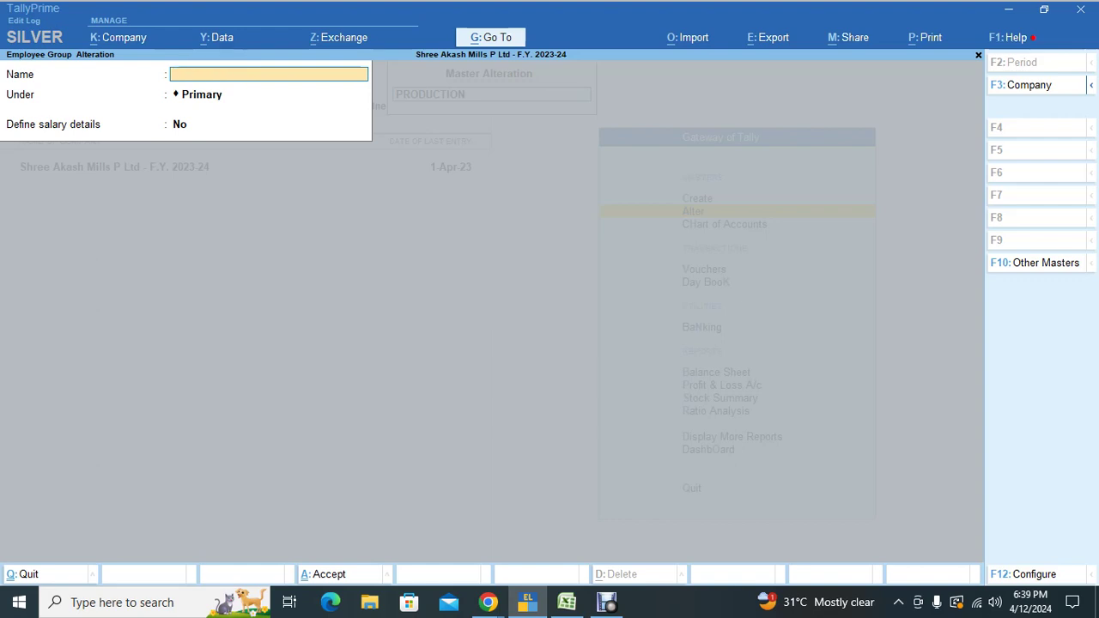
# Step: Discard the employee group form and page through the employee records
pyautogui.press('Escape')
pyautogui.press('y')
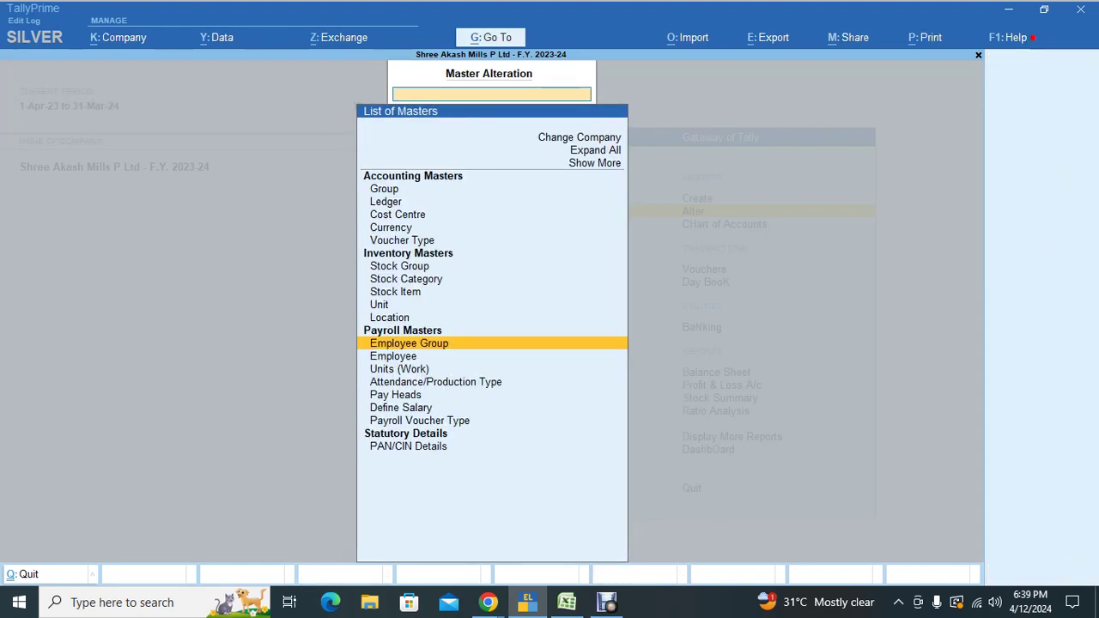
pyautogui.press('Down')
pyautogui.press('Return')
pyautogui.press('Return')
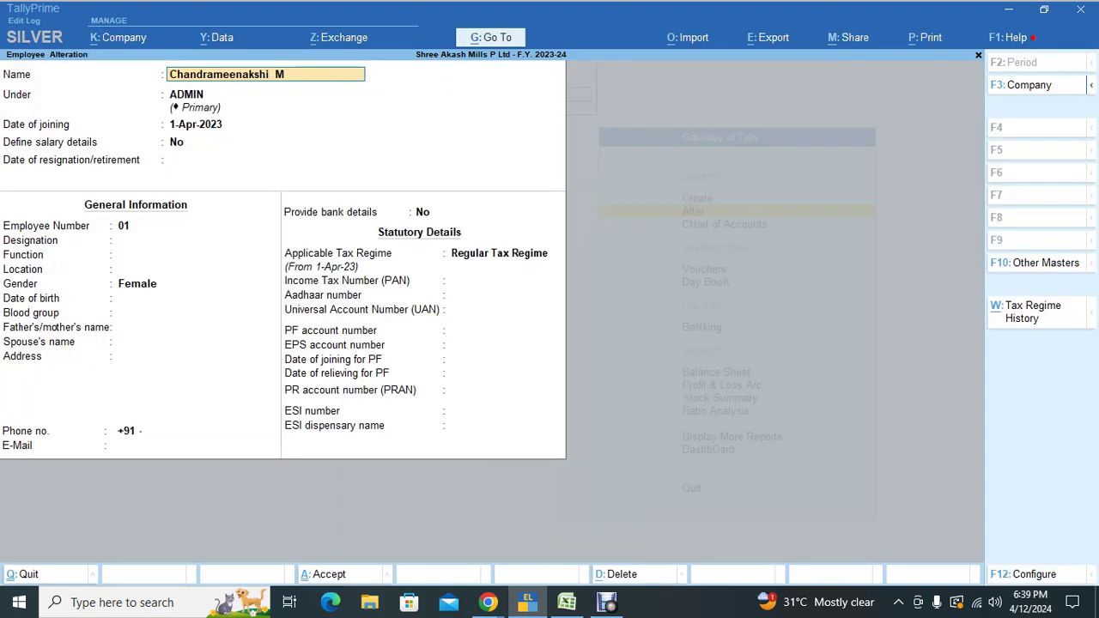
pyautogui.press('Return')
pyautogui.press('Return')
pyautogui.press('Return')
pyautogui.press('Return')
pyautogui.press('Return')
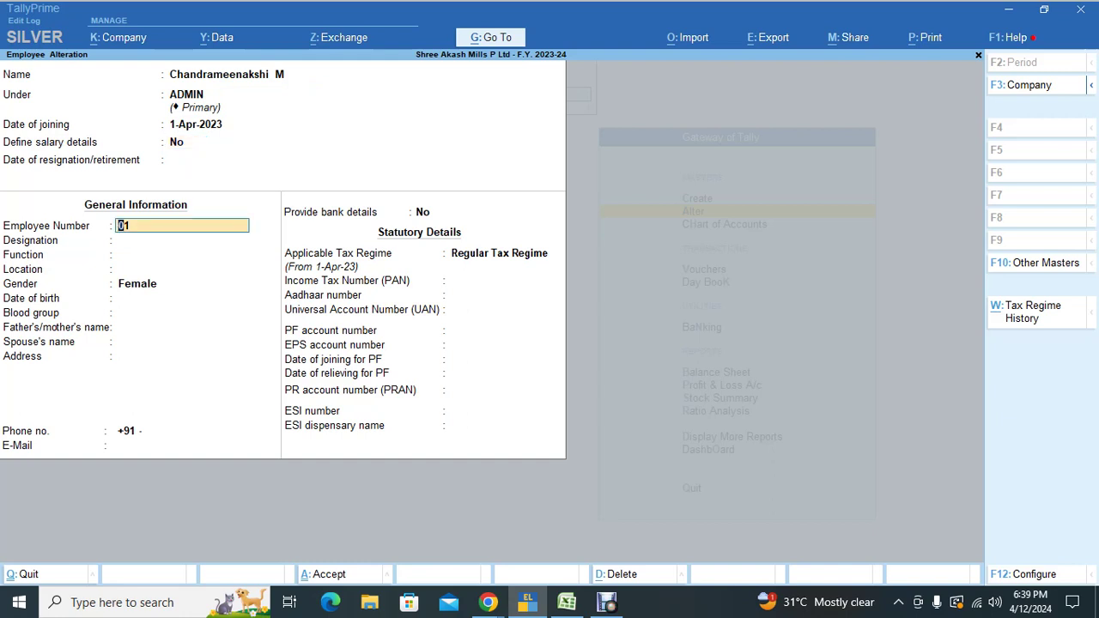
pyautogui.press('pagedown')
pyautogui.press('pagedown')
pyautogui.press('pagedown')
pyautogui.press('pagedown')
pyautogui.press('pagedown')
pyautogui.press('pagedown')
pyautogui.press('pagedown')
pyautogui.press('pagedown')
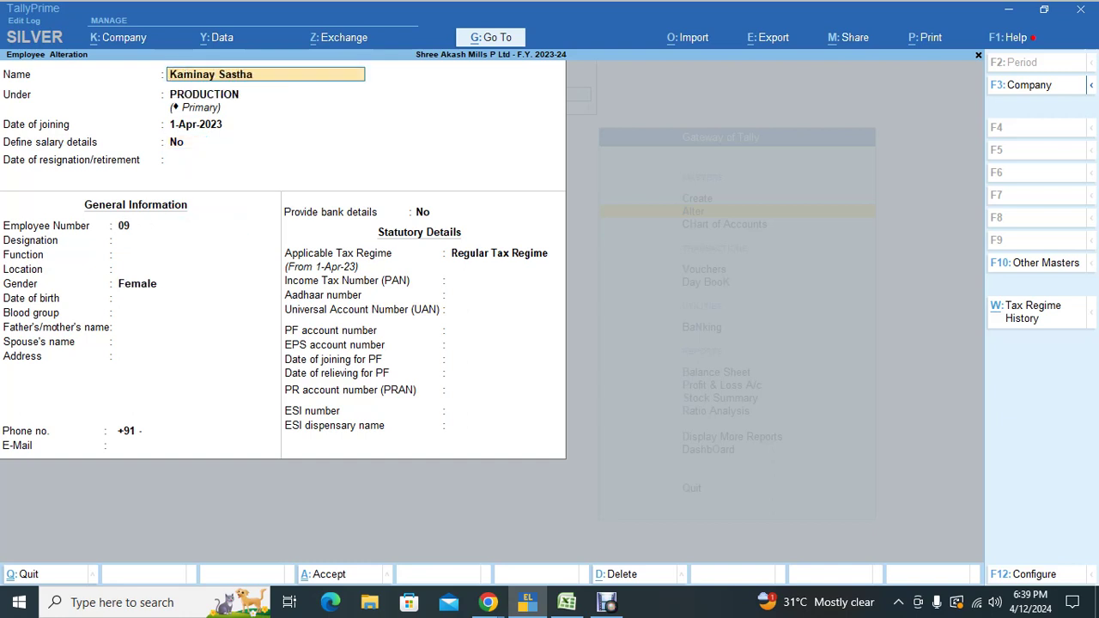
pyautogui.press('BackSpace')
pyautogui.press('Escape')
pyautogui.press('y')
pyautogui.press('Escape')
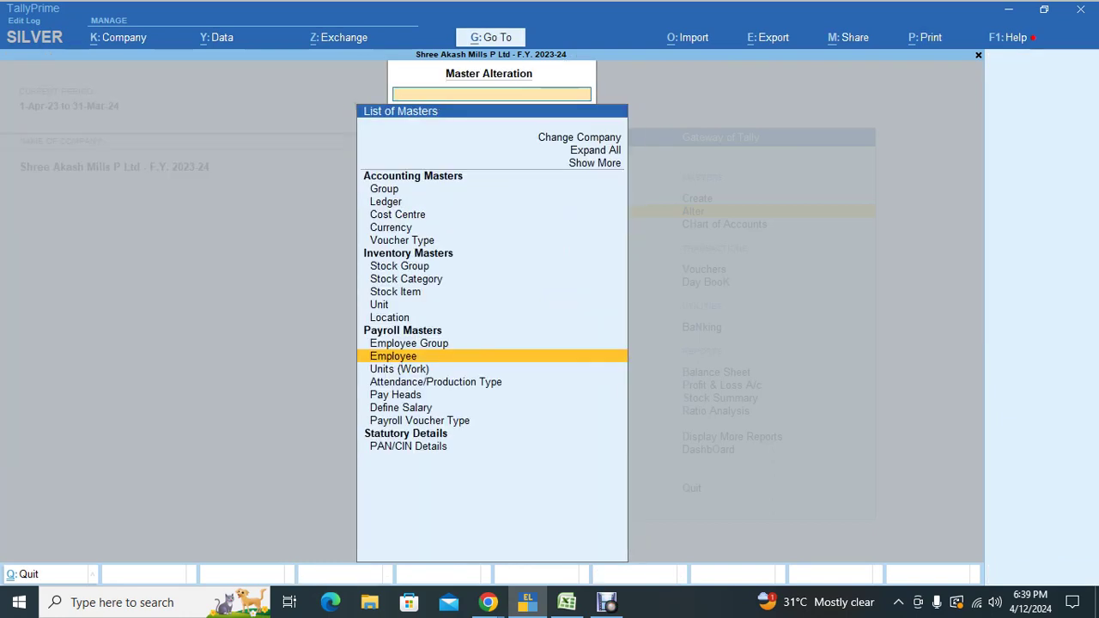
# Step: Review the attendance types (Absent, Pay Days, Present) and return to the list of masters
pyautogui.press('Down')
pyautogui.press('Down')
pyautogui.press('Return')
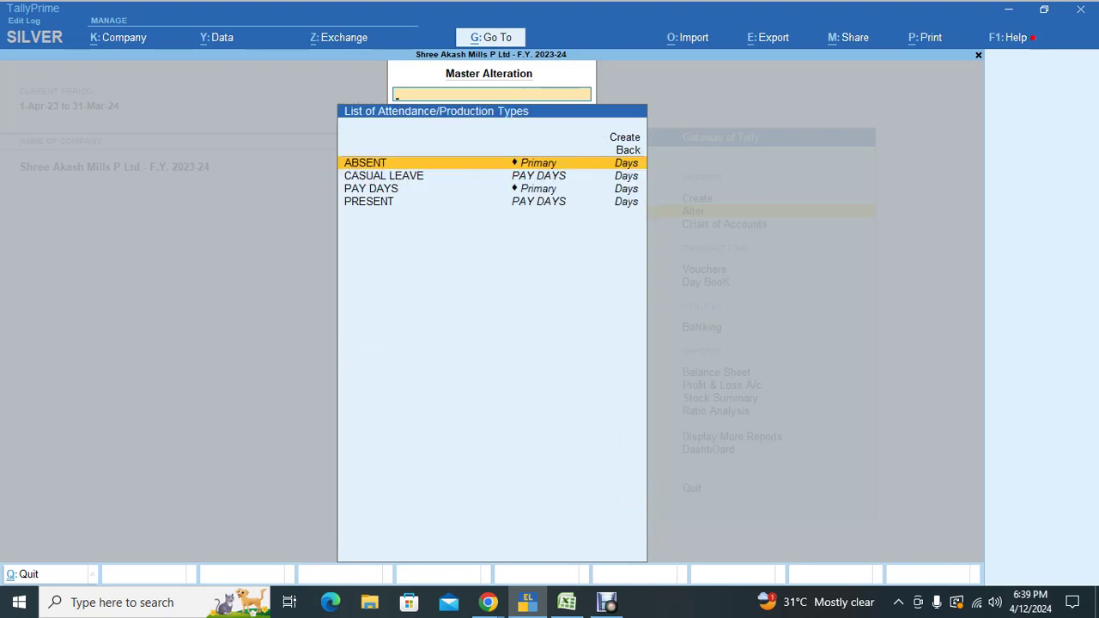
pyautogui.press('Down')
pyautogui.press('Down')
pyautogui.press('Down')
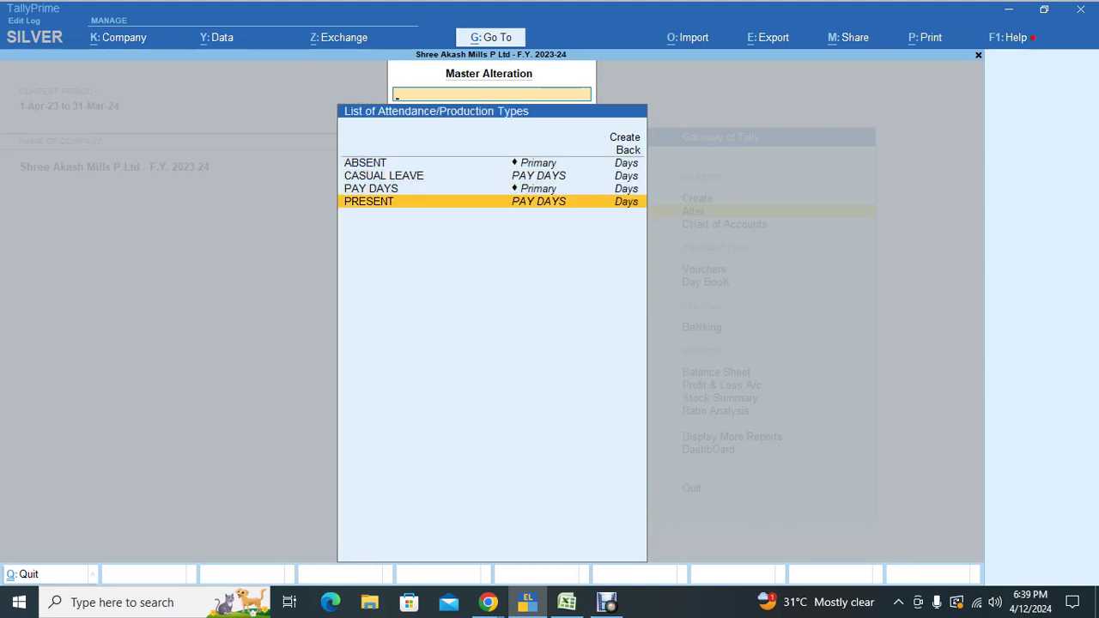
pyautogui.press('Return')
pyautogui.press('Return')
pyautogui.press('Escape')
pyautogui.press('Up')
pyautogui.press('Up')
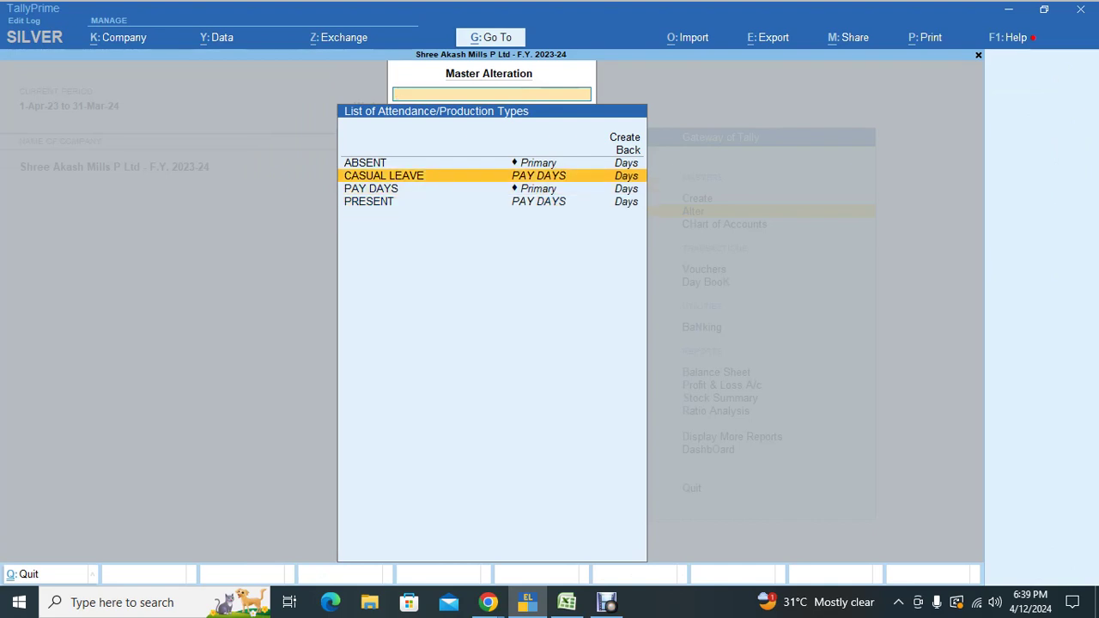
pyautogui.press('Up')
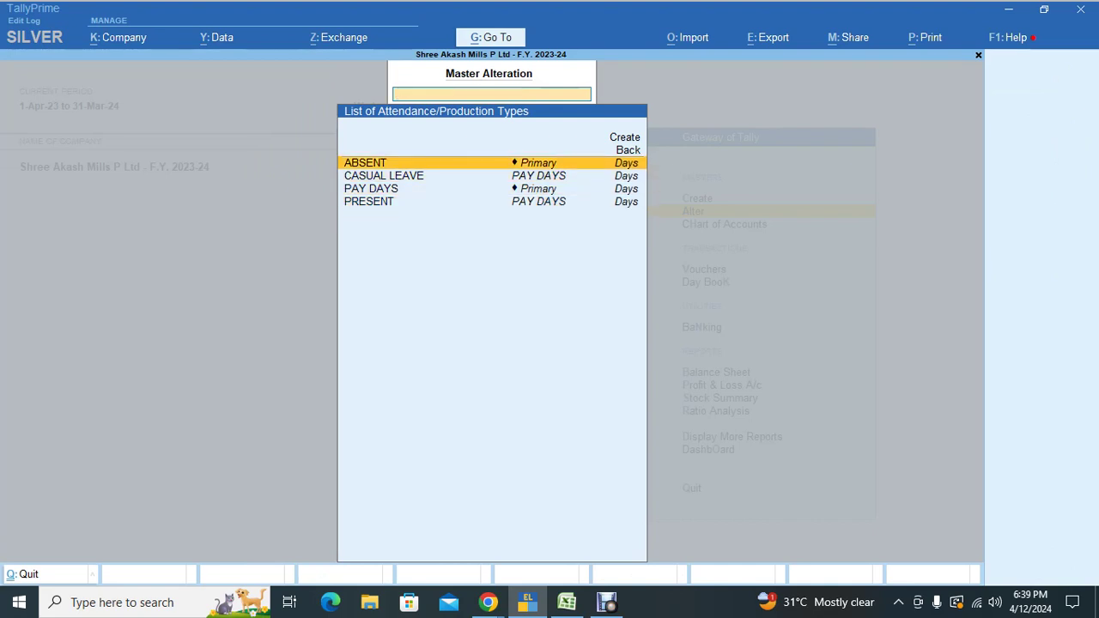
pyautogui.press('Escape')
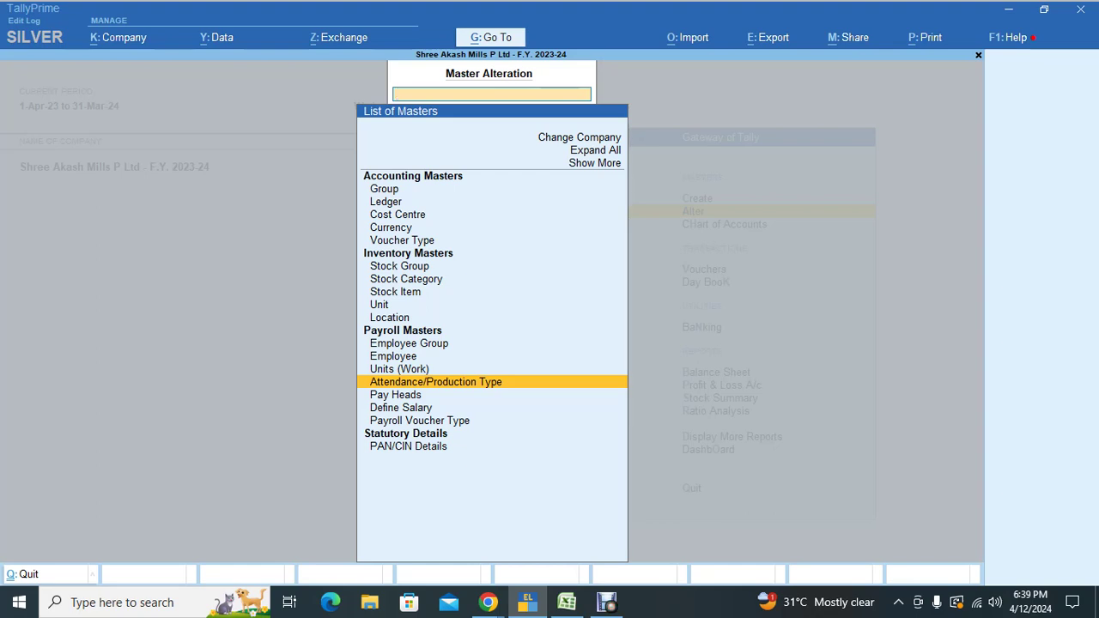
pyautogui.press('Down')
pyautogui.press('Return')
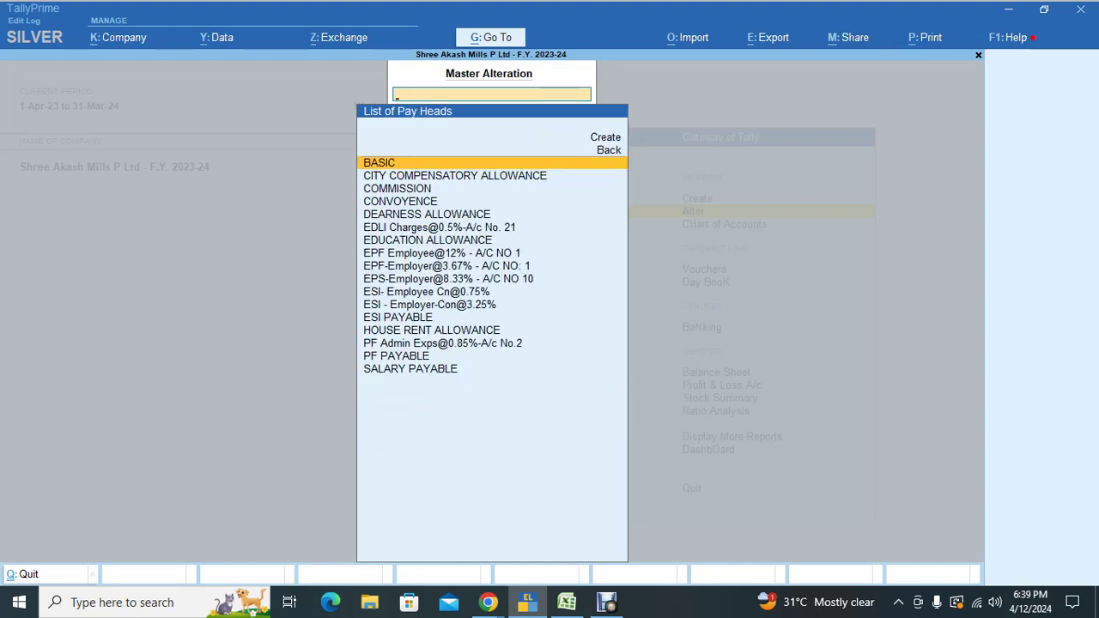
pyautogui.press('Down')
pyautogui.press('Down')
pyautogui.press('Up')
pyautogui.press('Up')
pyautogui.press('Return')
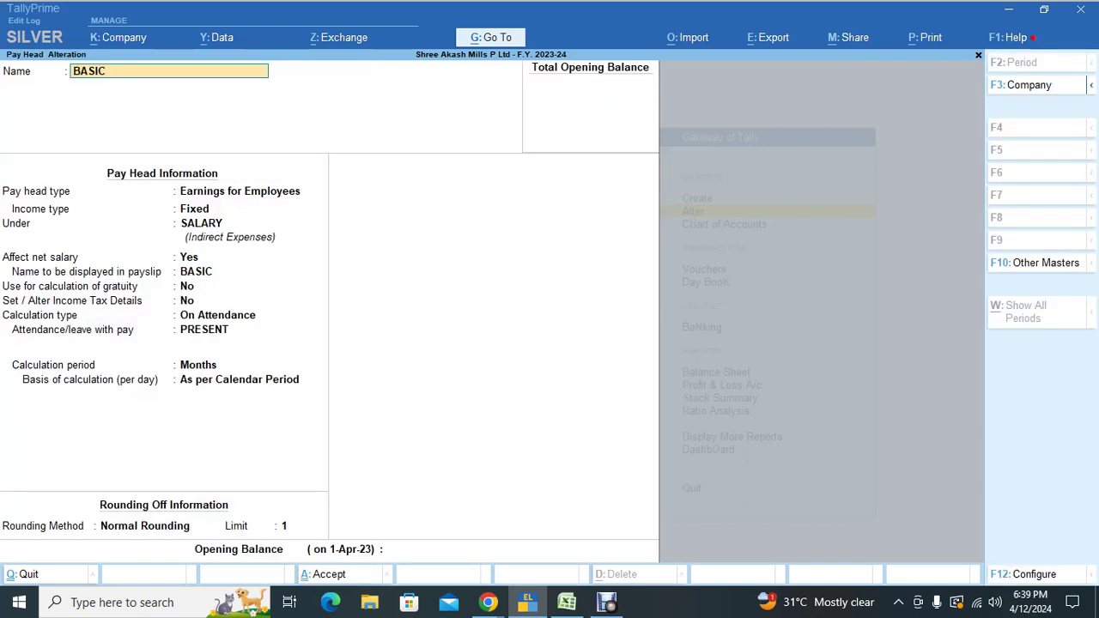
pyautogui.press('BackSpace')
pyautogui.press('Escape')
pyautogui.press('Down')
pyautogui.press('Down')
pyautogui.press('Down')
pyautogui.press('Down')
pyautogui.press('Down')
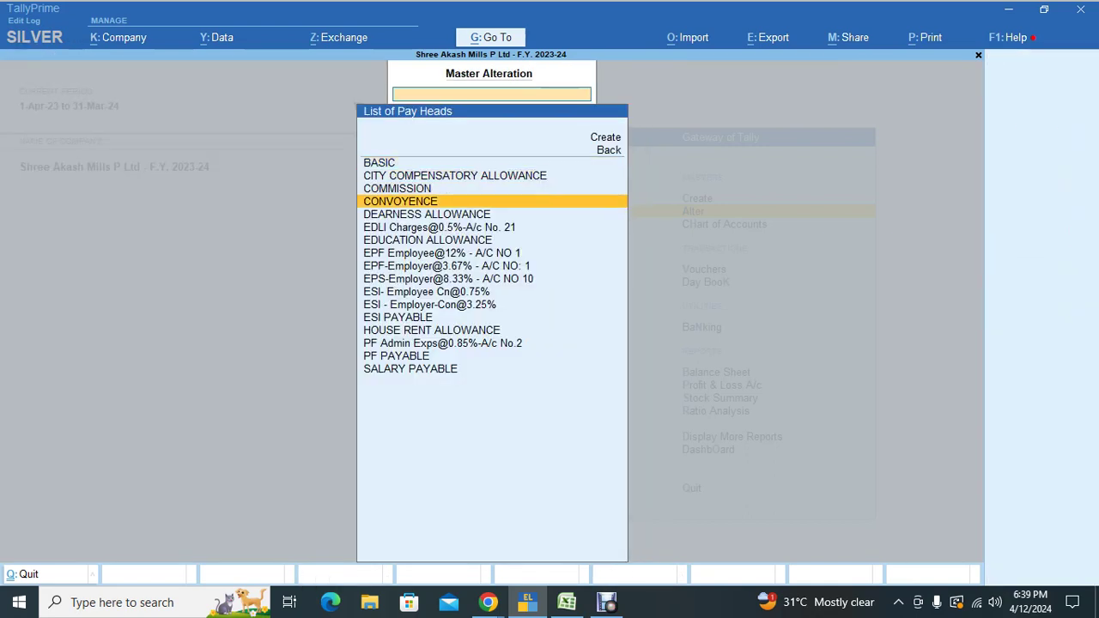
pyautogui.press('Down')
pyautogui.press('Down')
pyautogui.press('Down')
pyautogui.press('Down')
pyautogui.press('Down')
pyautogui.press('Down')
pyautogui.press('Down')
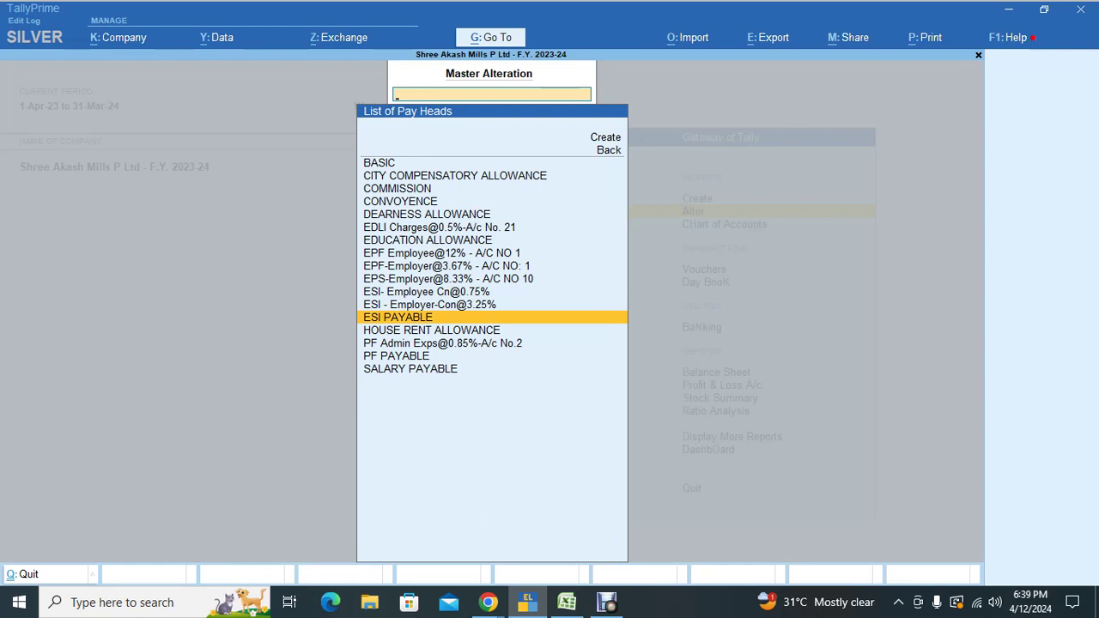
pyautogui.press('Up')
pyautogui.press('Up')
pyautogui.press('Up')
pyautogui.press('Up')
pyautogui.press('Up')
pyautogui.press('Up')
pyautogui.press('Up')
pyautogui.press('Up')
pyautogui.press('Up')
pyautogui.press('Up')
pyautogui.press('Up')
pyautogui.press('Up')
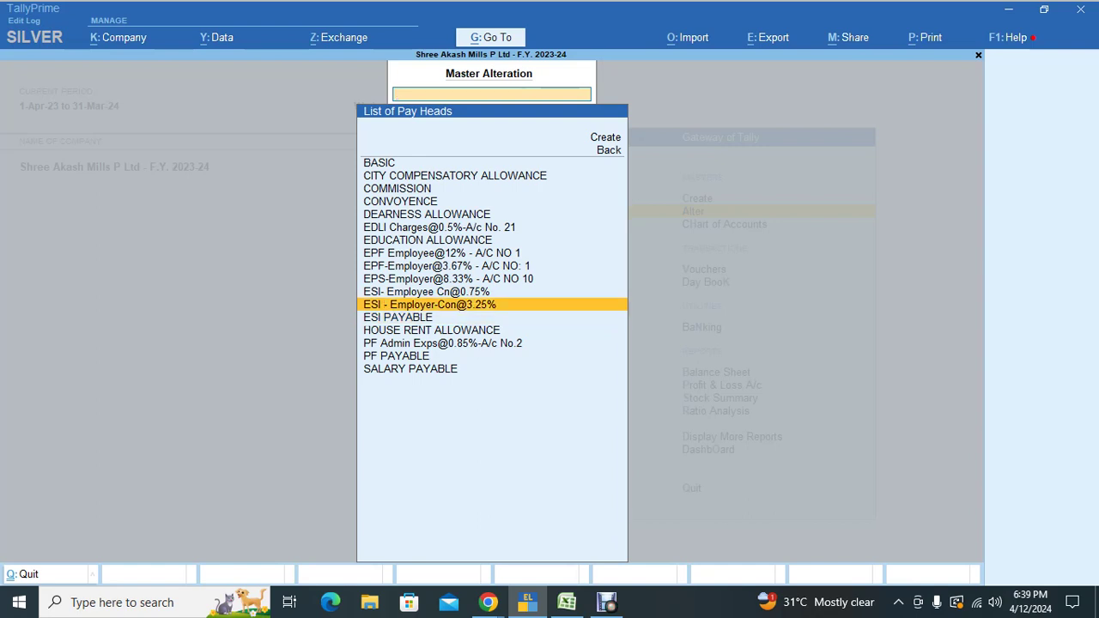
pyautogui.press('Down')
pyautogui.press('Down')
pyautogui.press('Down')
pyautogui.press('Down')
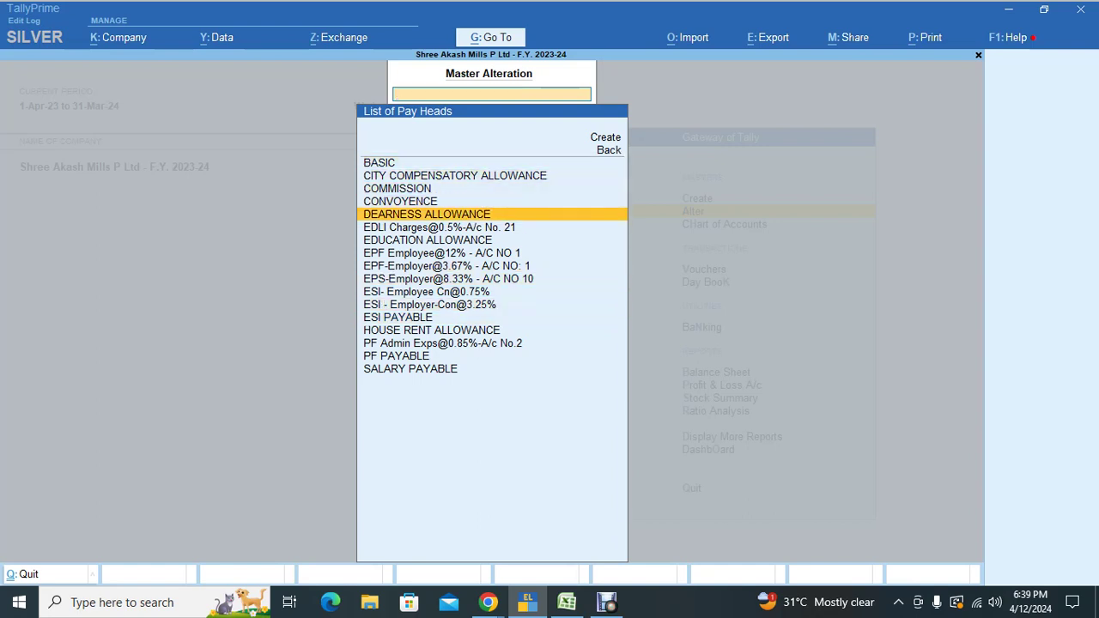
pyautogui.press('Return')
pyautogui.press('BackSpace')
pyautogui.press('Escape')
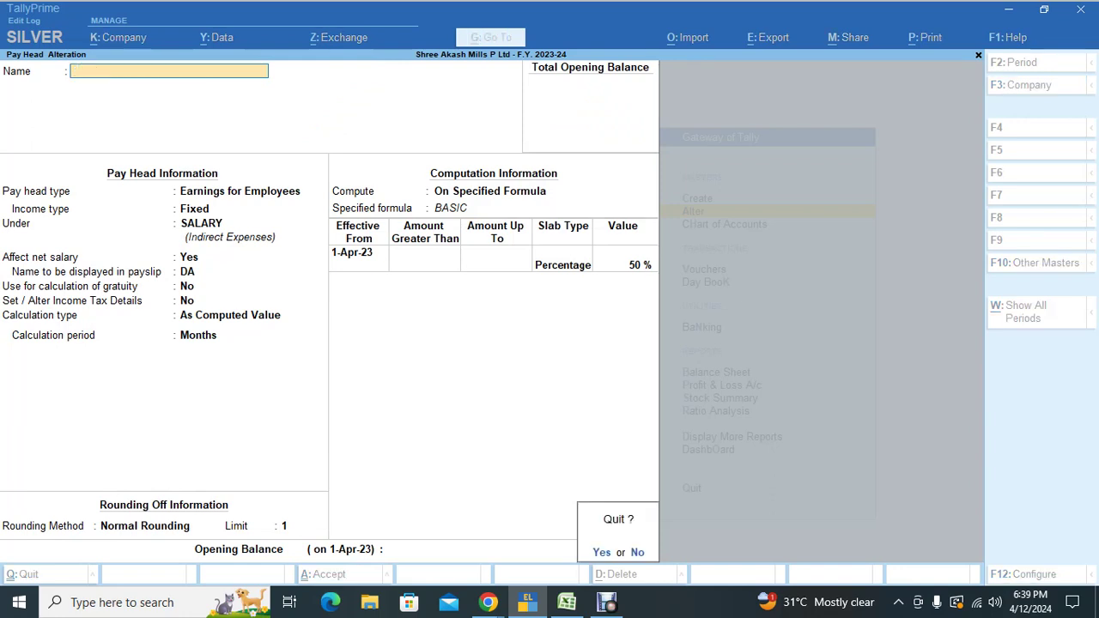
pyautogui.press('Return')
pyautogui.press('Up')
pyautogui.press('Down')
pyautogui.press('Down')
pyautogui.press('Down')
pyautogui.press('Down')
pyautogui.press('Down')
pyautogui.press('Down')
pyautogui.press('Down')
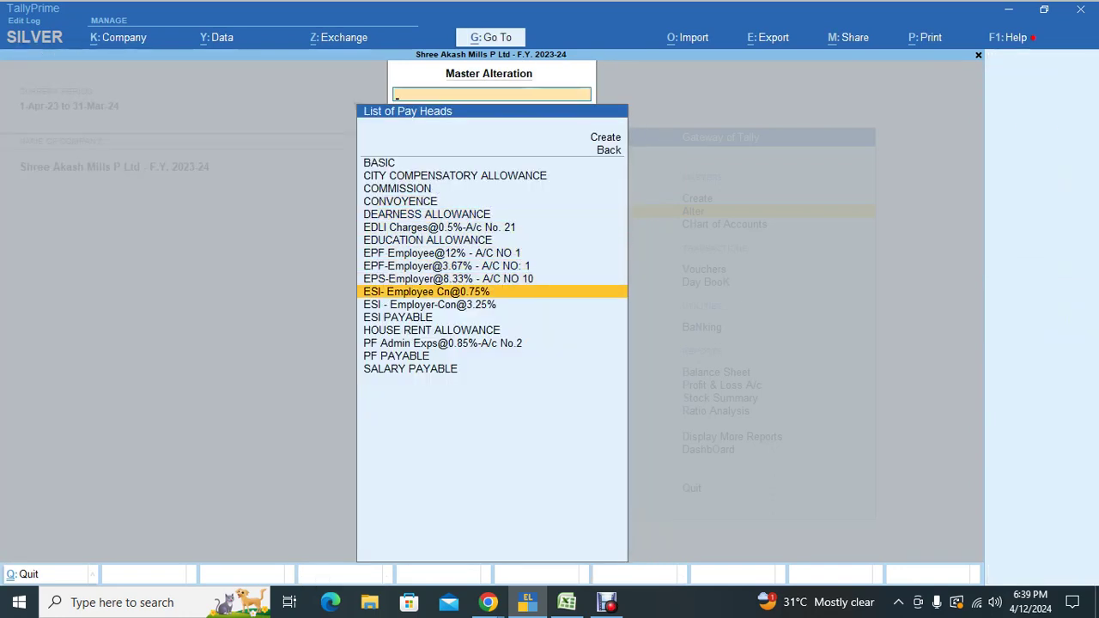
pyautogui.press('Escape')
pyautogui.press('Down')
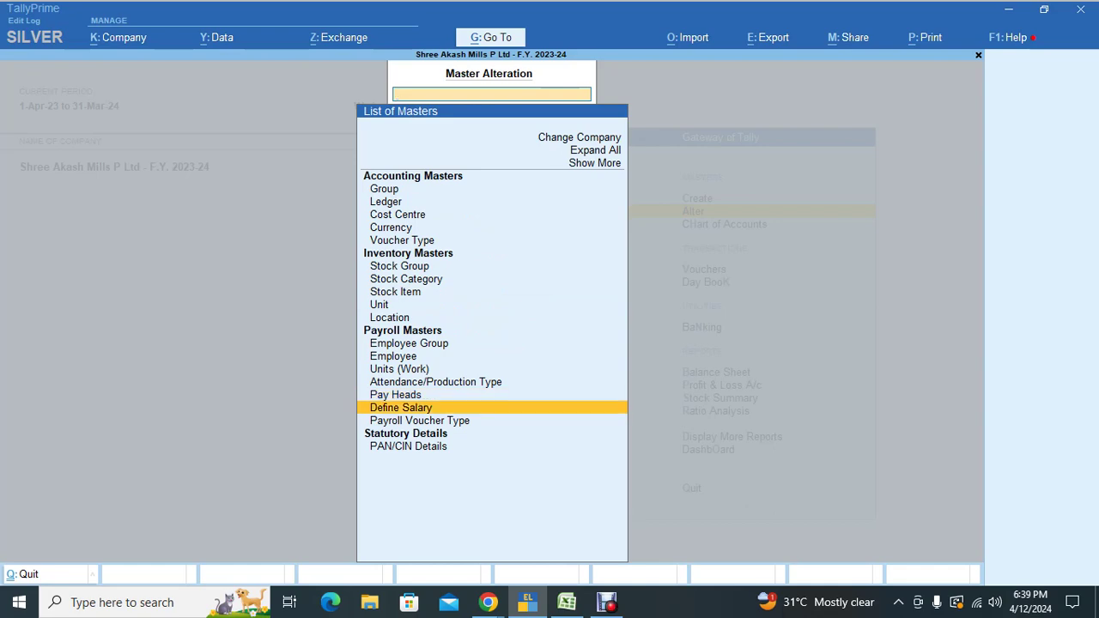
# Step: Page through the ADMIN, employee and PRODUCTION salary structures under Define Salary, then back out to Gateway
pyautogui.press('Return')
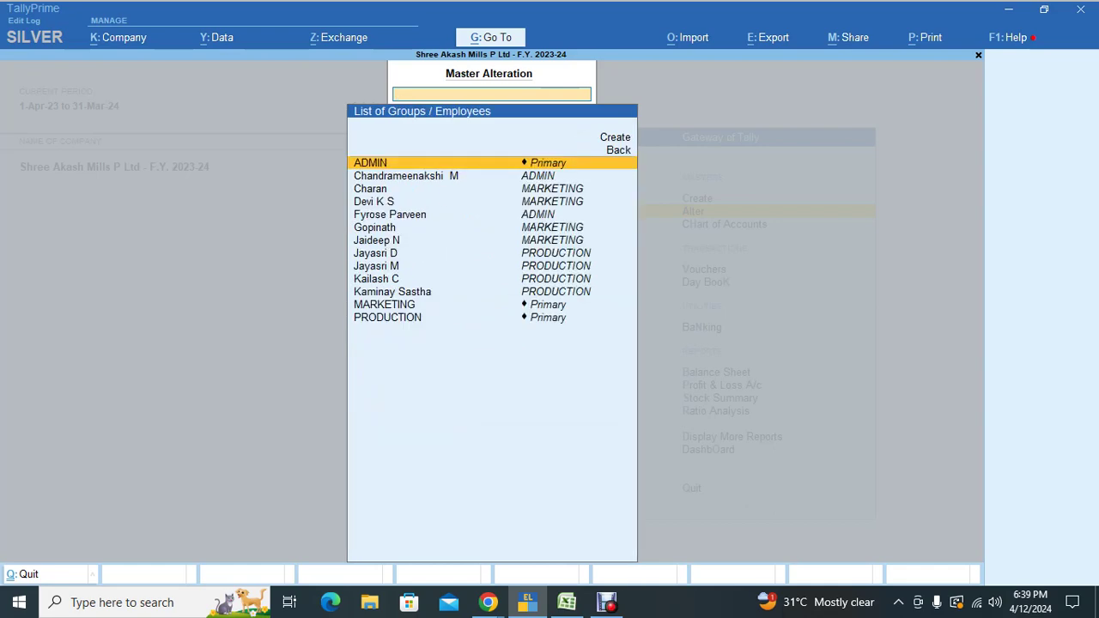
pyautogui.press('Return')
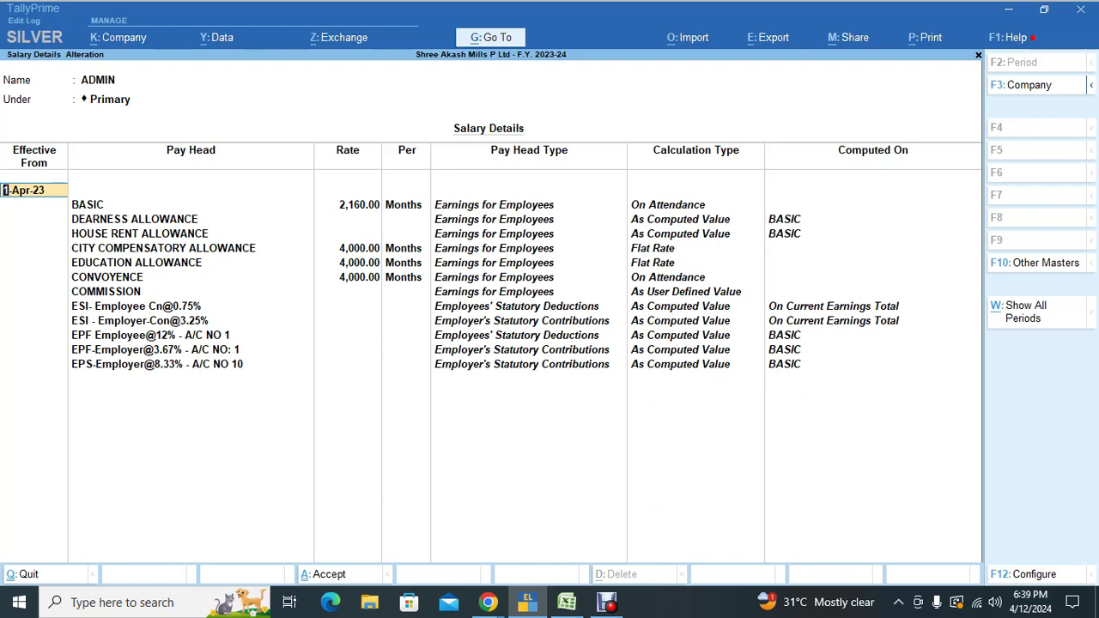
pyautogui.press('pagedown')
pyautogui.press('pagedown')
pyautogui.press('pagedown')
pyautogui.press('pagedown')
pyautogui.press('pagedown')
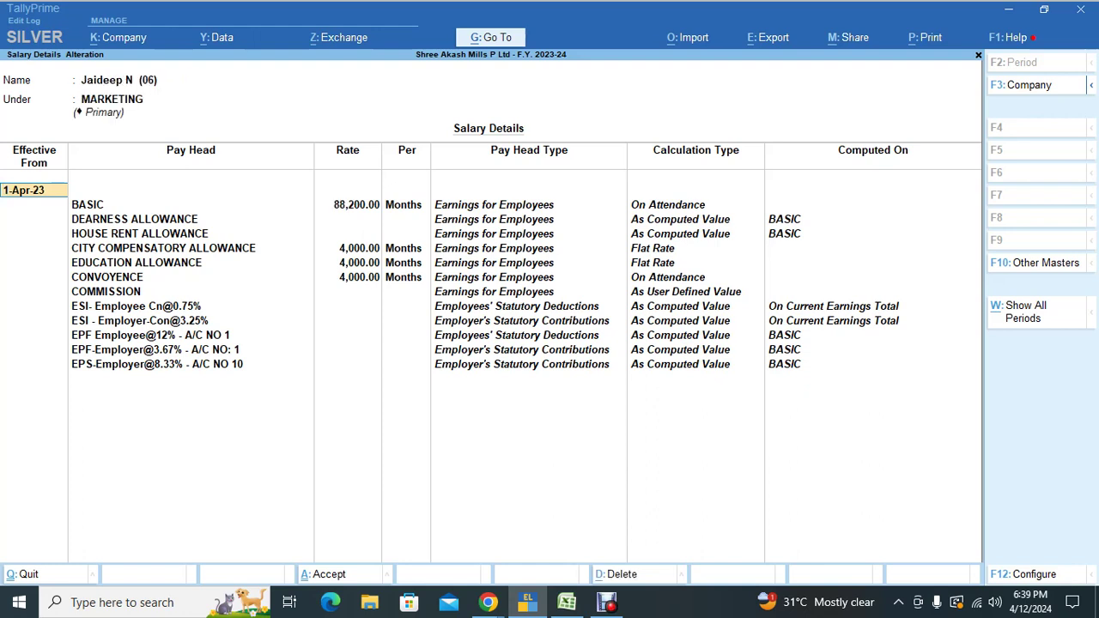
pyautogui.press('pagedown')
pyautogui.press('pagedown')
pyautogui.press('pagedown')
pyautogui.press('pagedown')
pyautogui.press('pagedown')
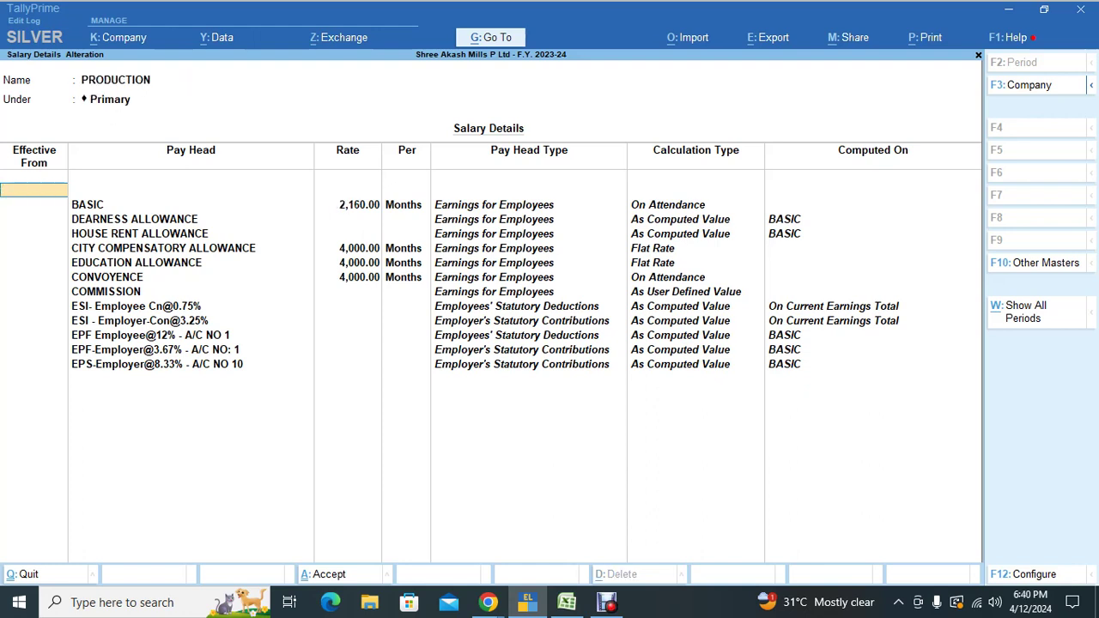
pyautogui.press('Escape')
pyautogui.press('y')
pyautogui.press('Escape')
pyautogui.press('Escape')
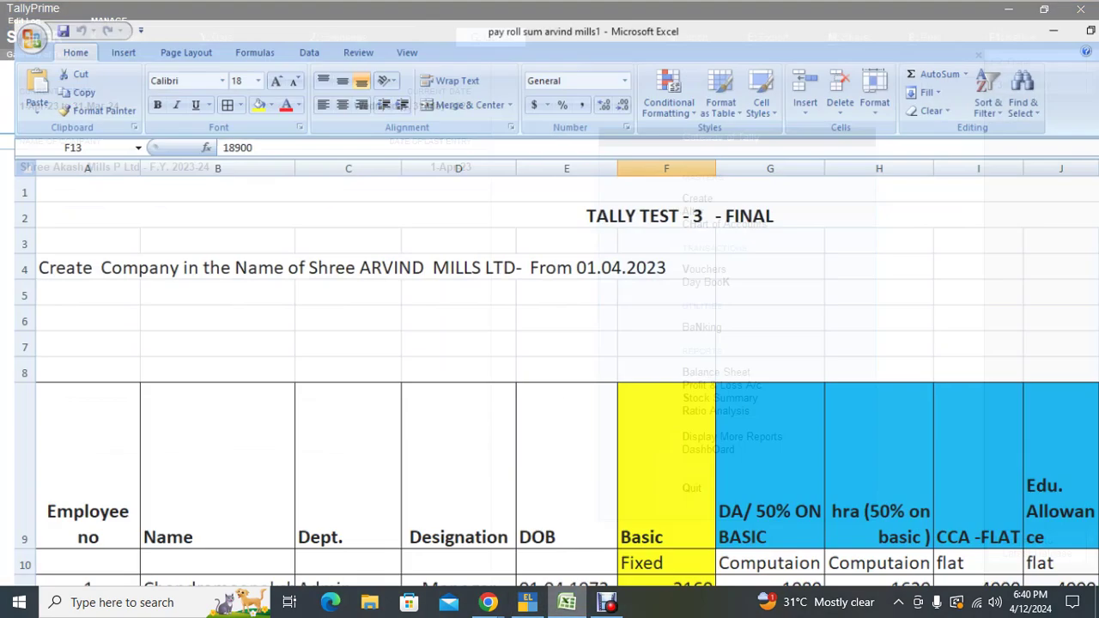
# Step: Fill 'ok' into the checklist status cells E49 to E57 of the payroll workbook
pyautogui.click(567, 602)
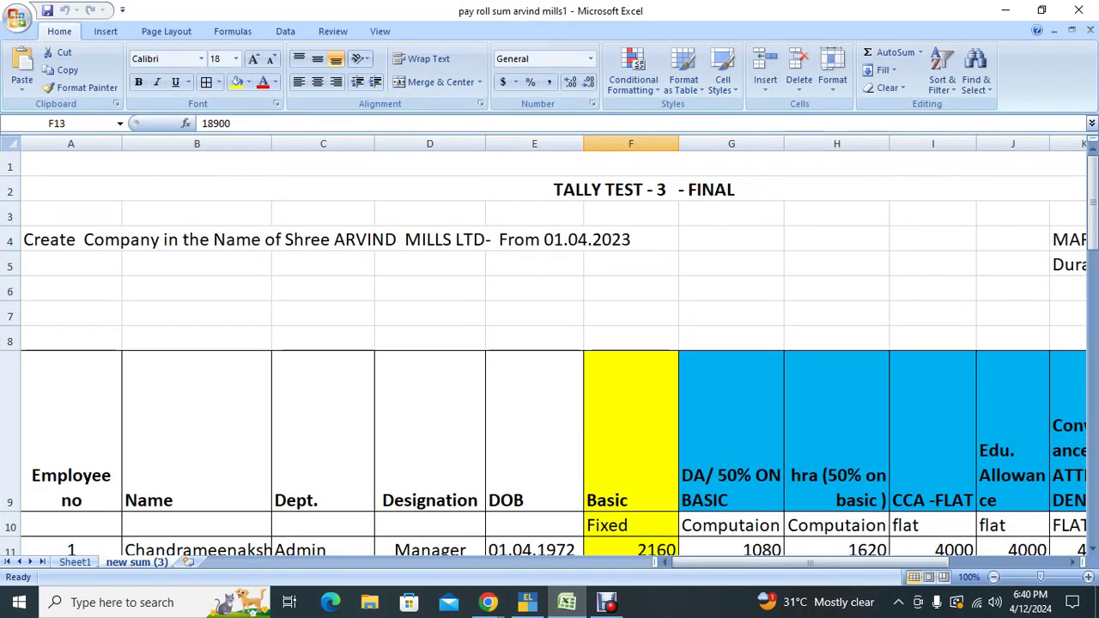
pyautogui.click(323, 429)
pyautogui.scroll(-8, 323, 429)
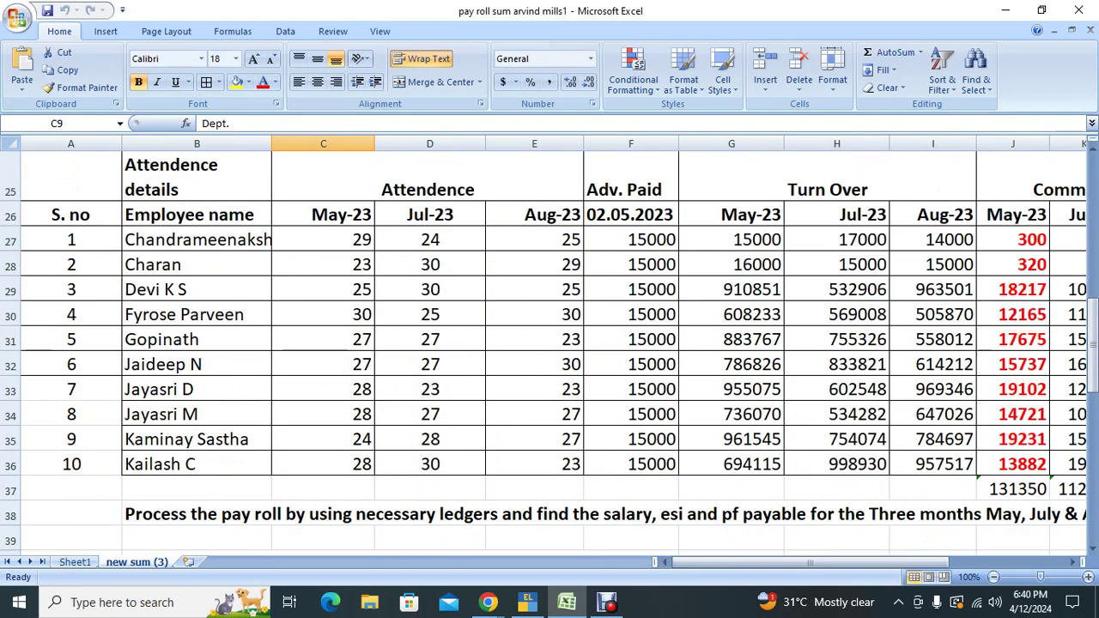
pyautogui.click(323, 215)
pyautogui.scroll(-9, 550, 343)
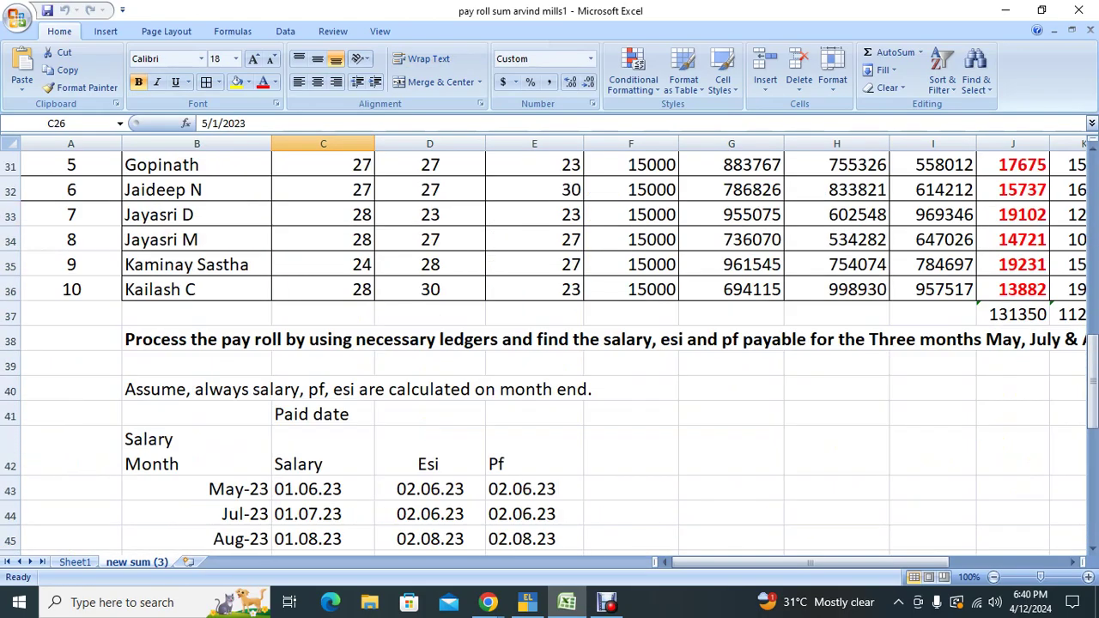
pyautogui.scroll(2, 549, 344)
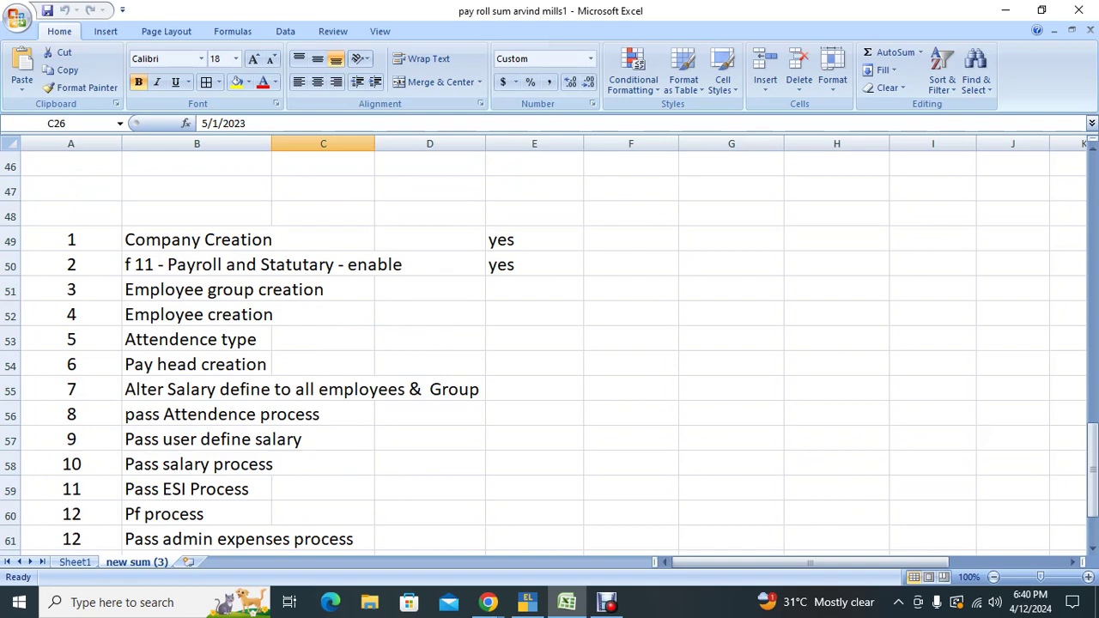
pyautogui.click(534, 239)
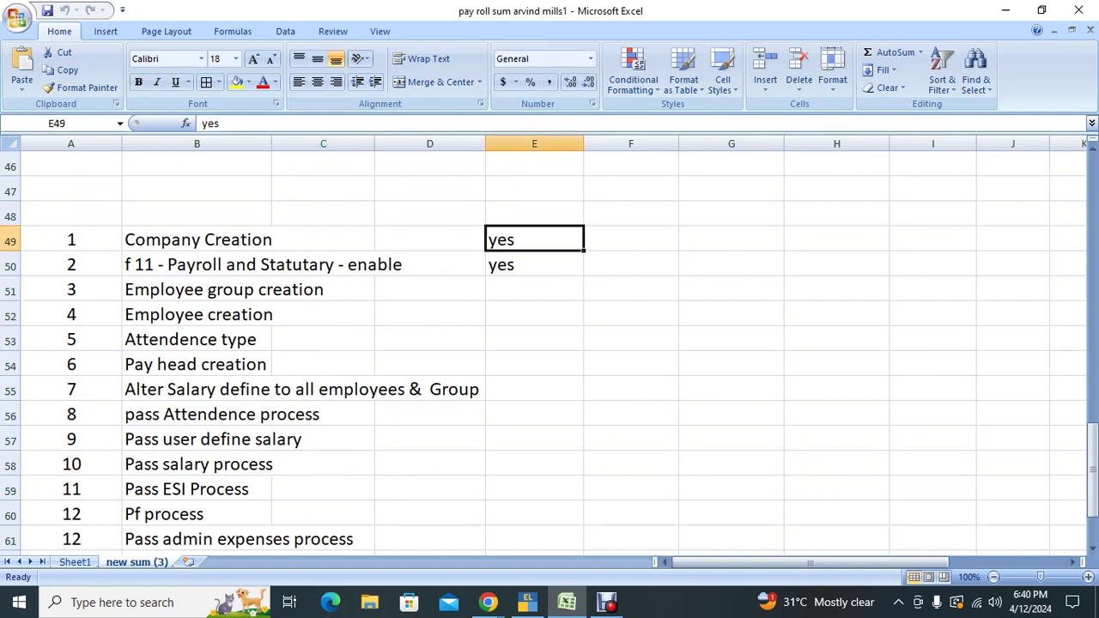
pyautogui.write('ok')
pyautogui.press('Return')
pyautogui.press('Up')
pyautogui.hotkey('ctrl', 'c')
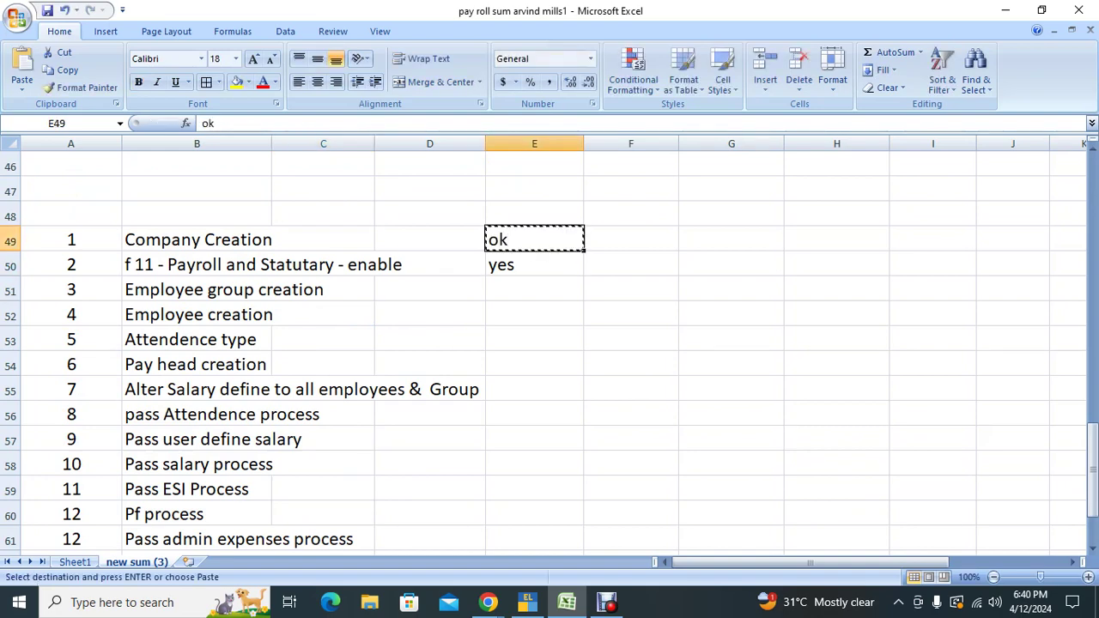
pyautogui.hotkey('shift', 'Down')
pyautogui.hotkey('shift', 'Down')
pyautogui.hotkey('shift', 'Down')
pyautogui.hotkey('shift', 'Down')
pyautogui.hotkey('shift', 'Down')
pyautogui.hotkey('shift', 'Down')
pyautogui.hotkey('shift', 'Down')
pyautogui.hotkey('shift', 'Down')
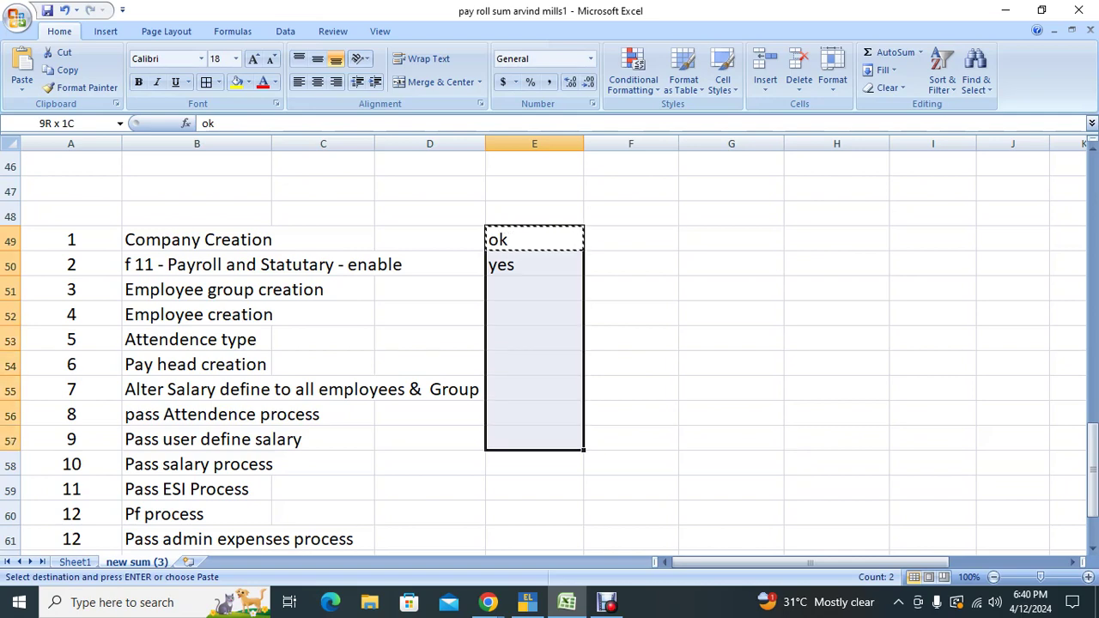
pyautogui.press('Return')
# Step: Clear the 'ok' marks in E56:E57 beside pass Attendence process and Pass user define salary
pyautogui.press('Down')
pyautogui.press('Down')
pyautogui.press('Down')
pyautogui.press('Down')
pyautogui.press('Down')
pyautogui.press('Down')
pyautogui.press('Down')
pyautogui.press('Down')
pyautogui.press('Down')
pyautogui.press('Down')
pyautogui.press('Down')
pyautogui.press('Down')
pyautogui.press('Down')
pyautogui.press('Down')
pyautogui.press('Down')
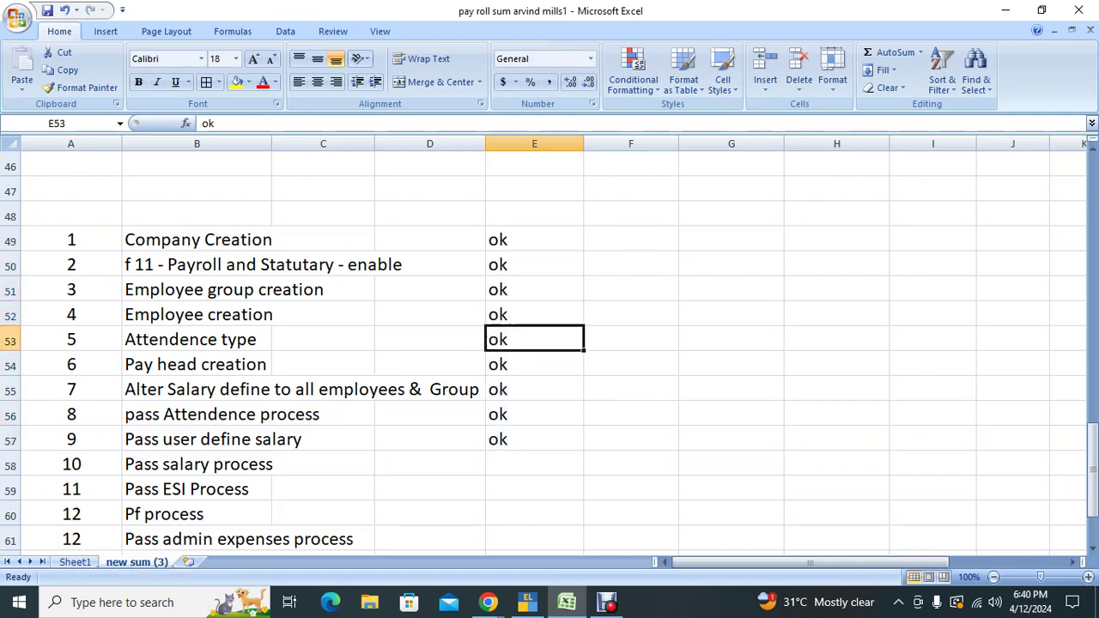
pyautogui.press('Up')
pyautogui.press('Up')
pyautogui.press('Up')
pyautogui.press('Up')
pyautogui.press('Up')
pyautogui.press('Up')
pyautogui.press('Up')
pyautogui.press('Up')
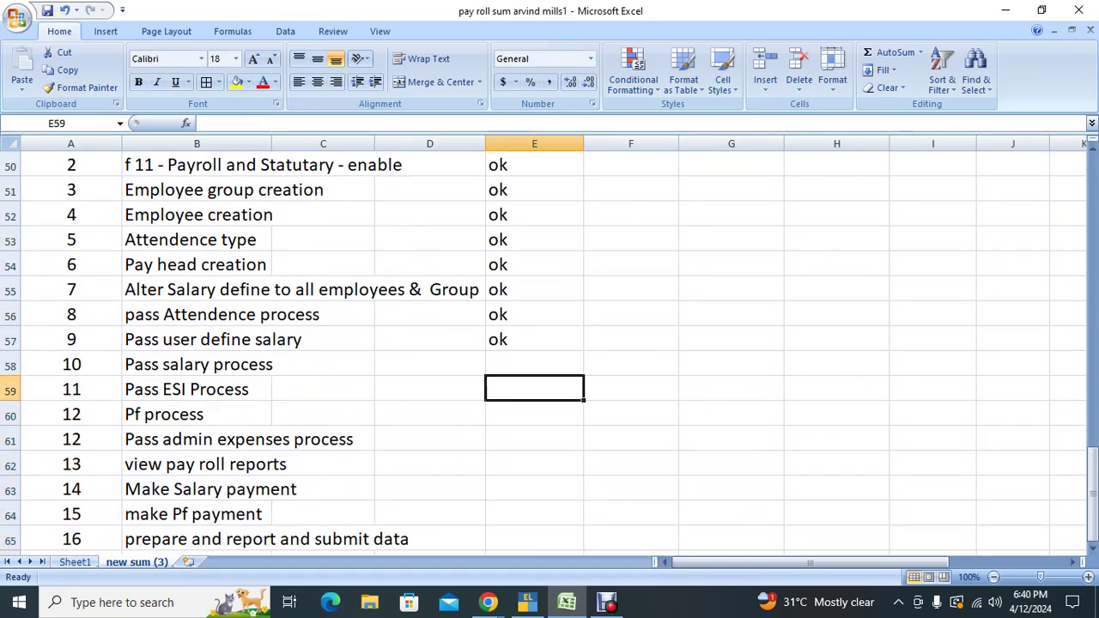
pyautogui.hotkey('shift', 'Down')
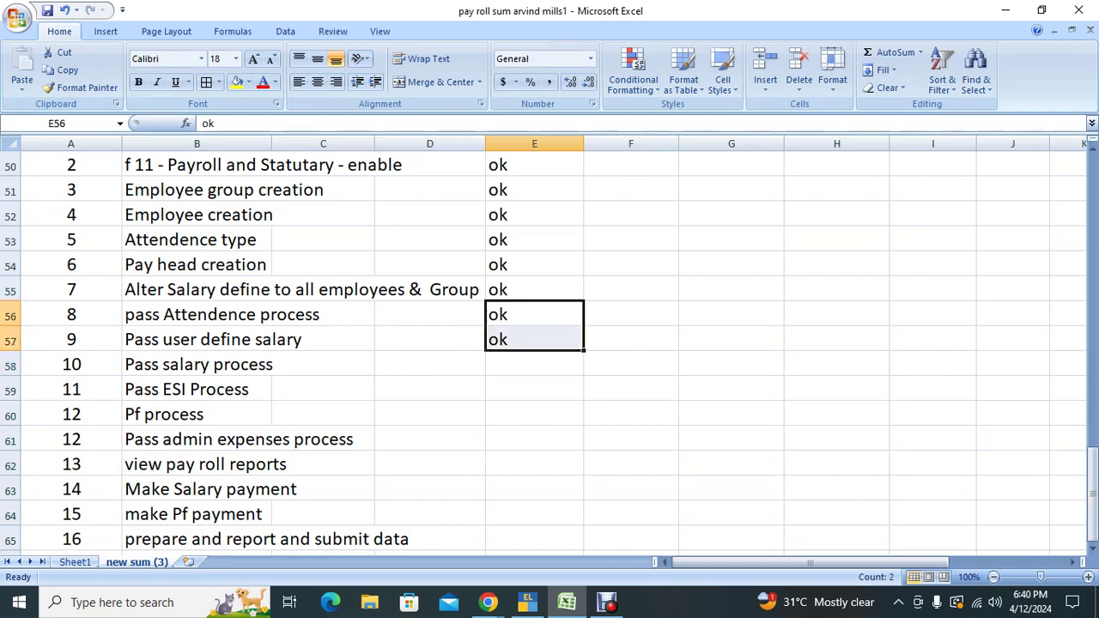
pyautogui.press('Delete')
pyautogui.press('Up')
pyautogui.press('Down')
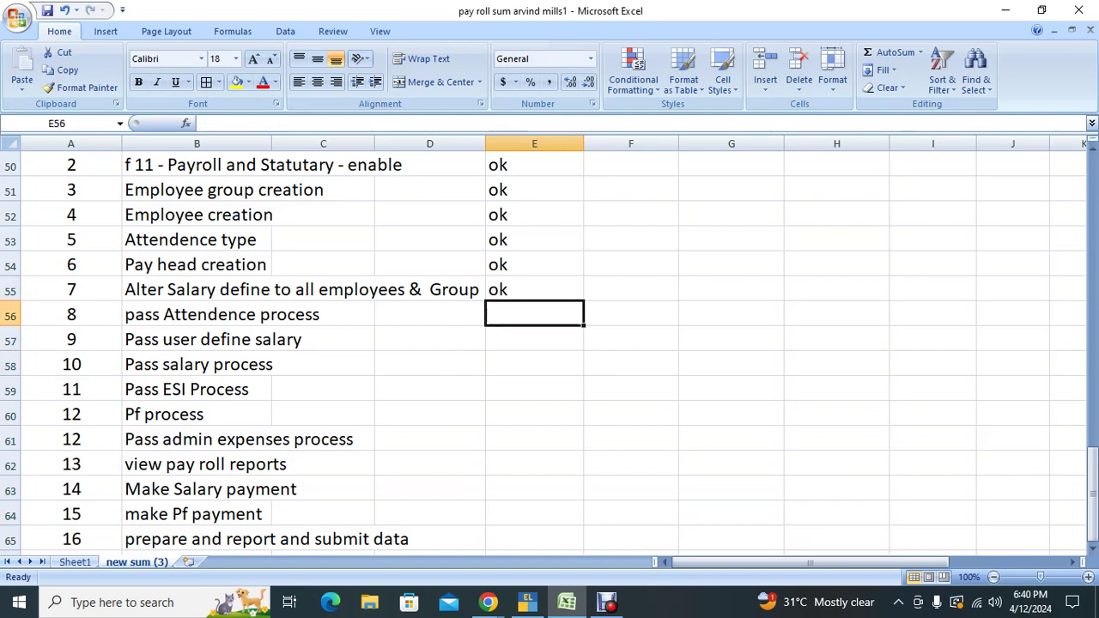
pyautogui.hotkey('alt', 'Tab')
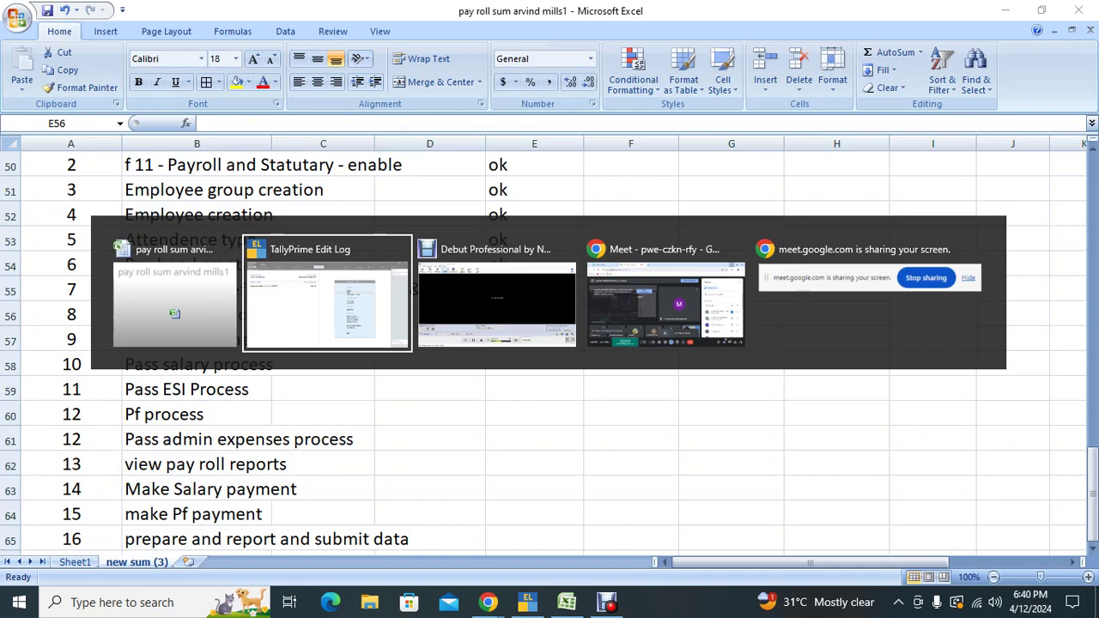
# Step: Start a new voucher and change its type from Journal to Attendance (No. 2)
pyautogui.press('v')
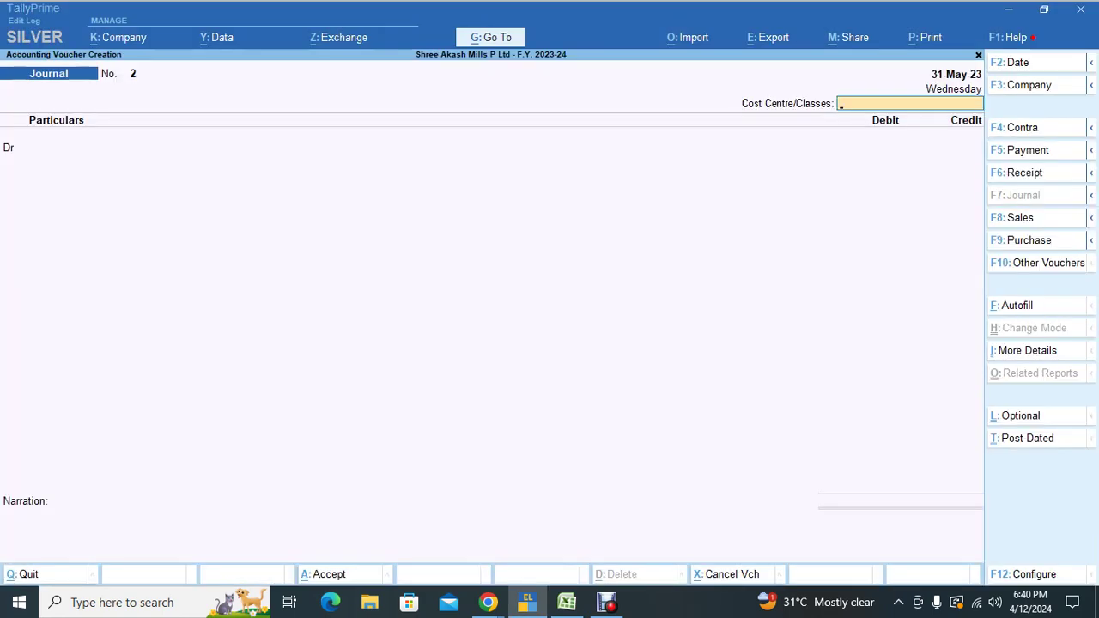
pyautogui.press('Escape')
pyautogui.press('v')
pyautogui.press('F10')
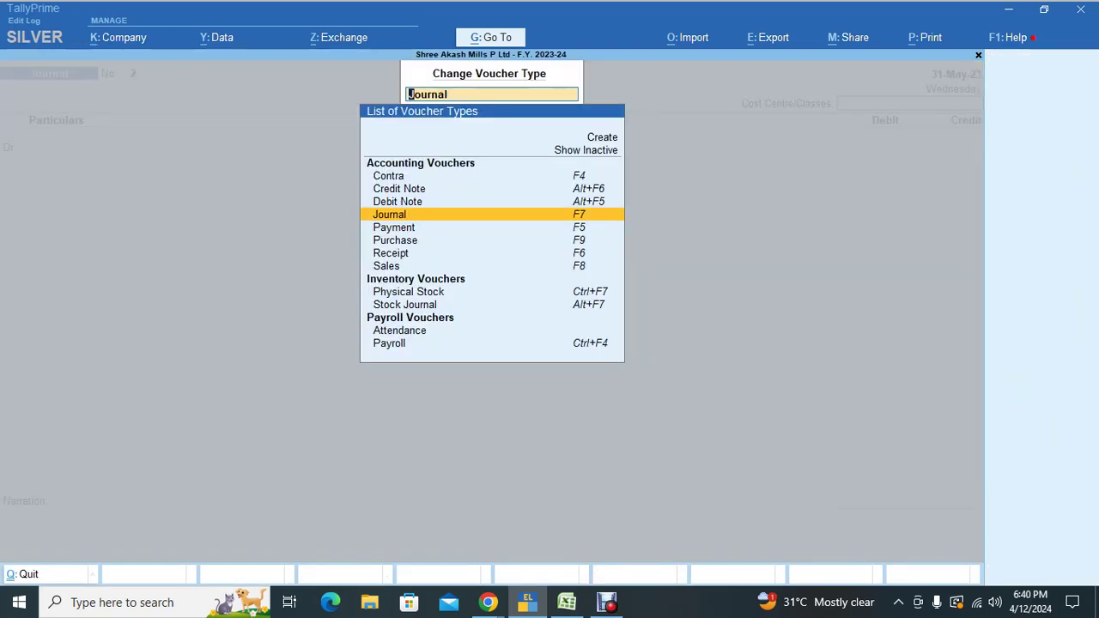
pyautogui.press('Down')
pyautogui.press('Down')
pyautogui.press('Down')
pyautogui.press('Down')
pyautogui.press('Down')
pyautogui.press('Down')
pyautogui.press('Down')
pyautogui.press('Down')
pyautogui.press('Down')
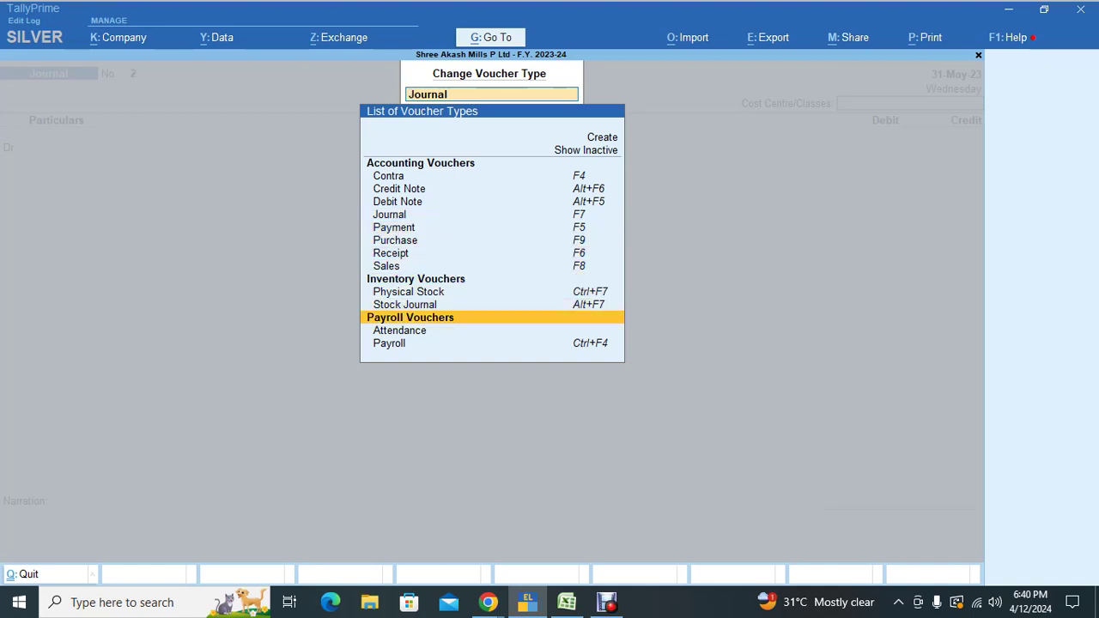
pyautogui.press('Return')
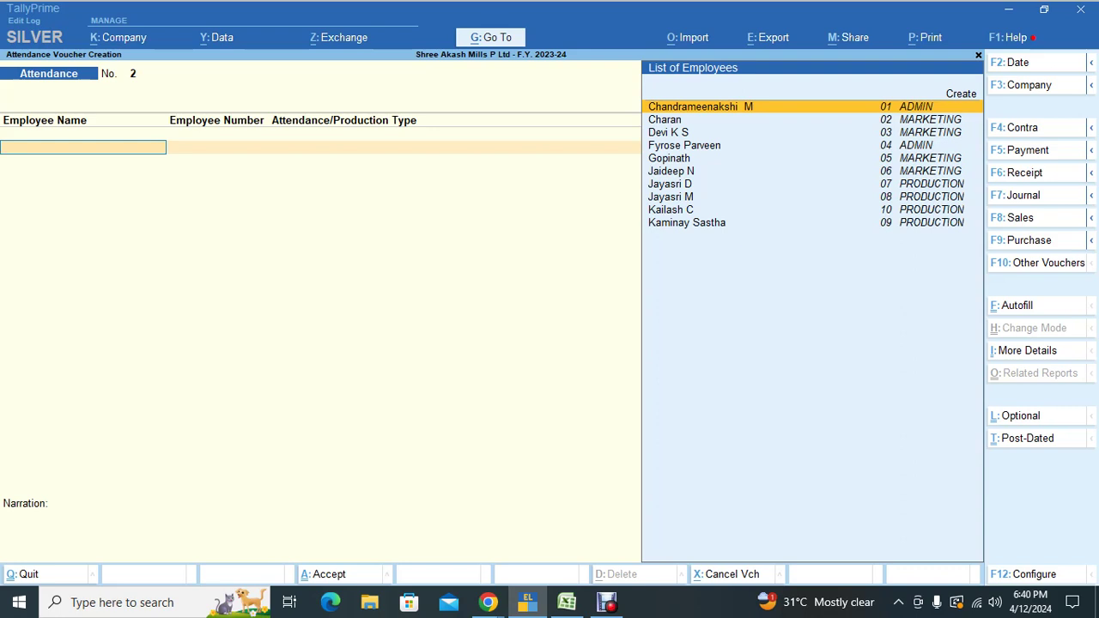
# Step: Set the Attendance voucher date to 31-May-23
pyautogui.press('F2')
pyautogui.write('31.5')
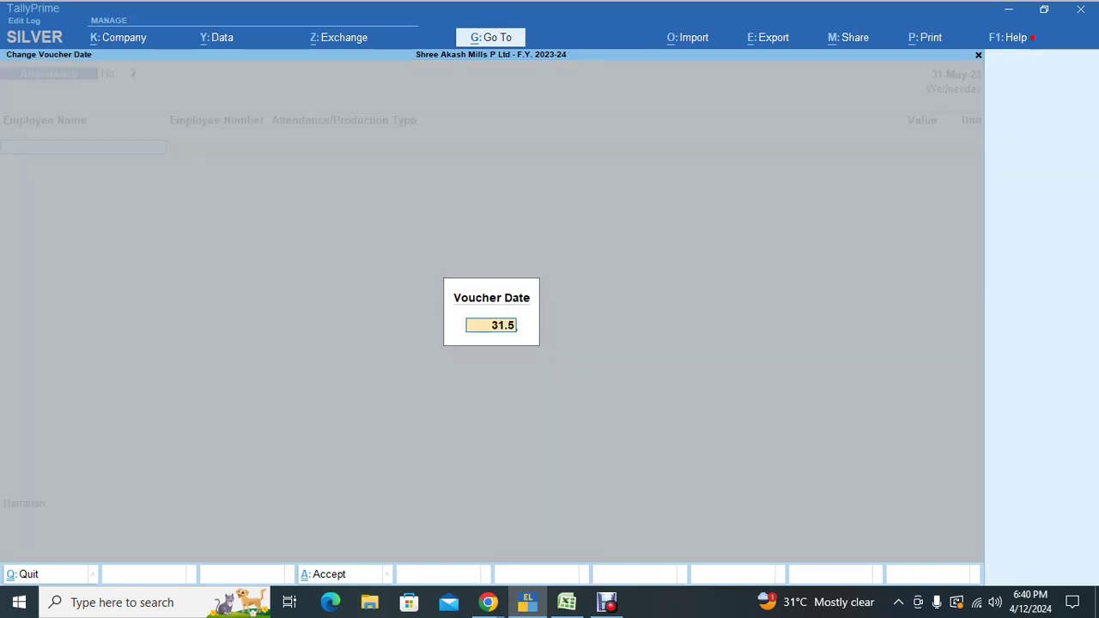
pyautogui.press('Return')
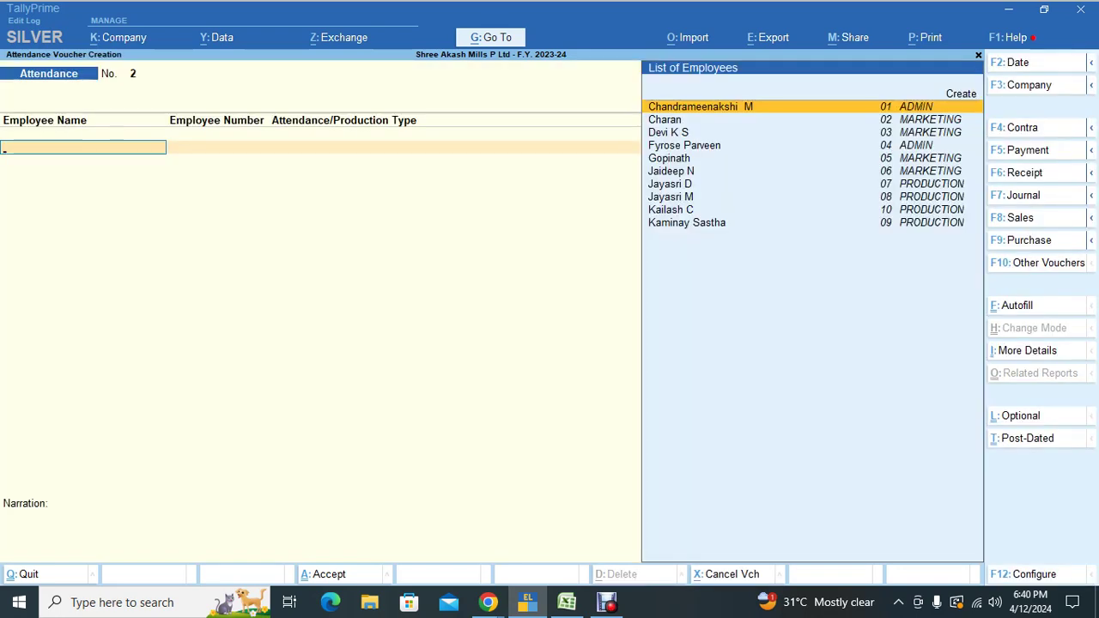
# Step: Autofill all employees as PRESENT with value 0, sorted by employee number only
pyautogui.hotkey('ctrl', 'f')
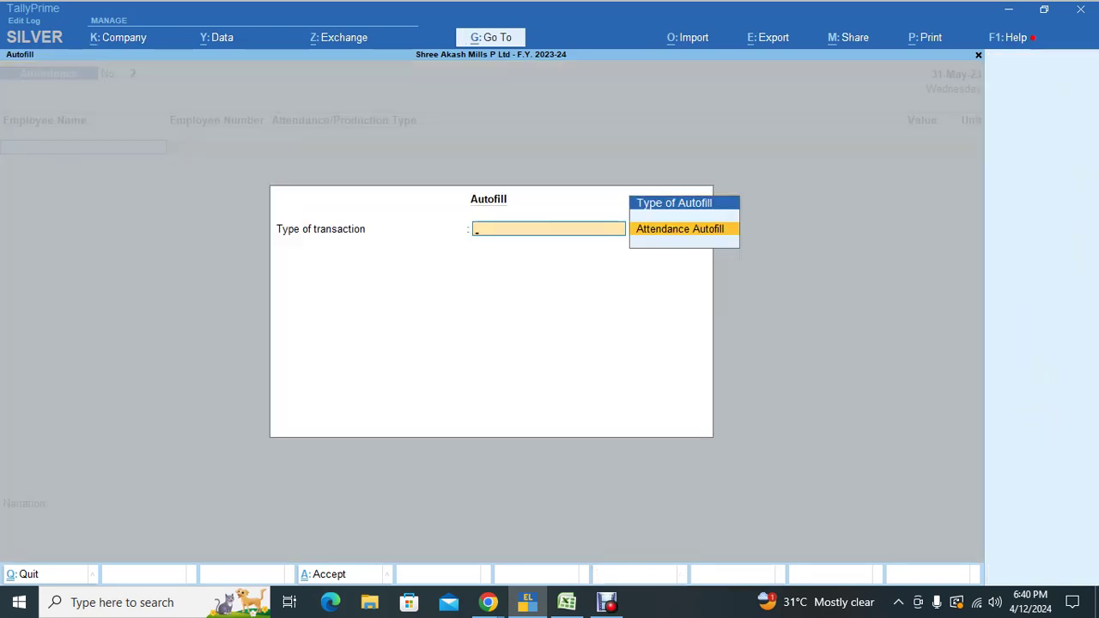
pyautogui.press('Return')
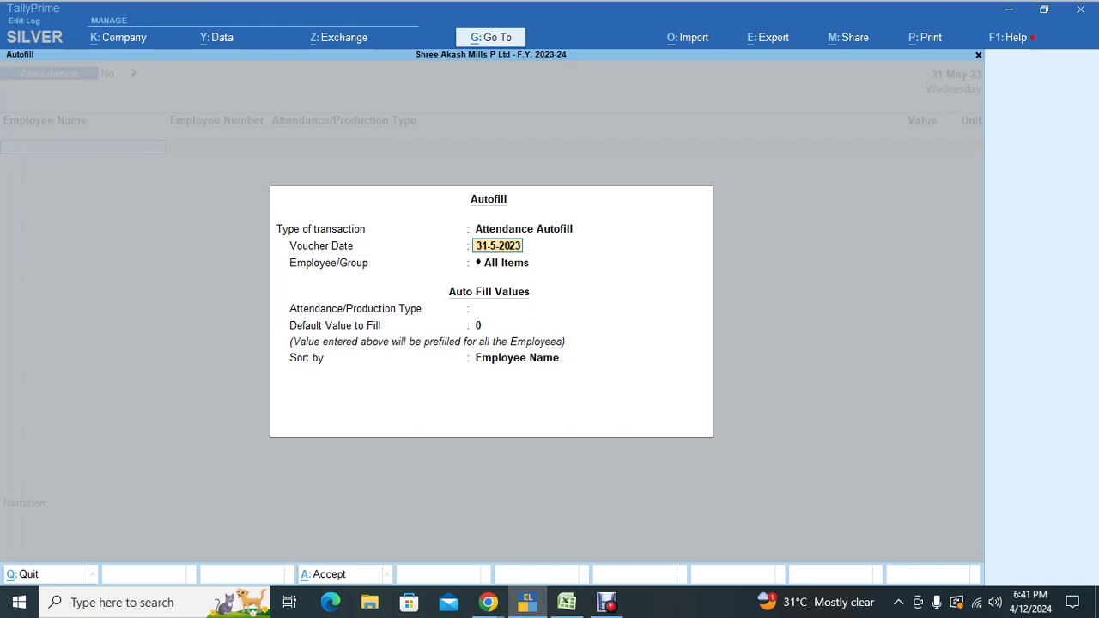
pyautogui.press('Return')
pyautogui.press('Return')
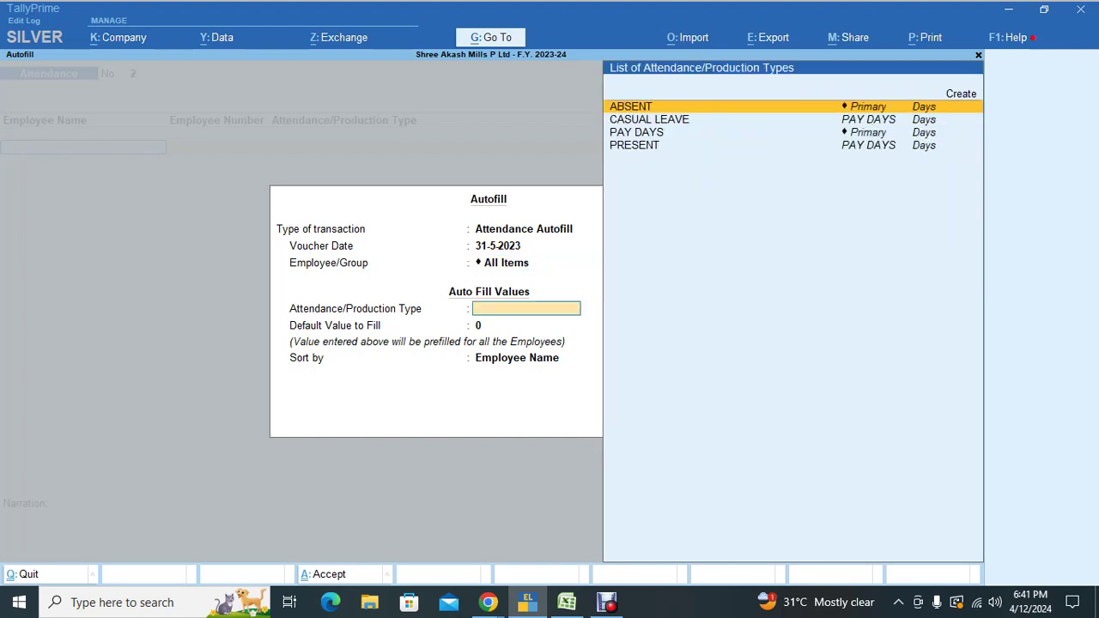
pyautogui.press('Down')
pyautogui.press('Down')
pyautogui.press('Down')
pyautogui.press('Return')
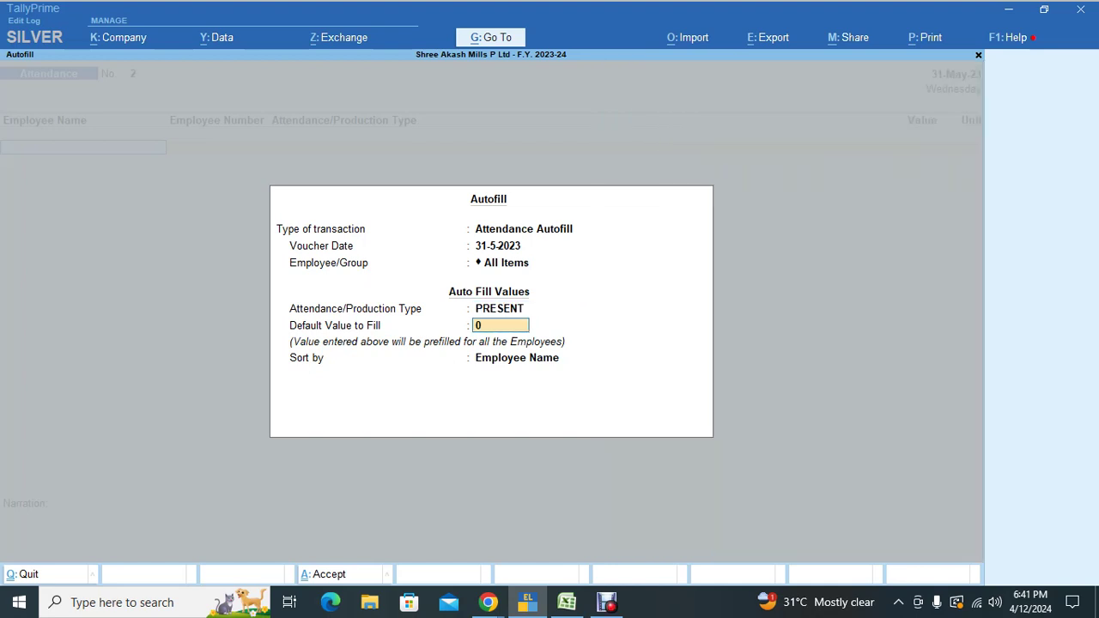
pyautogui.press('Return')
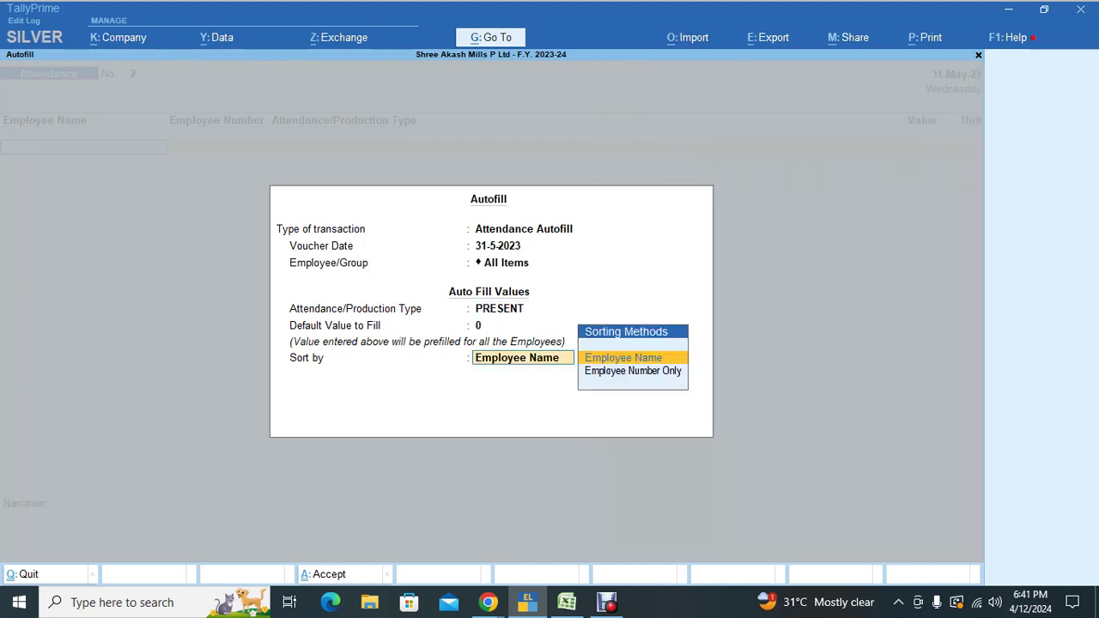
pyautogui.press('Down')
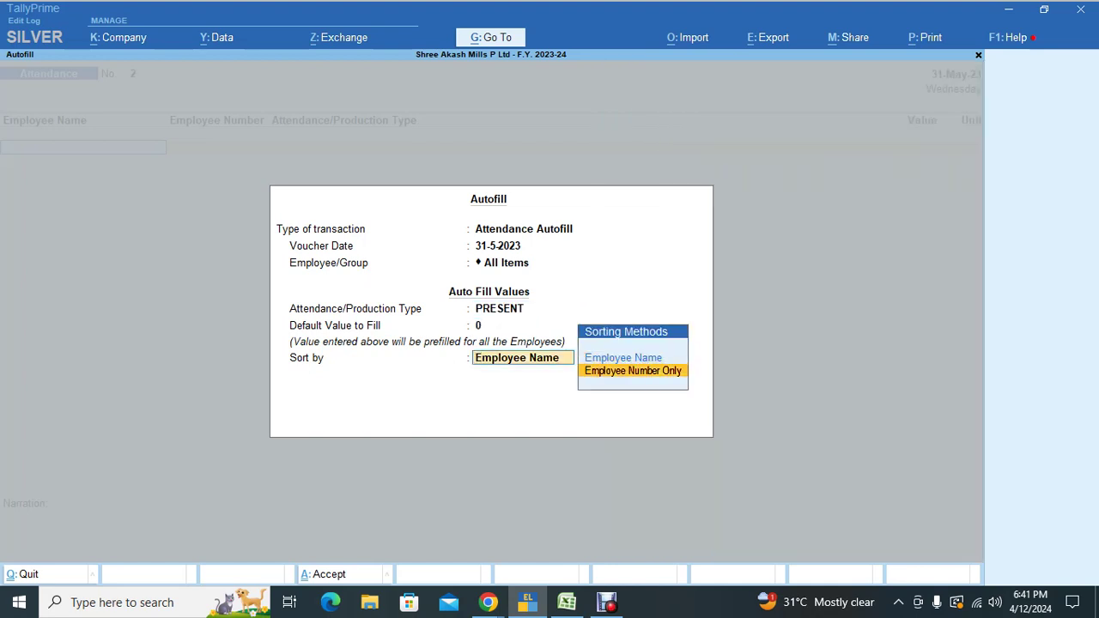
pyautogui.press('Return')
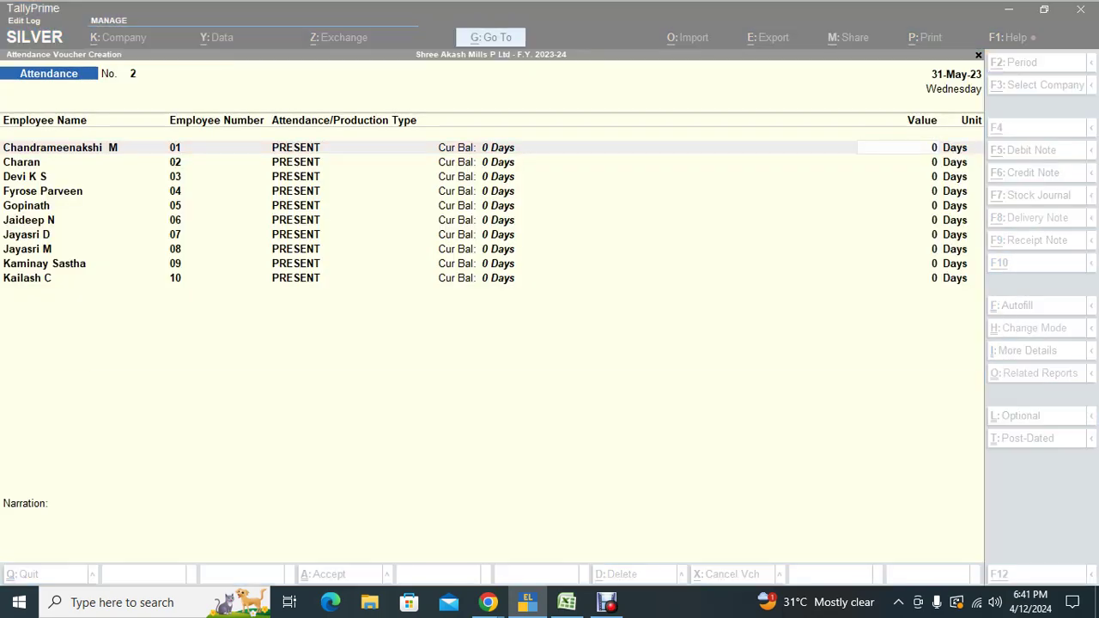
# Step: Enter May-23 attendance from the Excel sheet for employees 01–03: 29, 23 and 25 days
pyautogui.hotkey('alt', 'Tab')
pyautogui.press('Up')
pyautogui.press('Up')
pyautogui.press('Up')
pyautogui.press('Up')
pyautogui.press('Up')
pyautogui.press('Up')
pyautogui.press('Up')
pyautogui.press('Up')
pyautogui.press('Up')
pyautogui.press('Up')
pyautogui.press('Up')
pyautogui.press('Up')
pyautogui.press('Up')
pyautogui.press('Up')
pyautogui.press('Up')
pyautogui.press('Up')
pyautogui.press('Up')
pyautogui.press('Up')
pyautogui.press('Up')
pyautogui.press('Up')
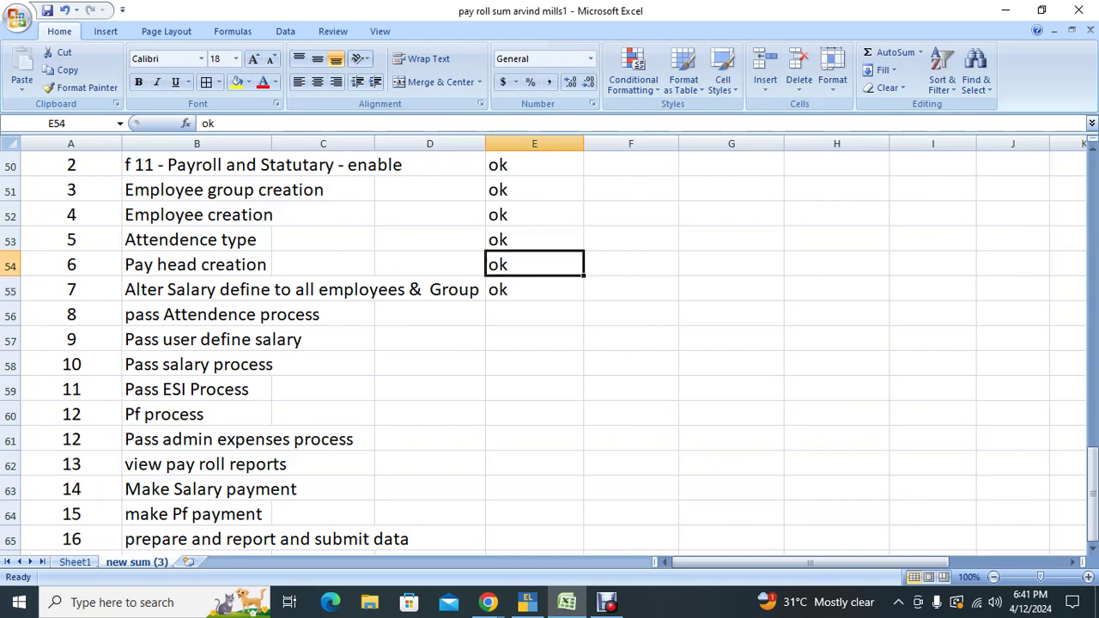
pyautogui.press('Up')
pyautogui.press('Up')
pyautogui.press('Up')
pyautogui.press('Up')
pyautogui.press('Up')
pyautogui.press('Up')
pyautogui.press('Up')
pyautogui.press('Up')
pyautogui.press('Up')
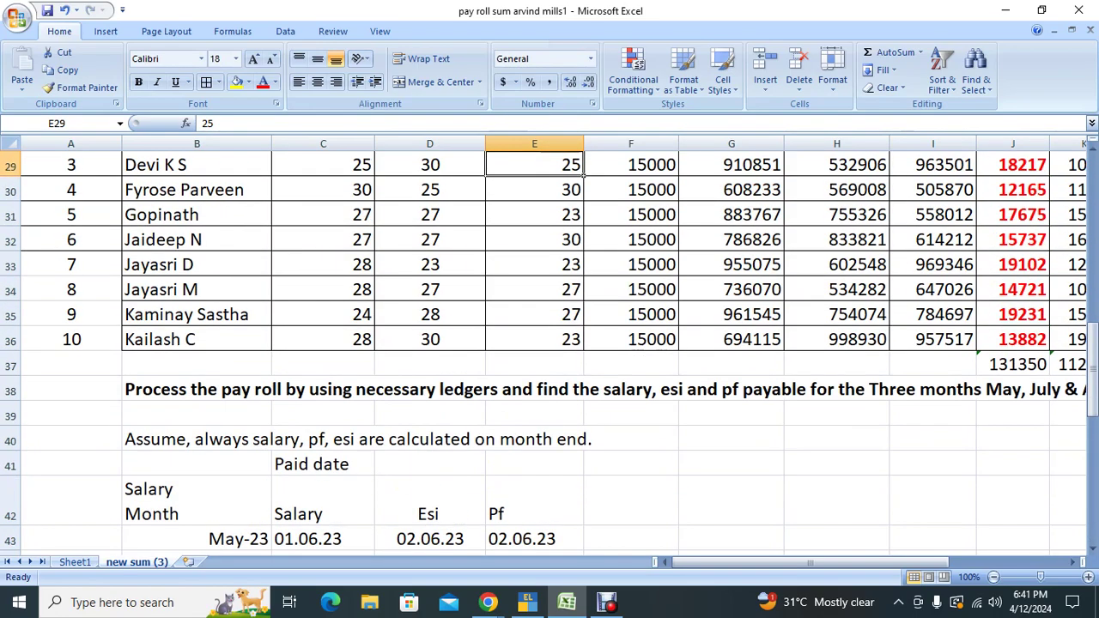
pyautogui.press('Left')
pyautogui.press('Left')
pyautogui.press('Down')
pyautogui.press('Down')
pyautogui.press('Right')
pyautogui.press('Right')
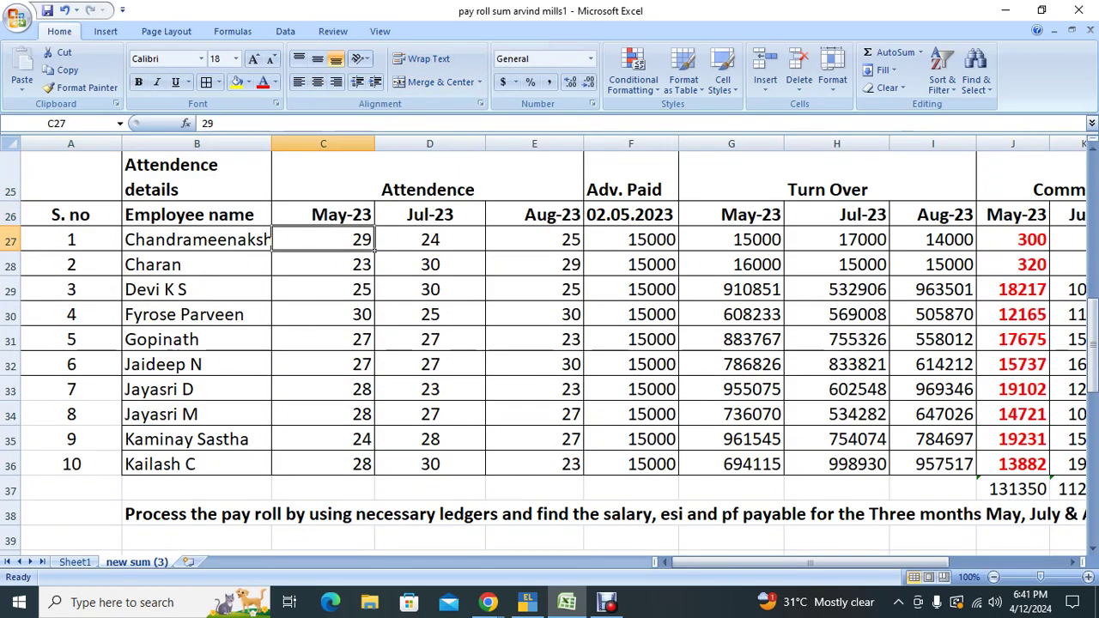
pyautogui.press('Right')
pyautogui.press('Left')
pyautogui.press('Down')
pyautogui.press('Down')
pyautogui.hotkey('alt', 'Tab')
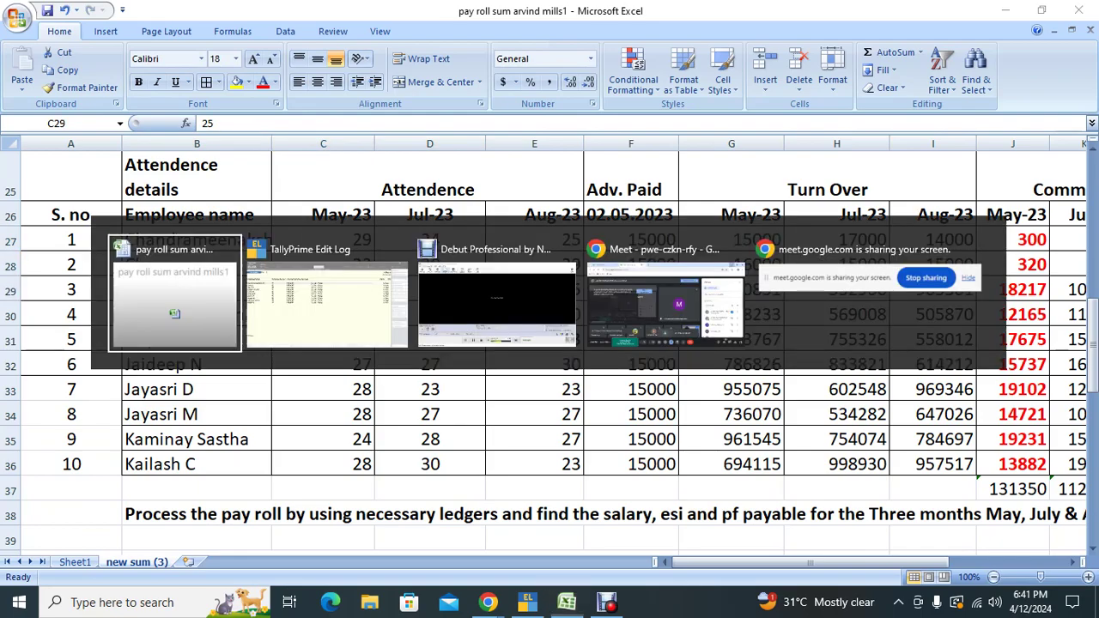
pyautogui.write('29')
pyautogui.press('Return')
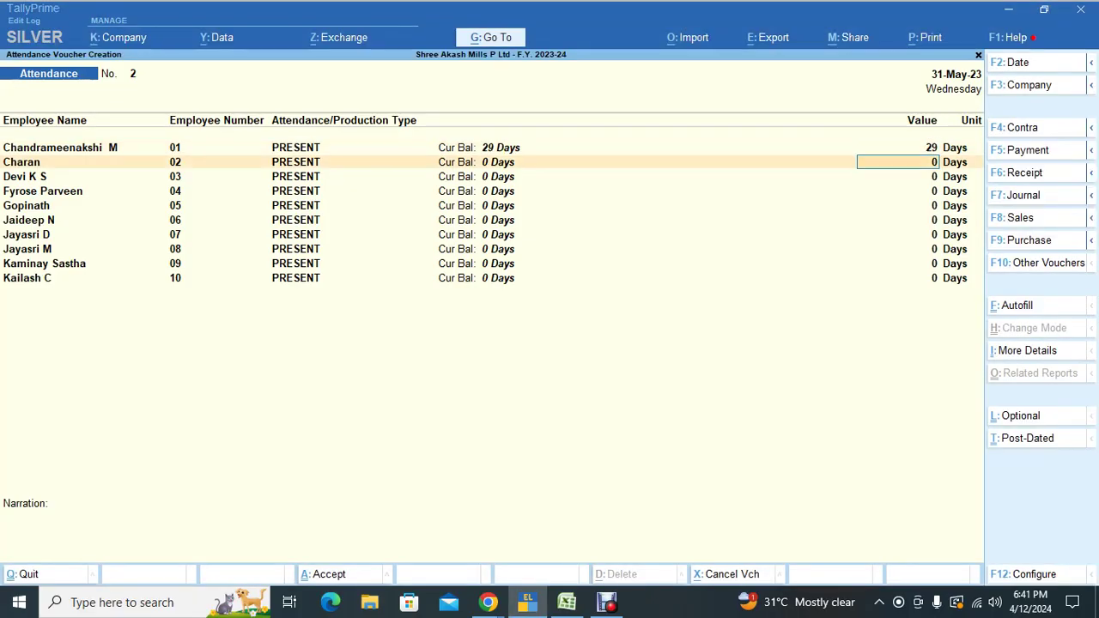
pyautogui.write('23')
pyautogui.press('Return')
pyautogui.write('25')
pyautogui.press('Return')
# Step: Enter attendance for employees 04–08: 30, 27, 27, 28 and 28 days (fixing a 298 typo)
pyautogui.hotkey('alt', 'Tab')
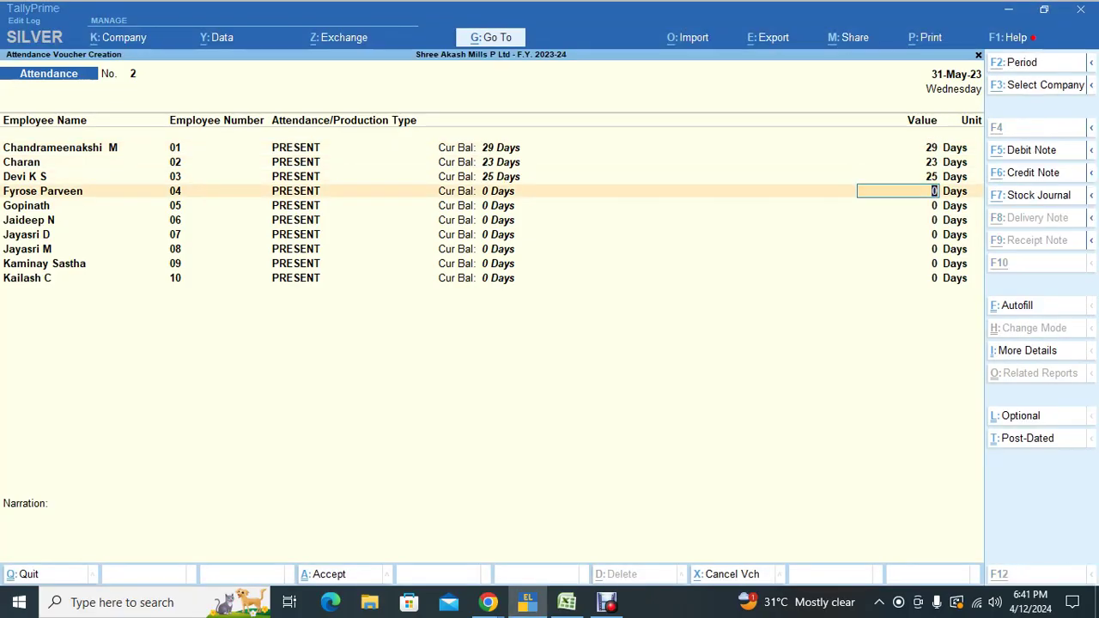
pyautogui.press('Left')
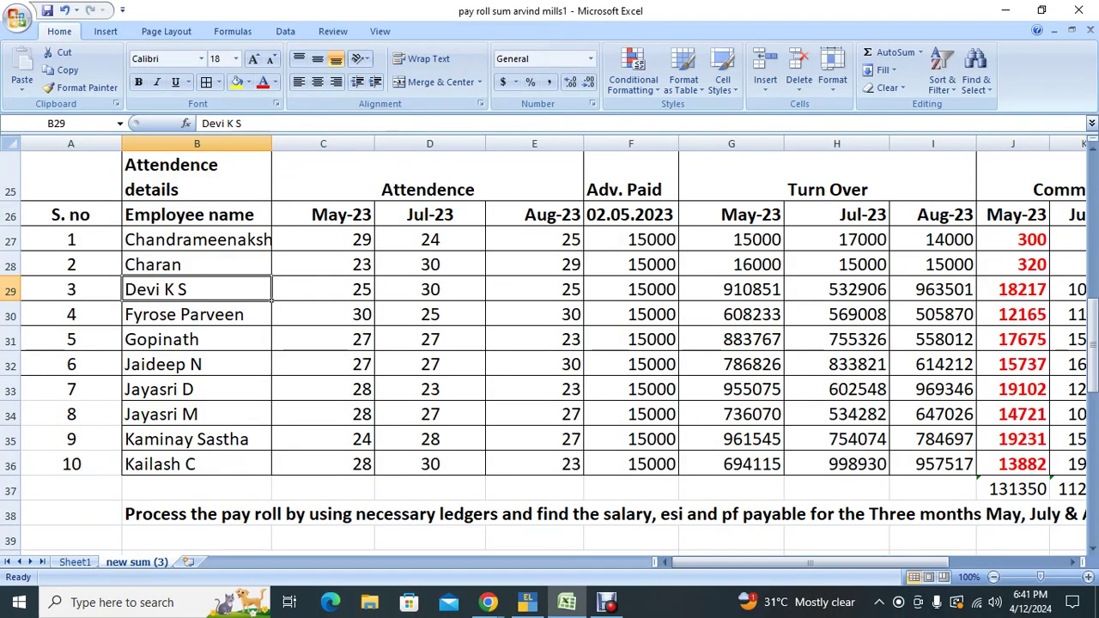
pyautogui.press('Right')
pyautogui.press('Down')
pyautogui.press('Down')
pyautogui.press('Down')
pyautogui.press('Down')
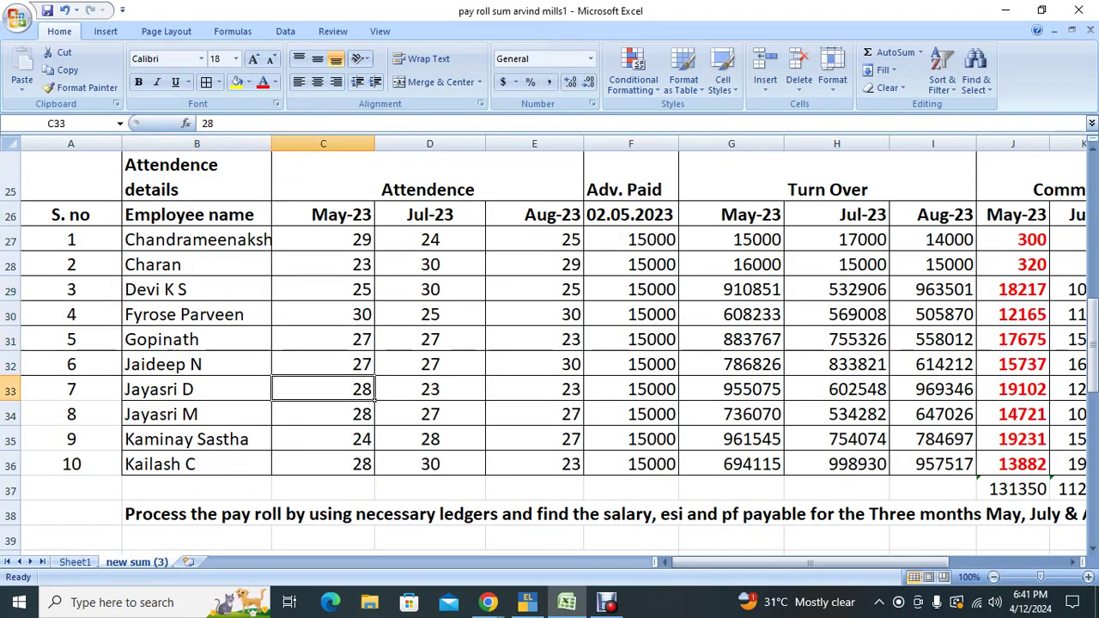
pyautogui.hotkey('alt', 'Tab')
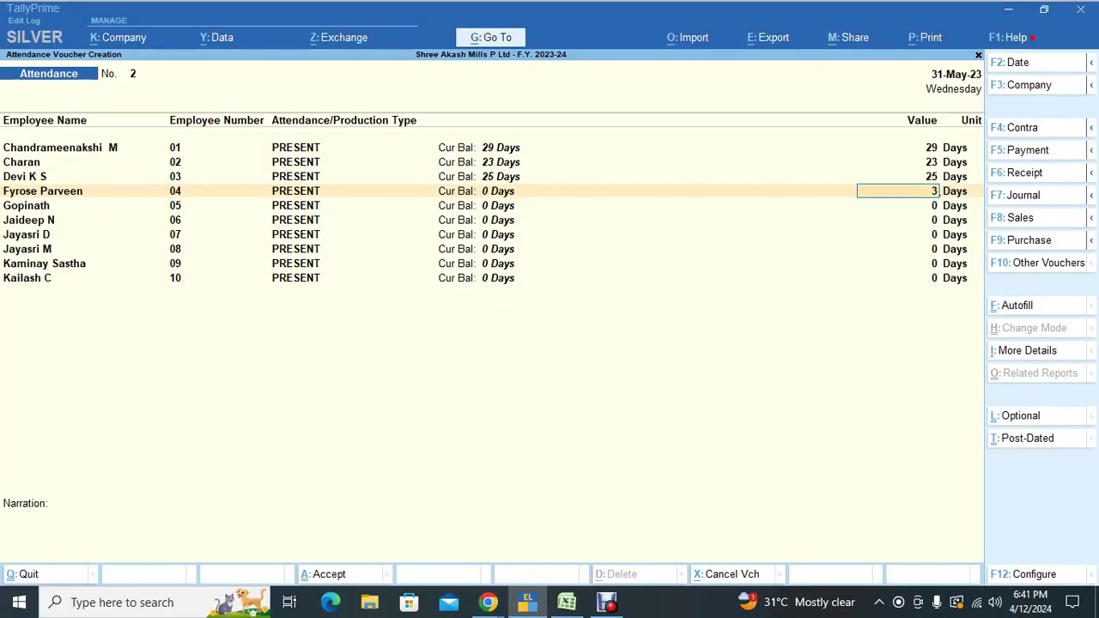
pyautogui.write('30')
pyautogui.press('Return')
pyautogui.write('27')
pyautogui.press('Return')
pyautogui.write('2')
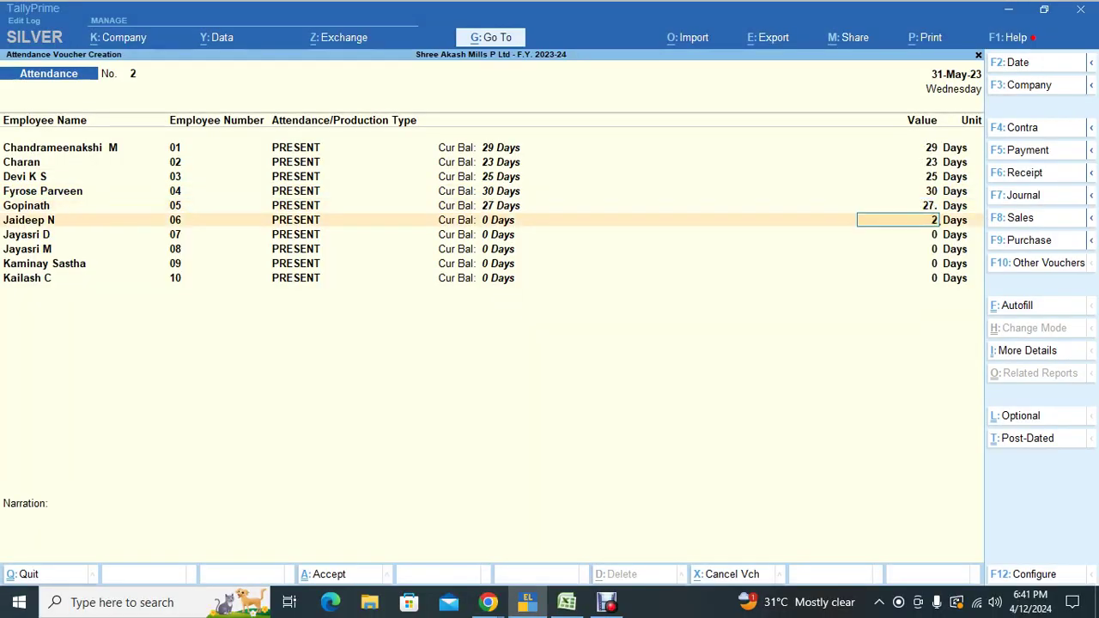
pyautogui.write('7')
pyautogui.press('Return')
pyautogui.write('28')
pyautogui.press('Return')
pyautogui.write('298')
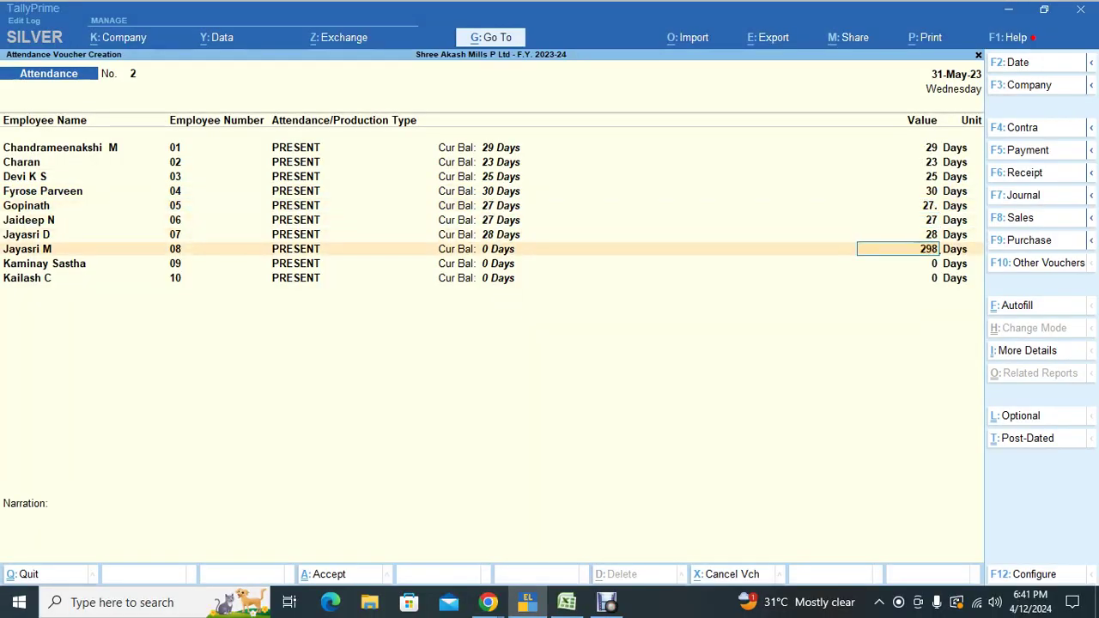
pyautogui.press('Return')
pyautogui.press('Up')
pyautogui.write('28')
pyautogui.press('Return')
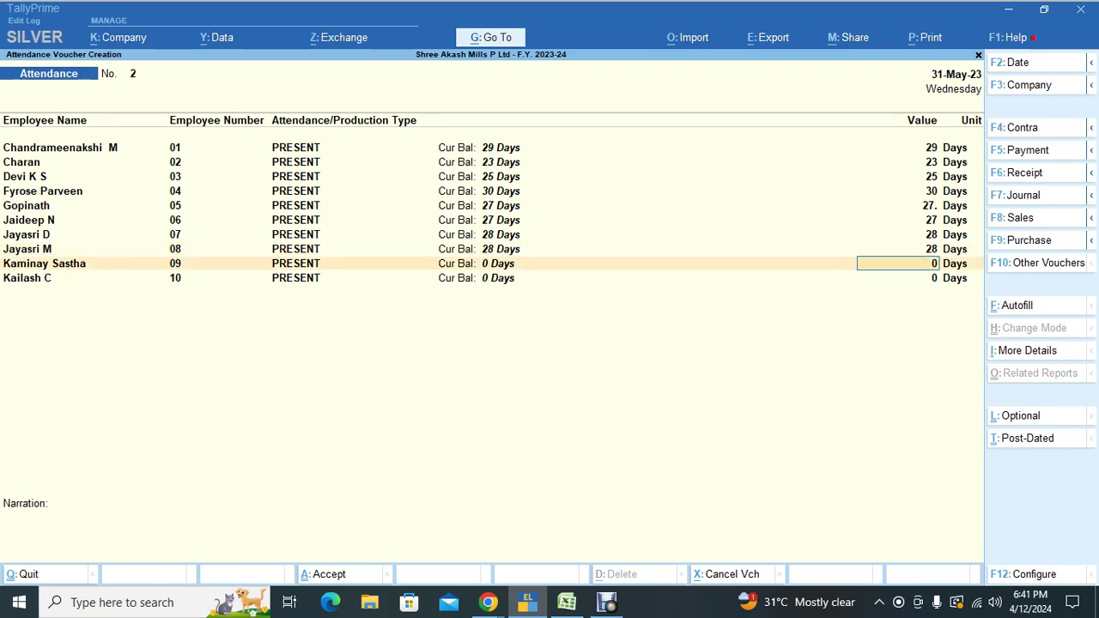
# Step: Enter 24 days for the ninth employee and 28 days for the tenth
pyautogui.hotkey('alt', 'Tab')
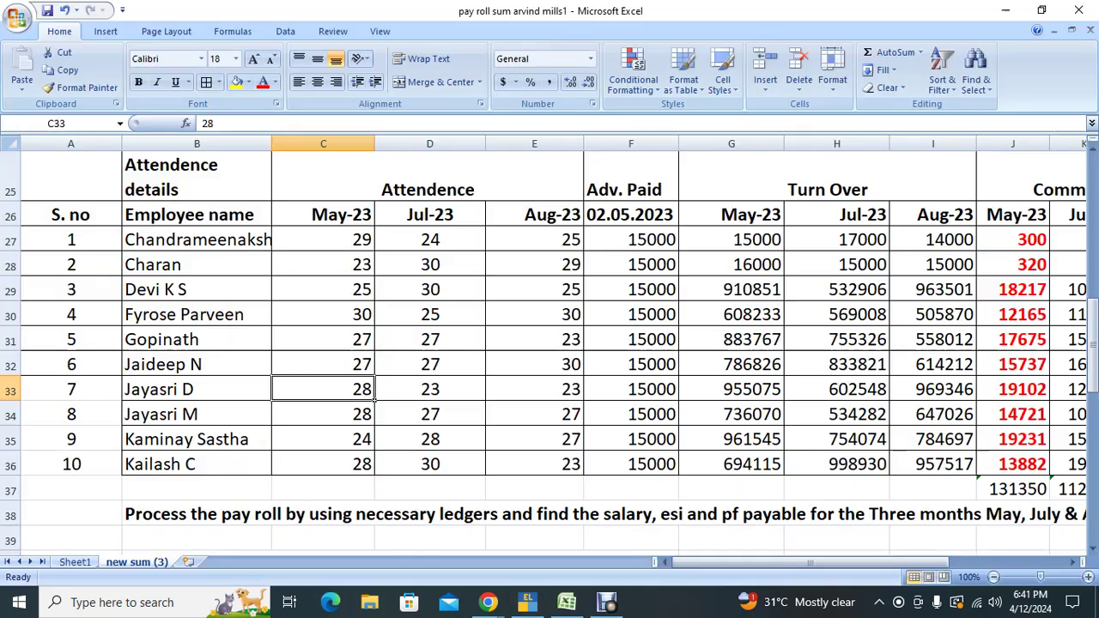
pyautogui.press('Left')
pyautogui.press('Left')
pyautogui.press('Right')
pyautogui.hotkey('alt', 'Tab')
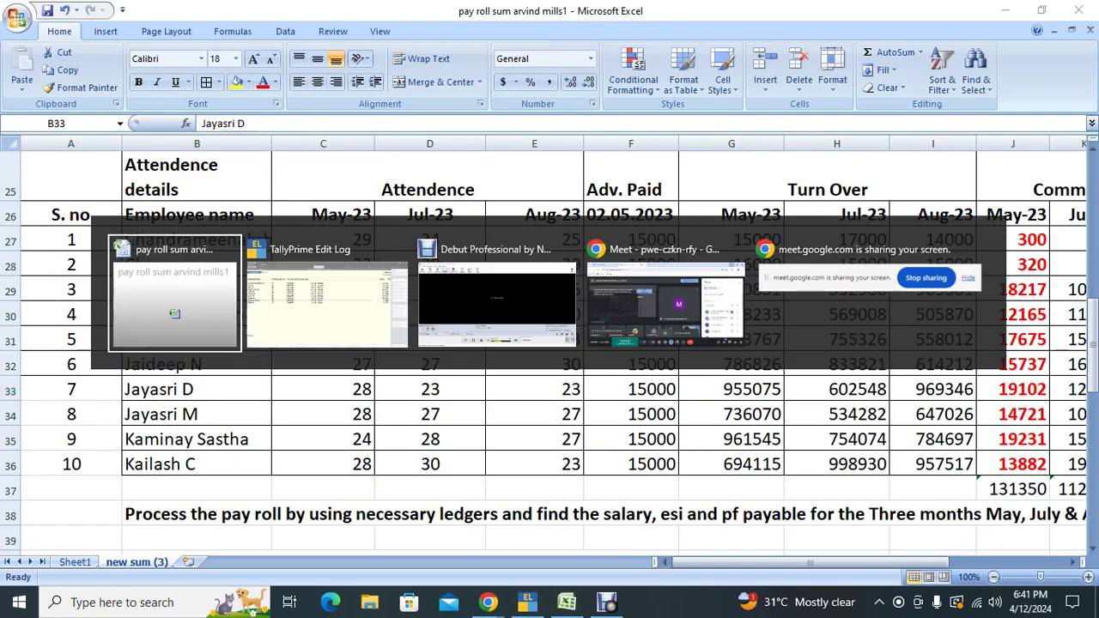
pyautogui.write('24')
pyautogui.press('Return')
pyautogui.write('2')
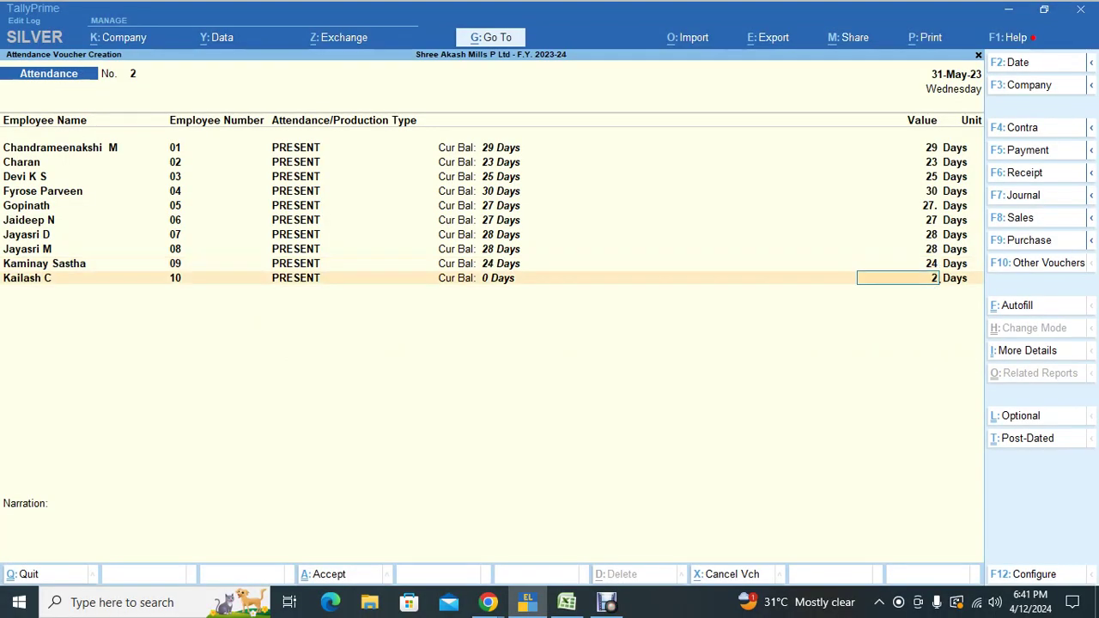
pyautogui.write('8')
pyautogui.press('Return')
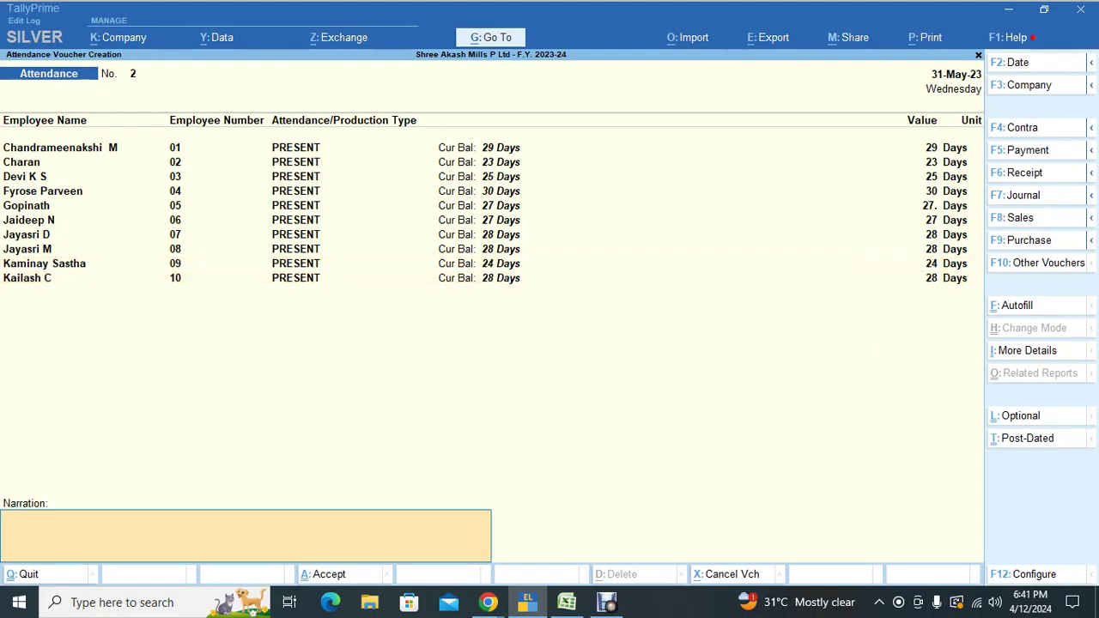
# Step: Add the narration 'Attendance for the month of May - 2023' and save the voucher
pyautogui.write('A')
pyautogui.write('ttendance for the mnoth')
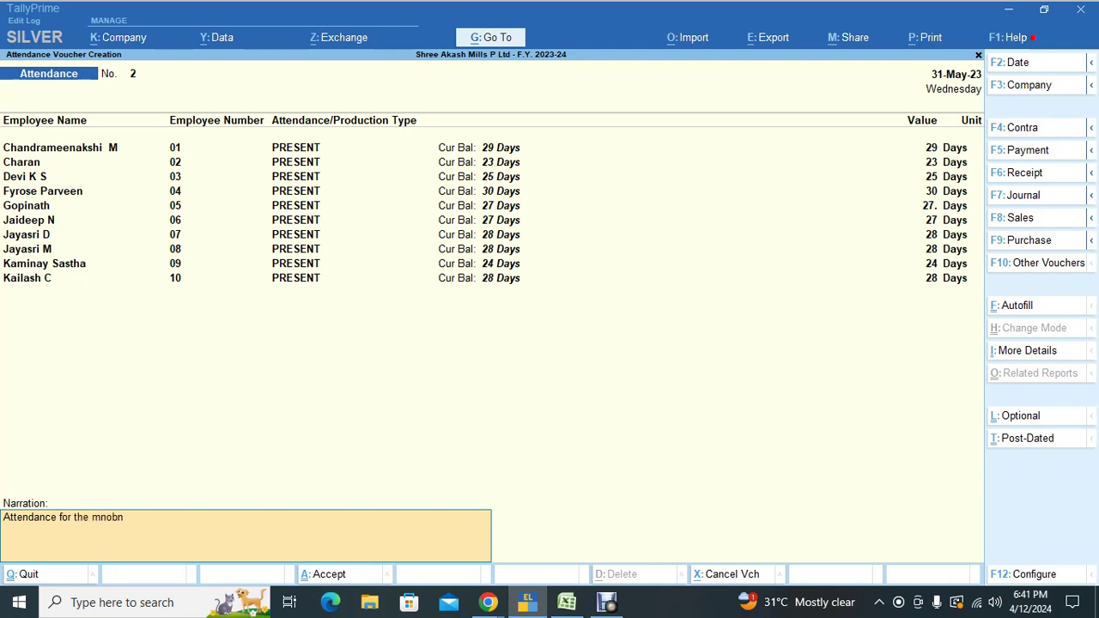
pyautogui.press('BackSpace')
pyautogui.press('BackSpace')
pyautogui.press('BackSpace')
pyautogui.press('BackSpace')
pyautogui.write('onth of May - 2023')
pyautogui.press('Return')
pyautogui.press('y')
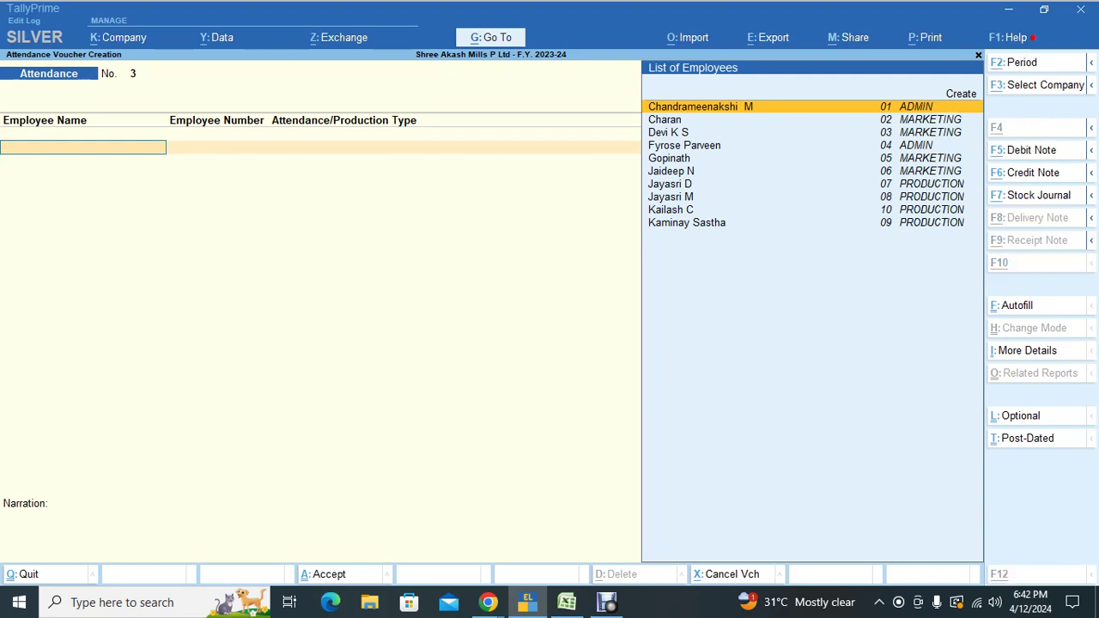
# Step: Mark the pass Attendence process step as 'ok' in cell E56
pyautogui.hotkey('alt', 'Tab')
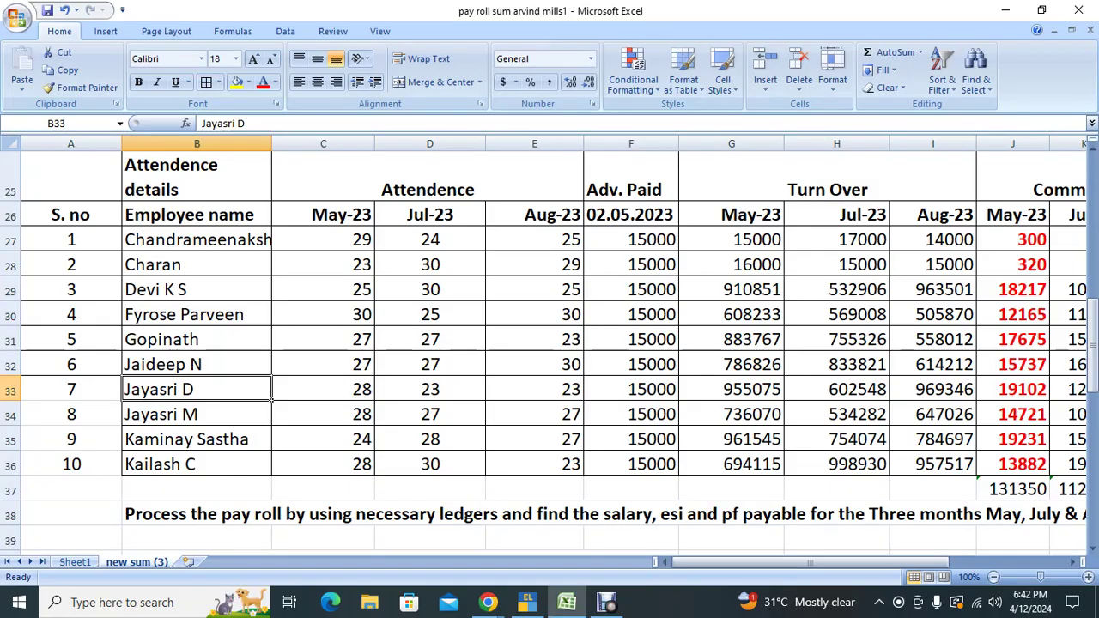
pyautogui.press('Down')
pyautogui.press('Down')
pyautogui.press('Down')
pyautogui.press('Down')
pyautogui.press('Down')
pyautogui.press('Down')
pyautogui.press('Down')
pyautogui.press('Down')
pyautogui.press('Down')
pyautogui.press('Down')
pyautogui.press('Down')
pyautogui.press('Down')
pyautogui.press('Down')
pyautogui.press('Down')
pyautogui.press('Down')
pyautogui.press('Down')
pyautogui.press('Down')
pyautogui.press('Down')
pyautogui.press('Down')
pyautogui.press('Down')
pyautogui.press('Down')
pyautogui.press('Down')
pyautogui.press('Down')
pyautogui.press('Down')
pyautogui.press('Down')
pyautogui.press('Down')
pyautogui.press('Down')
pyautogui.press('Down')
pyautogui.press('Down')
pyautogui.press('Down')
pyautogui.press('Down')
pyautogui.press('Down')
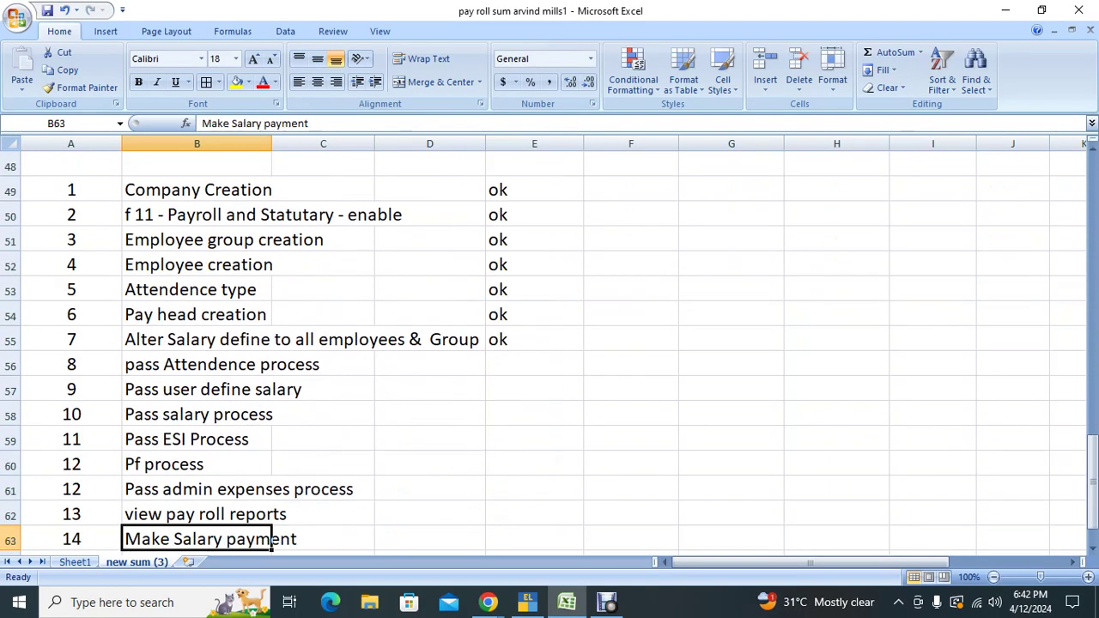
pyautogui.press('Right')
pyautogui.press('Right')
pyautogui.press('Right')
pyautogui.press('Right')
pyautogui.press('Right')
pyautogui.press('Right')
pyautogui.press('Right')
pyautogui.press('Right')
pyautogui.press('Up')
pyautogui.press('Up')
pyautogui.press('Up')
pyautogui.press('Up')
pyautogui.press('Up')
pyautogui.press('Up')
pyautogui.press('Up')
pyautogui.press('Up')
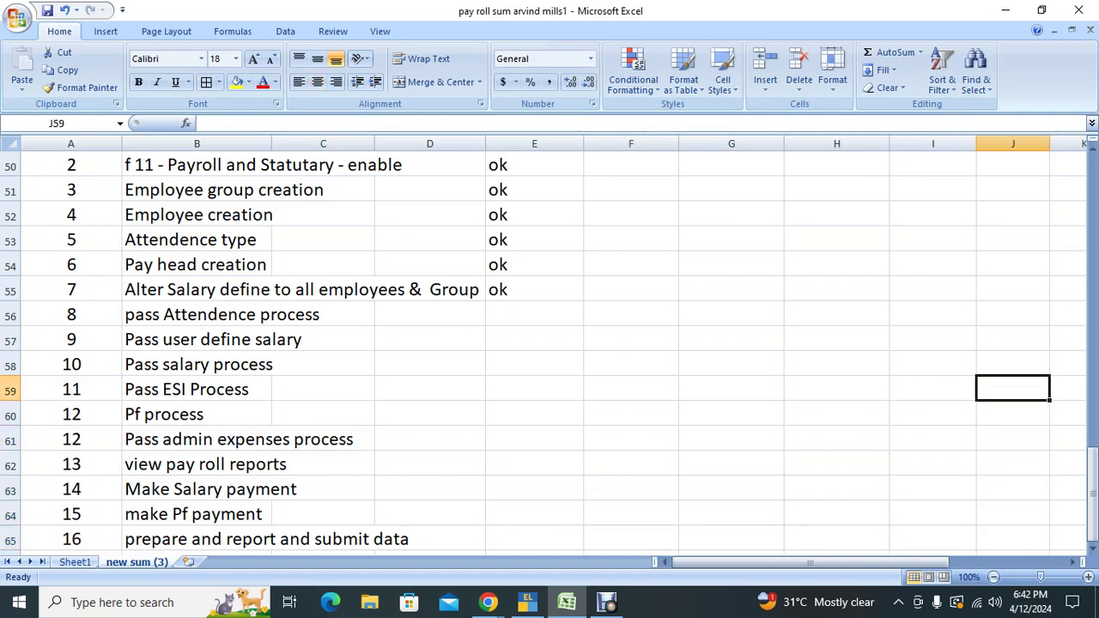
pyautogui.press('Left')
pyautogui.press('Left')
pyautogui.press('Left')
pyautogui.press('Left')
pyautogui.press('Left')
pyautogui.press('Up')
pyautogui.press('Up')
pyautogui.press('Down')
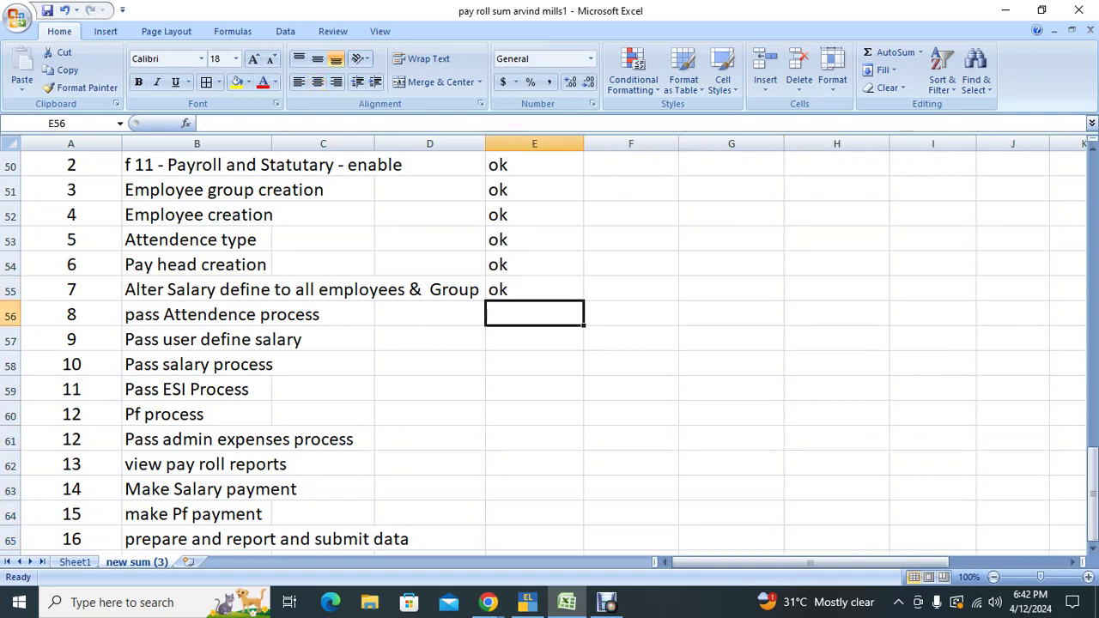
pyautogui.write('ok')
pyautogui.press('Return')
pyautogui.press('Left')
pyautogui.press('Left')
pyautogui.press('Left')
pyautogui.press('Right')
pyautogui.press('Right')
pyautogui.press('Right')
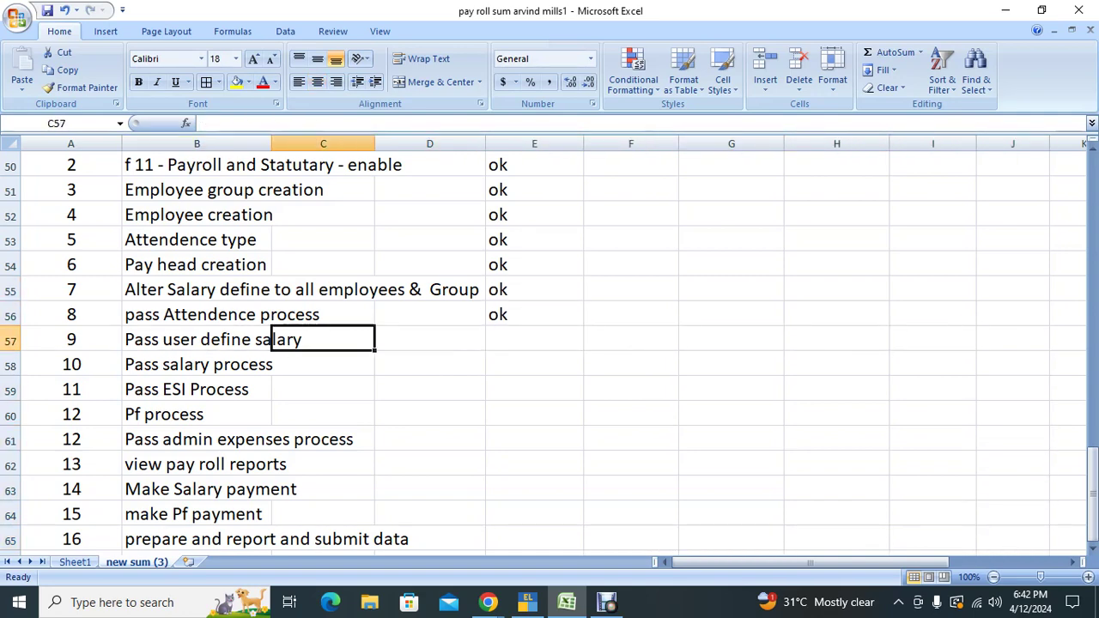
pyautogui.press('Up')
pyautogui.press('Up')
pyautogui.press('Up')
pyautogui.press('Up')
pyautogui.press('Up')
pyautogui.press('Up')
pyautogui.press('Up')
pyautogui.press('Up')
pyautogui.press('Up')
pyautogui.press('Up')
pyautogui.press('Up')
pyautogui.press('Up')
pyautogui.press('Up')
pyautogui.press('Up')
pyautogui.press('Up')
pyautogui.press('Up')
pyautogui.press('Up')
pyautogui.press('Up')
pyautogui.press('Up')
pyautogui.press('Up')
pyautogui.press('Up')
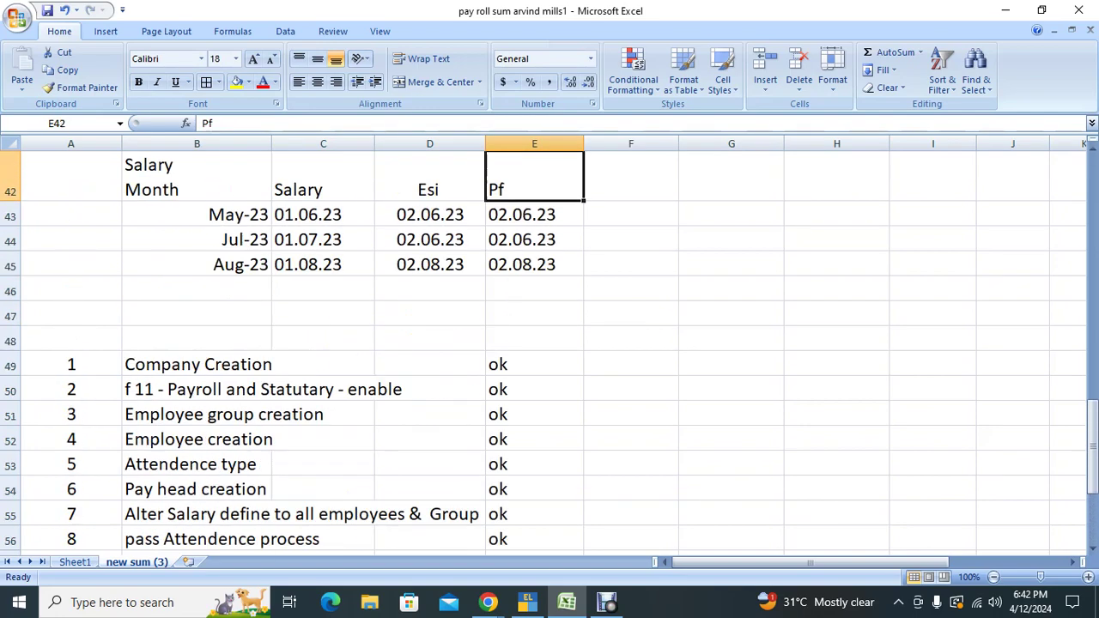
# Step: Review the May-23 commission figures: 300 for the first employee and 320 for the second
pyautogui.press('Right')
pyautogui.press('Right')
pyautogui.press('Right')
pyautogui.press('Right')
pyautogui.press('Right')
pyautogui.press('Right')
pyautogui.press('Right')
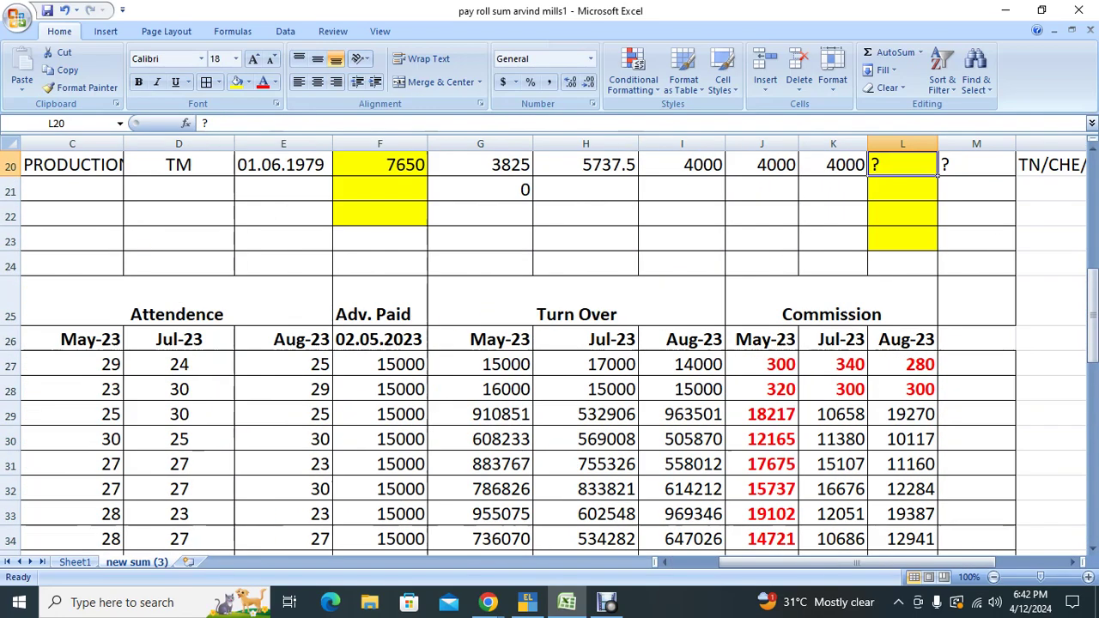
pyautogui.press('Down')
pyautogui.press('Down')
pyautogui.press('Down')
pyautogui.press('Down')
pyautogui.press('Down')
pyautogui.press('Down')
pyautogui.press('Left')
pyautogui.press('Left')
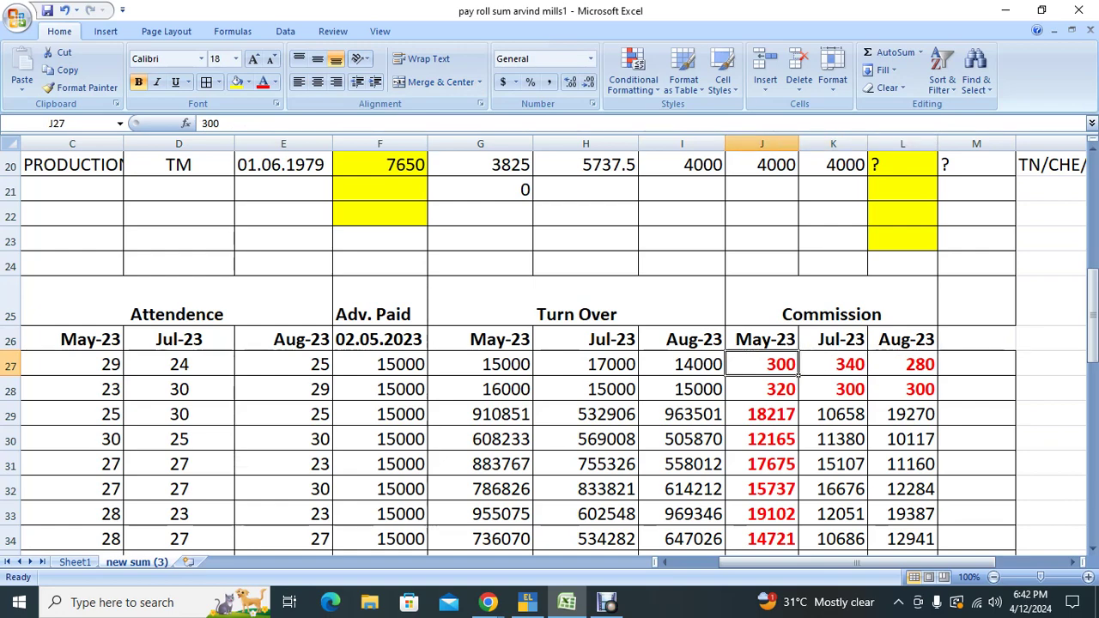
pyautogui.hscroll(-1, 550, 343)
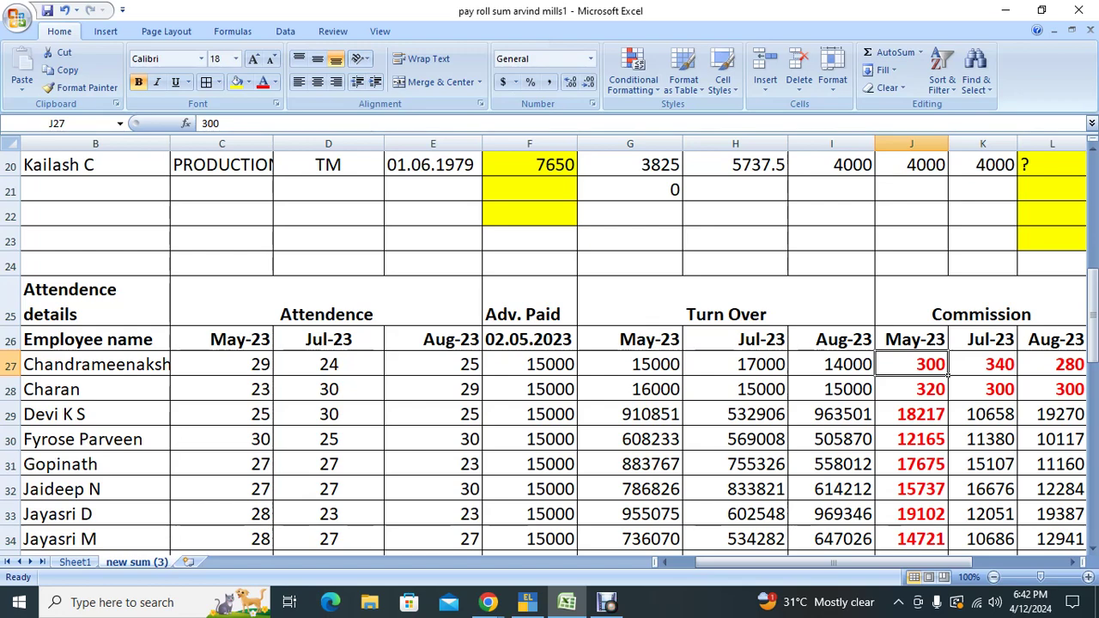
pyautogui.click(912, 389)
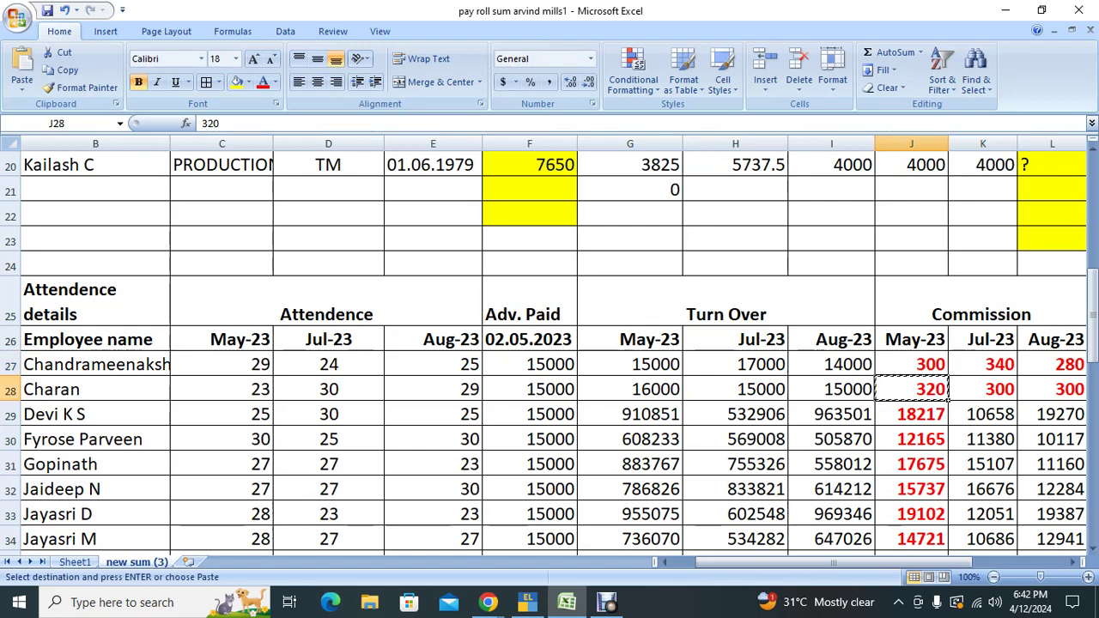
pyautogui.hotkey('alt', 'Tab')
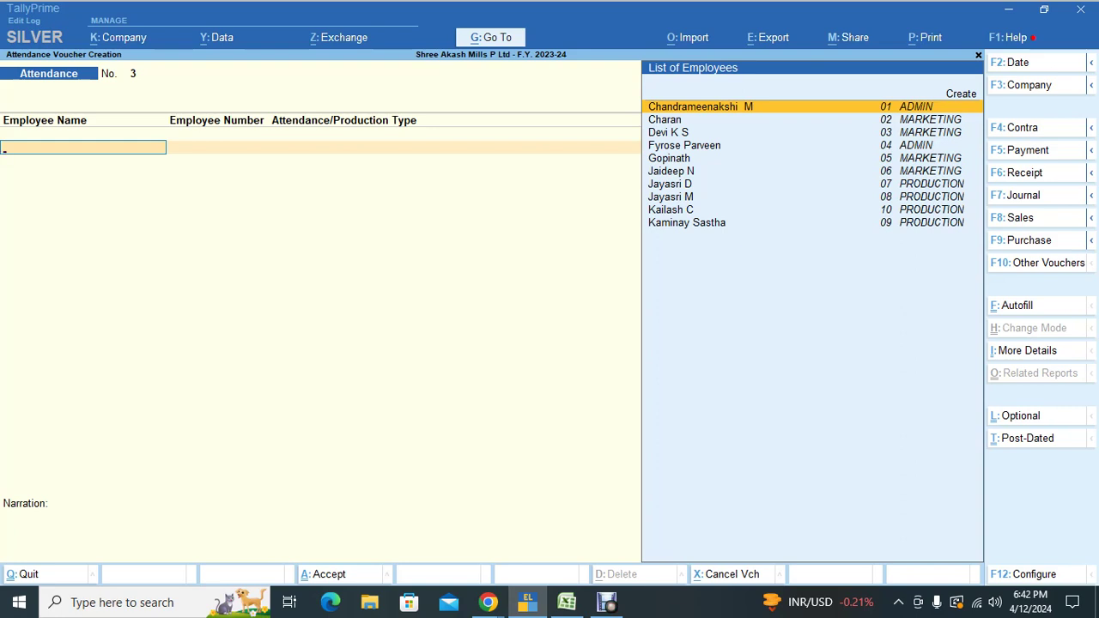
# Step: Start a new payroll voucher dated 31 May 2023
pyautogui.hotkey('ctrl', 'F4')
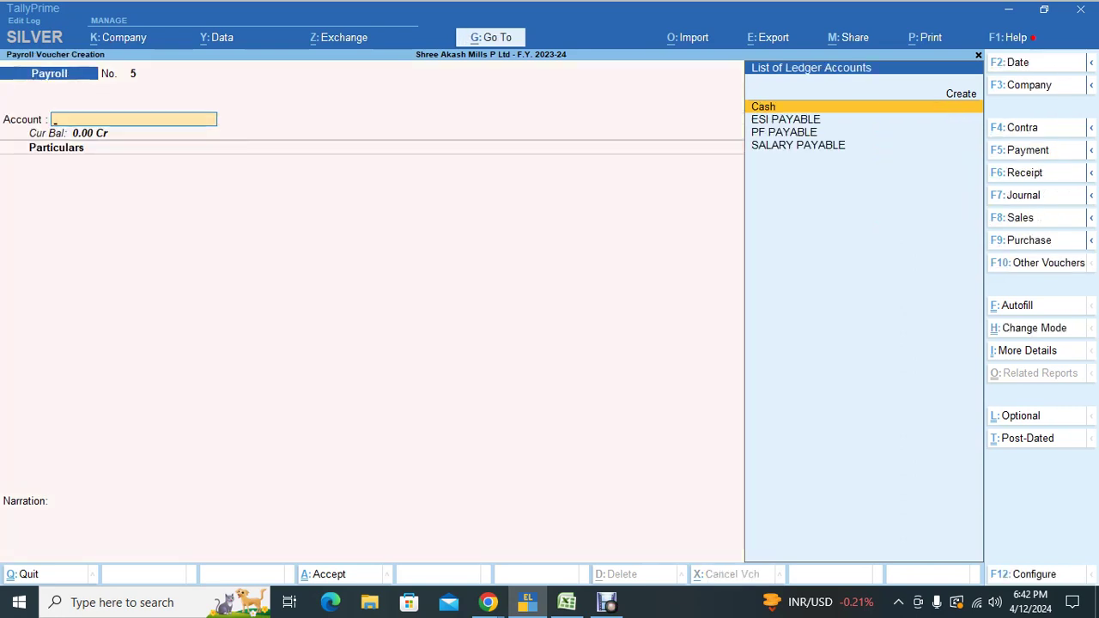
pyautogui.press('F2')
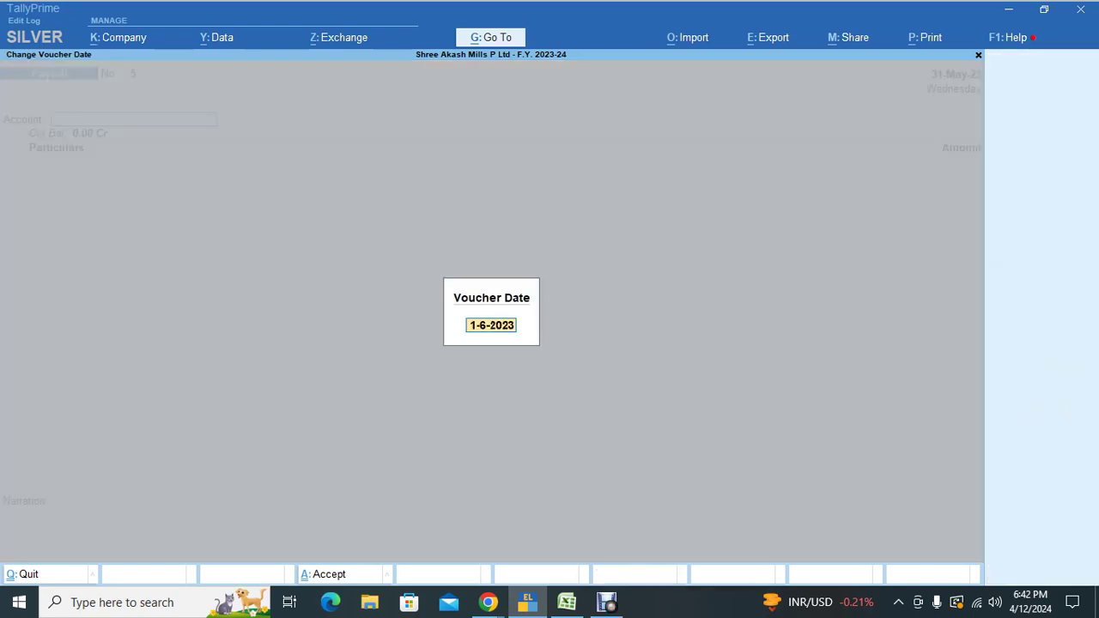
pyautogui.write('31-5')
pyautogui.press('Return')
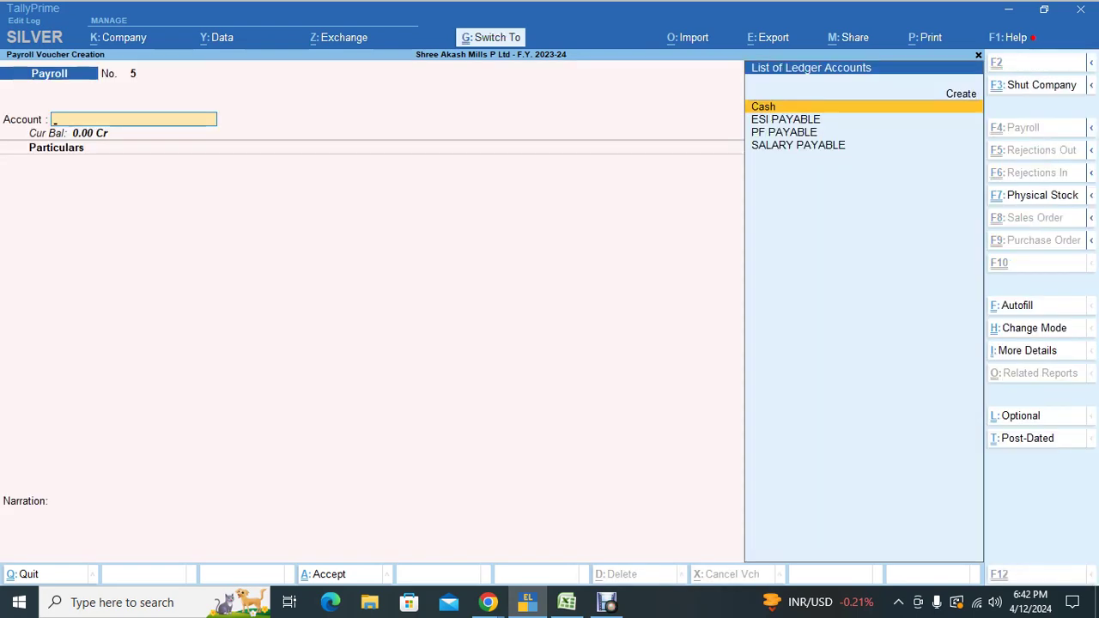
pyautogui.hotkey('ctrl', 'f')
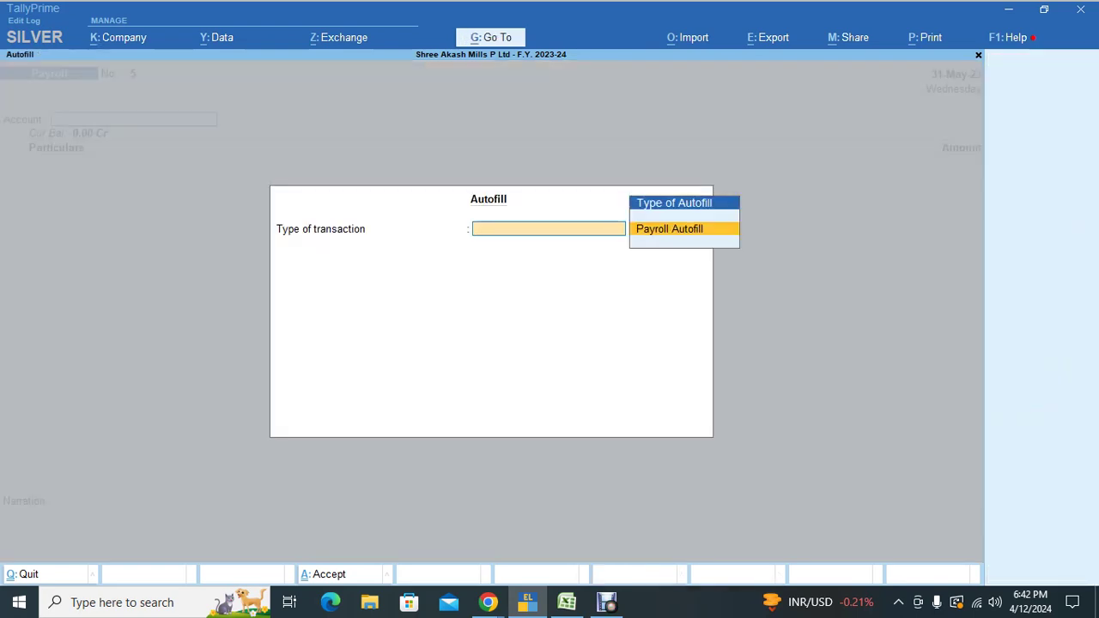
pyautogui.press('Escape')
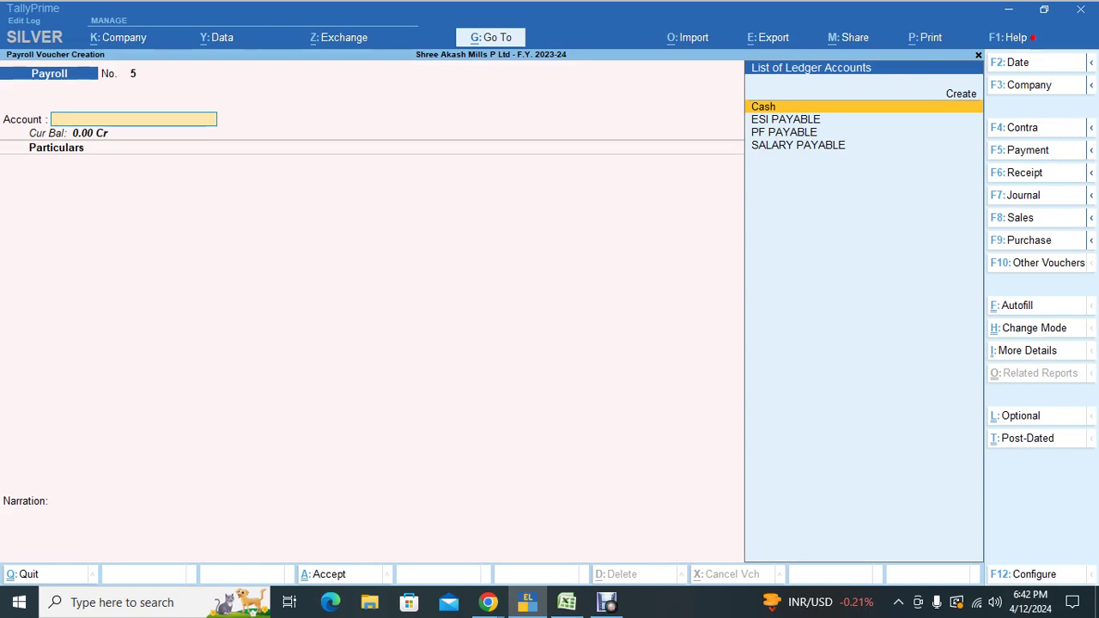
pyautogui.press('ctrl')
pyautogui.press('F2')
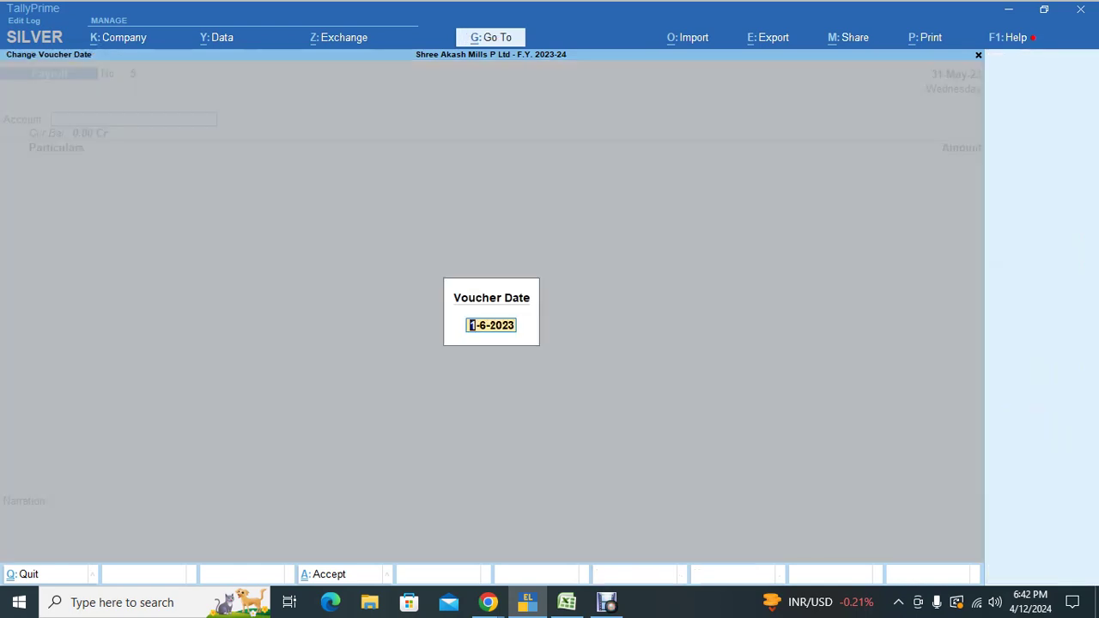
pyautogui.write('31.5')
pyautogui.press('Return')
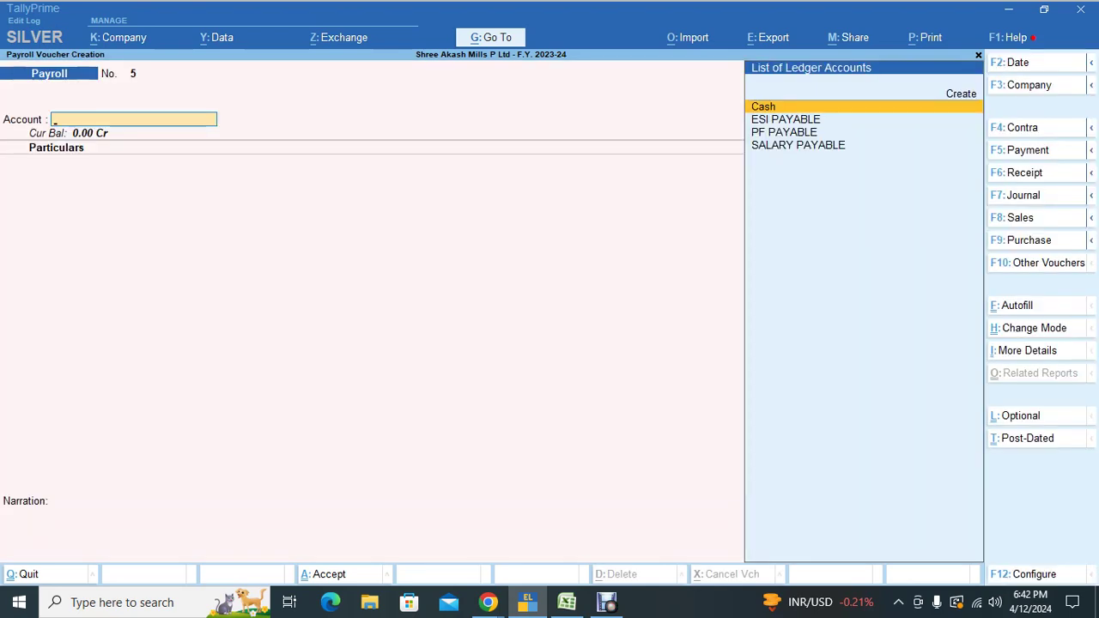
# Step: Autofill it with User Defined lines for 1–31 May 2023, all employees by number, against SALARY PAYABLE
pyautogui.press('ctrl')
pyautogui.hotkey('ctrl', 'f')
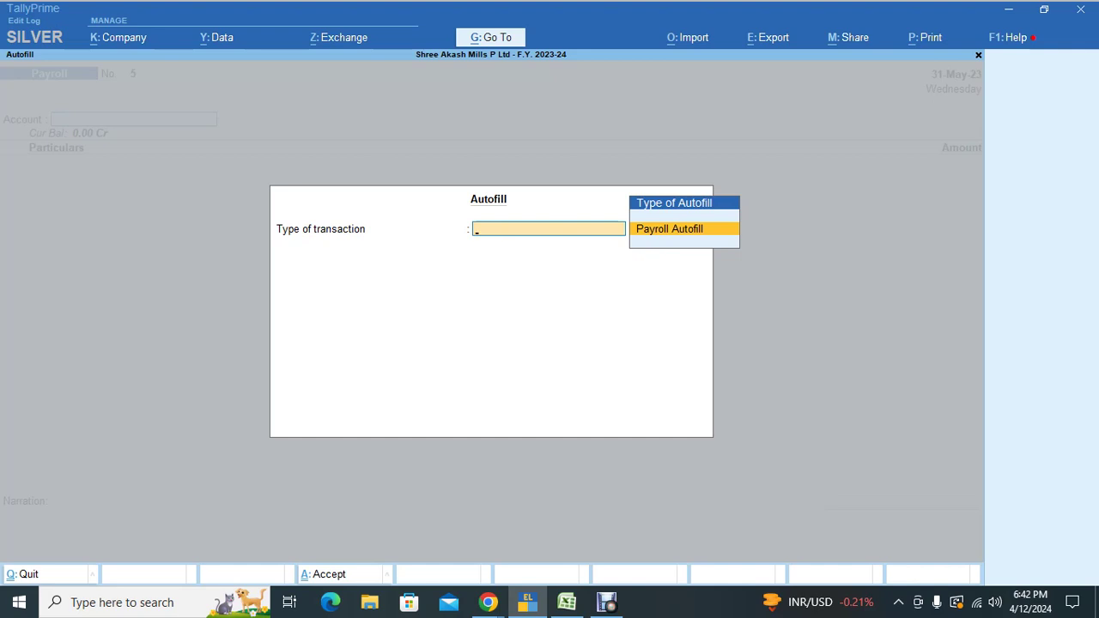
pyautogui.press('Return')
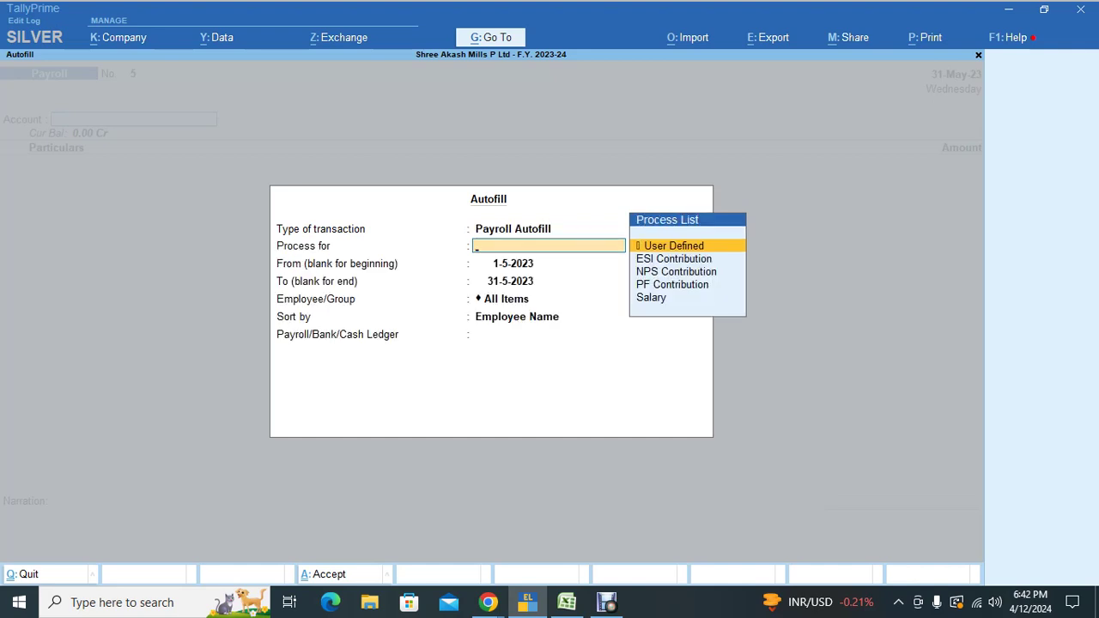
pyautogui.press('Return')
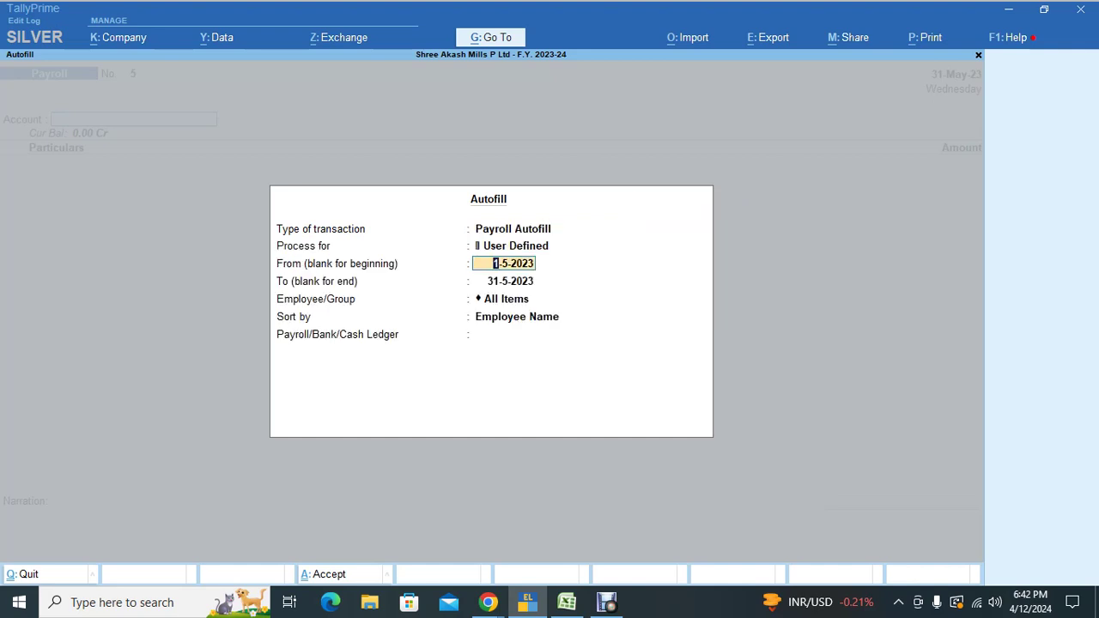
pyautogui.press('Return')
pyautogui.press('Return')
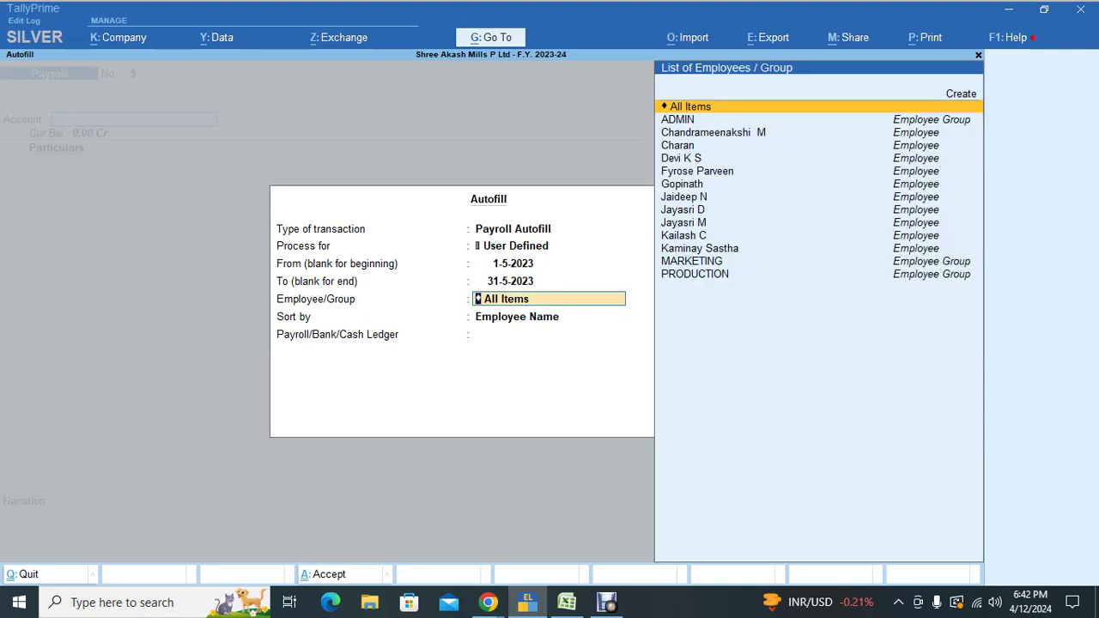
pyautogui.press('Return')
pyautogui.press('Down')
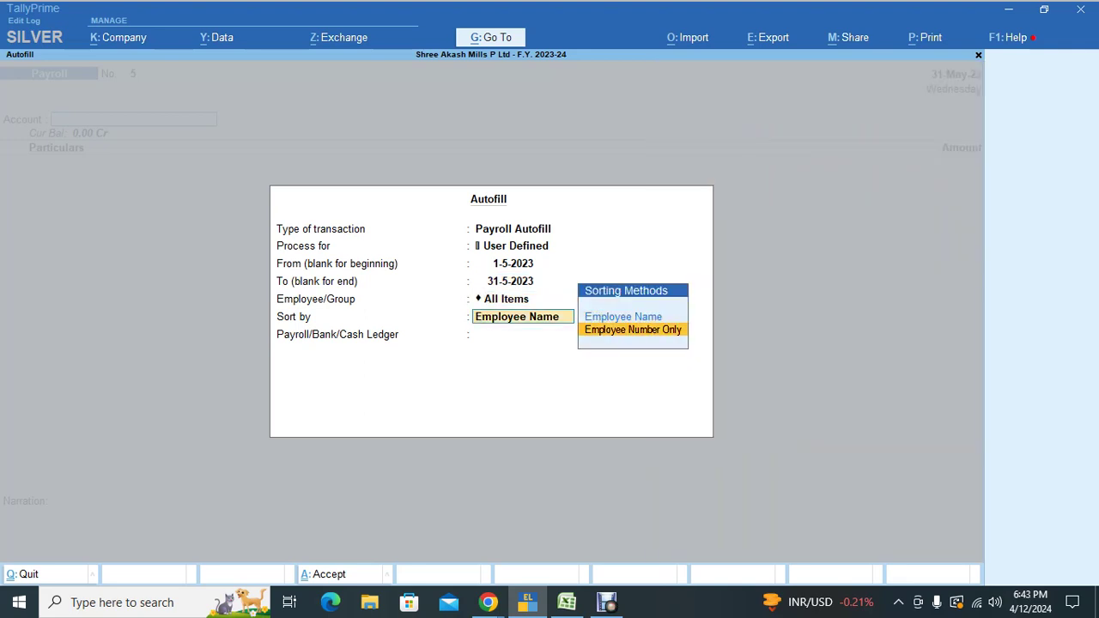
pyautogui.press('Return')
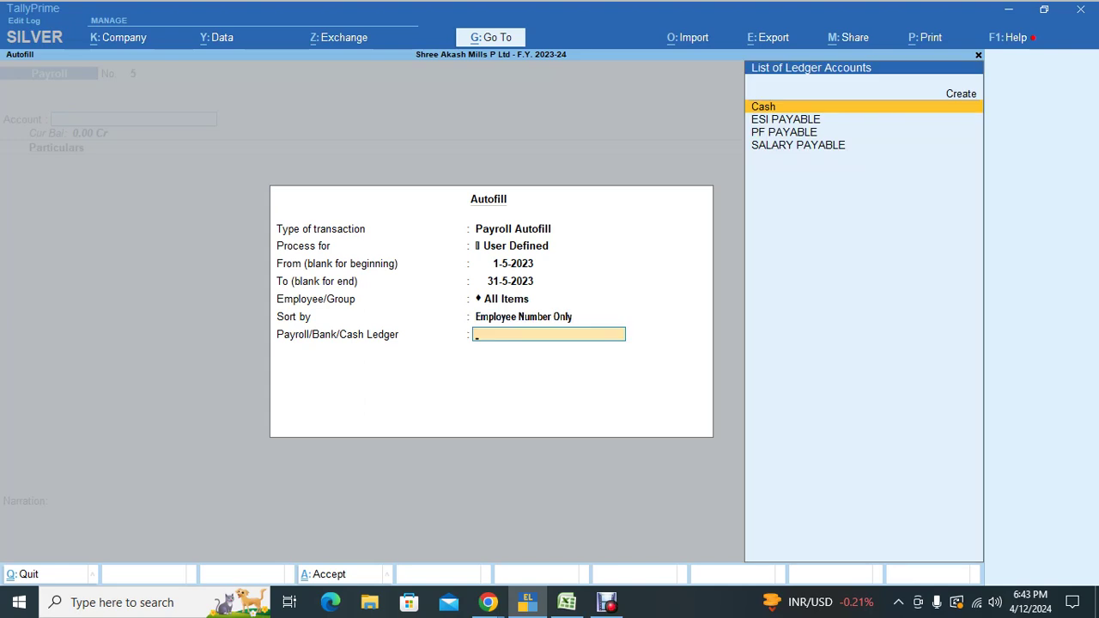
pyautogui.press('Down')
pyautogui.press('Down')
pyautogui.press('Down')
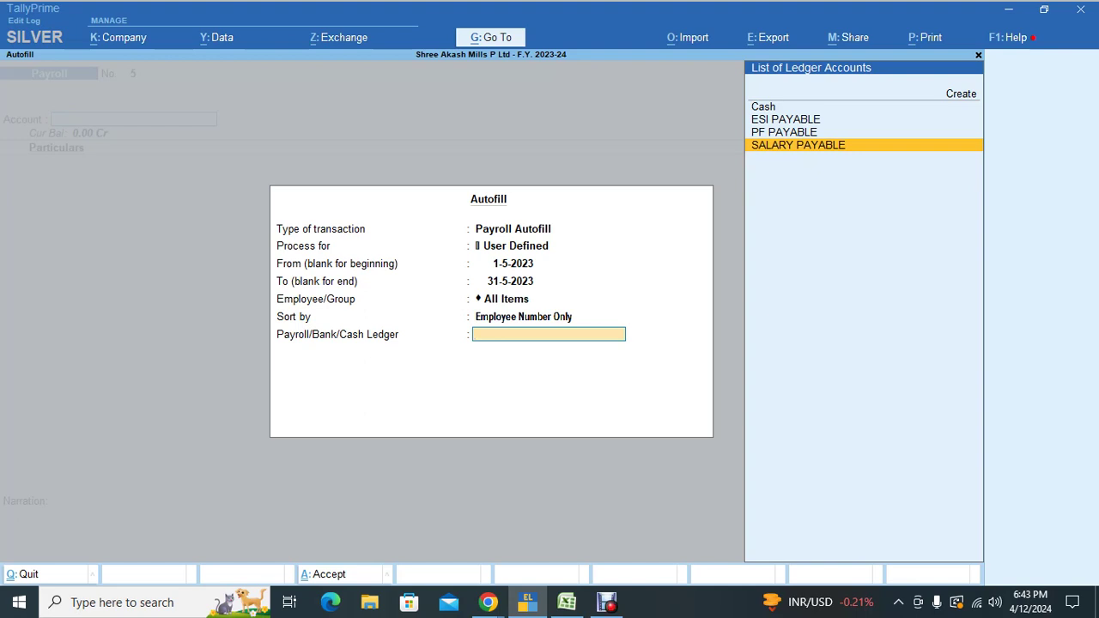
pyautogui.press('Return')
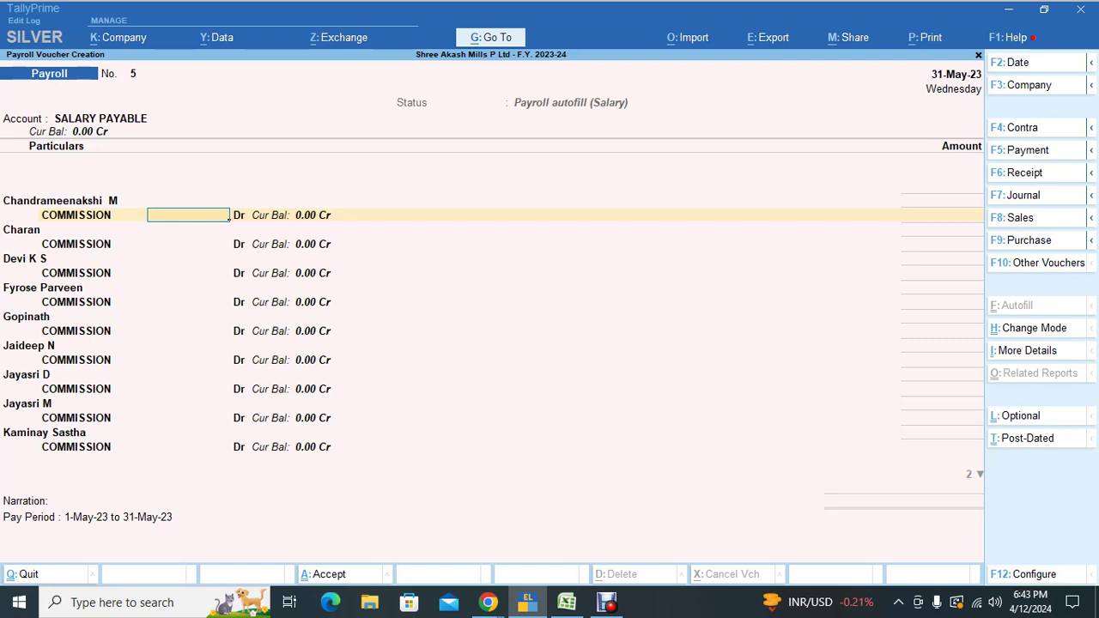
# Step: Enter commission amounts 300 and 320 for the next two employees
pyautogui.write('300')
pyautogui.press('Return')
pyautogui.write('52')
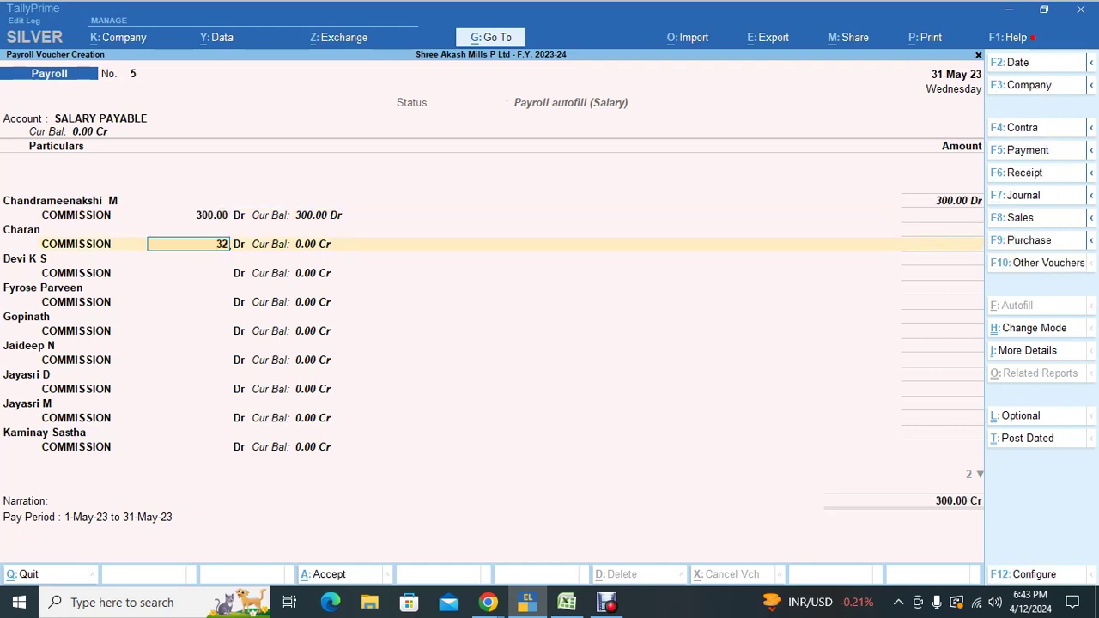
pyautogui.press('BackSpace')
pyautogui.press('BackSpace')
pyautogui.write('320')
pyautogui.press('Return')
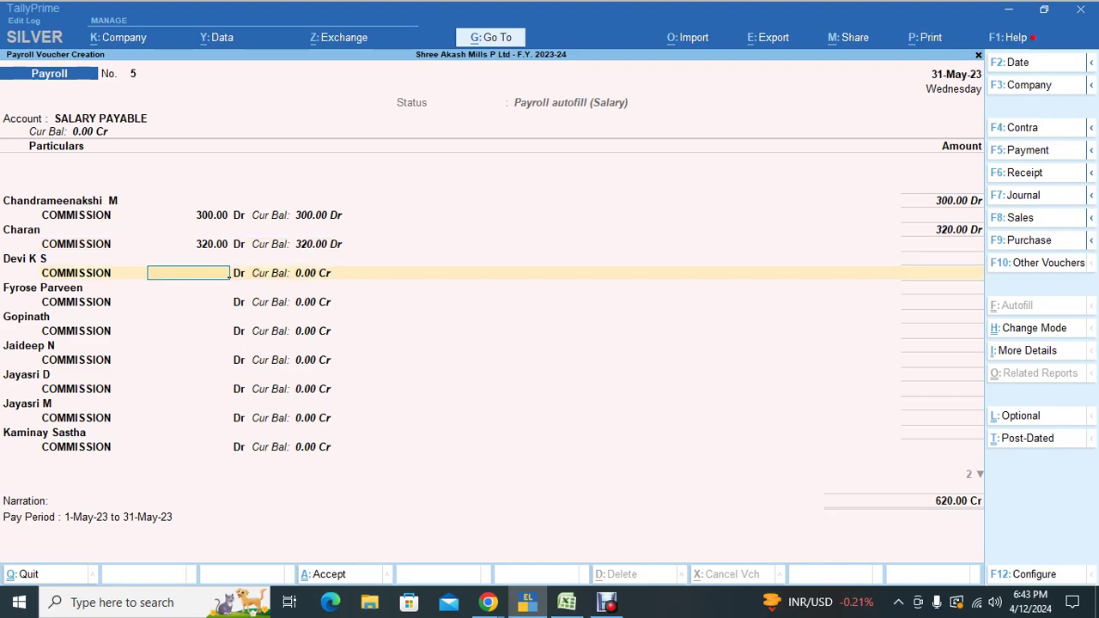
# Step: Enter commissions 18,217 and 12,165, copying 12165 from the Excel commission column
pyautogui.hotkey('alt', 'Tab')
pyautogui.hotkey('alt', 'Tab')
pyautogui.hotkey('alt', 'Tab')
pyautogui.hotkey('alt', 'Tab')
pyautogui.hotkey('alt', 'Tab')
pyautogui.hotkey('alt', 'Tab')
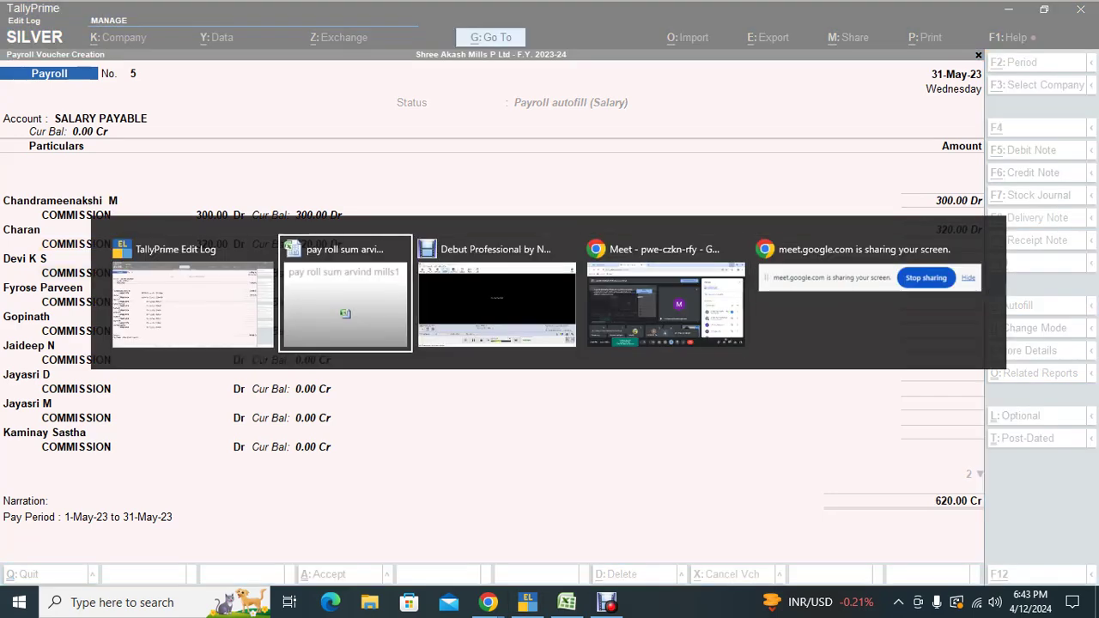
pyautogui.press('Left')
pyautogui.press('Left')
pyautogui.press('Right')
pyautogui.press('Right')
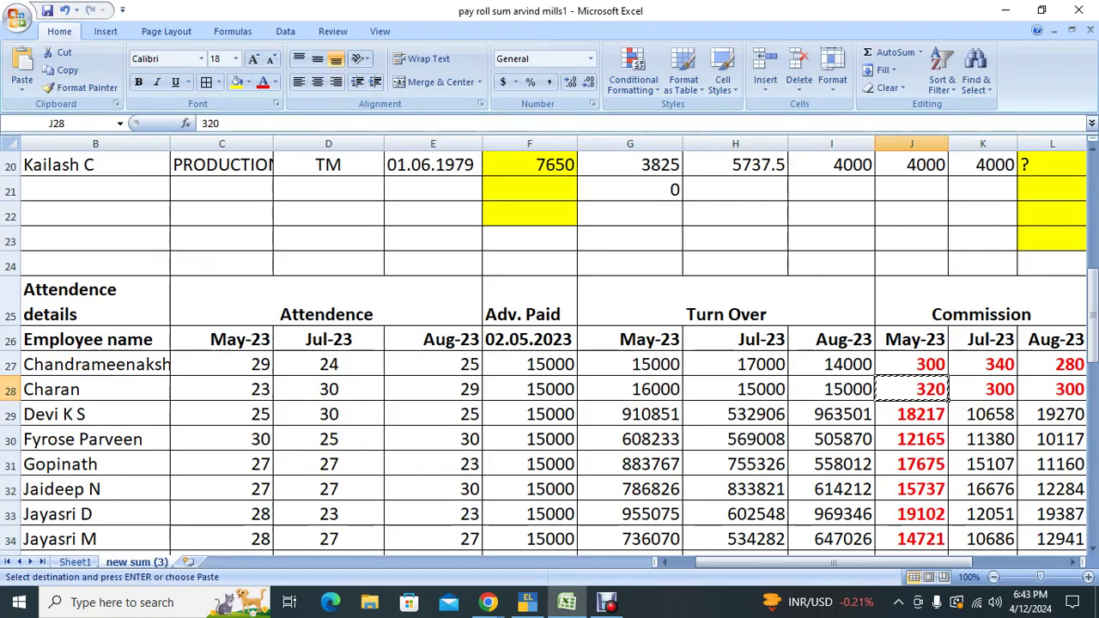
pyautogui.press('Down')
pyautogui.press('Down')
pyautogui.hotkey('ctrl', 'c')
pyautogui.hotkey('shift', 'space')
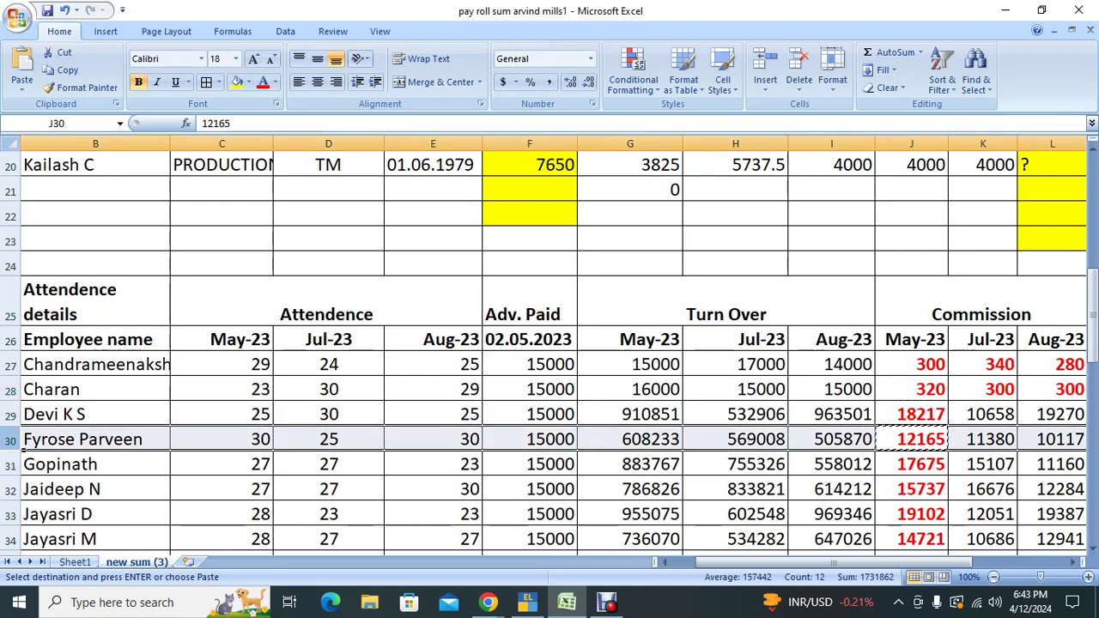
pyautogui.hotkey('alt', 'Tab')
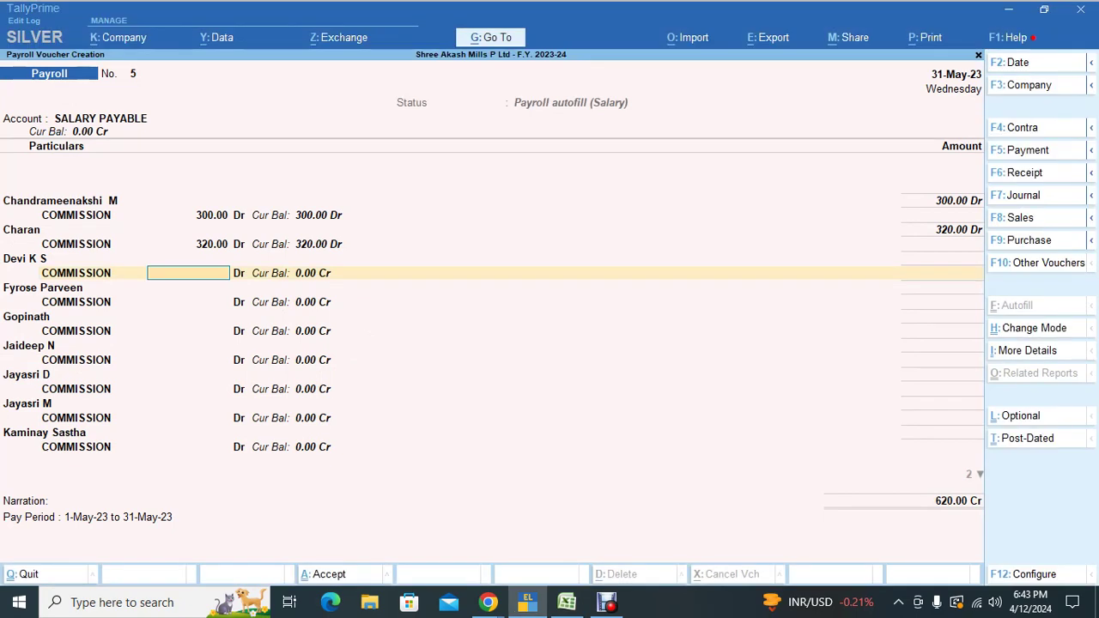
pyautogui.write('18217')
pyautogui.press('Return')
pyautogui.hotkey('ctrl', 'v')
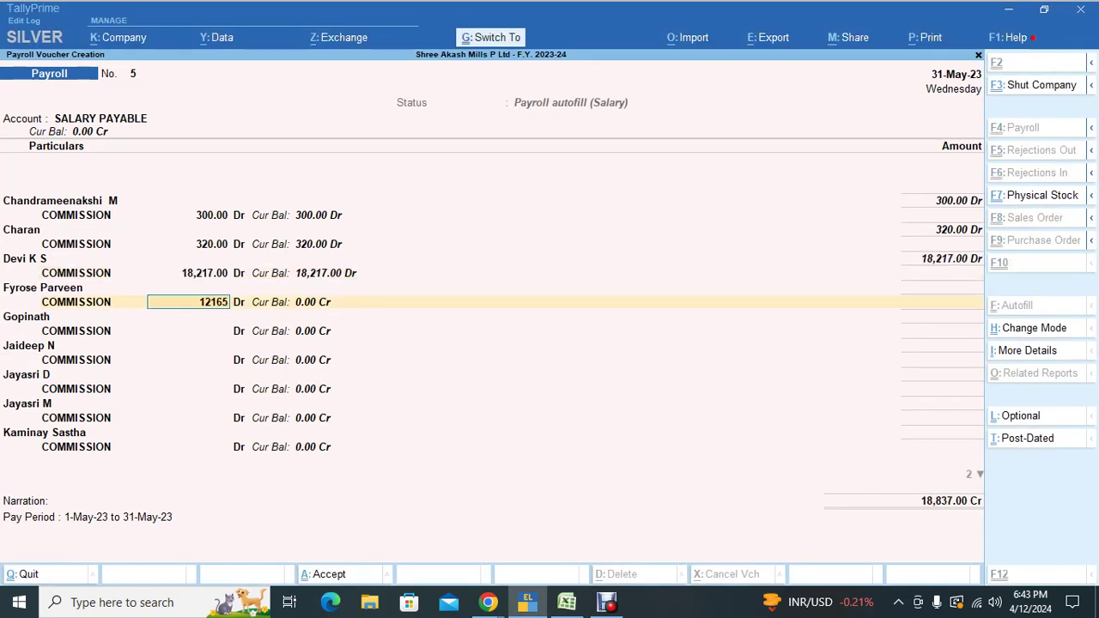
pyautogui.press('Return')
# Step: Enter commissions 17,675 and 15,737, copying 15737 from Excel cell J32
pyautogui.hotkey('alt', 'Tab')
pyautogui.hotkey('alt', 'Tab')
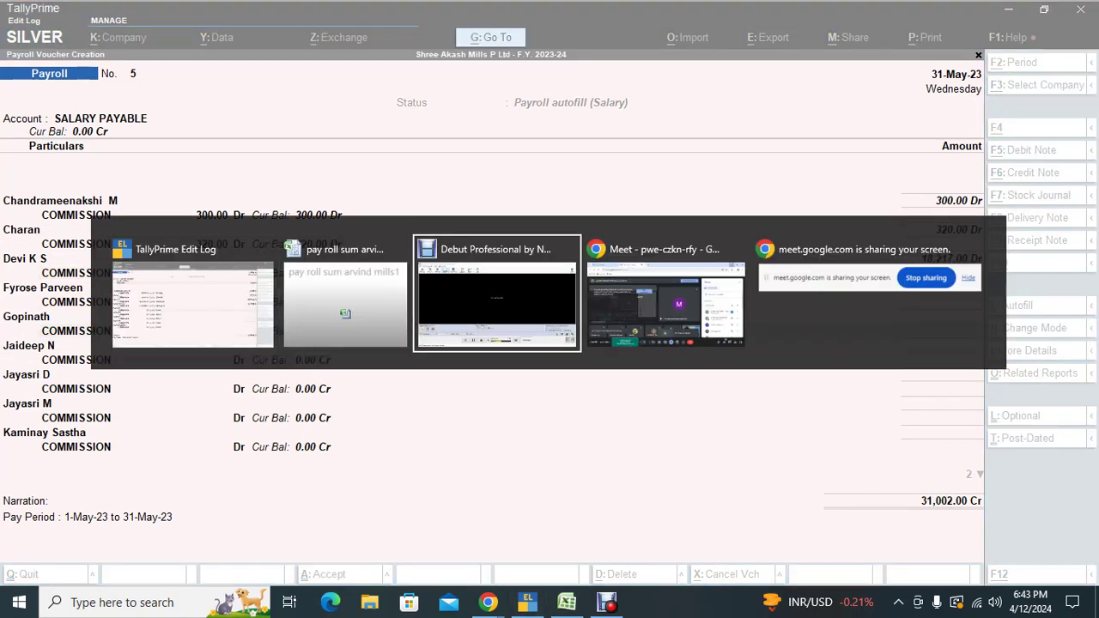
pyautogui.hotkey('alt', 'Tab')
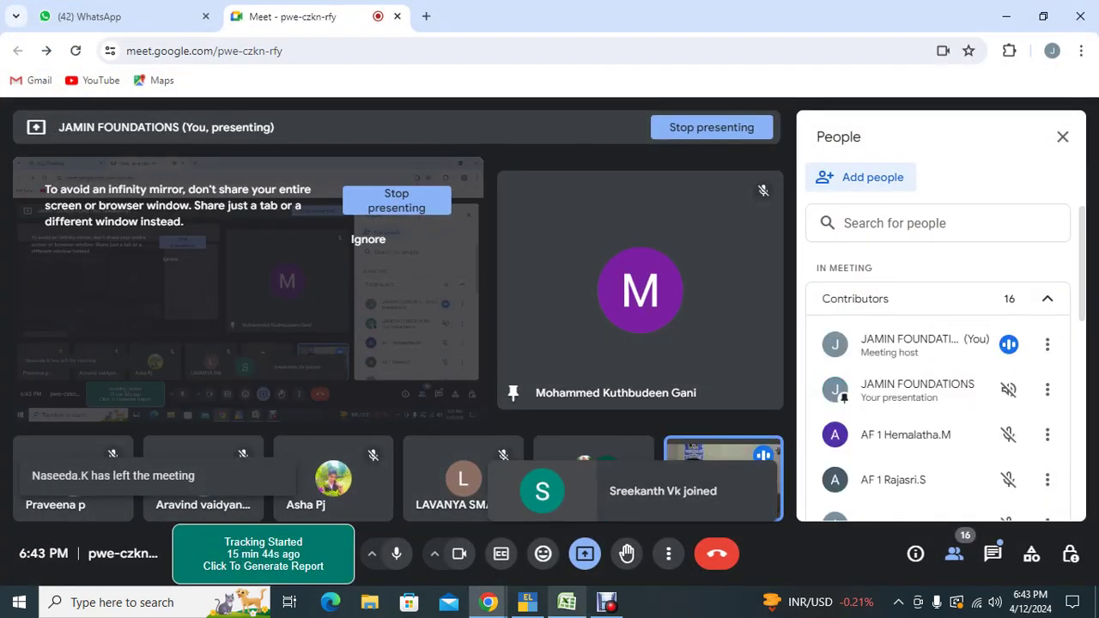
pyautogui.hotkey('alt', 'Tab')
pyautogui.hotkey('alt', 'Tab')
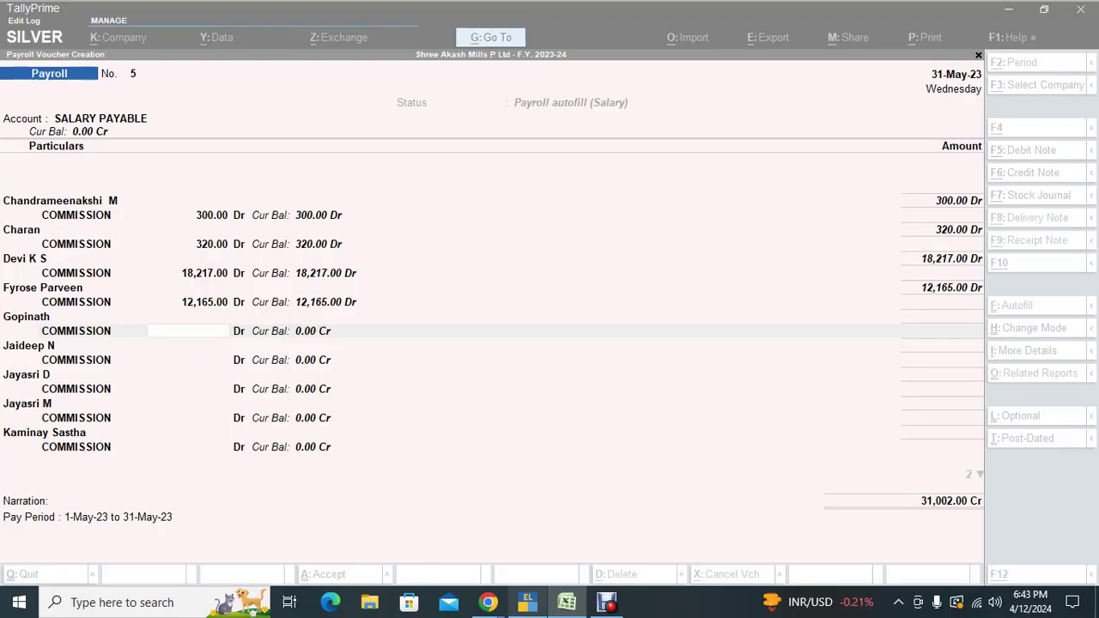
pyautogui.hotkey('alt', 'Tab')
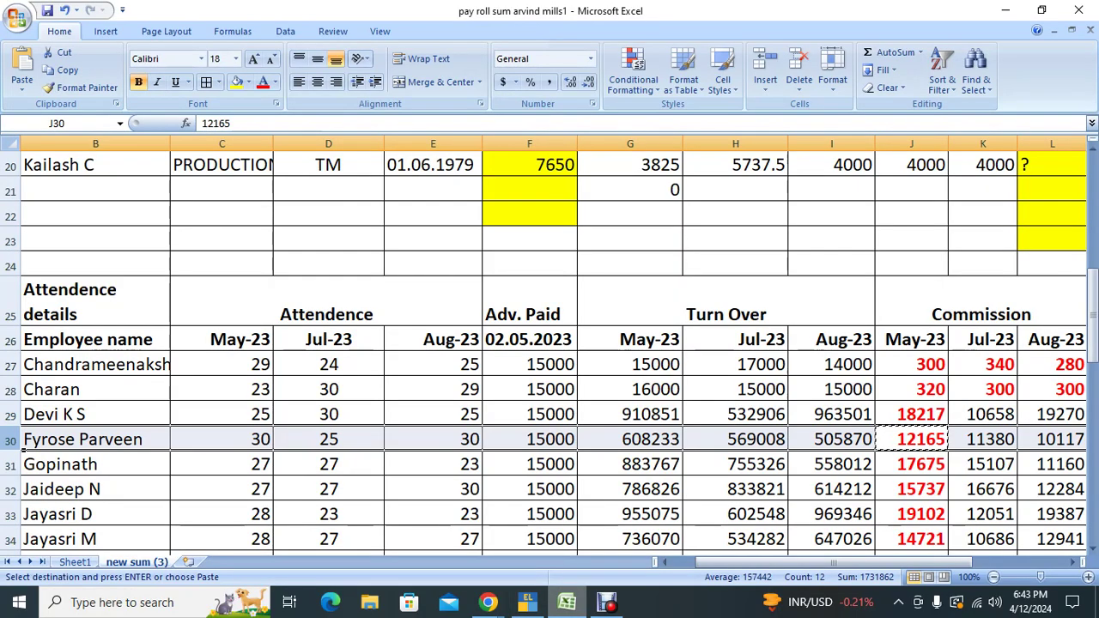
pyautogui.click(831, 439)
pyautogui.click(912, 439)
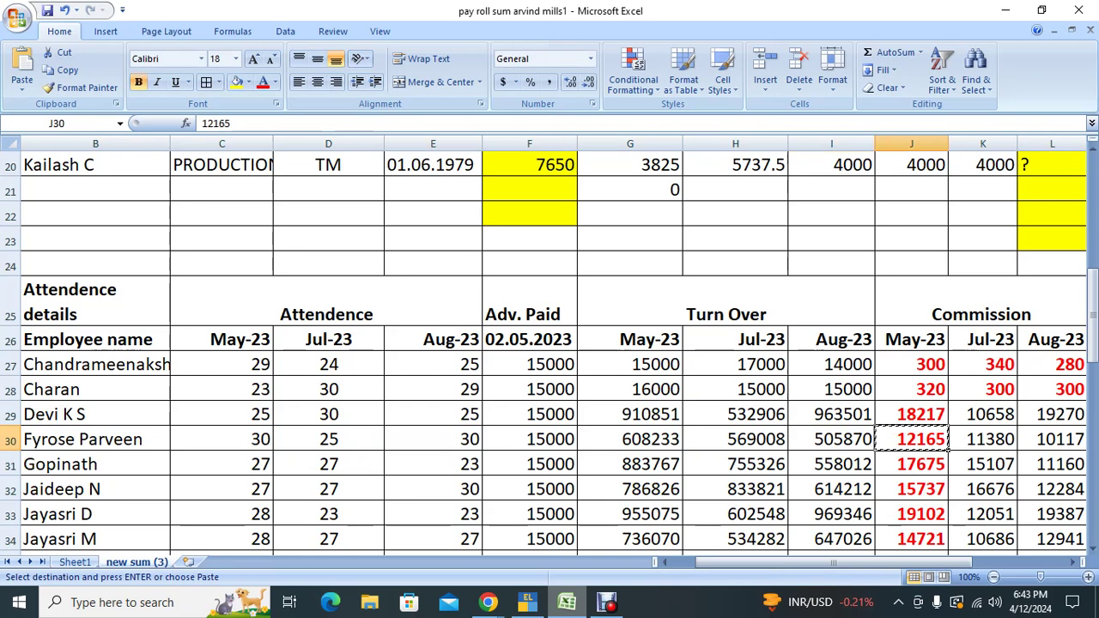
pyautogui.click(735, 439)
pyautogui.click(912, 489)
pyautogui.hotkey('ctrl', 'c')
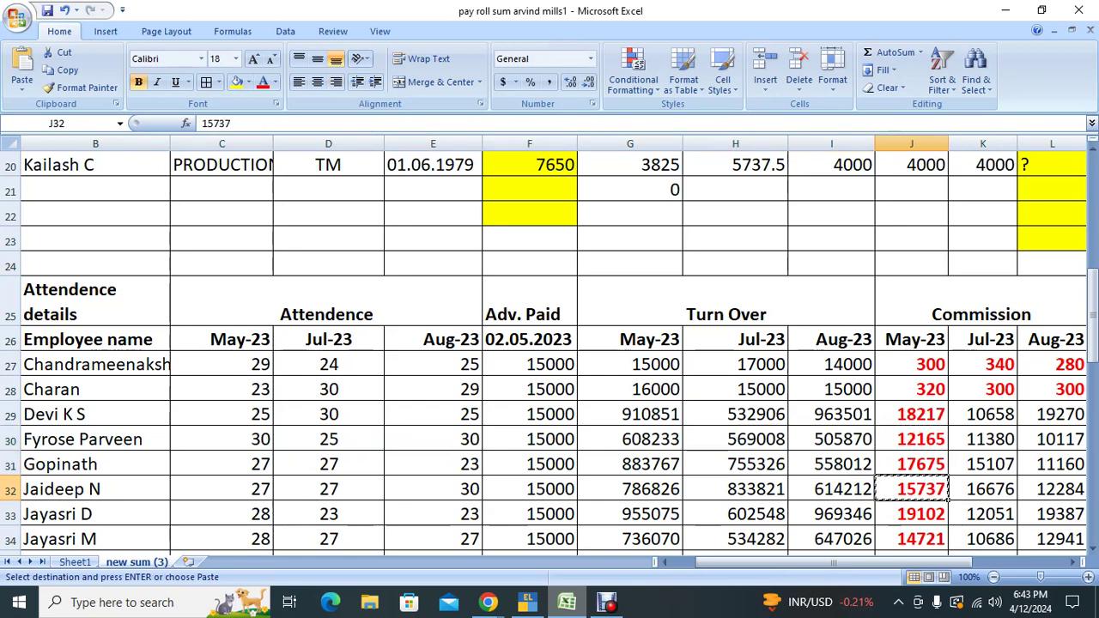
pyautogui.hotkey('alt', 'Tab')
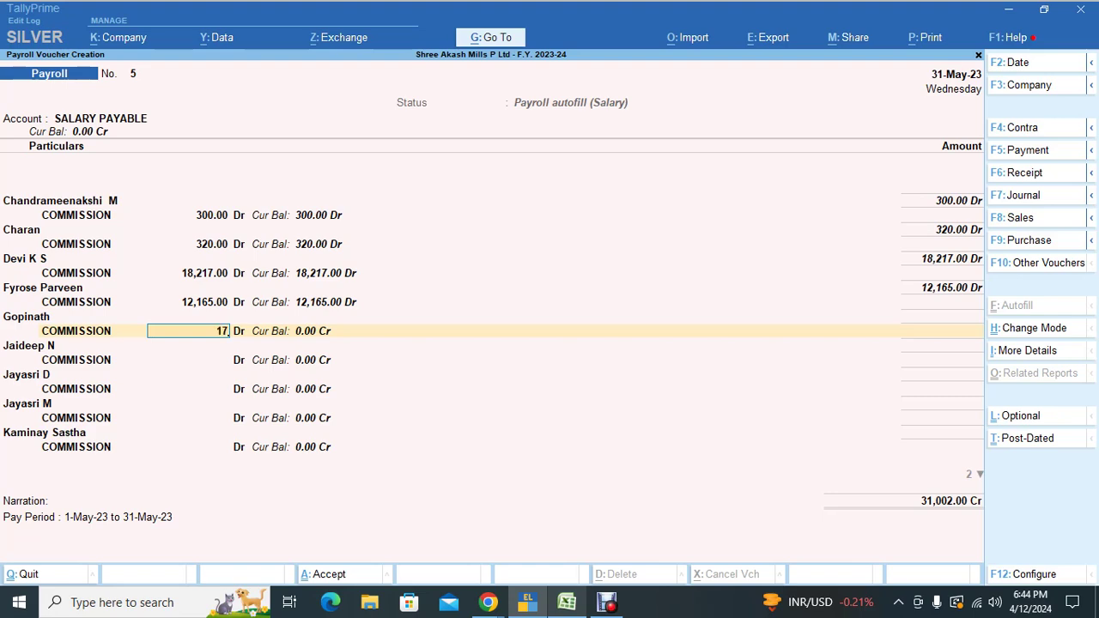
pyautogui.write('17,675')
pyautogui.press('Return')
pyautogui.hotkey('ctrl', 'alt', 'v')
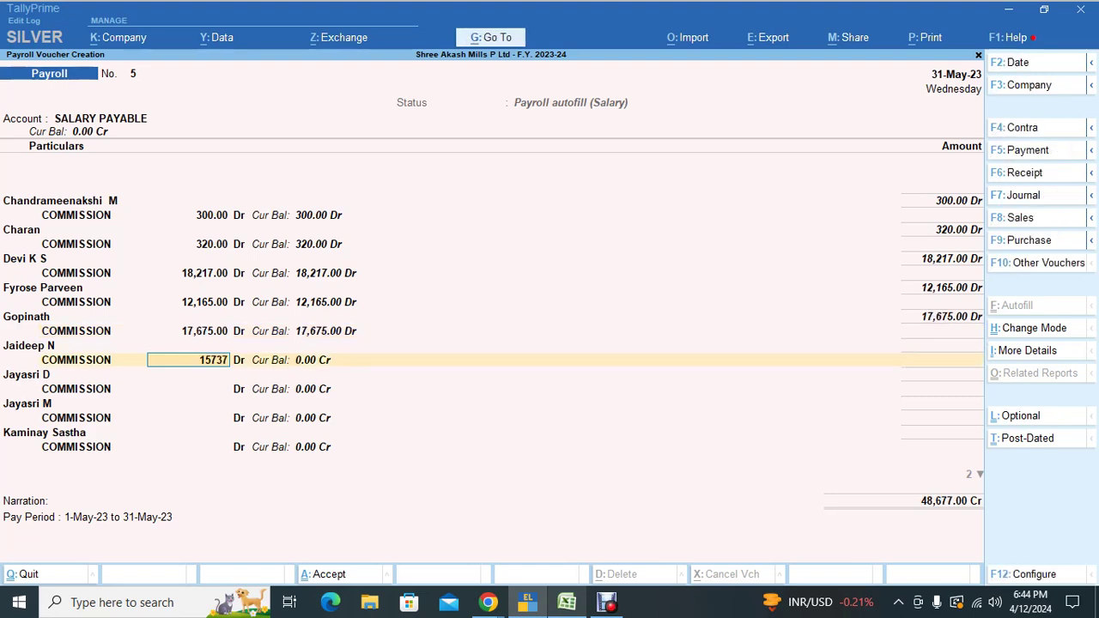
pyautogui.press('Return')
# Step: Enter commissions 19,102 and 14,721 taken from the Excel sheet
pyautogui.hotkey('alt', 'Tab')
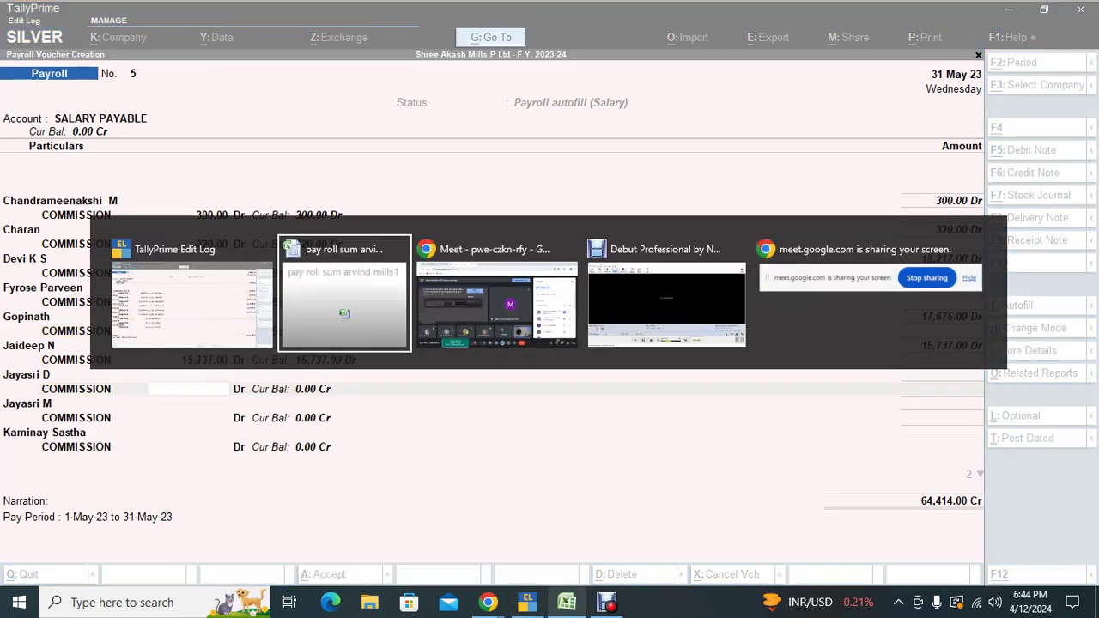
pyautogui.press('Down')
pyautogui.hotkey('ctrl', 'c')
pyautogui.press('Down')
pyautogui.hotkey('ctrl', 'c')
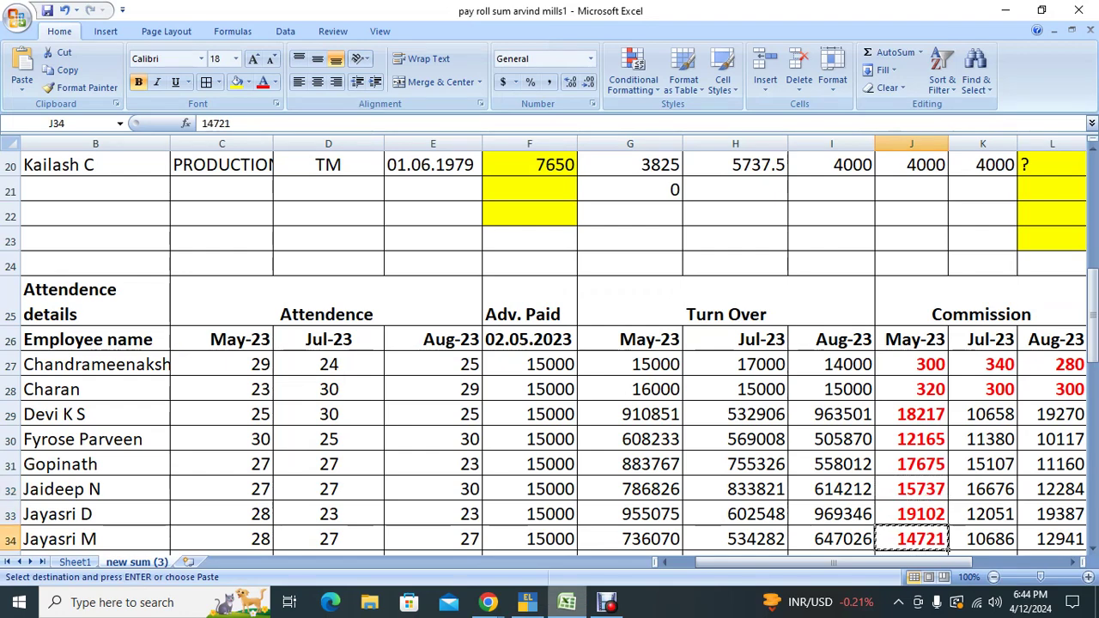
pyautogui.hotkey('alt', 'Tab')
pyautogui.write('191032')
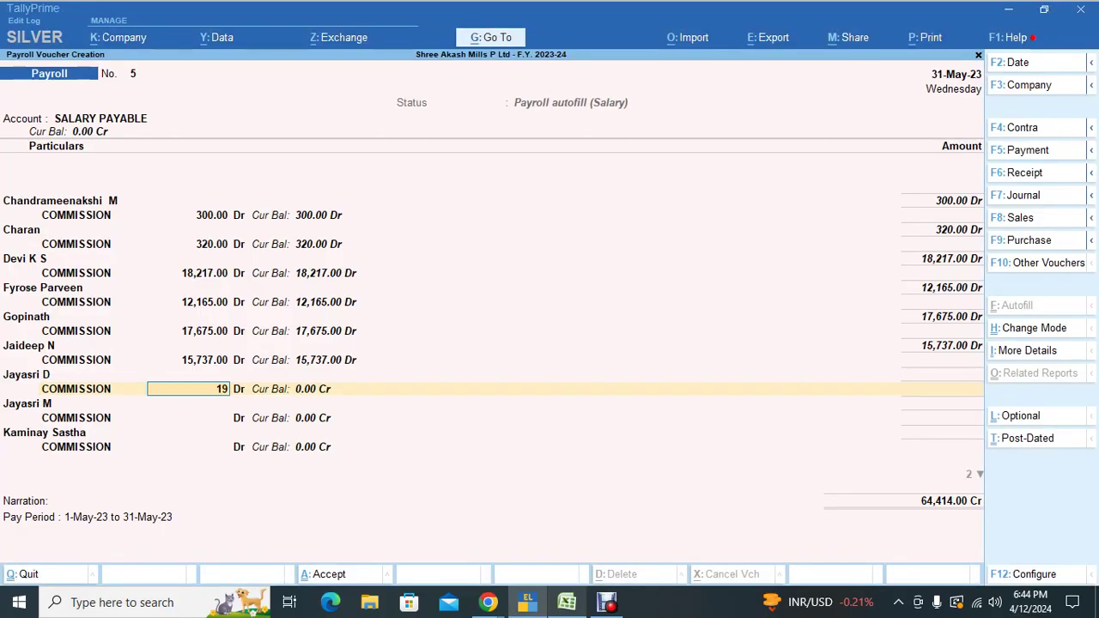
pyautogui.press('BackSpace')
pyautogui.press('BackSpace')
pyautogui.write('2')
pyautogui.press('Return')
pyautogui.write('14721')
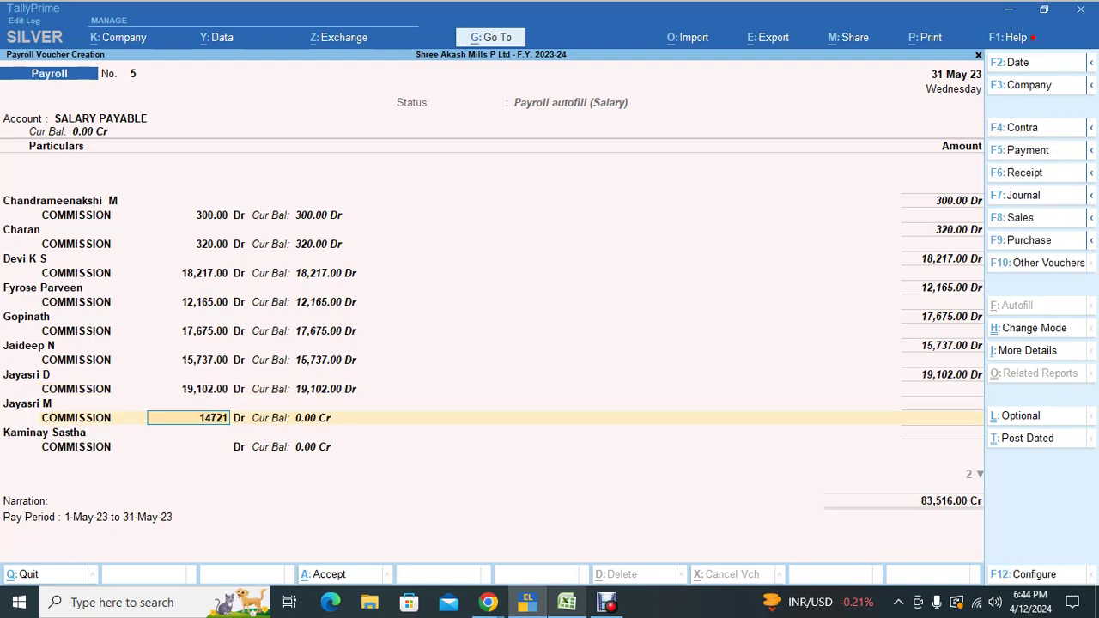
pyautogui.press('Return')
# Step: Enter the final commissions 19,231 and 13,882, completing all ten employees
pyautogui.hotkey('alt', 'Tab')
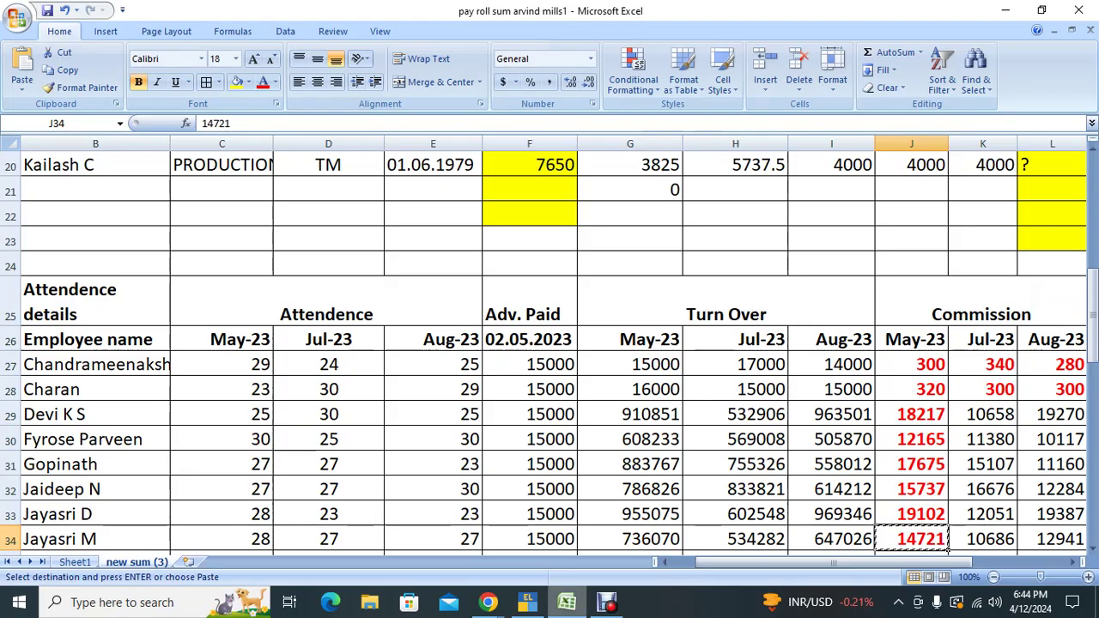
pyautogui.press('Down')
pyautogui.press('Down')
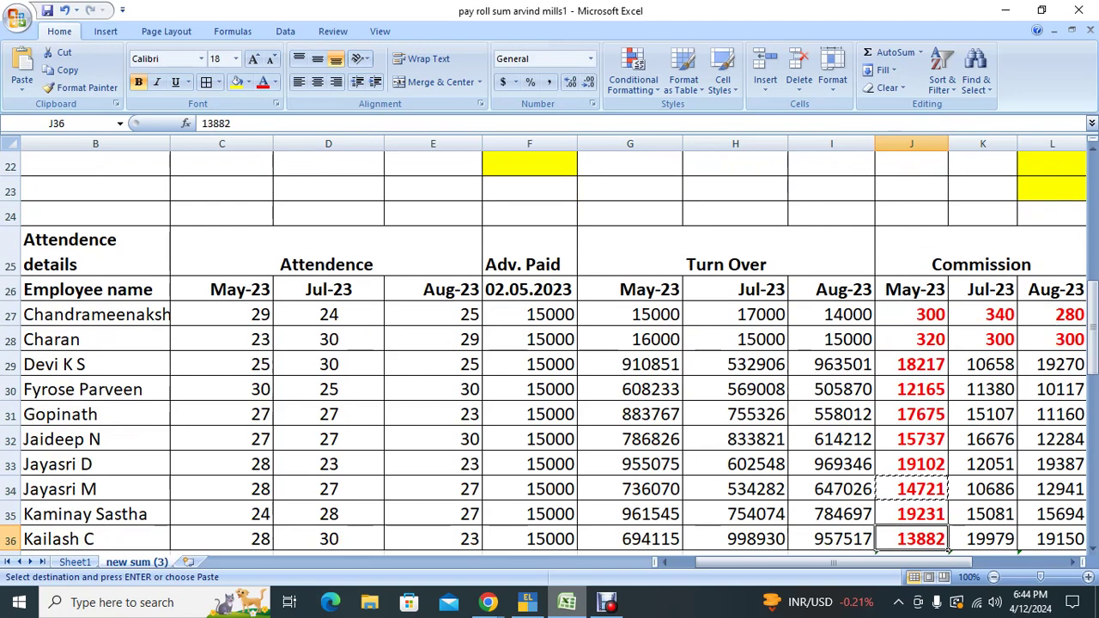
pyautogui.hotkey('ctrl', 'c')
pyautogui.hotkey('alt', 'Tab')
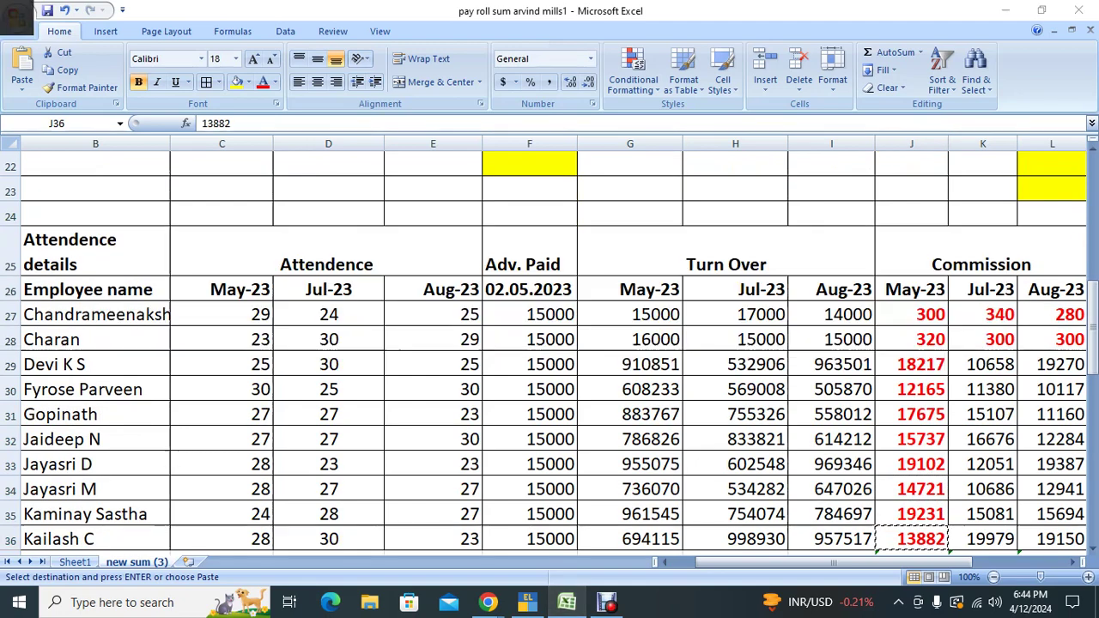
pyautogui.hotkey('alt', 'Tab')
pyautogui.write('19,231')
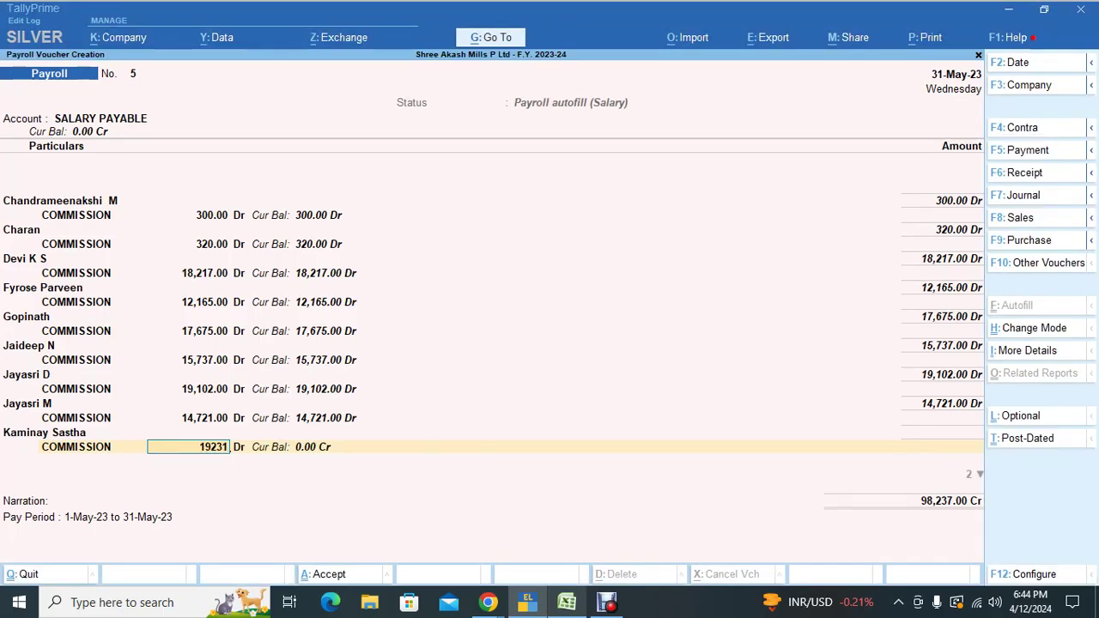
pyautogui.press('Return')
pyautogui.hotkey('ctrl', 'alt', 'v')
pyautogui.press('Return')
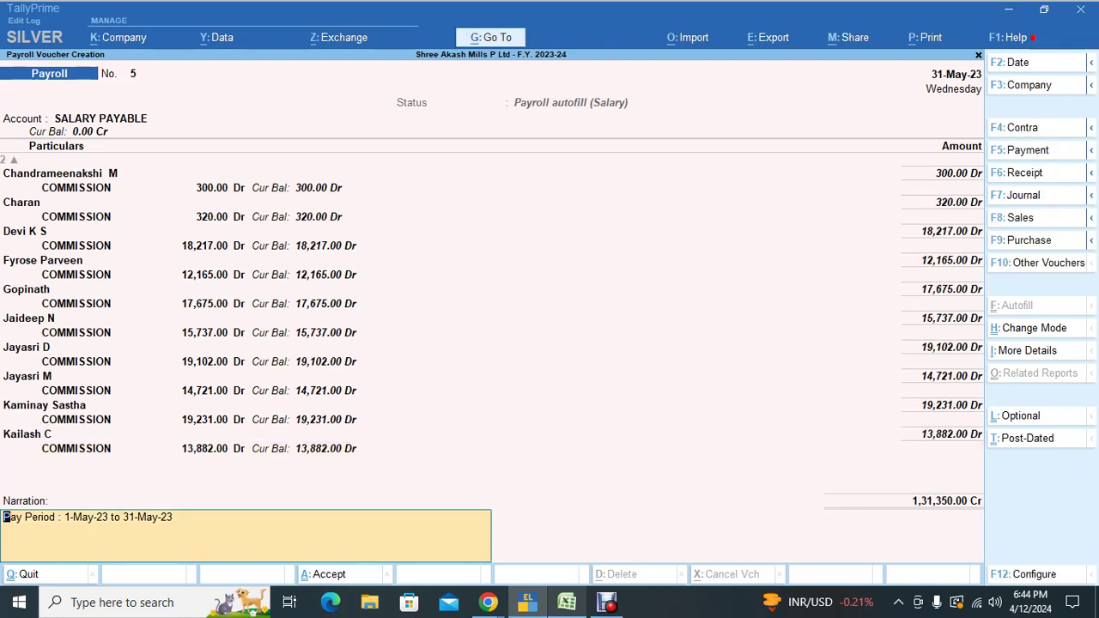
# Step: Accept payroll voucher 5, then switch to the Google Meet call window
pyautogui.press('Return')
pyautogui.press('Return')
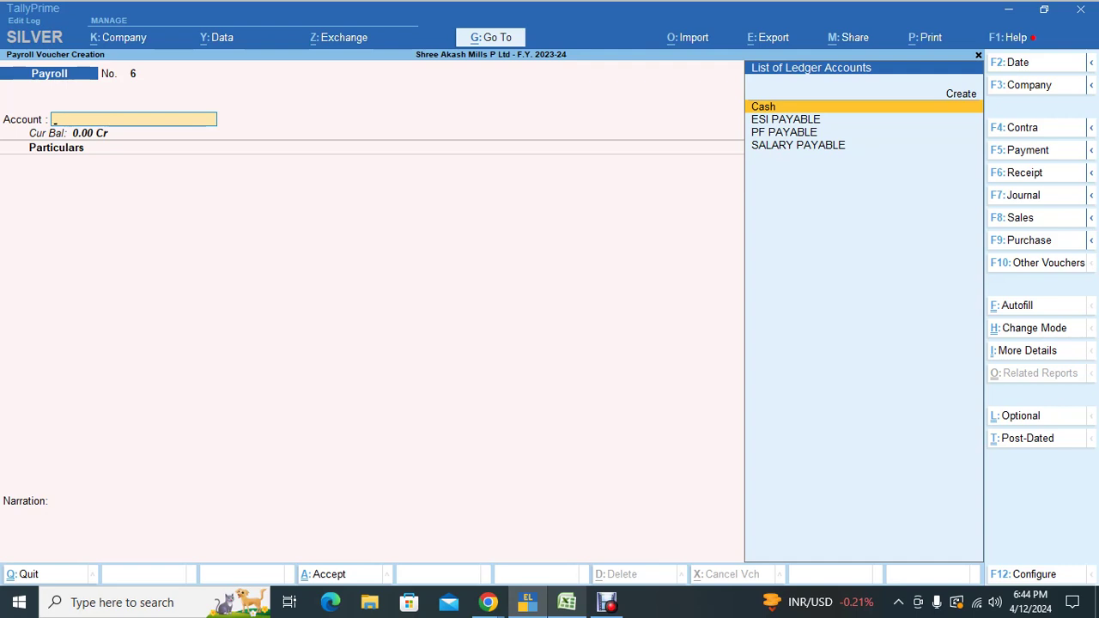
pyautogui.hotkey('alt', 'Tab')
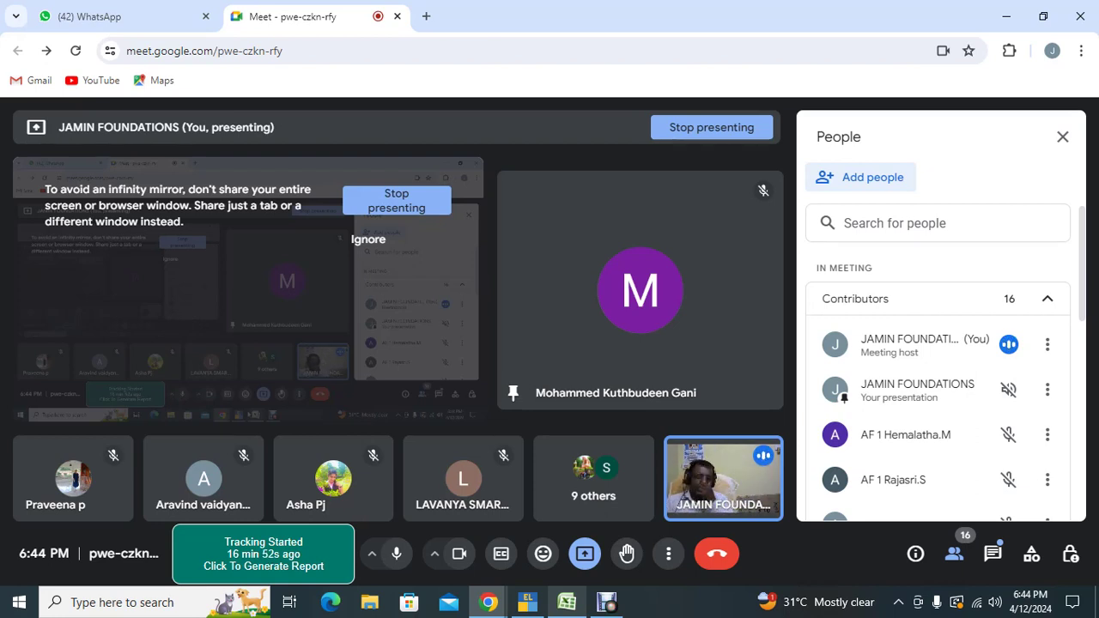
# Step: Review the employees' Basic amounts in column F (2160, 2880, 88200, 112500) in Excel
pyautogui.hotkey('alt', 'Tab')
pyautogui.hotkey('alt', 'Tab')
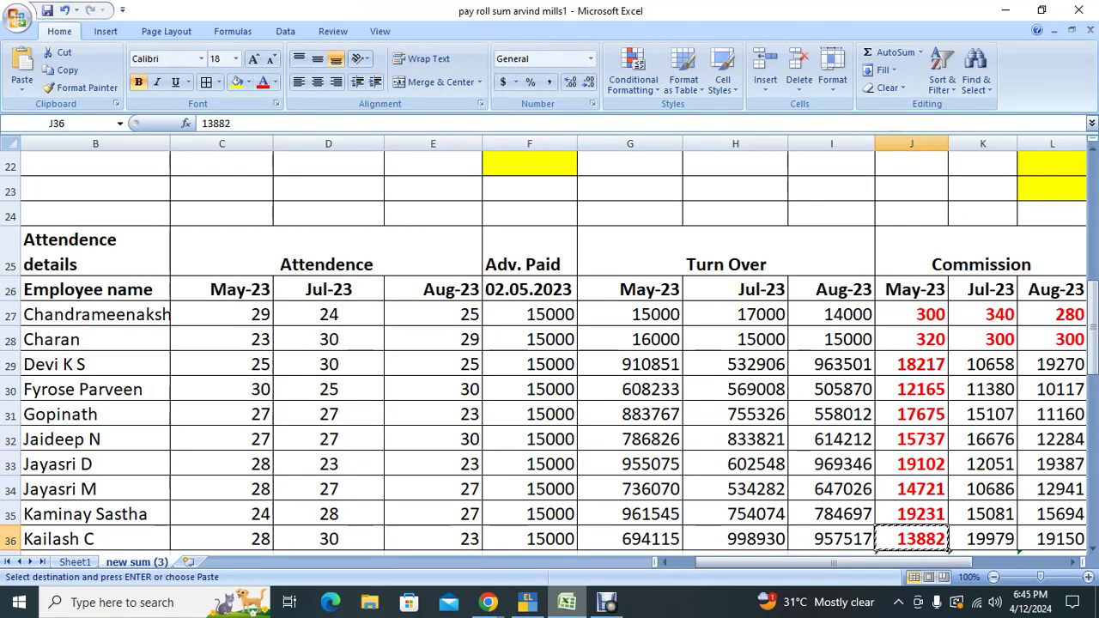
pyautogui.press('Up')
pyautogui.press('Up')
pyautogui.press('Up')
pyautogui.press('Up')
pyautogui.press('Up')
pyautogui.press('Up')
pyautogui.press('Up')
pyautogui.press('Up')
pyautogui.press('Up')
pyautogui.press('Up')
pyautogui.press('Up')
pyautogui.press('Up')
pyautogui.press('Up')
pyautogui.press('Up')
pyautogui.press('Up')
pyautogui.press('Up')
pyautogui.press('Up')
pyautogui.press('Up')
pyautogui.press('Up')
pyautogui.press('Up')
pyautogui.press('Left')
pyautogui.press('Left')
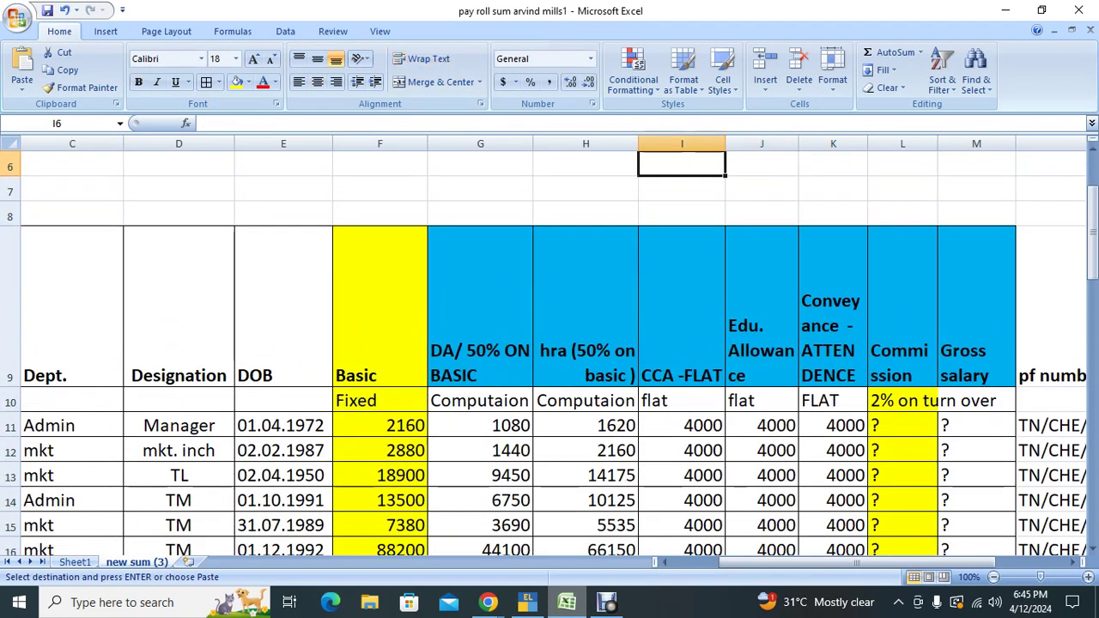
pyautogui.press('Home')
pyautogui.press('Down')
pyautogui.press('Down')
pyautogui.press('Down')
pyautogui.press('Down')
pyautogui.press('Down')
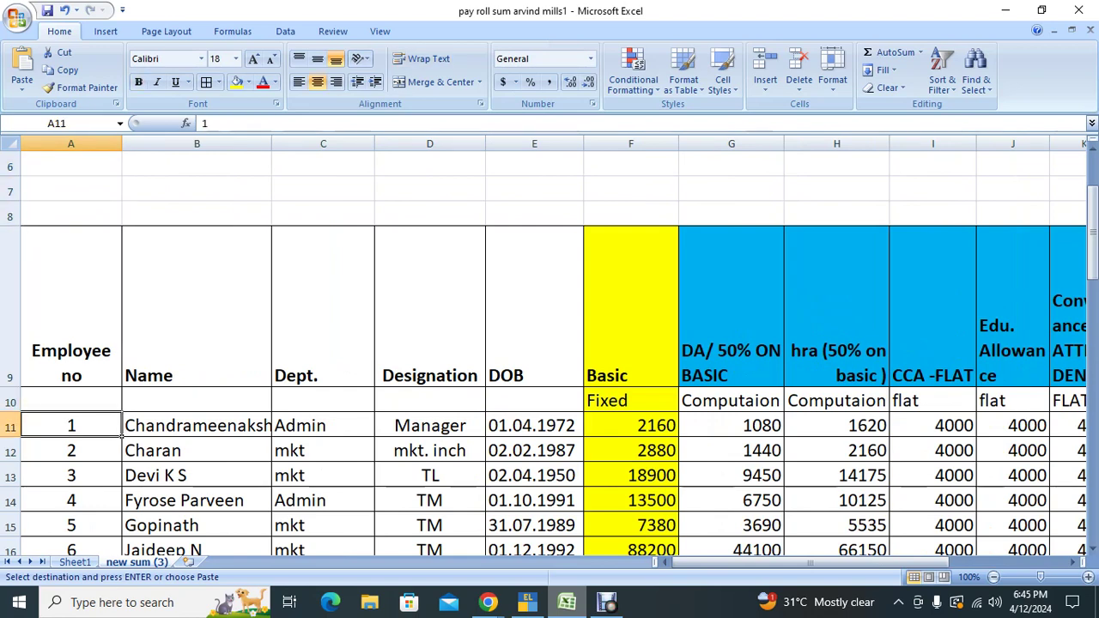
pyautogui.press('Right')
pyautogui.press('Right')
pyautogui.press('Right')
pyautogui.press('Right')
pyautogui.press('Right')
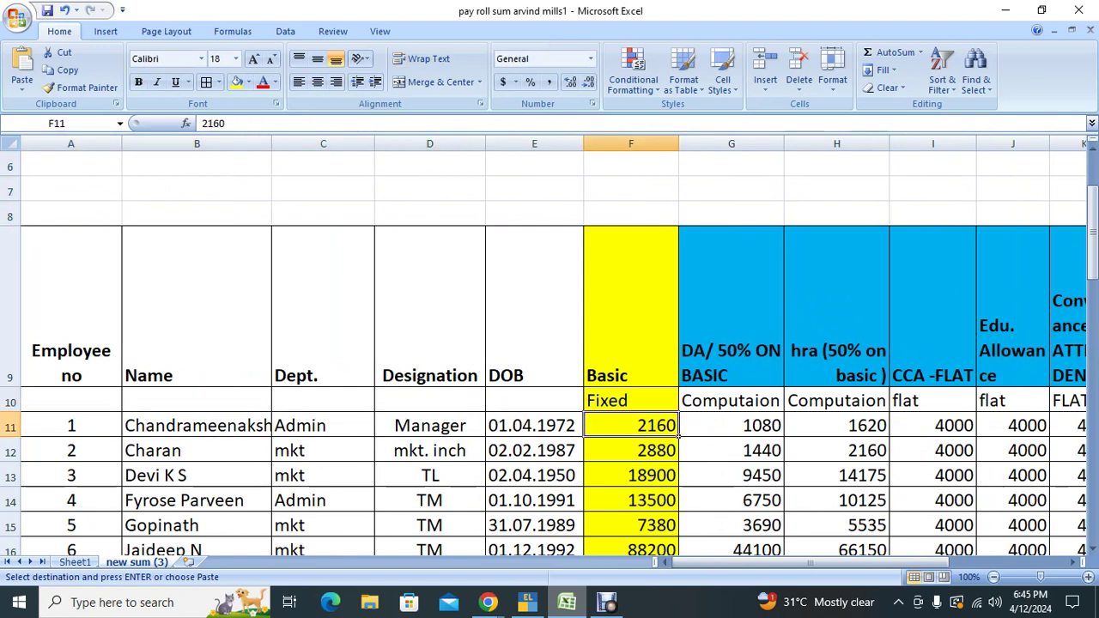
pyautogui.click(630, 450)
pyautogui.click(630, 550)
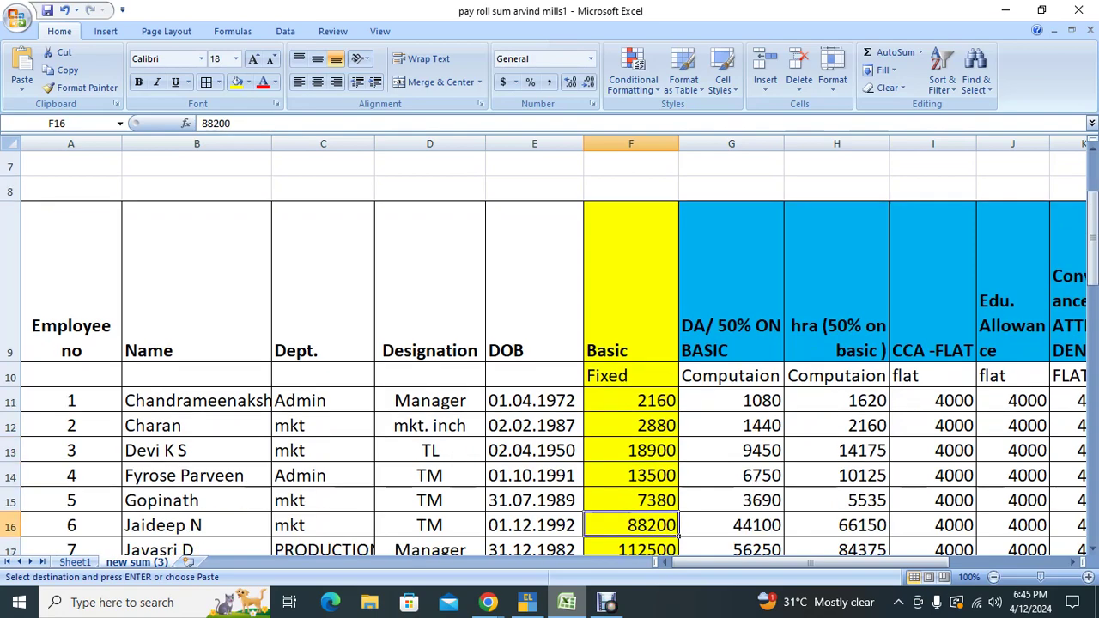
pyautogui.click(631, 548)
pyautogui.press('Down')
pyautogui.press('Down')
pyautogui.press('Down')
pyautogui.press('Down')
pyautogui.press('Down')
pyautogui.press('Down')
pyautogui.press('Down')
pyautogui.press('Down')
pyautogui.press('Down')
pyautogui.press('Down')
pyautogui.press('Down')
pyautogui.press('Down')
pyautogui.press('Down')
pyautogui.press('Down')
pyautogui.press('Down')
pyautogui.press('Down')
pyautogui.press('Down')
pyautogui.press('Down')
pyautogui.press('Down')
pyautogui.press('Down')
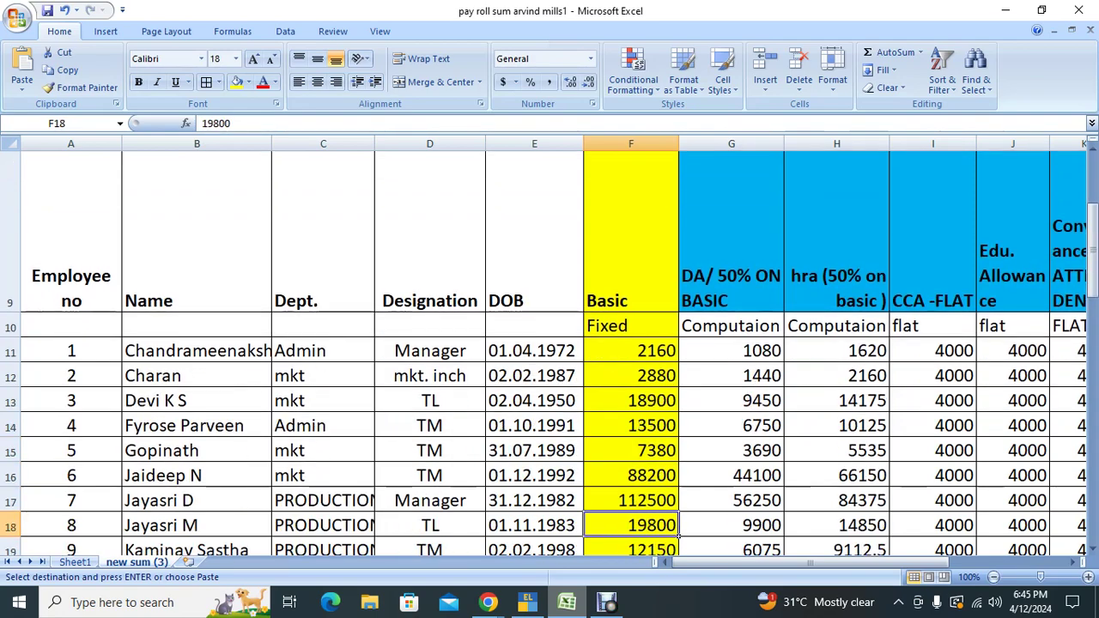
pyautogui.press('Down')
pyautogui.press('Down')
pyautogui.press('Down')
pyautogui.press('Down')
pyautogui.press('Down')
pyautogui.press('Down')
pyautogui.press('Down')
pyautogui.press('Down')
pyautogui.press('Down')
pyautogui.press('Down')
pyautogui.press('Down')
pyautogui.press('Down')
pyautogui.press('Down')
pyautogui.press('Down')
pyautogui.press('Down')
pyautogui.press('Down')
pyautogui.press('Down')
pyautogui.press('Down')
pyautogui.press('Down')
pyautogui.press('Down')
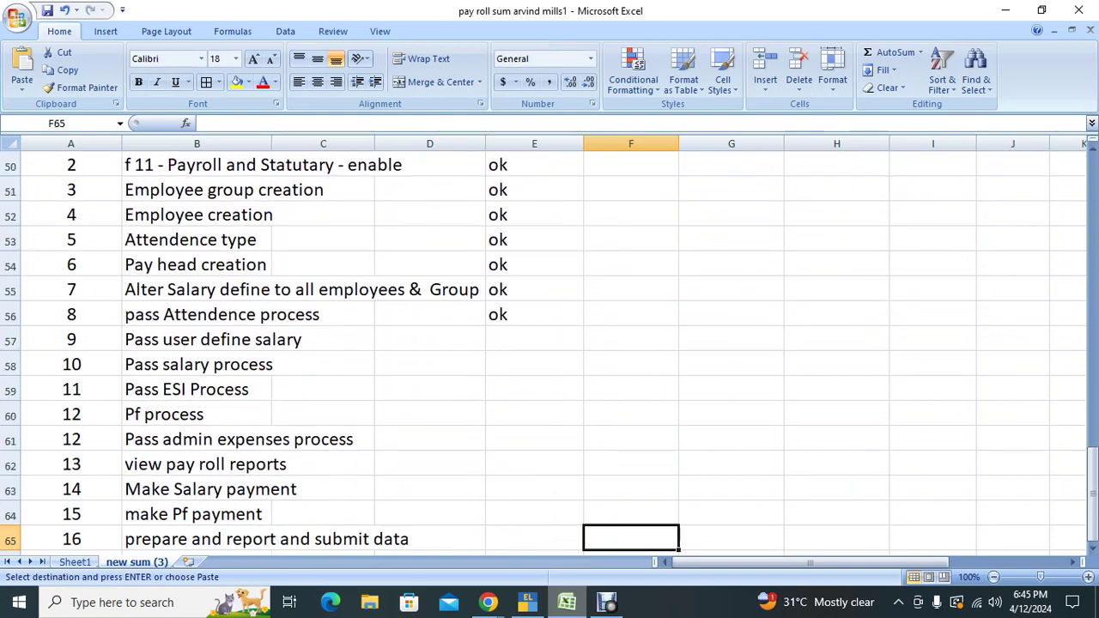
pyautogui.press('Left')
pyautogui.press('Left')
pyautogui.press('Left')
pyautogui.press('Up')
pyautogui.press('Up')
pyautogui.press('Up')
pyautogui.press('Up')
pyautogui.press('Up')
pyautogui.press('Up')
pyautogui.press('Up')
pyautogui.press('Up')
pyautogui.press('Up')
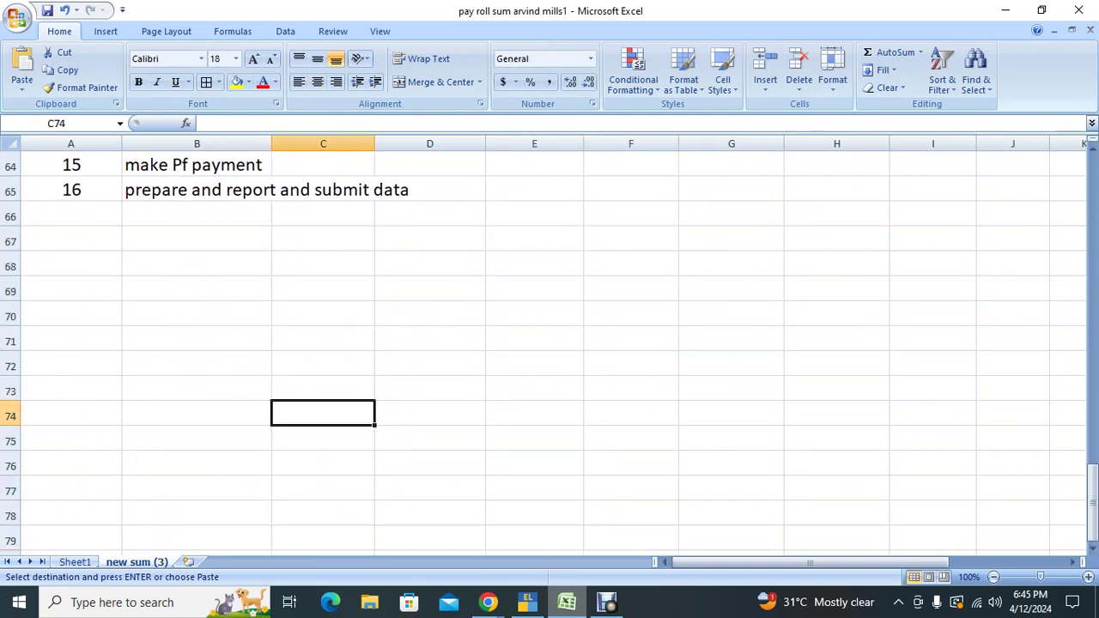
pyautogui.press('Left')
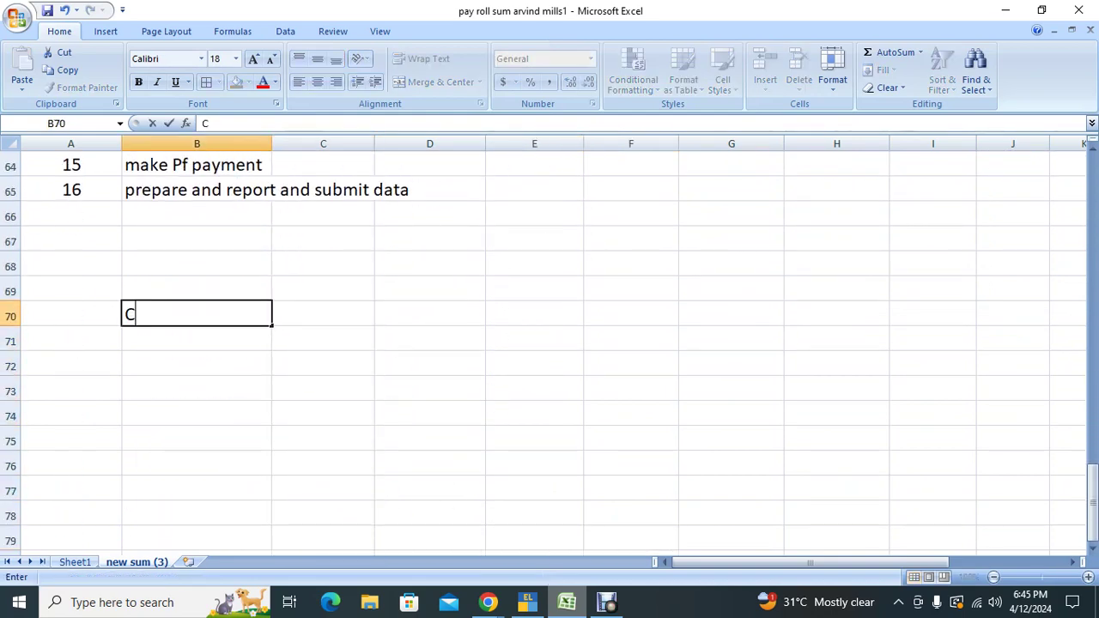
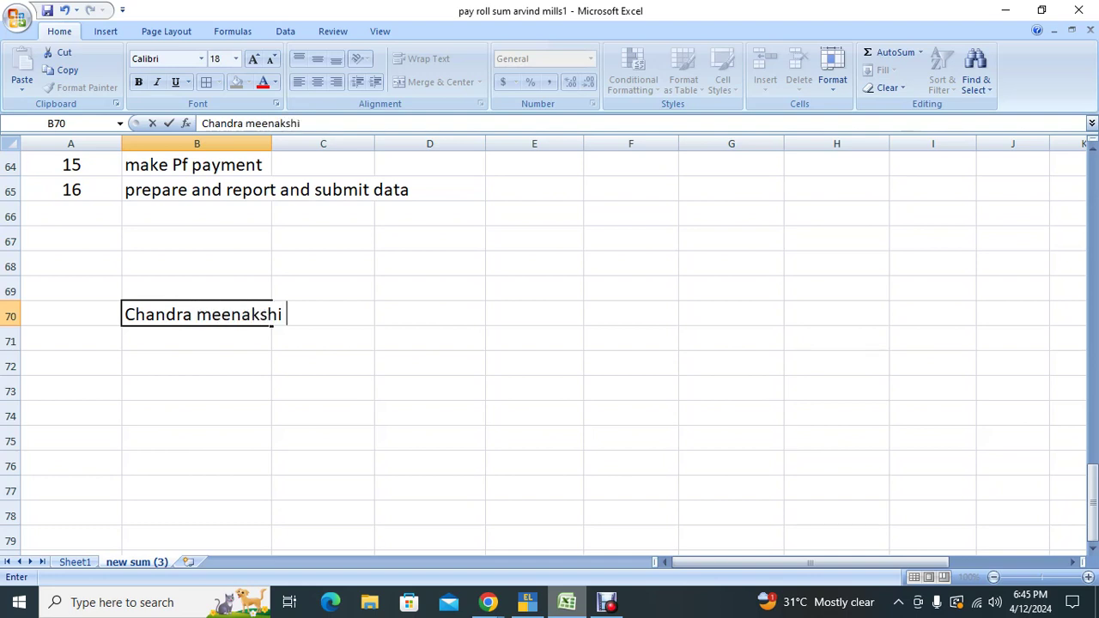
# Step: Type the employee's full name into B70, then cut it to move beside
pyautogui.press('Tab')
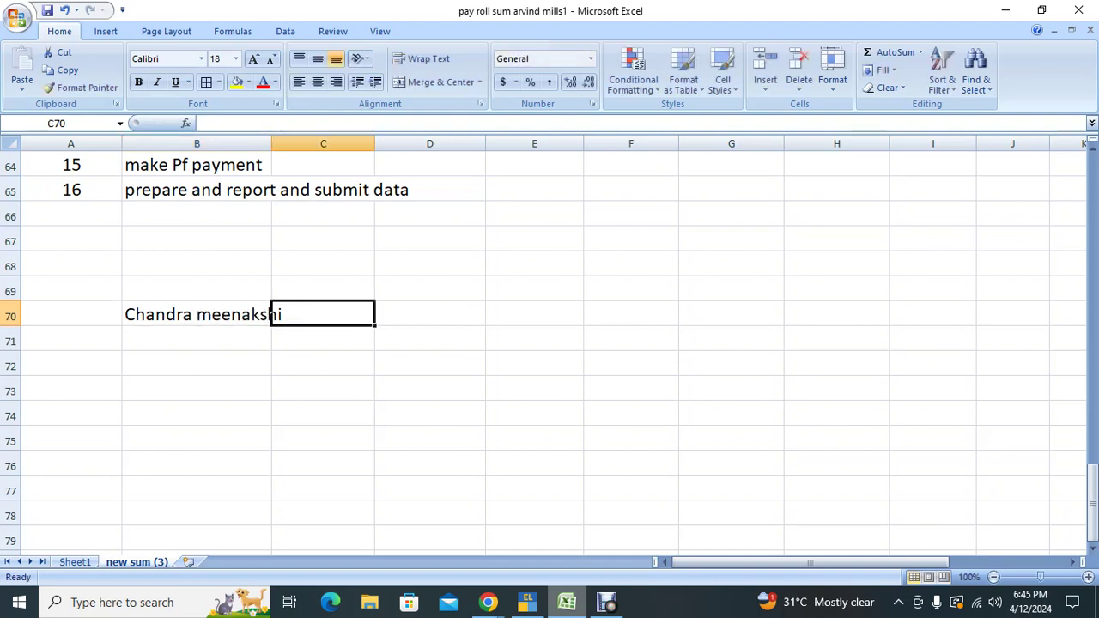
pyautogui.click(197, 314)
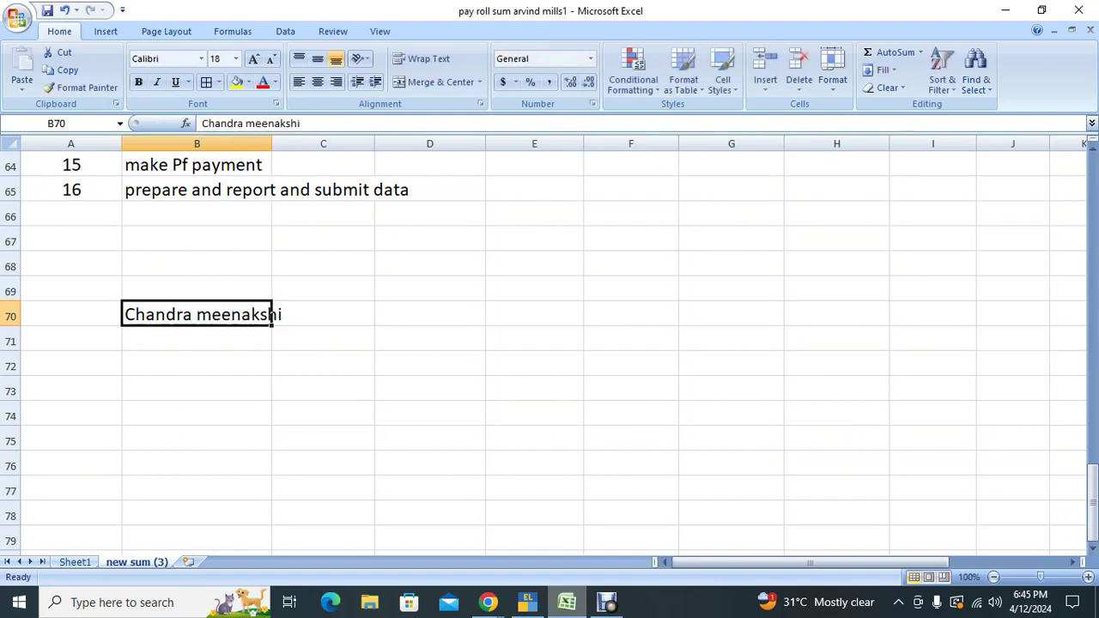
pyautogui.hotkey('ctrl', 'x')
pyautogui.click(429, 314)
pyautogui.hotkey('ctrl', 'v')
# Step: Place the employee's name in D70 and copy the salary headings row starting at Basic
pyautogui.press('Return')
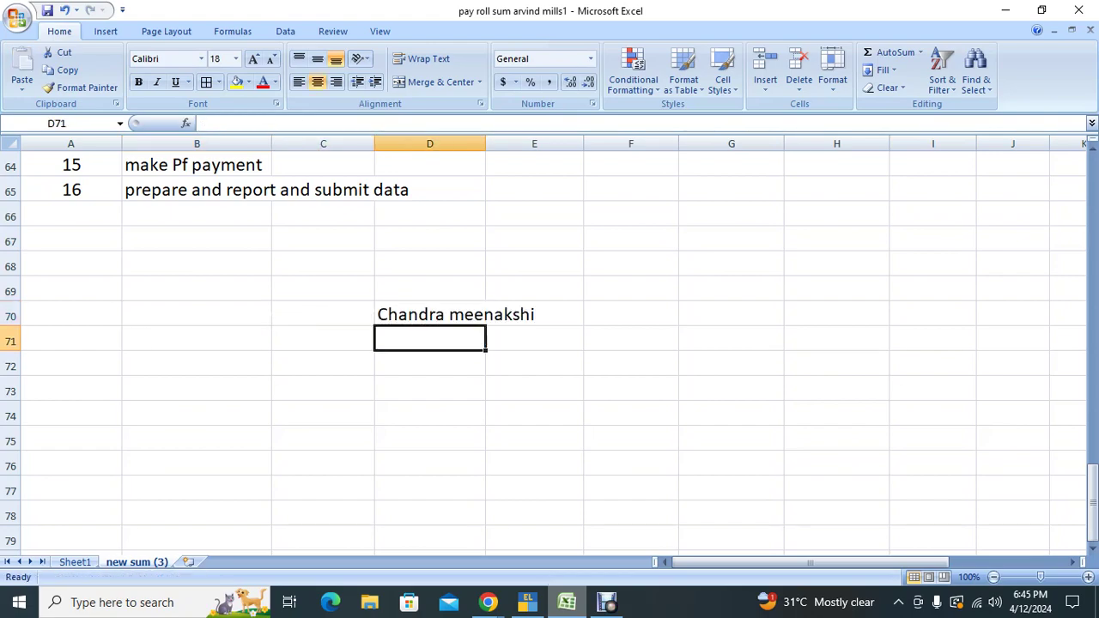
pyautogui.click(323, 339)
pyautogui.scroll(8, 550, 343)
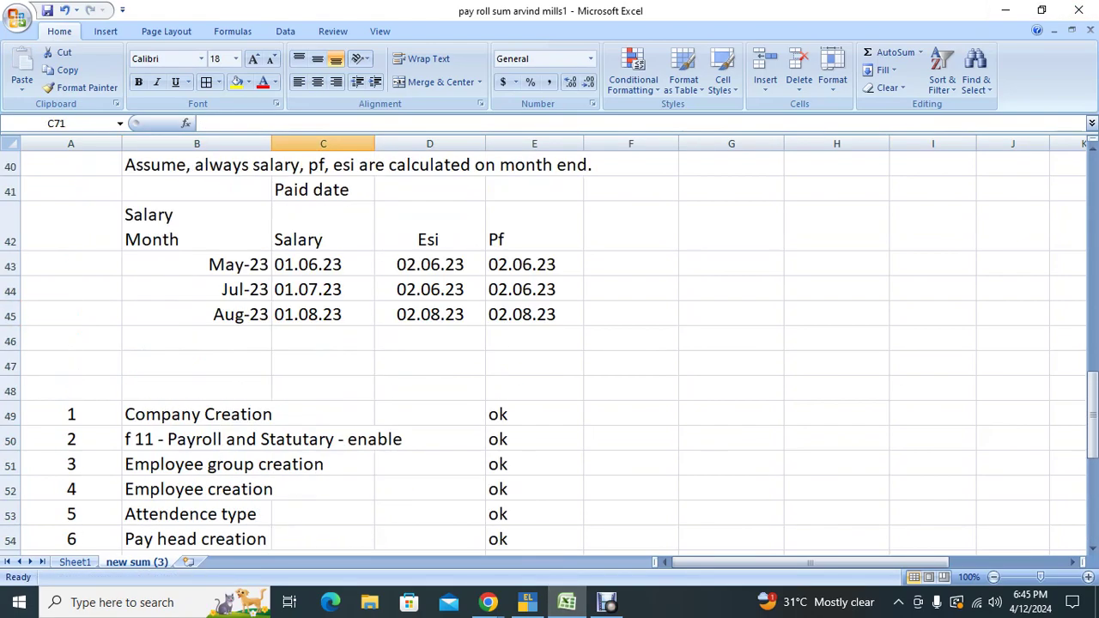
pyautogui.scroll(11, 550, 343)
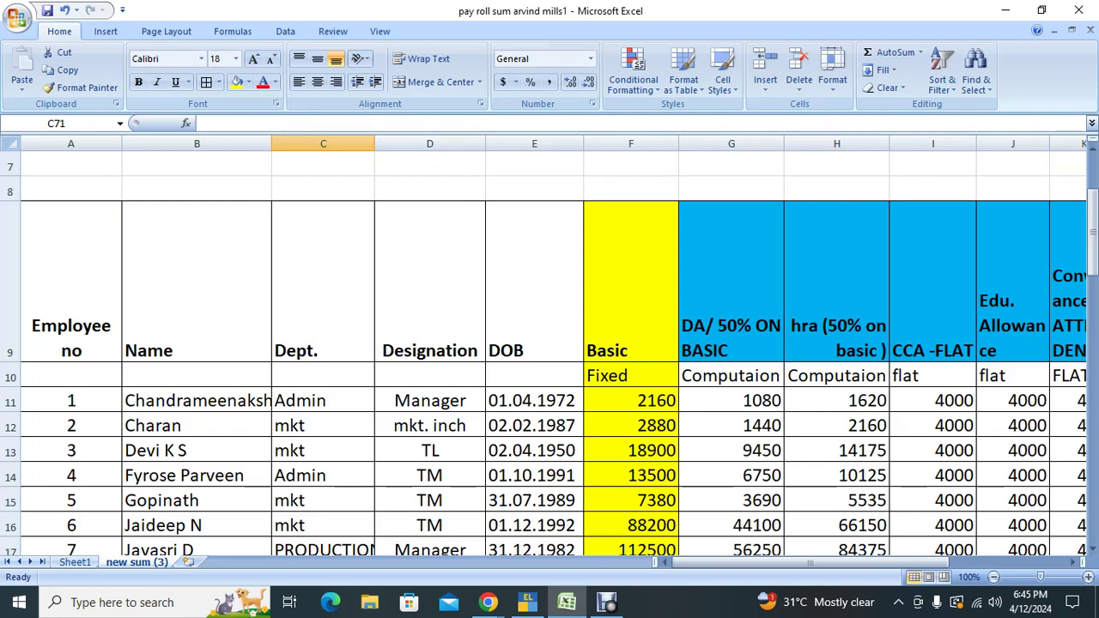
pyautogui.moveTo(631, 357); pyautogui.dragTo(936, 363)
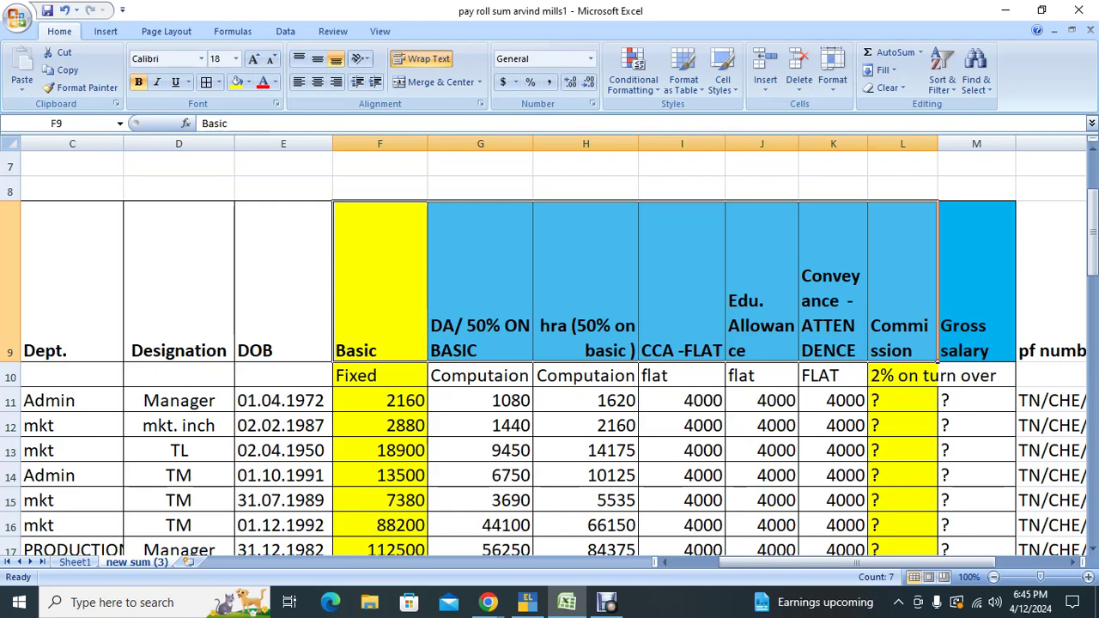
pyautogui.hotkey('ctrl', 'c')
# Step: Paste the headings as transposed values down C72:C78
pyautogui.click(380, 375)
pyautogui.hotkey('ctrl', 'Down')
pyautogui.hotkey('ctrl', 'Down')
pyautogui.hotkey('ctrl', 'Down')
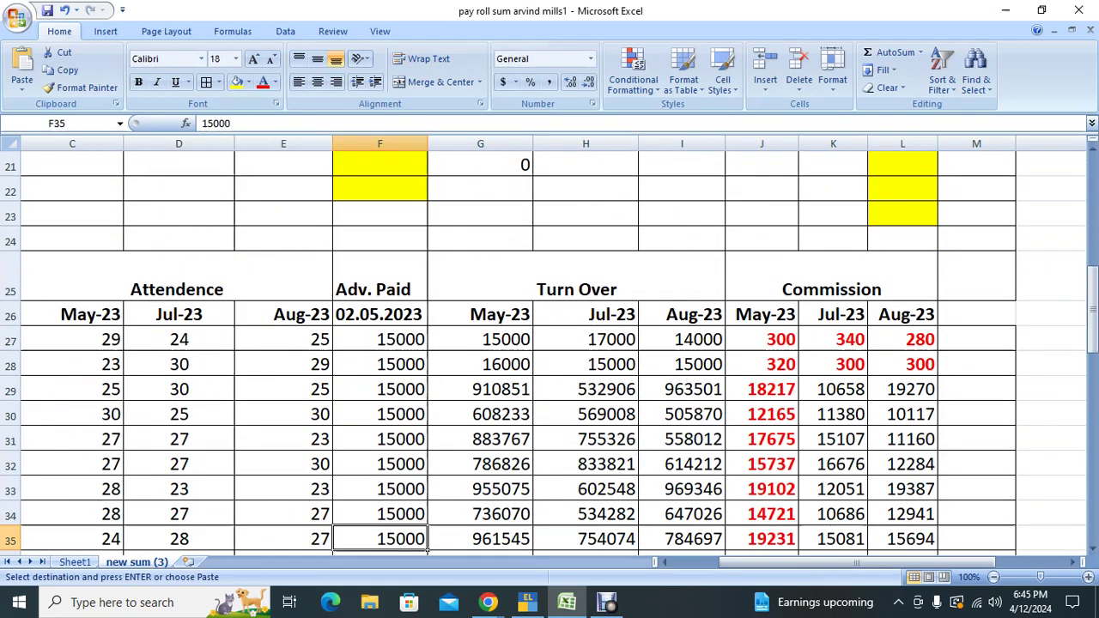
pyautogui.press('Down')
pyautogui.press('Down')
pyautogui.press('Down')
pyautogui.press('Down')
pyautogui.press('Down')
pyautogui.press('Down')
pyautogui.press('Down')
pyautogui.press('Down')
pyautogui.press('Down')
pyautogui.press('Down')
pyautogui.press('Down')
pyautogui.press('Down')
pyautogui.press('Down')
pyautogui.press('Down')
pyautogui.press('Down')
pyautogui.press('Down')
pyautogui.press('Down')
pyautogui.press('Down')
pyautogui.press('Down')
pyautogui.press('Down')
pyautogui.press('Left')
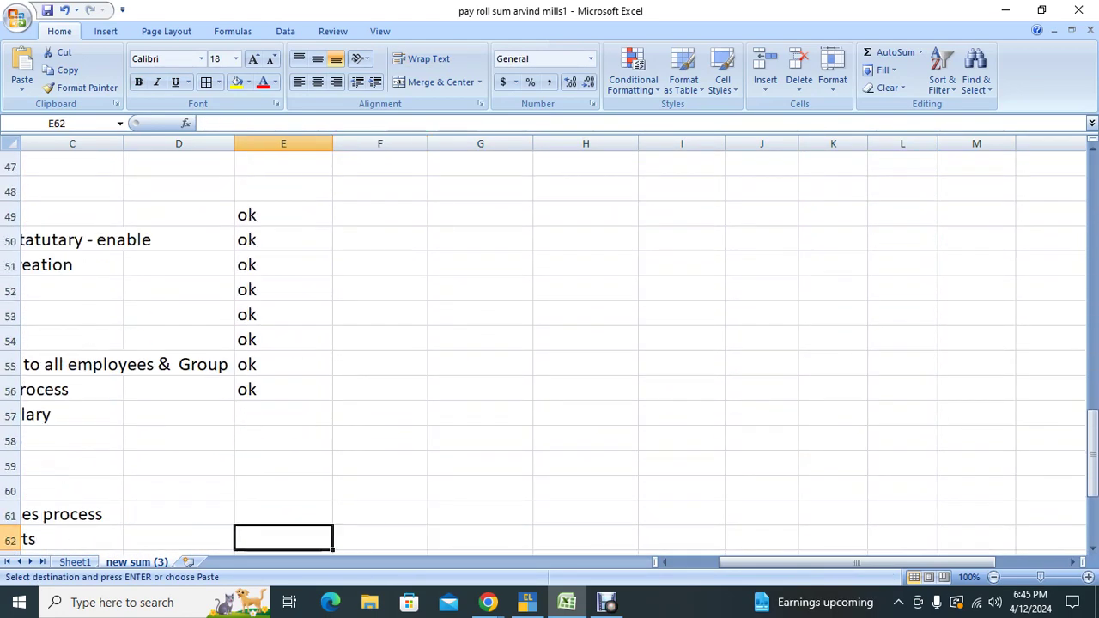
pyautogui.press('Left')
pyautogui.press('Left')
pyautogui.press('Left')
pyautogui.press('Left')
pyautogui.press('Down')
pyautogui.press('Down')
pyautogui.press('Down')
pyautogui.press('Down')
pyautogui.press('Down')
pyautogui.press('Down')
pyautogui.press('Down')
pyautogui.press('Down')
pyautogui.press('Down')
pyautogui.press('Down')
pyautogui.press('Down')
pyautogui.press('Down')
pyautogui.press('Down')
pyautogui.press('Down')
pyautogui.press('Down')
pyautogui.press('Down')
pyautogui.press('Right')
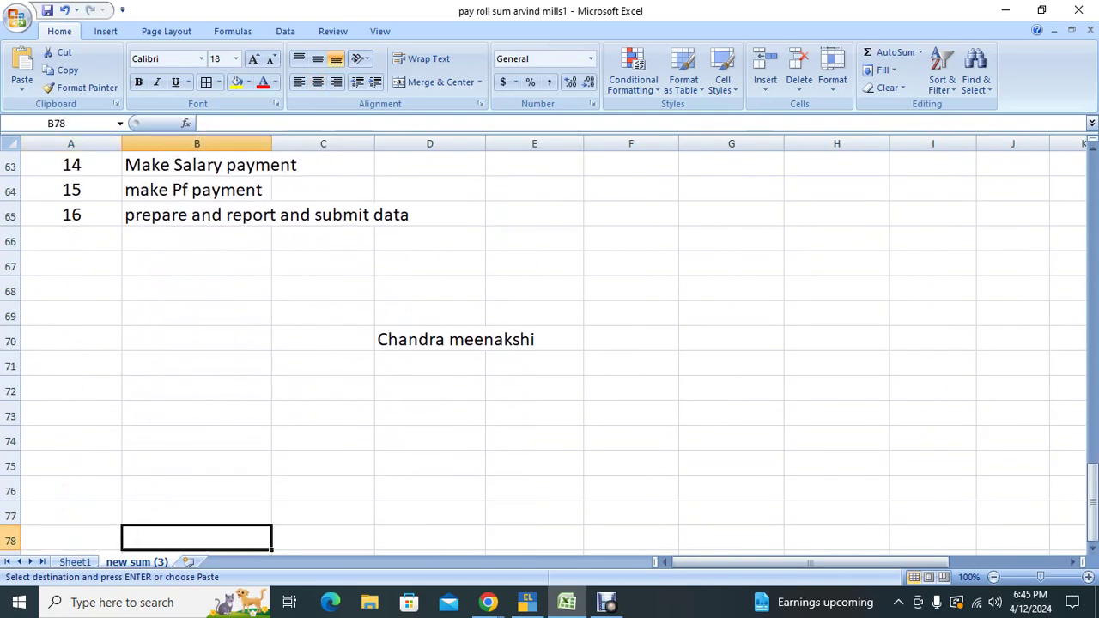
pyautogui.press('Right')
pyautogui.press('Right')
pyautogui.press('Up')
pyautogui.press('Up')
pyautogui.press('Up')
pyautogui.press('Up')
pyautogui.press('Up')
pyautogui.press('Up')
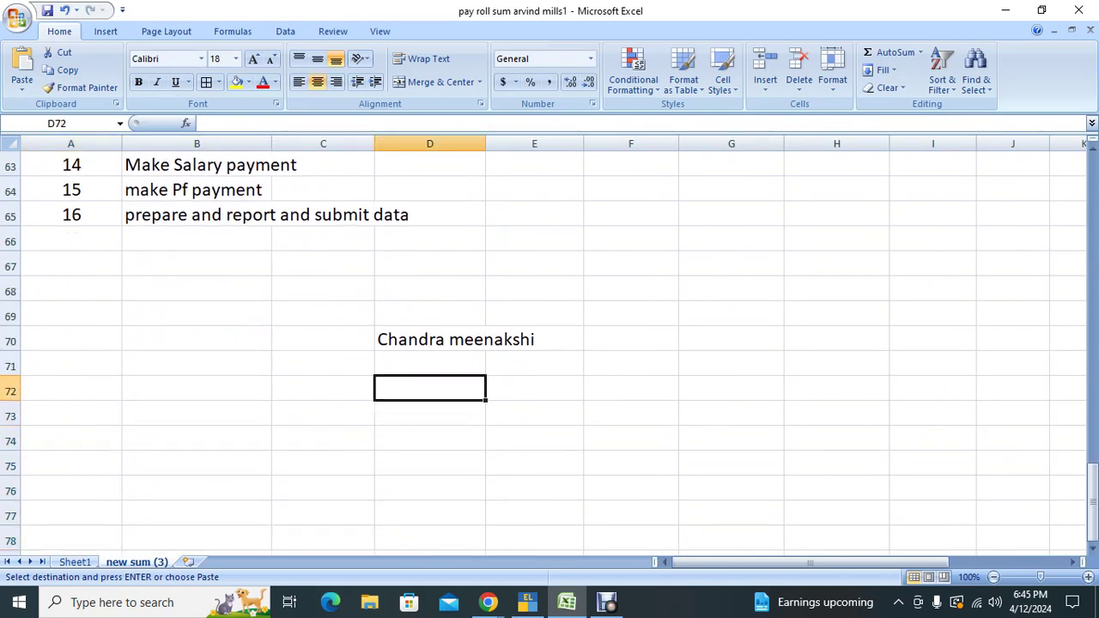
pyautogui.press('Left')
pyautogui.hotkey('alt', 'e')
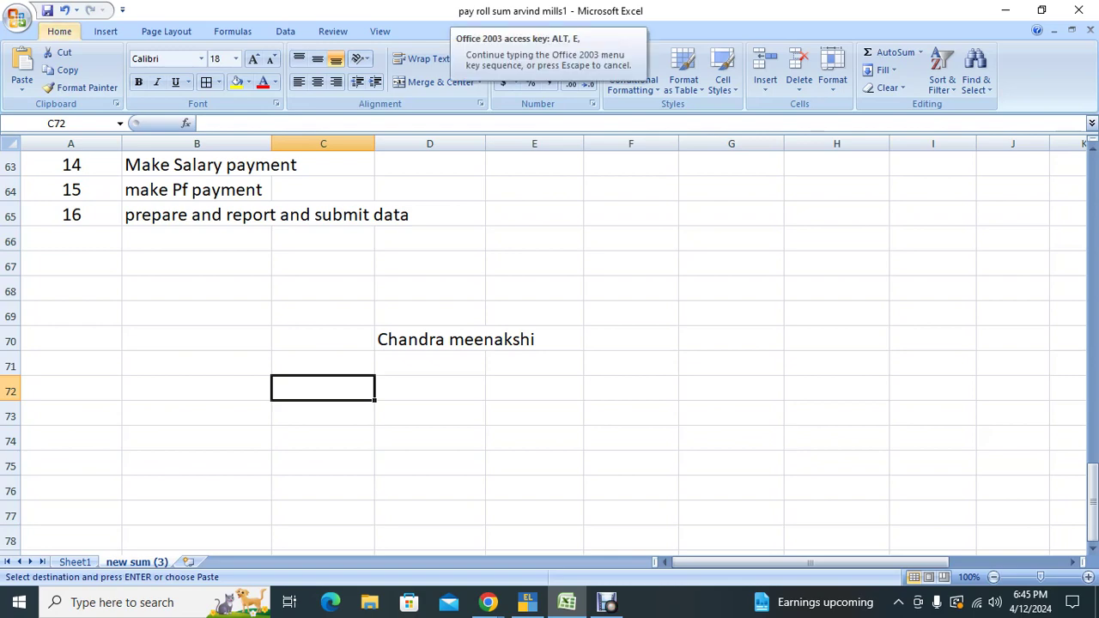
pyautogui.press('s')
pyautogui.press('v')
pyautogui.press('e')
pyautogui.press('Return')
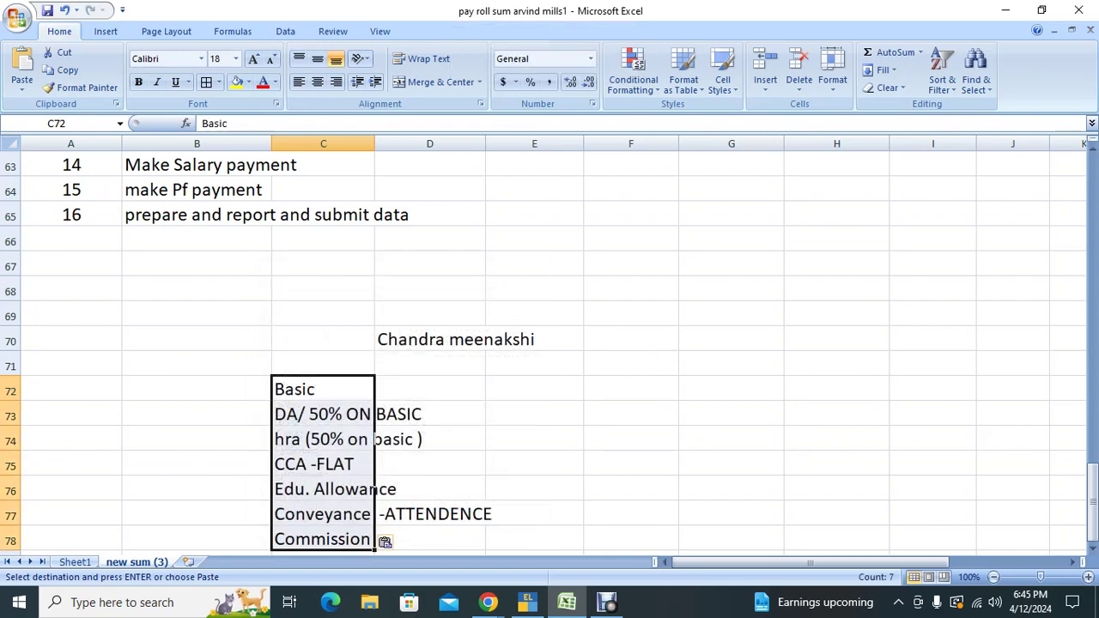
pyautogui.click(430, 389)
# Step: Enter 2160, =D72*50%, =D73, 4000, 4000, 4000 and 300 down D72:D78
pyautogui.write('2160')
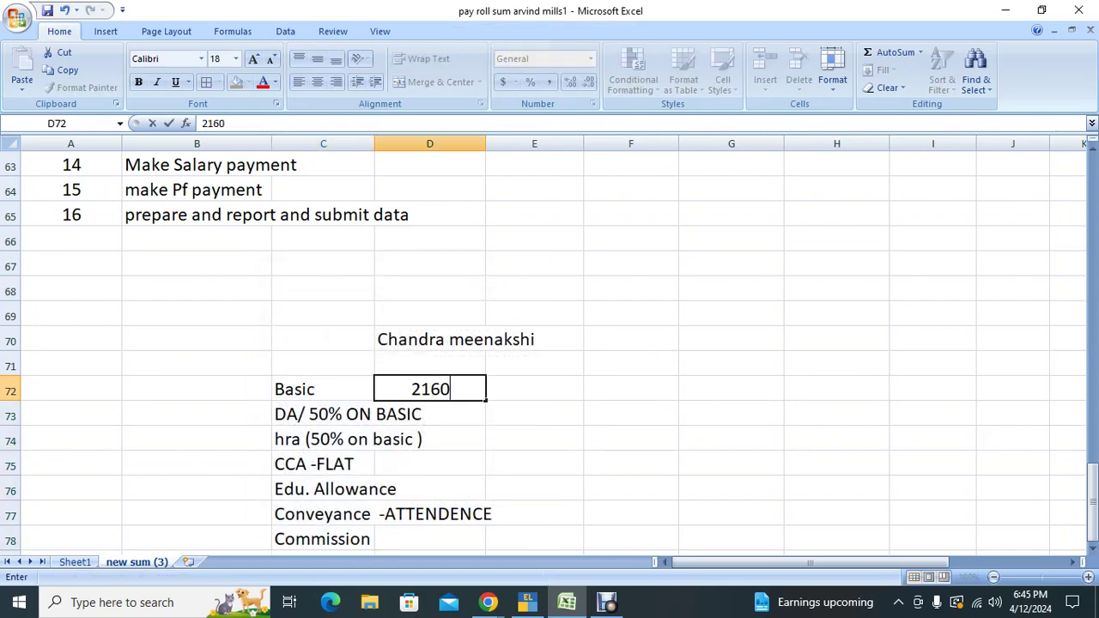
pyautogui.press('Return')
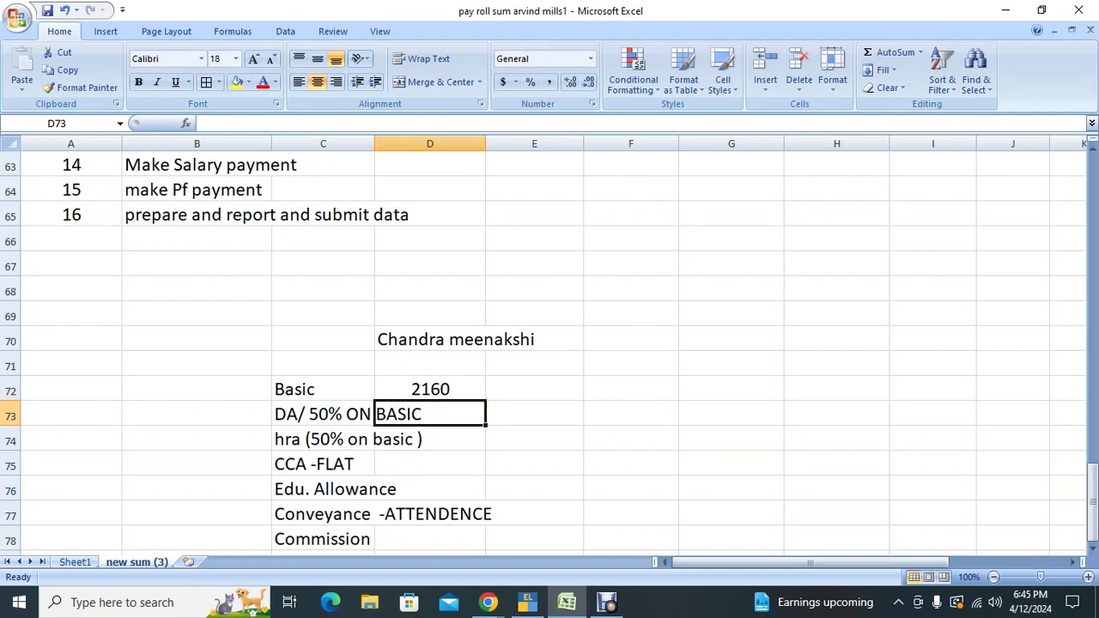
pyautogui.write('=D72*')
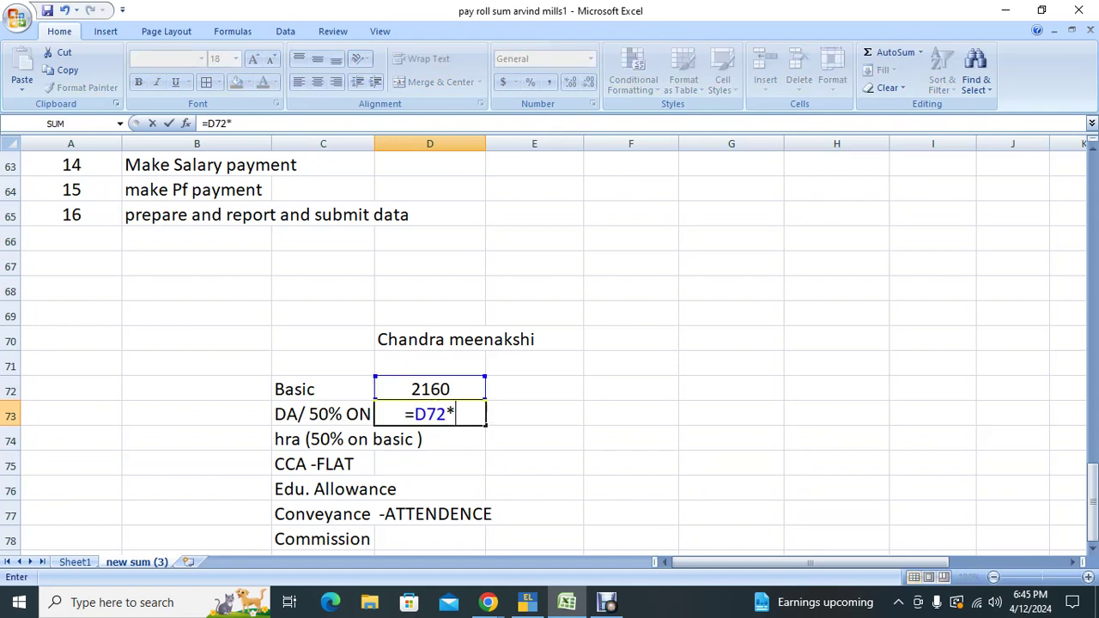
pyautogui.write('50%')
pyautogui.press('Return')
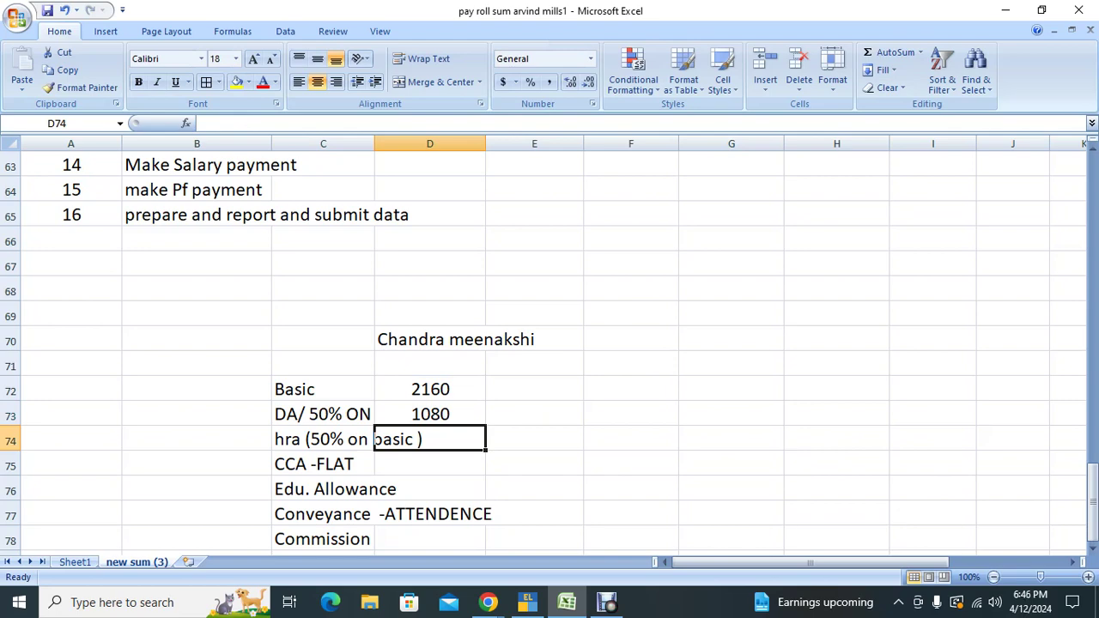
pyautogui.write('=')
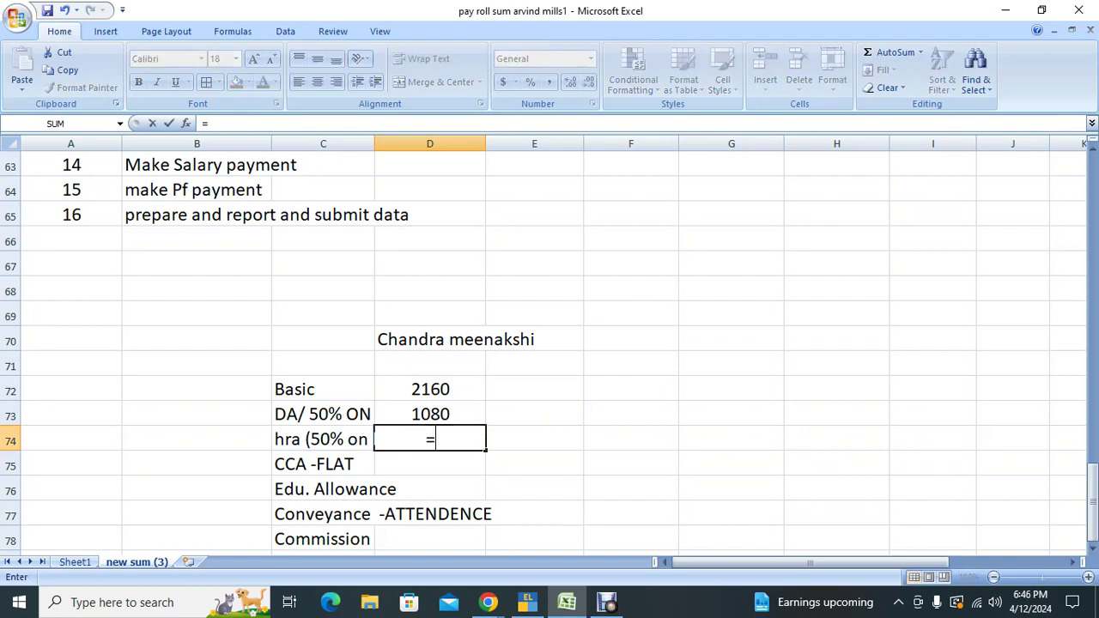
pyautogui.press('Up')
pyautogui.press('Return')
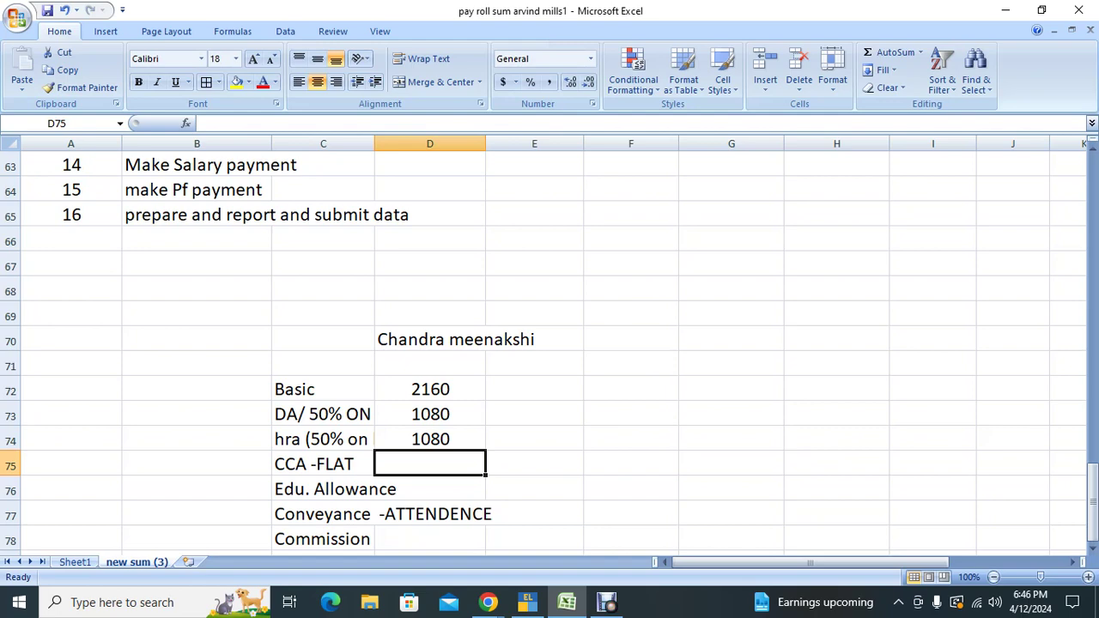
pyautogui.write('4000')
pyautogui.press('Return')
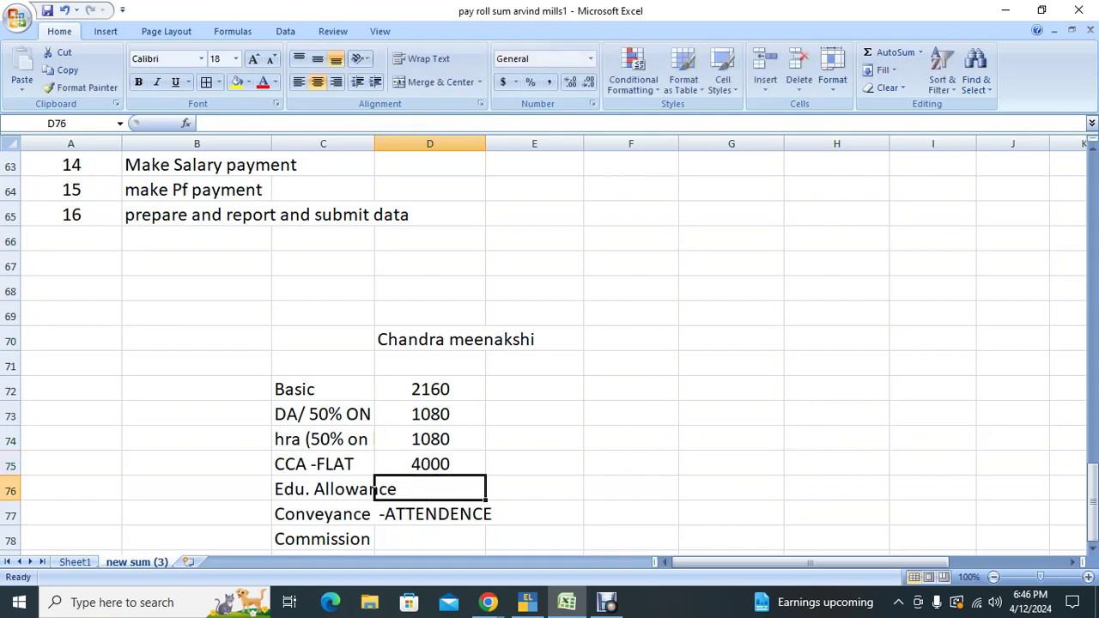
pyautogui.write('4000')
pyautogui.press('Return')
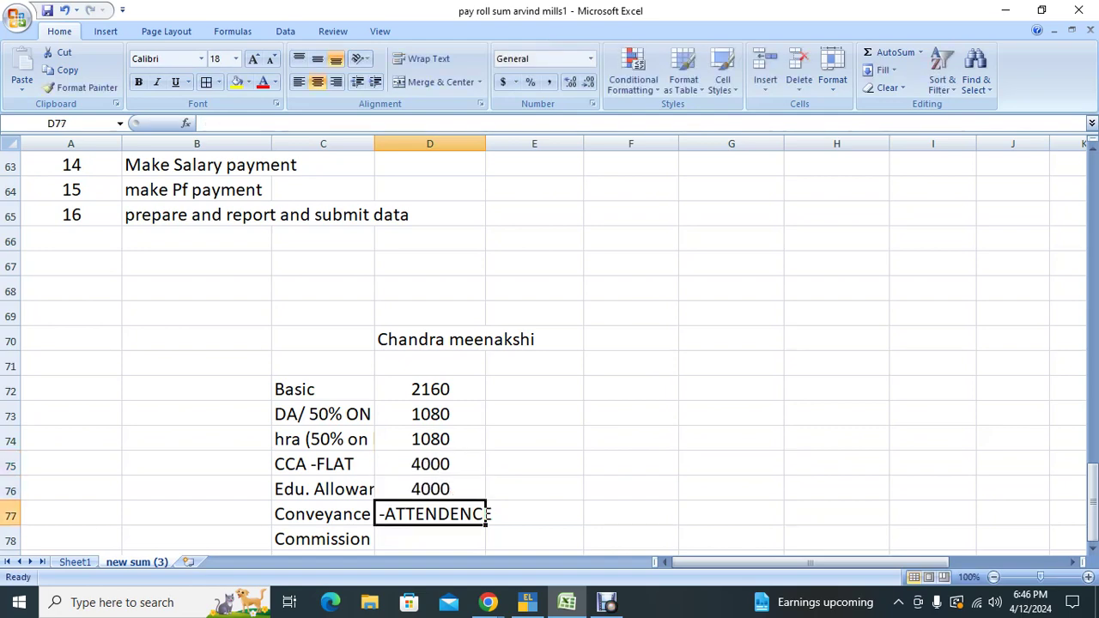
pyautogui.write('4000')
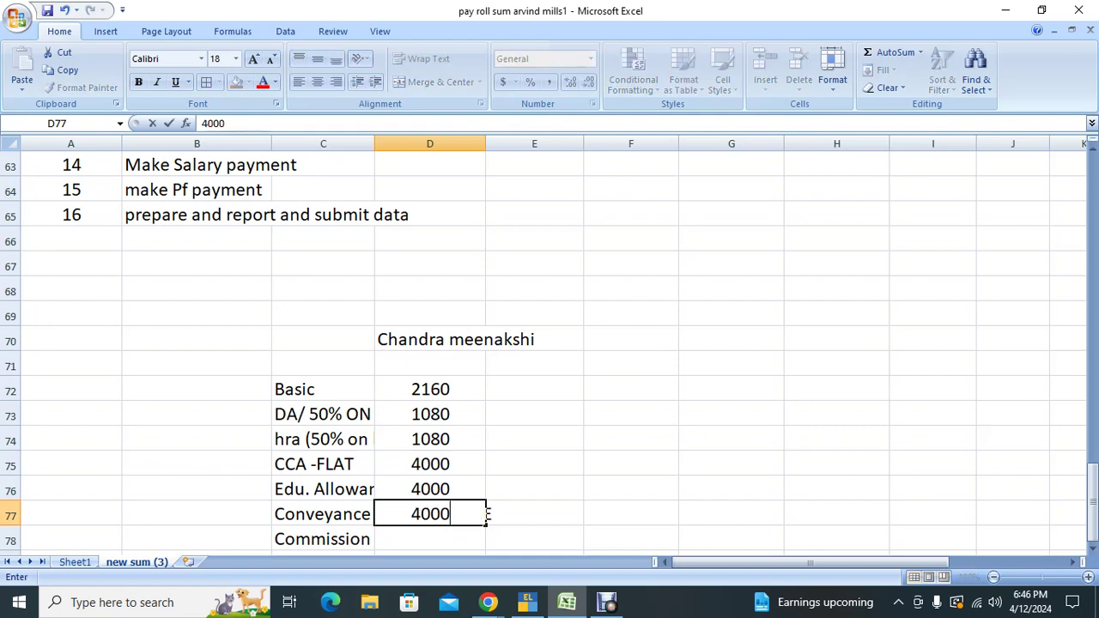
pyautogui.press('Return')
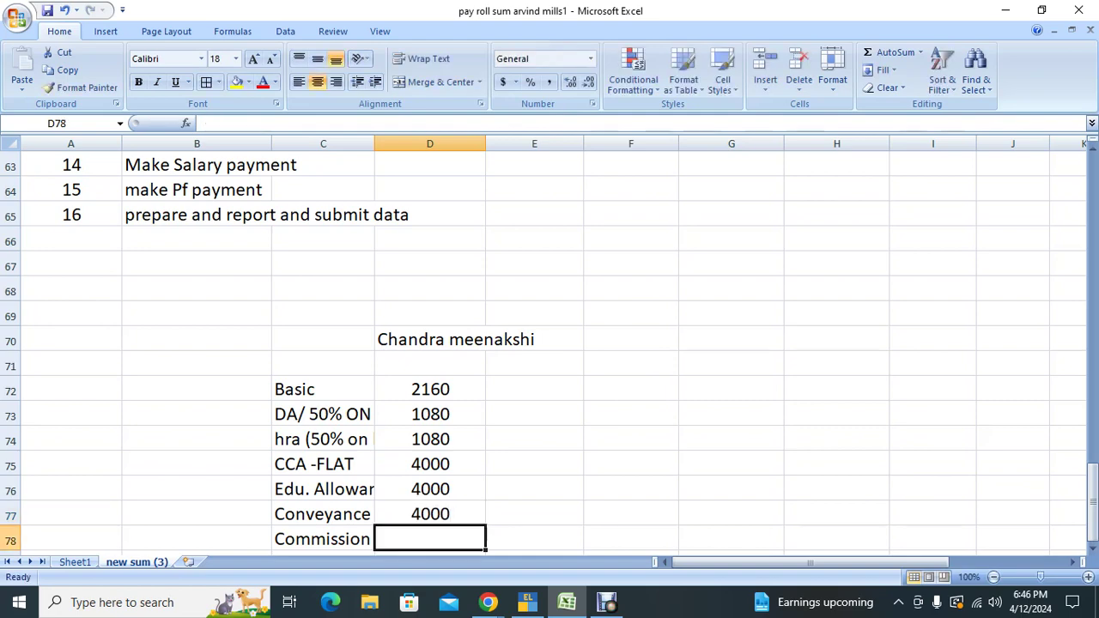
pyautogui.write('300')
pyautogui.press('Return')
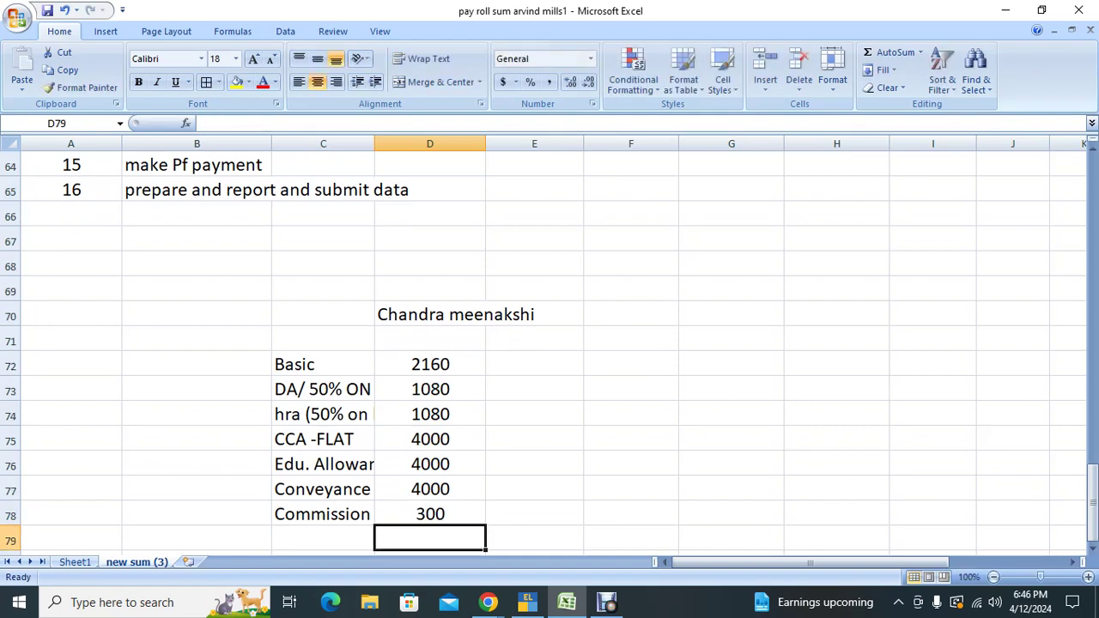
# Step: AutoSum the amounts in D79 for a total of 16620
pyautogui.hotkey('alt', '=')
pyautogui.press('Return')
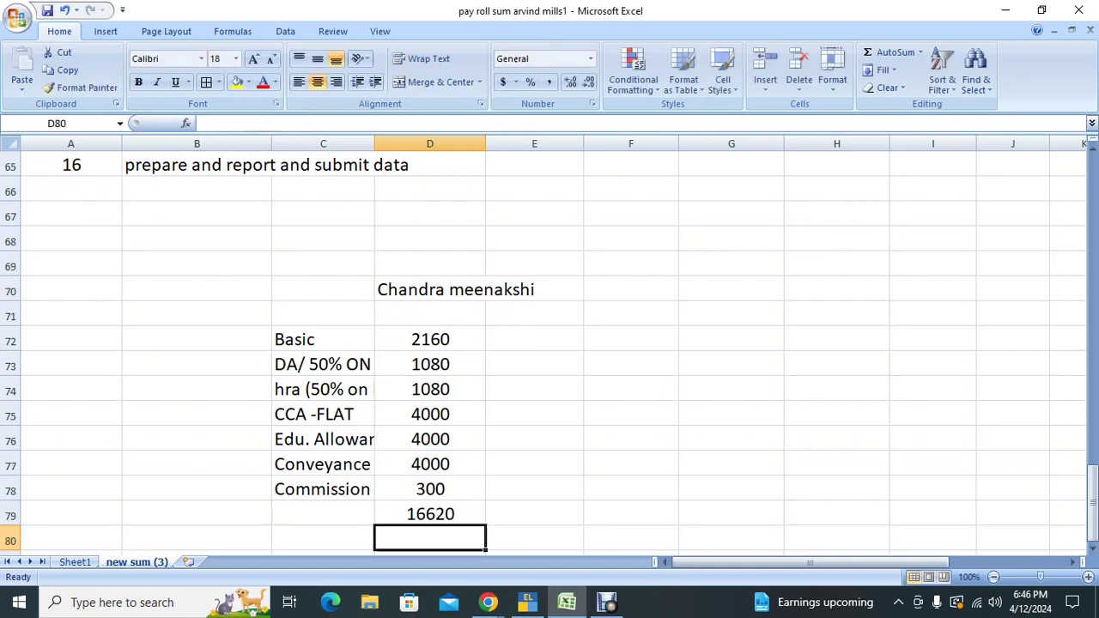
pyautogui.click(430, 513)
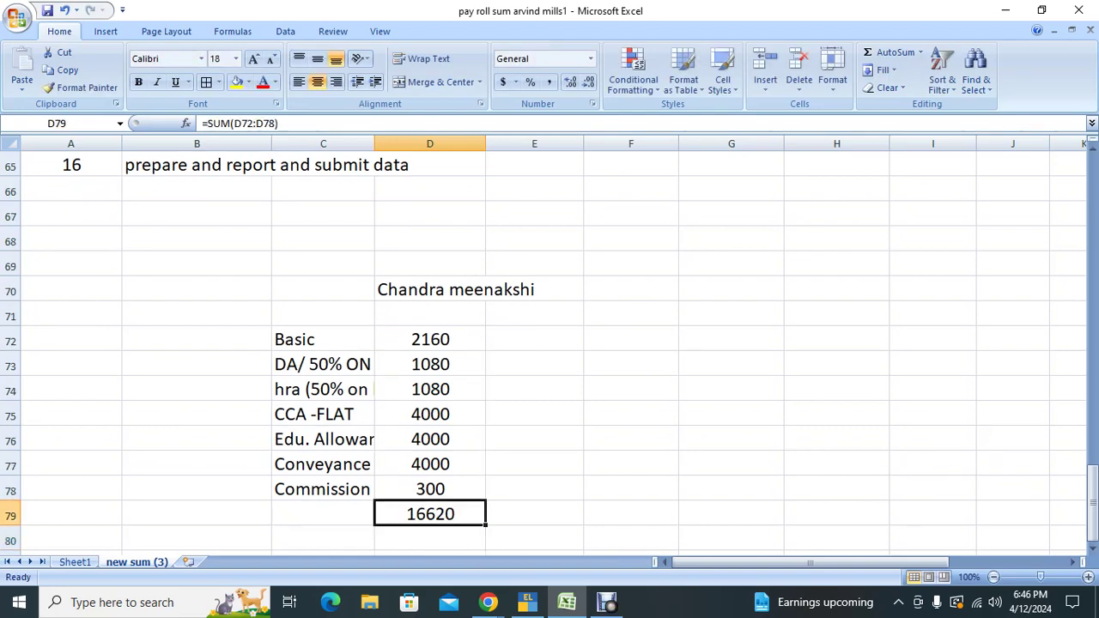
pyautogui.press('Up')
pyautogui.press('Up')
pyautogui.press('Up')
pyautogui.press('Up')
pyautogui.press('Up')
pyautogui.press('Up')
pyautogui.press('Up')
pyautogui.press('Up')
pyautogui.press('Right')
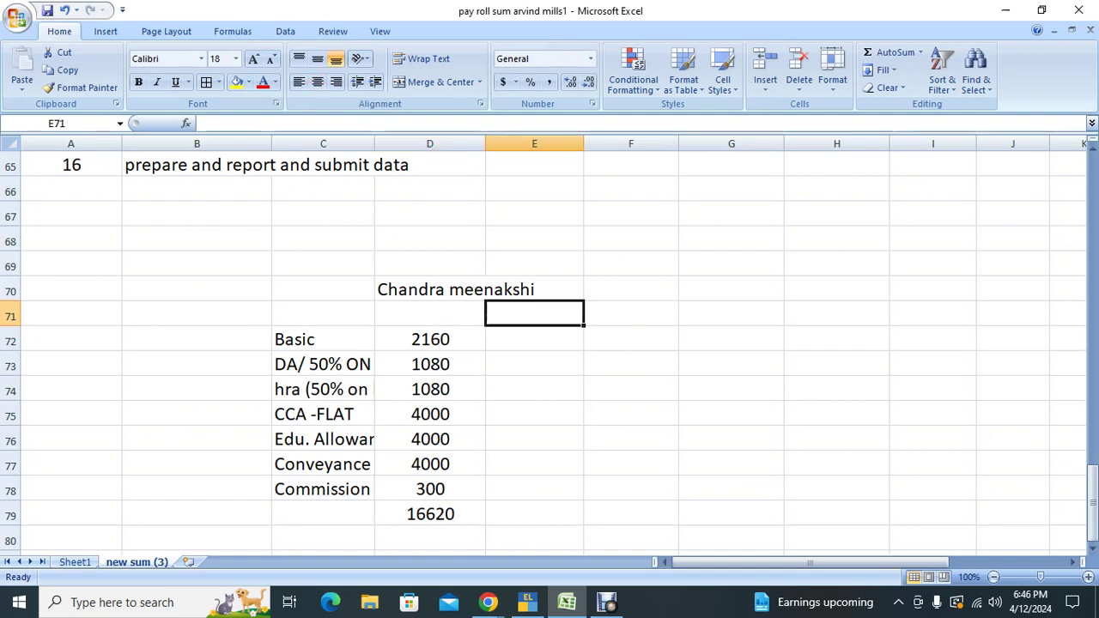
# Step: Type the column headings Gross in D71 and Earned in E71
pyautogui.click(429, 314)
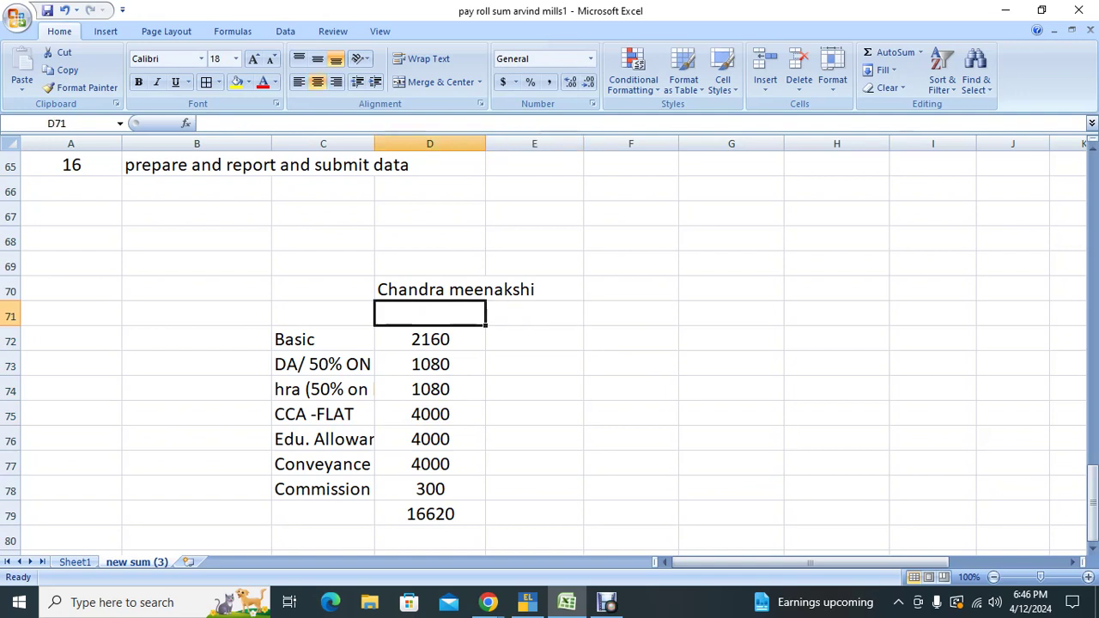
pyautogui.write('Gross')
pyautogui.press('Tab')
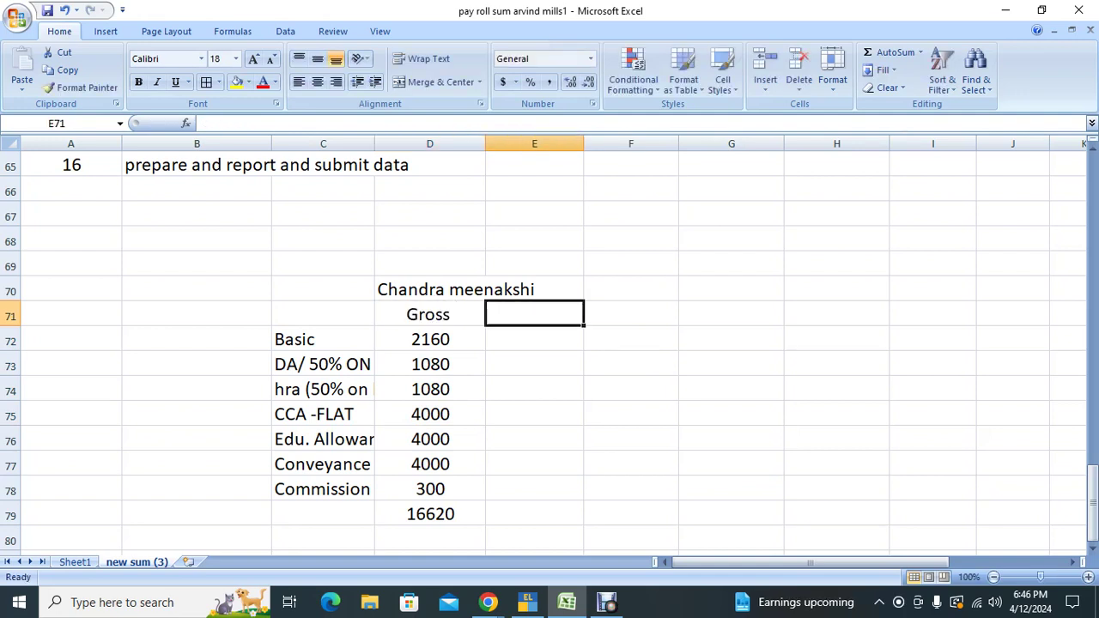
pyautogui.write('Earned')
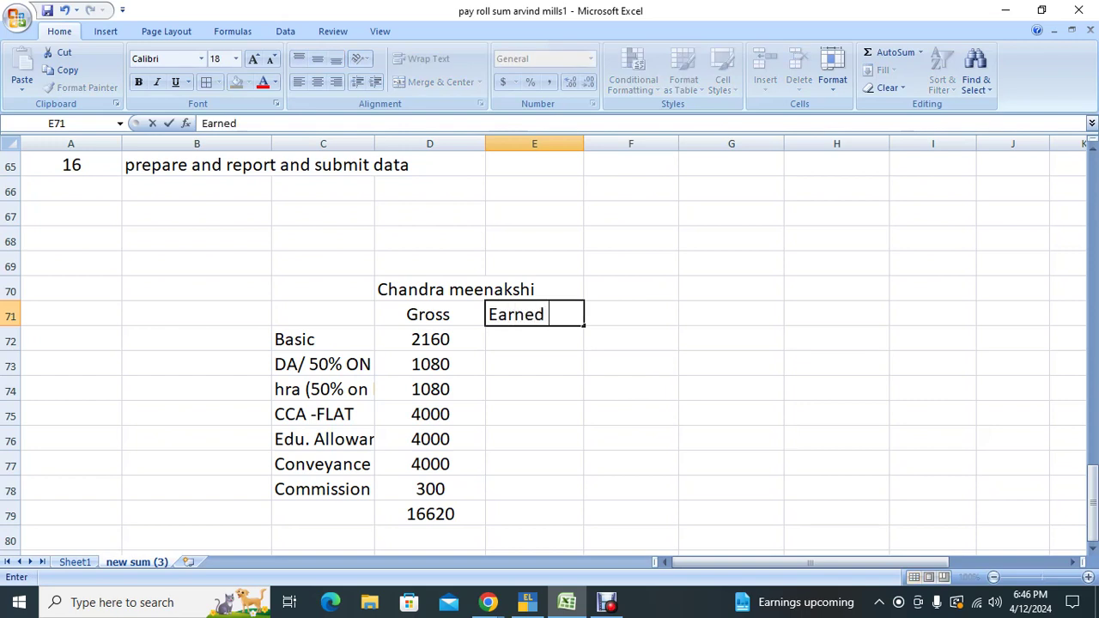
pyautogui.press('Return')
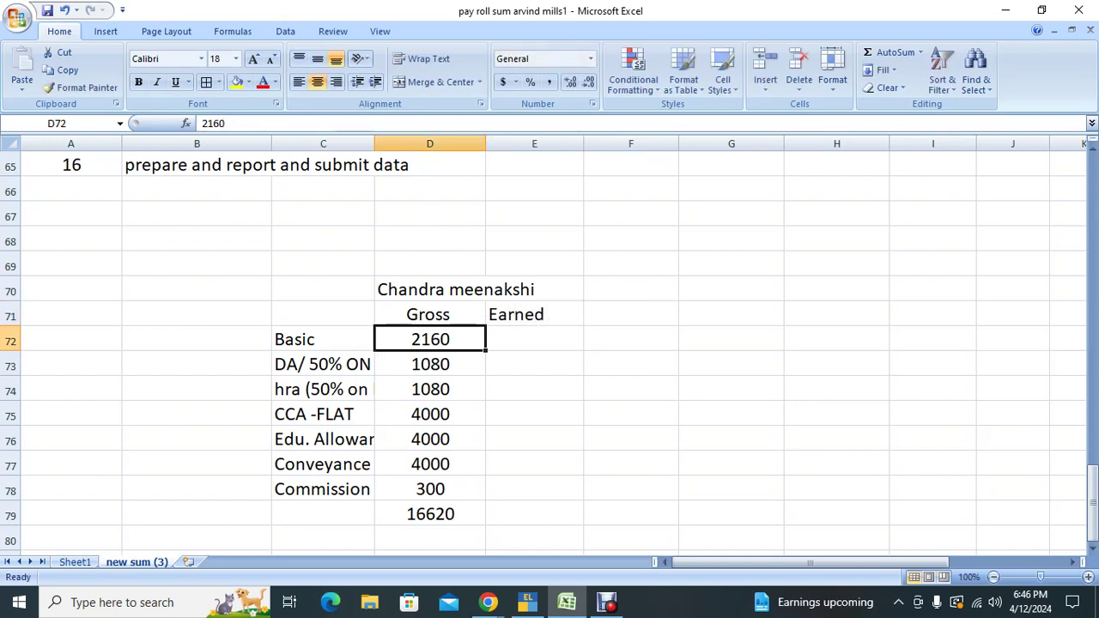
# Step: Extend the headings to 'Gross - 31' and 'Earned (29)'
pyautogui.click(535, 339)
pyautogui.click(430, 364)
pyautogui.click(429, 314)
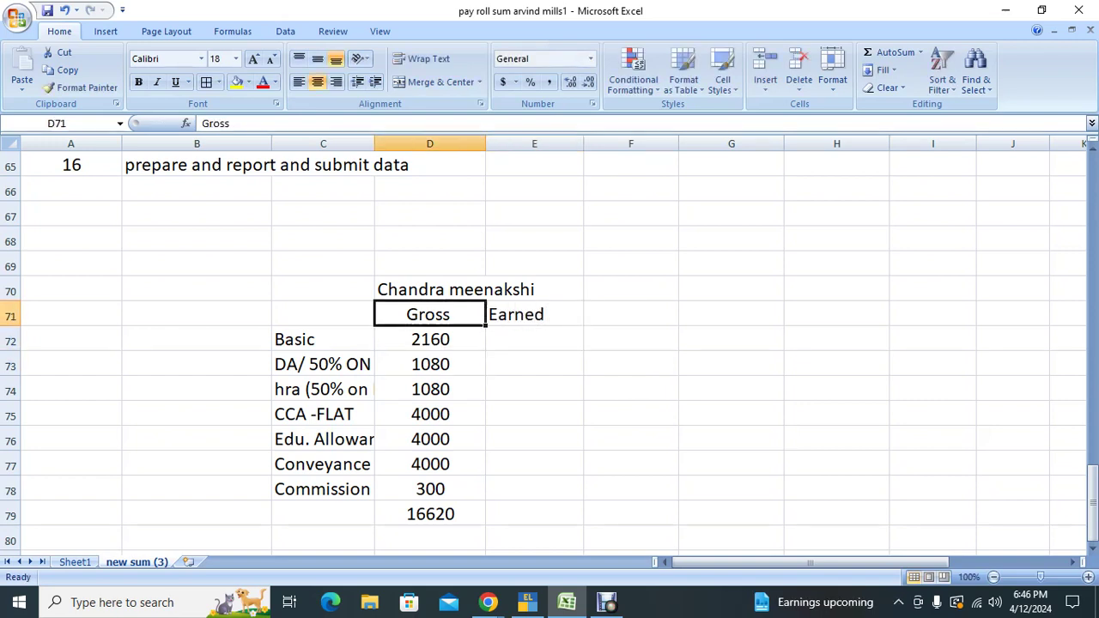
pyautogui.press('F2')
pyautogui.write('- 31')
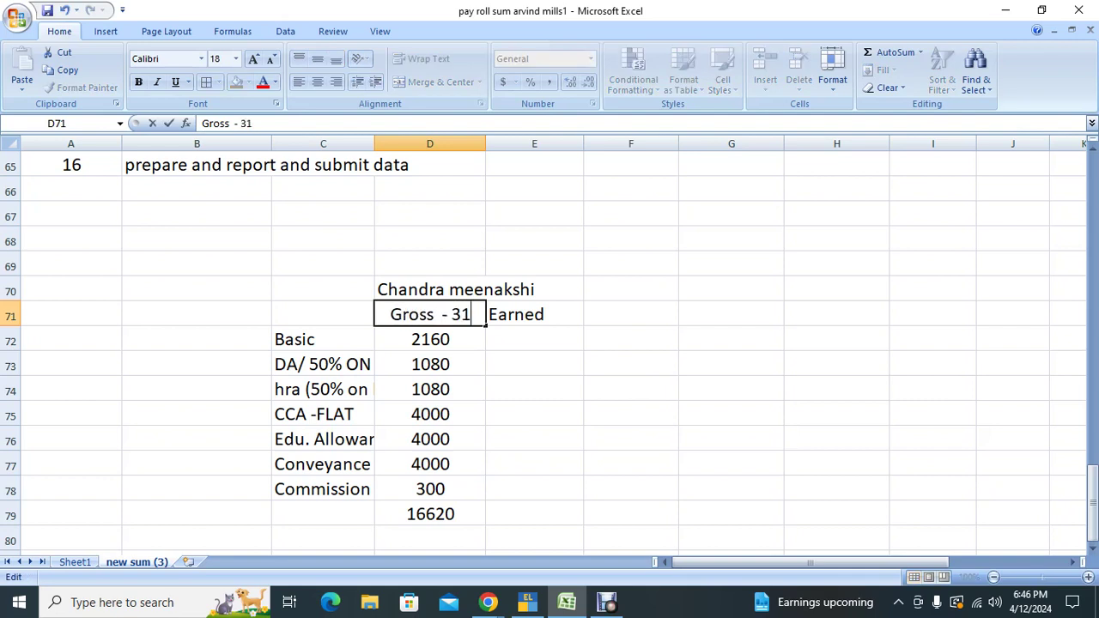
pyautogui.press('Tab')
pyautogui.press('F2')
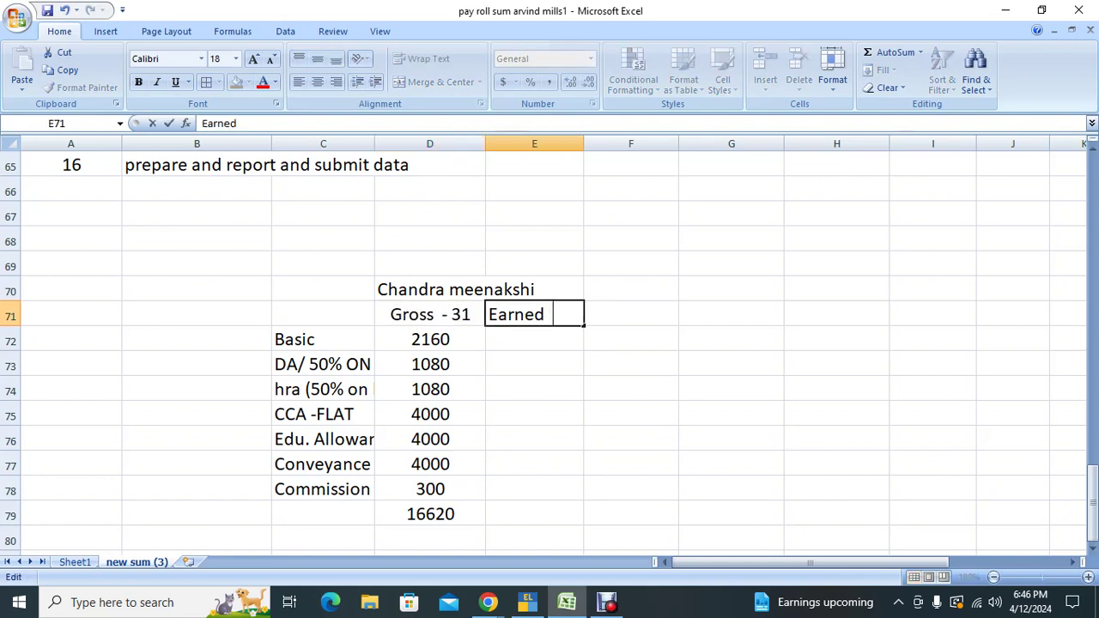
pyautogui.write('(29)')
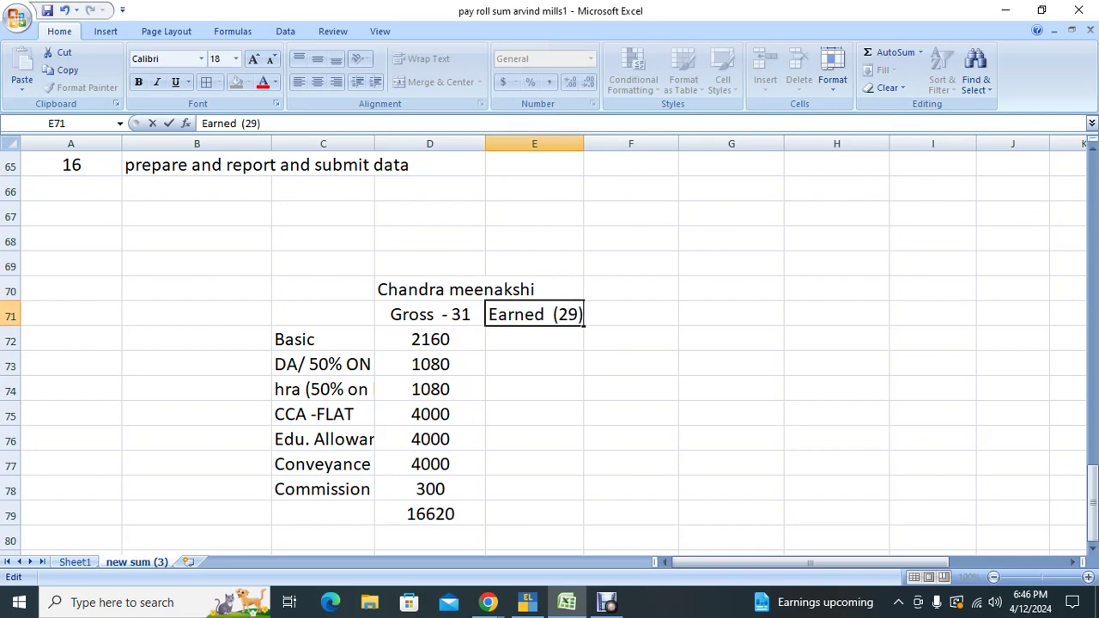
pyautogui.press('Return')
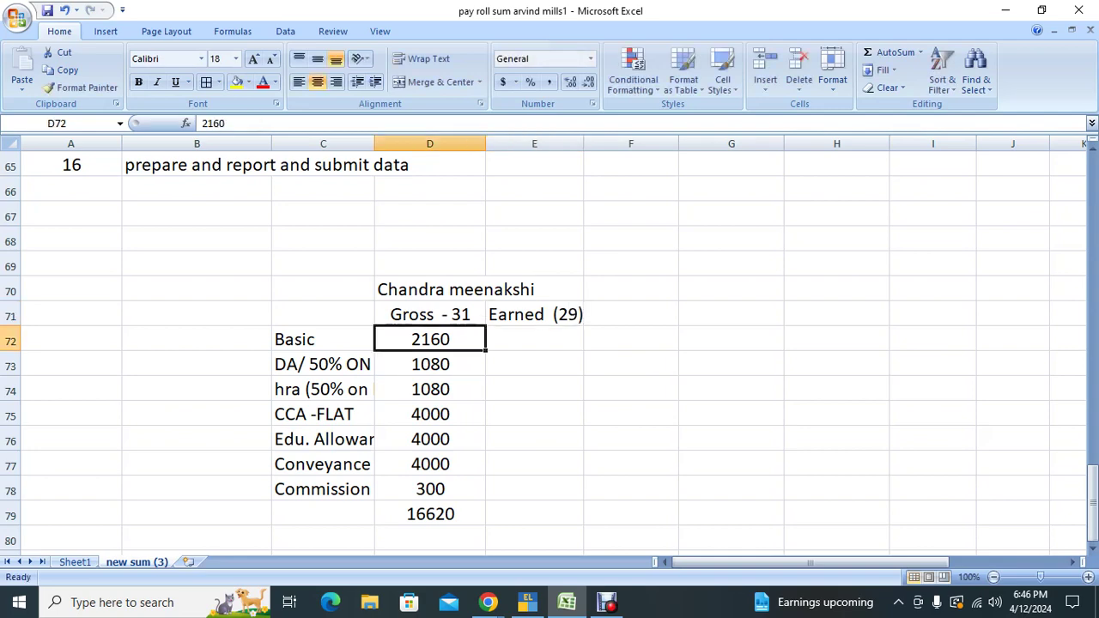
# Step: Enter =ROUND((D72/31)*29,0) in E72 to get the earned Basic of 2021
pyautogui.click(534, 340)
pyautogui.write('=')
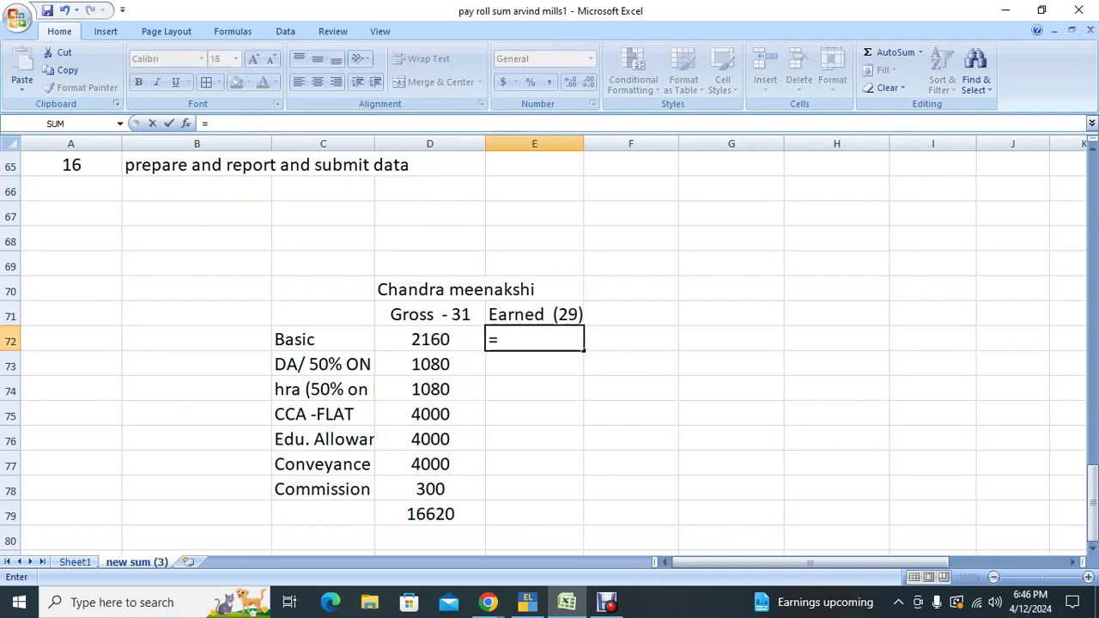
pyautogui.write('round(')
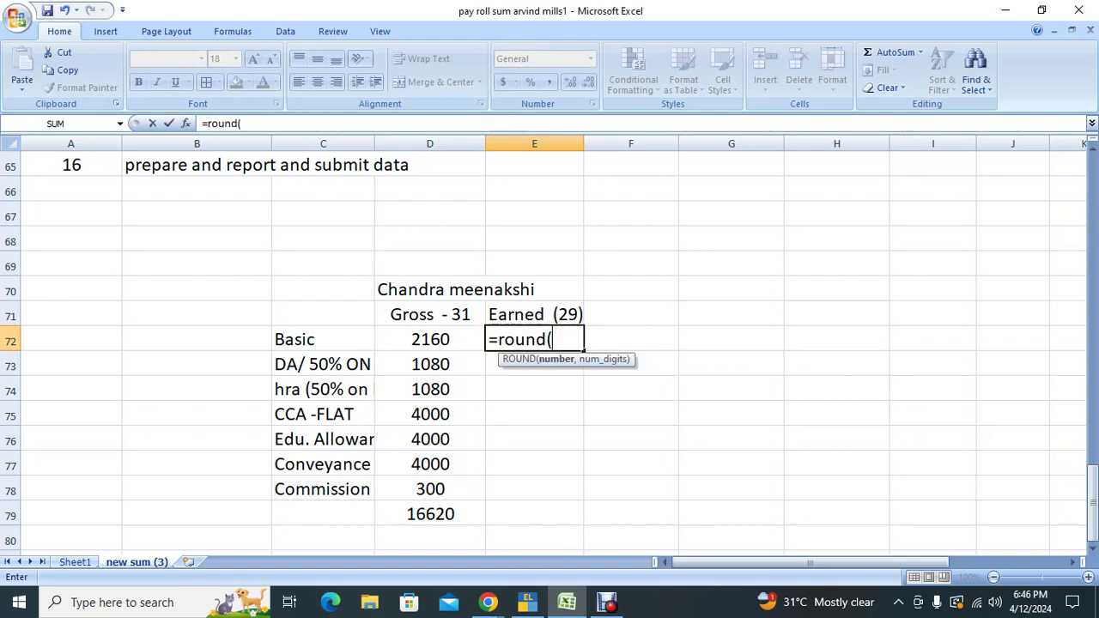
pyautogui.press('Left')
pyautogui.write('/31')
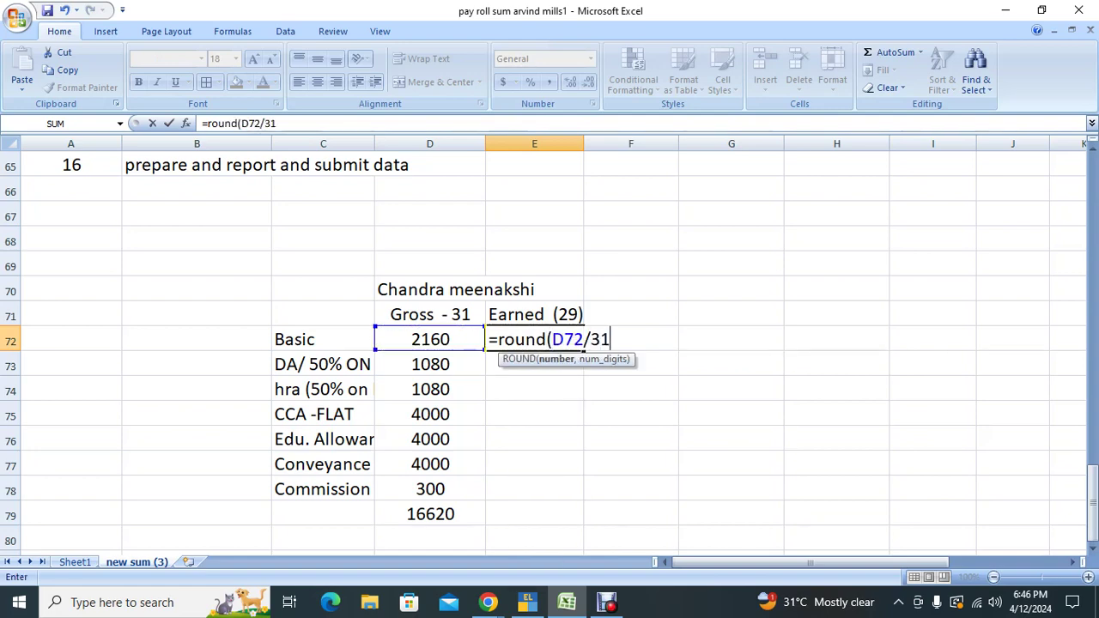
pyautogui.write(')*')
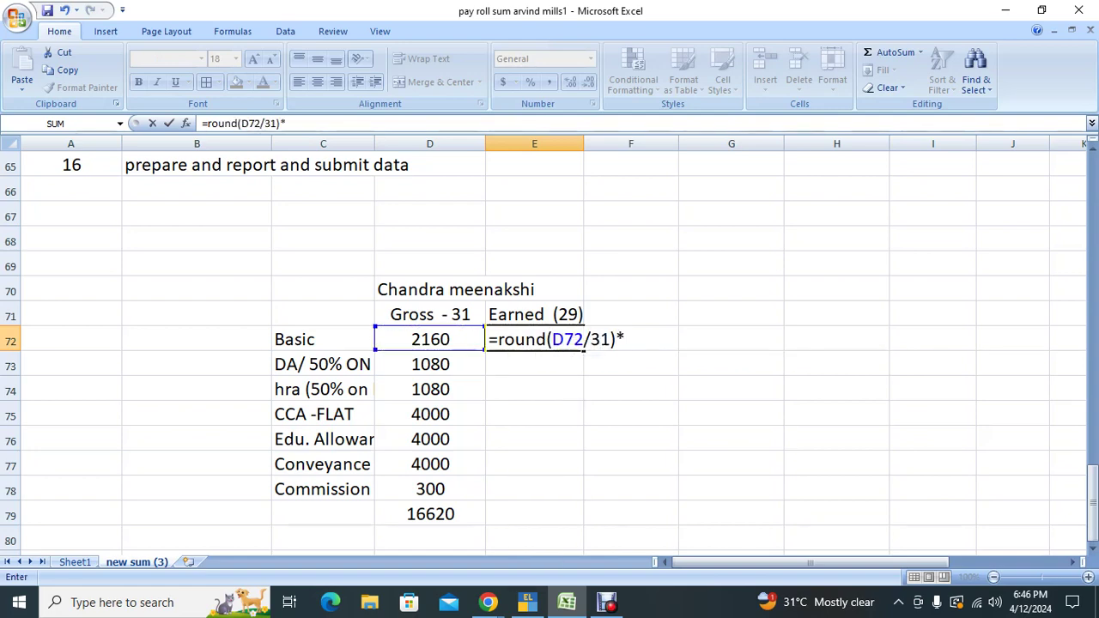
pyautogui.write('2')
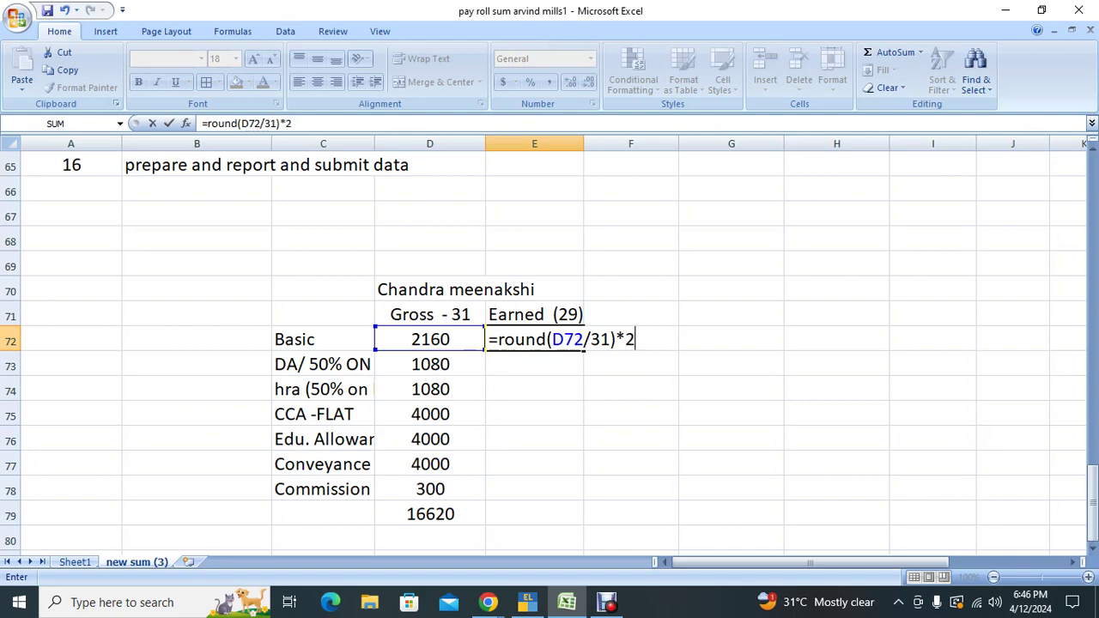
pyautogui.write('9,0)')
pyautogui.press('Return')
pyautogui.press('Return')
pyautogui.press('Escape')
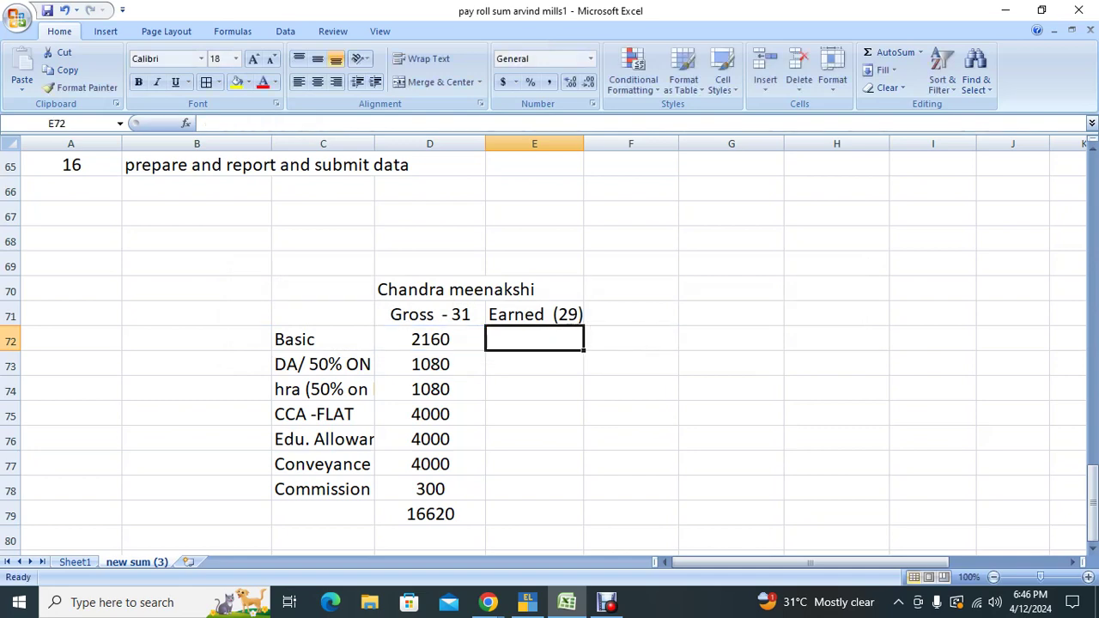
pyautogui.write('=round')
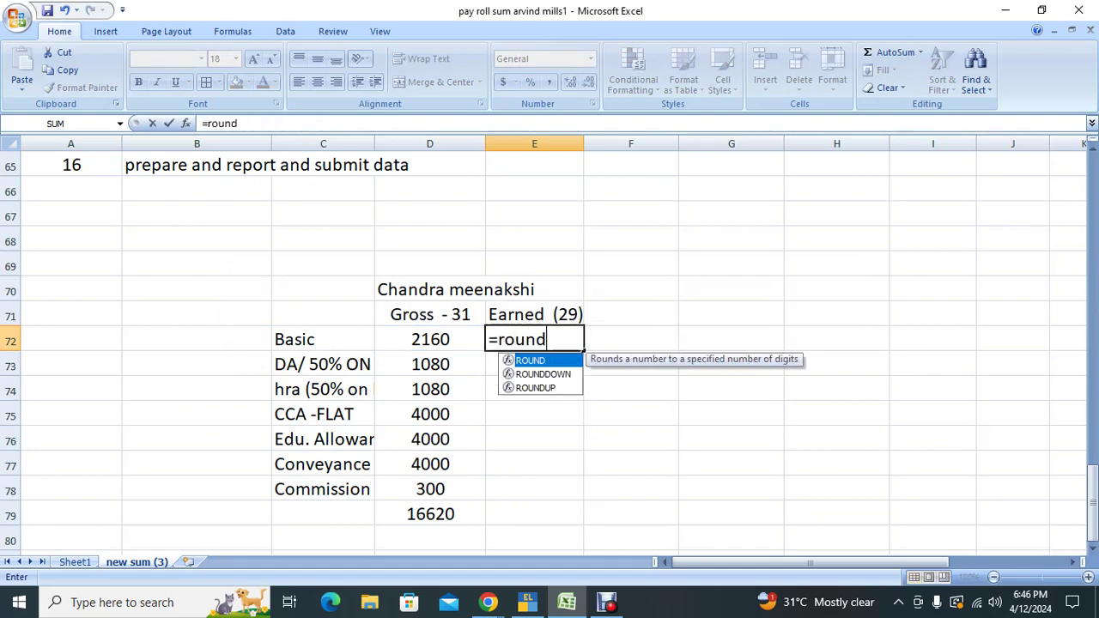
pyautogui.write('((D72')
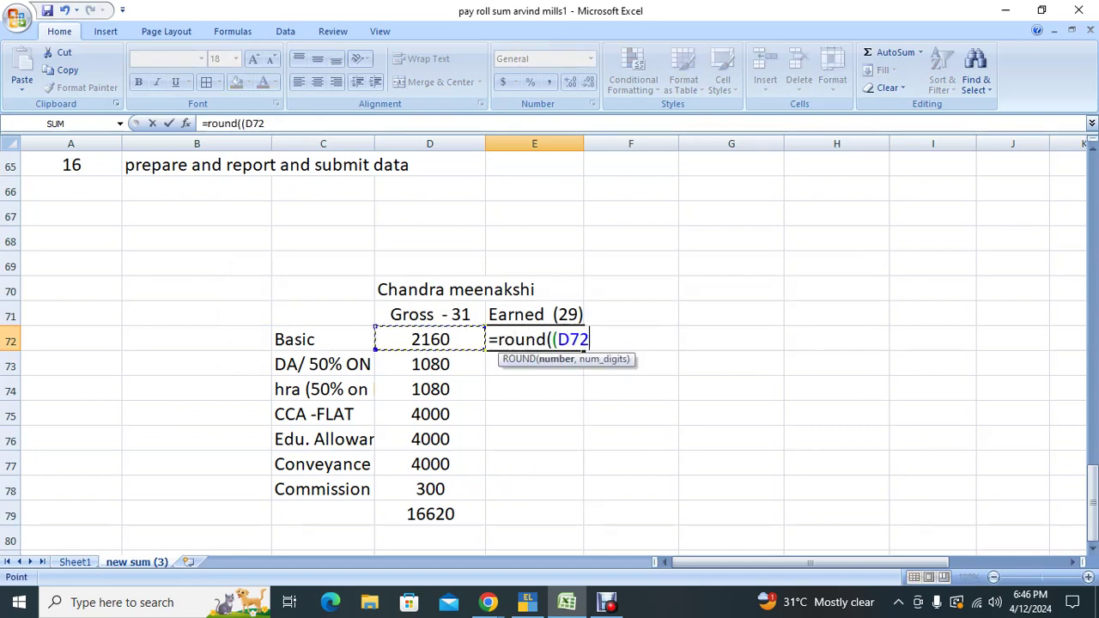
pyautogui.write('/31)')
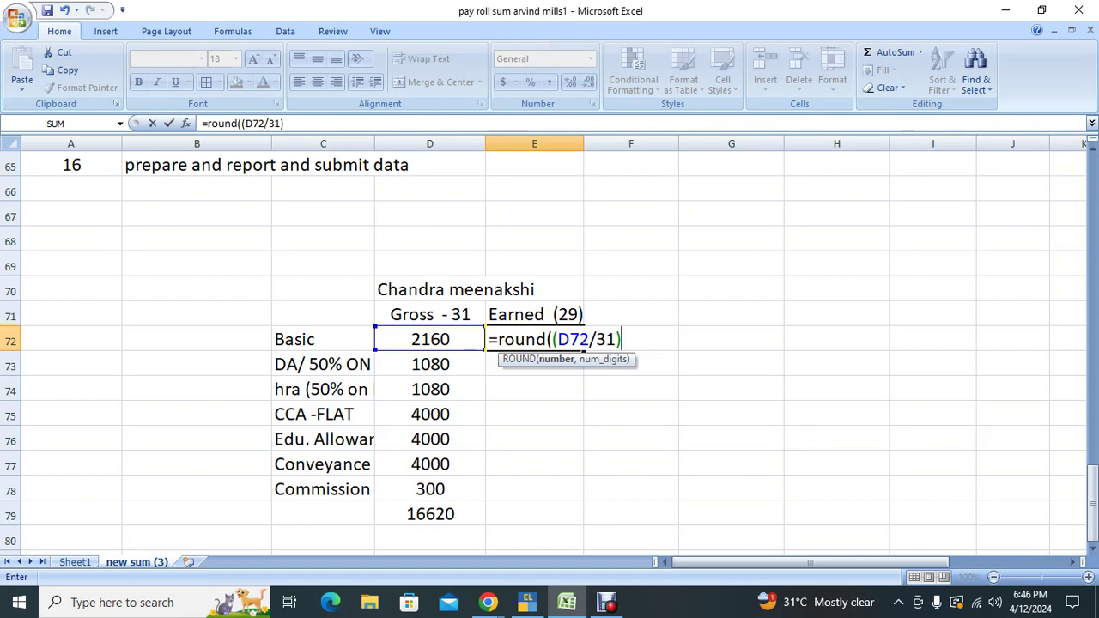
pyautogui.write('*29,0')
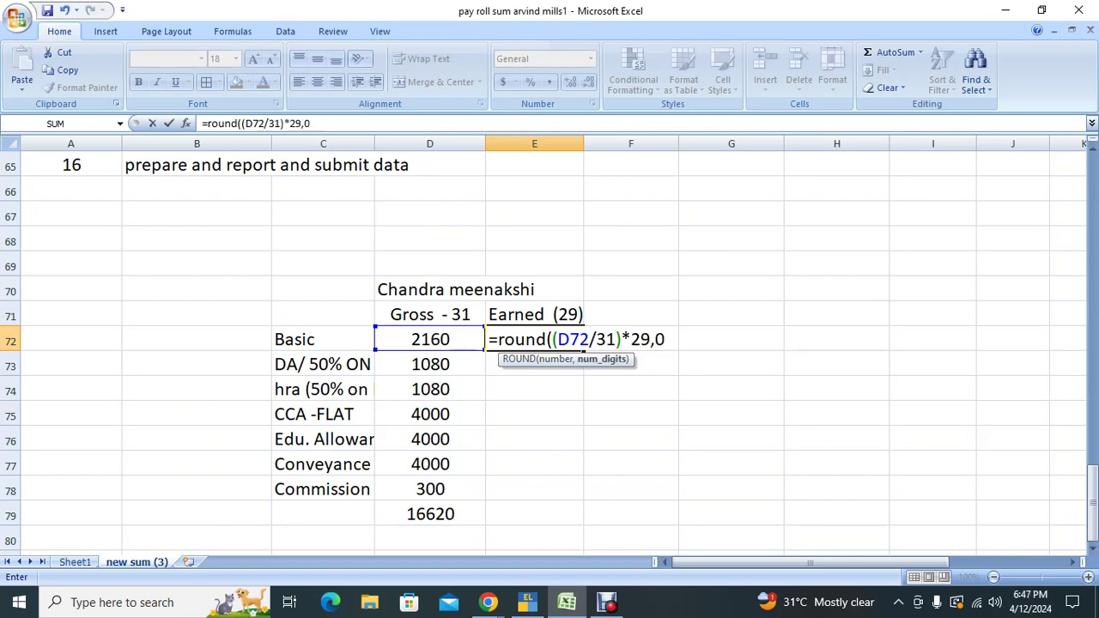
pyautogui.press('Return')
pyautogui.click(534, 340)
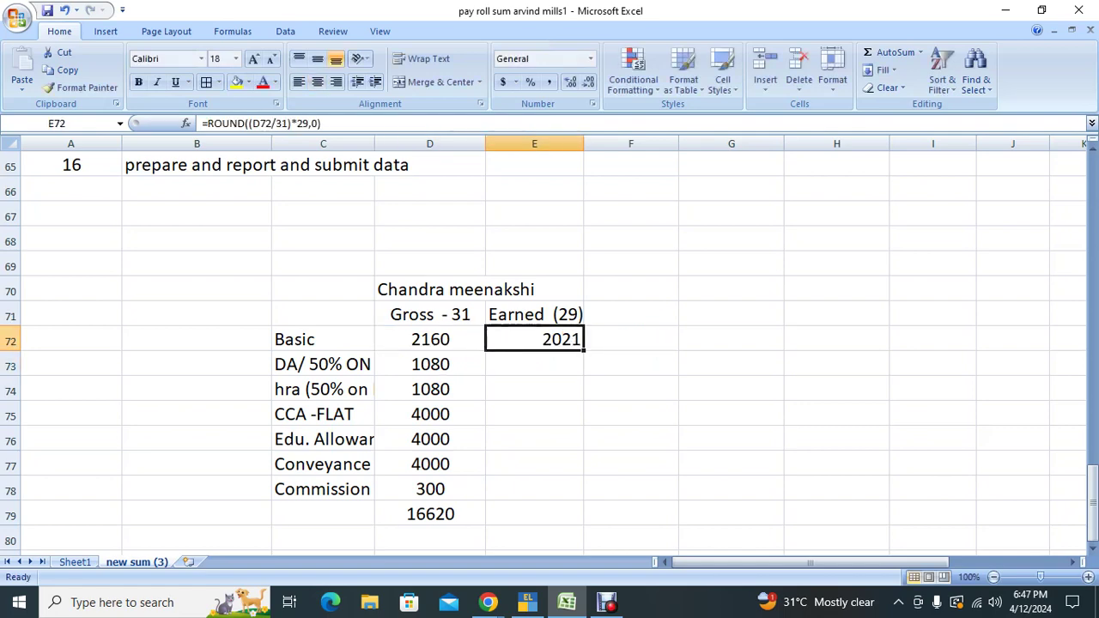
pyautogui.click(534, 364)
# Step: Set the earned DA in E73 to 1011
pyautogui.click(429, 364)
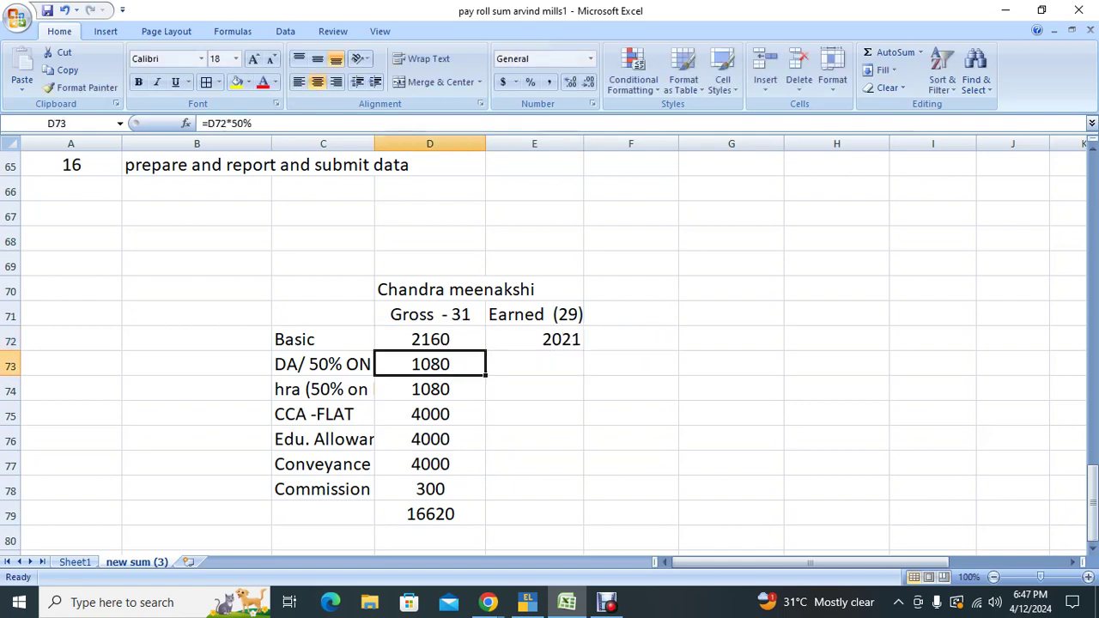
pyautogui.hotkey('ctrl', 'c')
pyautogui.click(535, 364)
pyautogui.hotkey('ctrl', 'v')
pyautogui.press('Return')
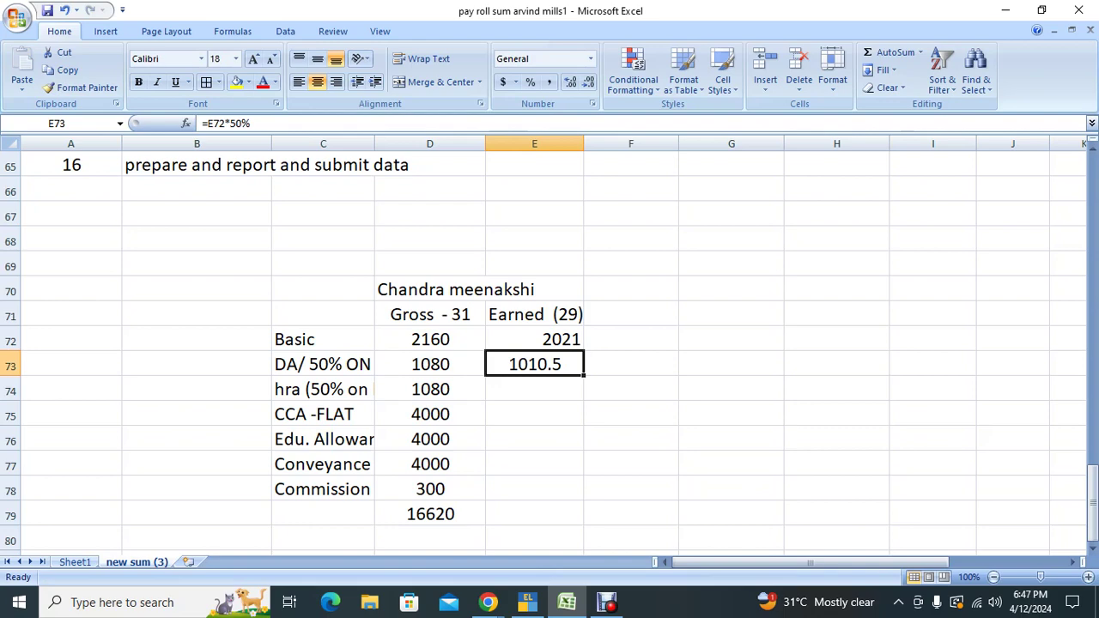
pyautogui.write('11')
pyautogui.press('Escape')
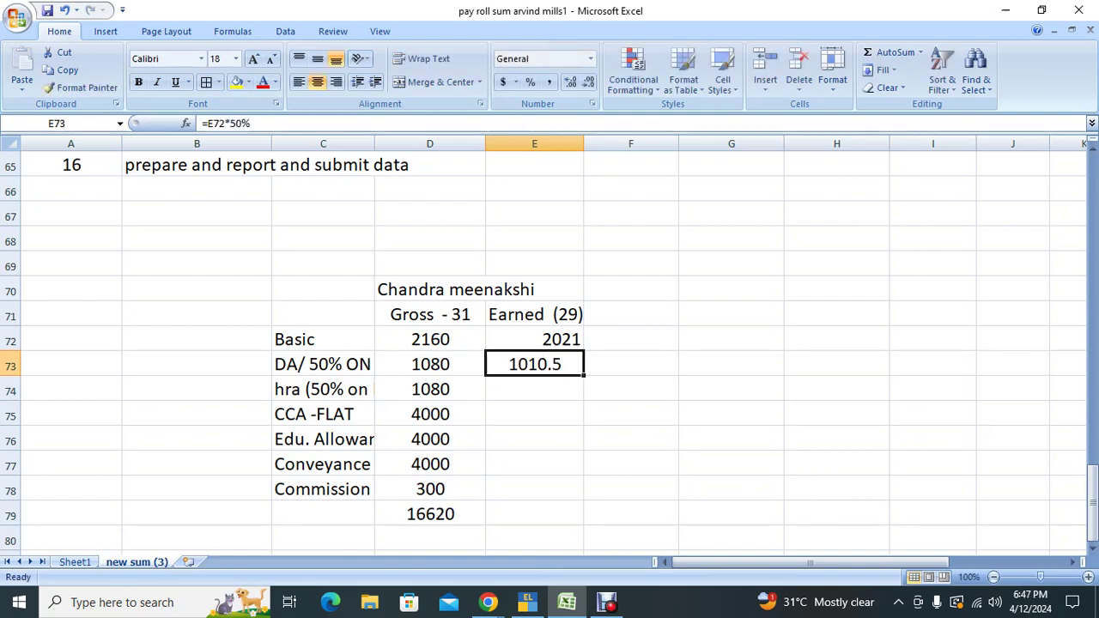
pyautogui.write('1011')
pyautogui.press('Return')
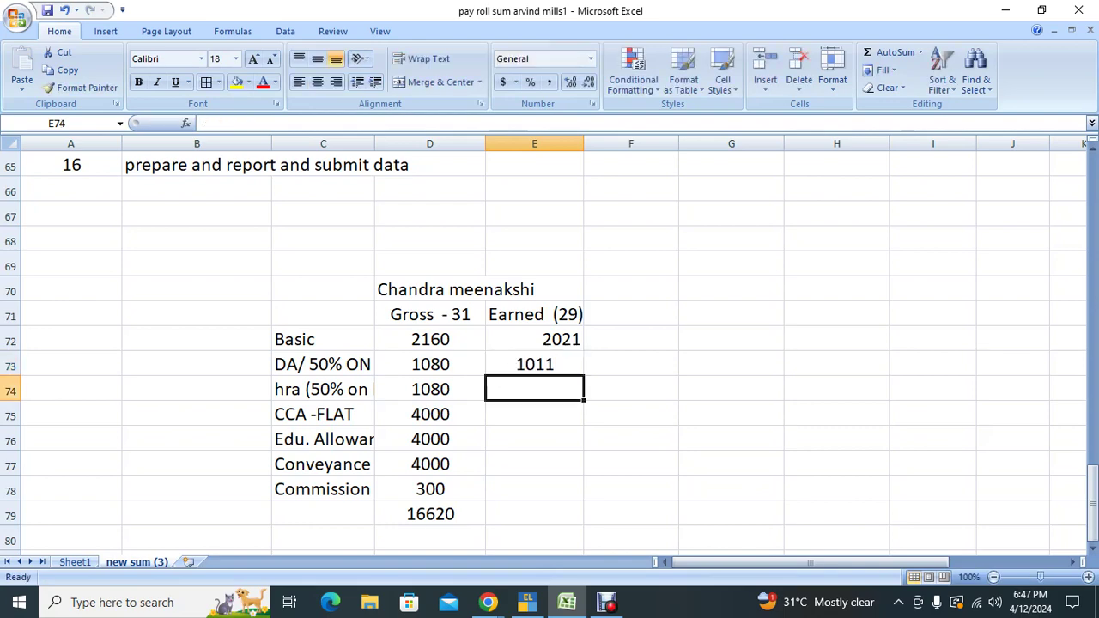
# Step: Enter earned HRA as =E73, and earned CCA and education allowance as 4000 each
pyautogui.write('=E73')
pyautogui.press('Return')
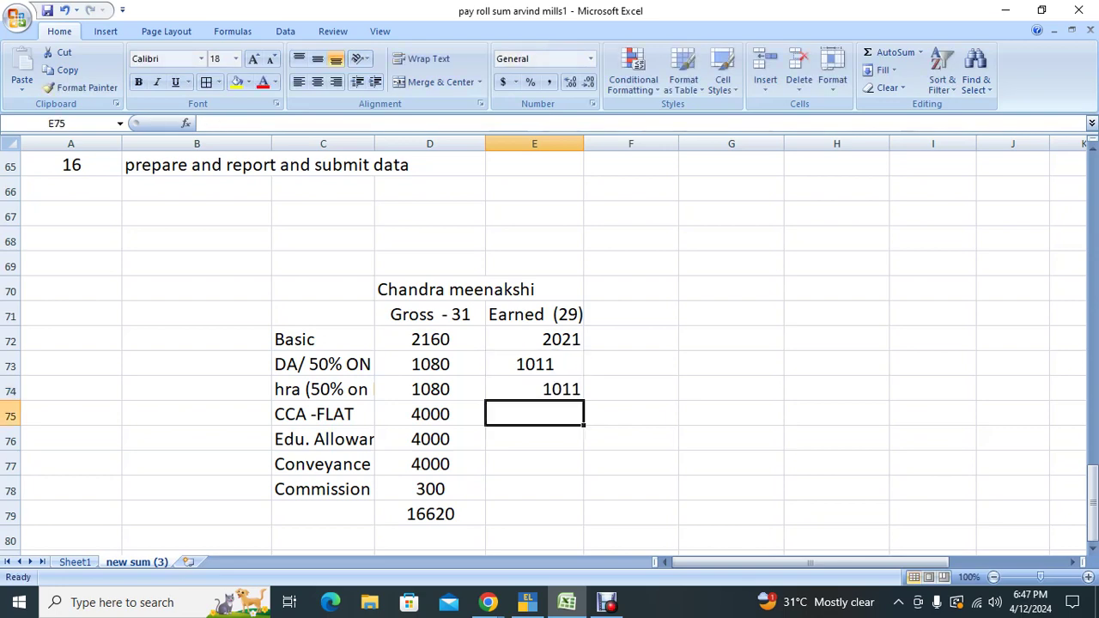
pyautogui.write('4000')
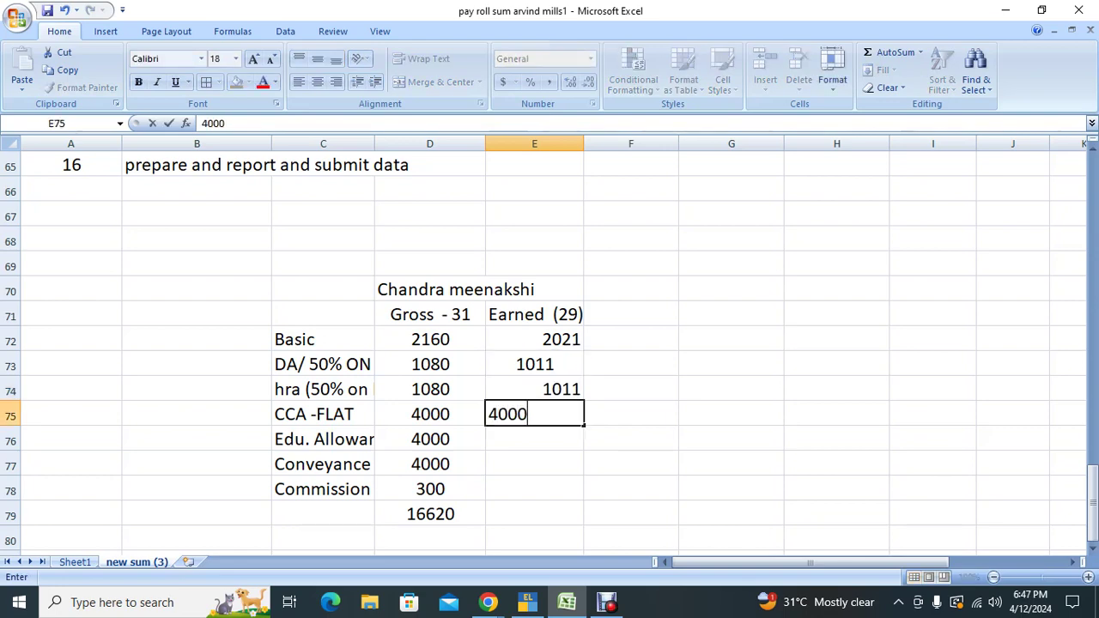
pyautogui.press('Return')
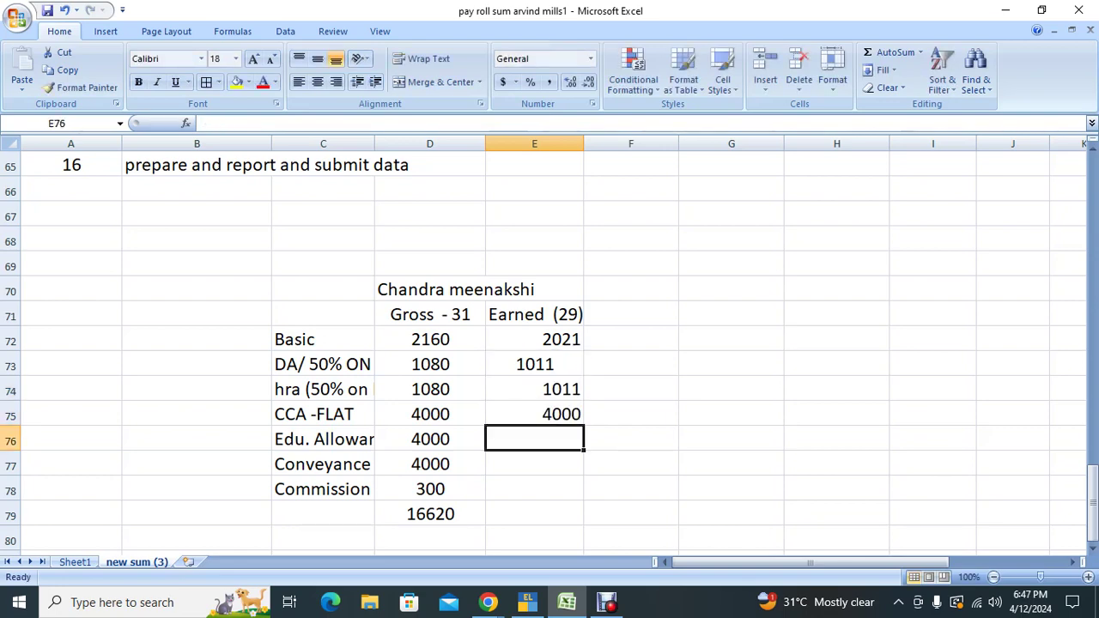
pyautogui.write('4000')
pyautogui.press('Return')
# Step: Re-enter 1011 in E73 and right-align it
pyautogui.click(534, 389)
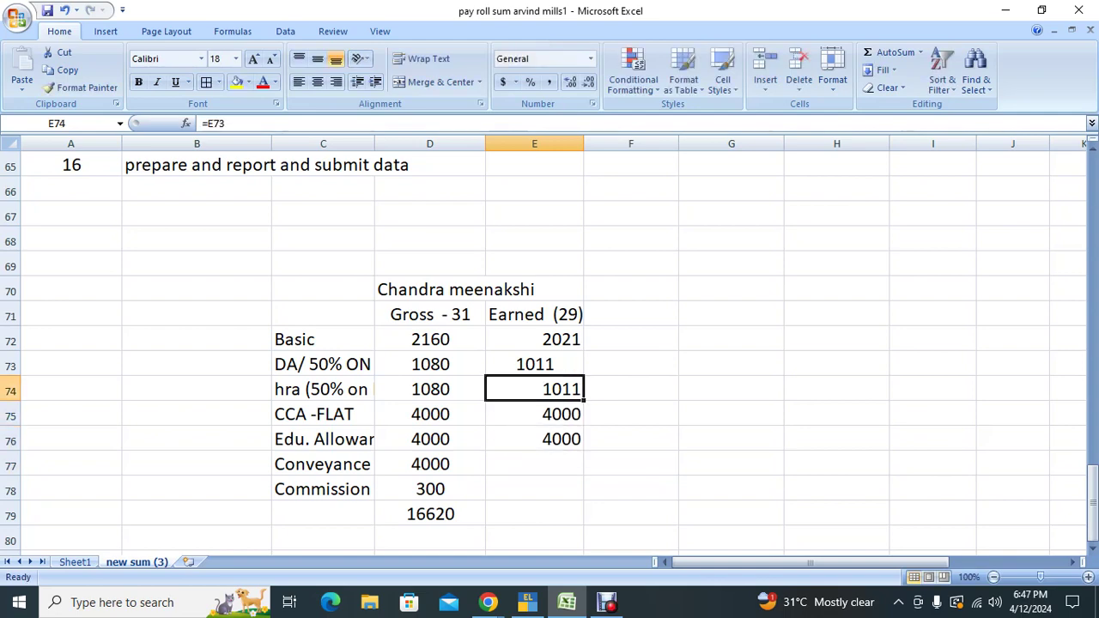
pyautogui.click(535, 364)
pyautogui.write('1011')
pyautogui.press('Return')
pyautogui.click(535, 364)
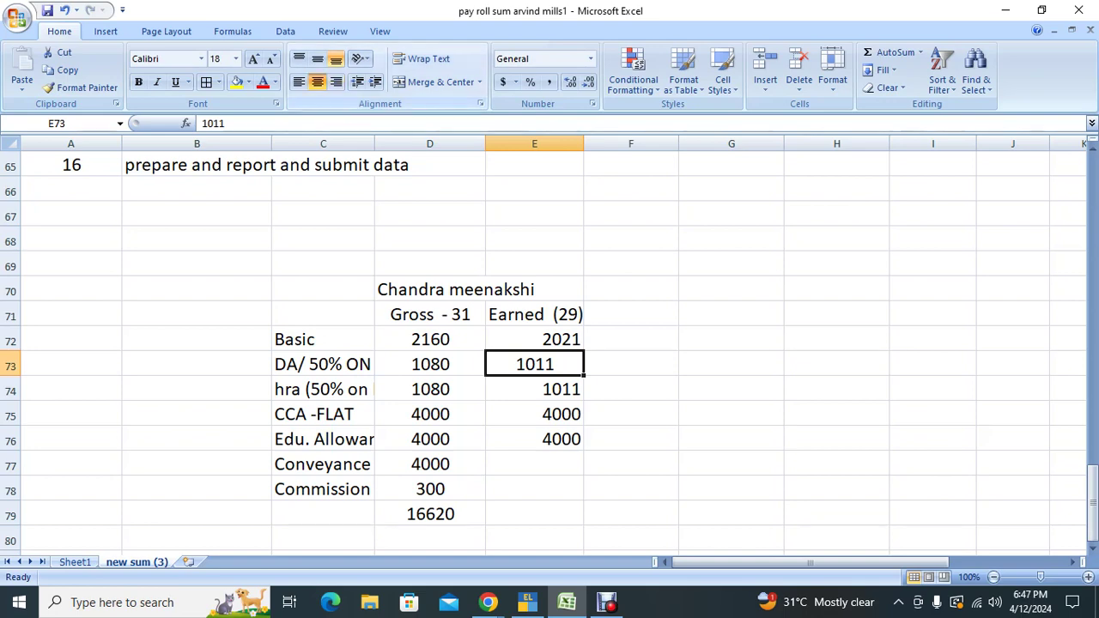
pyautogui.click(336, 81)
# Step: Try a 29-of-31-days ROUND formula for the earned Conveyance in E77
pyautogui.click(534, 464)
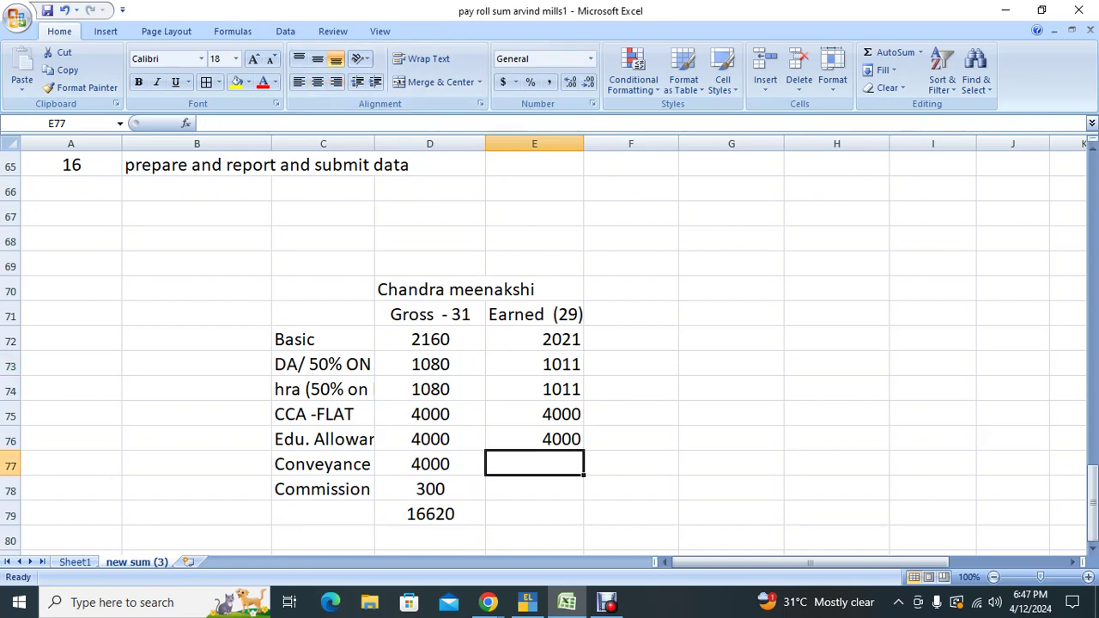
pyautogui.press('Left')
pyautogui.press('Left')
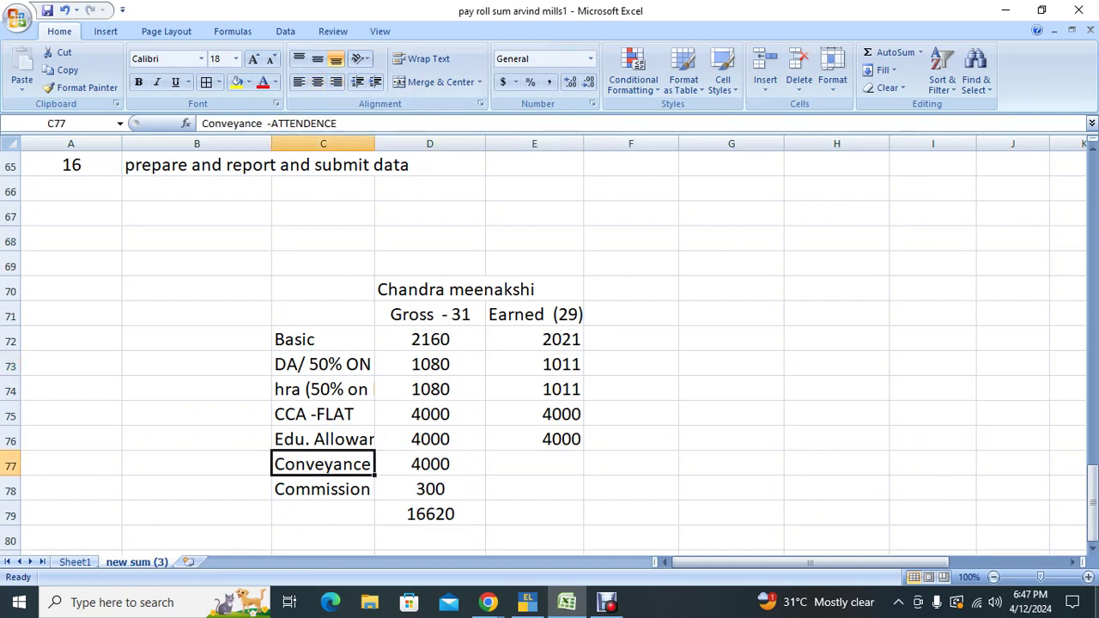
pyautogui.press('Right')
pyautogui.press('Right')
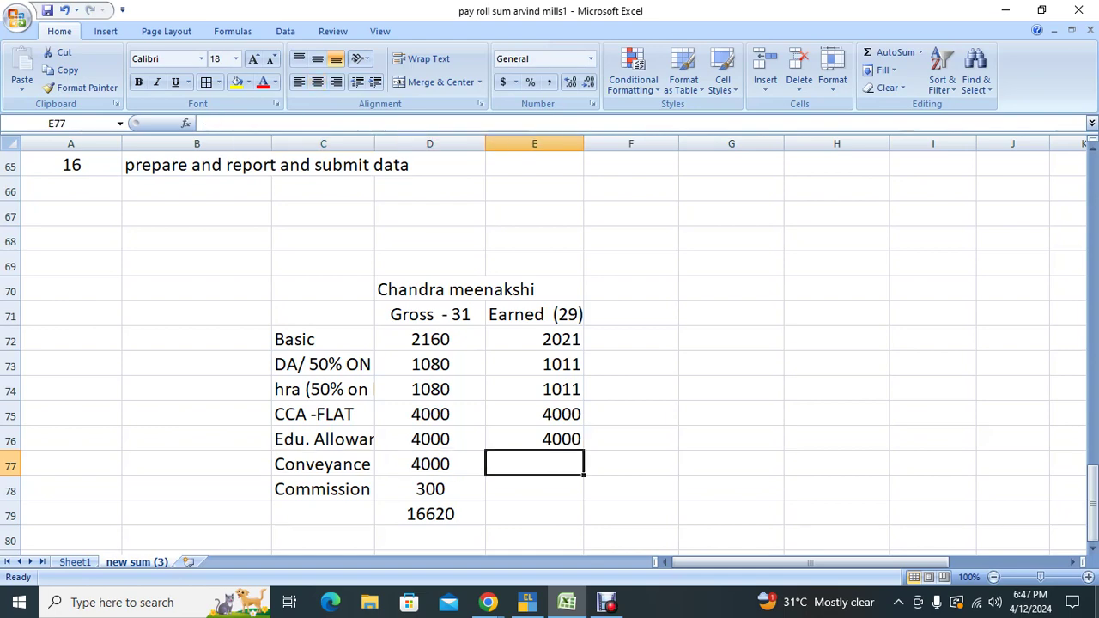
pyautogui.write('=round((')
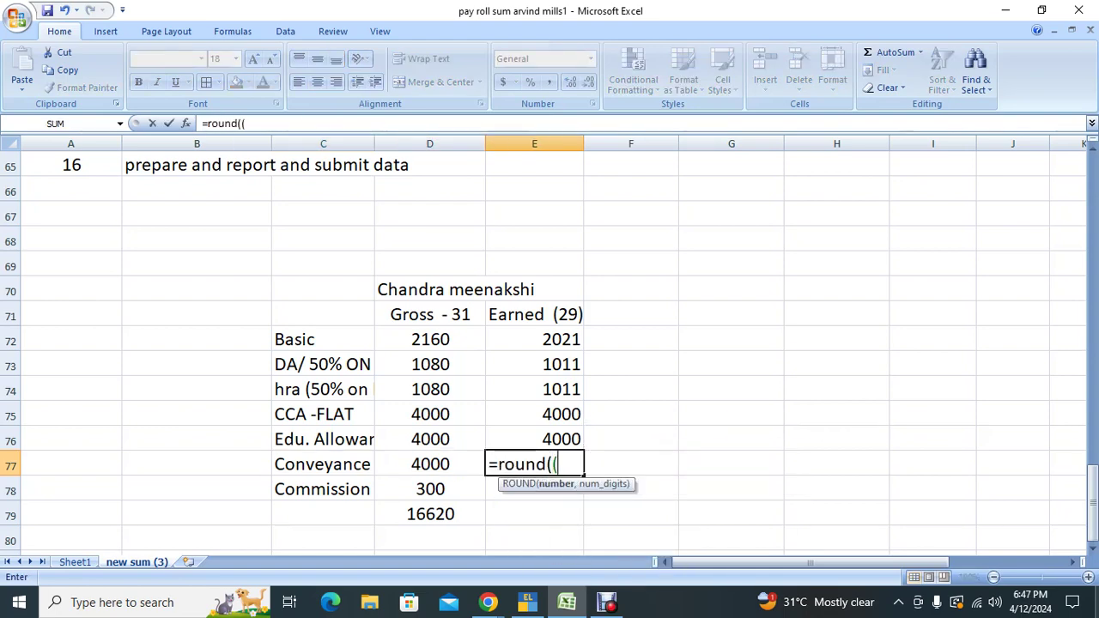
pyautogui.press('Left')
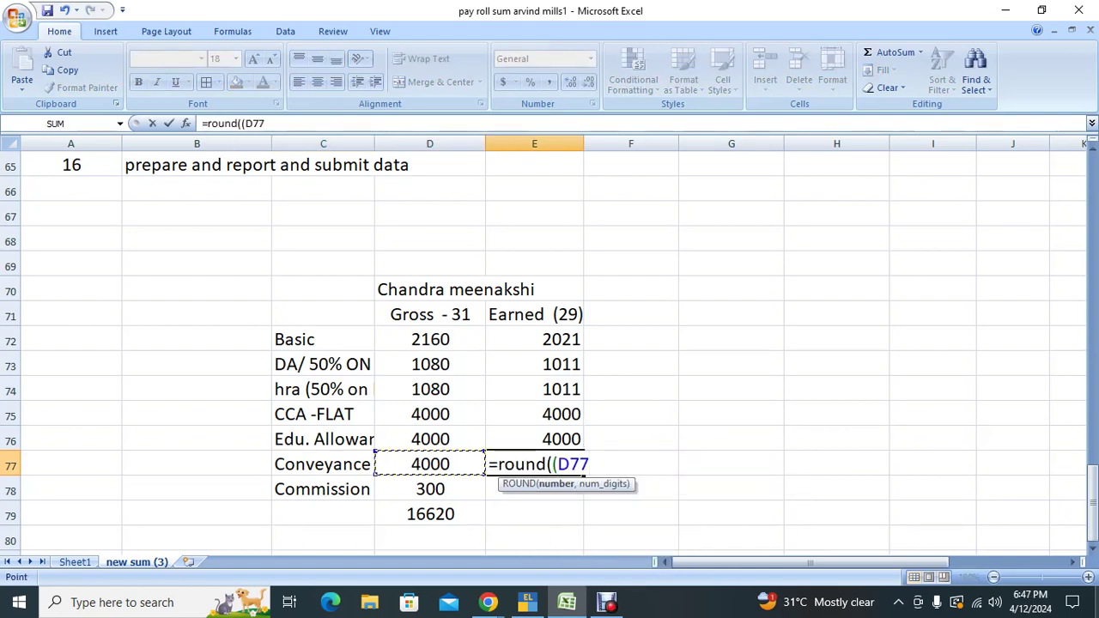
pyautogui.write('/31)*')
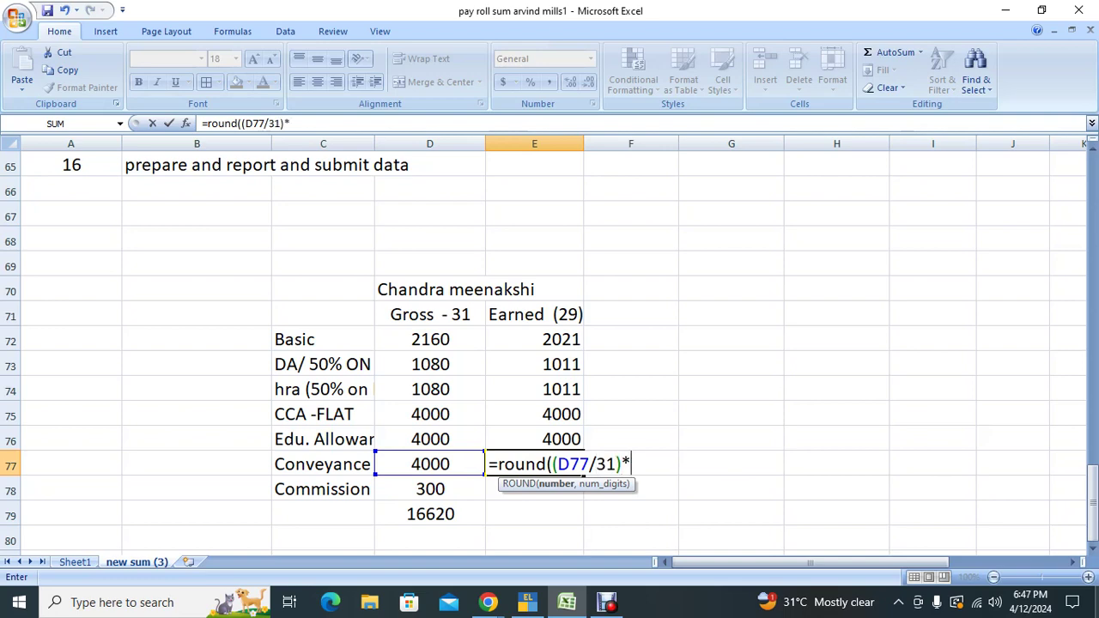
pyautogui.write('29,0)')
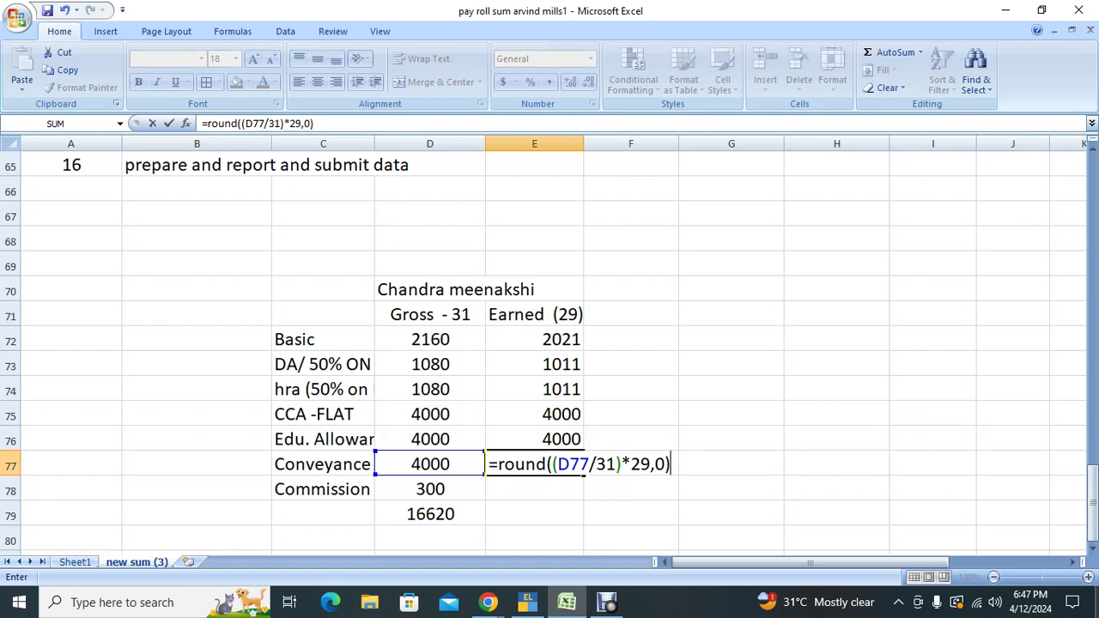
pyautogui.press('Return')
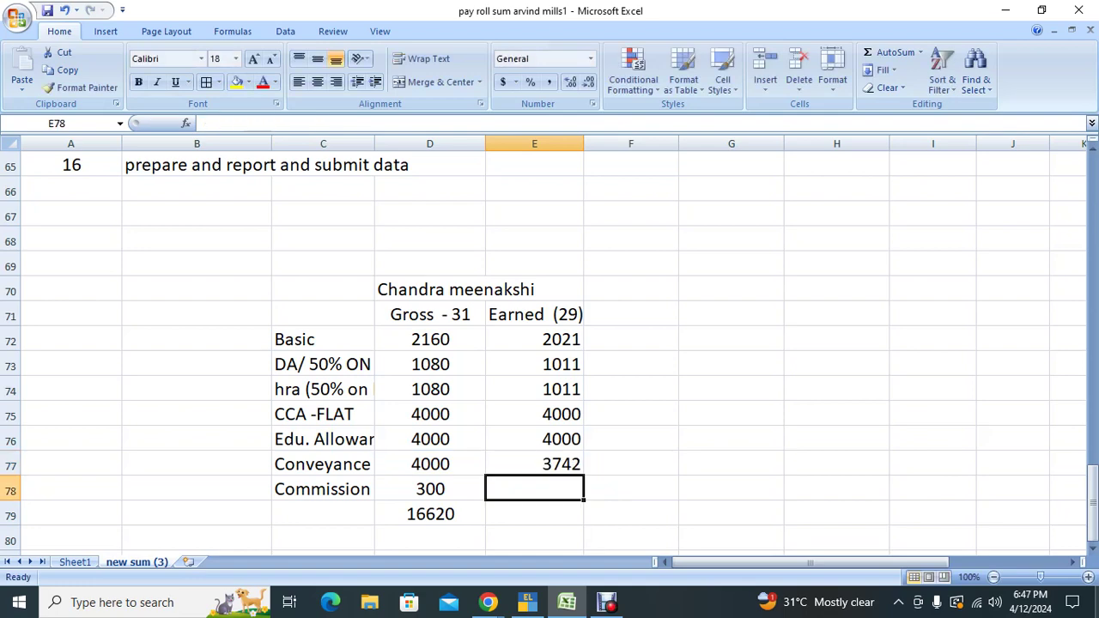
pyautogui.click(534, 464)
# Step: Overwrite E77 with 3742, enter 300 for Commission, and AutoSum the Earned column
pyautogui.write('3742')
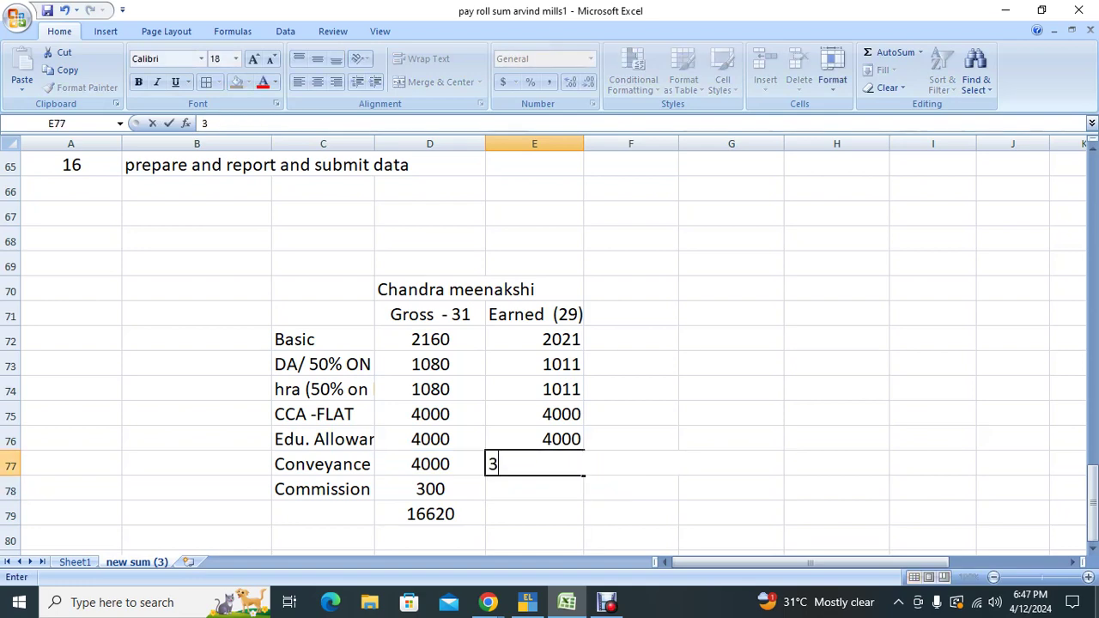
pyautogui.press('Return')
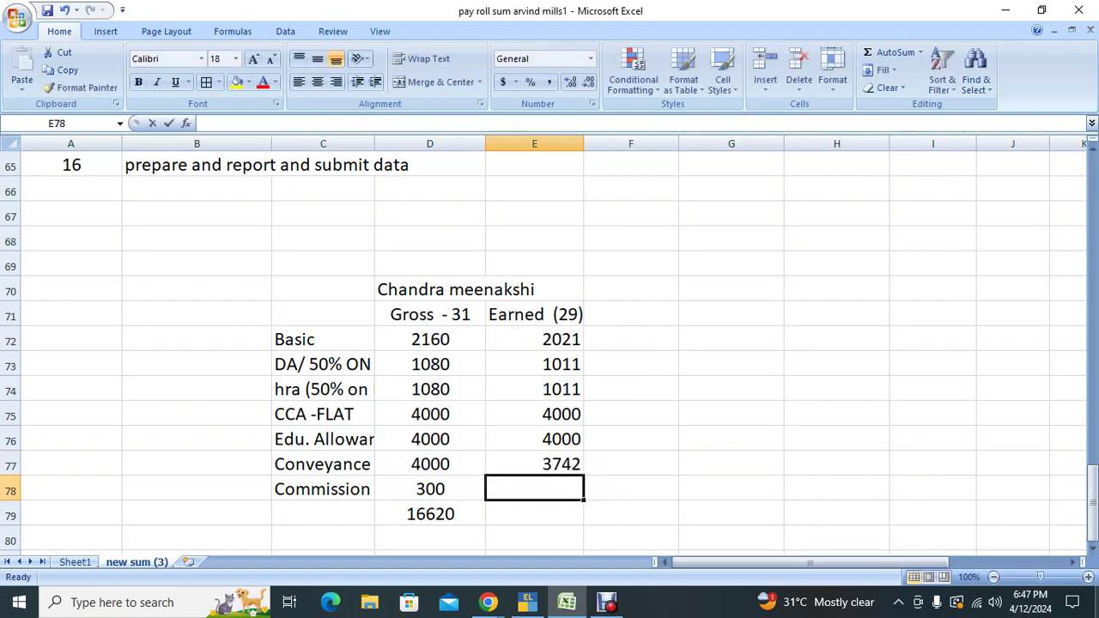
pyautogui.write('300')
pyautogui.press('Return')
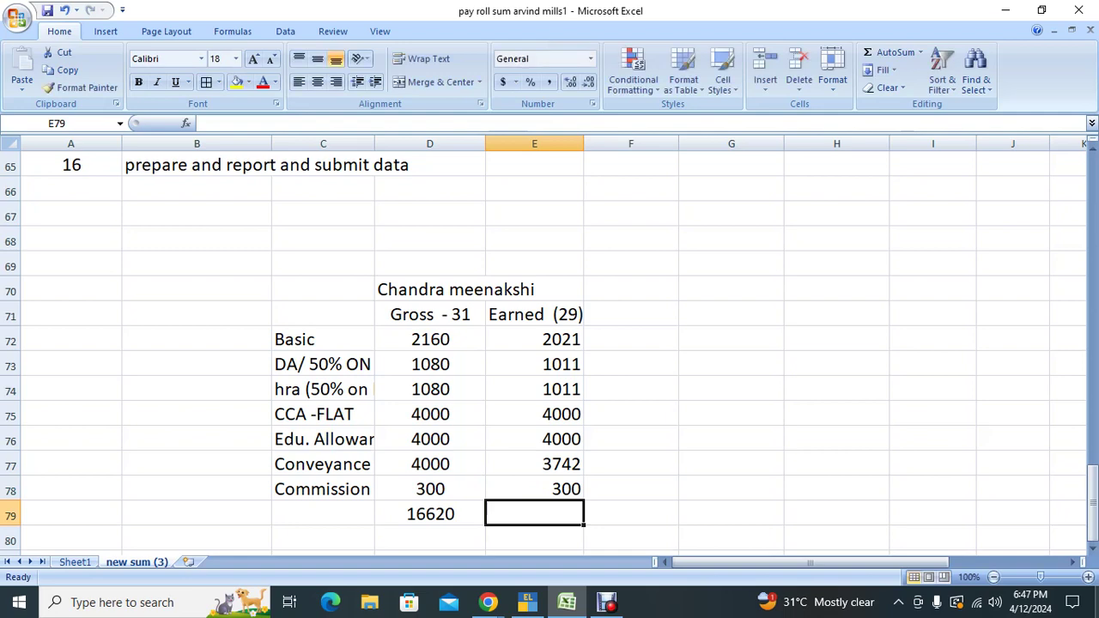
pyautogui.hotkey('alt', '=')
pyautogui.hotkey('alt', '=')
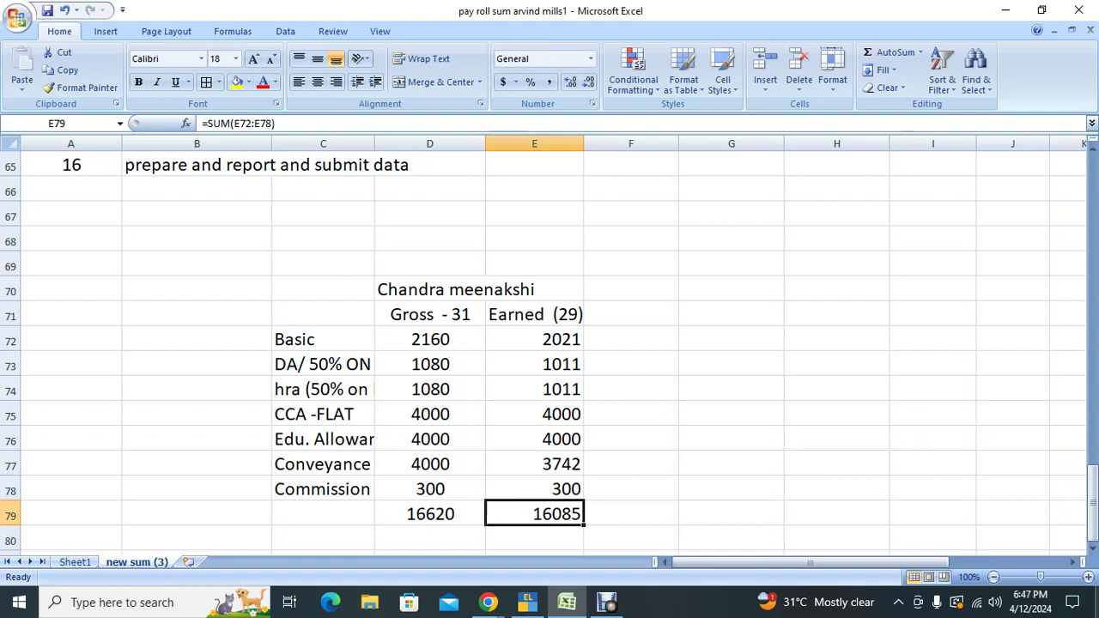
# Step: Type the labels 'Less: Ded' and 'Es' in the row below the totals
pyautogui.press('Down')
pyautogui.press('Left')
pyautogui.press('Left')
pyautogui.press('Left')
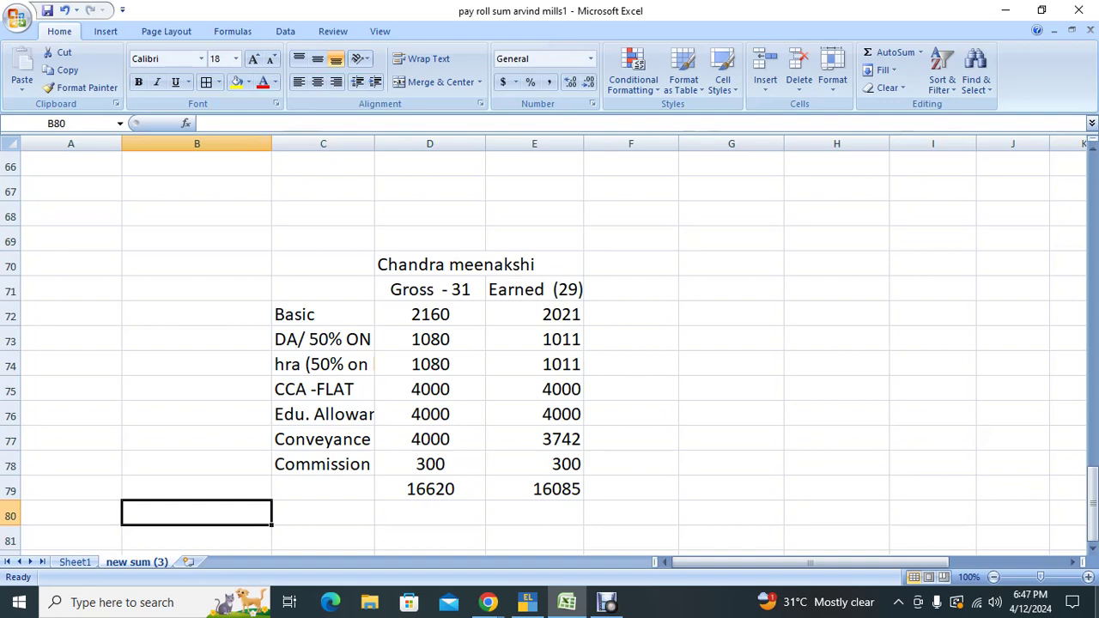
pyautogui.write('Less: ')
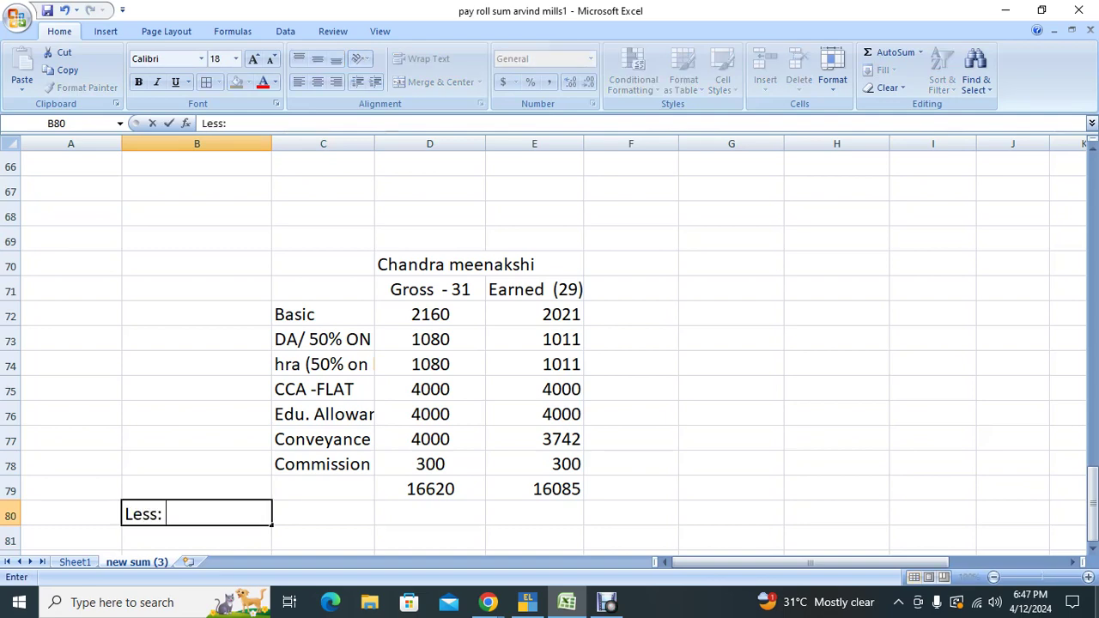
pyautogui.write('Ded.')
pyautogui.press('Right')
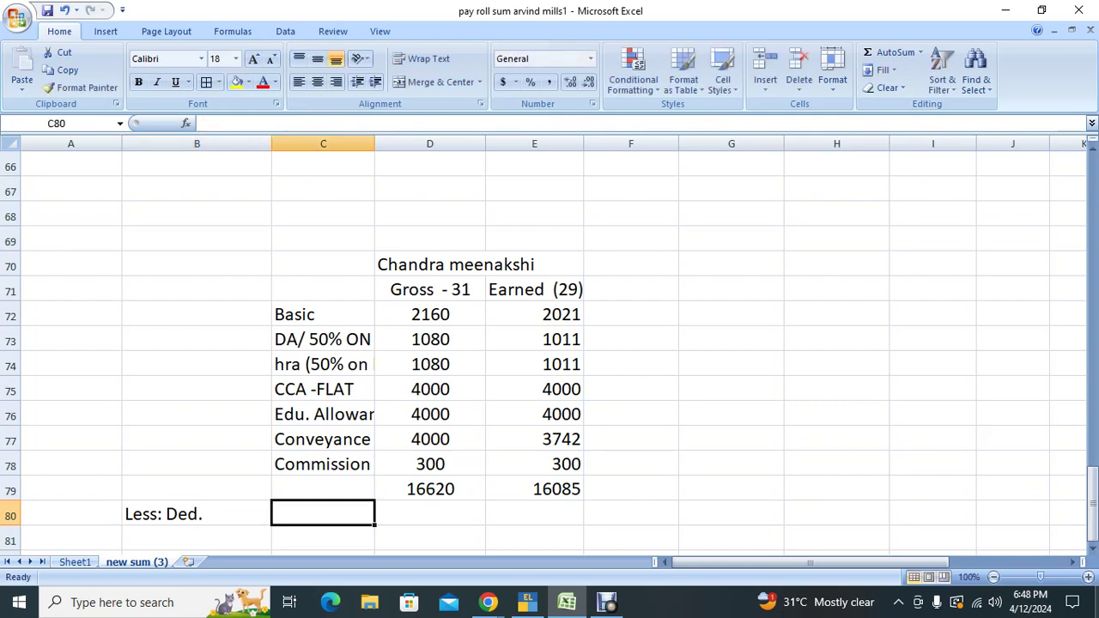
pyautogui.write('Esi')
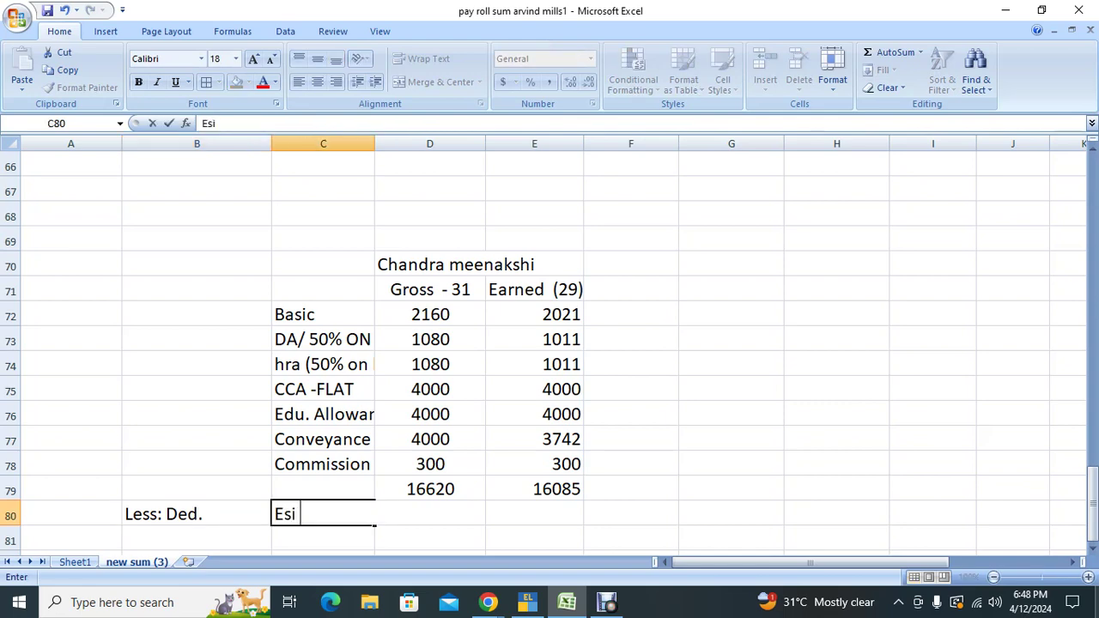
pyautogui.press('Return')
# Step: Move both deduction labels one column to the left
pyautogui.press('Up')
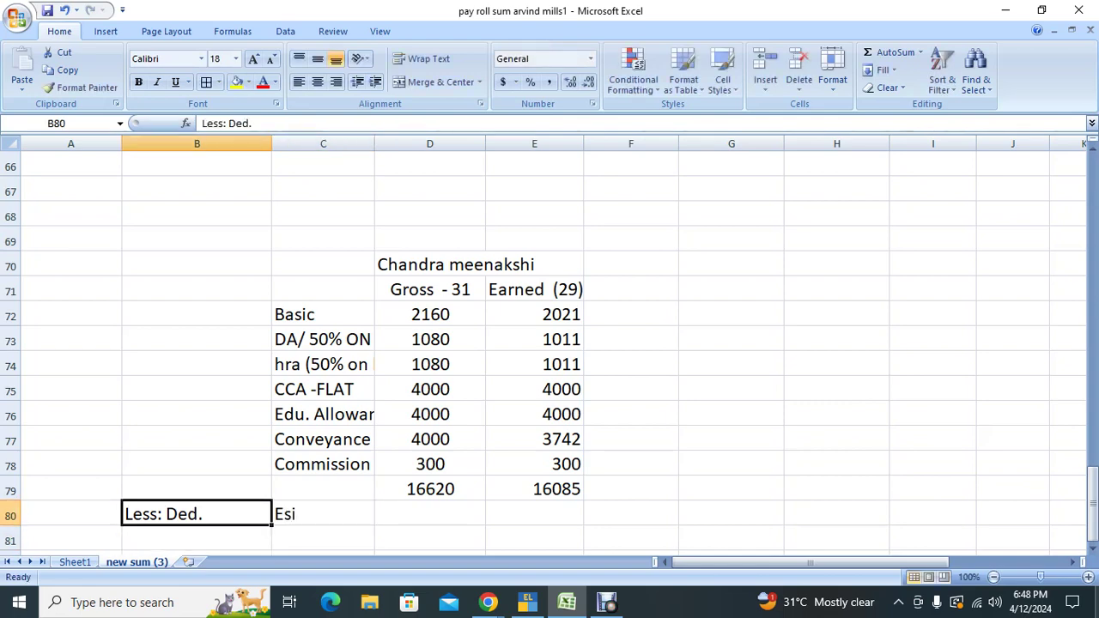
pyautogui.hotkey('shift', 'Right')
pyautogui.hotkey('ctrl', 'c')
pyautogui.press('Left')
pyautogui.hotkey('ctrl', 'v')
# Step: Extend the Esi label to 'Esi @ .75%'
pyautogui.press('Right')
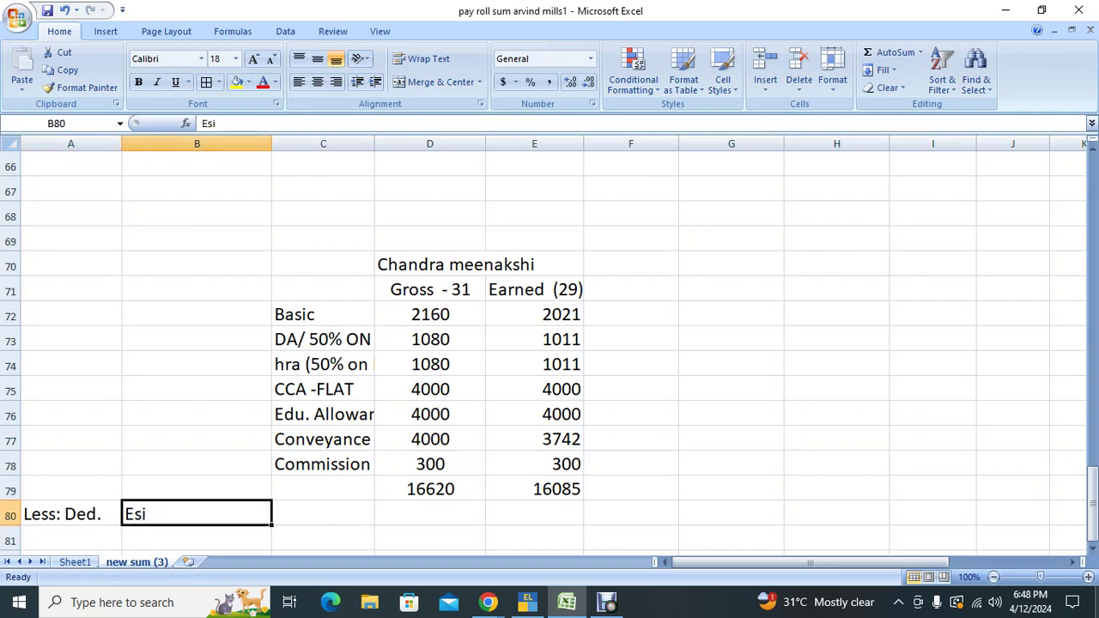
pyautogui.press('Right')
pyautogui.press('Left')
pyautogui.press('F2')
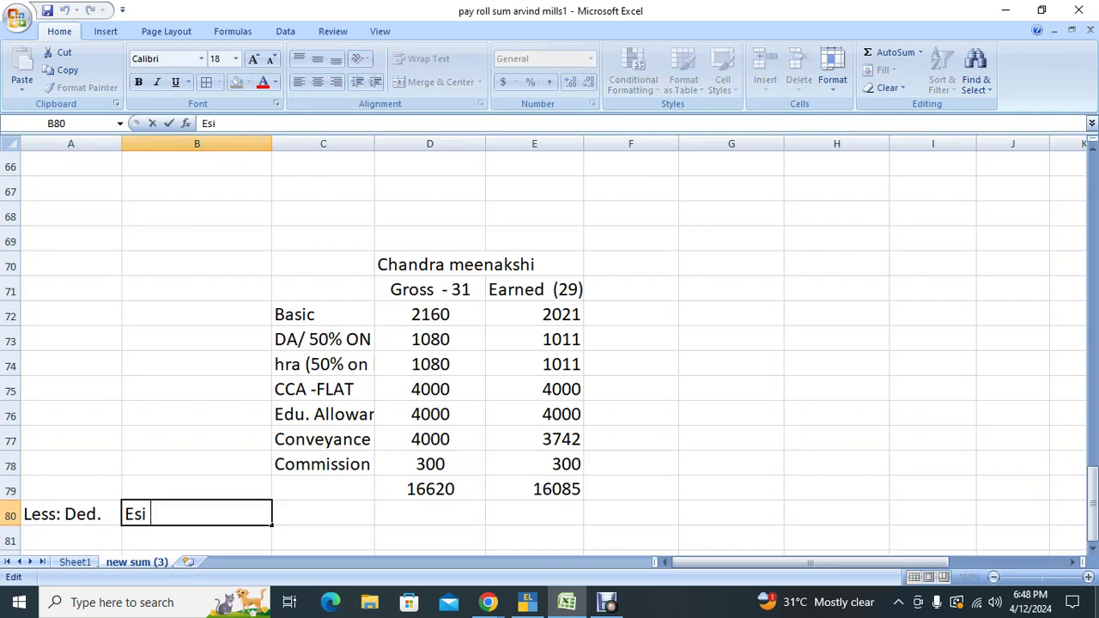
pyautogui.write('@ .75%')
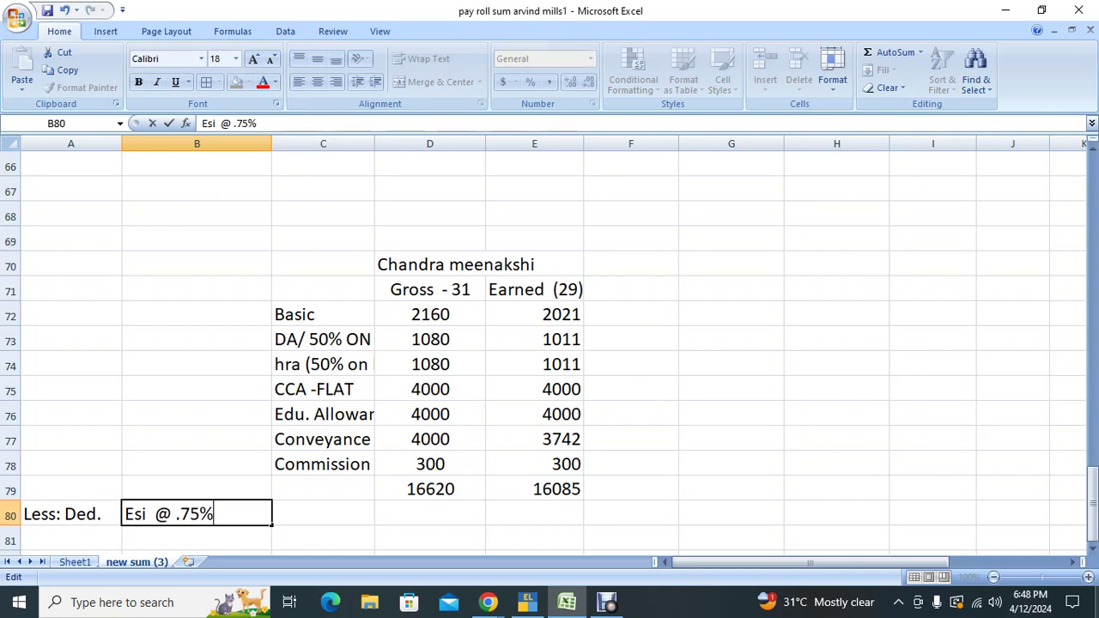
pyautogui.press('Tab')
pyautogui.press('Right')
pyautogui.press('Right')
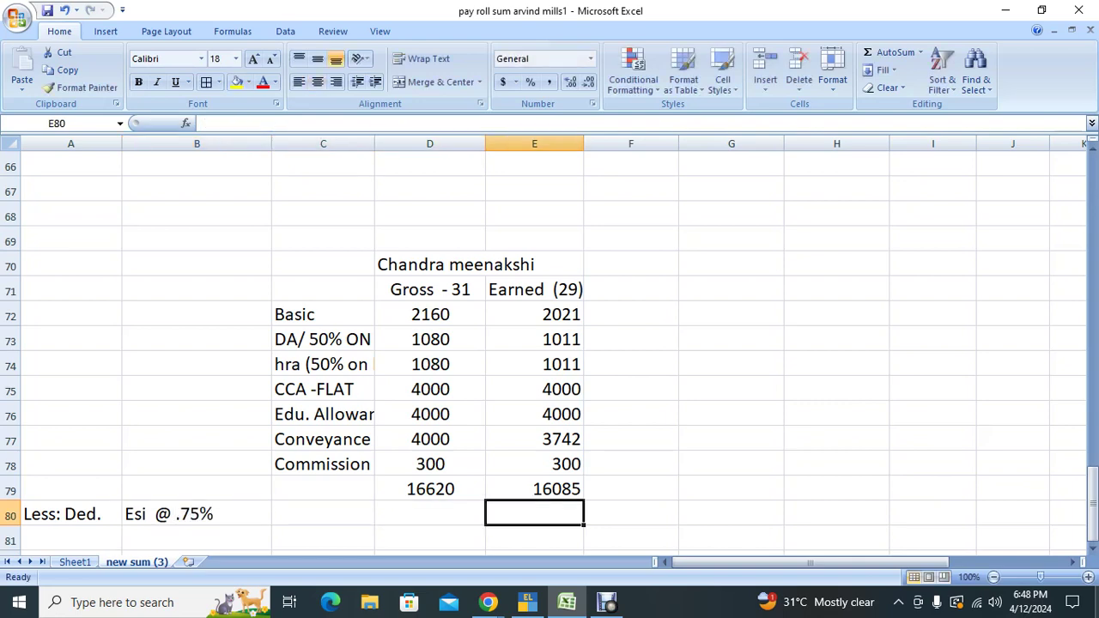
# Step: Enter =ROUND((E79*0.75%),0) as the ESI deduction, giving 121
pyautogui.press('Up')
pyautogui.press('Down')
pyautogui.press('Left')
pyautogui.press('Left')
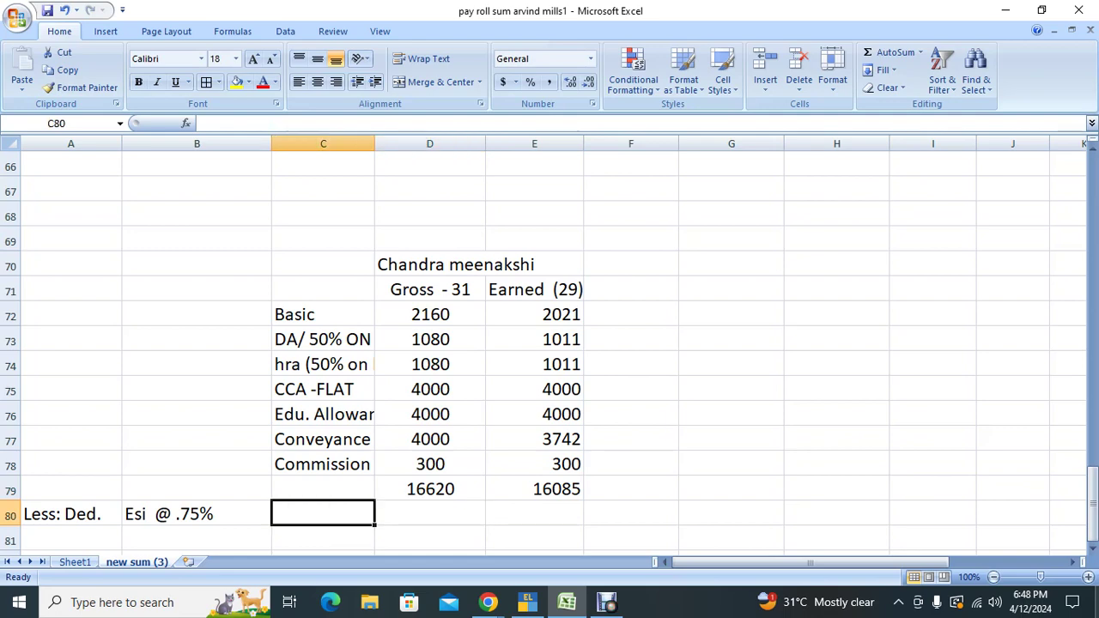
pyautogui.write('=round((')
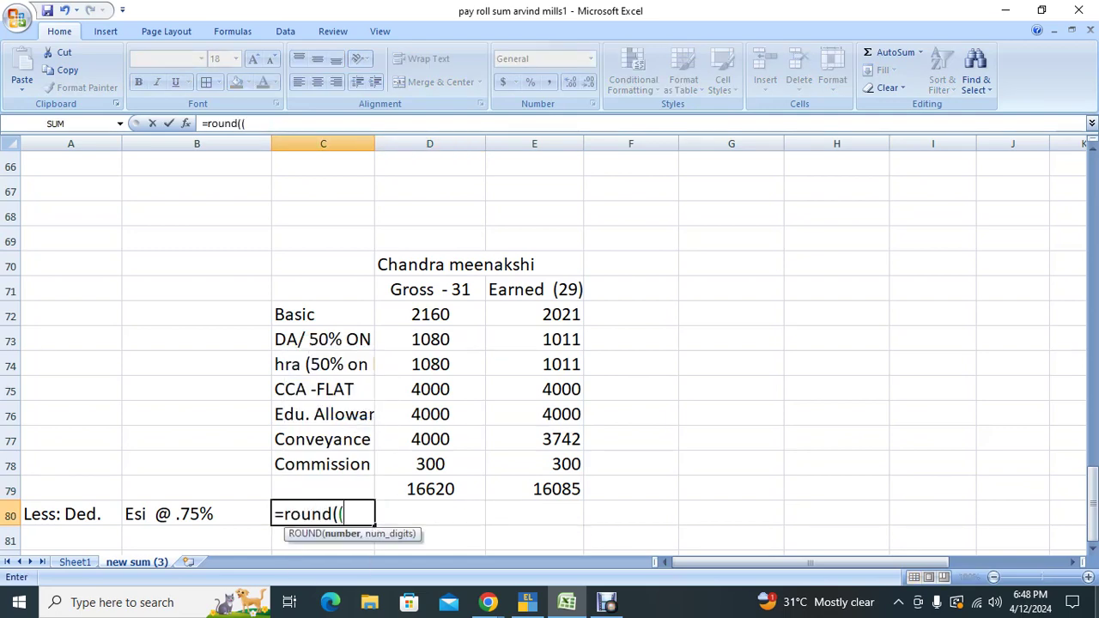
pyautogui.press('Right')
pyautogui.press('Right')
pyautogui.press('Up')
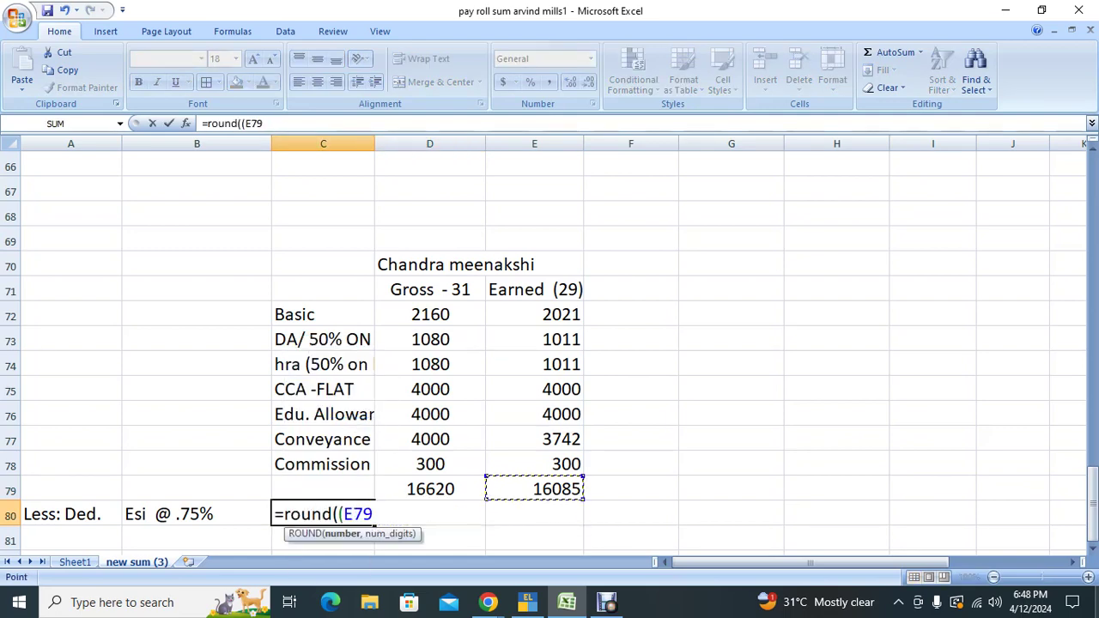
pyautogui.write('*0.75%)')
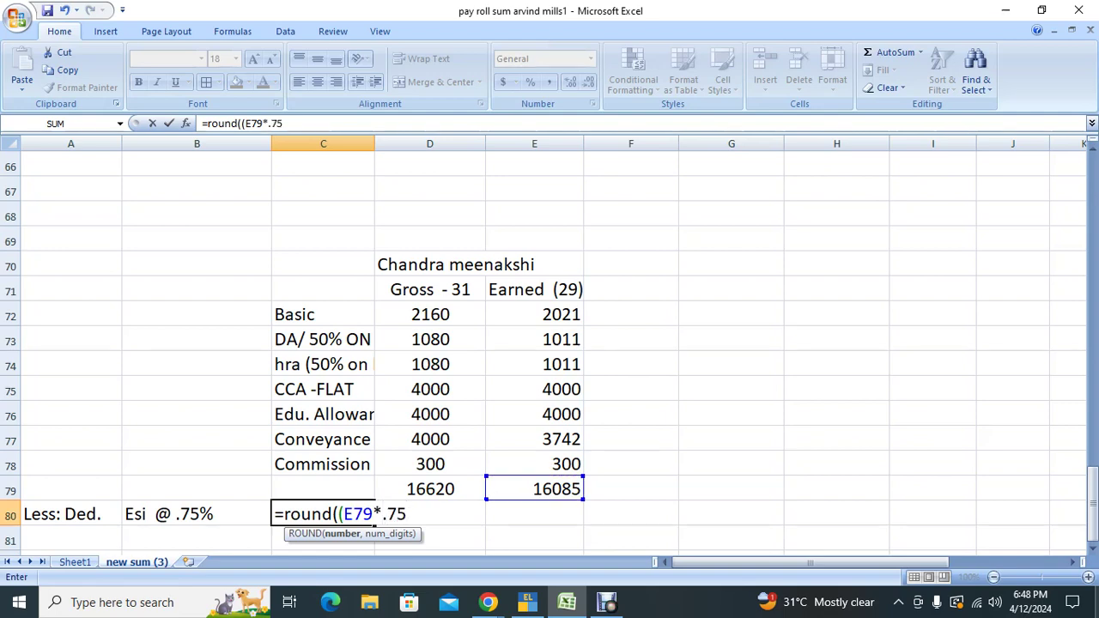
pyautogui.write(',0')
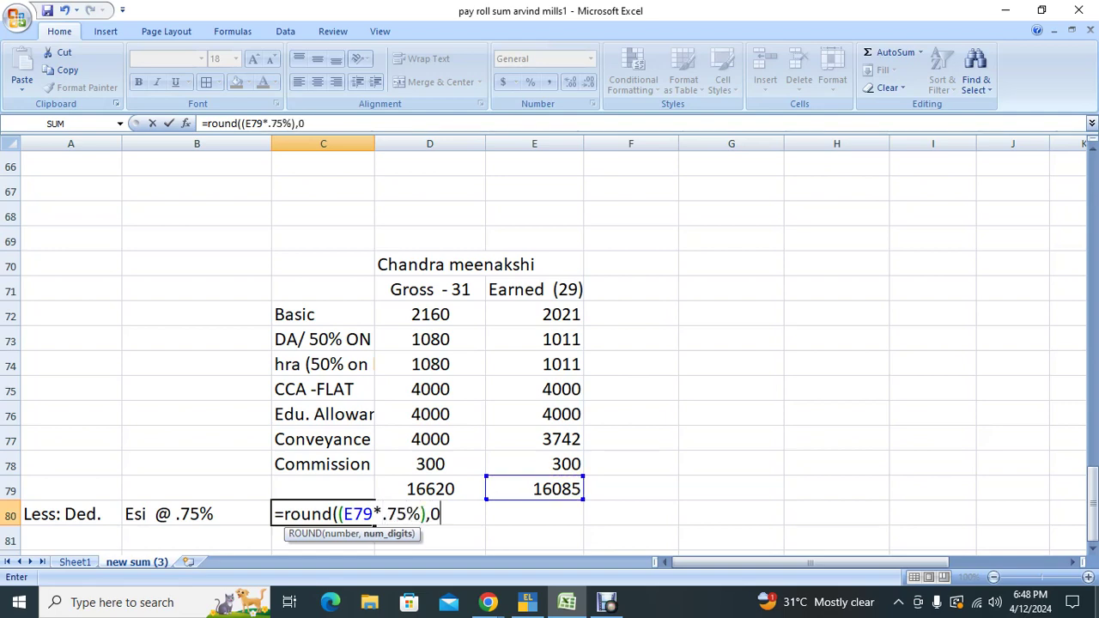
pyautogui.write(')')
pyautogui.press('Return')
pyautogui.press('Up')
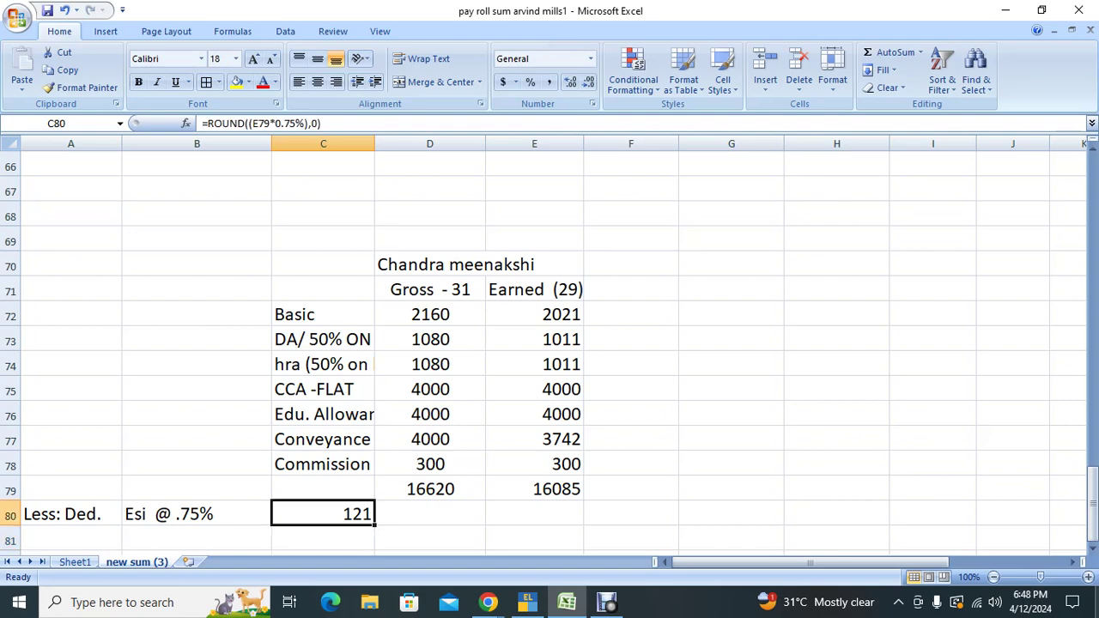
# Step: Add the label 'PF @ 12% ON BASIC' on the next deduction row
pyautogui.press('Left')
pyautogui.press('Left')
pyautogui.press('Down')
pyautogui.press('Right')
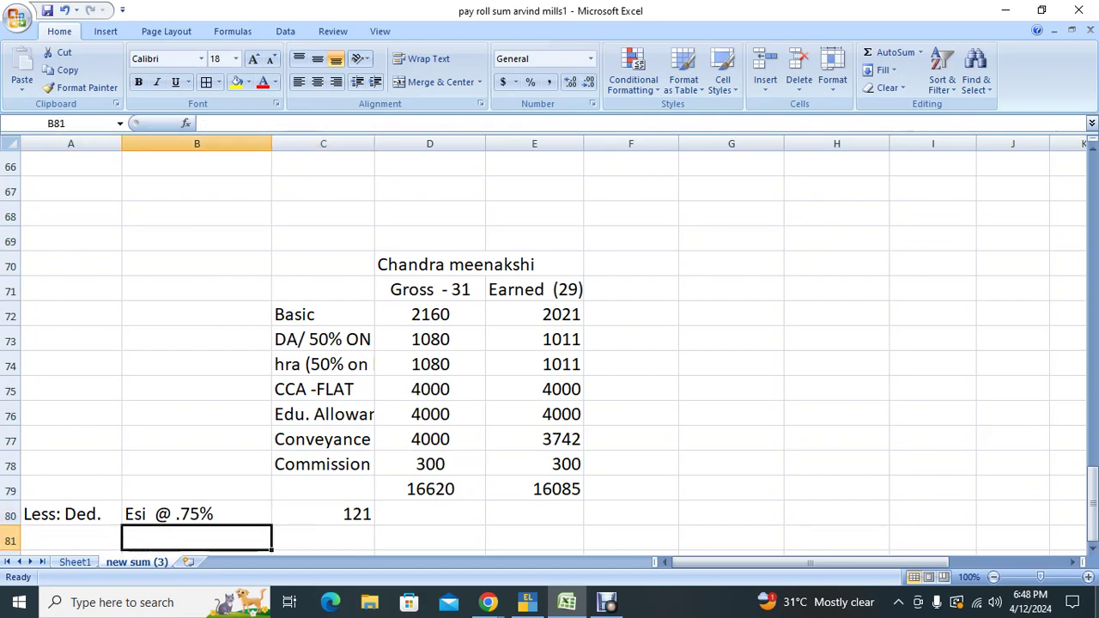
pyautogui.write('PF @')
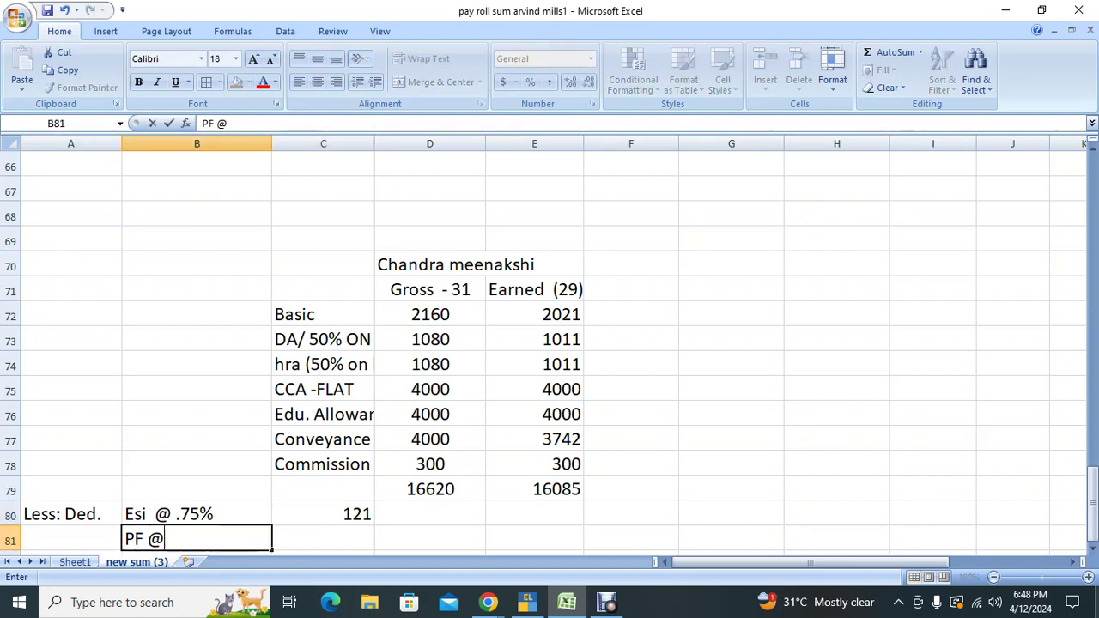
pyautogui.write(' 12%')
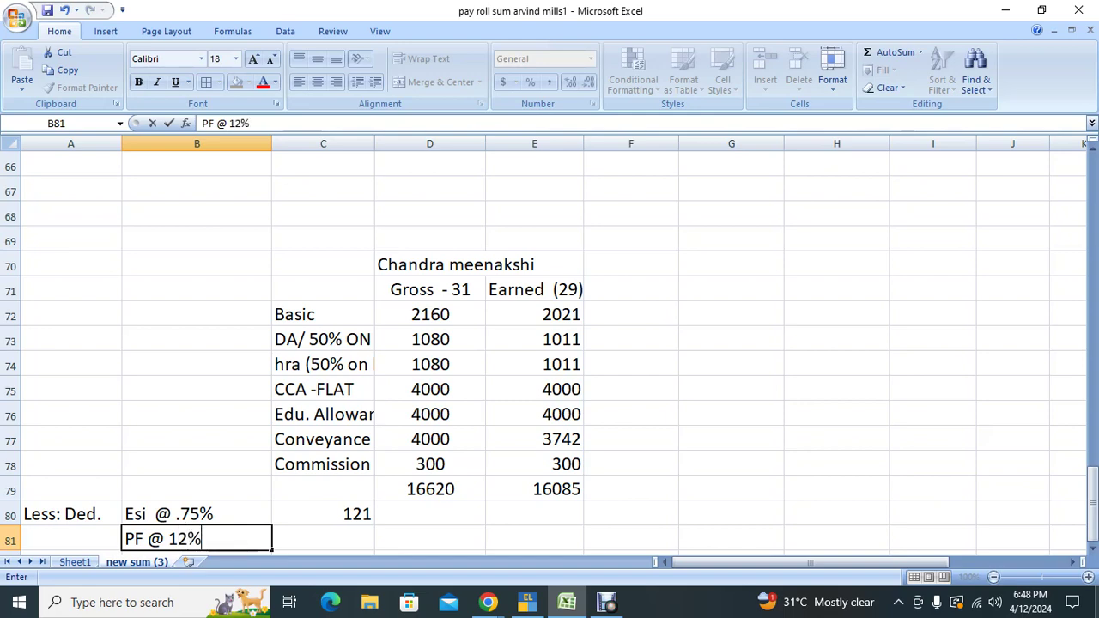
pyautogui.write(' ON BASIC')
pyautogui.press('Return')
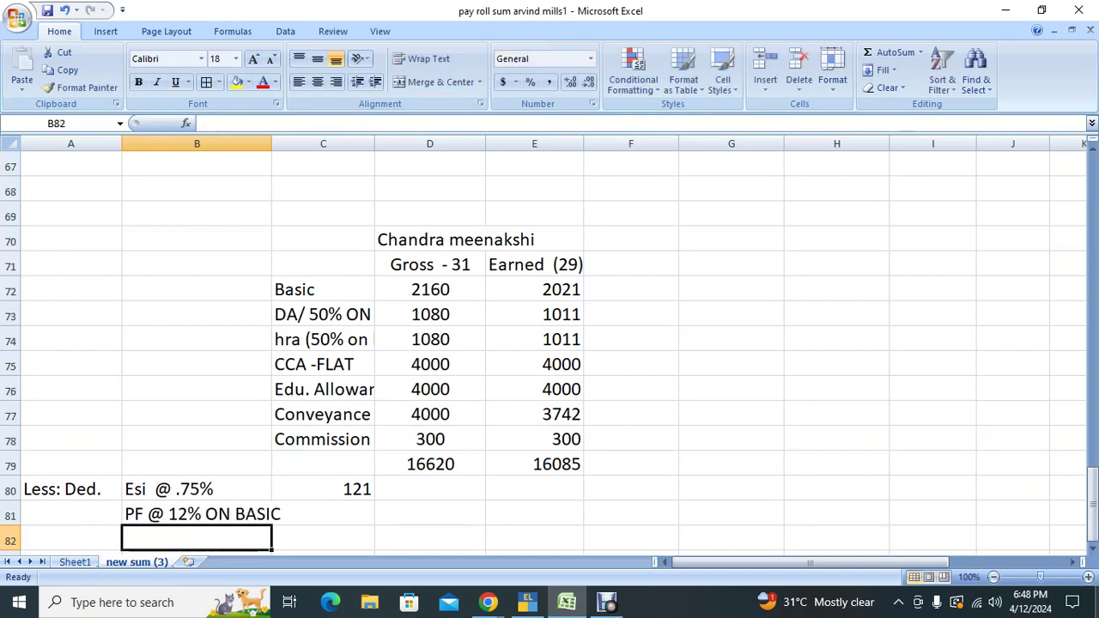
# Step: Extend the Esi label to end with 'ON GROSS'
pyautogui.press('Up')
pyautogui.press('Up')
pyautogui.press('F2')
pyautogui.write('O')
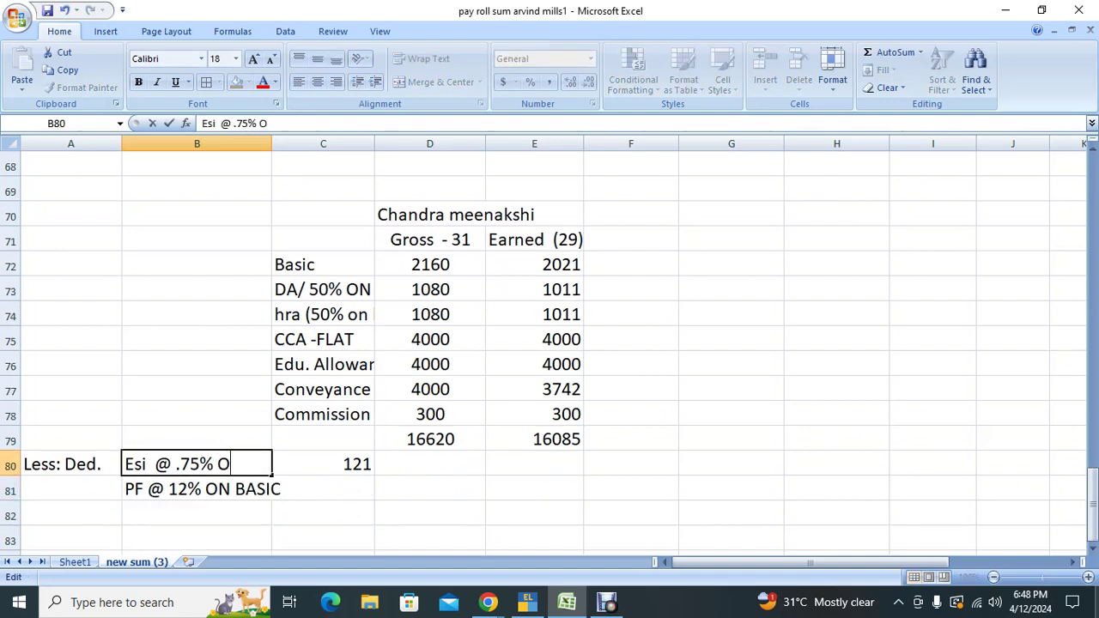
pyautogui.write('N GROS')
pyautogui.press('BackSpace')
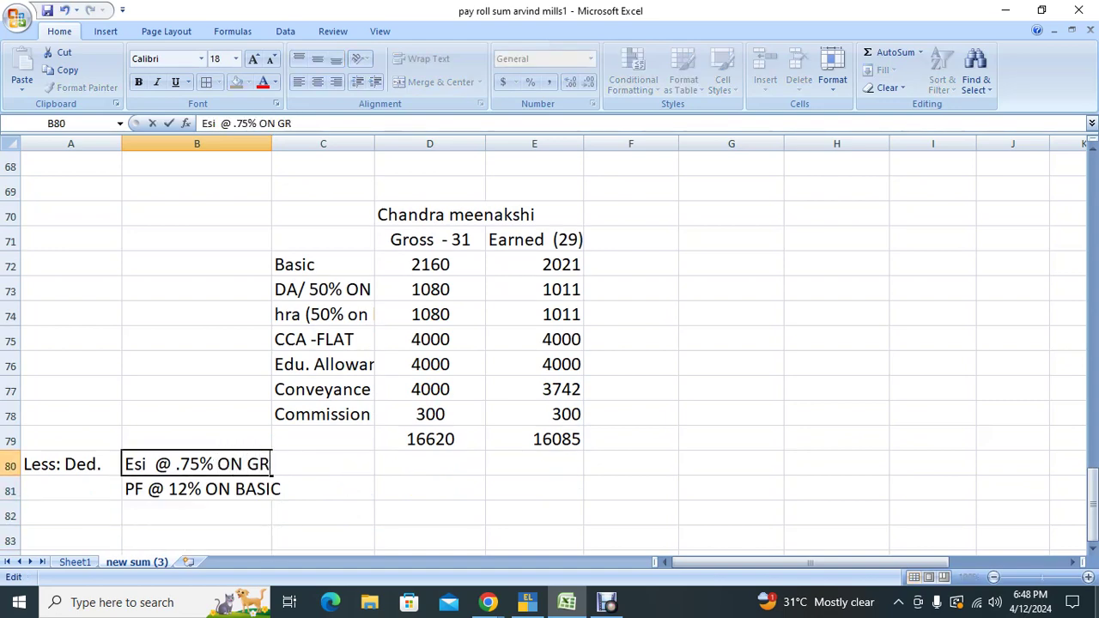
pyautogui.write('OSS')
pyautogui.press('Return')
pyautogui.press('Up')
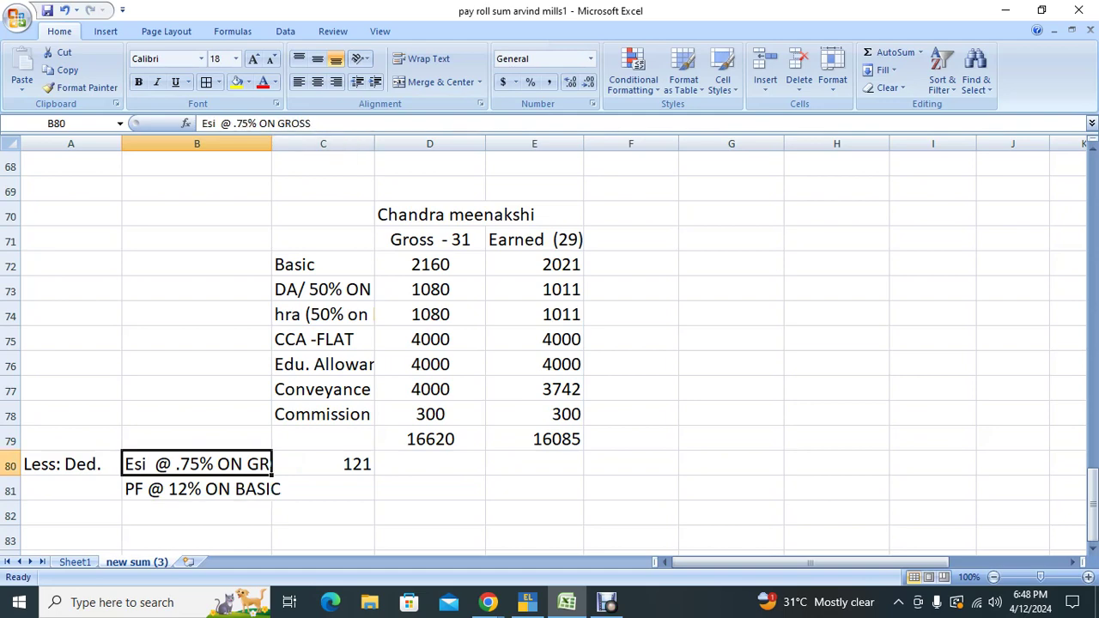
# Step: Widen column B to fit the ESI label, then try a PF formula in C81 and discard it after an error
pyautogui.moveTo(271, 143); pyautogui.dragTo(321, 143)
pyautogui.click(373, 489)
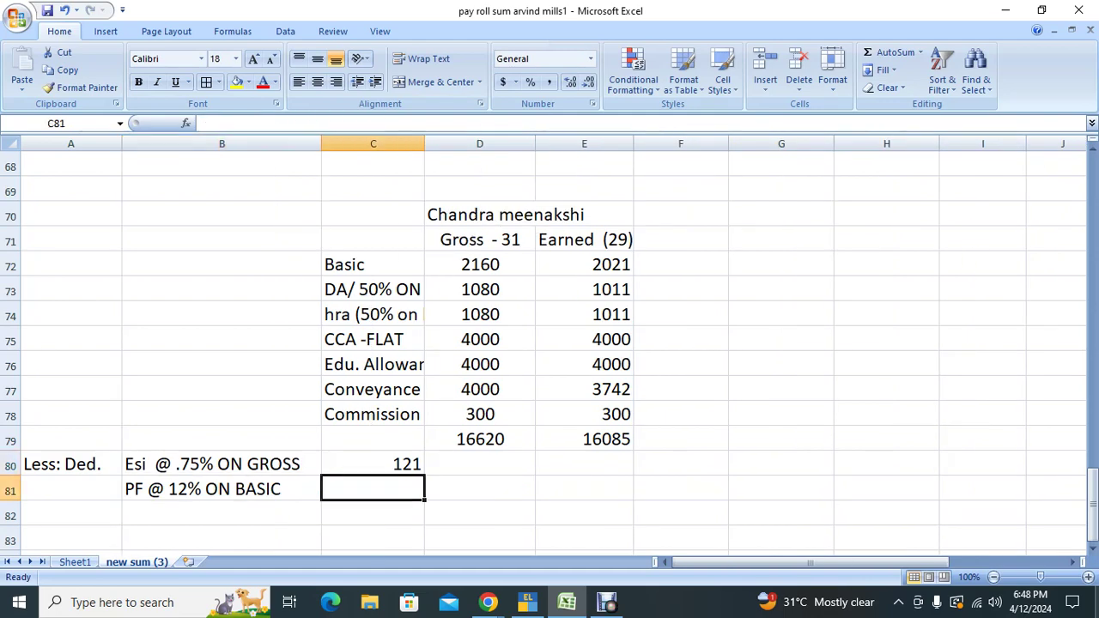
pyautogui.write('=ROU')
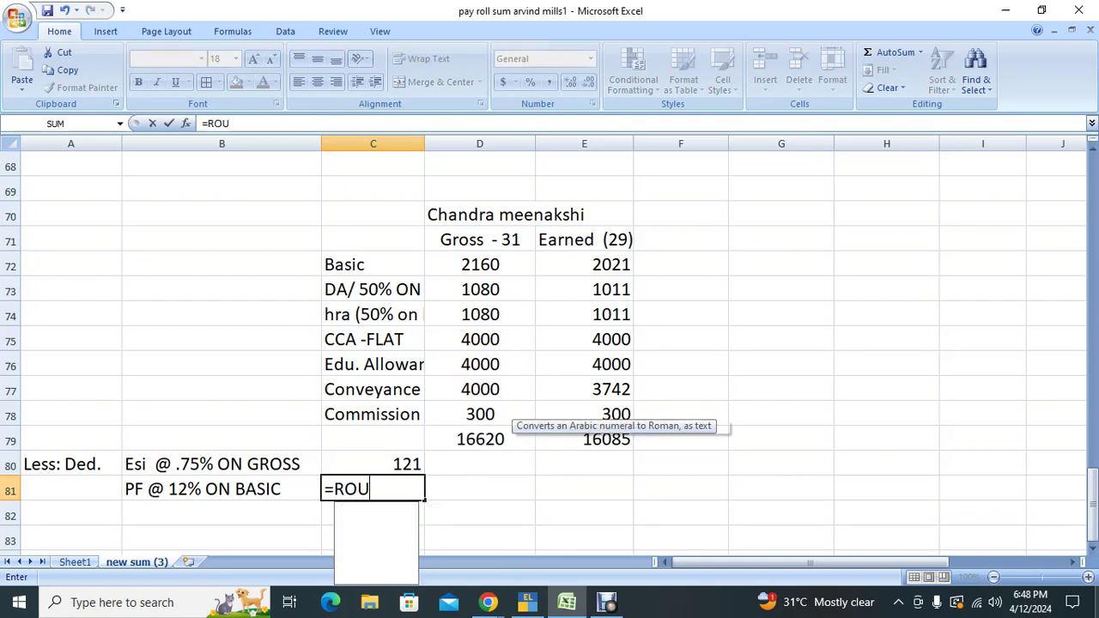
pyautogui.write('ND((')
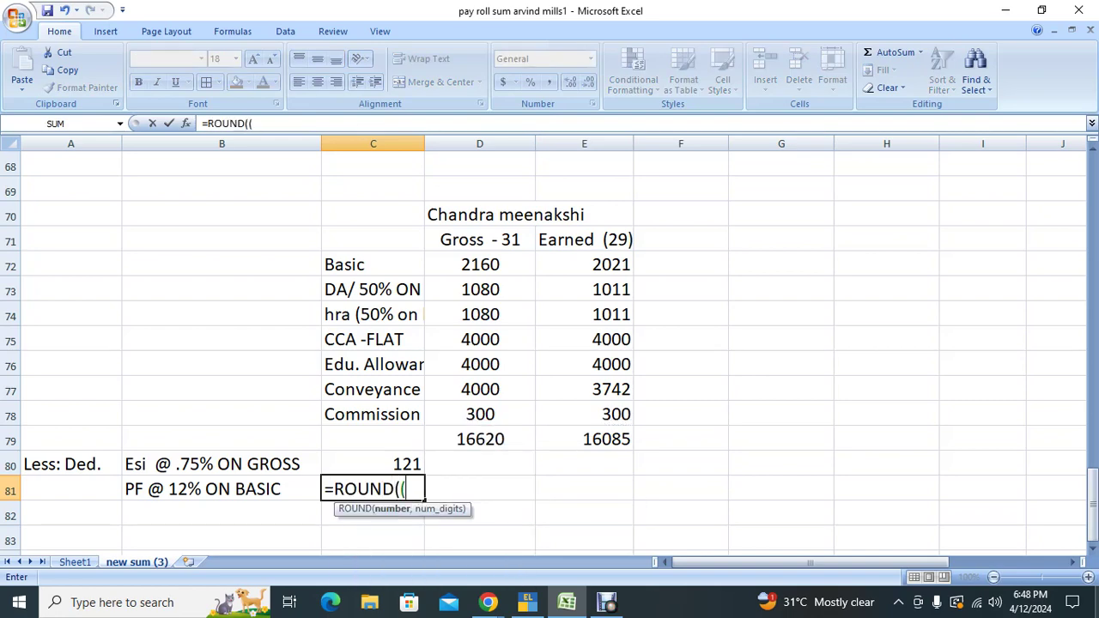
pyautogui.press('Up')
pyautogui.press('Right')
pyautogui.press('Right')
pyautogui.press('Up')
pyautogui.press('Up')
pyautogui.press('Up')
pyautogui.press('Up')
pyautogui.press('Up')
pyautogui.press('Up')
pyautogui.press('Up')
pyautogui.press('Up')
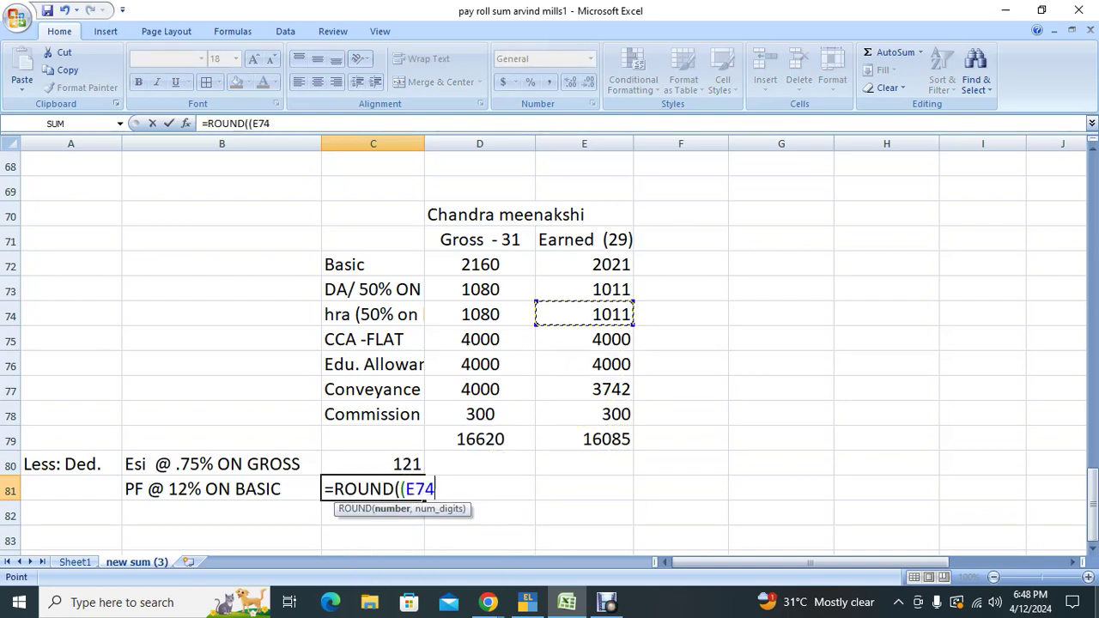
pyautogui.write('*18')
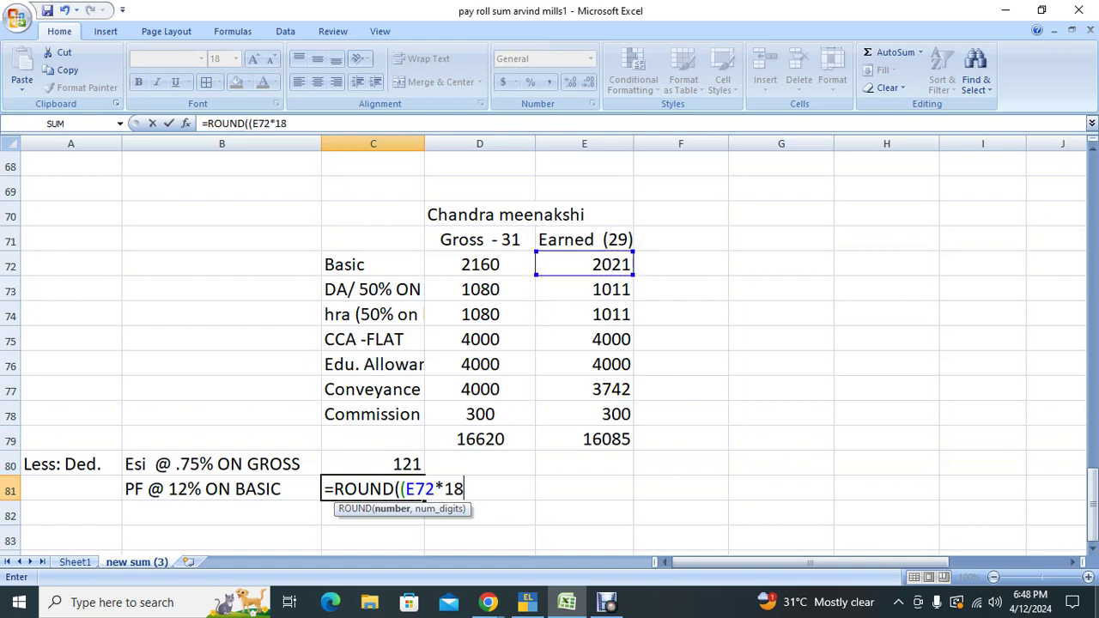
pyautogui.write('%')
pyautogui.press('BackSpace')
pyautogui.press('BackSpace')
pyautogui.write('2%0,0)')
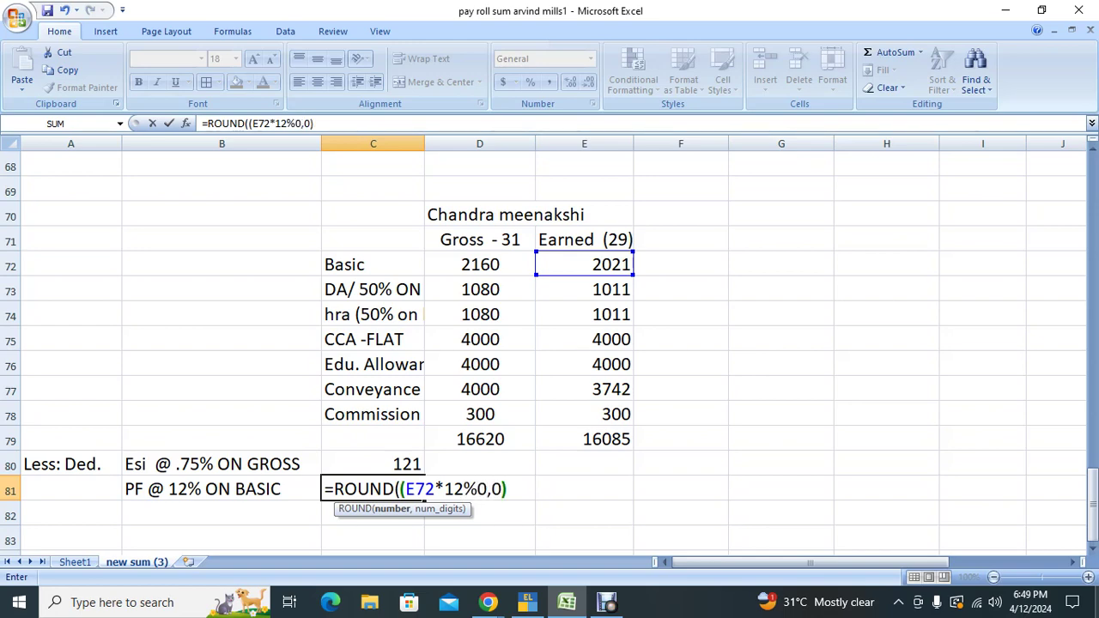
pyautogui.press('Return')
pyautogui.press('Return')
pyautogui.press('Escape')
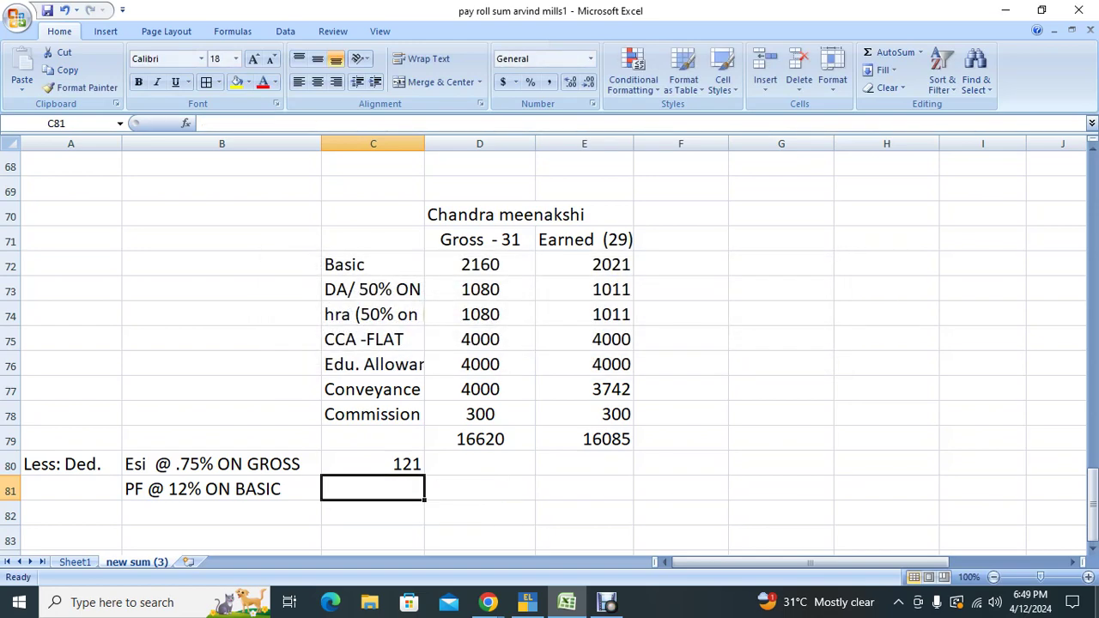
# Step: Enter =ROUND((E73*12%),0) in C81 so the PF deduction shows 121
pyautogui.write('=ROUND((')
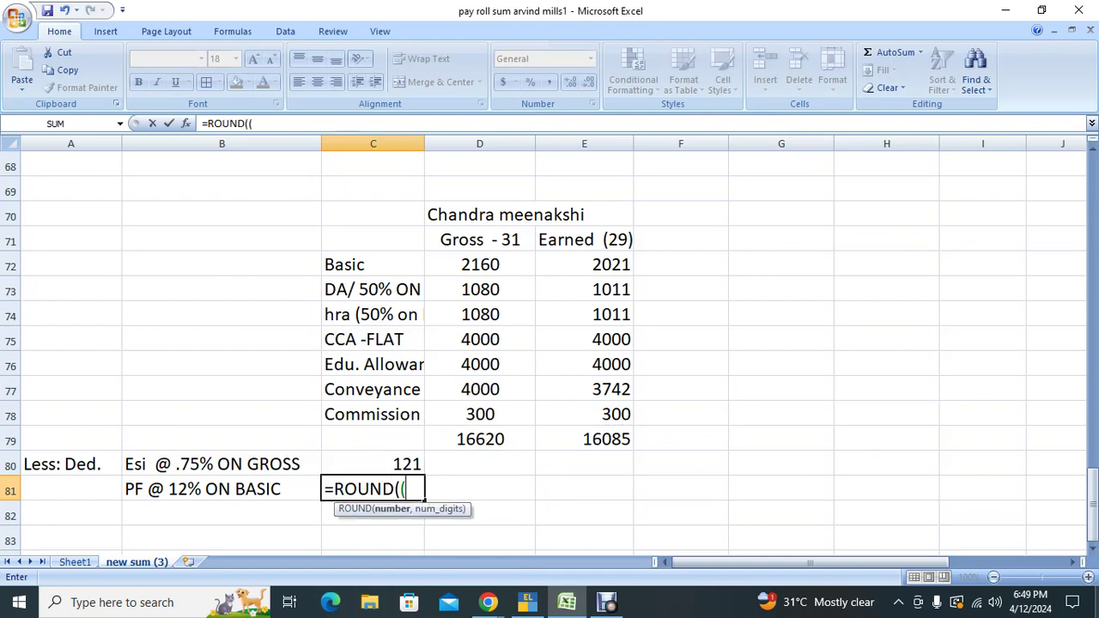
pyautogui.press('Up')
pyautogui.press('Right')
pyautogui.click(584, 264)
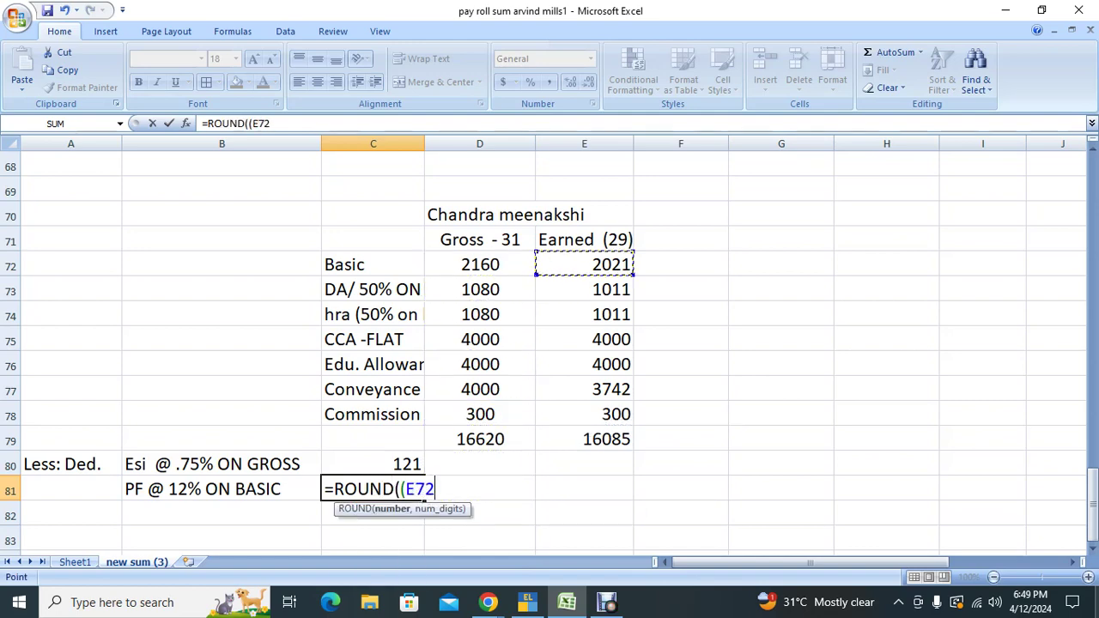
pyautogui.click(584, 289)
pyautogui.write('*12')
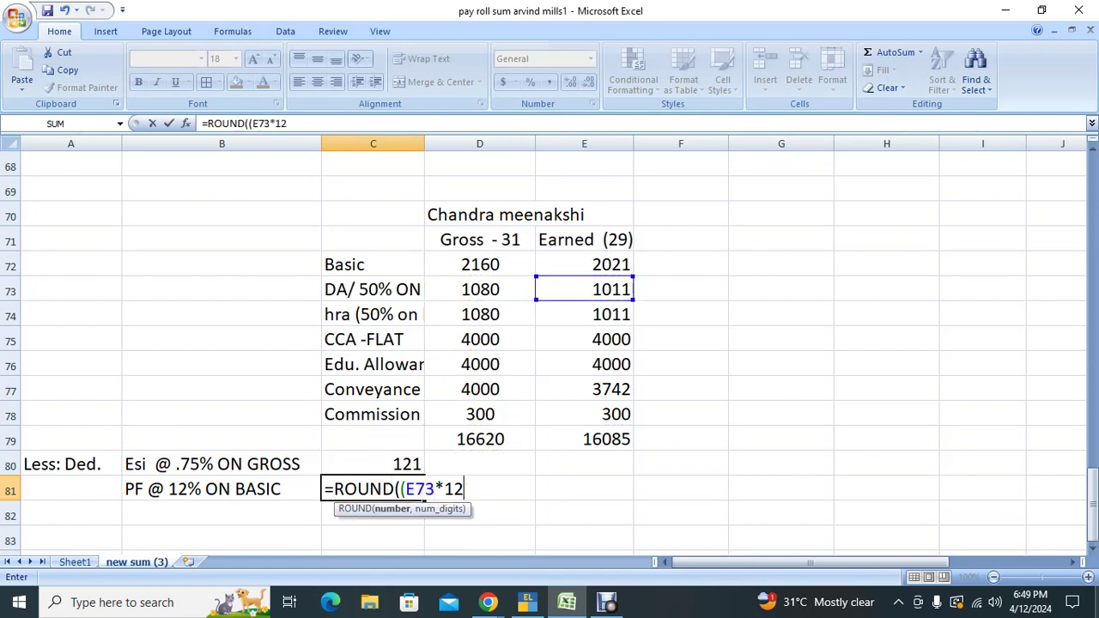
pyautogui.write('%),')
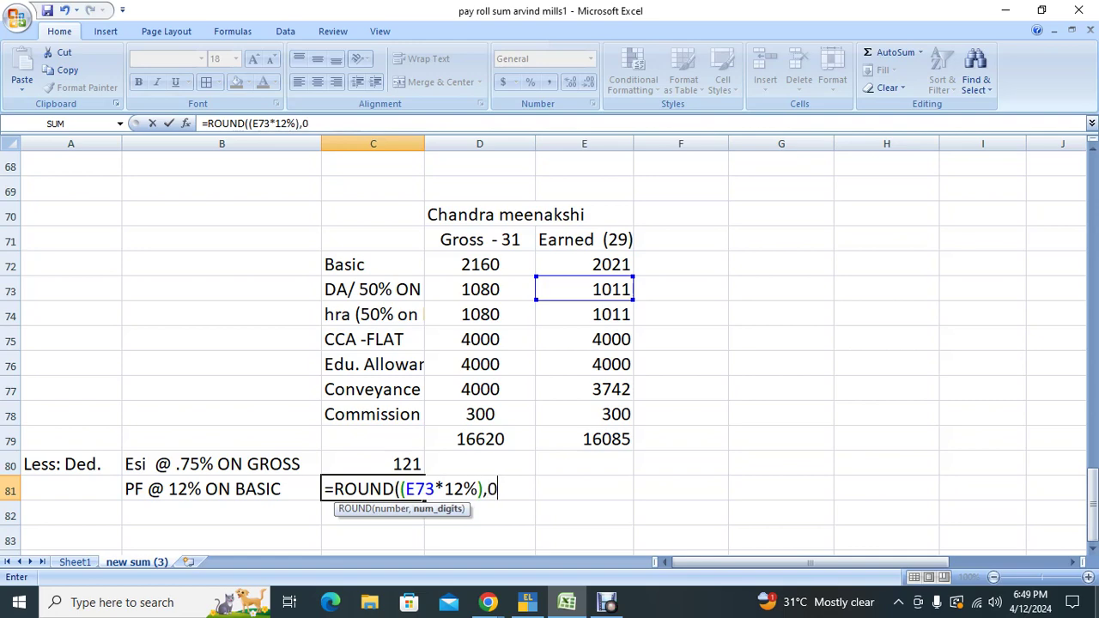
pyautogui.write('0)')
pyautogui.press('Return')
# Step: Recheck the PF formula in C81 and the ESI formula in C80
pyautogui.click(373, 489)
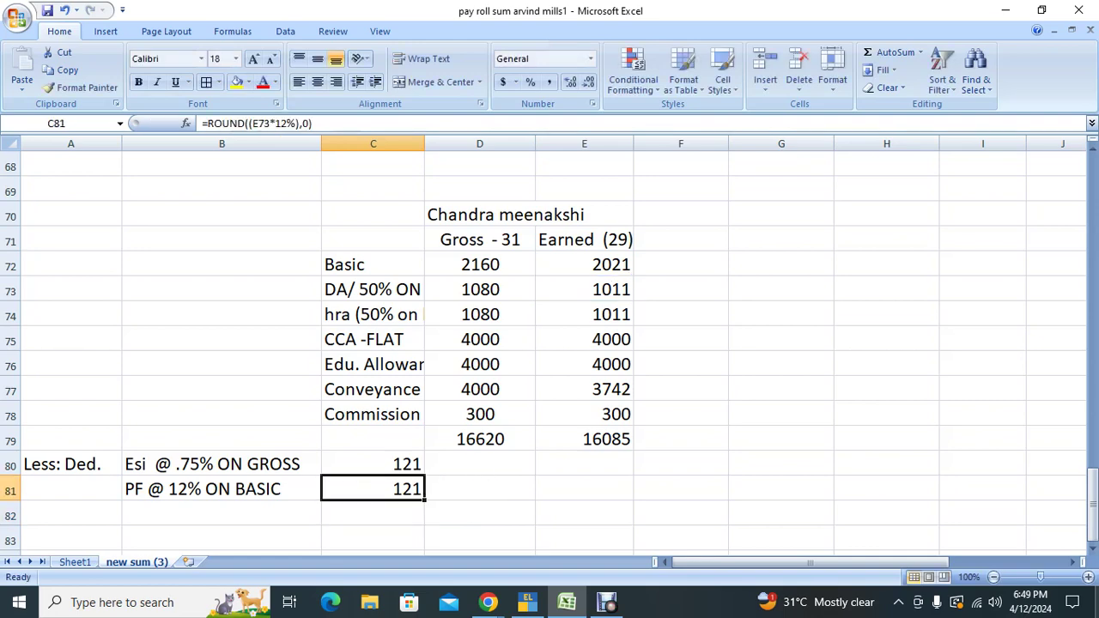
pyautogui.click(373, 464)
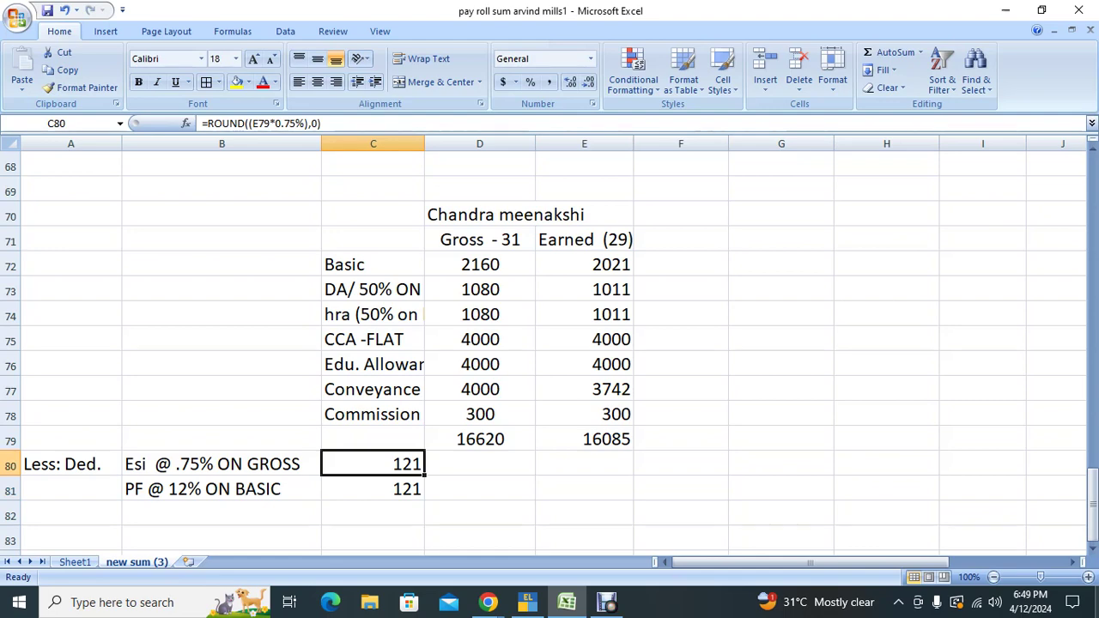
pyautogui.click(372, 488)
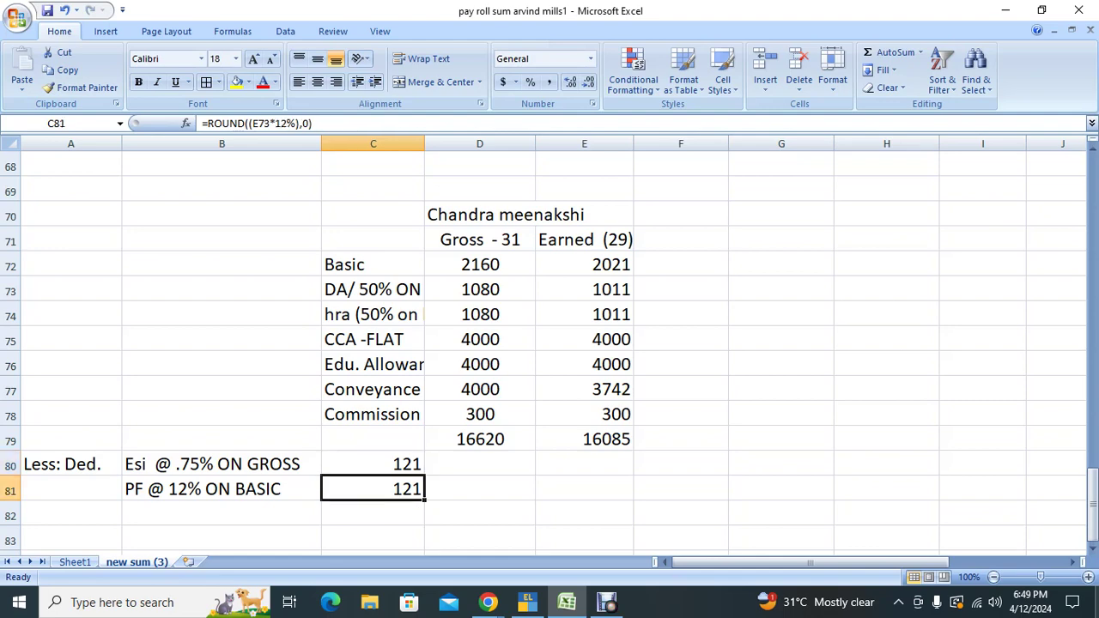
pyautogui.click(583, 488)
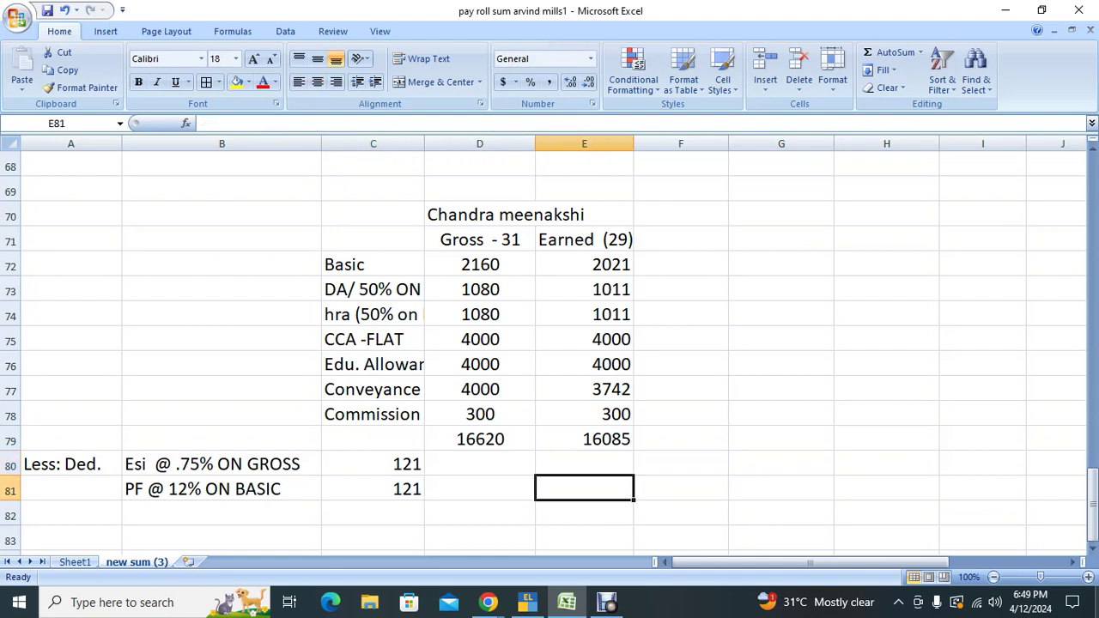
# Step: Total the deductions in E81 as =C81+C80, giving 242
pyautogui.write('=')
pyautogui.press('Left')
pyautogui.press('Left')
pyautogui.write('+')
pyautogui.press('Up')
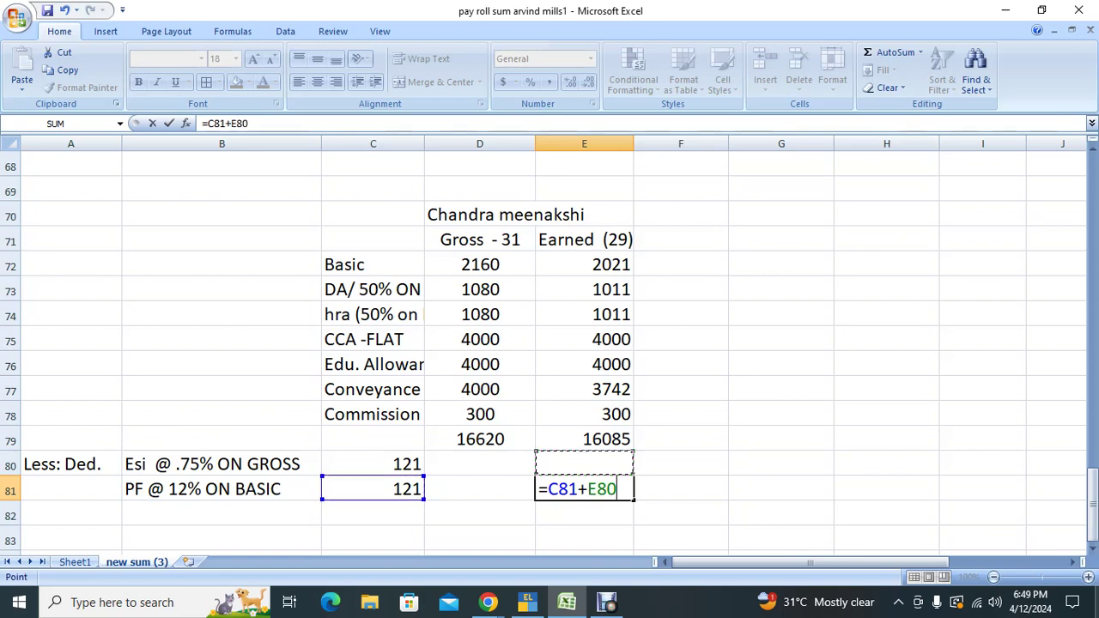
pyautogui.press('Return')
# Step: Add the label 'Net Salary Payable' in B82
pyautogui.press('Left')
pyautogui.press('Left')
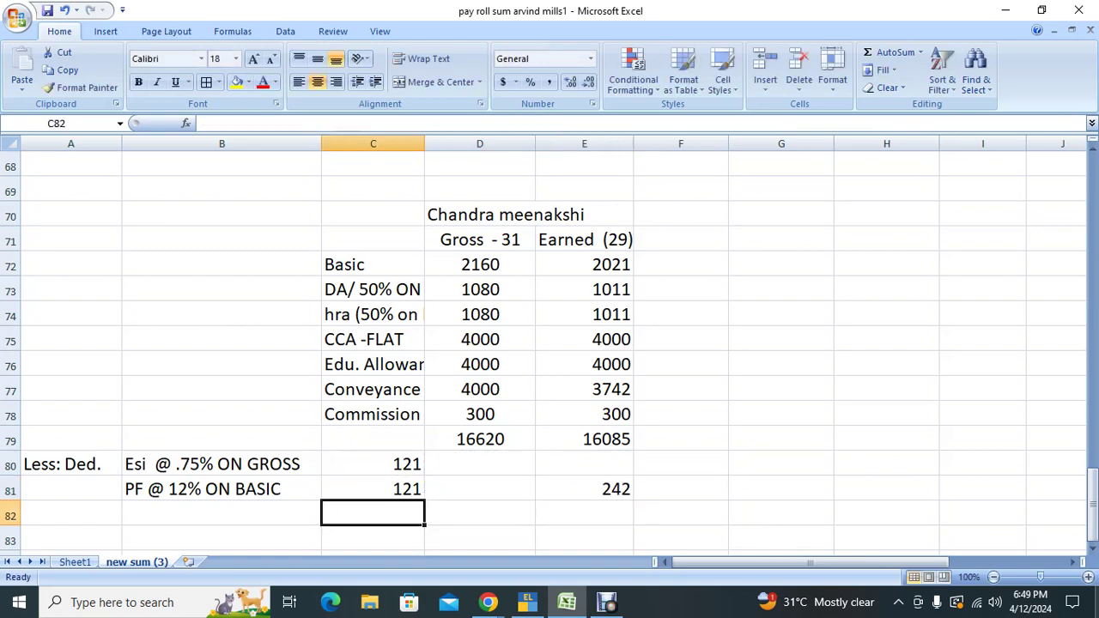
pyautogui.click(221, 514)
pyautogui.write('Net ')
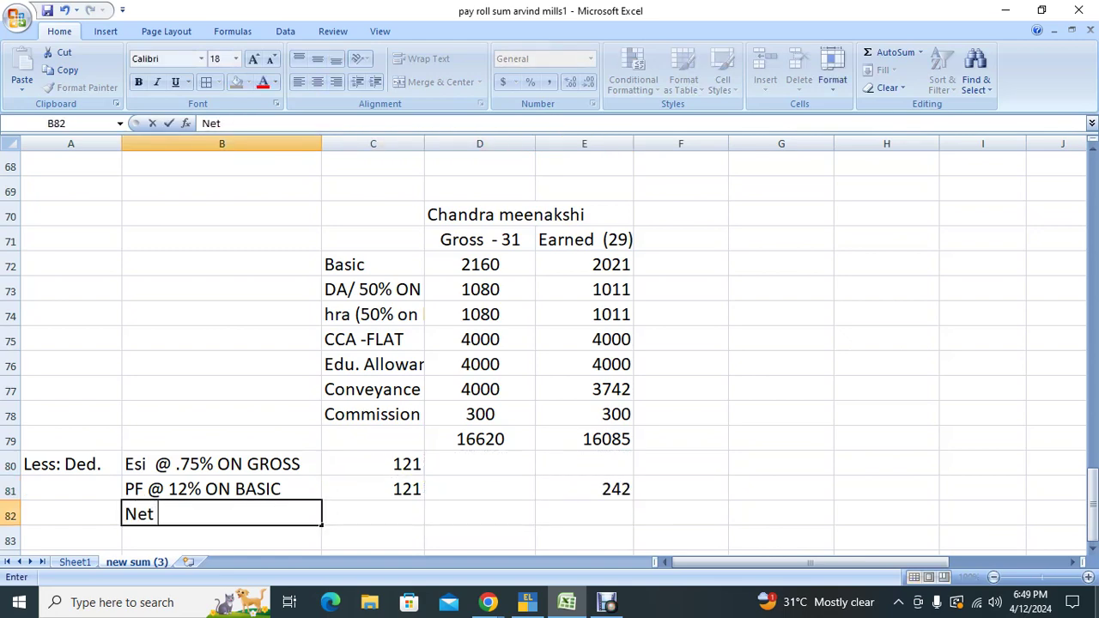
pyautogui.write('Salary')
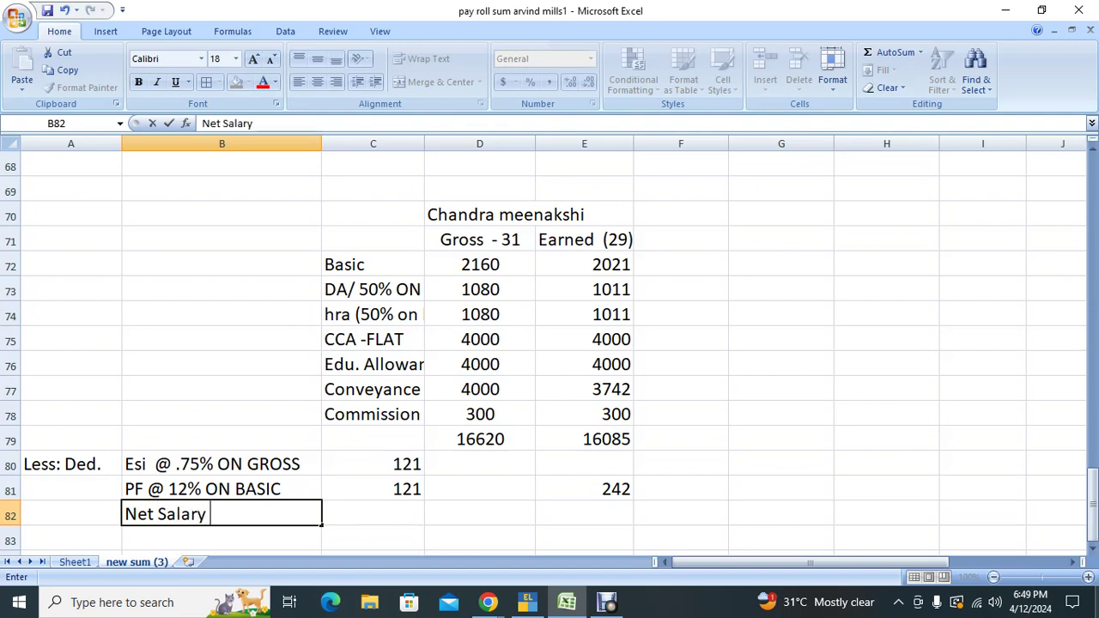
pyautogui.write(' Payable')
pyautogui.press('Right')
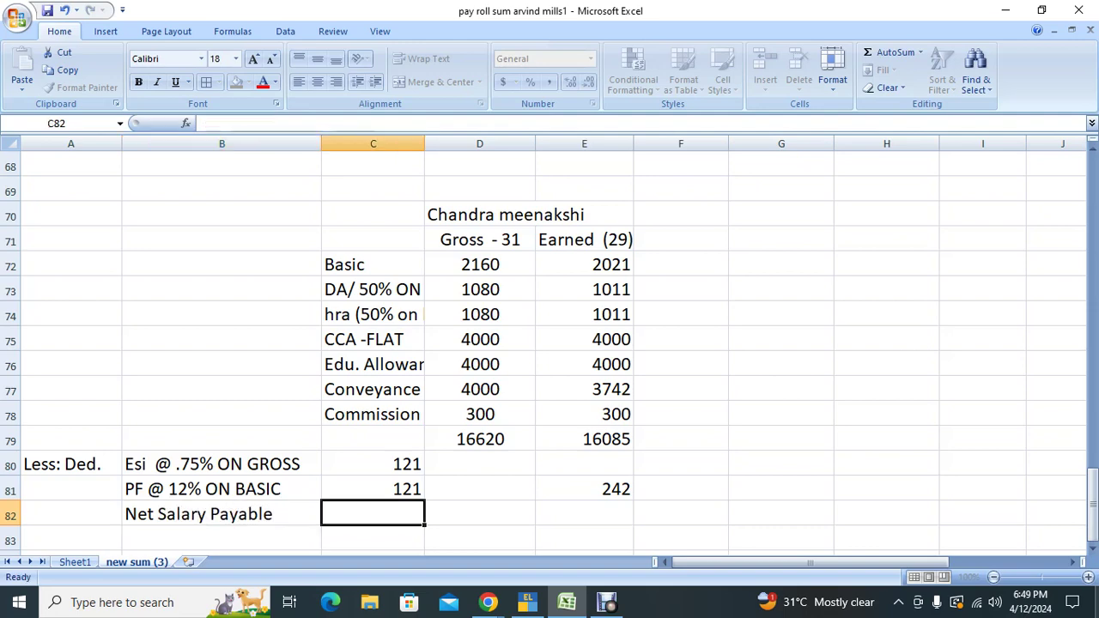
pyautogui.press('Right')
pyautogui.press('Right')
# Step: Enter =E79-E81 in E82 so net salary payable shows 15843
pyautogui.write('=')
pyautogui.click(584, 438)
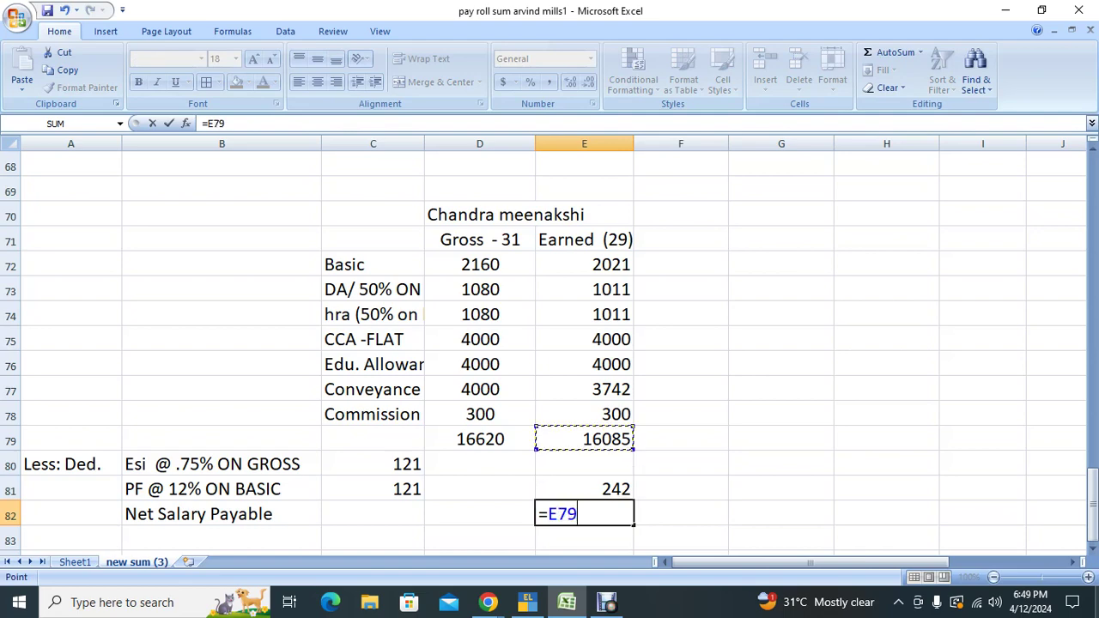
pyautogui.write('-')
pyautogui.press('Up')
pyautogui.press('Return')
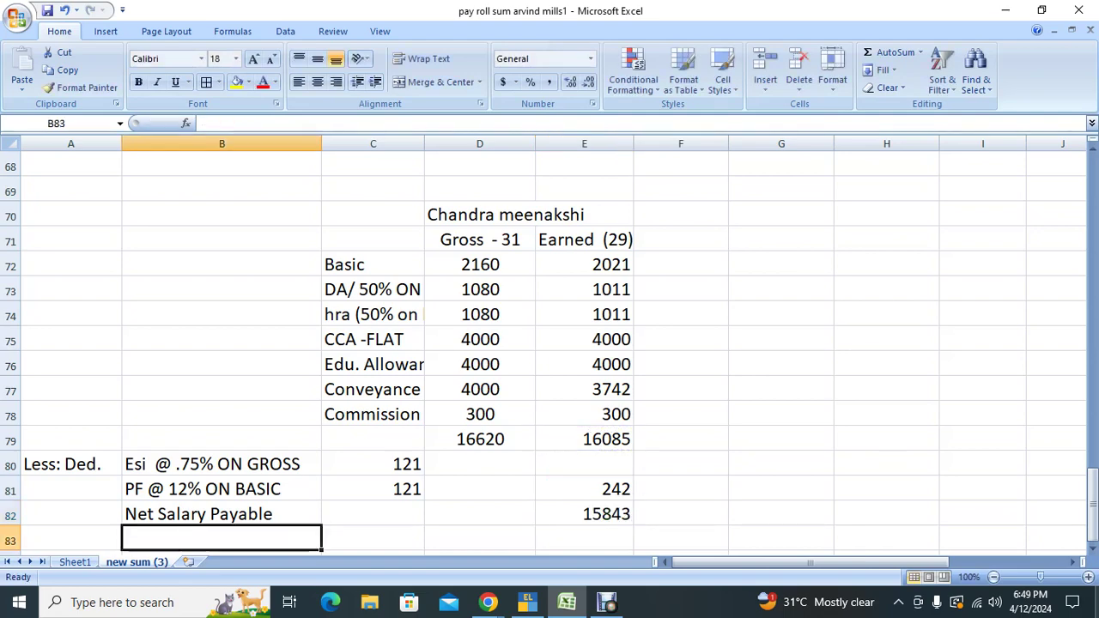
pyautogui.press('Up')
pyautogui.press('Right')
pyautogui.press('Right')
pyautogui.press('Right')
pyautogui.press('Right')
pyautogui.click(583, 513)
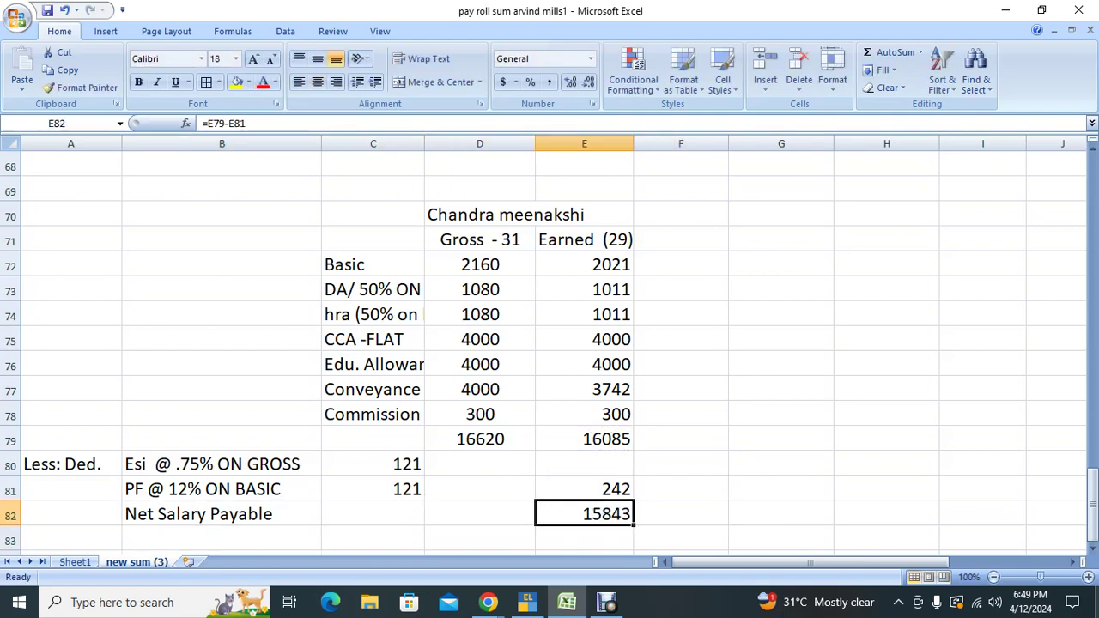
# Step: Select the pay slip block A70:E81
pyautogui.press('Up')
pyautogui.press('Up')
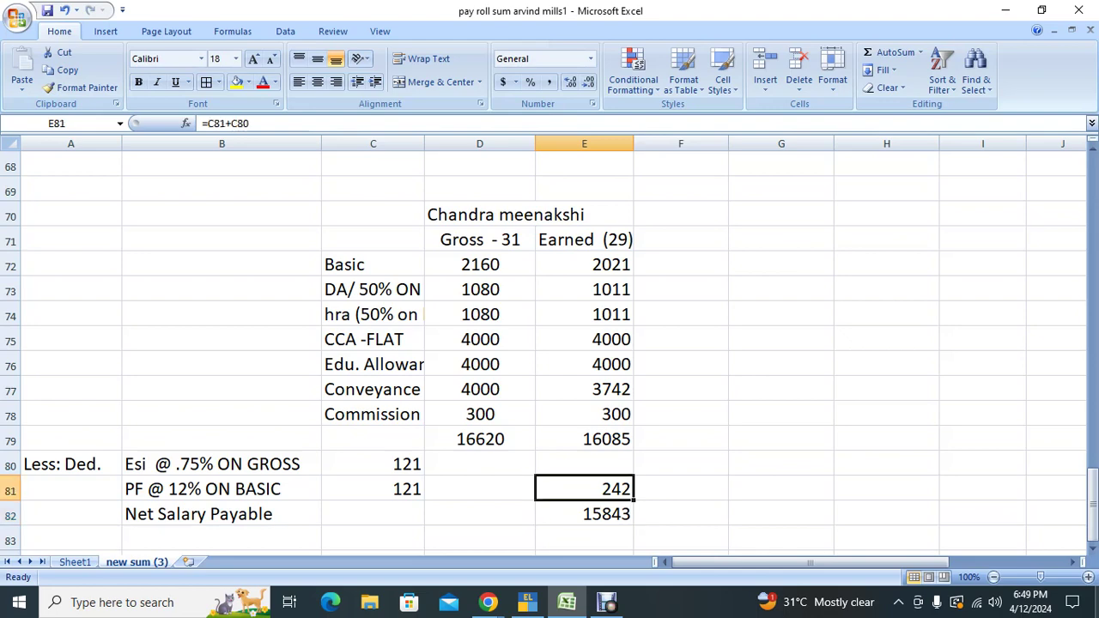
pyautogui.press('Up')
pyautogui.press('Up')
pyautogui.press('Up')
pyautogui.press('Up')
pyautogui.press('Up')
pyautogui.press('Up')
pyautogui.press('Up')
pyautogui.press('Left')
pyautogui.press('Up')
pyautogui.press('Up')
pyautogui.press('Up')
pyautogui.press('Left')
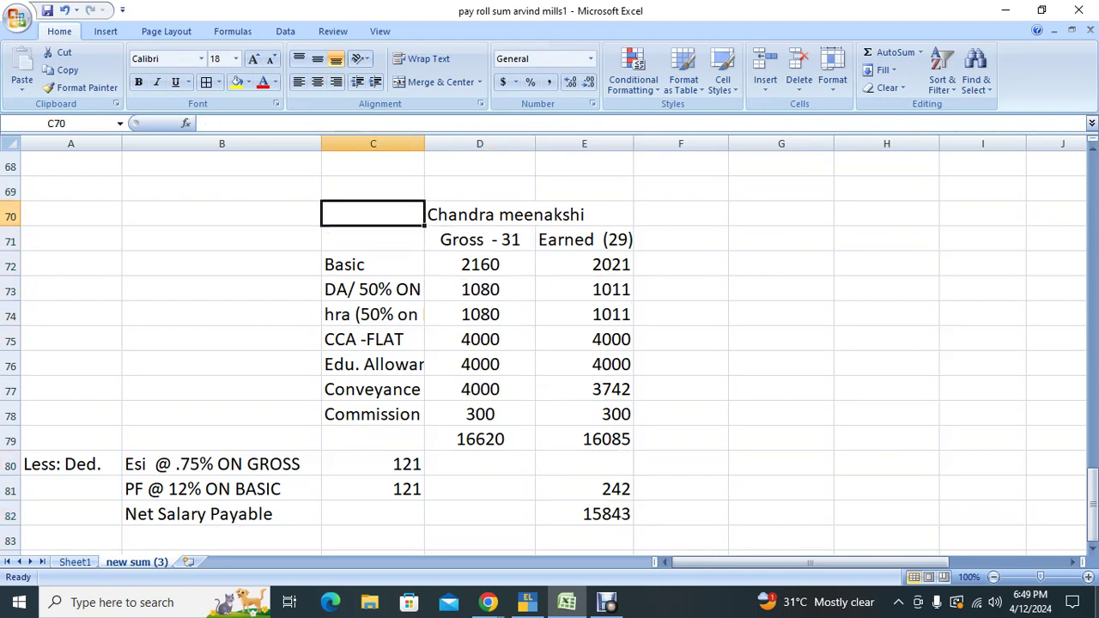
pyautogui.hotkey('shift', 'Right')
pyautogui.hotkey('shift', 'Right')
pyautogui.hotkey('shift', 'Left')
pyautogui.hotkey('shift', 'Left')
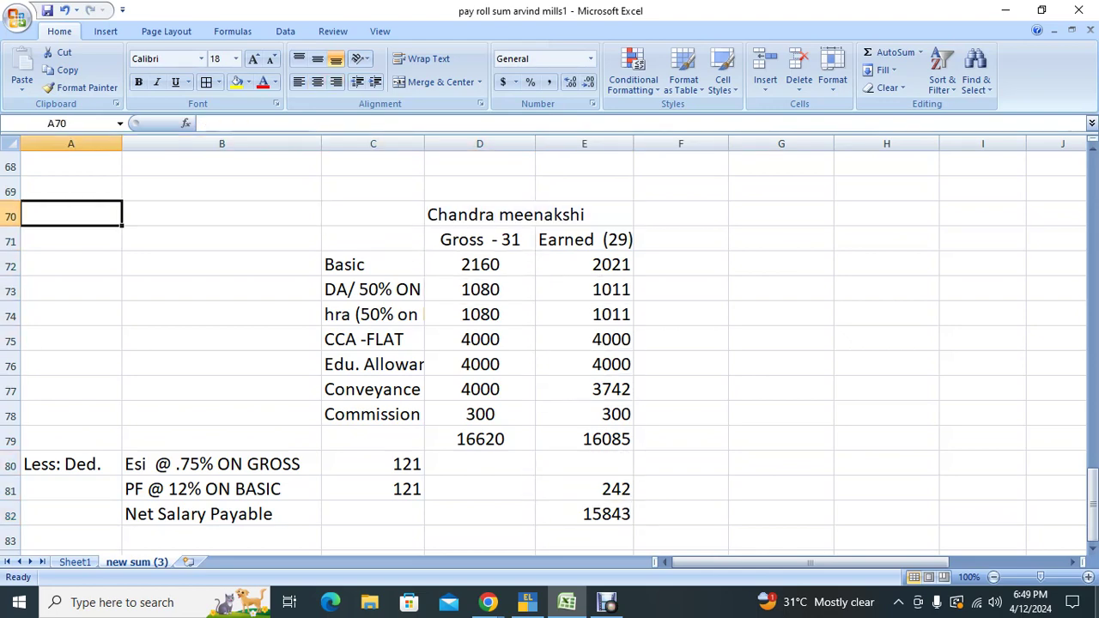
pyautogui.hotkey('shift', 'Down')
pyautogui.hotkey('shift', 'Down')
pyautogui.hotkey('shift', 'Down')
pyautogui.hotkey('shift', 'Down')
pyautogui.hotkey('shift', 'Down')
pyautogui.hotkey('shift', 'Down')
pyautogui.hotkey('shift', 'Down')
pyautogui.hotkey('shift', 'Down')
pyautogui.hotkey('shift', 'Down')
pyautogui.hotkey('shift', 'Down')
pyautogui.hotkey('shift', 'Down')
pyautogui.hotkey('shift', 'Down')
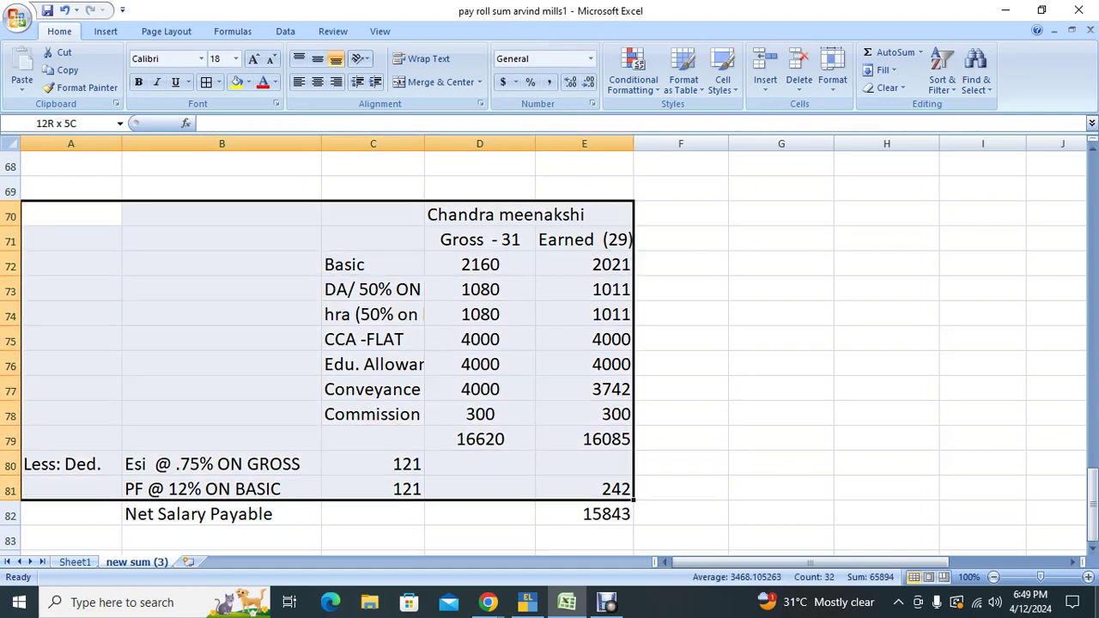
# Step: Copy the pay slip block and paste it at row 84
pyautogui.hotkey('ctrl', 'c')
pyautogui.press('Down')
pyautogui.press('Down')
pyautogui.press('Down')
pyautogui.press('Down')
pyautogui.press('Down')
pyautogui.press('Down')
pyautogui.press('Down')
pyautogui.press('Down')
pyautogui.press('Down')
pyautogui.press('Down')
pyautogui.press('Down')
pyautogui.press('Down')
pyautogui.press('Down')
pyautogui.press('Down')
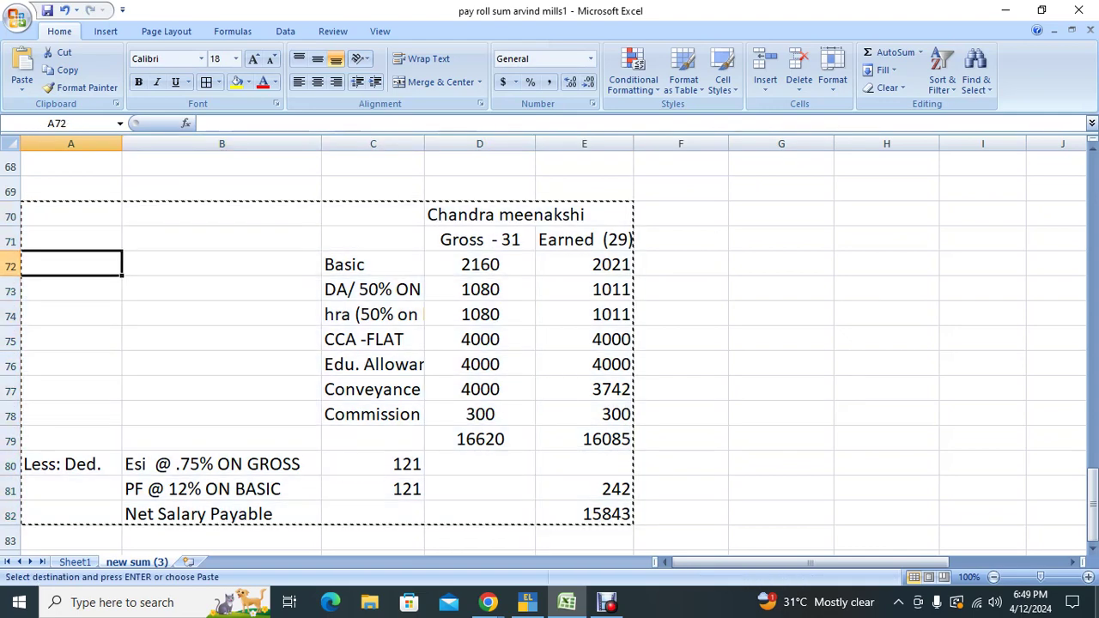
pyautogui.hotkey('ctrl', 'v')
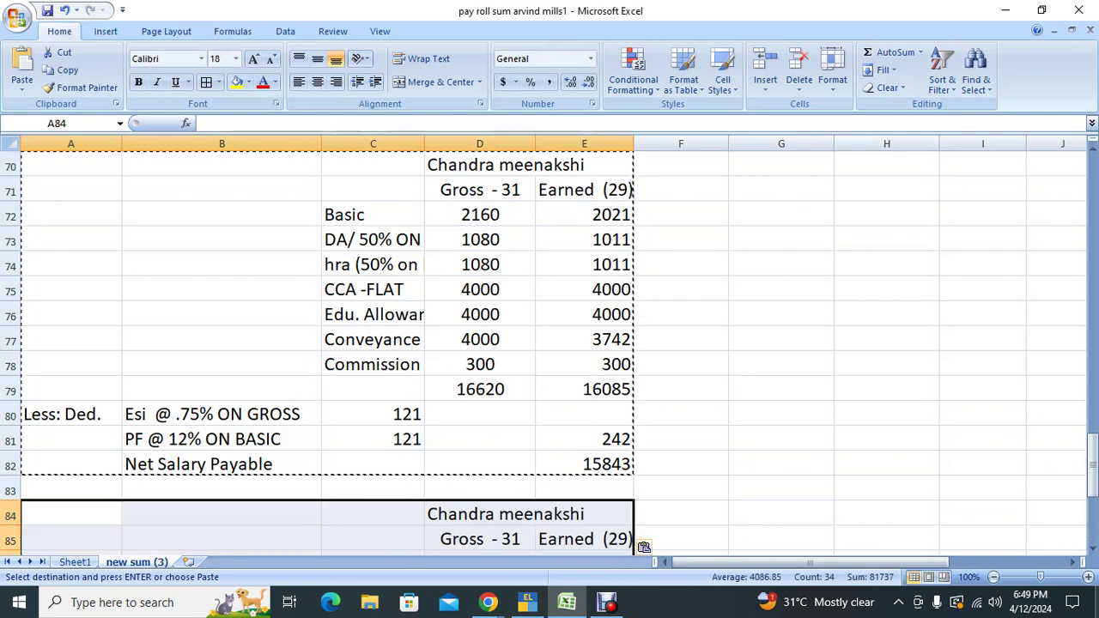
# Step: Replace the copied slip's heading in D84 with the next employee's name
pyautogui.press('Right')
pyautogui.press('Down')
pyautogui.press('Down')
pyautogui.press('Up')
pyautogui.press('Right')
pyautogui.press('Up')
pyautogui.press('Right')
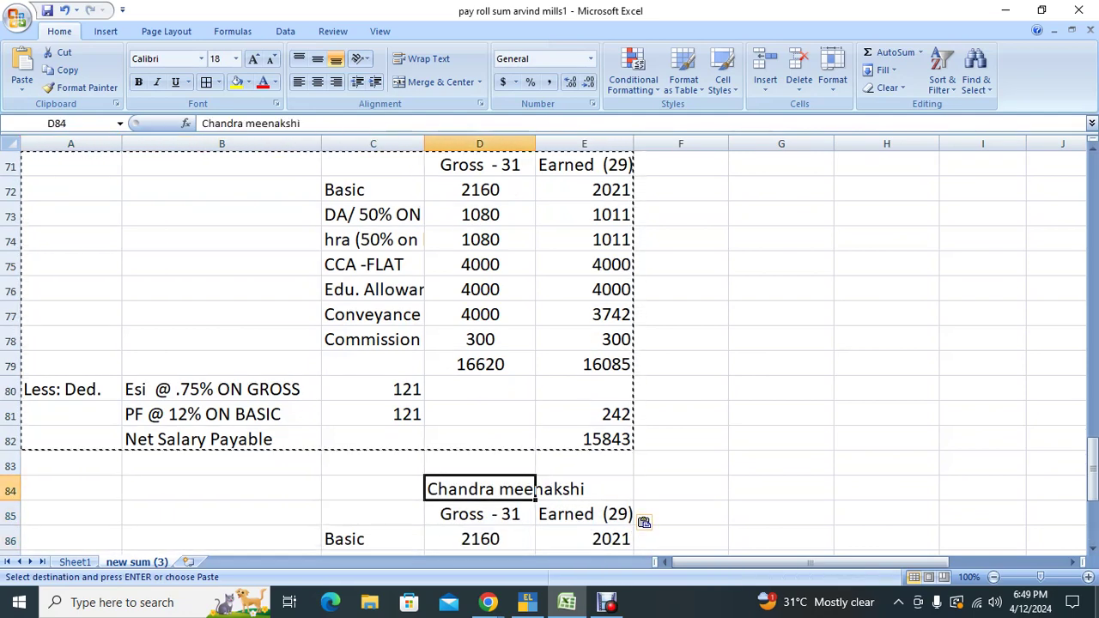
pyautogui.write('jay')
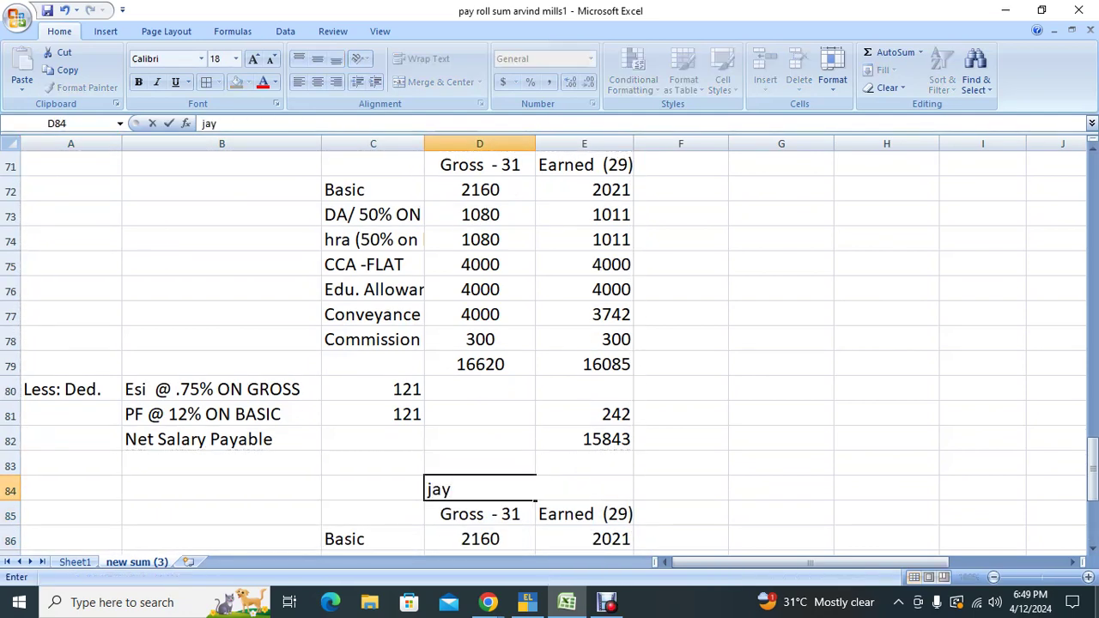
pyautogui.write('ashree D')
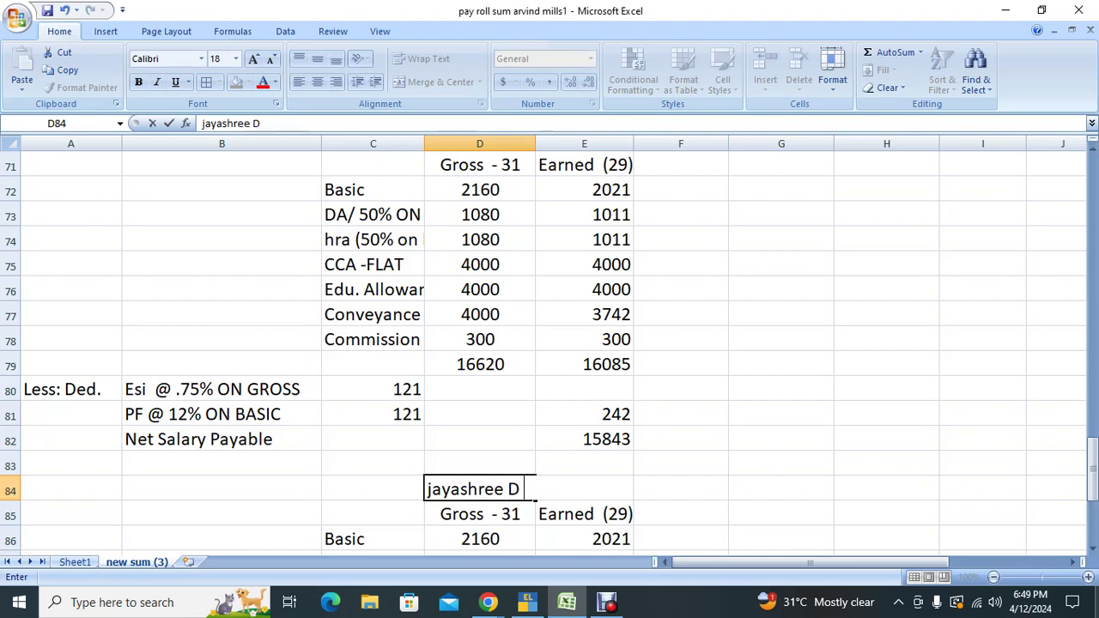
pyautogui.press('Return')
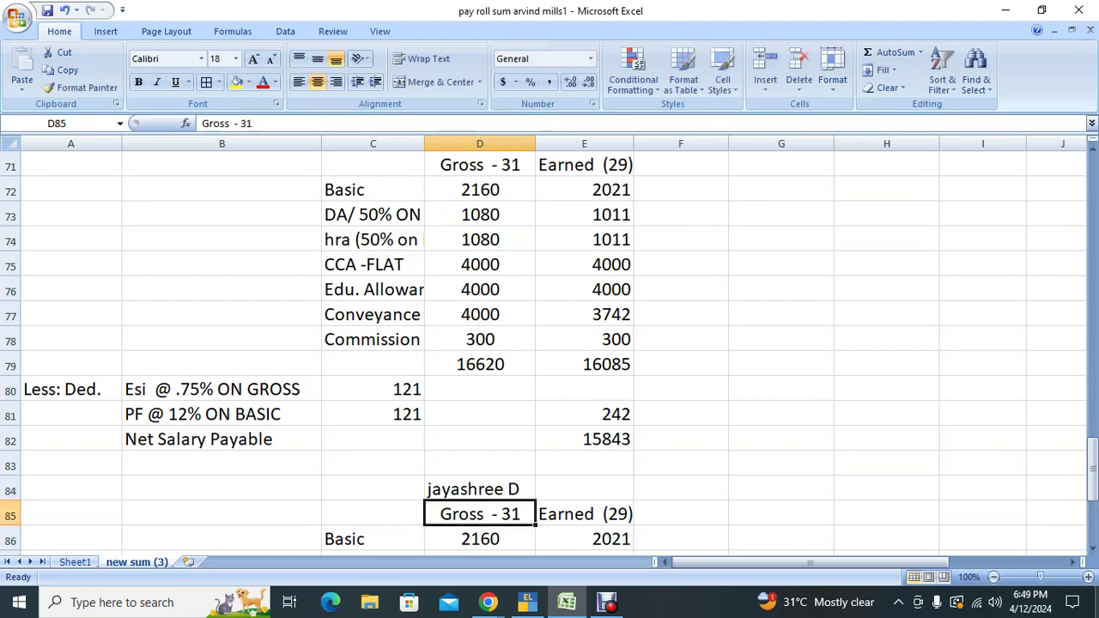
# Step: Clear the old salary figures D86:F97 from the copied slip, leaving ESI and PF at 0
pyautogui.press('Down')
pyautogui.press('Down')
pyautogui.press('Left')
pyautogui.press('Right')
pyautogui.hotkey('shift', 'Up')
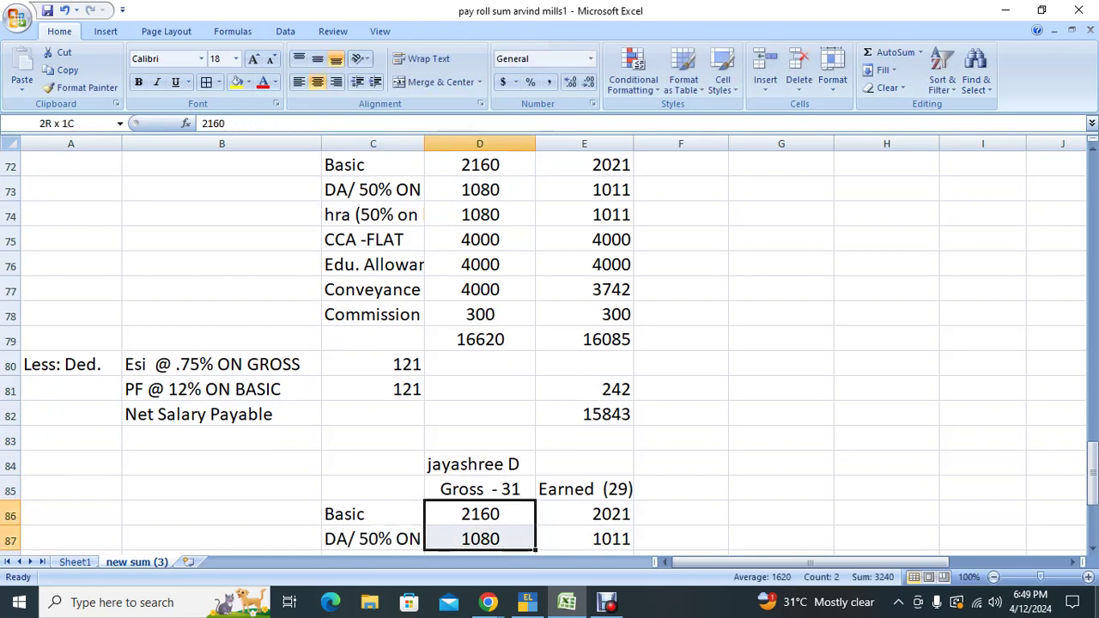
pyautogui.hotkey('shift', 'Down')
pyautogui.hotkey('shift', 'Down')
pyautogui.hotkey('shift', 'Down')
pyautogui.hotkey('shift', 'Down')
pyautogui.hotkey('shift', 'Down')
pyautogui.hotkey('shift', 'Down')
pyautogui.hotkey('shift', 'Down')
pyautogui.hotkey('shift', 'Down')
pyautogui.hotkey('shift', 'Down')
pyautogui.hotkey('shift', 'Down')
pyautogui.hotkey('shift', 'Down')
pyautogui.hotkey('shift', 'Down')
pyautogui.hotkey('shift', 'Down')
pyautogui.hotkey('shift', 'Up')
pyautogui.hotkey('shift', 'Up')
pyautogui.hotkey('shift', 'Up')
pyautogui.hotkey('shift', 'Right')
pyautogui.hotkey('shift', 'Right')
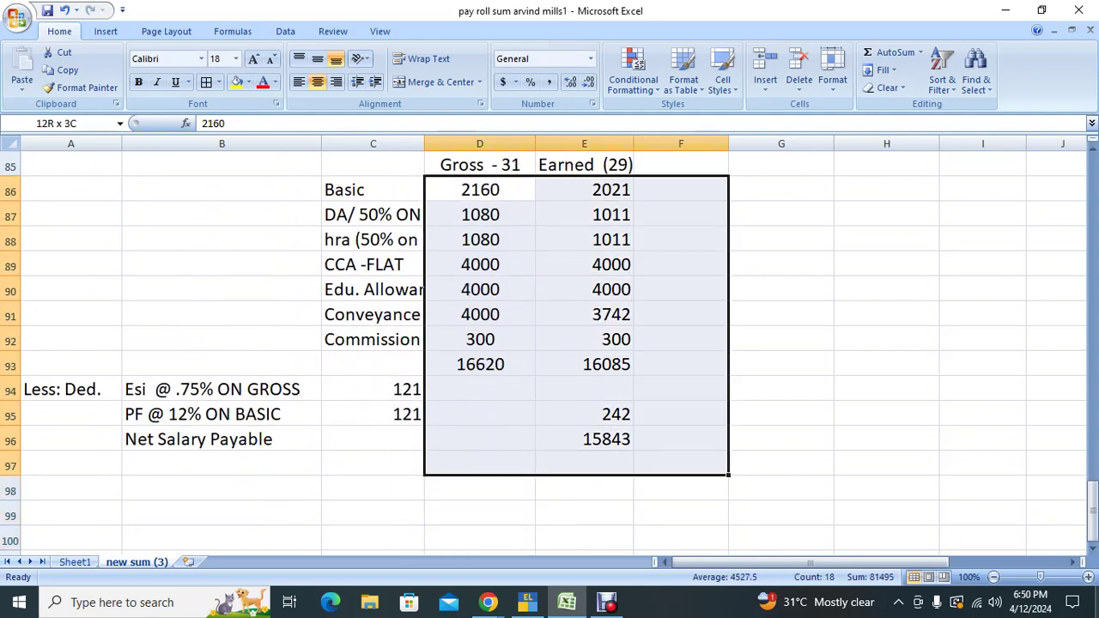
pyautogui.press('Delete')
pyautogui.press('Left')
pyautogui.press('Down')
pyautogui.press('Down')
pyautogui.press('Down')
pyautogui.press('Down')
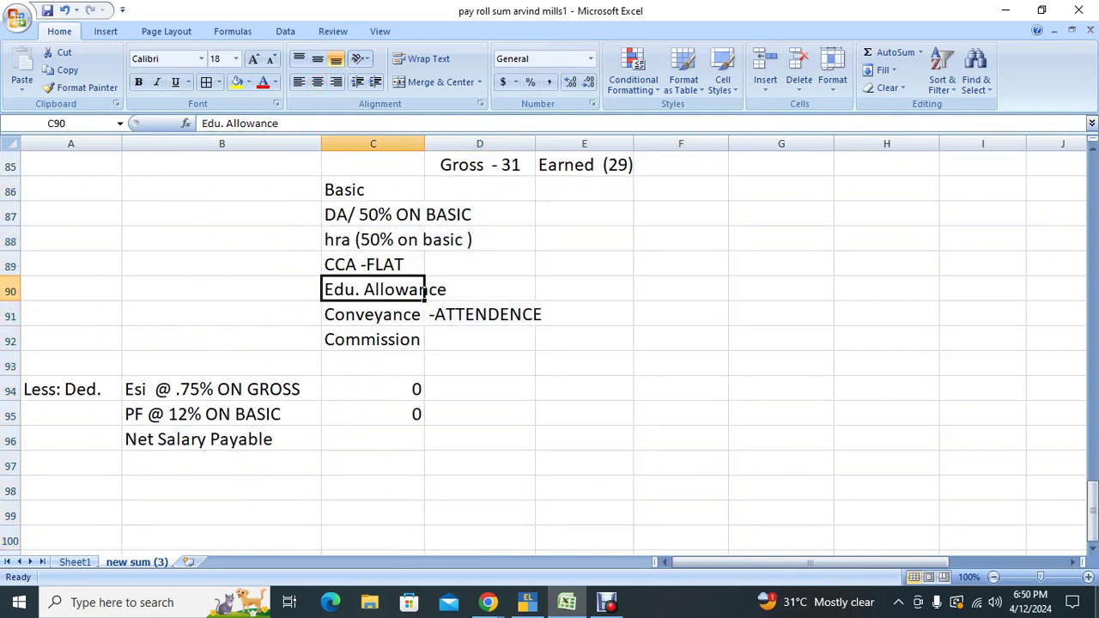
pyautogui.press('Down')
pyautogui.press('Down')
pyautogui.press('Down')
pyautogui.press('Down')
pyautogui.press('Down')
pyautogui.press('Up')
pyautogui.press('Up')
pyautogui.press('Up')
pyautogui.press('Up')
pyautogui.press('Up')
pyautogui.press('Up')
pyautogui.press('Up')
pyautogui.press('Up')
pyautogui.press('Up')
pyautogui.press('Up')
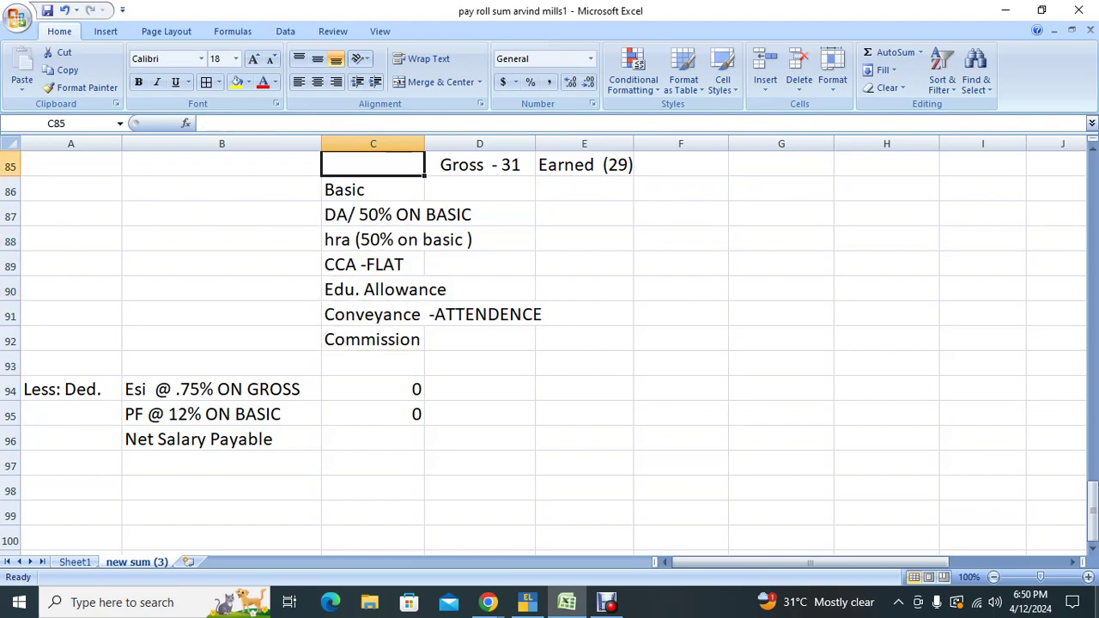
pyautogui.press('Up')
pyautogui.press('Right')
pyautogui.press('Up')
pyautogui.press('Up')
pyautogui.press('Up')
pyautogui.press('Up')
pyautogui.press('Up')
pyautogui.press('Up')
pyautogui.press('Up')
pyautogui.press('Up')
pyautogui.press('Up')
pyautogui.press('Up')
pyautogui.press('Up')
pyautogui.press('Up')
pyautogui.press('Up')
pyautogui.press('Up')
pyautogui.press('Up')
pyautogui.press('Up')
pyautogui.press('Up')
pyautogui.press('Up')
pyautogui.press('Up')
pyautogui.press('Up')
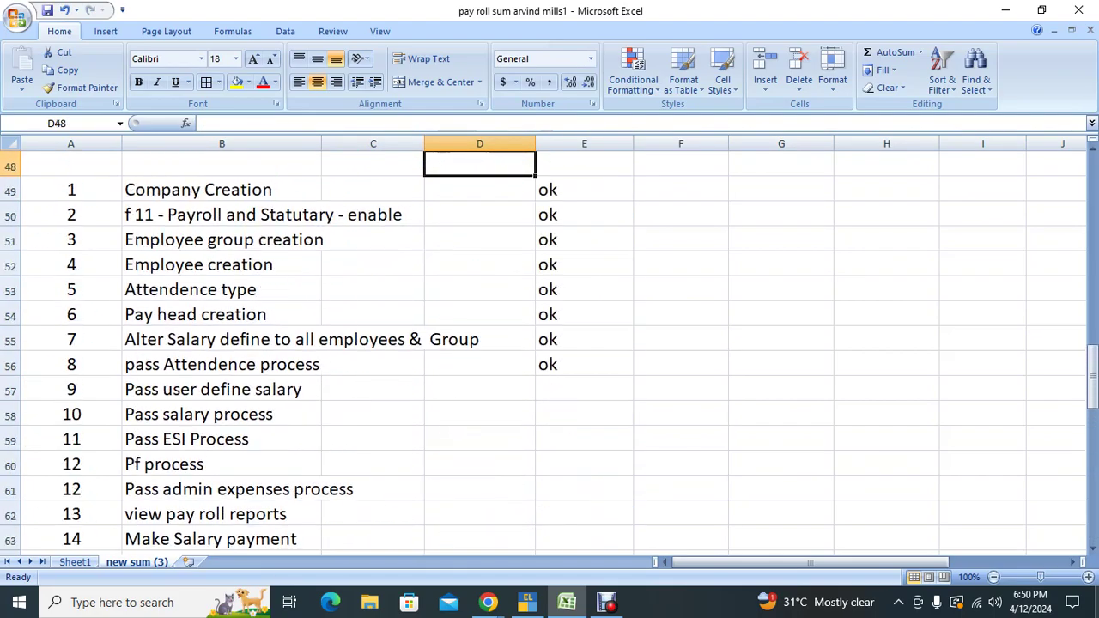
# Step: Look up the employee's fixed salary of 112500 in F17 of the staff table
pyautogui.press('Up')
pyautogui.press('Up')
pyautogui.press('Up')
pyautogui.press('Up')
pyautogui.press('Up')
pyautogui.press('Up')
pyautogui.press('Up')
pyautogui.press('Up')
pyautogui.press('Up')
pyautogui.press('Up')
pyautogui.press('Up')
pyautogui.press('Up')
pyautogui.press('Up')
pyautogui.press('Up')
pyautogui.press('Up')
pyautogui.press('Up')
pyautogui.press('Up')
pyautogui.press('Up')
pyautogui.press('Up')
pyautogui.press('Up')
pyautogui.press('Down')
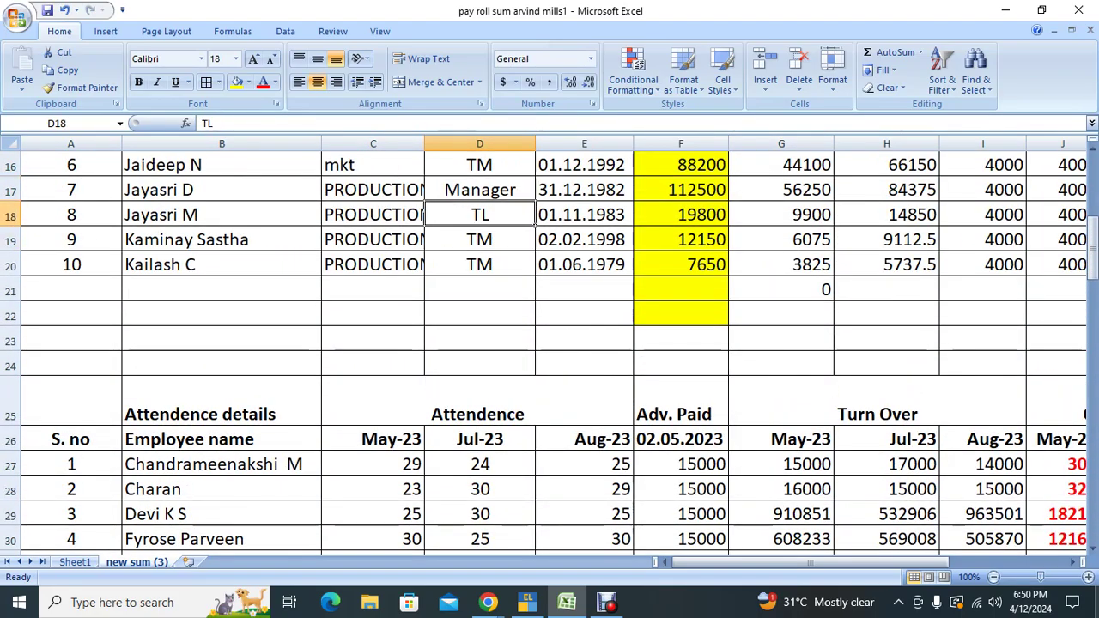
pyautogui.press('Up')
pyautogui.press('Up')
pyautogui.press('Up')
pyautogui.press('Up')
pyautogui.press('Up')
pyautogui.press('Up')
pyautogui.press('Up')
pyautogui.press('Down')
pyautogui.press('Down')
pyautogui.press('Down')
pyautogui.press('Down')
pyautogui.press('Down')
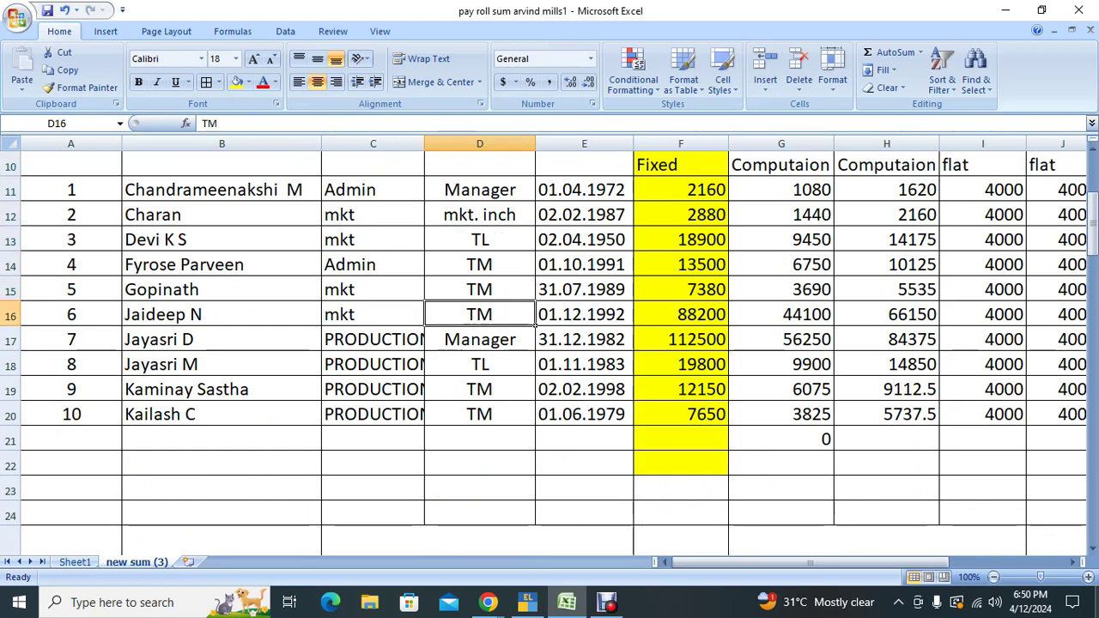
pyautogui.press('Down')
pyautogui.press('Right')
pyautogui.press('Right')
pyautogui.press('Right')
pyautogui.press('Left')
pyautogui.hotkey('shift', 'Right')
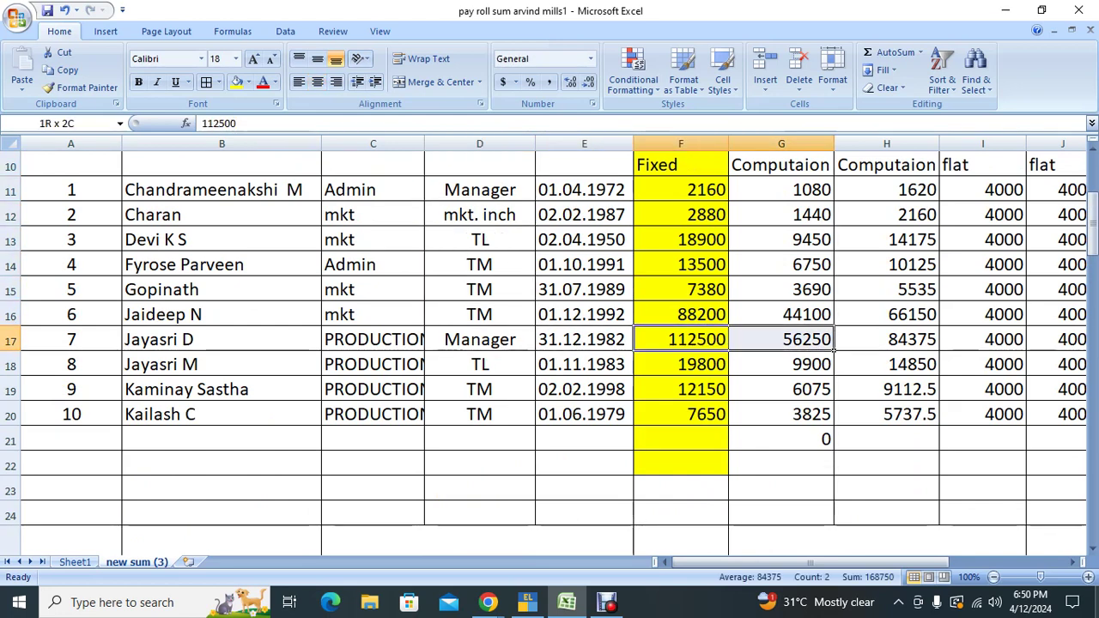
pyautogui.hotkey('shift', 'Left')
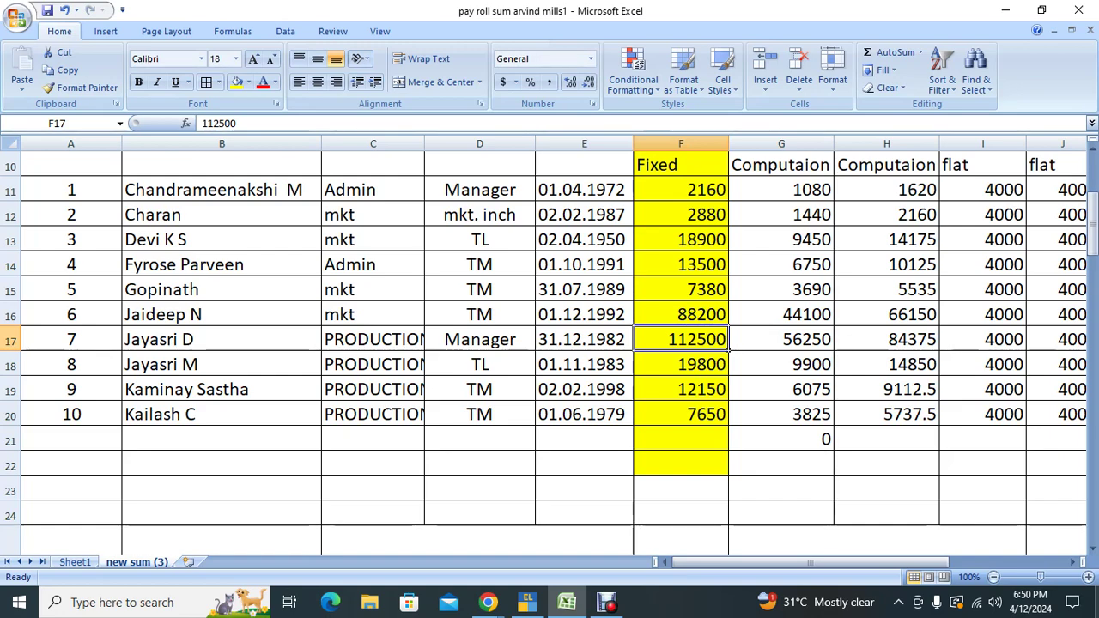
# Step: Enter 112500 as the new slip's Basic gross in D86
pyautogui.press('Down')
pyautogui.press('Down')
pyautogui.press('Down')
pyautogui.press('Down')
pyautogui.press('Down')
pyautogui.press('Down')
pyautogui.press('Down')
pyautogui.press('Down')
pyautogui.press('Down')
pyautogui.press('Down')
pyautogui.press('Down')
pyautogui.press('Down')
pyautogui.press('Down')
pyautogui.press('Down')
pyautogui.press('Down')
pyautogui.press('Down')
pyautogui.press('Down')
pyautogui.press('Down')
pyautogui.press('Down')
pyautogui.press('Down')
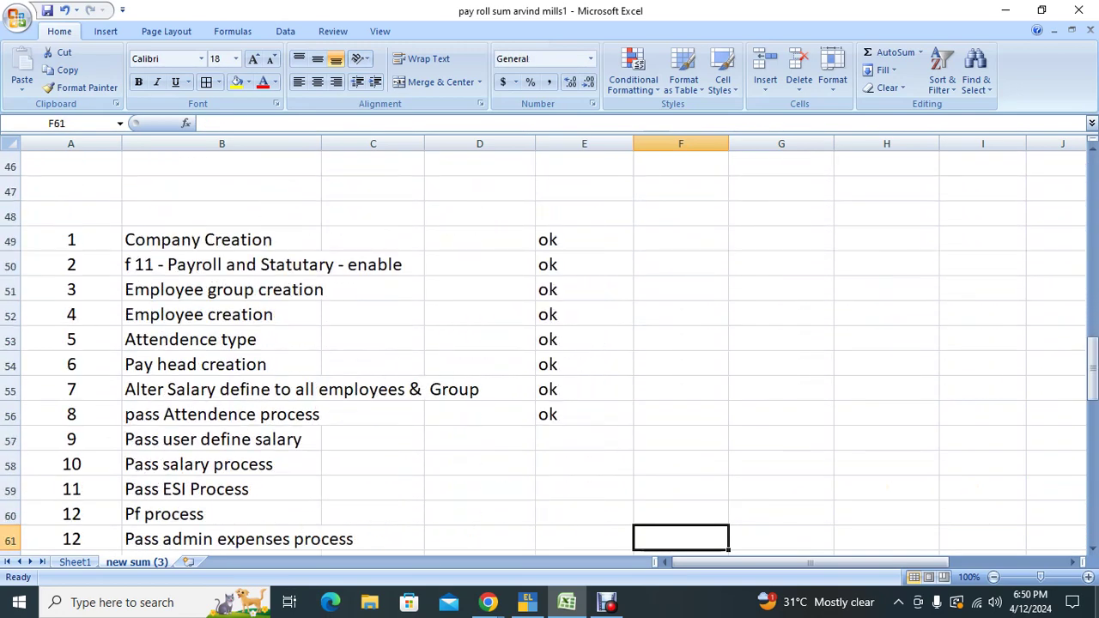
pyautogui.press('Down')
pyautogui.press('Down')
pyautogui.press('Down')
pyautogui.press('Down')
pyautogui.press('Down')
pyautogui.press('Down')
pyautogui.press('Down')
pyautogui.press('Down')
pyautogui.press('Down')
pyautogui.press('Down')
pyautogui.press('Down')
pyautogui.press('Down')
pyautogui.press('Down')
pyautogui.press('Down')
pyautogui.press('Down')
pyautogui.press('Down')
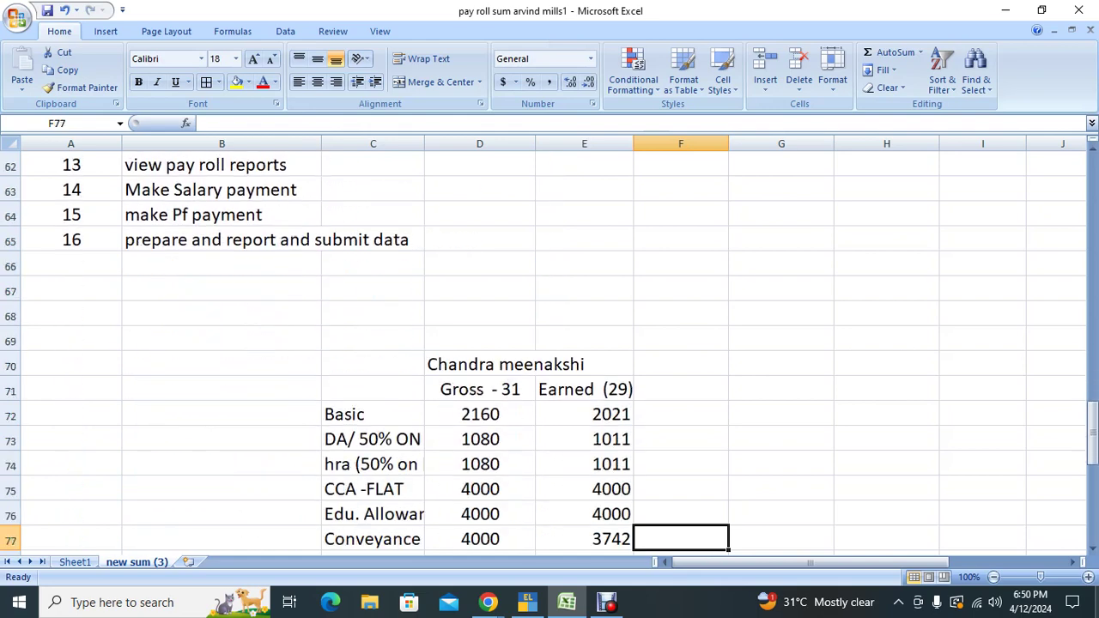
pyautogui.press('Down')
pyautogui.press('Down')
pyautogui.press('Down')
pyautogui.press('Down')
pyautogui.press('Down')
pyautogui.press('Down')
pyautogui.press('Down')
pyautogui.press('Down')
pyautogui.press('Down')
pyautogui.press('Down')
pyautogui.press('Down')
pyautogui.press('Down')
pyautogui.press('Down')
pyautogui.press('Left')
pyautogui.press('Left')
pyautogui.press('Up')
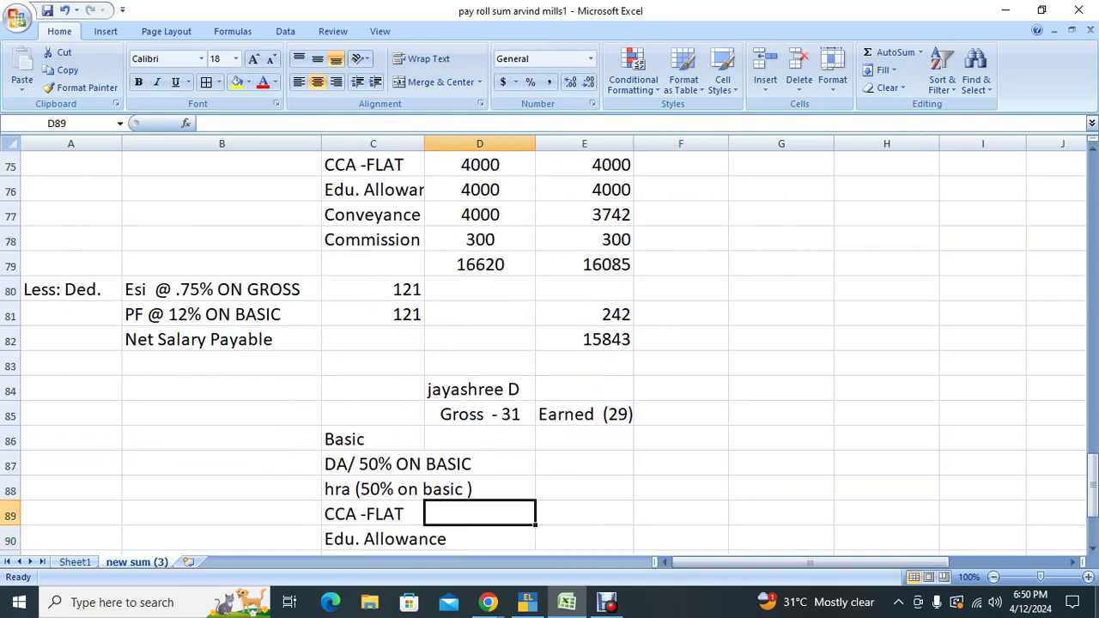
pyautogui.press('Up')
pyautogui.press('Up')
pyautogui.press('Up')
pyautogui.write('1125')
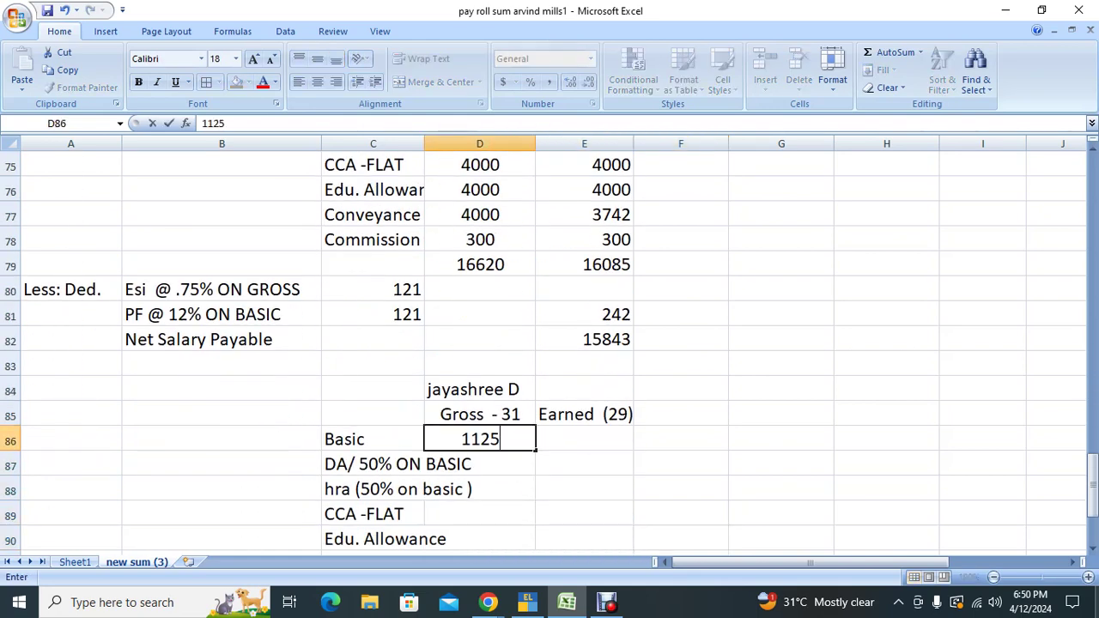
pyautogui.write('00')
pyautogui.press('Return')
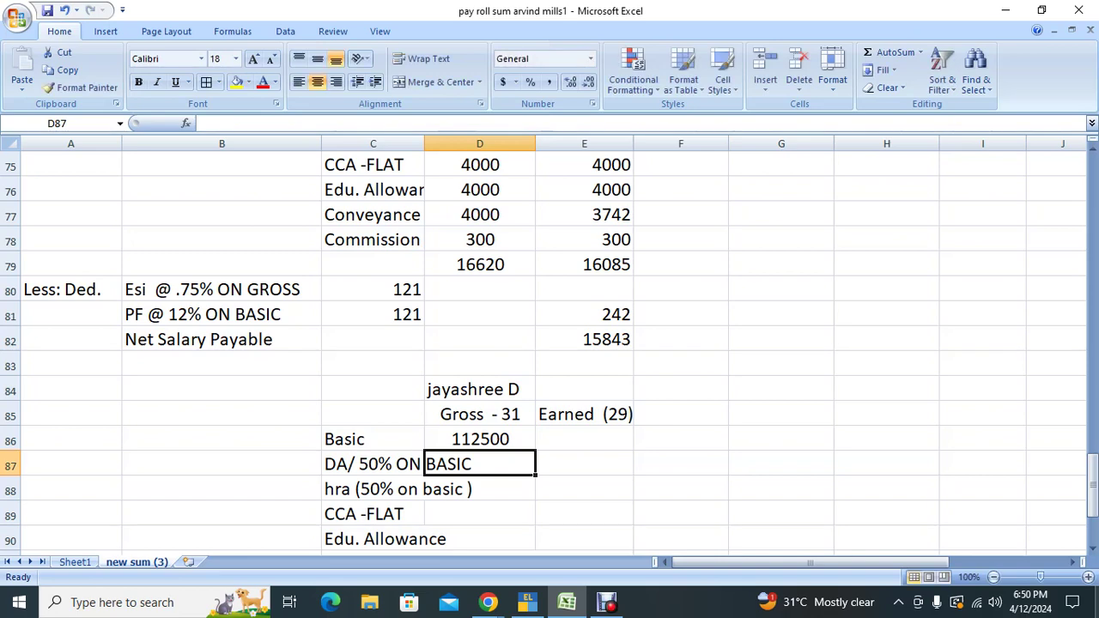
# Step: Set DA in D87 to =D86*50% (56250), after discarding a failed ROUND formula
pyautogui.write('=round(')
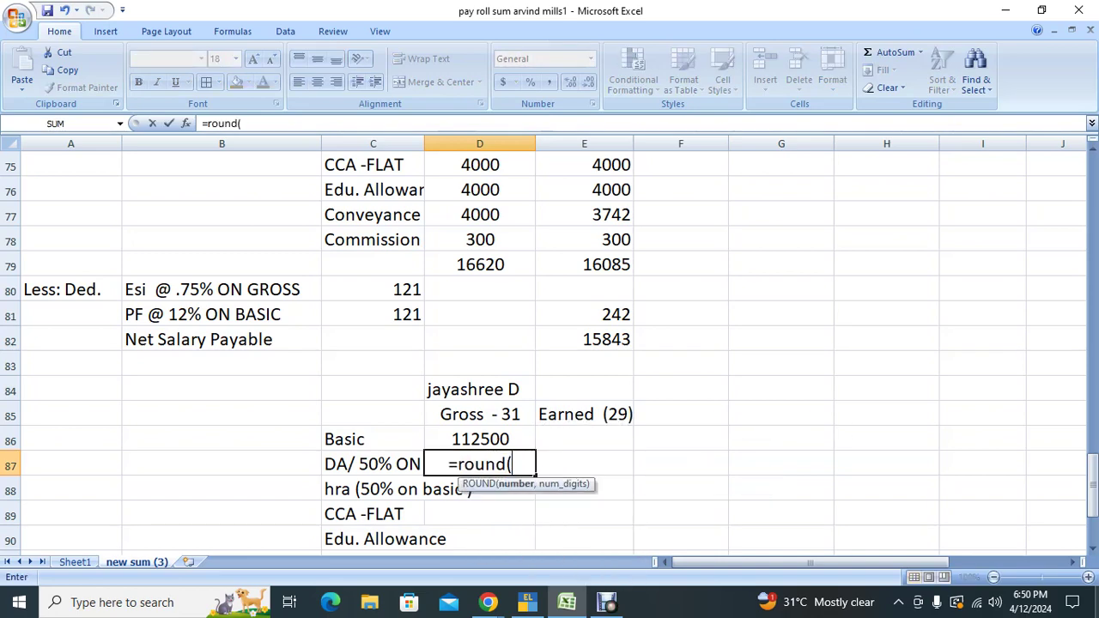
pyautogui.press('Up')
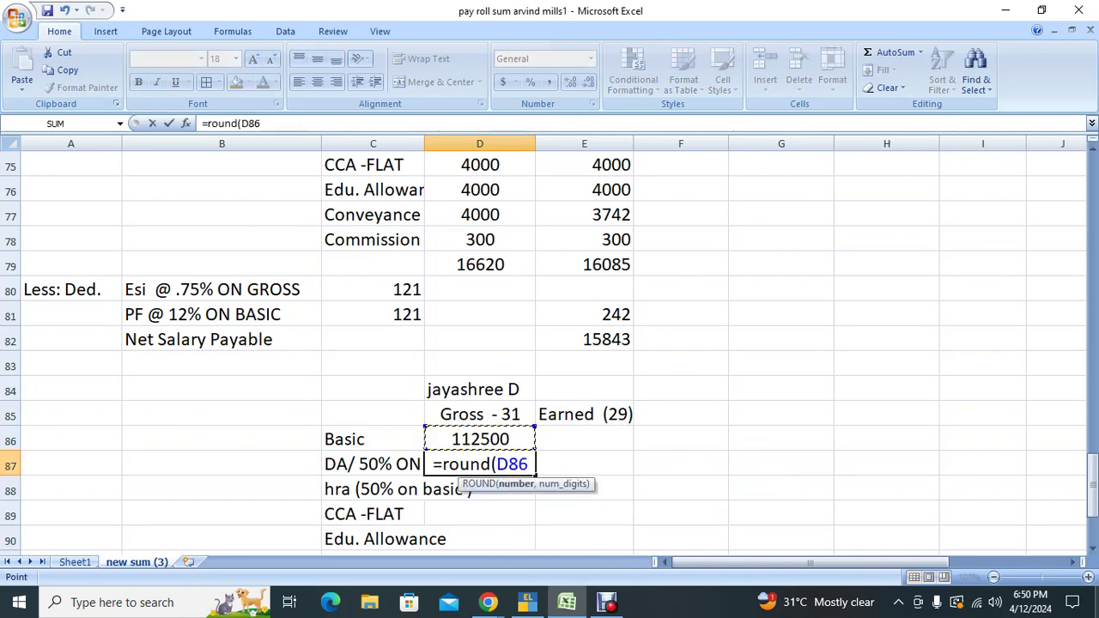
pyautogui.write('*50%),0)')
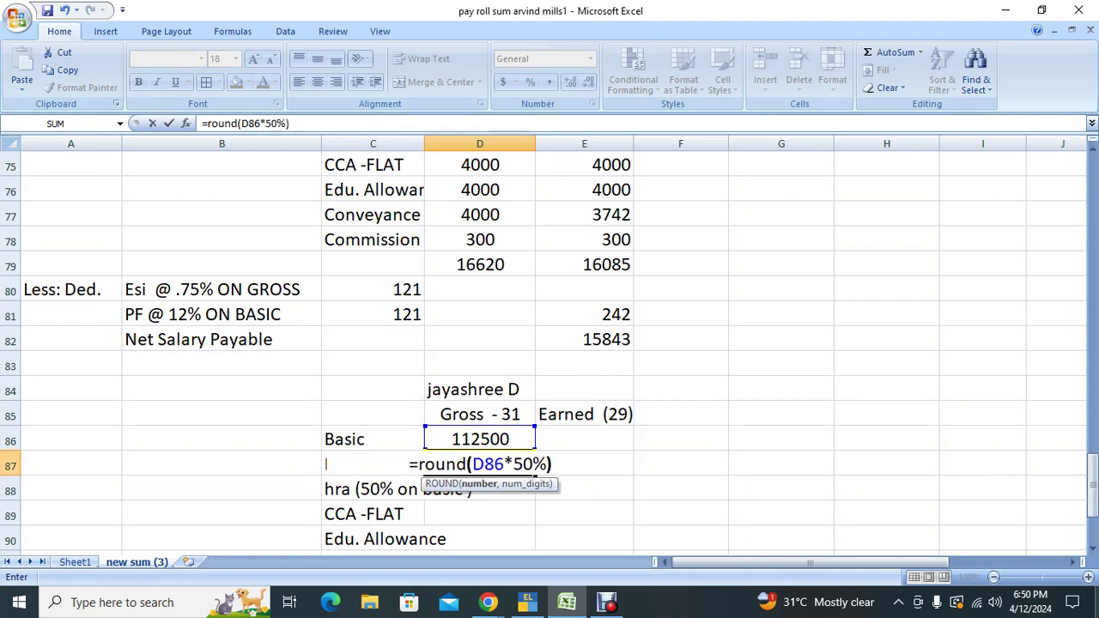
pyautogui.press('Return')
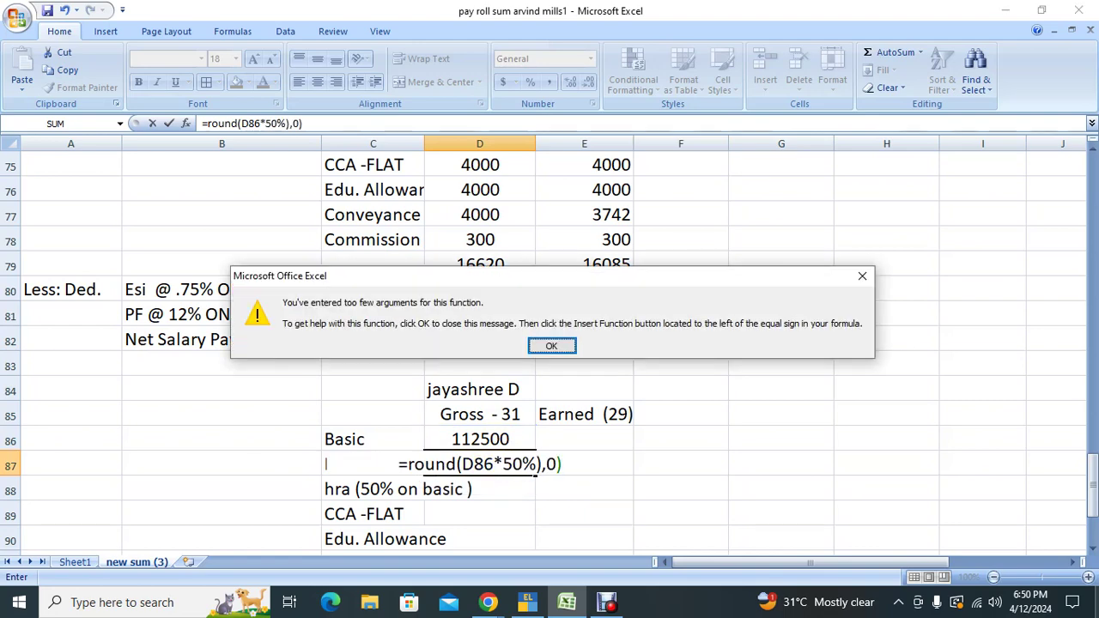
pyautogui.press('Escape')
pyautogui.press('Escape')
pyautogui.write('=')
pyautogui.press('Up')
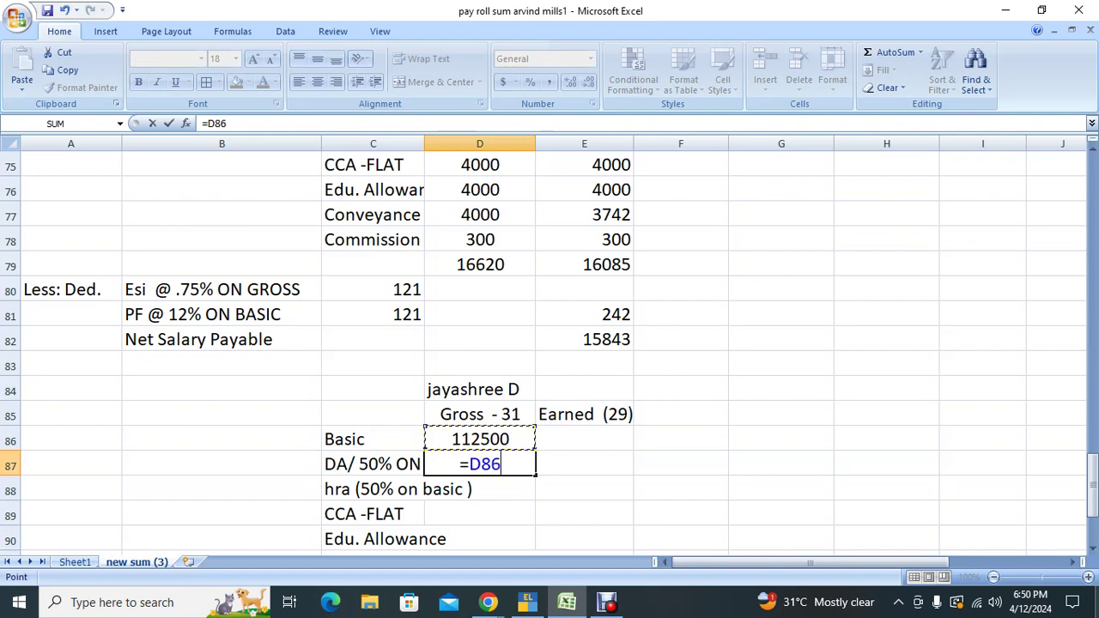
pyautogui.write('*50%')
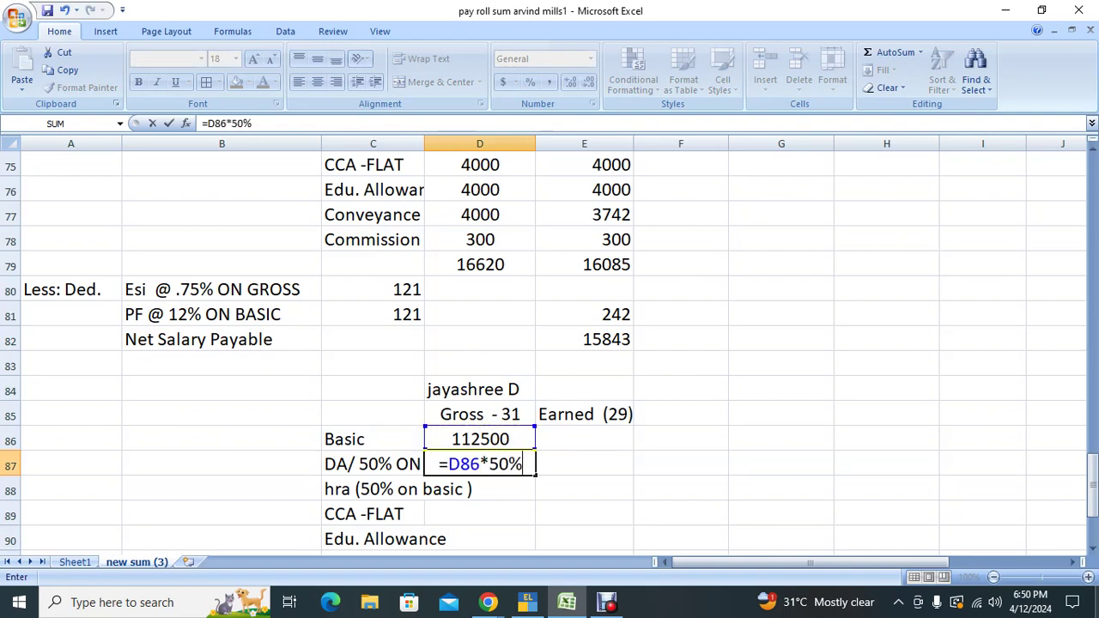
pyautogui.press('Return')
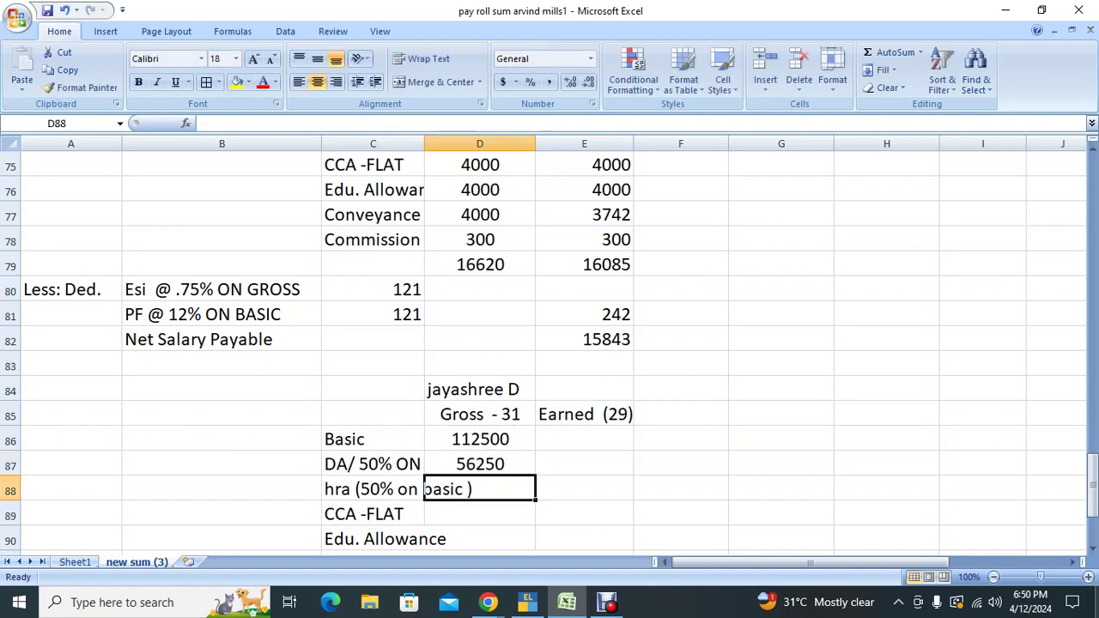
# Step: Set HRA in D88 to =D87 and enter 4000 for CCA, education allowance and conveyance
pyautogui.write('=')
pyautogui.press('Up')
pyautogui.press('Return')
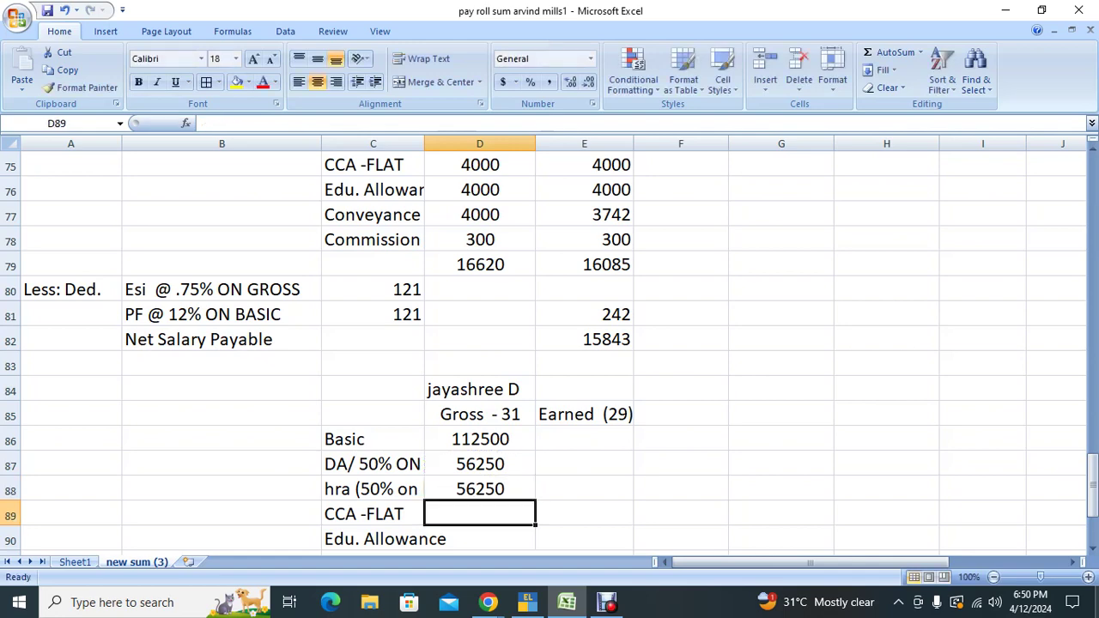
pyautogui.write('4000')
pyautogui.press('Return')
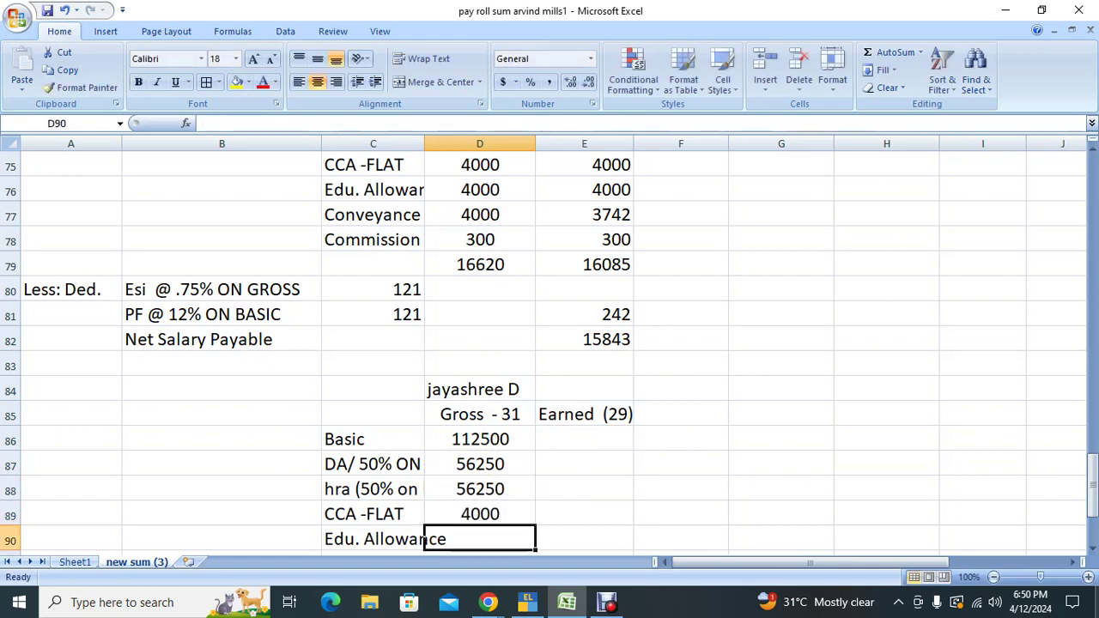
pyautogui.write('4000')
pyautogui.press('Return')
pyautogui.write('4000')
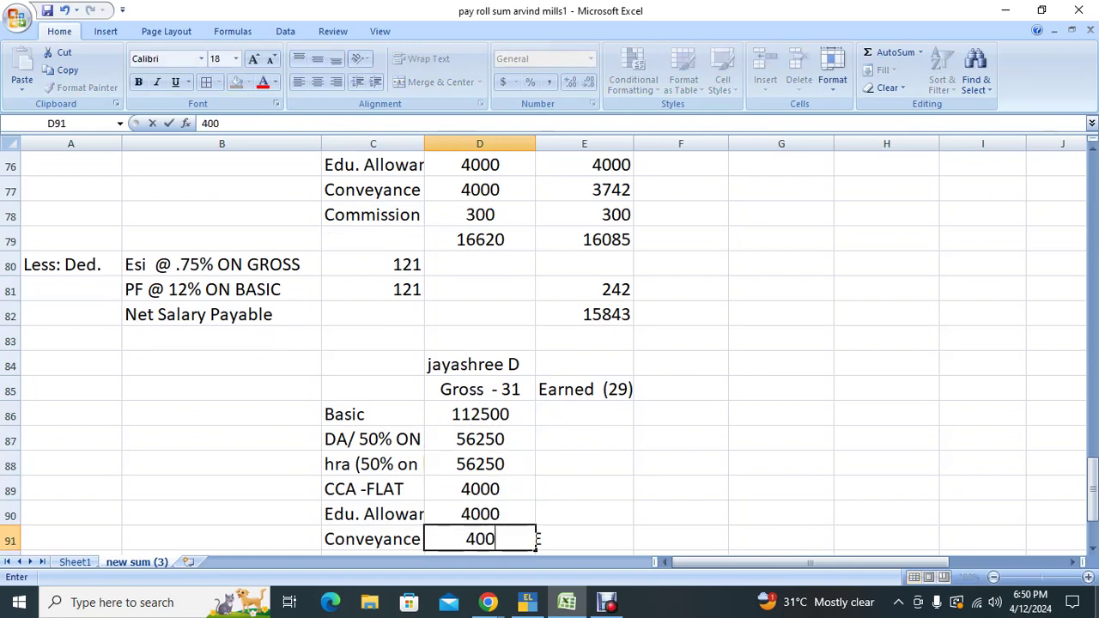
pyautogui.press('Return')
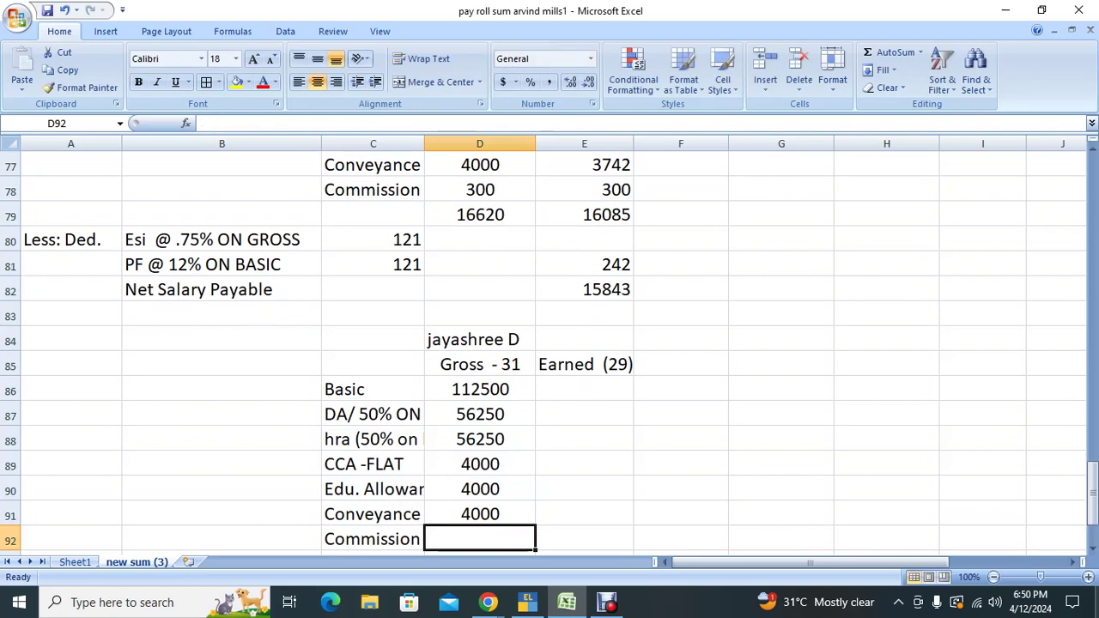
pyautogui.scroll(11, 550, 344)
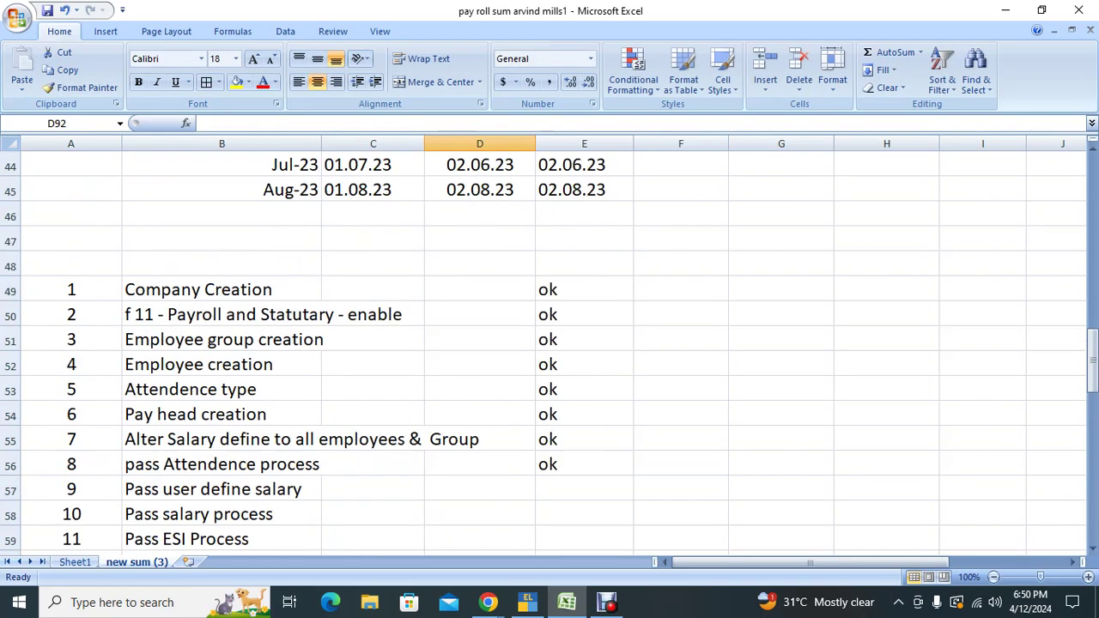
# Step: Look up the employee's May-23 figure of 19102 in the attendance table
pyautogui.scroll(6, 550, 344)
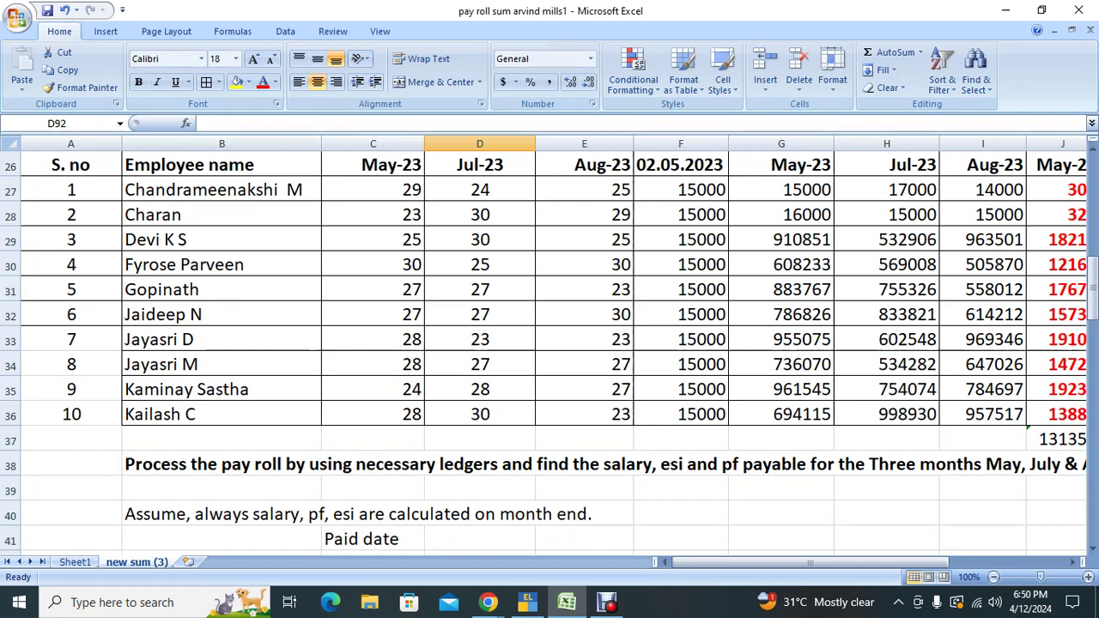
pyautogui.click(222, 339)
pyautogui.press('Right')
pyautogui.press('Right')
pyautogui.press('Right')
pyautogui.press('Right')
pyautogui.press('Right')
pyautogui.press('Right')
pyautogui.press('Right')
pyautogui.press('Right')
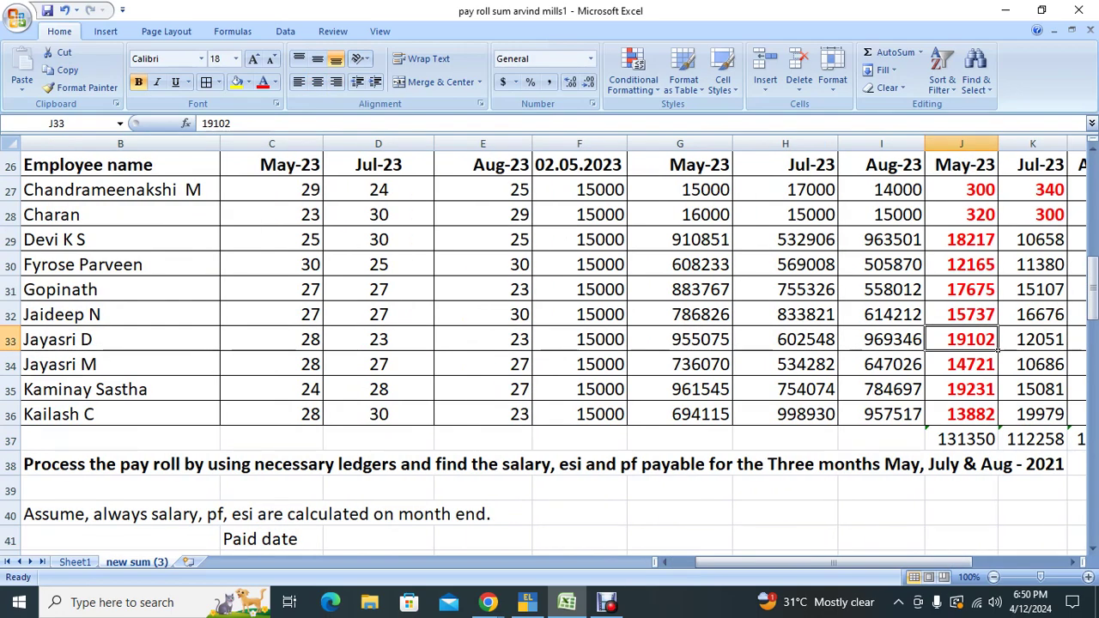
pyautogui.scroll(-9, 550, 343)
pyautogui.scroll(-9, 550, 343)
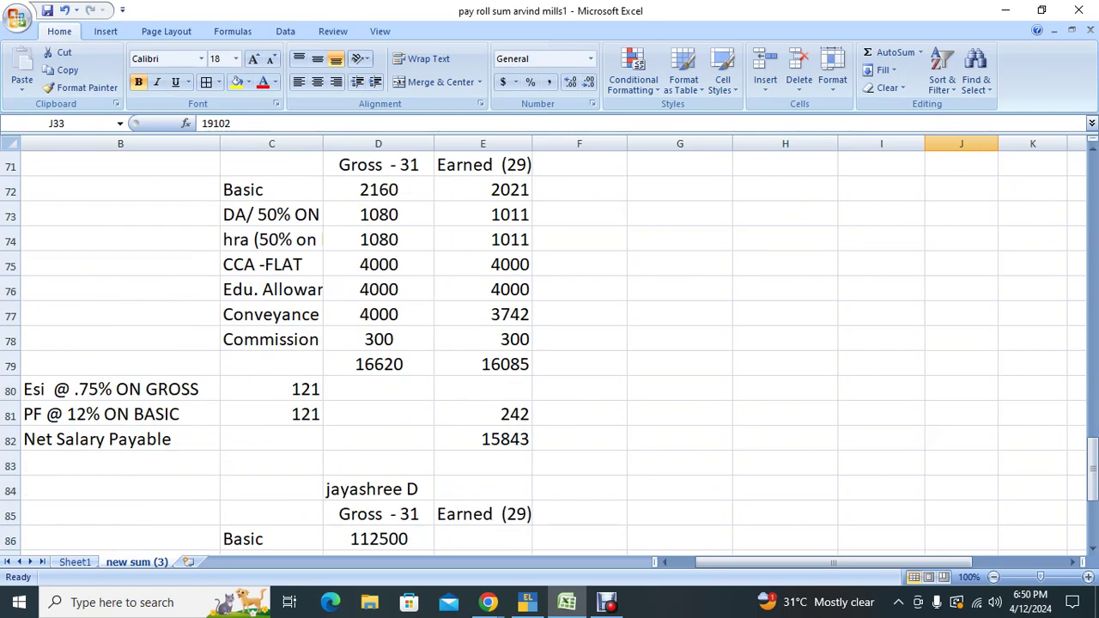
# Step: Enter commission 19102 in D92 and AutoSum D86:D92 in D93 to get 256102
pyautogui.click(377, 464)
pyautogui.write('19102')
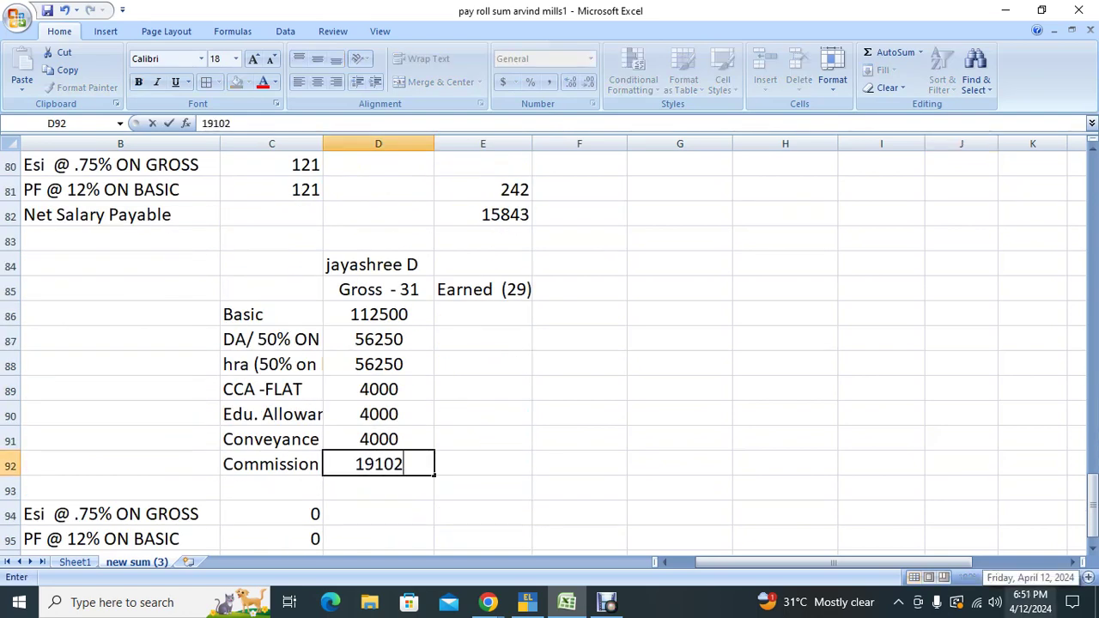
pyautogui.press('Return')
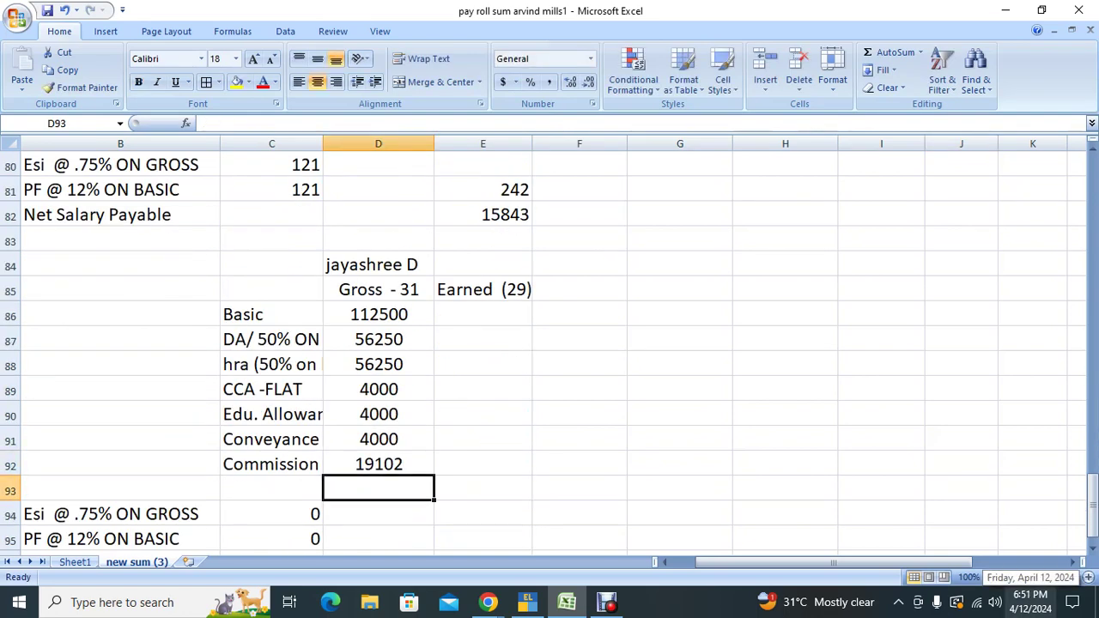
pyautogui.hotkey('alt', '=')
pyautogui.hotkey('alt', '=')
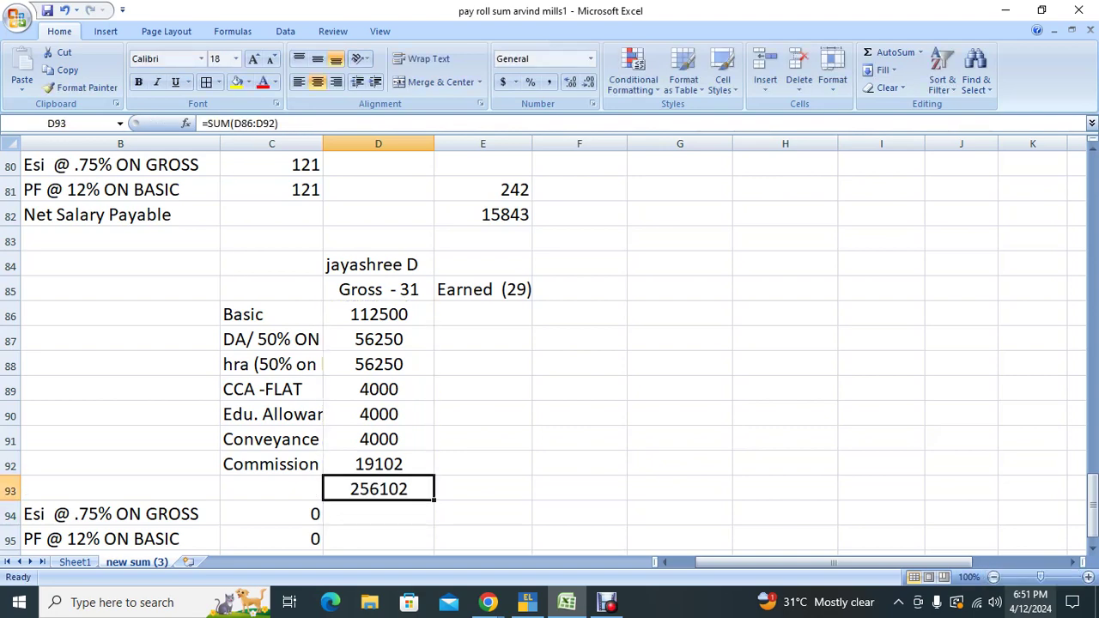
pyautogui.press('Up')
pyautogui.press('Up')
pyautogui.press('Up')
pyautogui.press('Up')
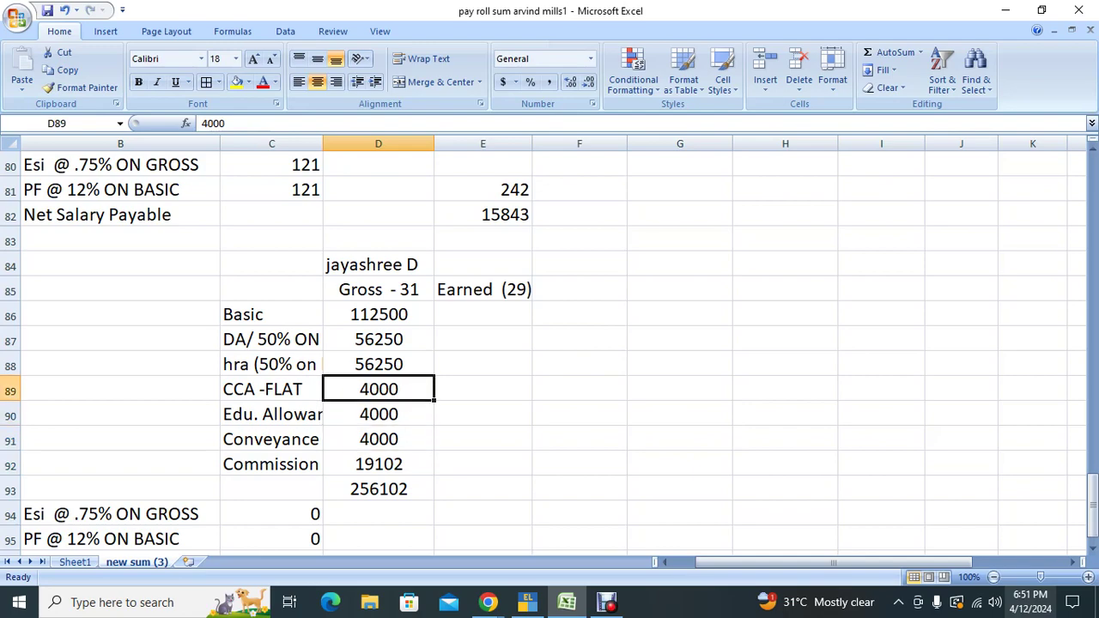
# Step: Check the employee's May-23 attendance of 28 days in the attendance table
pyautogui.press('Up')
pyautogui.press('Up')
pyautogui.press('Up')
pyautogui.press('Up')
pyautogui.press('Up')
pyautogui.press('Up')
pyautogui.press('Up')
pyautogui.press('Up')
pyautogui.press('Up')
pyautogui.press('Up')
pyautogui.press('Up')
pyautogui.press('Up')
pyautogui.press('Up')
pyautogui.press('Up')
pyautogui.press('Up')
pyautogui.press('Up')
pyautogui.press('Up')
pyautogui.press('Up')
pyautogui.press('Up')
pyautogui.press('Up')
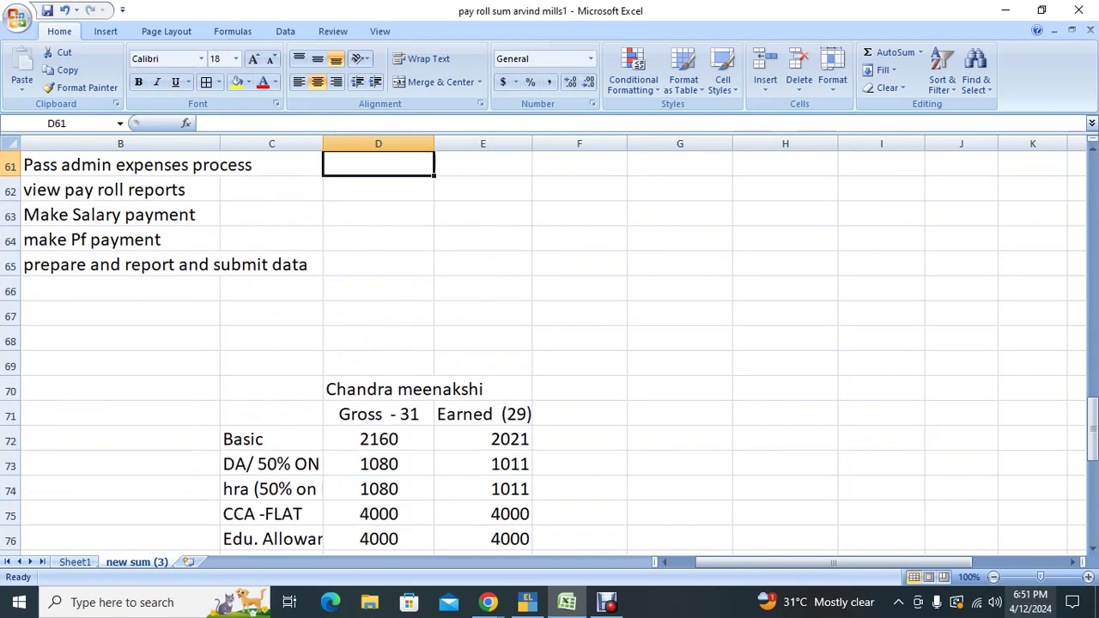
pyautogui.press('Up')
pyautogui.press('Up')
pyautogui.press('Up')
pyautogui.press('Up')
pyautogui.press('Up')
pyautogui.press('Up')
pyautogui.press('Up')
pyautogui.press('Up')
pyautogui.press('Up')
pyautogui.press('Up')
pyautogui.press('Up')
pyautogui.press('Up')
pyautogui.press('Up')
pyautogui.press('Up')
pyautogui.press('Up')
pyautogui.press('Up')
pyautogui.press('Up')
pyautogui.press('Up')
pyautogui.press('Up')
pyautogui.press('Up')
pyautogui.press('Down')
pyautogui.press('Down')
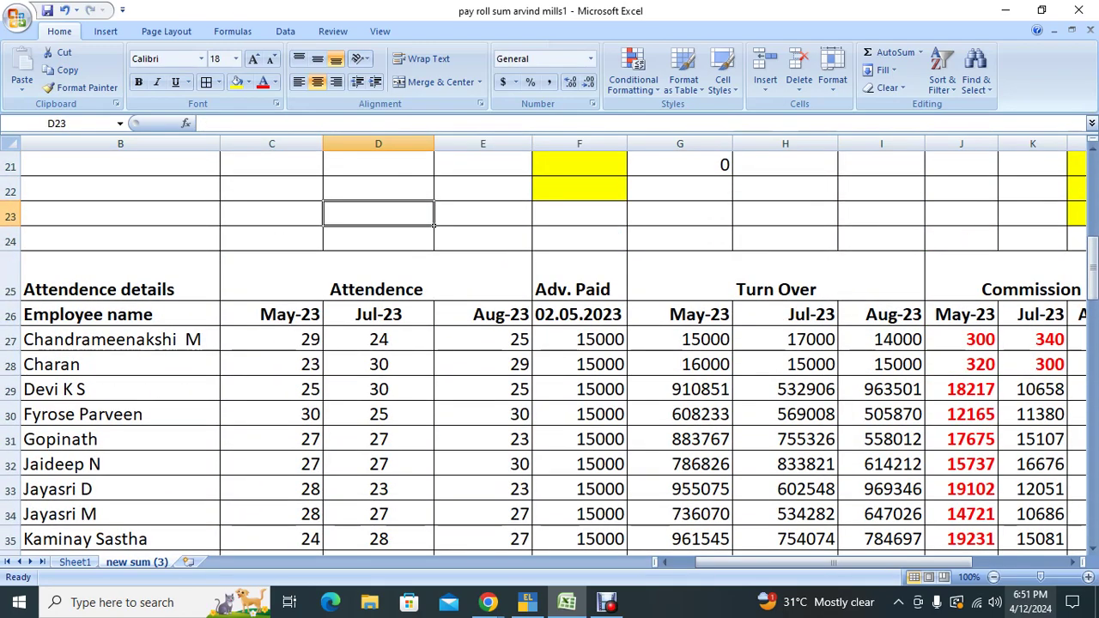
pyautogui.press('Down')
pyautogui.press('Down')
pyautogui.press('Down')
pyautogui.press('Down')
pyautogui.press('Down')
pyautogui.press('Down')
pyautogui.press('Down')
pyautogui.press('Down')
pyautogui.press('Down')
pyautogui.press('Down')
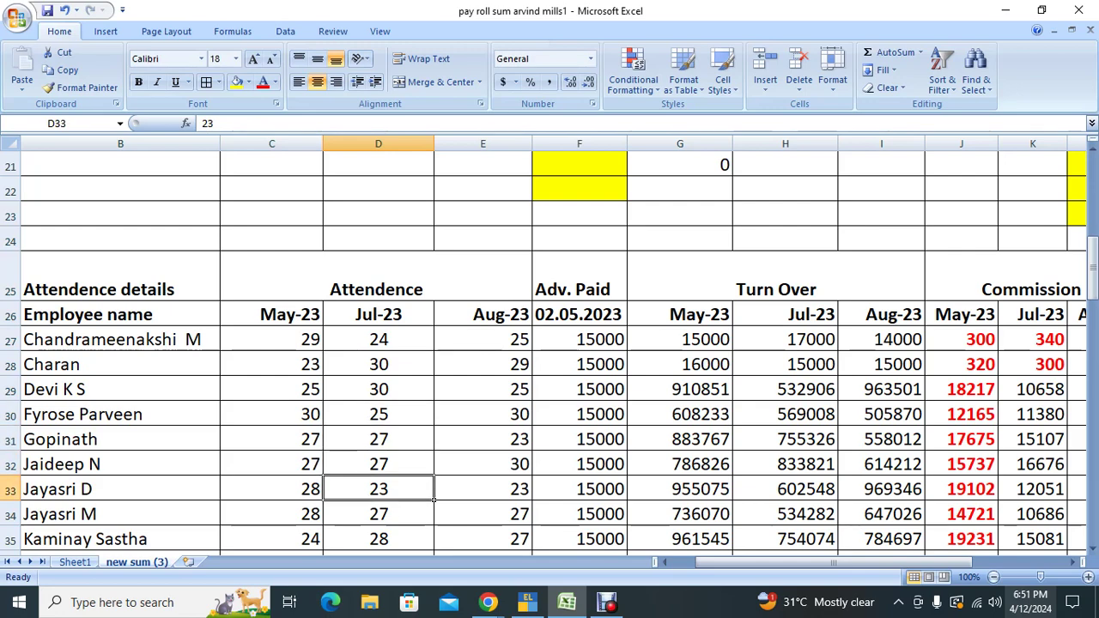
pyautogui.press('Left')
pyautogui.press('Down')
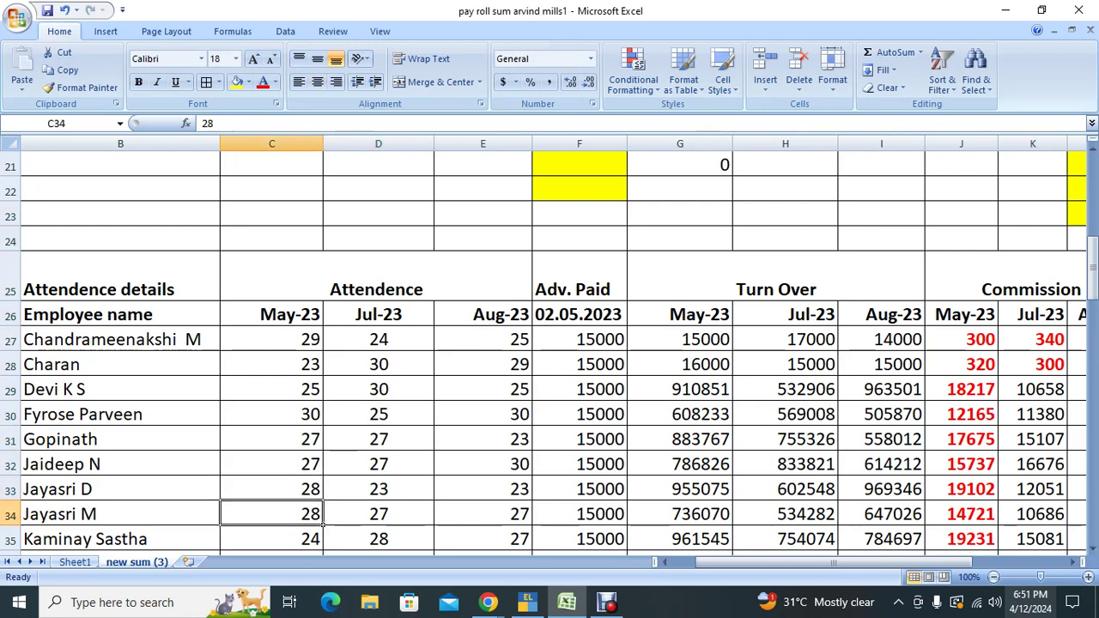
pyautogui.press('Down')
pyautogui.press('Down')
pyautogui.press('Down')
pyautogui.press('Down')
pyautogui.press('Down')
pyautogui.press('Down')
pyautogui.press('Down')
pyautogui.press('Down')
pyautogui.press('Down')
pyautogui.press('Down')
pyautogui.press('Down')
pyautogui.press('Down')
pyautogui.press('Down')
pyautogui.press('Down')
pyautogui.press('Down')
pyautogui.press('Down')
pyautogui.press('Down')
pyautogui.press('Down')
pyautogui.press('Down')
pyautogui.press('Down')
pyautogui.press('Right')
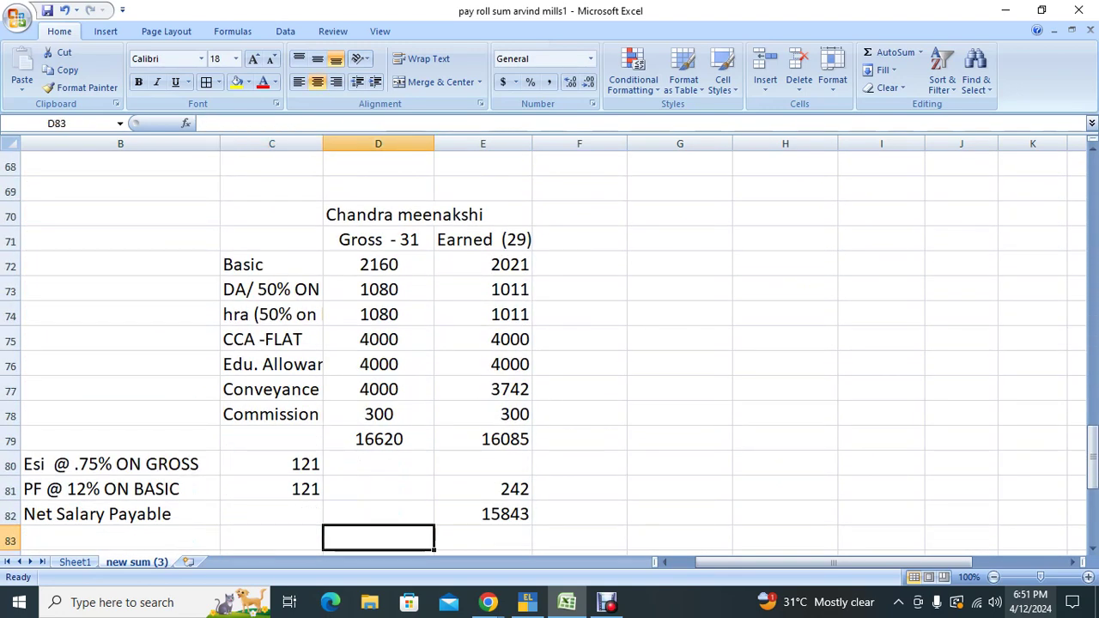
# Step: Change the second slip's E85 header from Earned (29) to Earned (28)
pyautogui.press('Up')
pyautogui.press('Up')
pyautogui.press('Up')
pyautogui.press('Up')
pyautogui.press('Up')
pyautogui.press('Up')
pyautogui.press('Up')
pyautogui.press('Up')
pyautogui.press('Up')
pyautogui.press('Right')
pyautogui.press('Up')
pyautogui.press('Up')
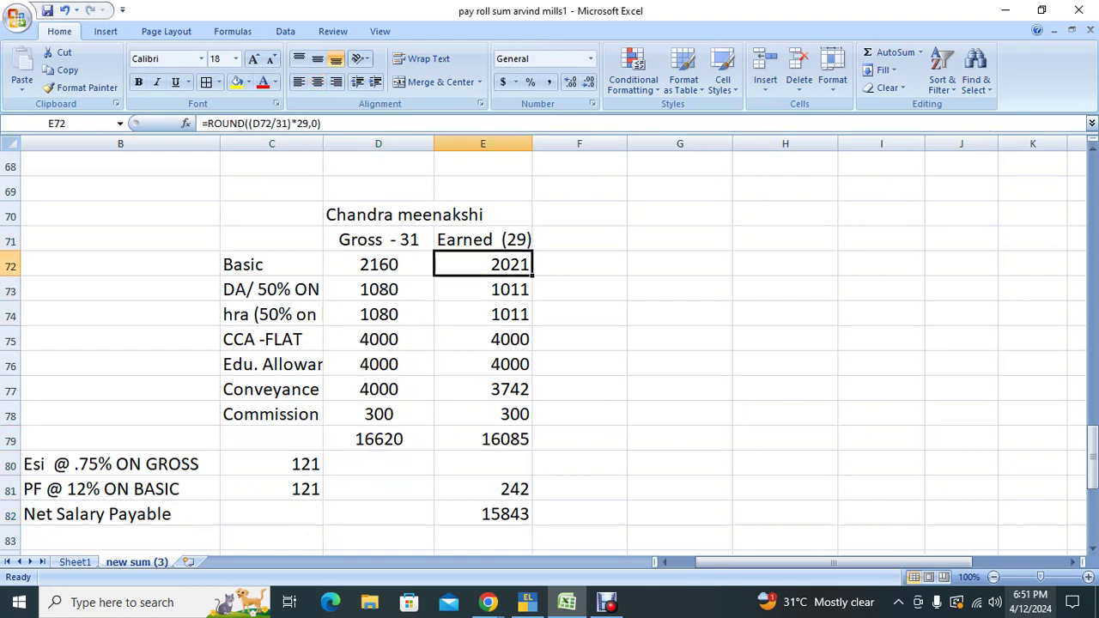
pyautogui.press('Down')
pyautogui.press('Down')
pyautogui.press('Down')
pyautogui.press('Down')
pyautogui.press('Down')
pyautogui.press('Down')
pyautogui.press('Down')
pyautogui.press('Down')
pyautogui.press('Down')
pyautogui.press('Down')
pyautogui.press('Down')
pyautogui.press('Down')
pyautogui.press('Down')
pyautogui.press('Down')
pyautogui.press('Down')
pyautogui.press('Down')
pyautogui.press('Down')
pyautogui.press('Down')
pyautogui.press('Down')
pyautogui.press('Down')
pyautogui.press('Up')
pyautogui.press('Up')
pyautogui.press('Up')
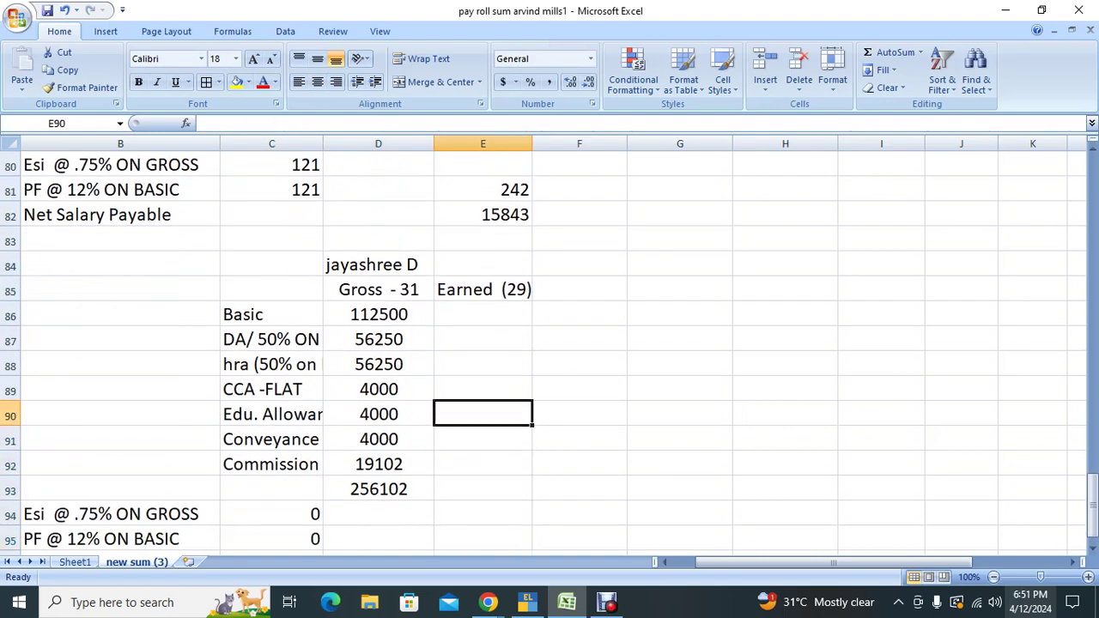
pyautogui.press('Up')
pyautogui.press('Up')
pyautogui.press('Up')
pyautogui.press('Up')
pyautogui.press('Up')
pyautogui.press('F2')
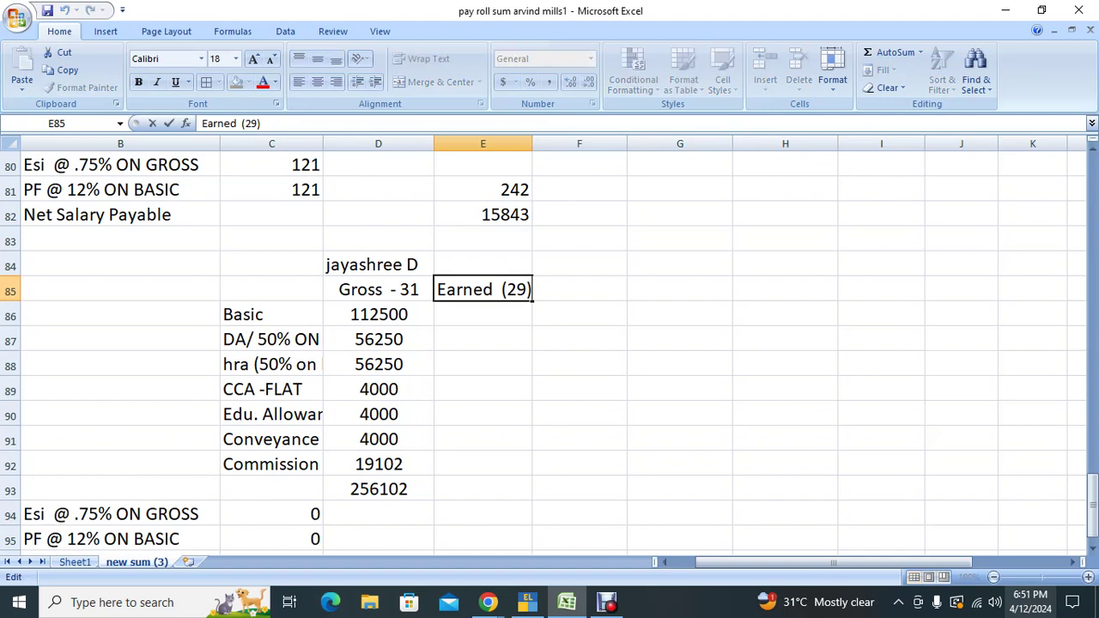
pyautogui.press('BackSpace')
pyautogui.write('8')
pyautogui.press('Return')
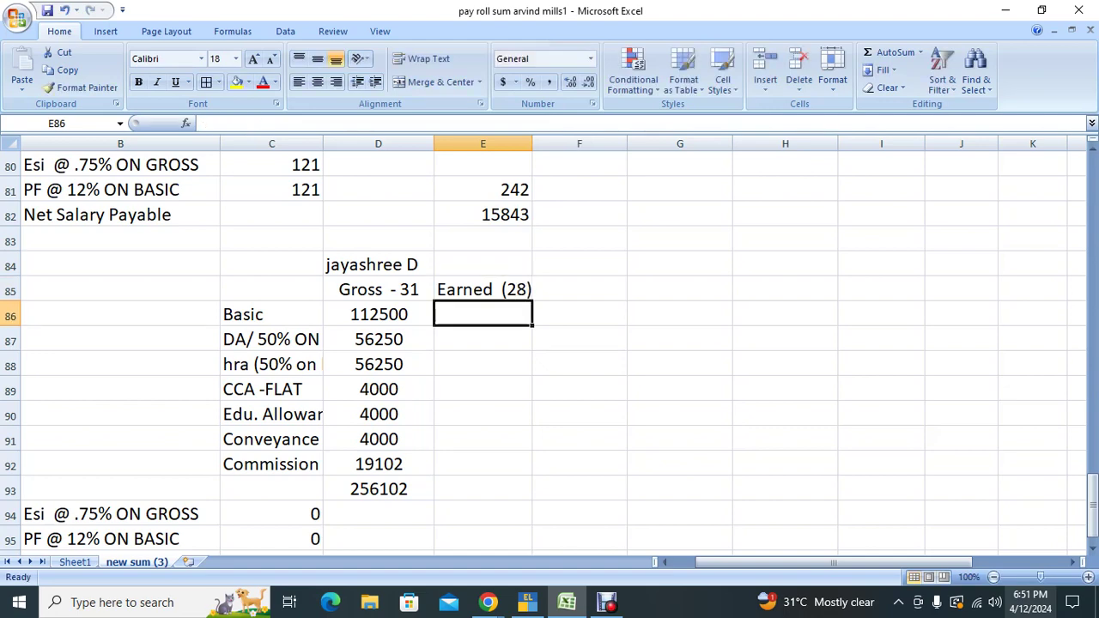
# Step: Enter a 28-day prorated earned Basic formula in E86 from the gross in D86
pyautogui.write('=rou')
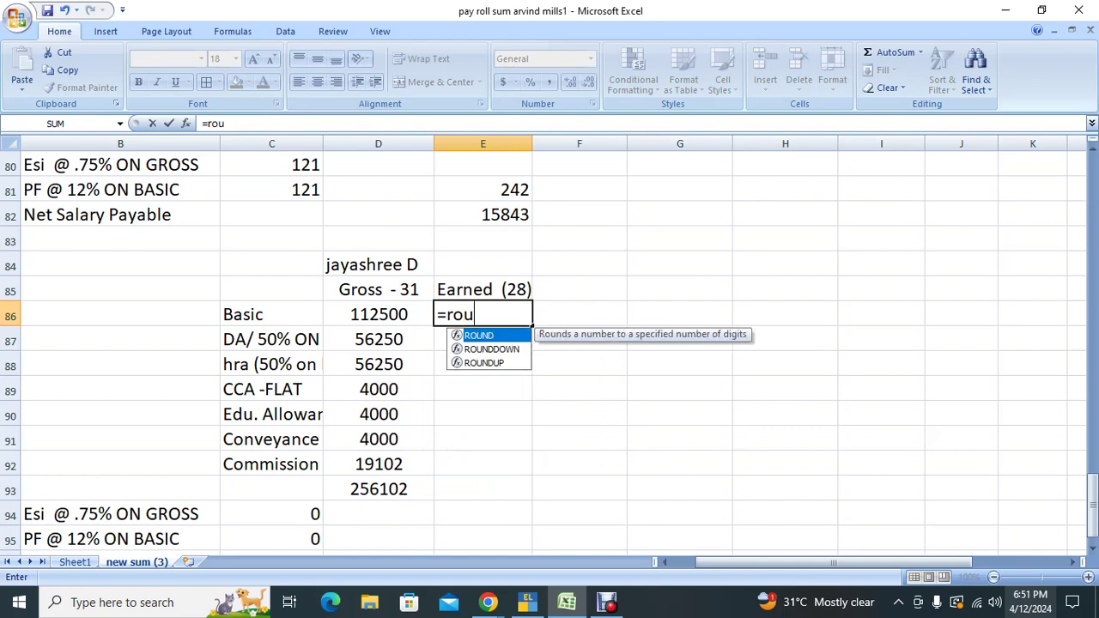
pyautogui.write('nd((')
pyautogui.press('Left')
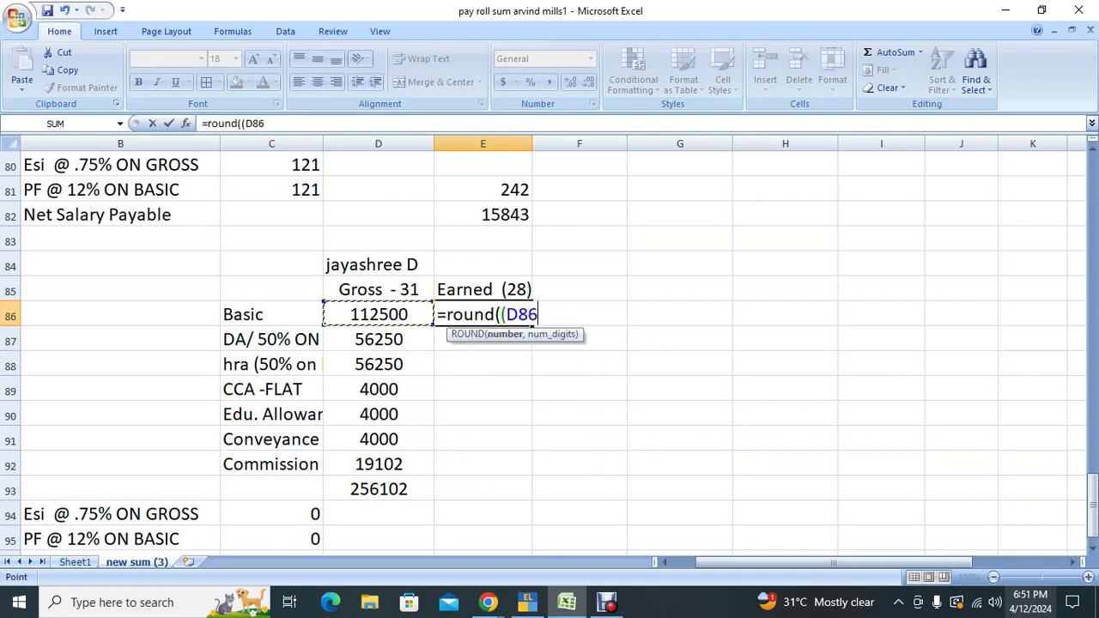
pyautogui.write('/31')
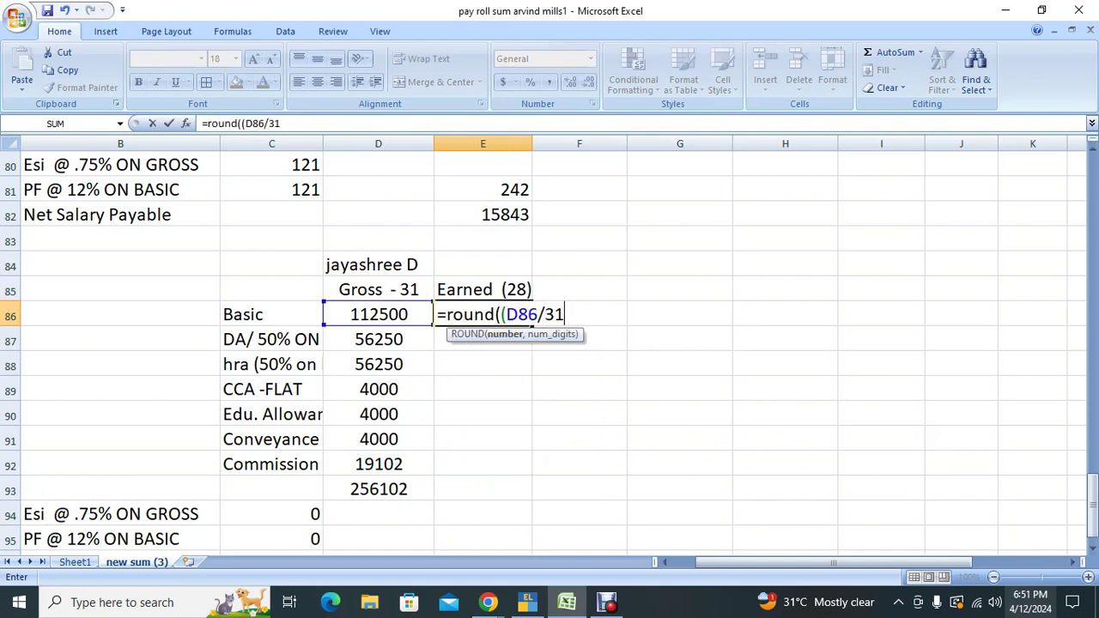
pyautogui.write(')*29,')
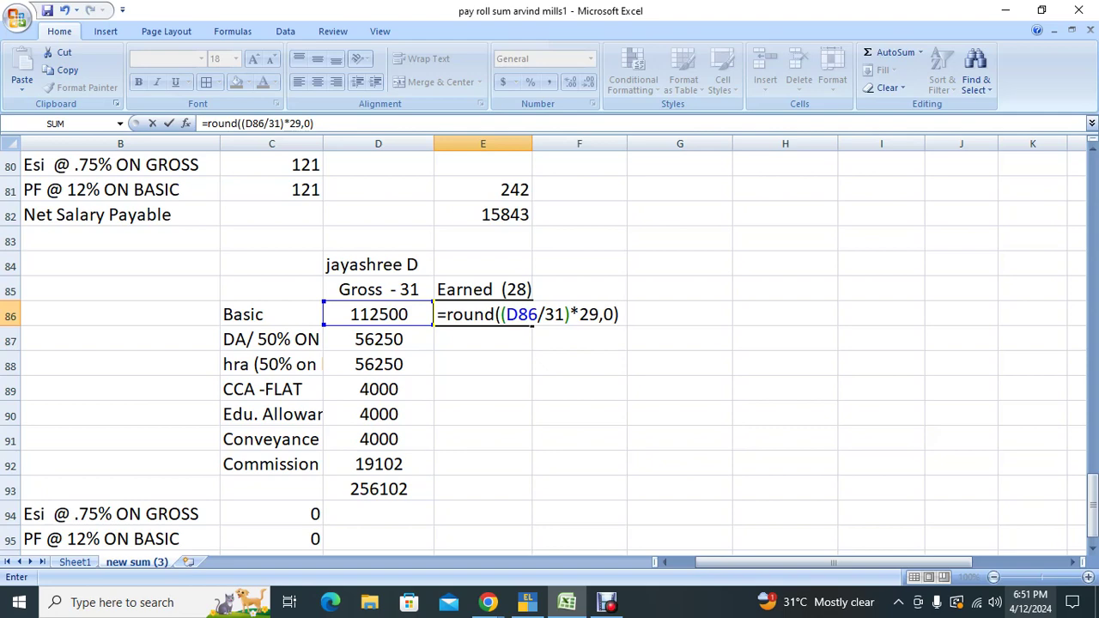
pyautogui.write('0)')
pyautogui.press('Return')
pyautogui.click(483, 315)
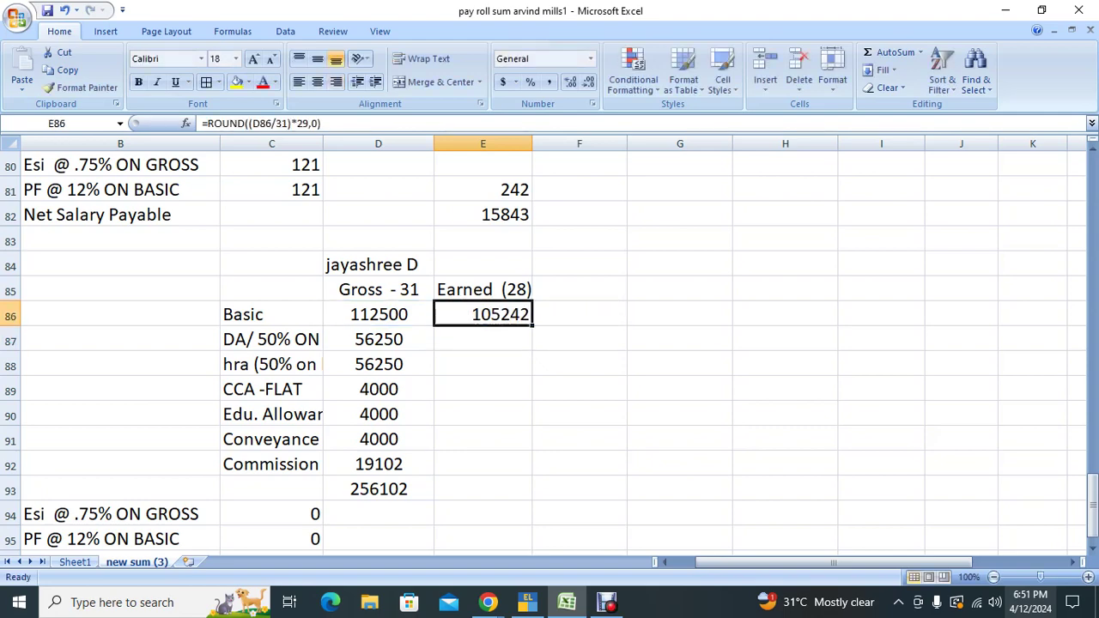
pyautogui.write('=')
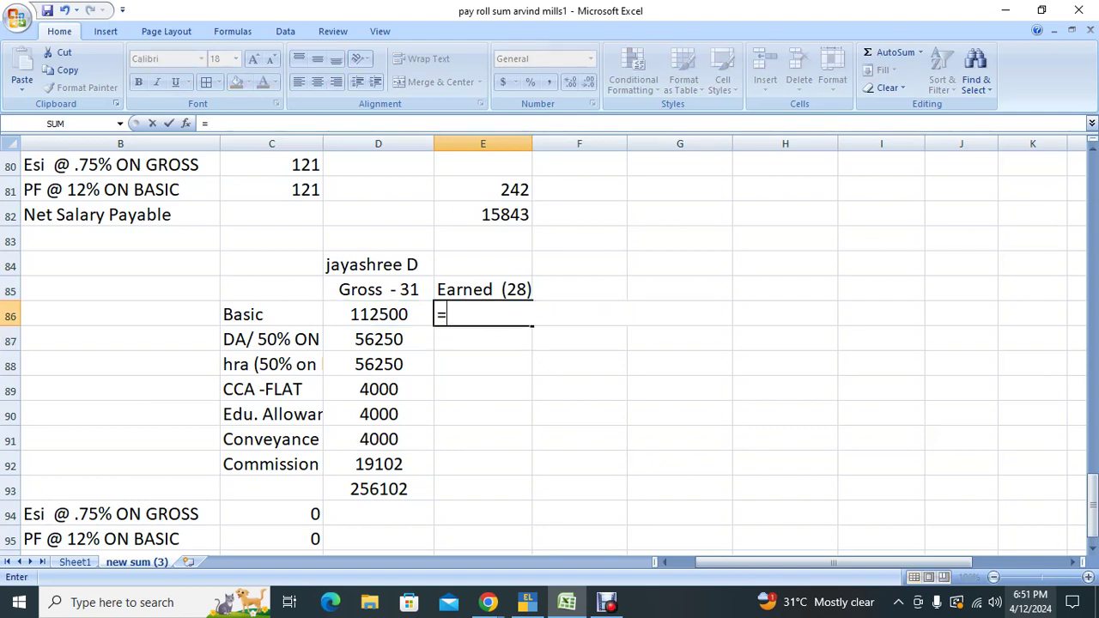
pyautogui.write('D86/31*28')
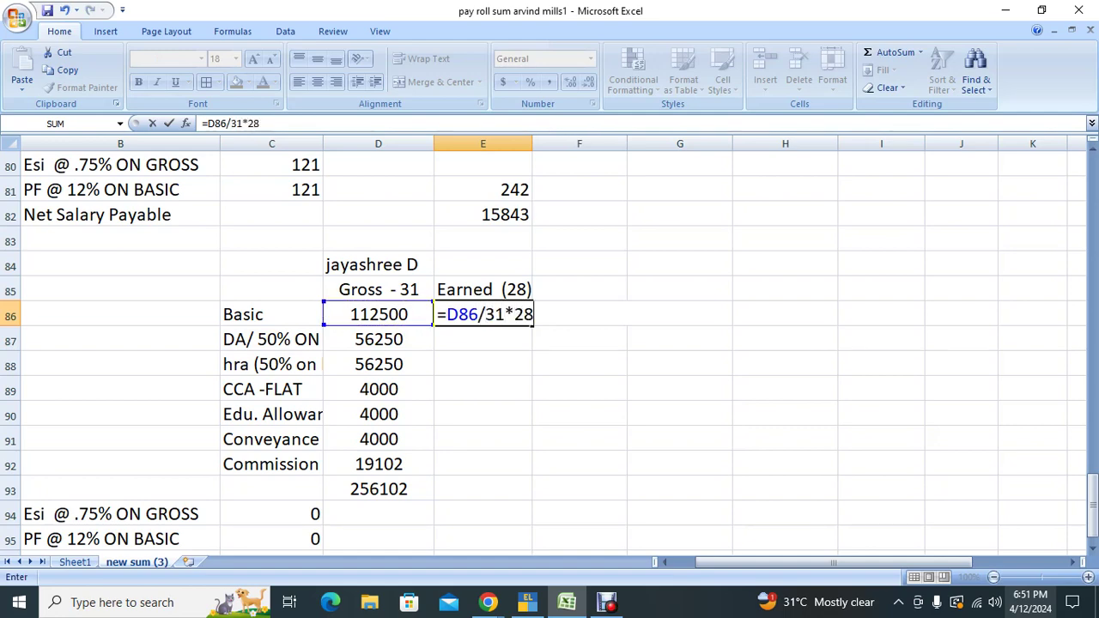
pyautogui.press('Return')
# Step: Wrap E86's earned Basic formula in ROUND to 0 decimals, fixing the extra bracket
pyautogui.click(482, 314)
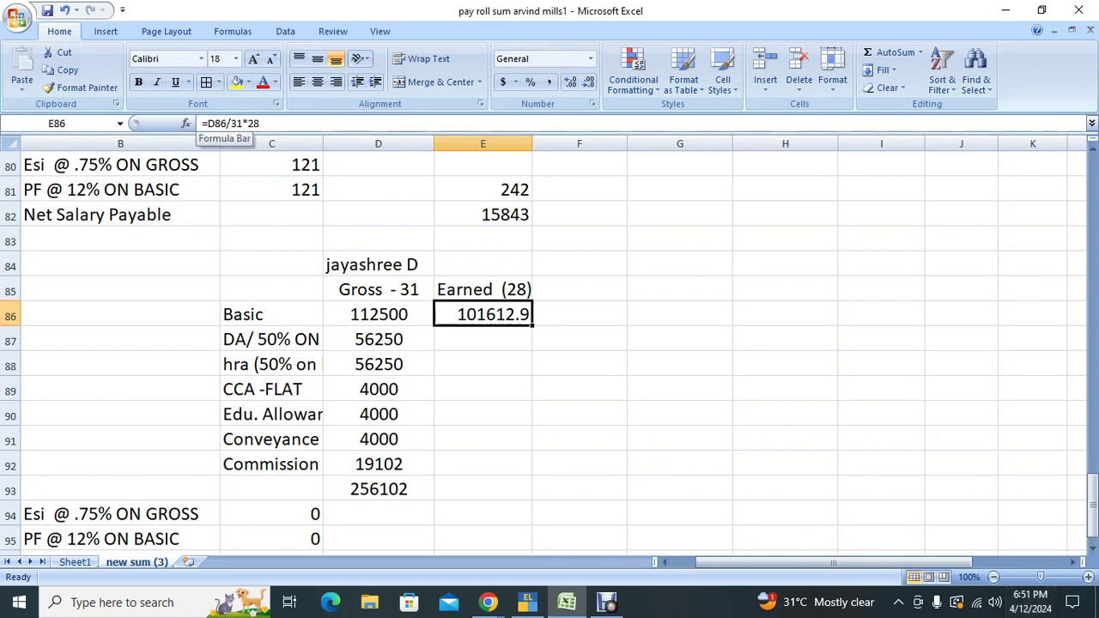
pyautogui.click(206, 123)
pyautogui.write('round')
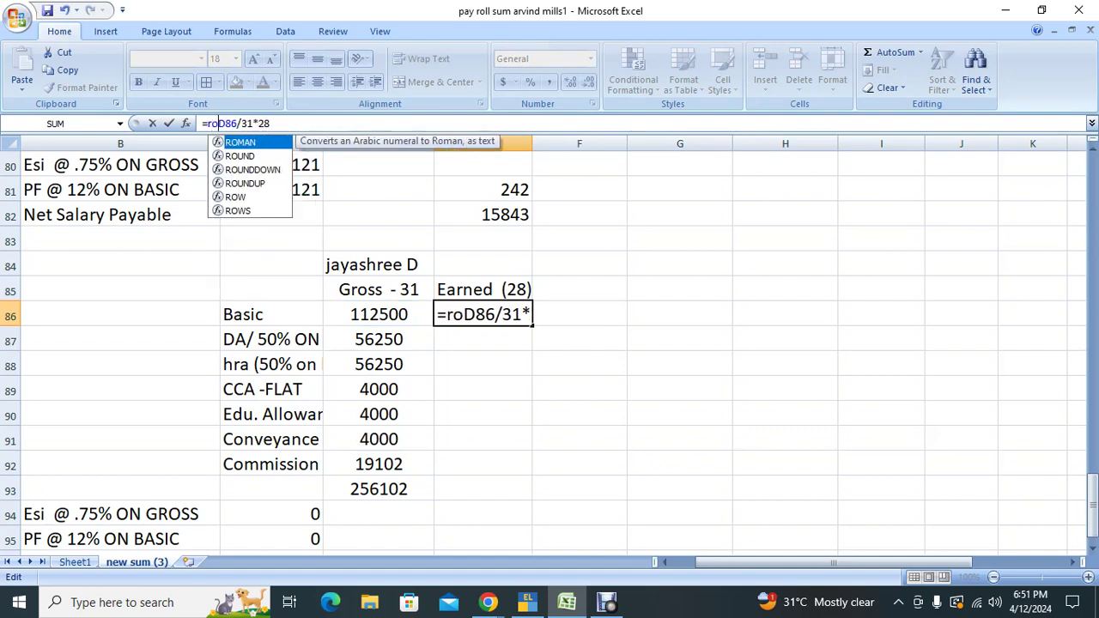
pyautogui.write('(')
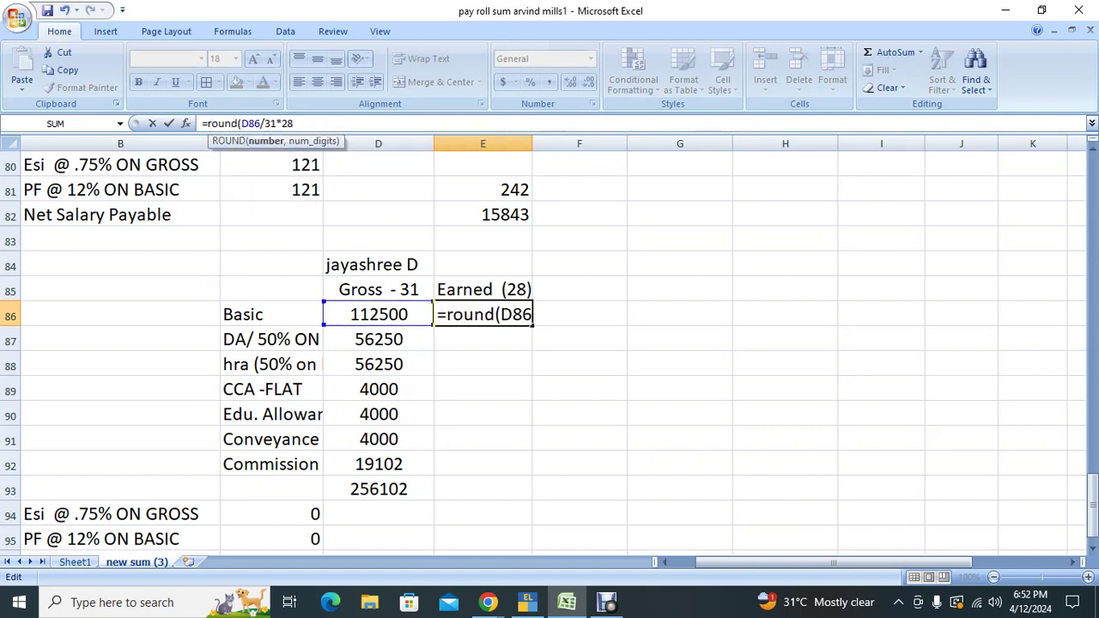
pyautogui.click(294, 122)
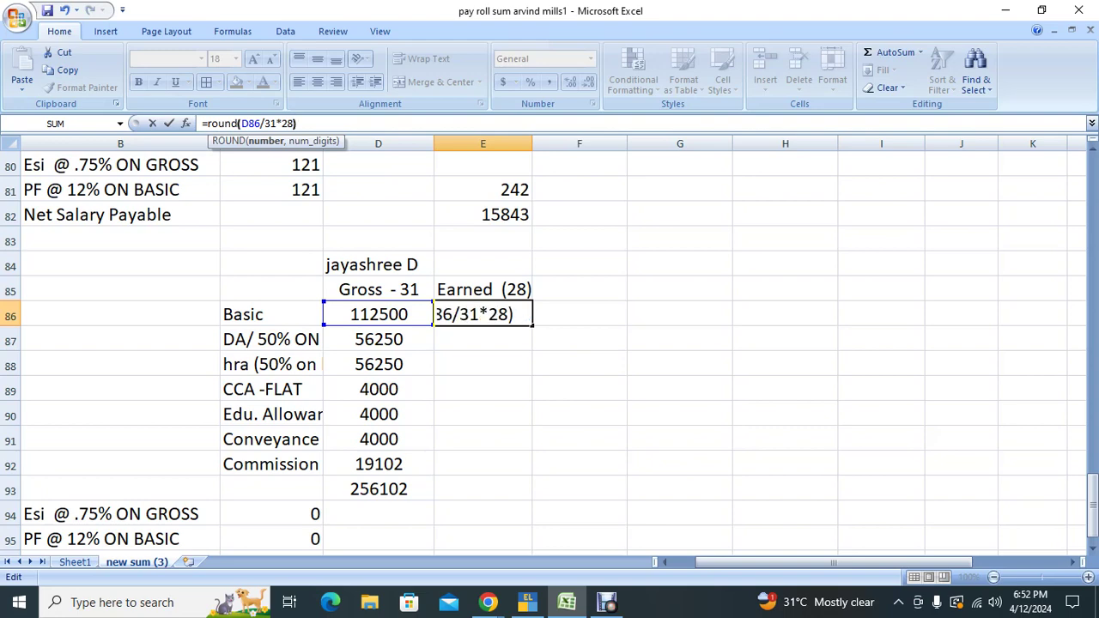
pyautogui.write('),0')
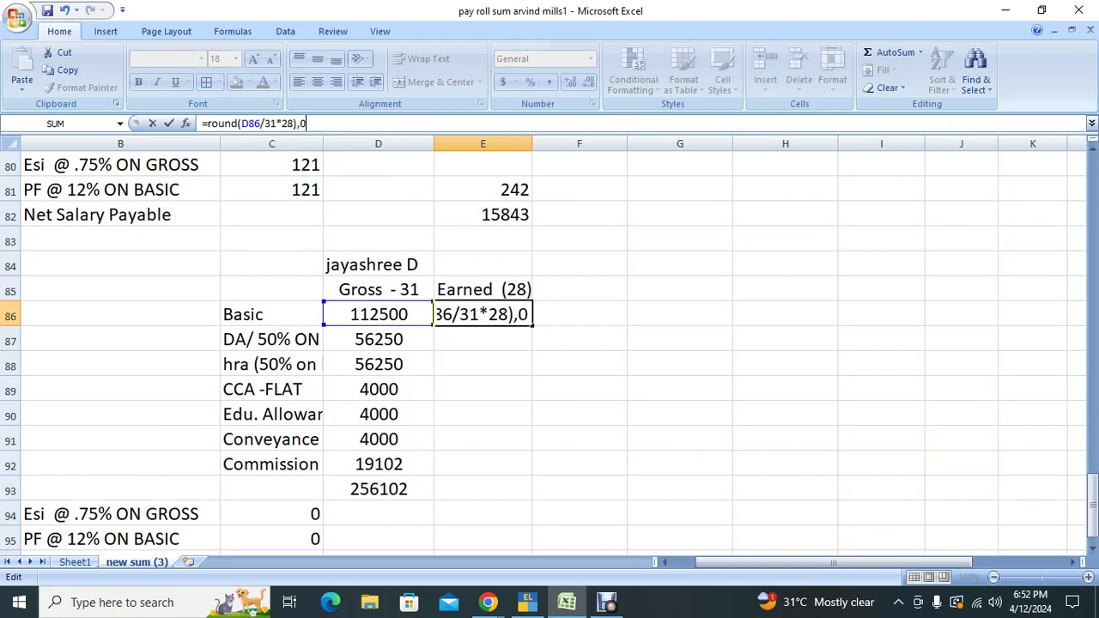
pyautogui.write(')')
pyautogui.press('Return')
pyautogui.press('Return')
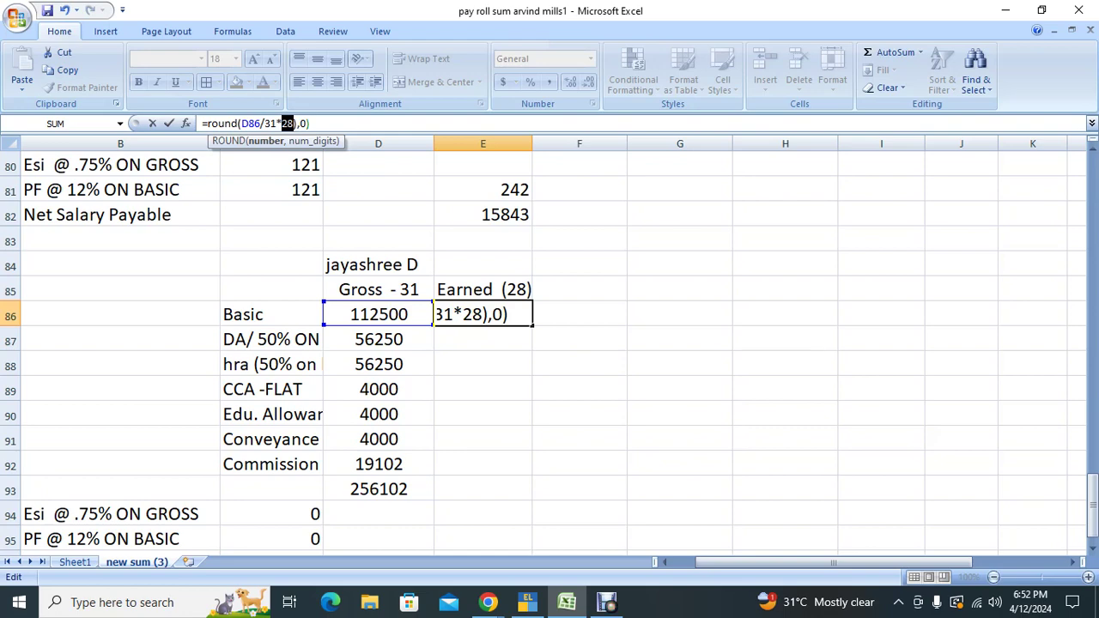
pyautogui.click(296, 123)
pyautogui.press('BackSpace')
pyautogui.press('Return')
pyautogui.click(482, 315)
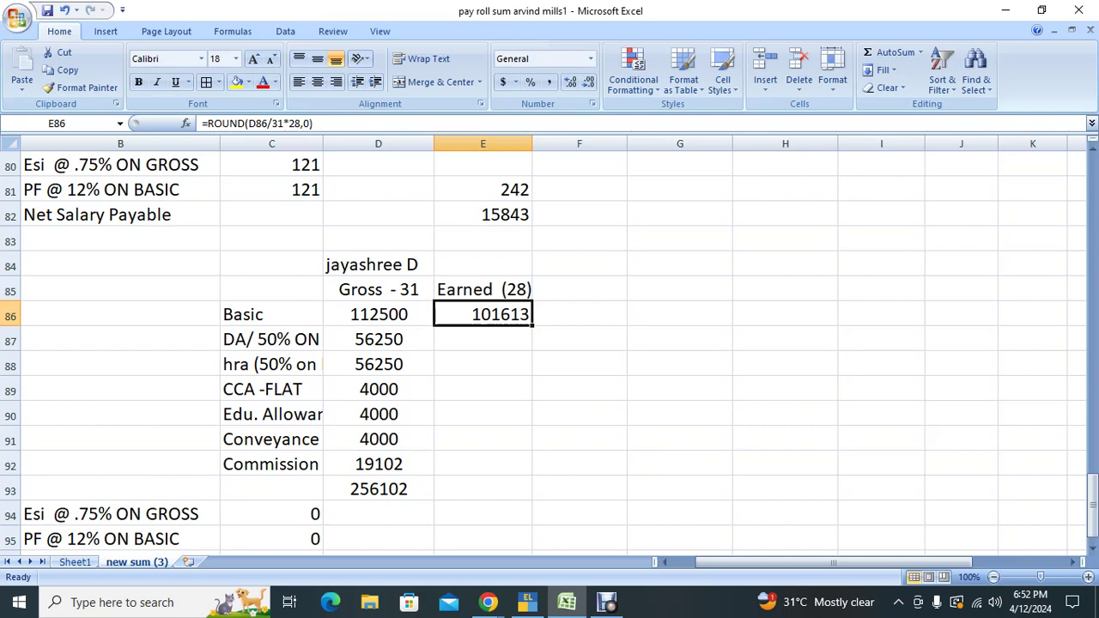
# Step: Set earned DA in E87 to =ROUND((E86*50%),0) and earned HRA in E88 to =E87
pyautogui.click(483, 339)
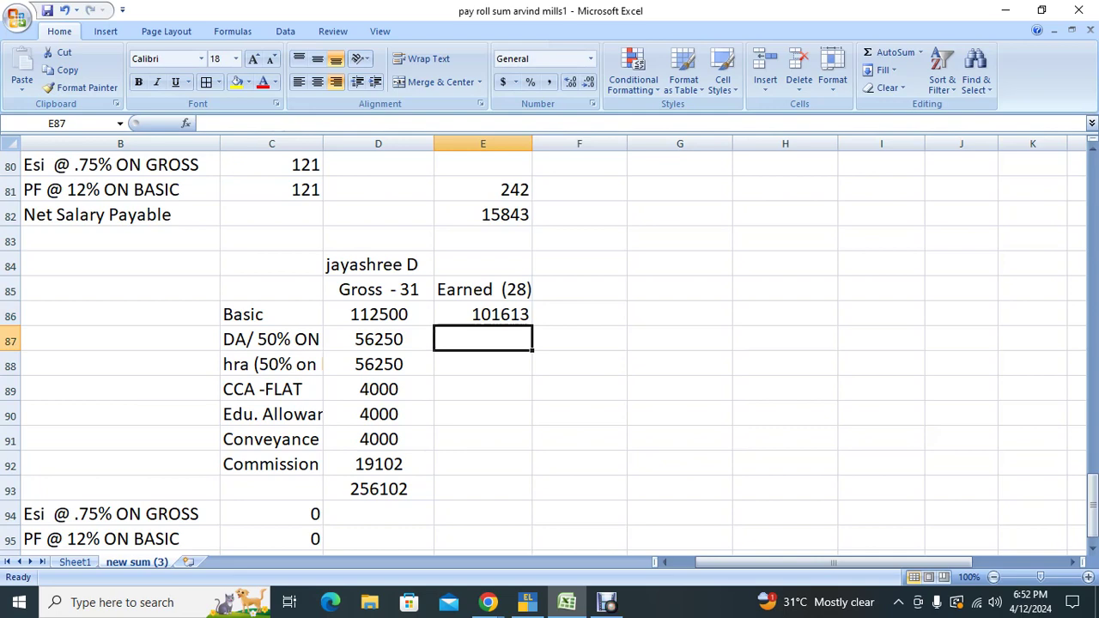
pyautogui.write('=round')
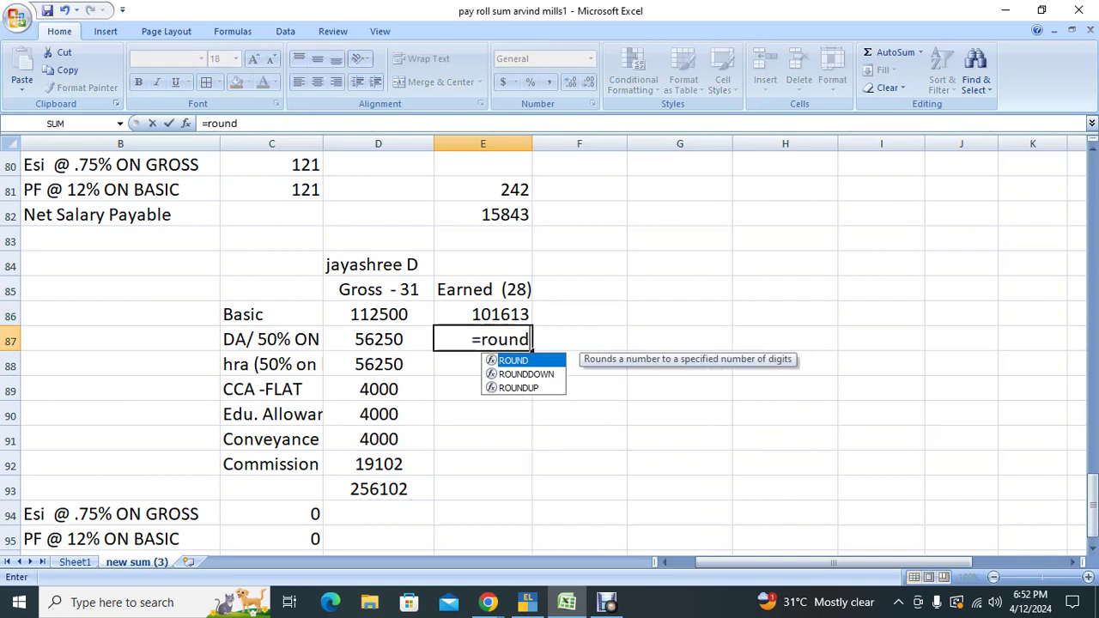
pyautogui.write('((E86')
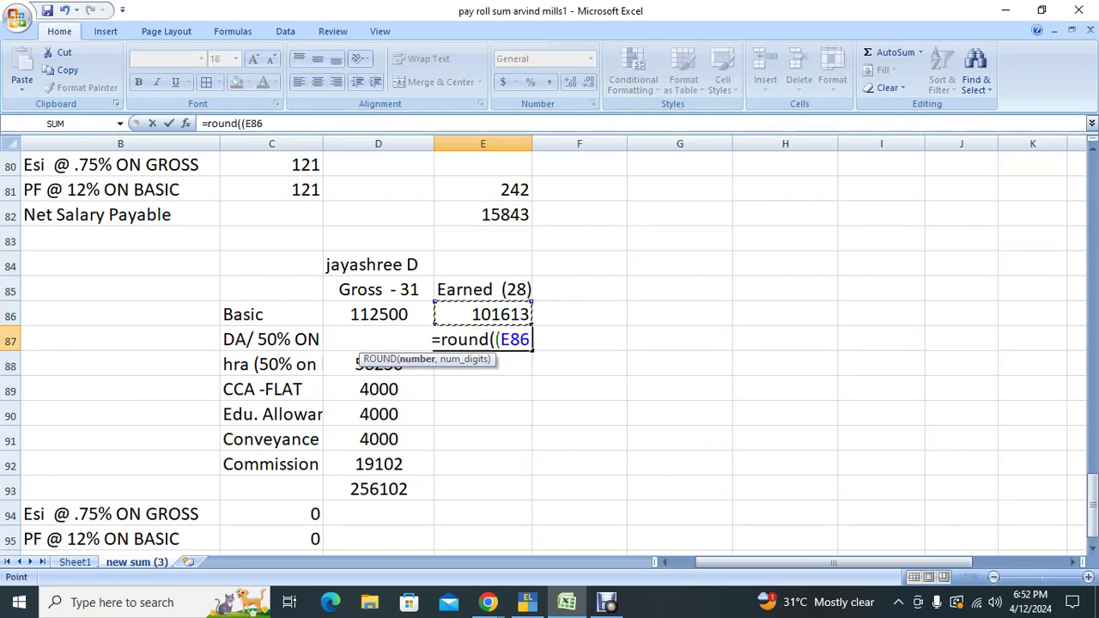
pyautogui.write('*50%),')
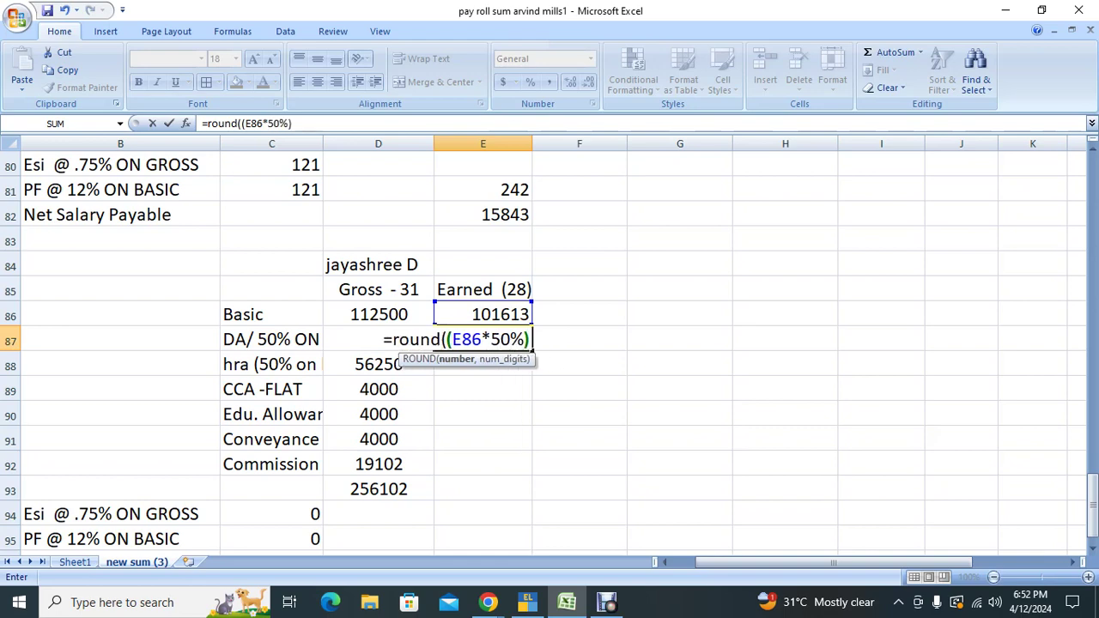
pyautogui.write('0)')
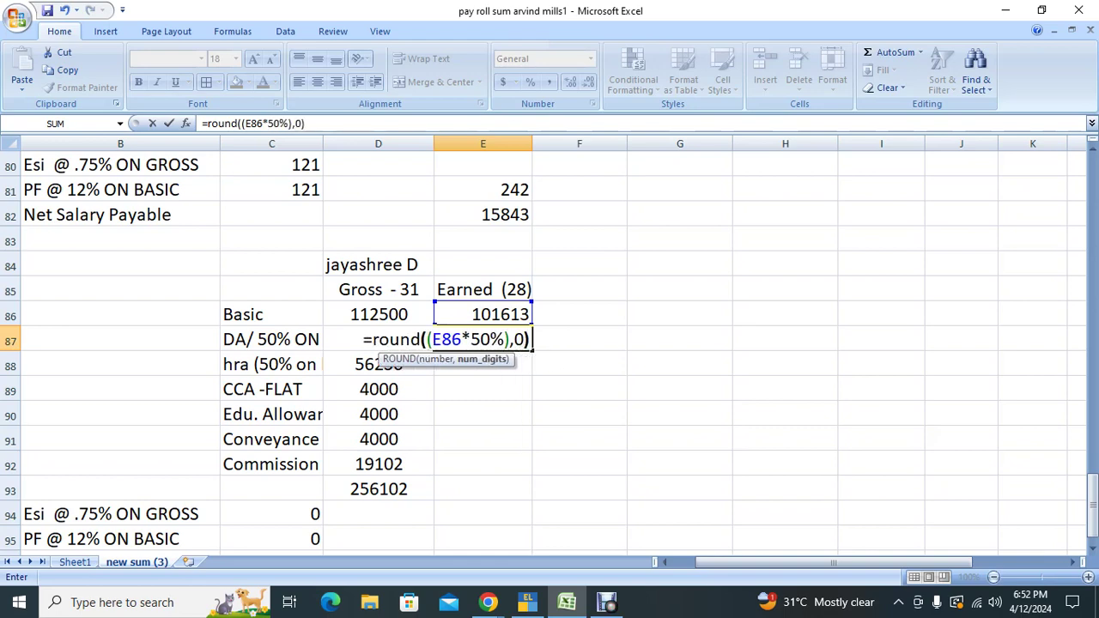
pyautogui.press('Return')
pyautogui.click(482, 339)
pyautogui.click(483, 364)
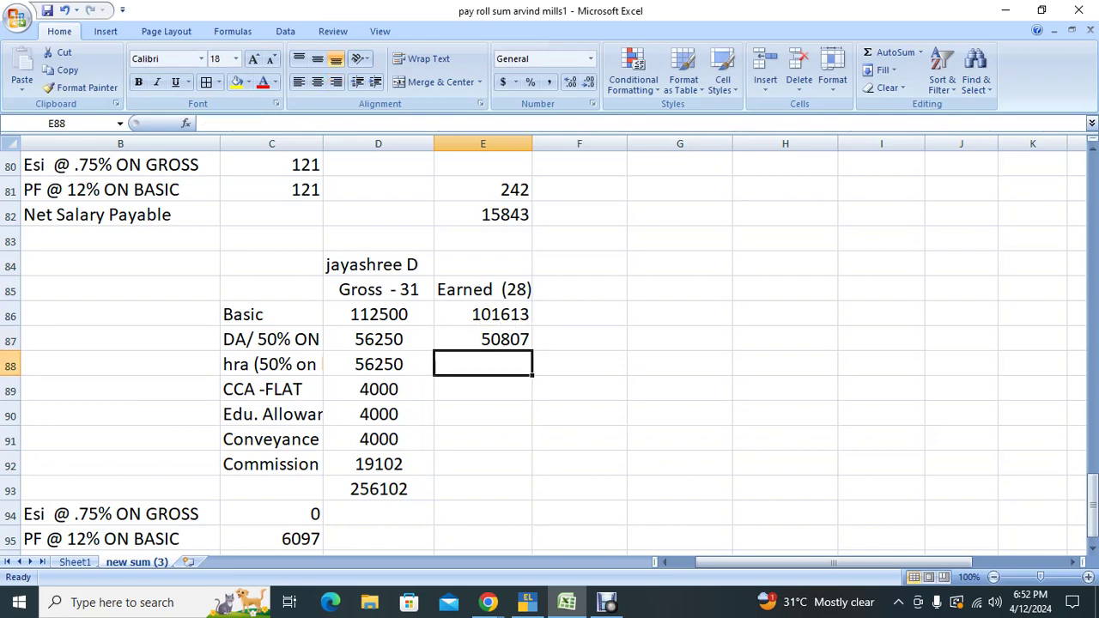
pyautogui.write('=')
pyautogui.press('Up')
pyautogui.press('Return')
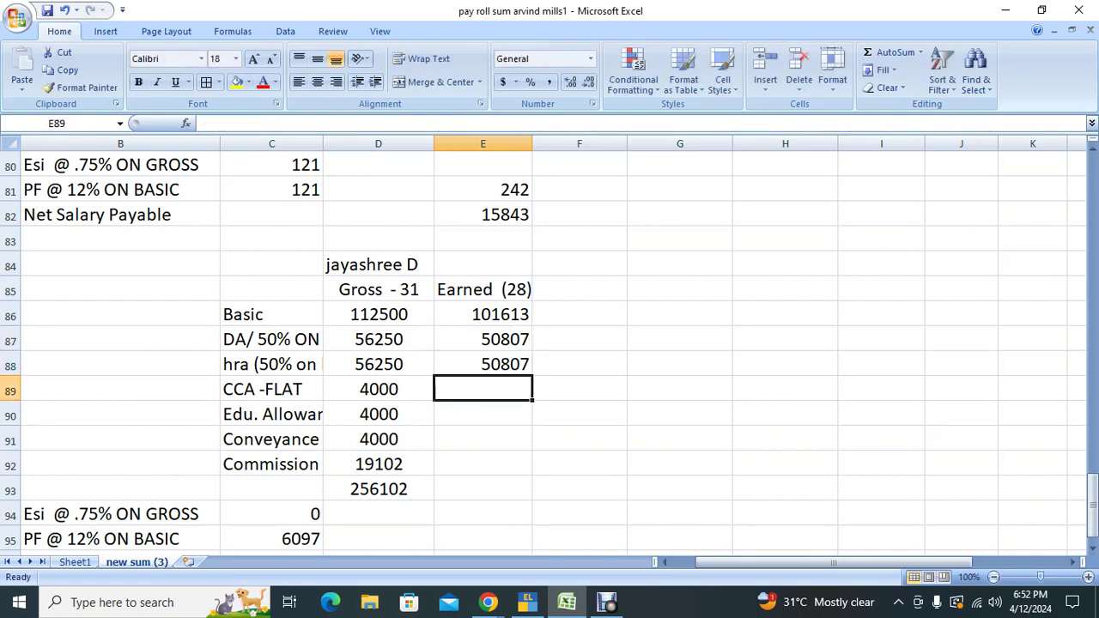
# Step: Enter 4000 for CCA and education allowance, and conveyance =ROUND((4000/31)*28,0) giving 3613
pyautogui.write('4000')
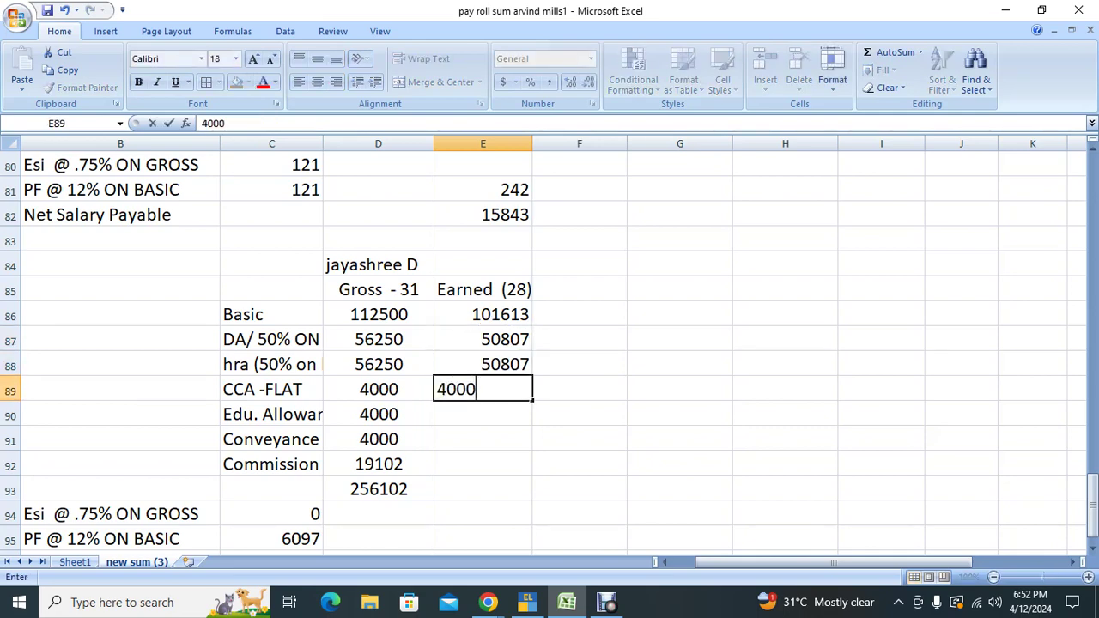
pyautogui.press('Return')
pyautogui.write('4000')
pyautogui.press('Return')
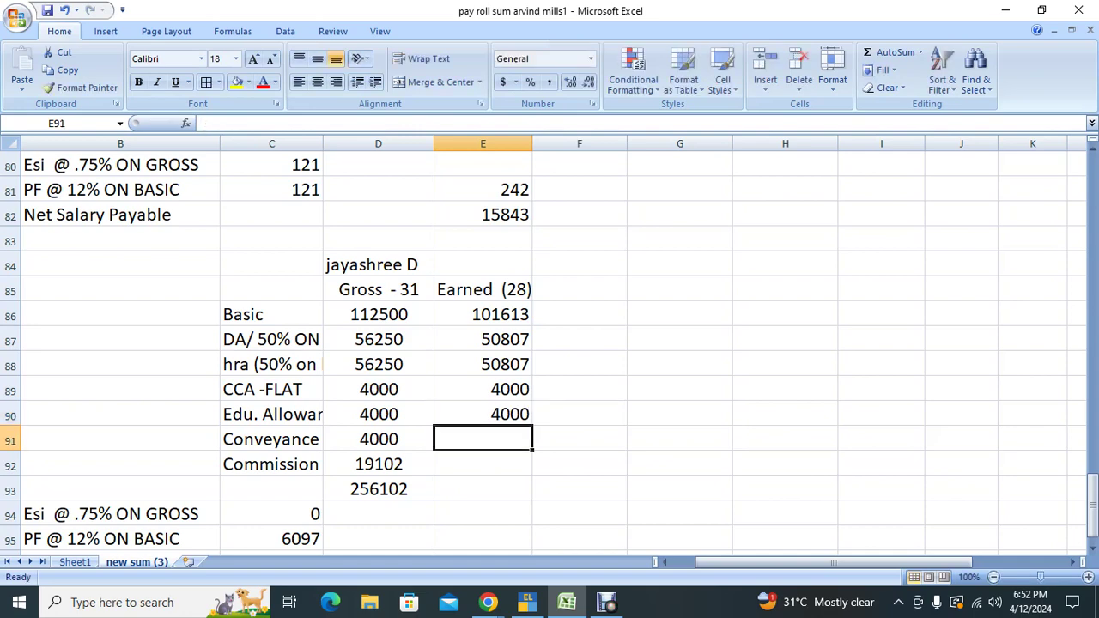
pyautogui.write('=round')
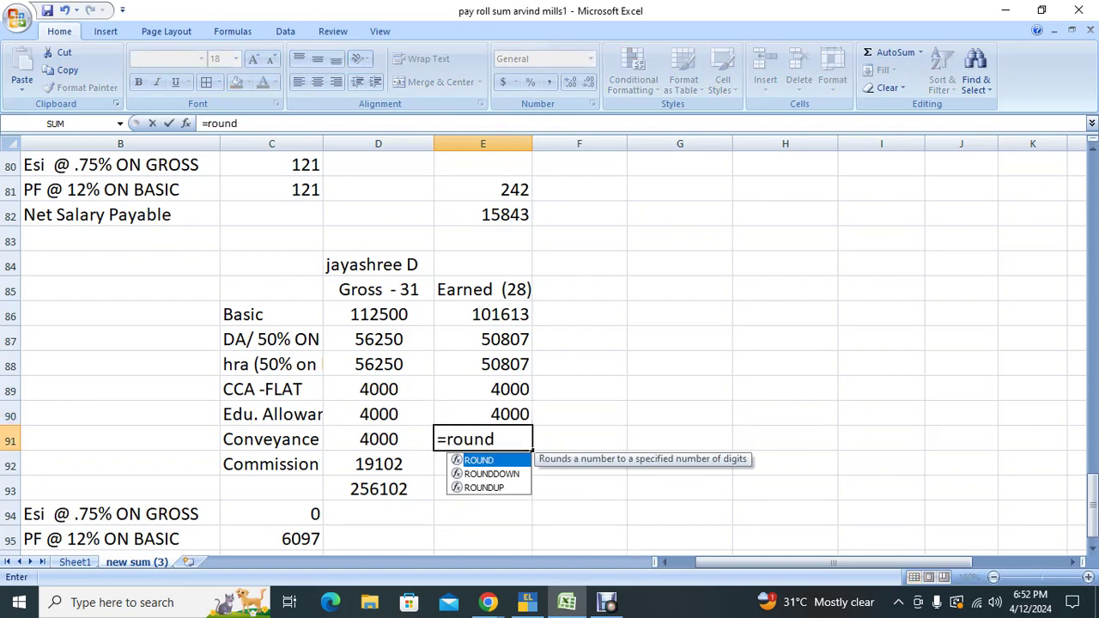
pyautogui.write('((')
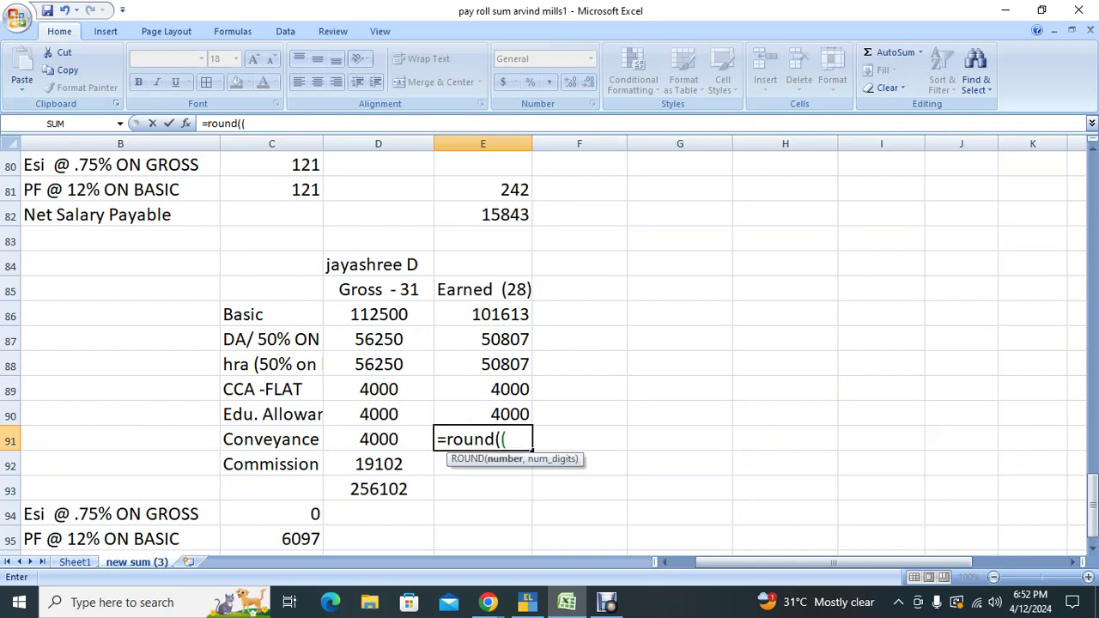
pyautogui.write('4000/31')
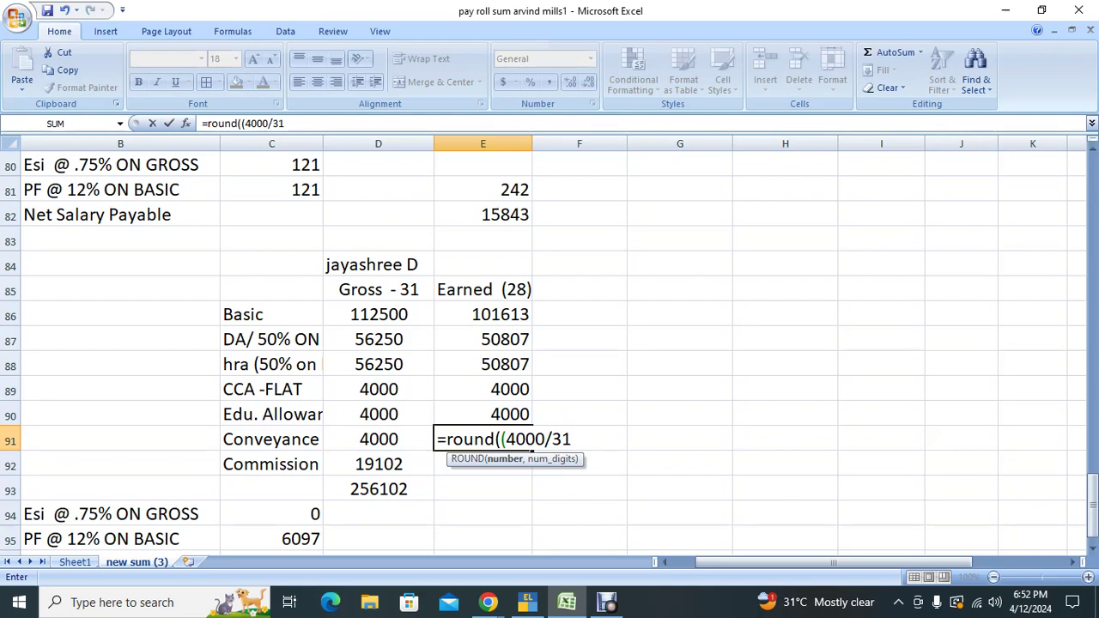
pyautogui.write(')*2')
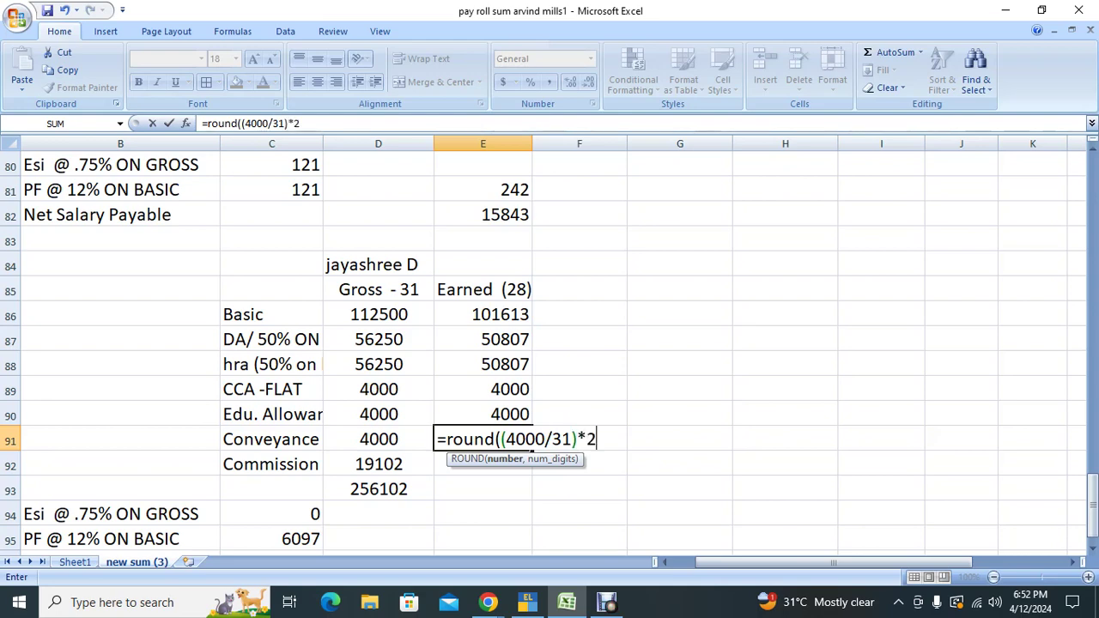
pyautogui.write('8,0')
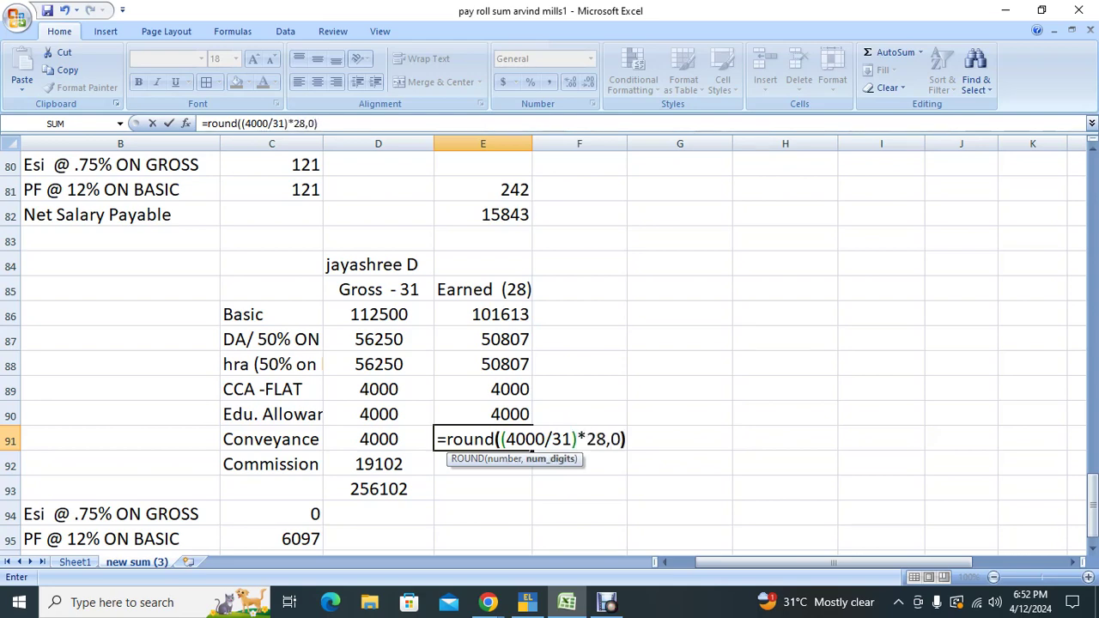
pyautogui.press('Return')
pyautogui.click(483, 438)
pyautogui.click(482, 464)
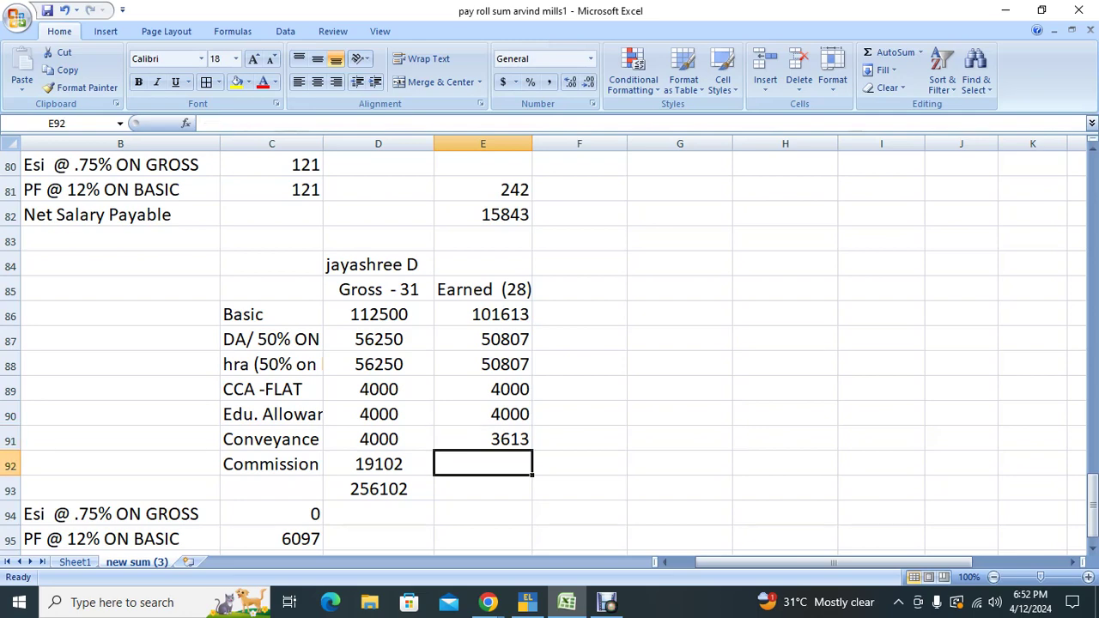
# Step: Enter commission 19102 in E92 and AutoSum the earned total to 233942 in E93
pyautogui.write('19102')
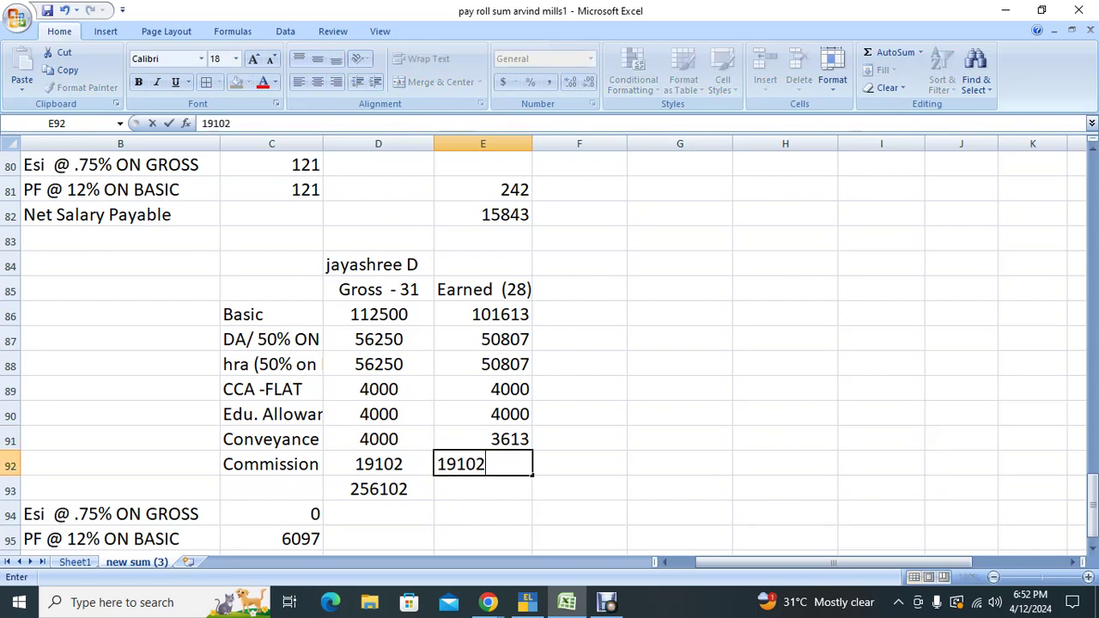
pyautogui.press('Return')
pyautogui.hotkey('alt', '=')
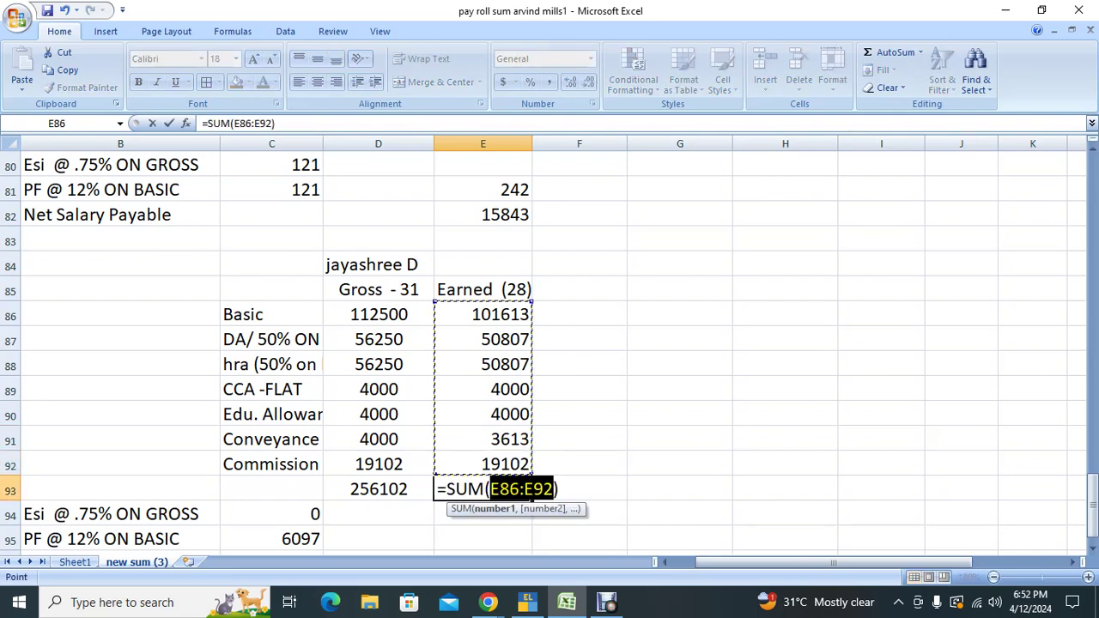
pyautogui.press('Return')
pyautogui.click(483, 488)
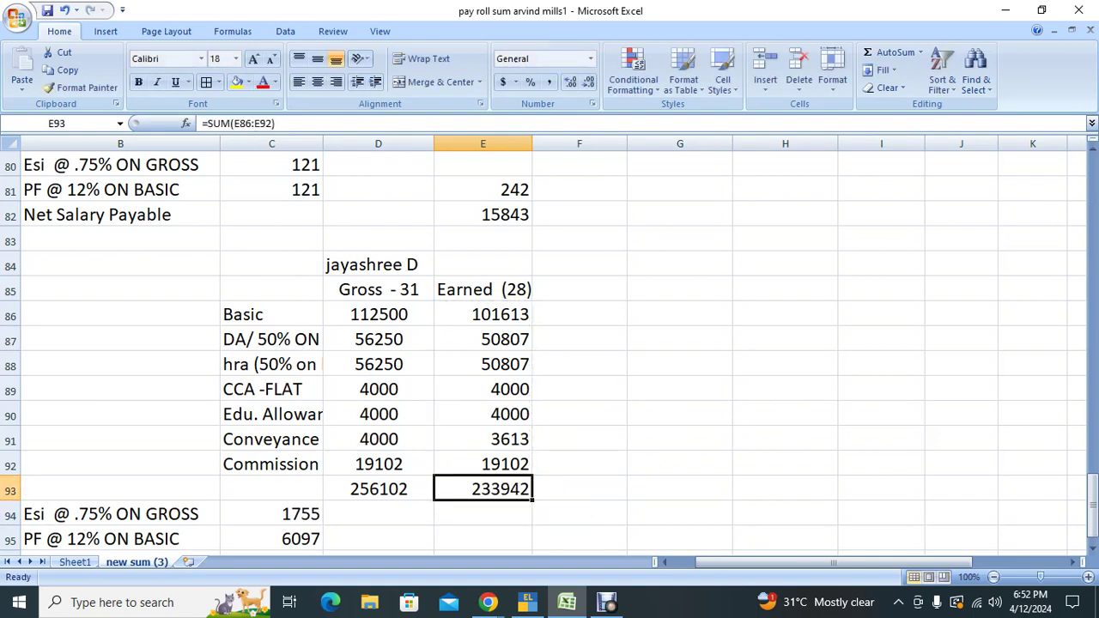
# Step: Set the ESI deduction in C94 to 0 and replace the PF deduction in C95 with 1800
pyautogui.click(272, 514)
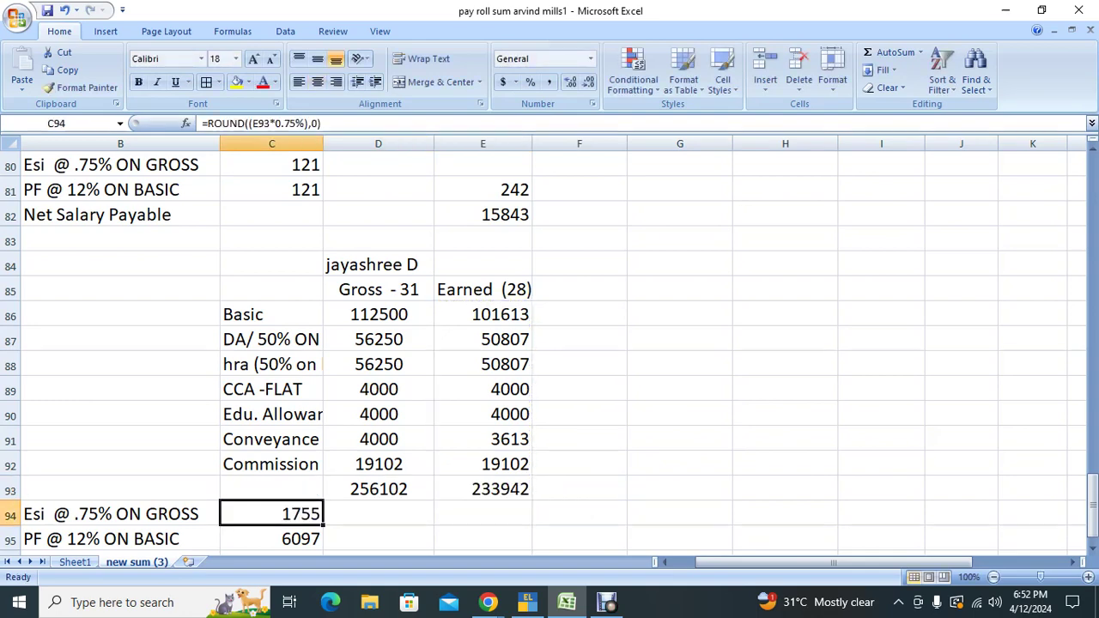
pyautogui.write('0')
pyautogui.press('Return')
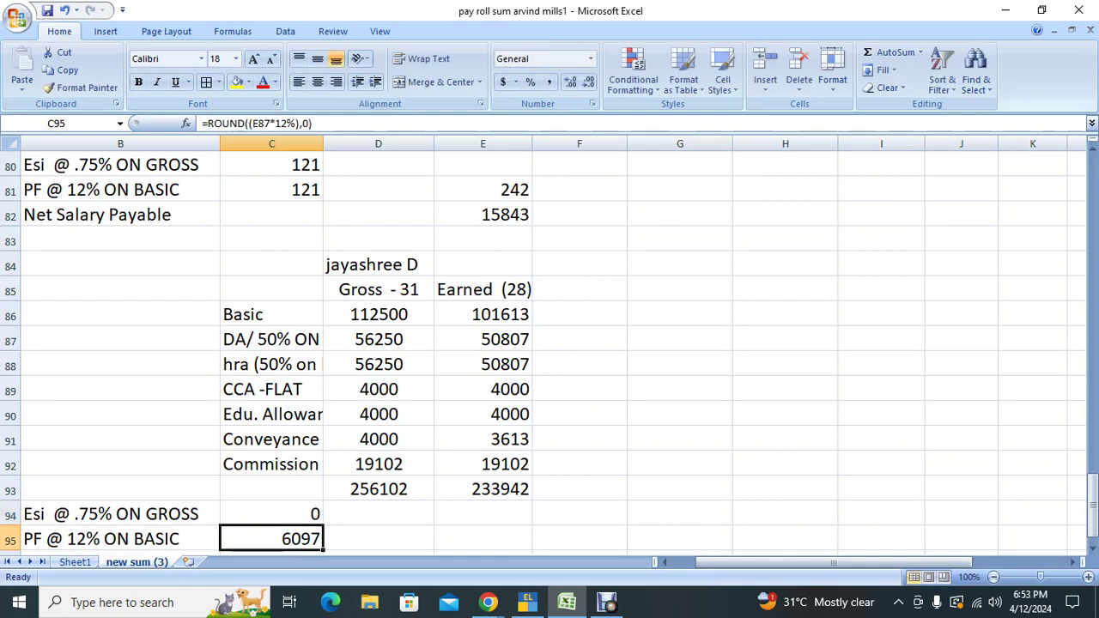
pyautogui.click(272, 514)
pyautogui.click(483, 514)
pyautogui.click(378, 538)
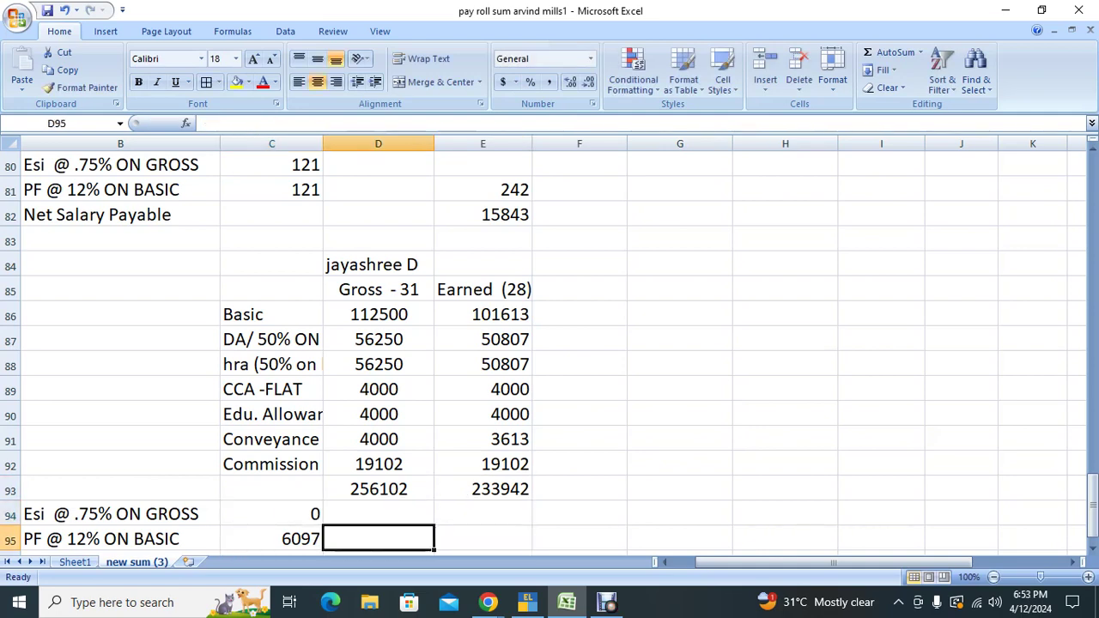
pyautogui.click(271, 538)
pyautogui.press('Delete')
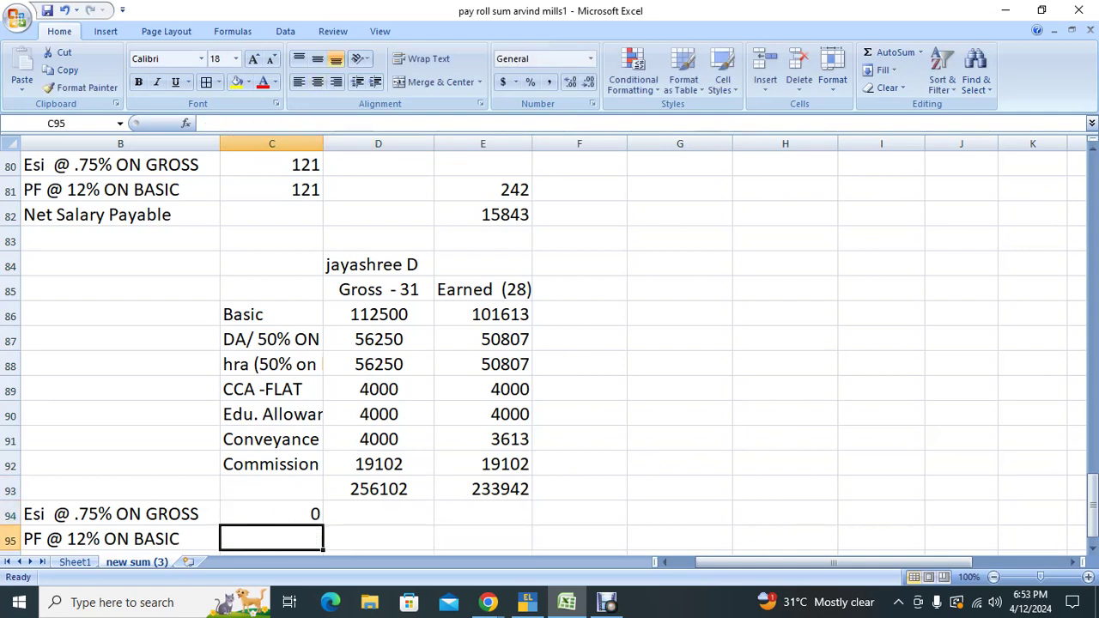
pyautogui.write('1800')
pyautogui.press('Return')
# Step: Enter total deductions in E95 as =C95+C94
pyautogui.press('Up')
pyautogui.press('Up')
pyautogui.press('Up')
pyautogui.press('Up')
pyautogui.press('Up')
pyautogui.press('Up')
pyautogui.press('Up')
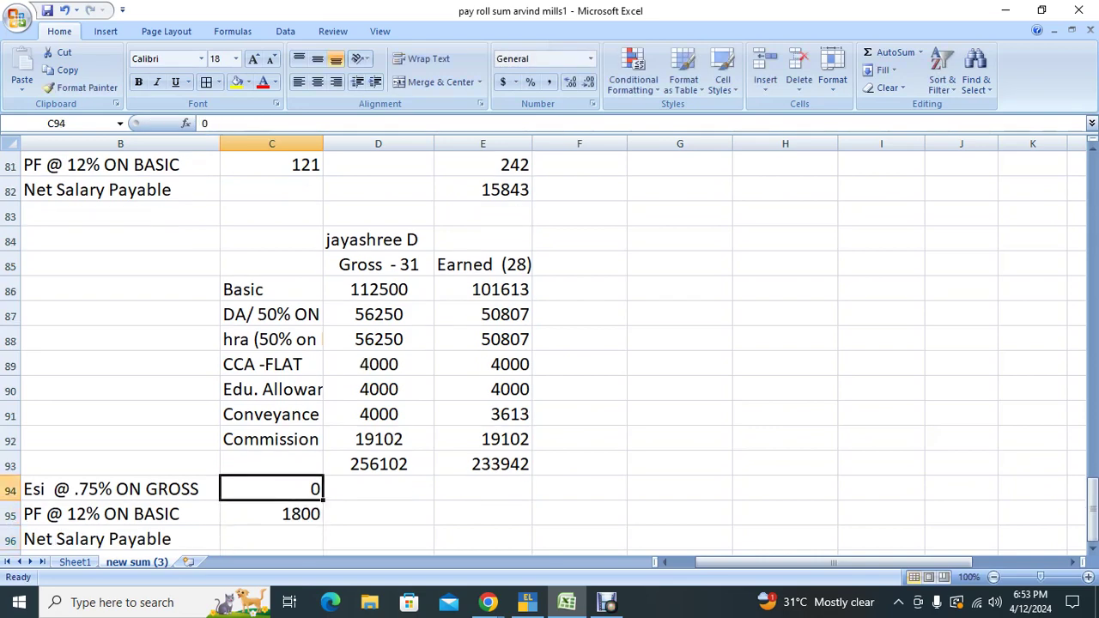
pyautogui.press('Right')
pyautogui.press('Right')
pyautogui.press('Up')
pyautogui.press('Up')
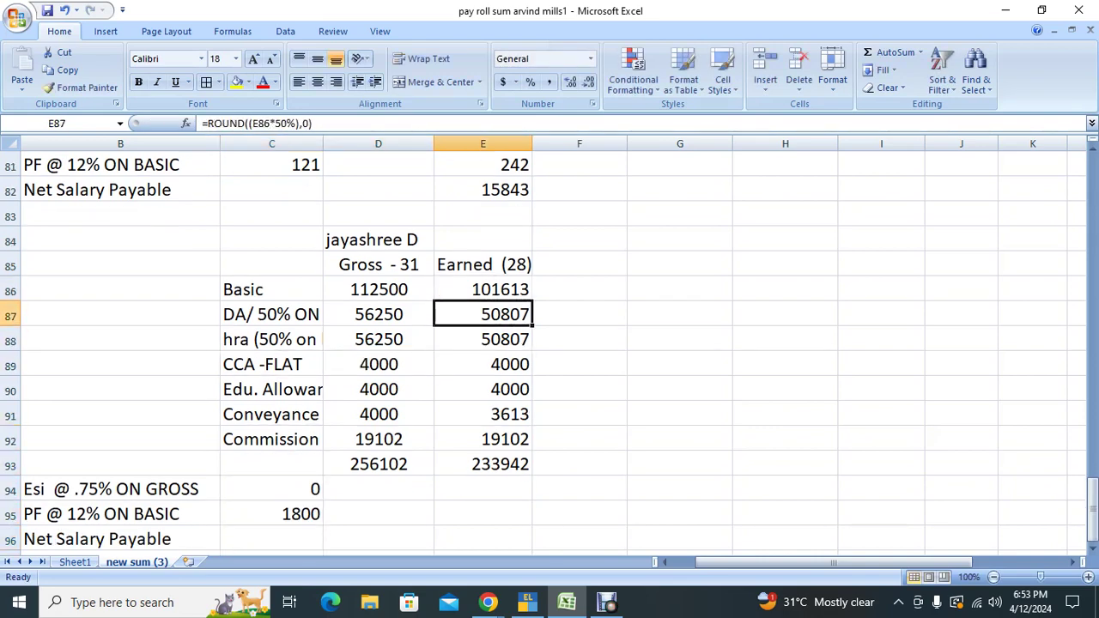
pyautogui.press('Down')
pyautogui.press('Down')
pyautogui.press('Down')
pyautogui.press('Down')
pyautogui.press('Down')
pyautogui.press('Down')
pyautogui.press('Down')
pyautogui.press('Down')
pyautogui.press('Down')
pyautogui.press('Down')
pyautogui.press('Down')
pyautogui.press('Up')
pyautogui.press('Up')
pyautogui.press('Up')
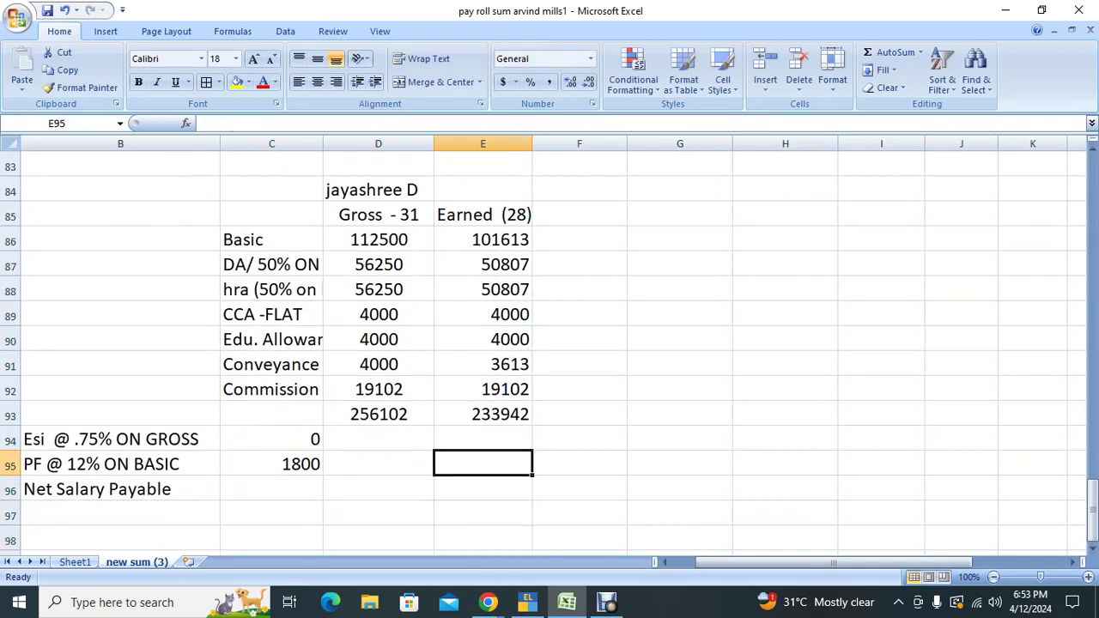
pyautogui.write('=')
pyautogui.press('Left')
pyautogui.press('Left')
pyautogui.write('+')
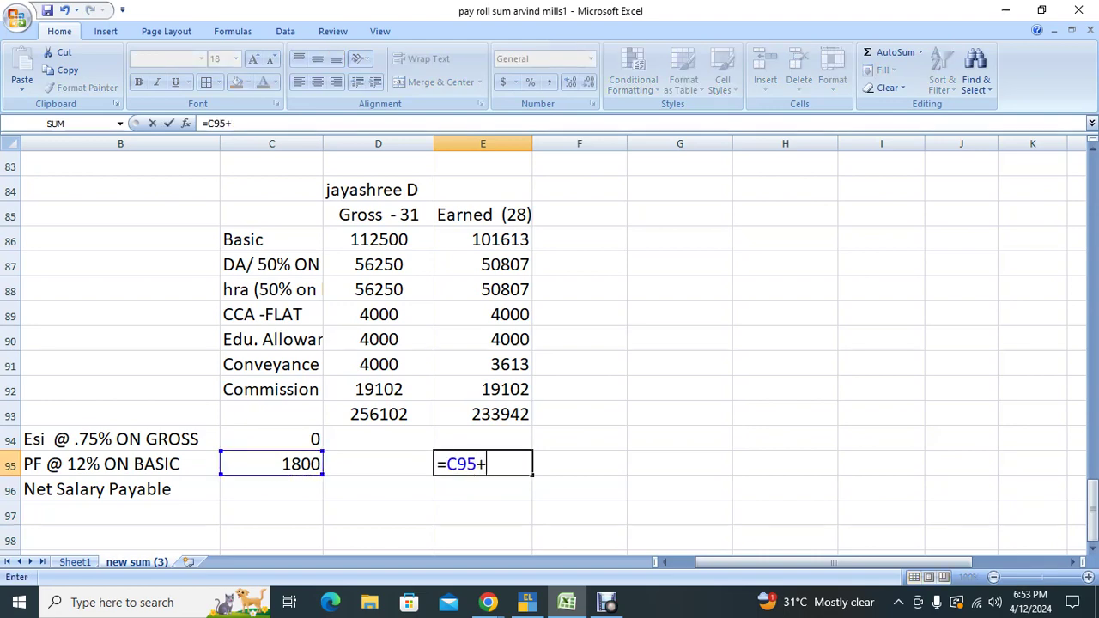
pyautogui.press('Up')
pyautogui.press('Up')
pyautogui.press('Left')
pyautogui.press('Left')
pyautogui.press('Down')
pyautogui.press('Return')
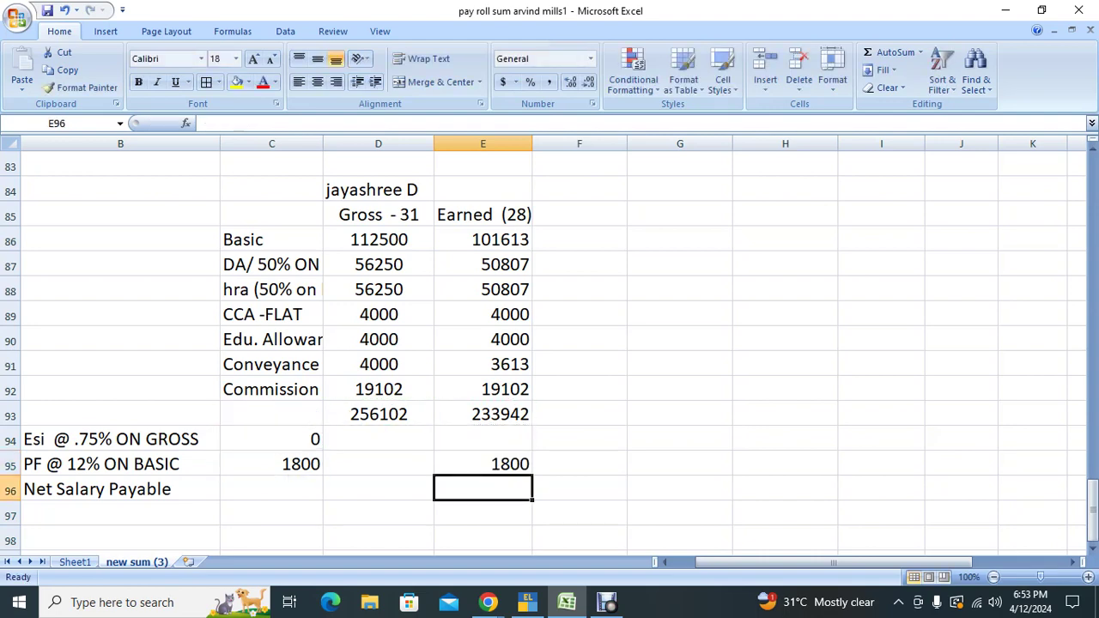
# Step: Enter net salary payable in E96 as =E93-E95, giving 232142, and recheck the first slip
pyautogui.write('=')
pyautogui.press('Up')
pyautogui.press('Up')
pyautogui.press('Up')
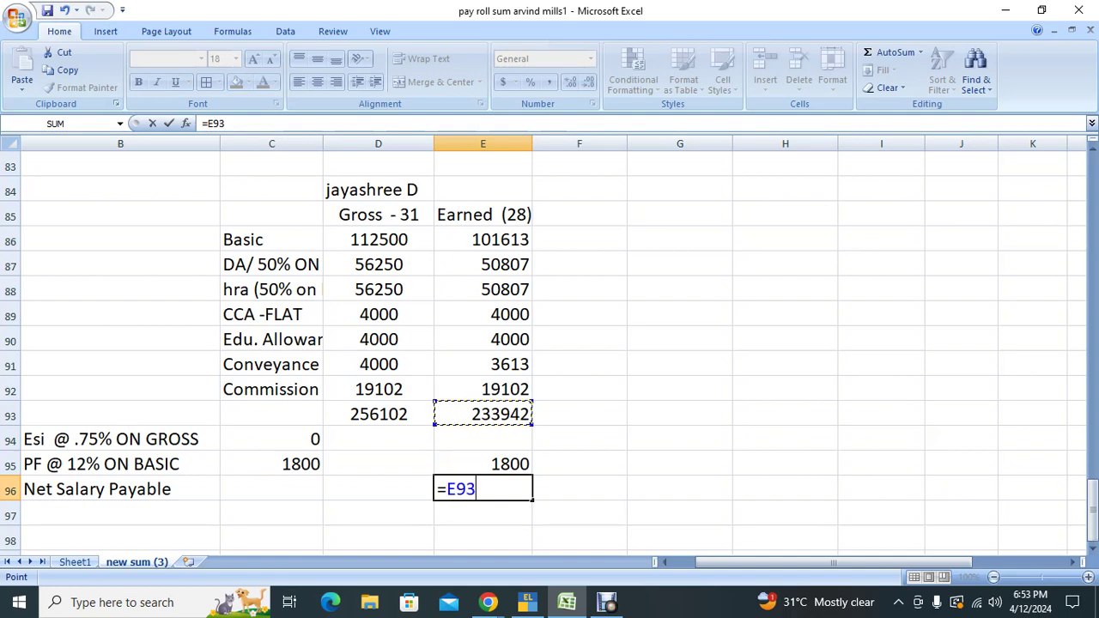
pyautogui.write('-')
pyautogui.press('Up')
pyautogui.press('Return')
pyautogui.press('Up')
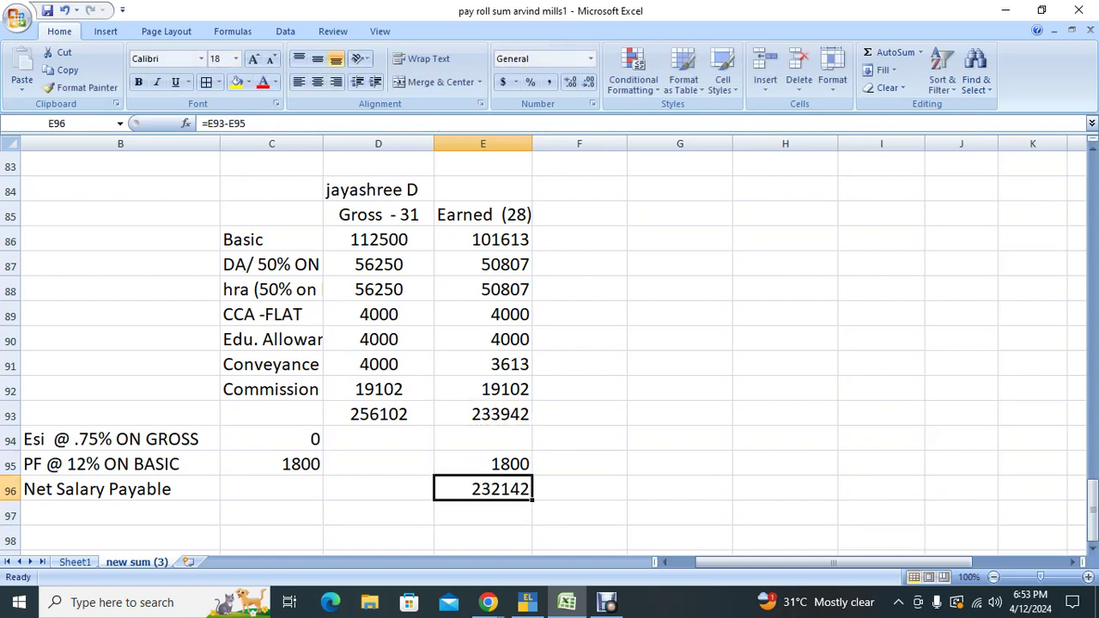
pyautogui.scroll(3, 550, 343)
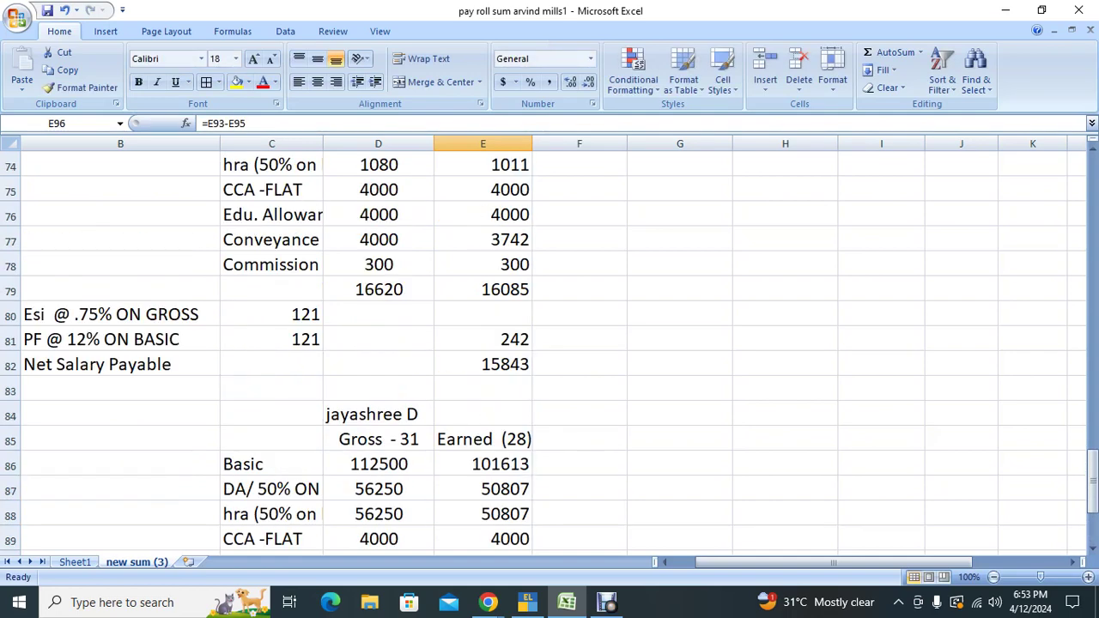
pyautogui.click(482, 364)
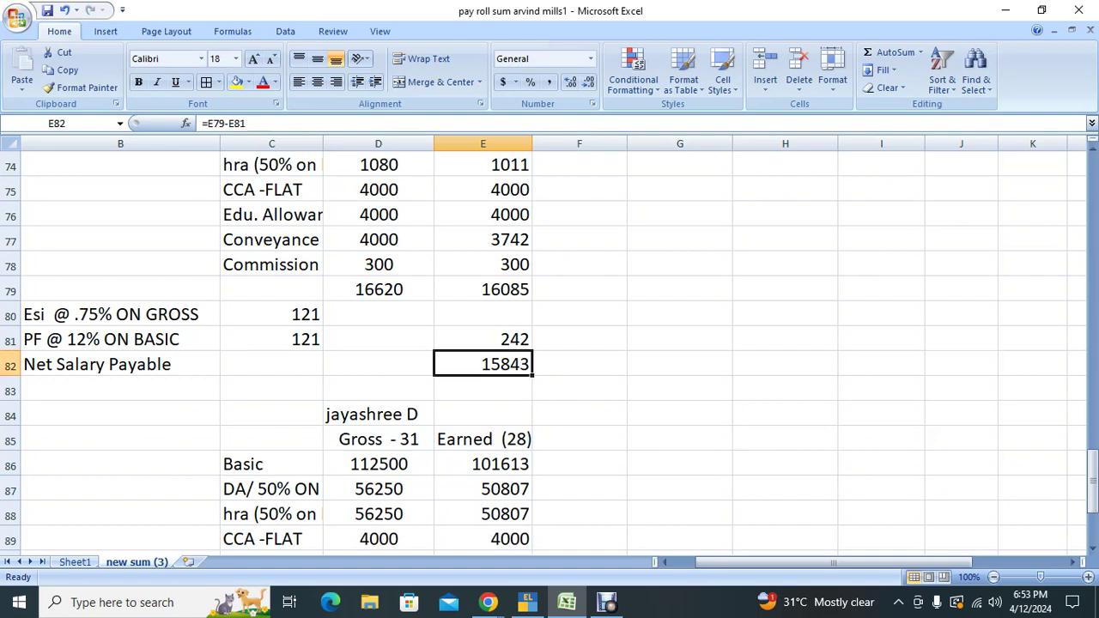
pyautogui.scroll(1, 550, 343)
# Step: Switch from the Excel payroll sheet to the Chrome window running Google Meet
pyautogui.hotkey('alt', 'Tab')
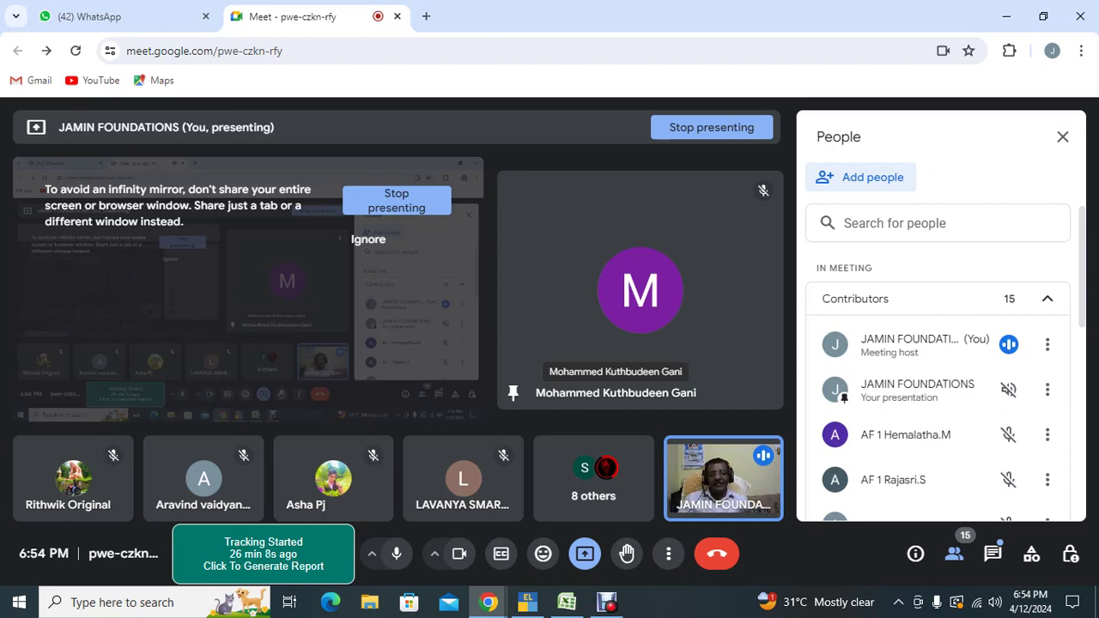
# Step: Cycle the window switcher past Meet to TallyPrime's Payroll Voucher Creation screen
pyautogui.hotkey('alt', 'Tab')
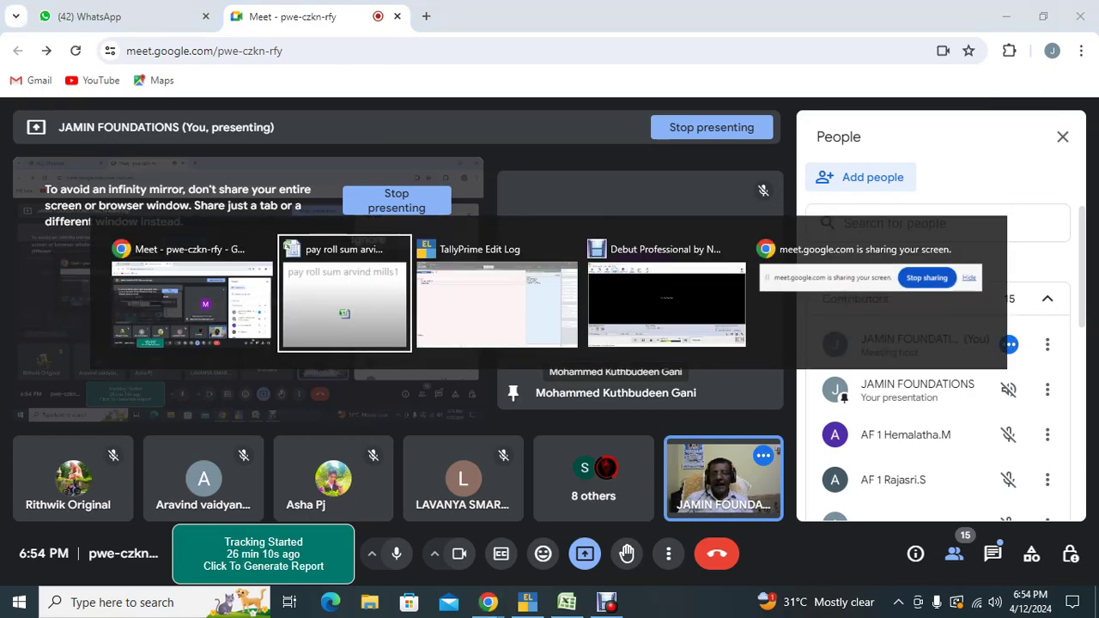
pyautogui.hotkey('alt', 'Tab')
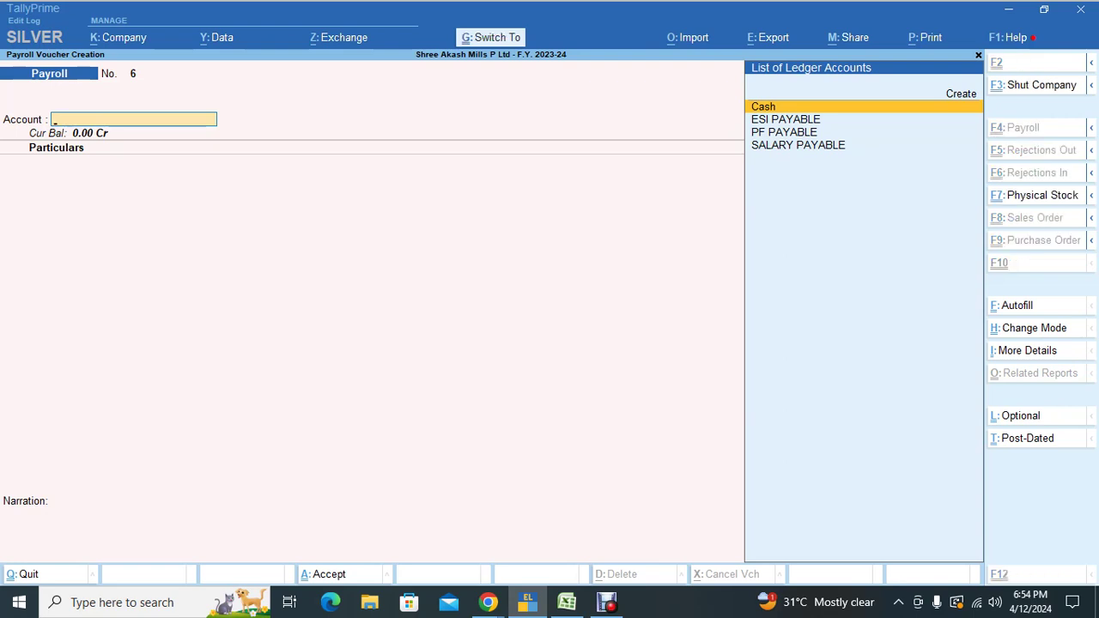
# Step: Autofill payroll voucher No. 6 for Salary, all employees sorted by number, against SALARY PAYABLE
pyautogui.hotkey('ctrl', 'f')
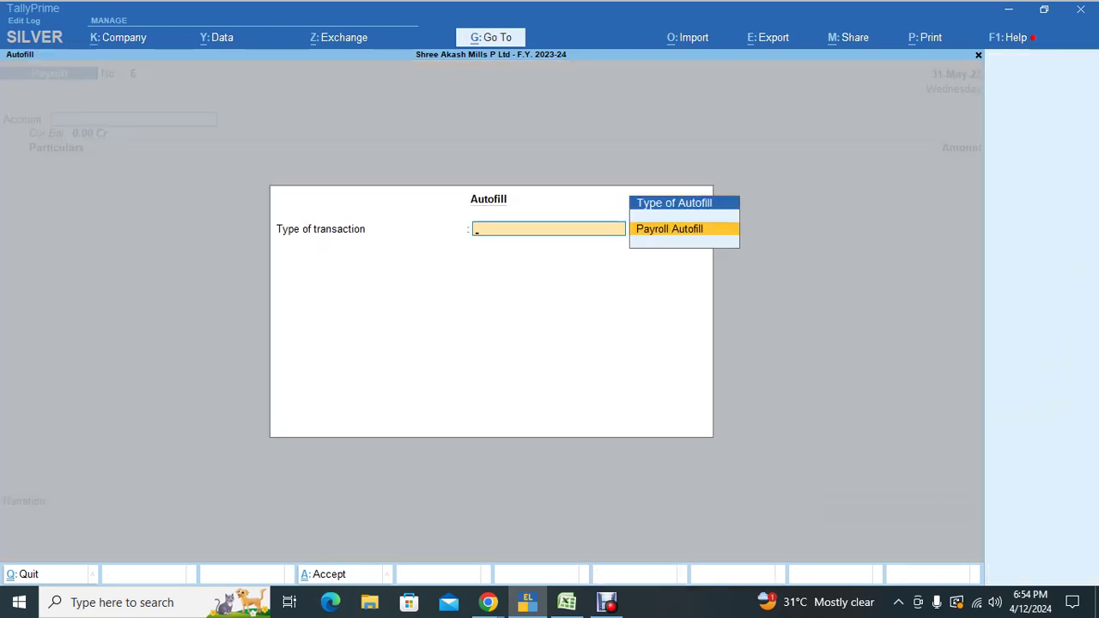
pyautogui.press('Return')
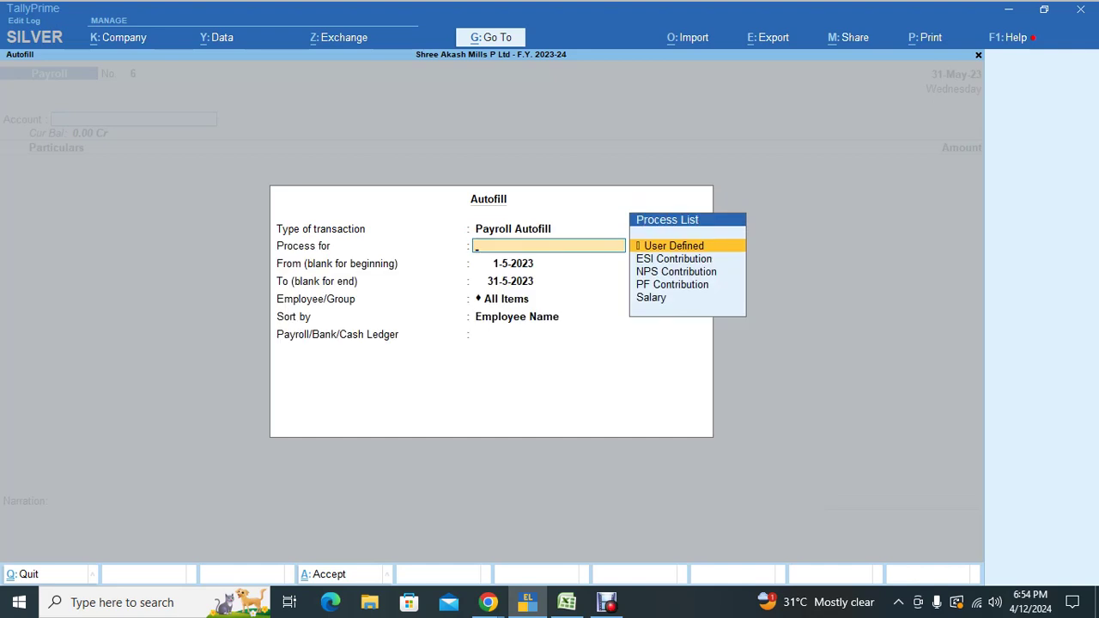
pyautogui.press('Down')
pyautogui.press('Down')
pyautogui.press('Down')
pyautogui.press('Down')
pyautogui.press('Return')
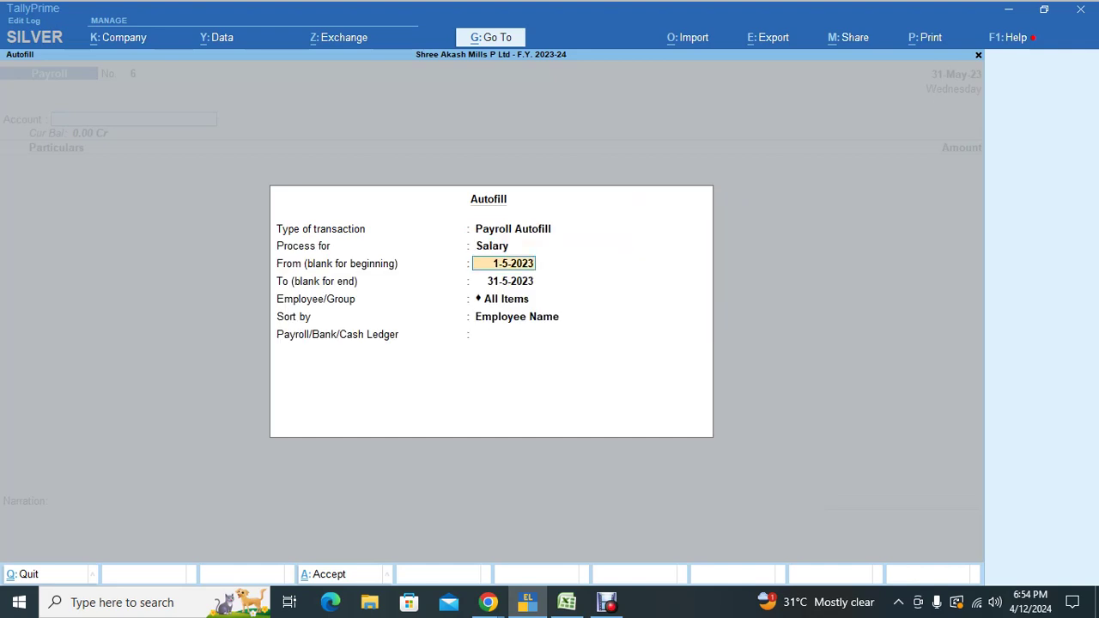
pyautogui.press('Return')
pyautogui.press('Return')
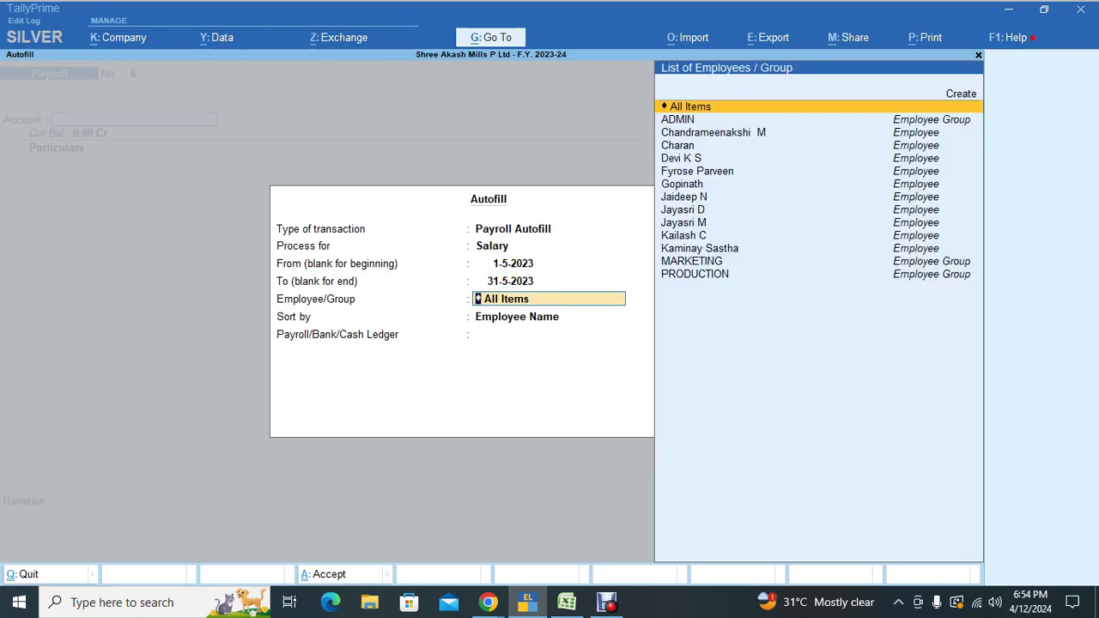
pyautogui.press('Return')
pyautogui.press('Down')
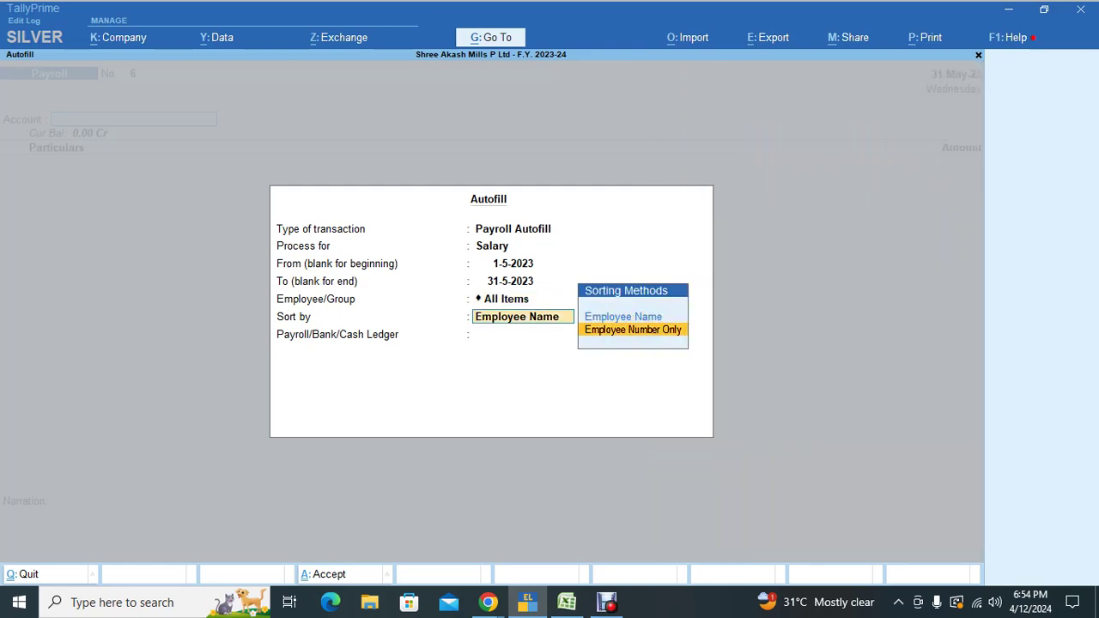
pyautogui.press('Return')
pyautogui.press('Down')
pyautogui.press('Down')
pyautogui.press('Down')
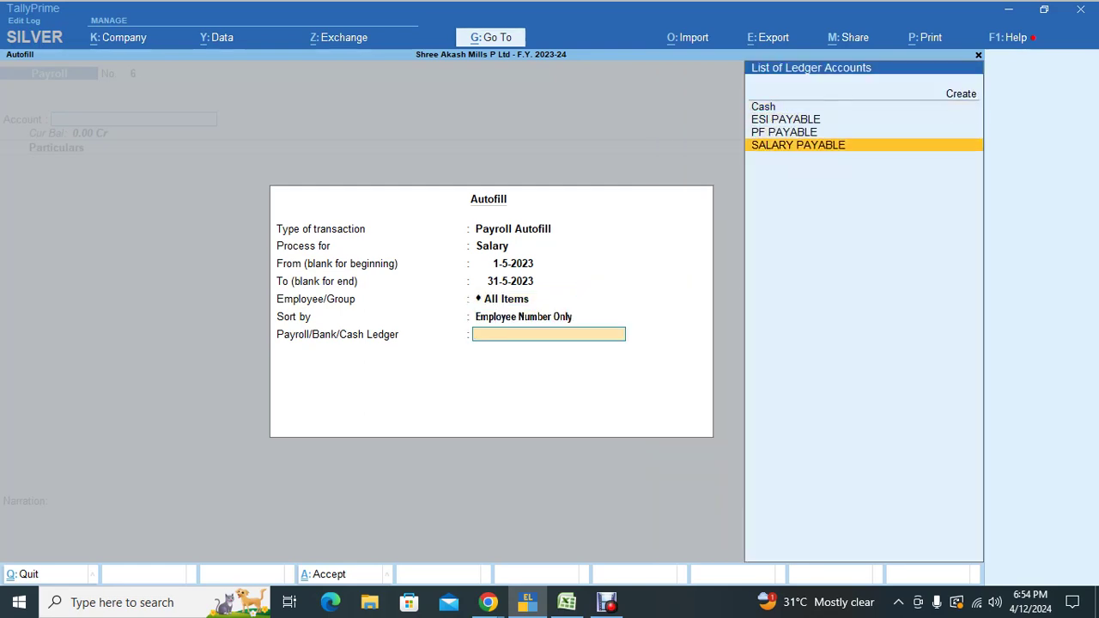
pyautogui.press('Return')
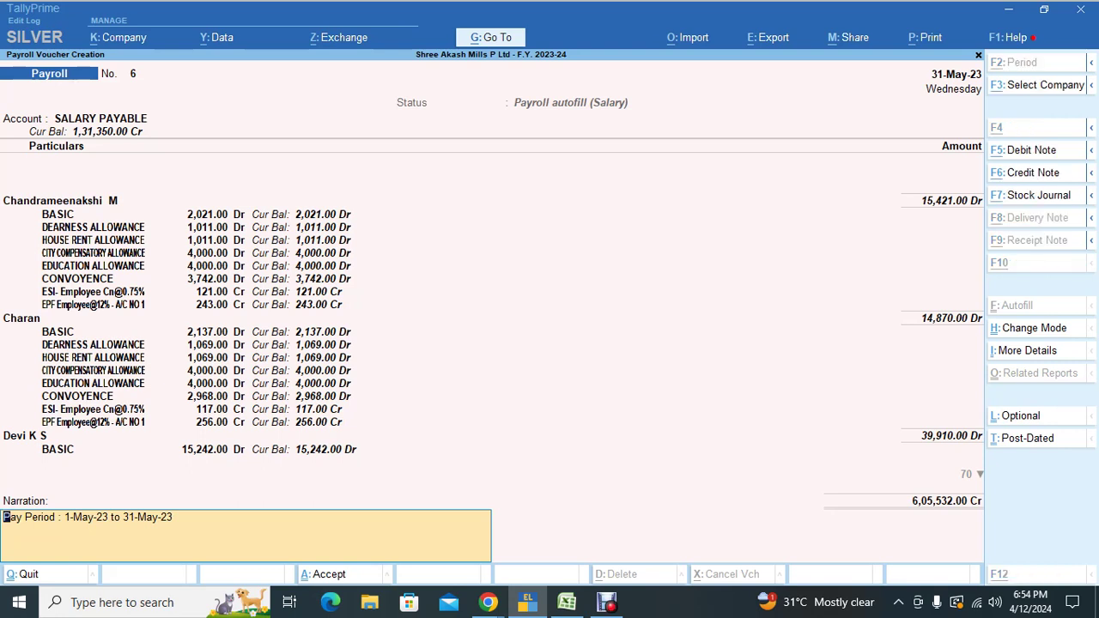
pyautogui.hotkey('alt', 'Tab')
pyautogui.hotkey('alt', 'Tab')
pyautogui.hotkey('alt', 'Tab')
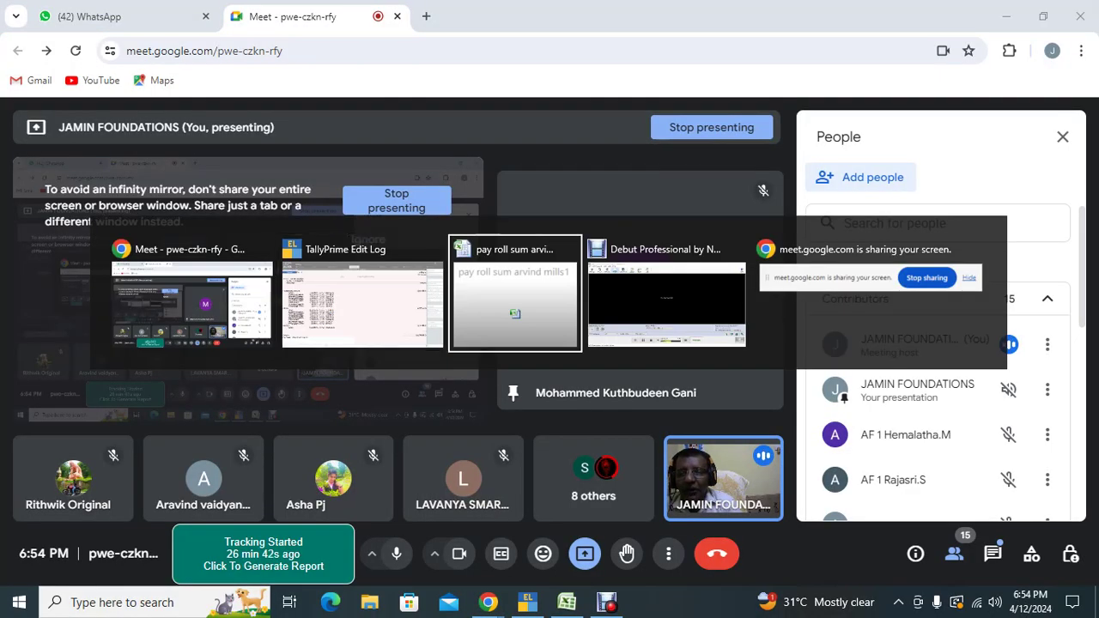
# Step: Replace C81's PF with =ROUND((E72*12%),0), giving 243, deductions 364 and net 15721
pyautogui.scroll(1, 549, 344)
pyautogui.scroll(-2, 549, 343)
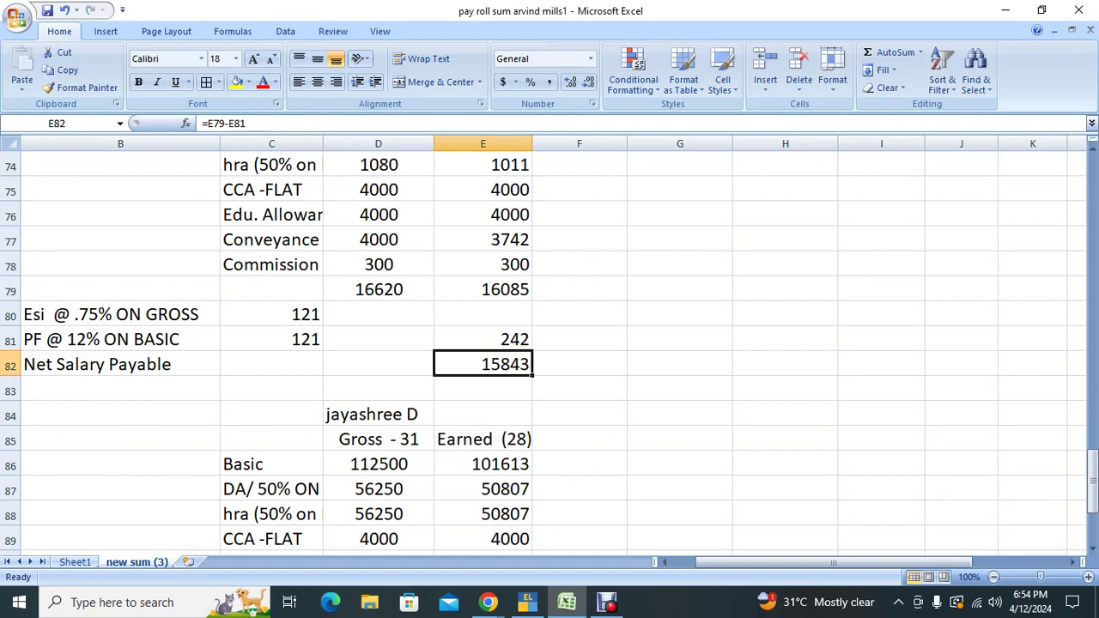
pyautogui.click(271, 339)
pyautogui.scroll(2, 549, 344)
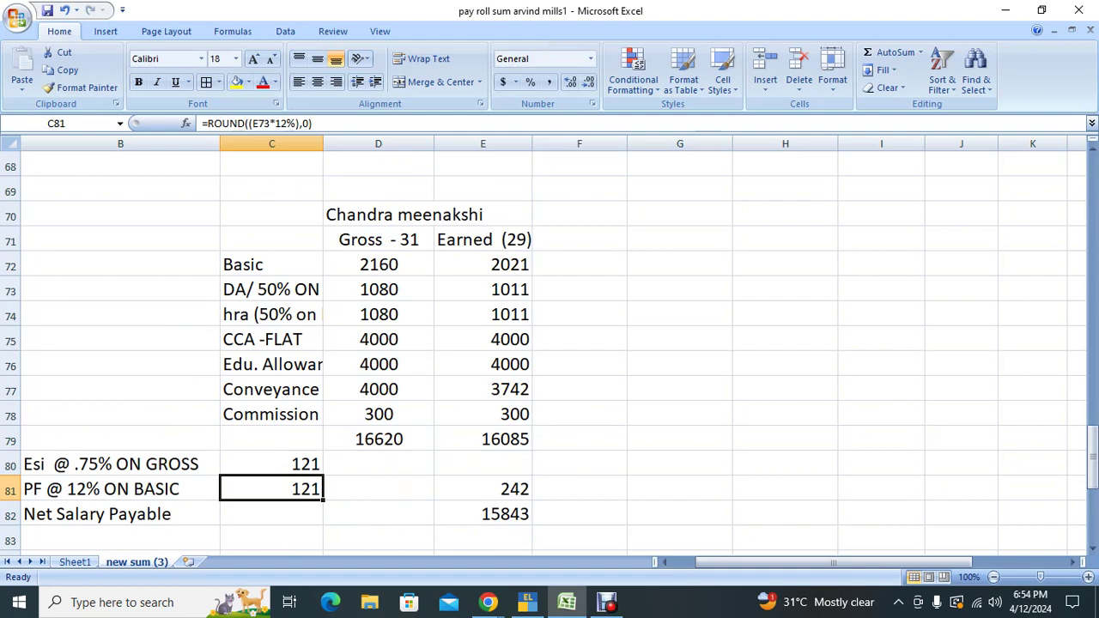
pyautogui.press('F2')
pyautogui.press('Escape')
pyautogui.write('=')
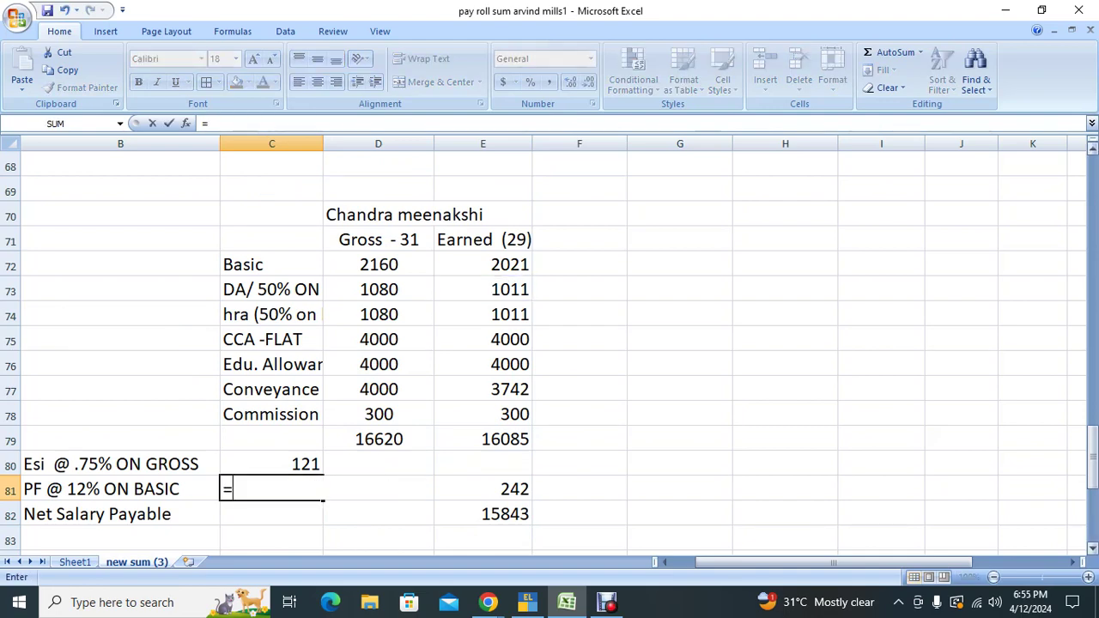
pyautogui.write('round((')
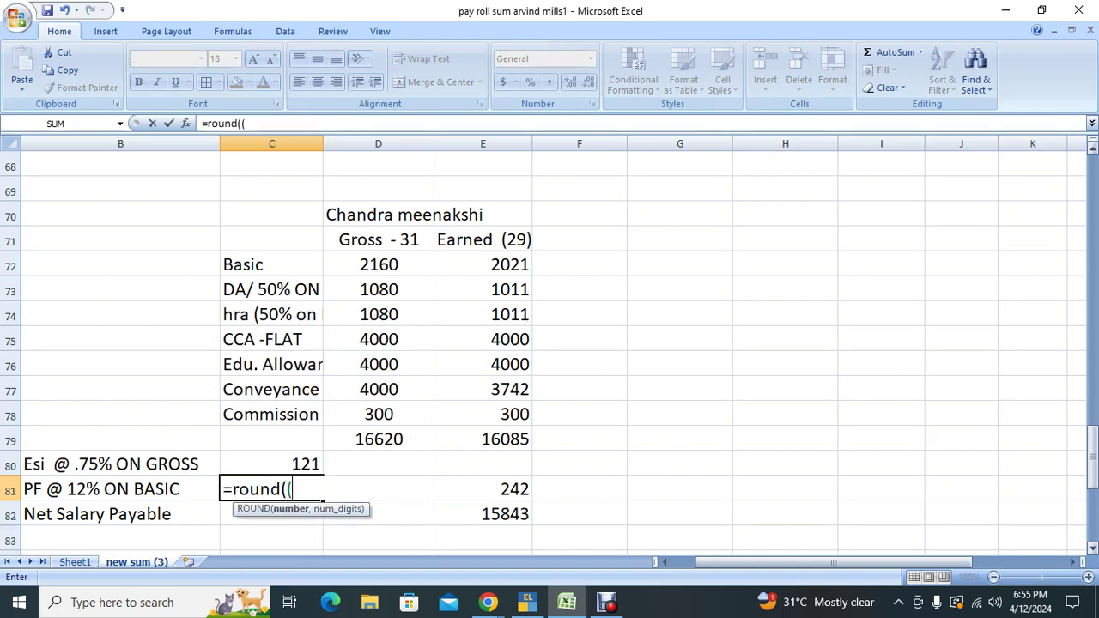
pyautogui.click(482, 265)
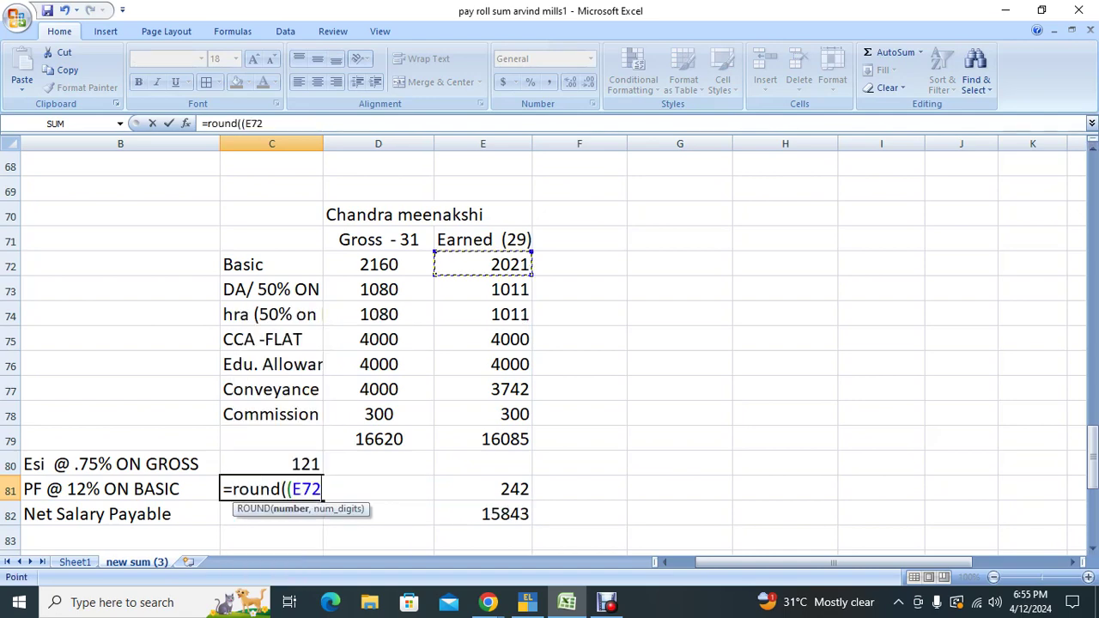
pyautogui.write('*12')
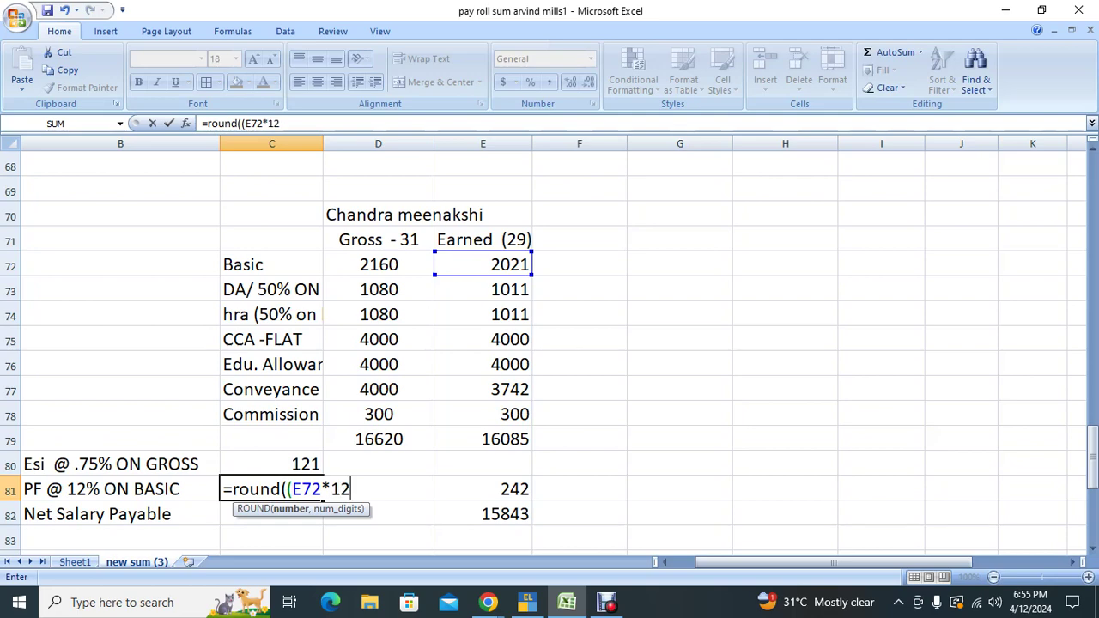
pyautogui.write('%),0)')
pyautogui.press('Return')
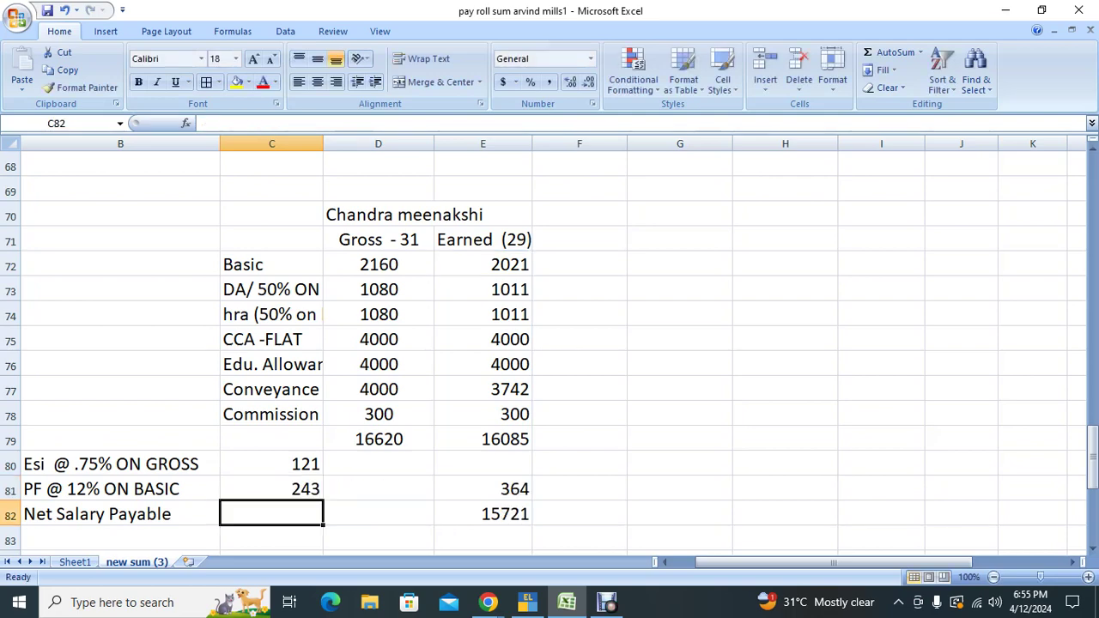
pyautogui.click(483, 489)
pyautogui.click(483, 514)
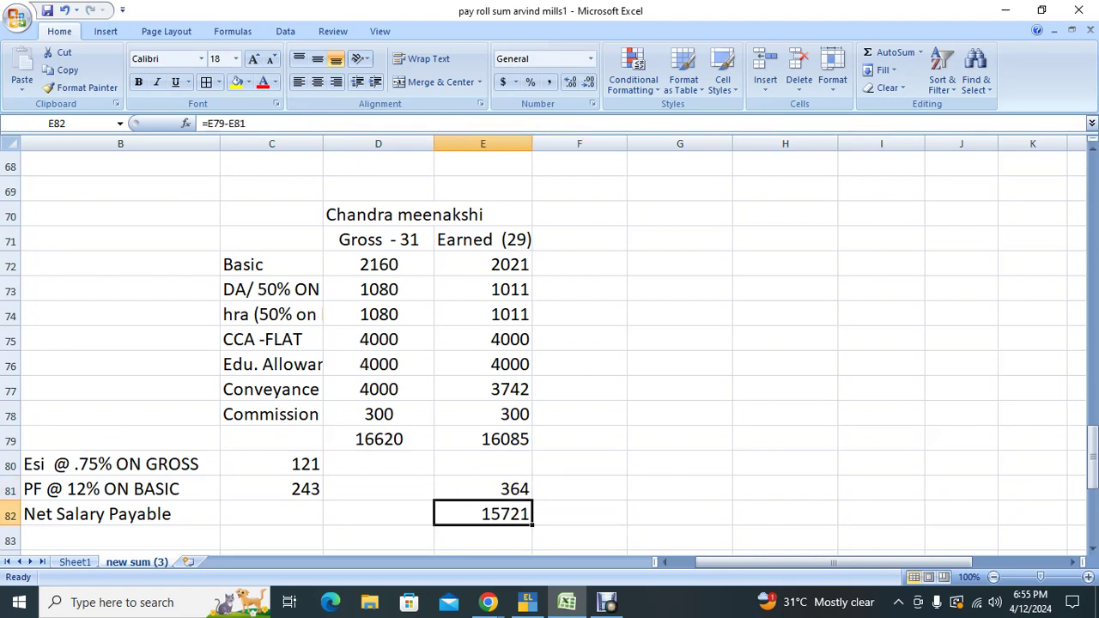
pyautogui.click(271, 488)
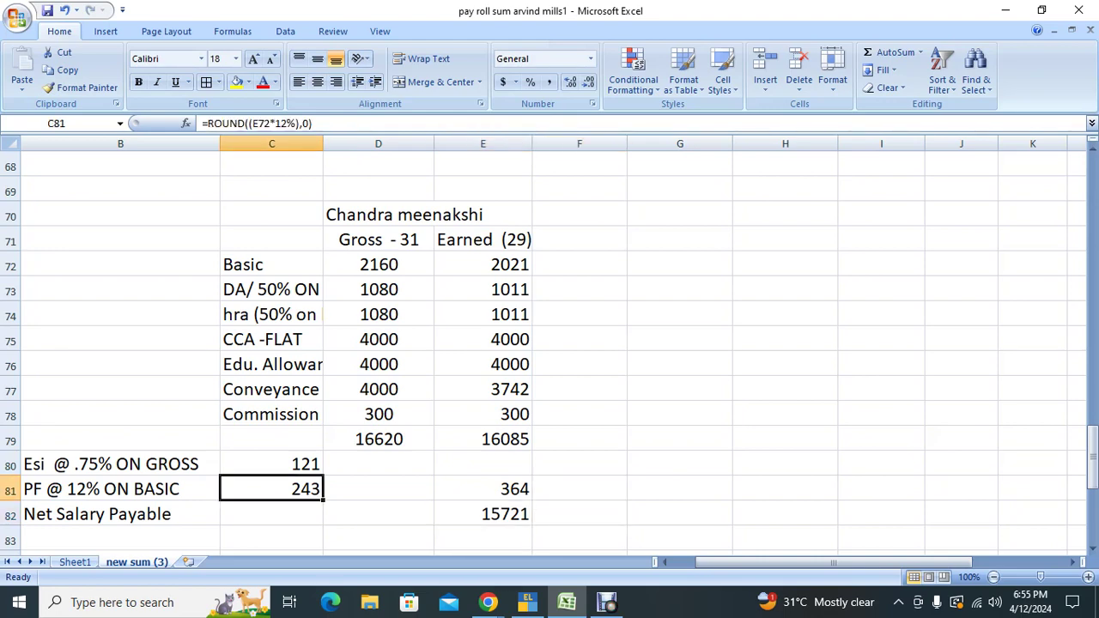
pyautogui.click(482, 513)
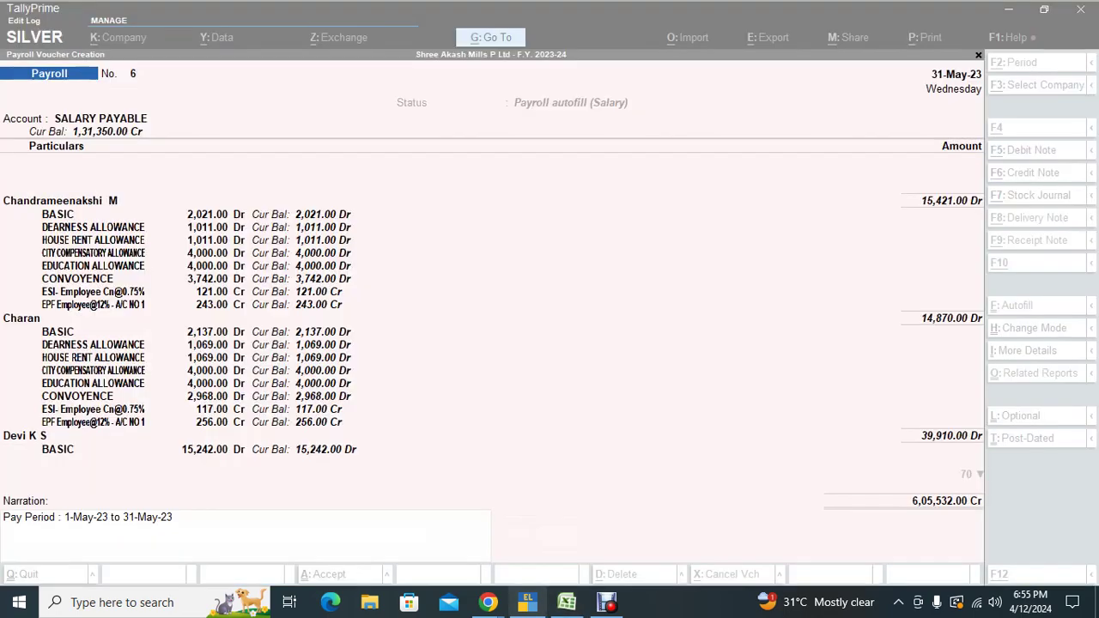
# Step: Save the autofilled payroll voucher and leave voucher entry
pyautogui.click(528, 602)
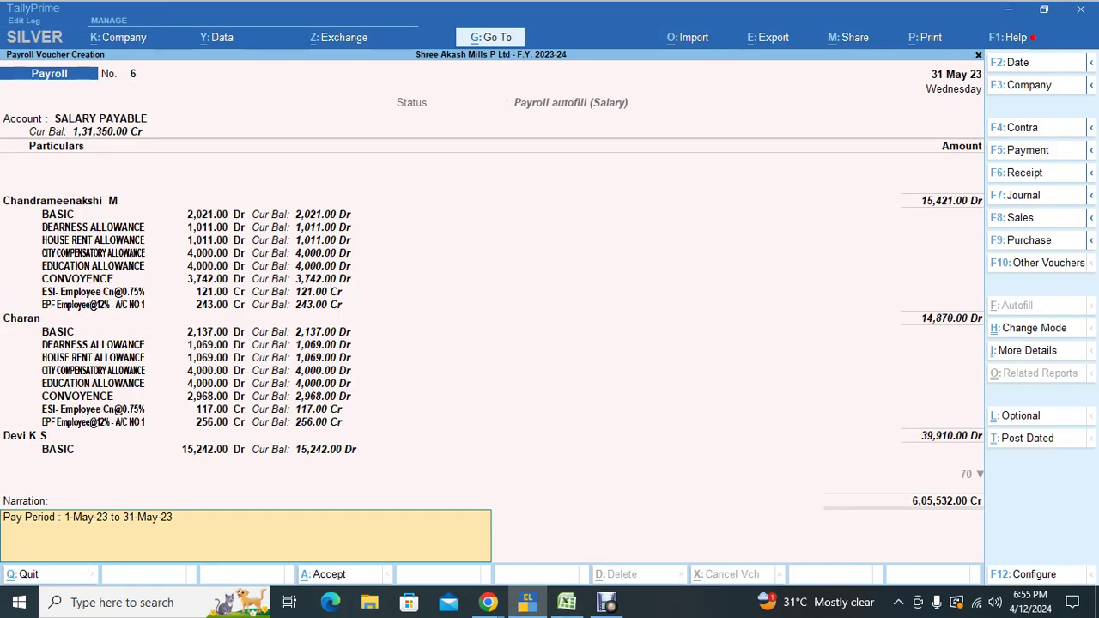
pyautogui.press('Return')
pyautogui.press('Return')
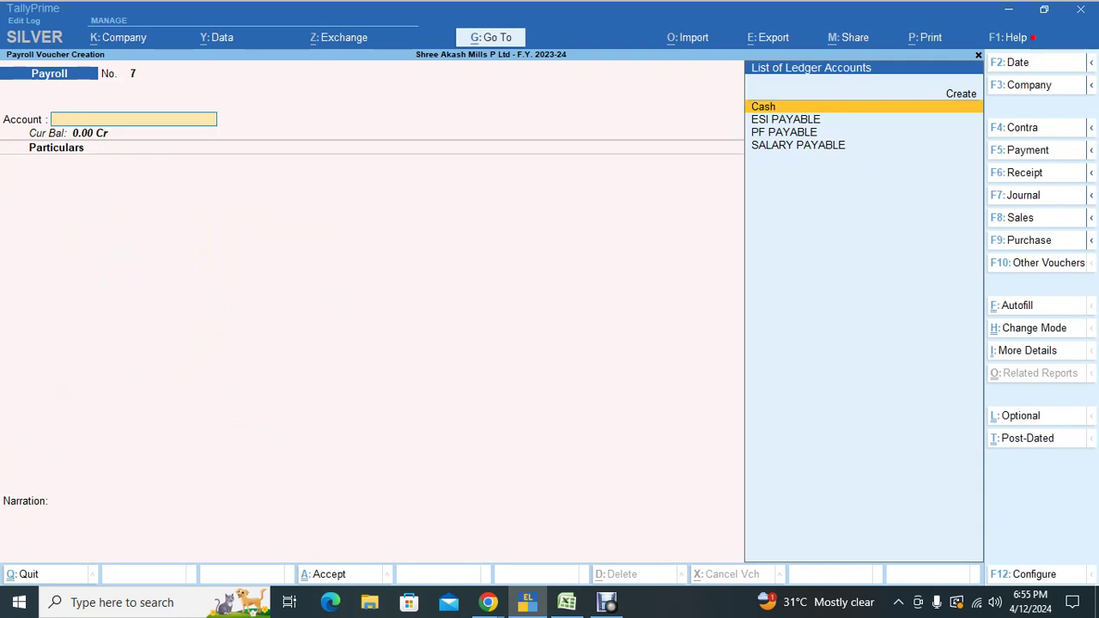
pyautogui.press('Escape')
pyautogui.press('Return')
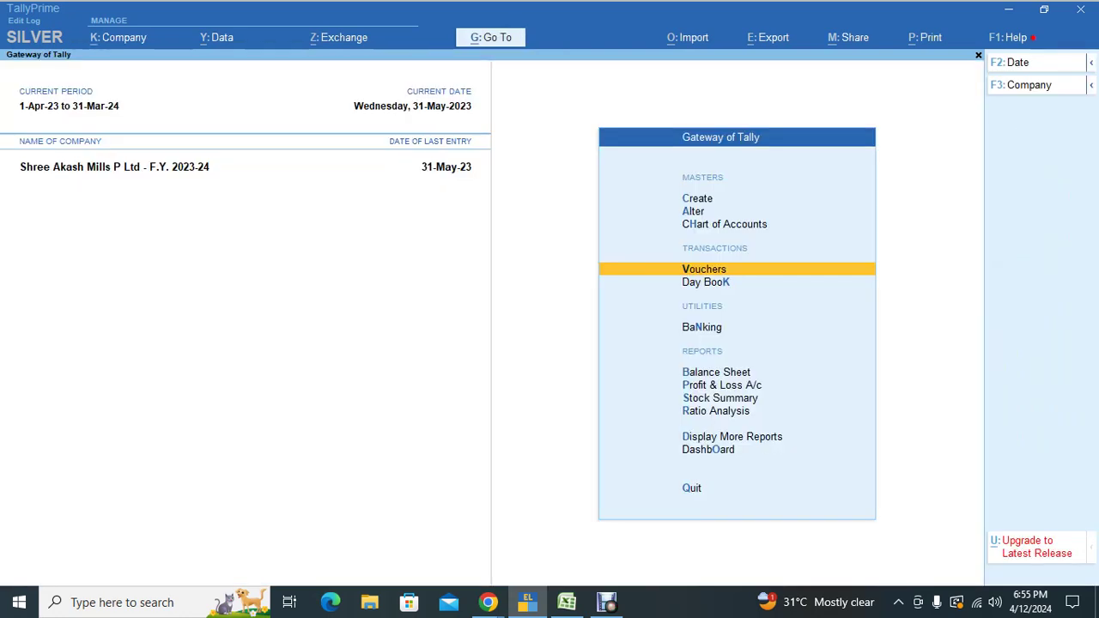
pyautogui.press('d')
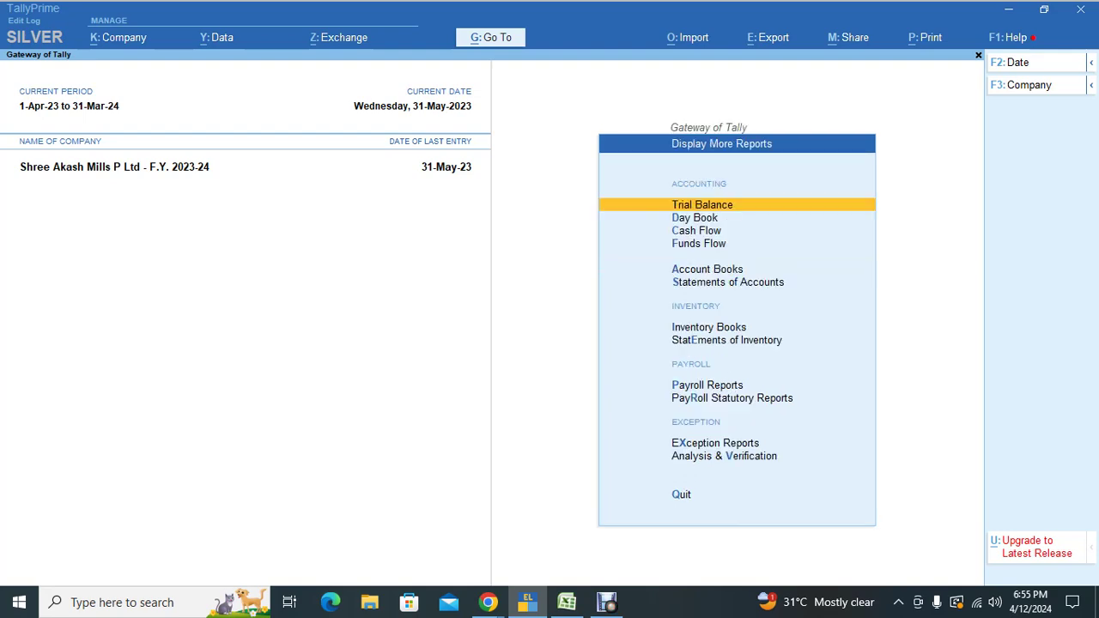
pyautogui.press('p')
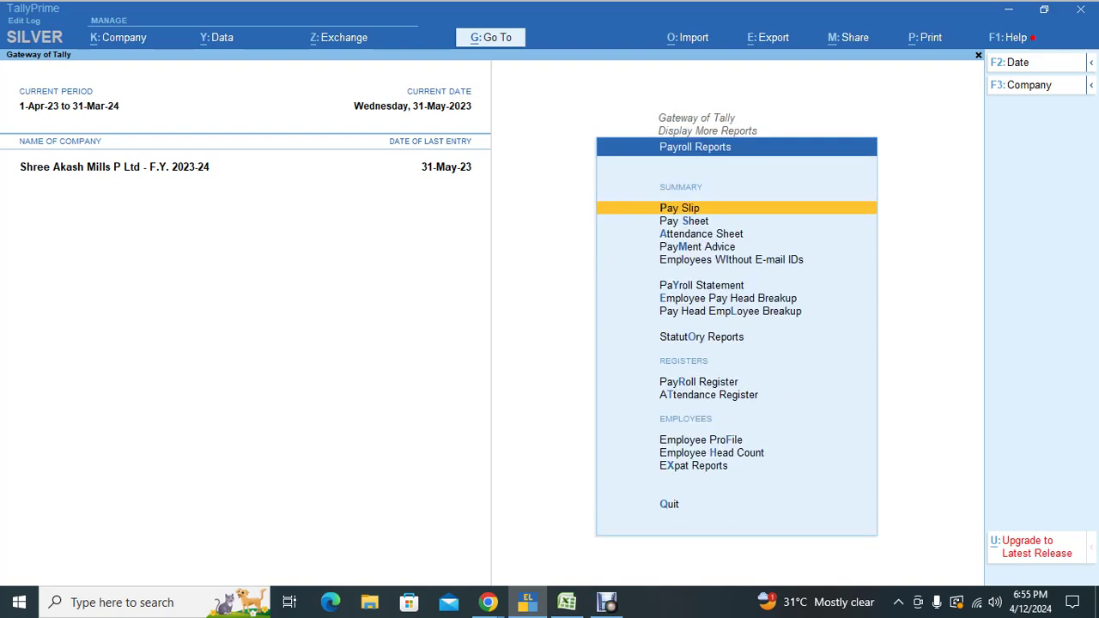
pyautogui.press('Down')
pyautogui.press('Return')
pyautogui.press('Return')
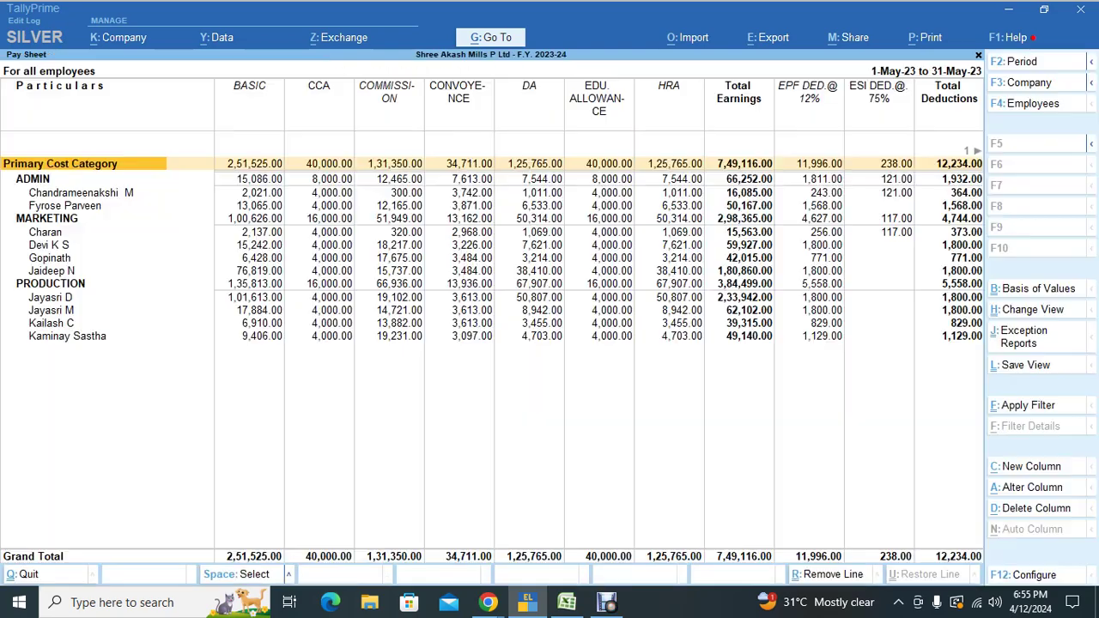
pyautogui.press('Down')
pyautogui.press('Down')
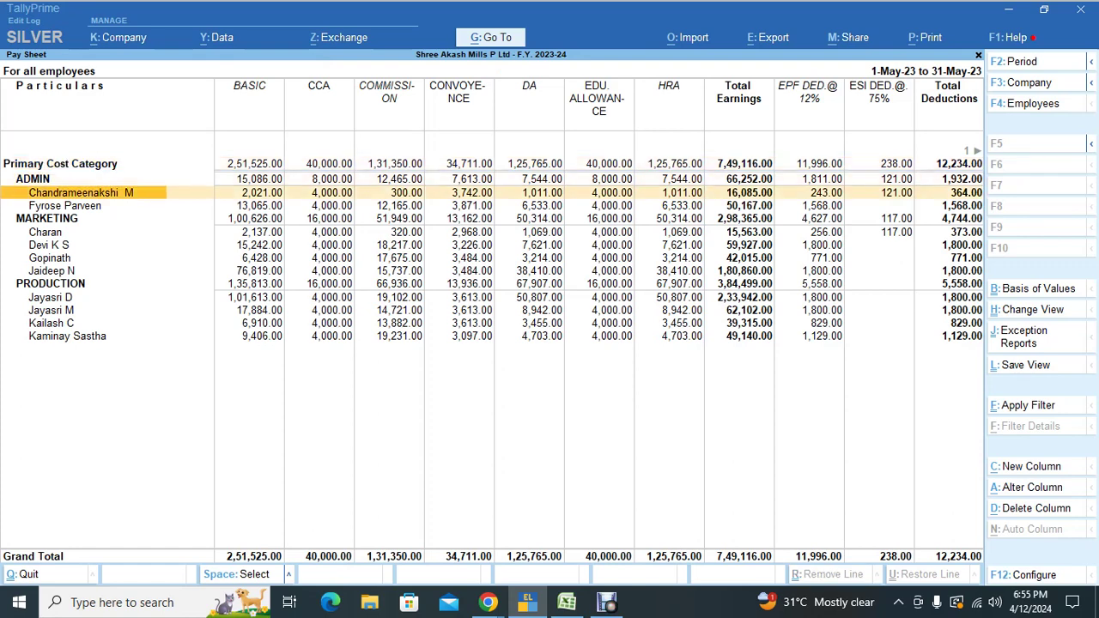
pyautogui.press('Up')
pyautogui.press('Down')
pyautogui.press('Right')
pyautogui.press('Right')
pyautogui.press('Right')
pyautogui.press('Right')
pyautogui.press('Right')
pyautogui.press('Right')
pyautogui.press('Right')
pyautogui.press('Right')
pyautogui.press('Right')
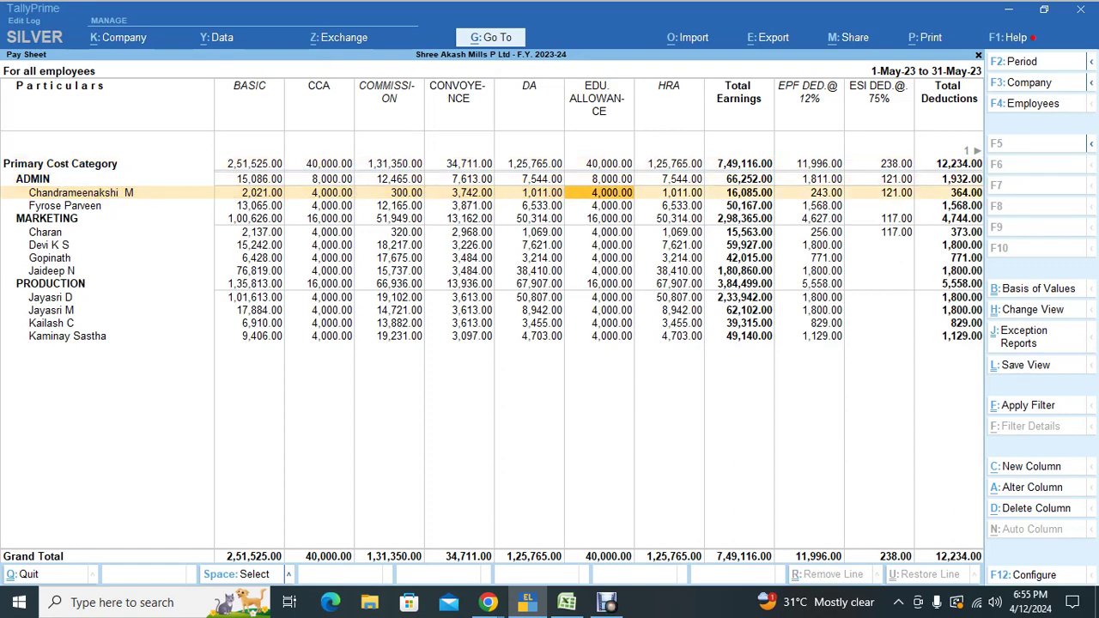
pyautogui.press('Left')
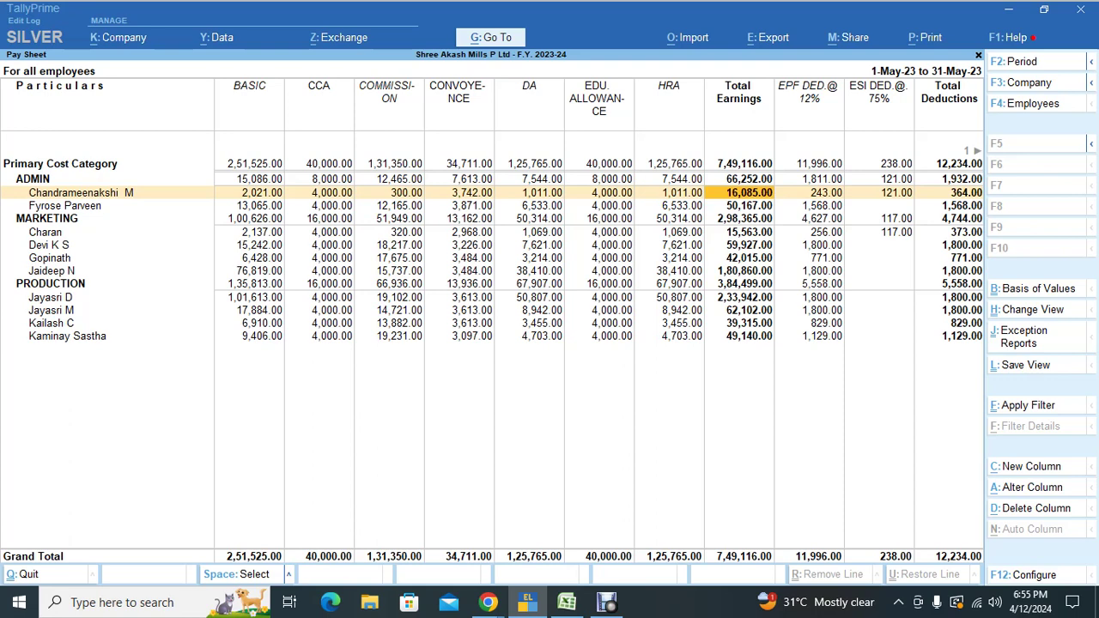
# Step: Compare Excel's E79 and E81 with the Pay Sheet's total deductions 364.00 and net 15,721.00
pyautogui.hotkey('alt', 'Tab')
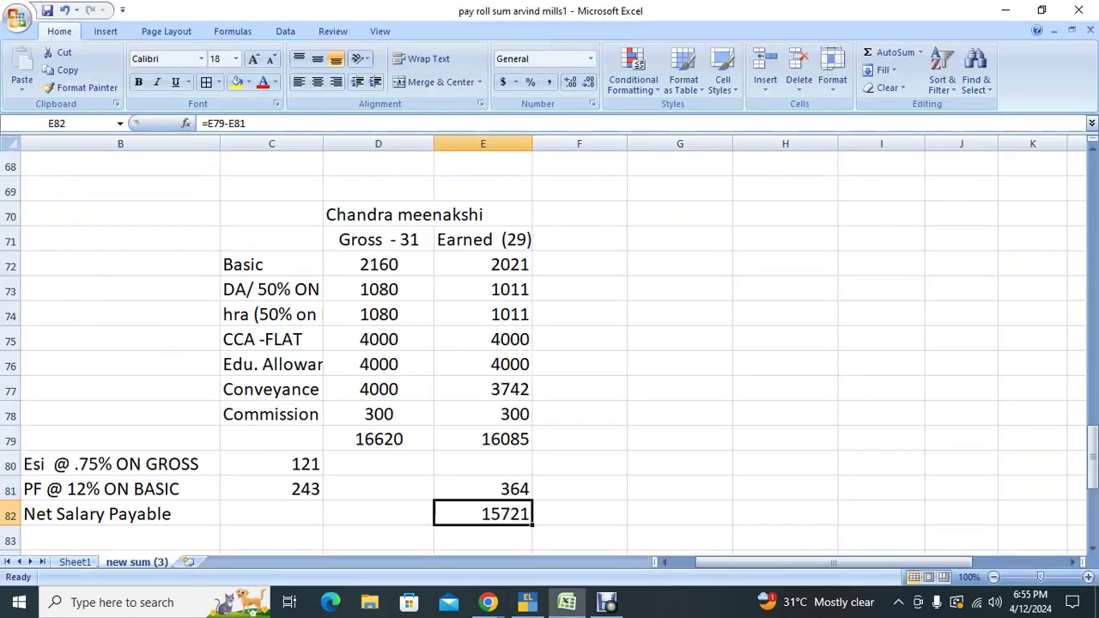
pyautogui.click(483, 438)
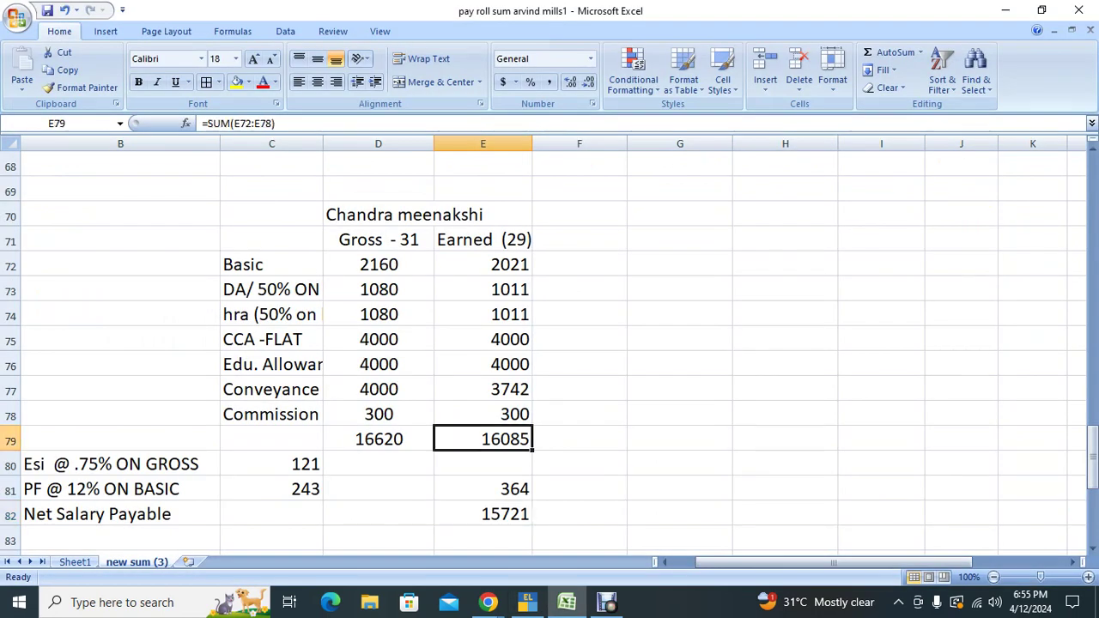
pyautogui.click(482, 489)
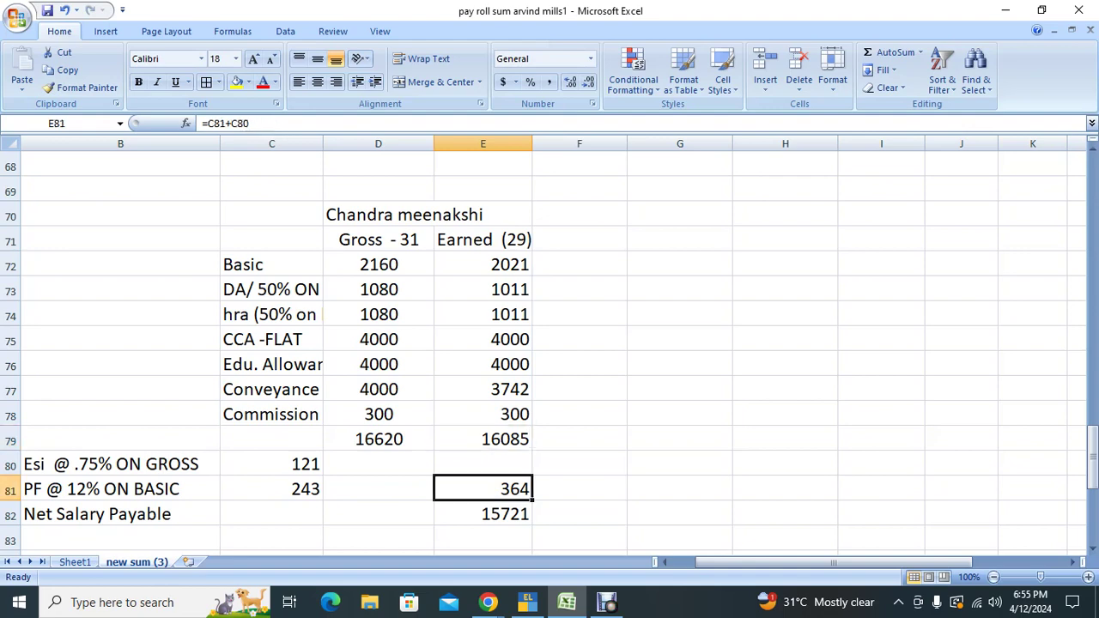
pyautogui.hotkey('alt', 'Tab')
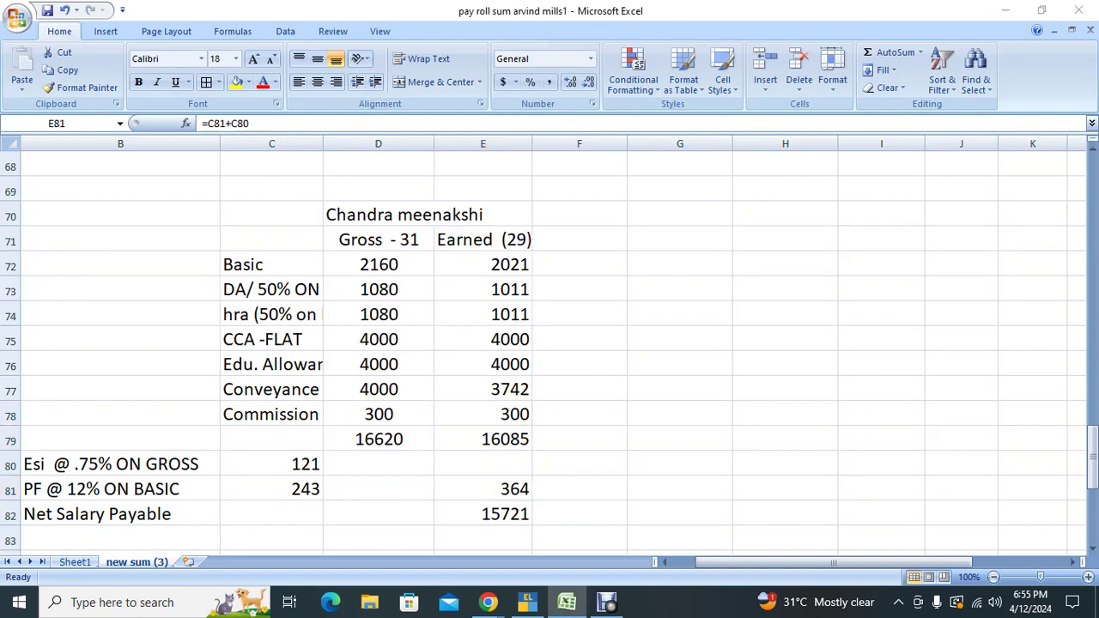
pyautogui.hotkey('alt', 'Tab')
pyautogui.press('Right')
pyautogui.press('Right')
pyautogui.press('Right')
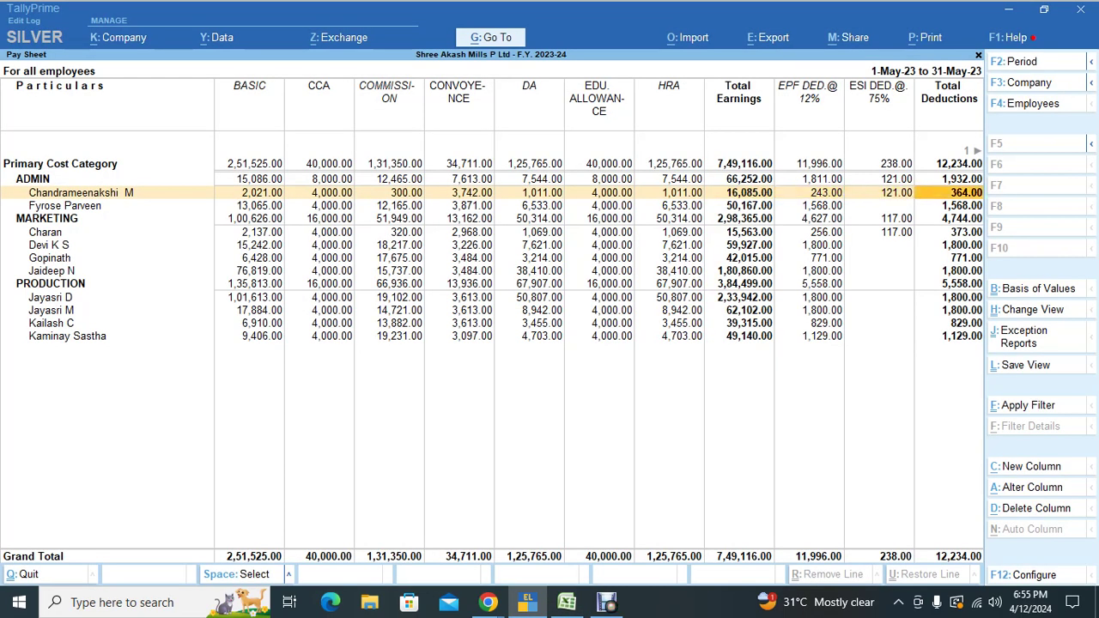
pyautogui.press('Right')
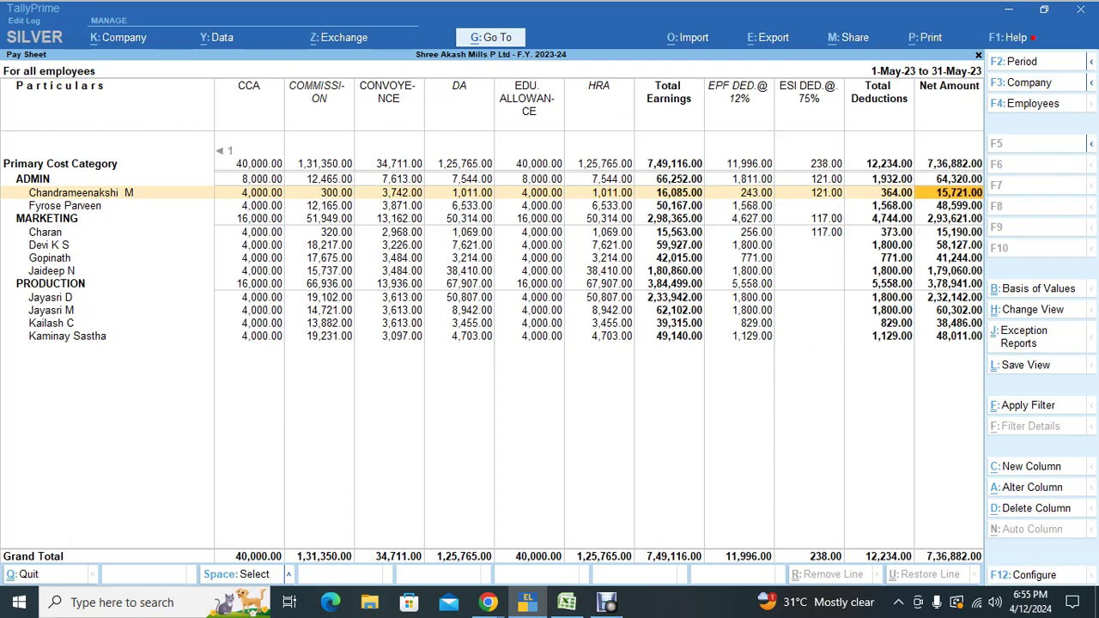
pyautogui.hotkey('alt', 'Tab')
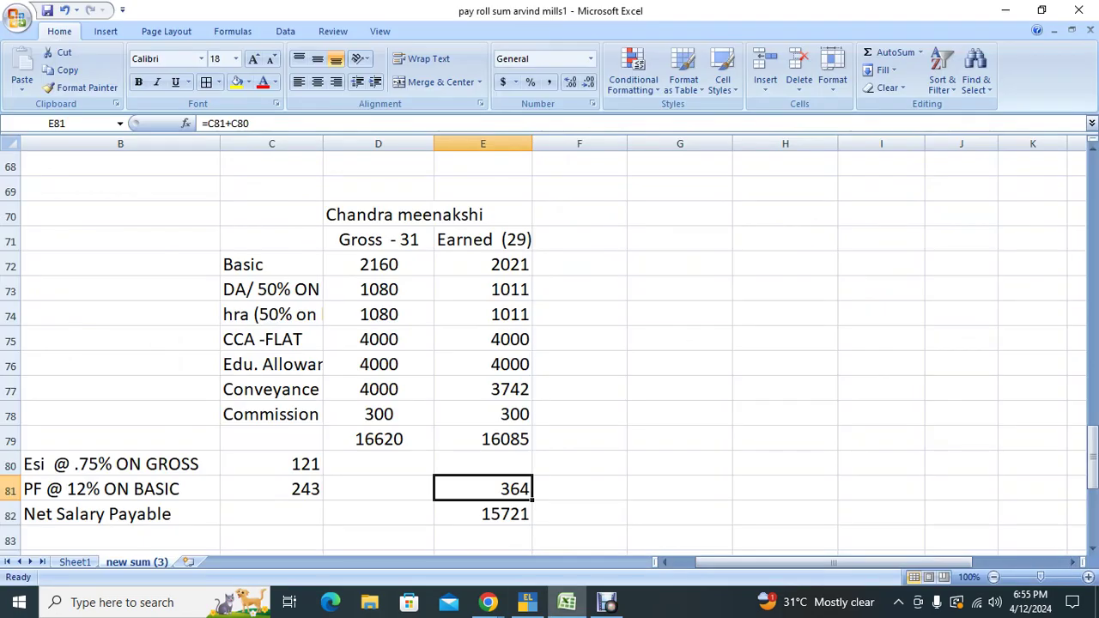
pyautogui.click(483, 513)
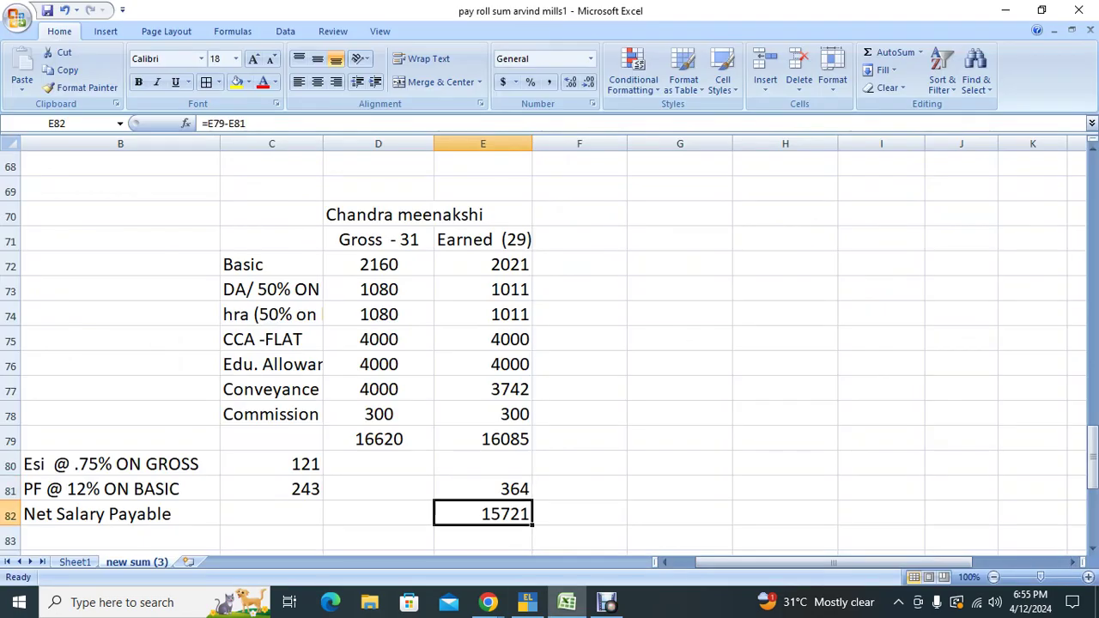
# Step: Match the next employee's Excel earned total 233942 against the PRODUCTION employee's Pay Sheet Total Earnings
pyautogui.scroll(-4, 549, 352)
pyautogui.click(378, 264)
pyautogui.scroll(-2, 550, 352)
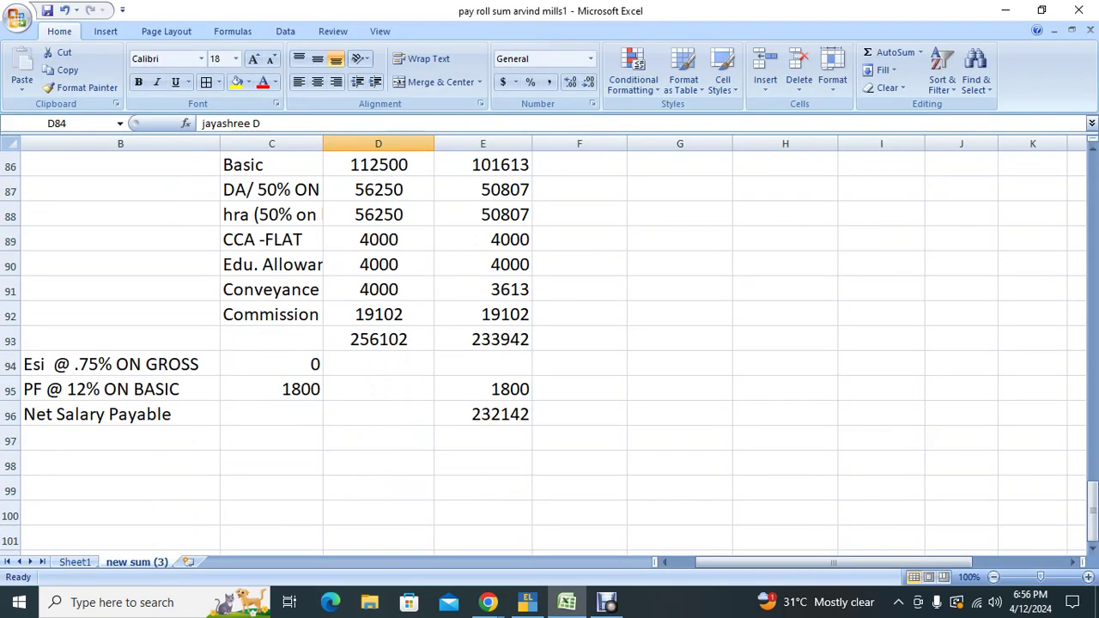
pyautogui.click(378, 339)
pyautogui.click(483, 340)
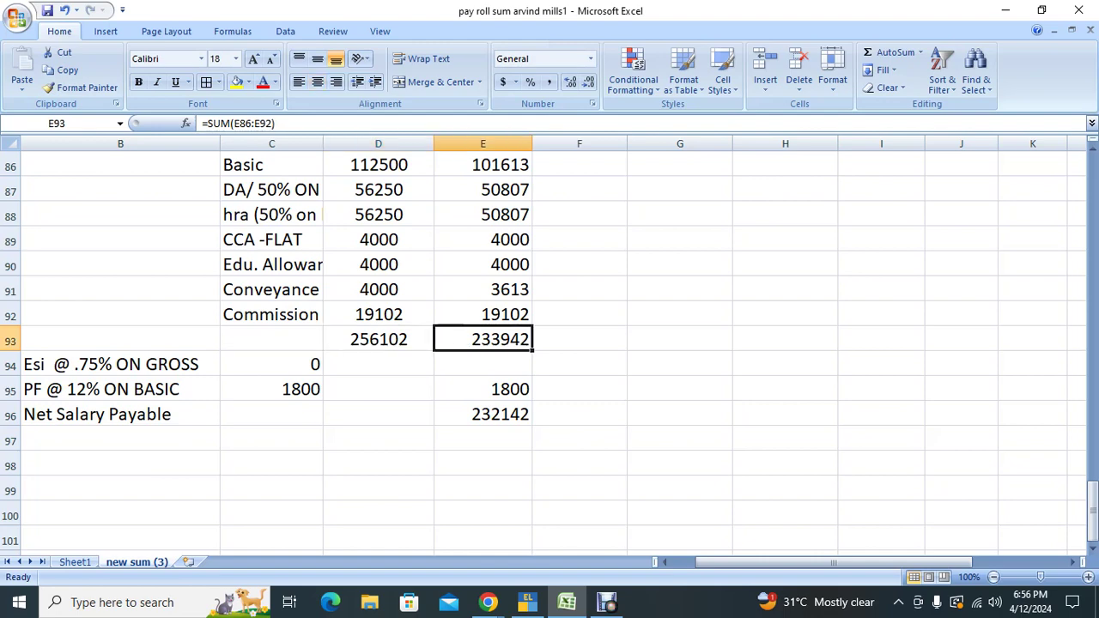
pyautogui.hotkey('alt', 'Tab')
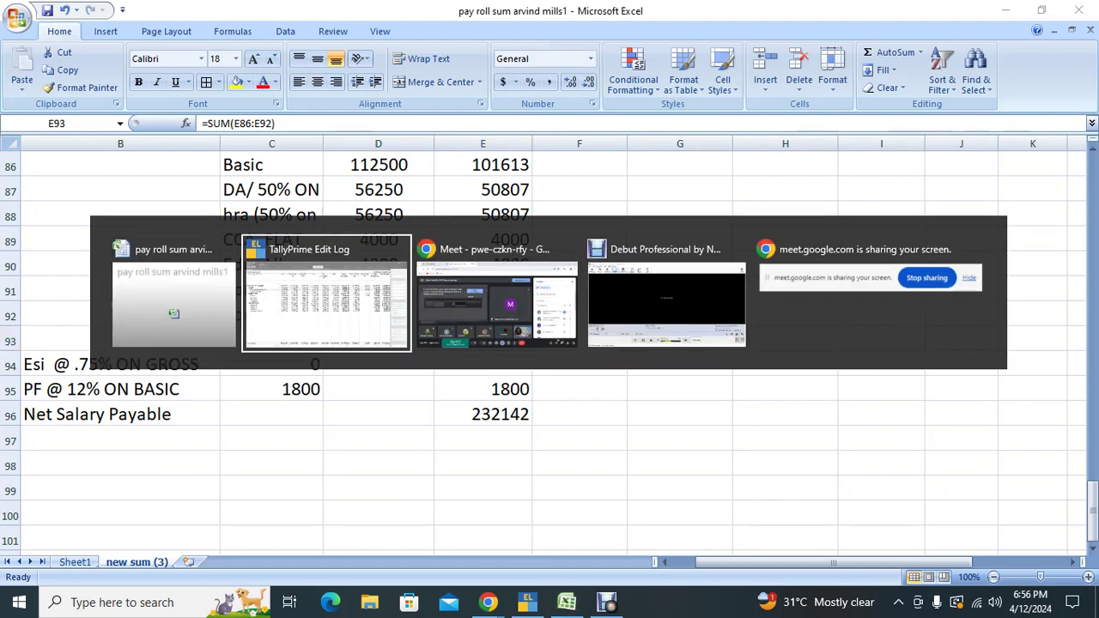
pyautogui.press('Down')
pyautogui.press('Down')
pyautogui.press('Down')
pyautogui.press('Down')
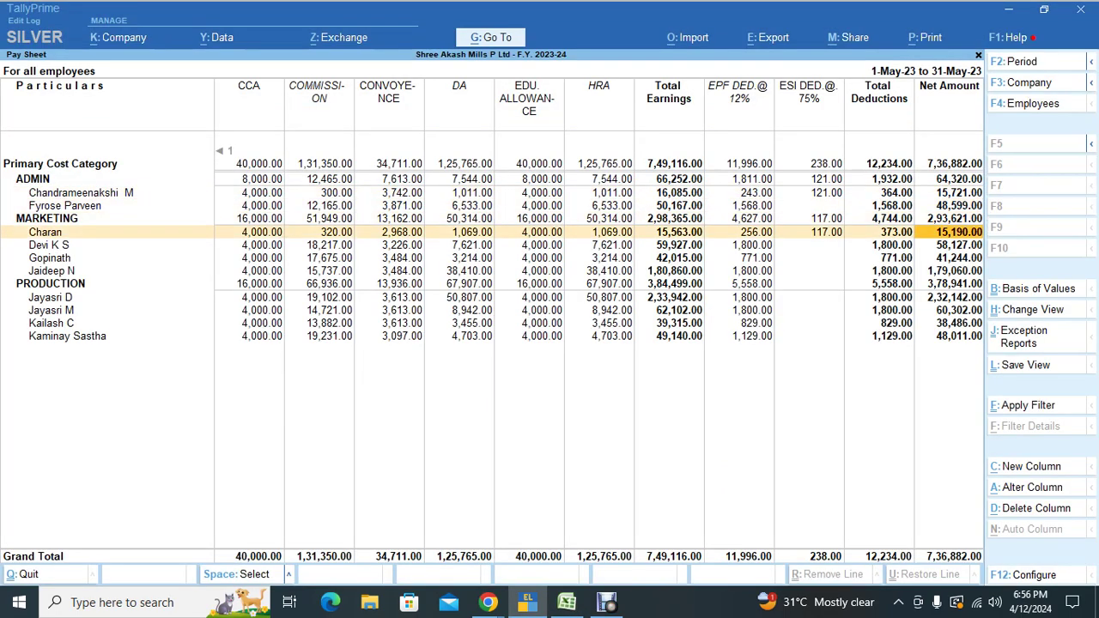
pyautogui.press('Down')
pyautogui.press('Down')
pyautogui.press('Down')
pyautogui.press('Down')
pyautogui.press('Left')
pyautogui.press('Left')
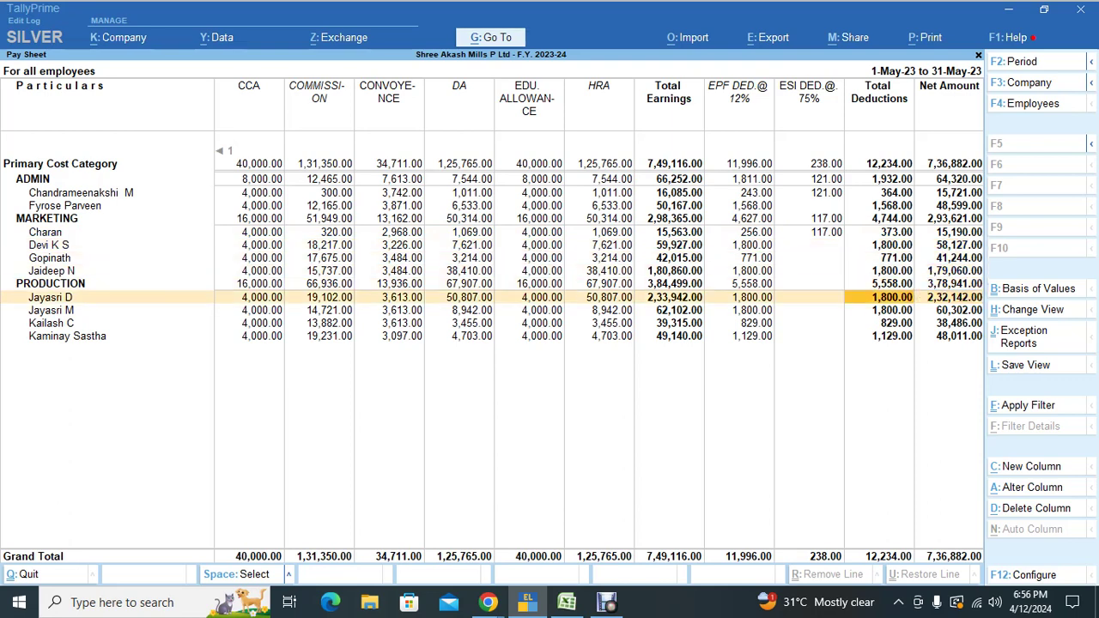
pyautogui.press('Left')
pyautogui.press('Left')
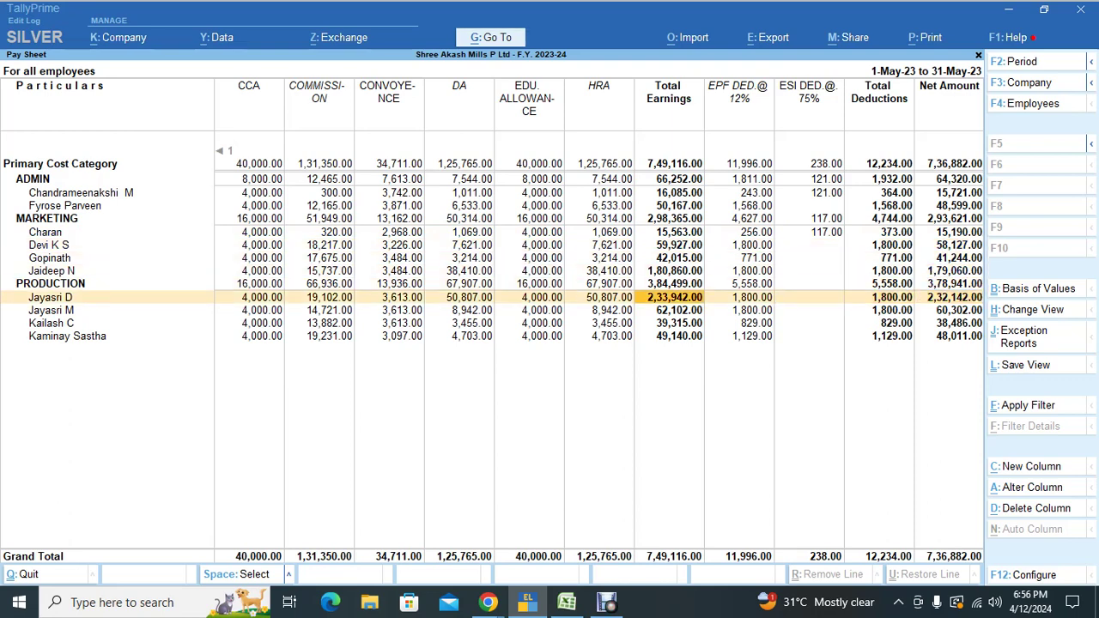
# Step: Compare PF and net salary 232142 with the Pay Sheet's Net Amount, then bring Google Meet forward
pyautogui.hotkey('alt', 'Tab')
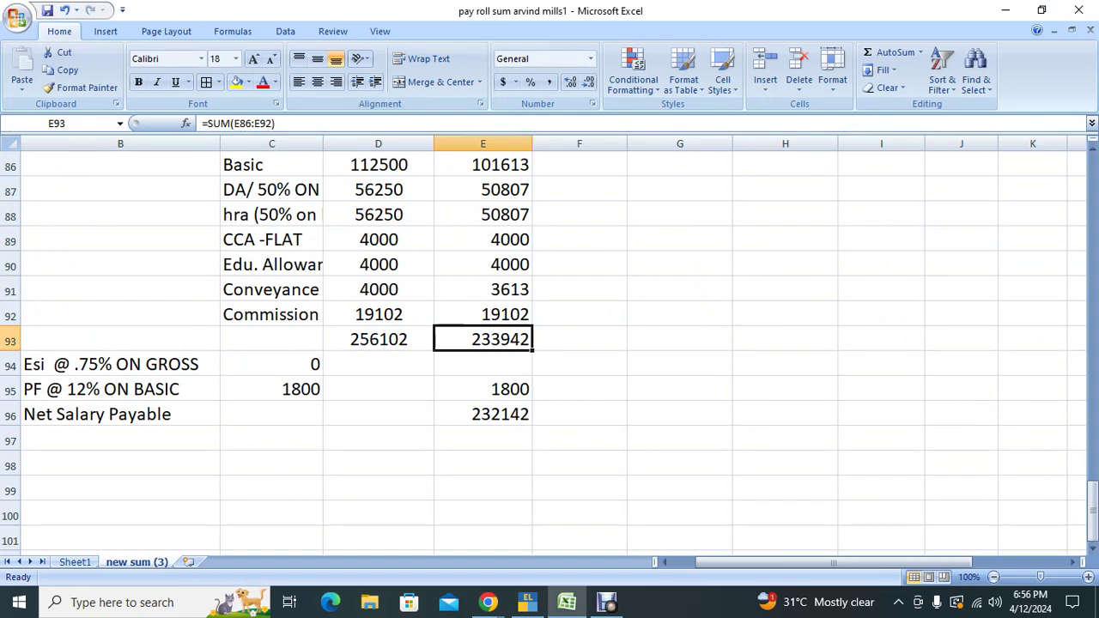
pyautogui.press('Down')
pyautogui.press('Down')
pyautogui.press('Down')
pyautogui.press('Up')
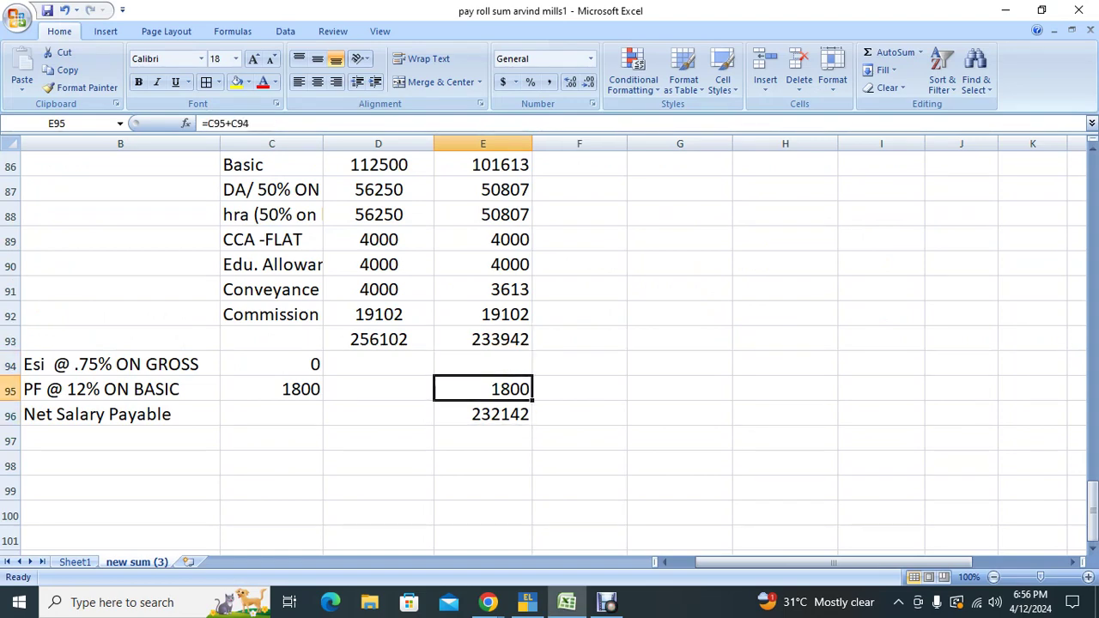
pyautogui.hotkey('alt', 'Tab')
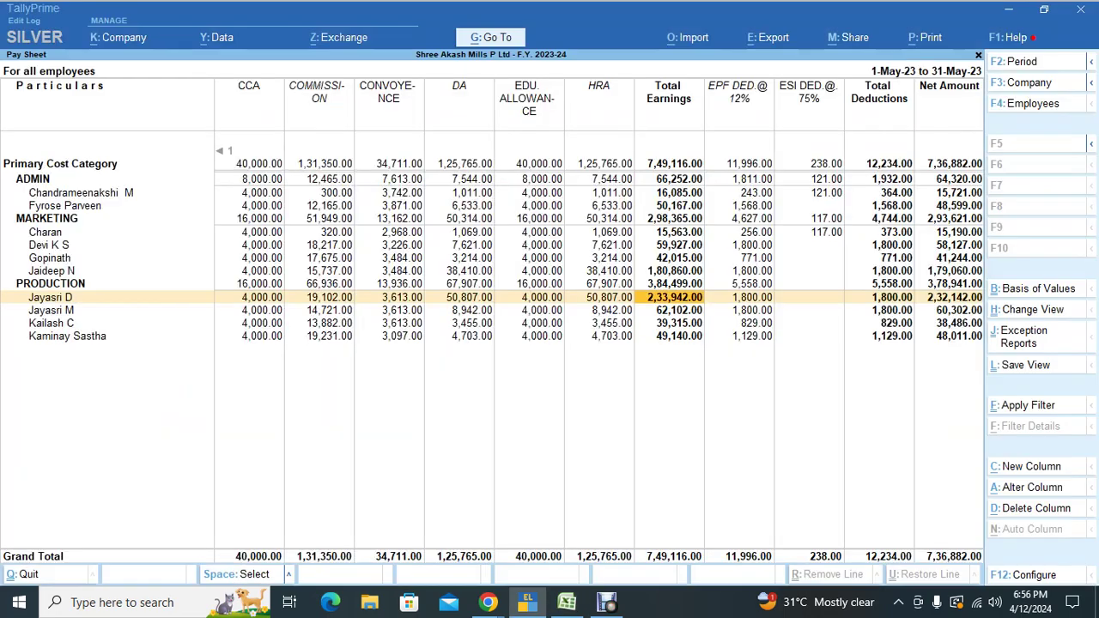
pyautogui.press('Right')
pyautogui.press('Right')
pyautogui.press('Right')
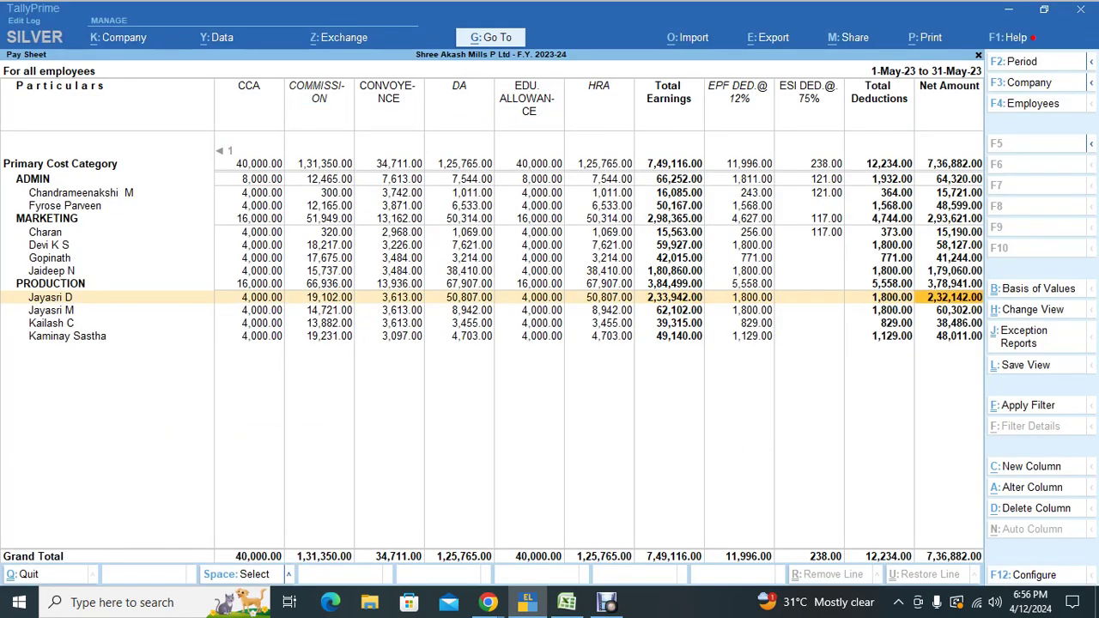
pyautogui.hotkey('alt', 'Tab')
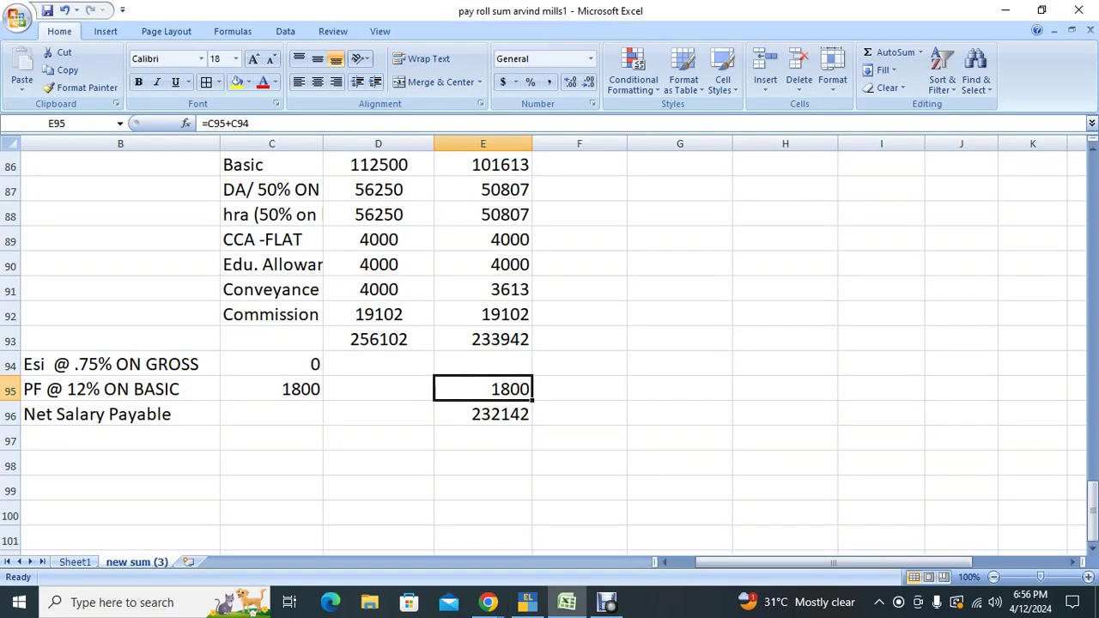
pyautogui.click(482, 414)
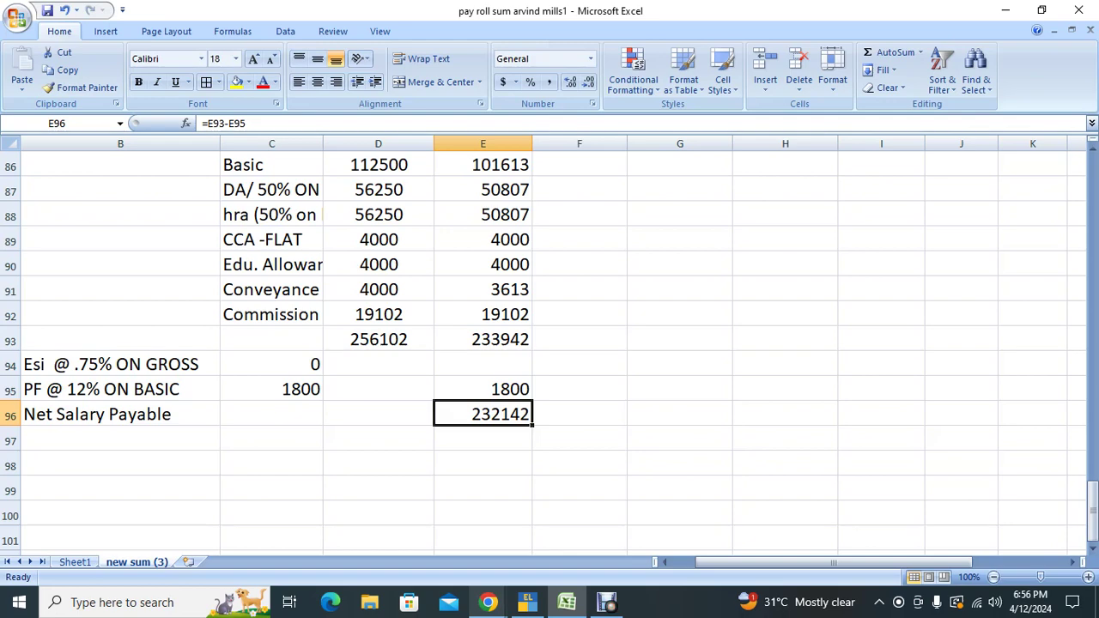
pyautogui.moveTo(488, 602)
pyautogui.click(421, 564)
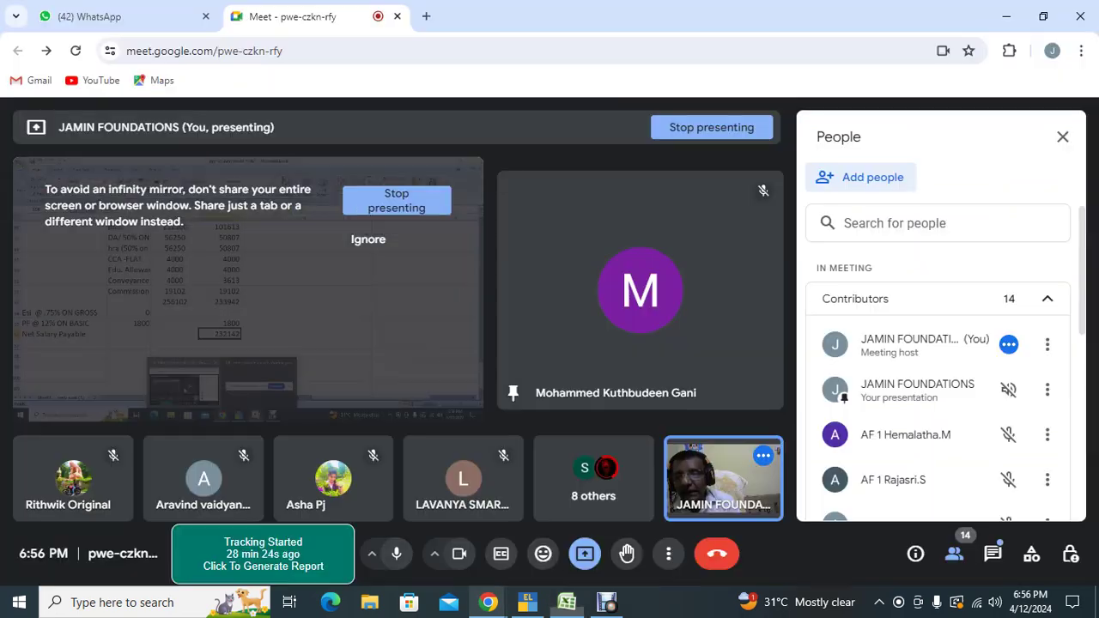
pyautogui.moveTo(640, 292)
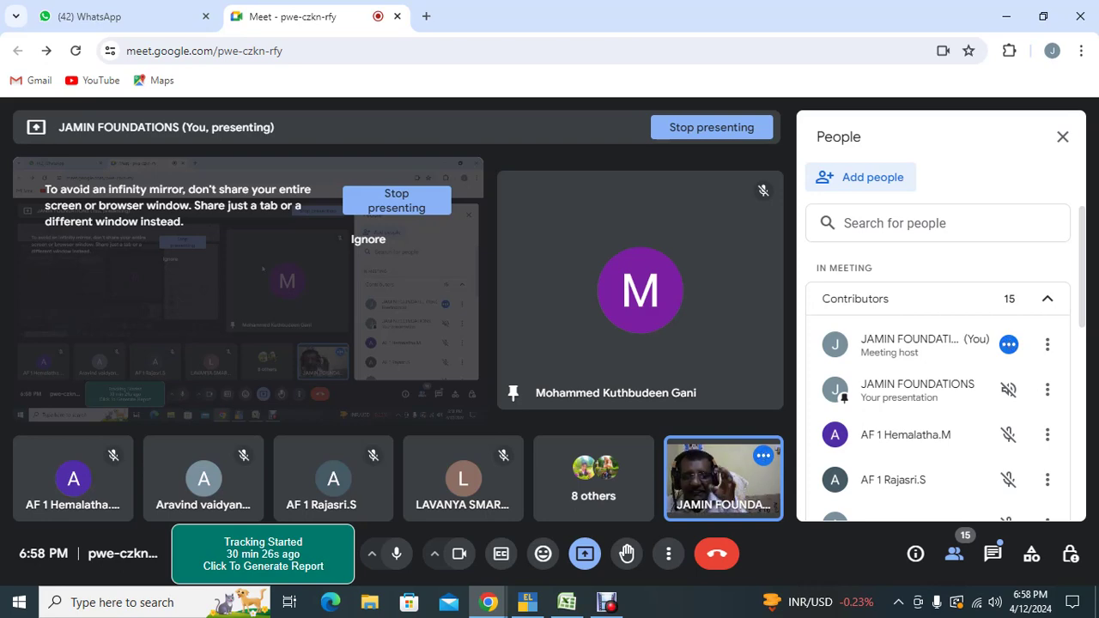
pyautogui.hotkey('alt', 'Tab')
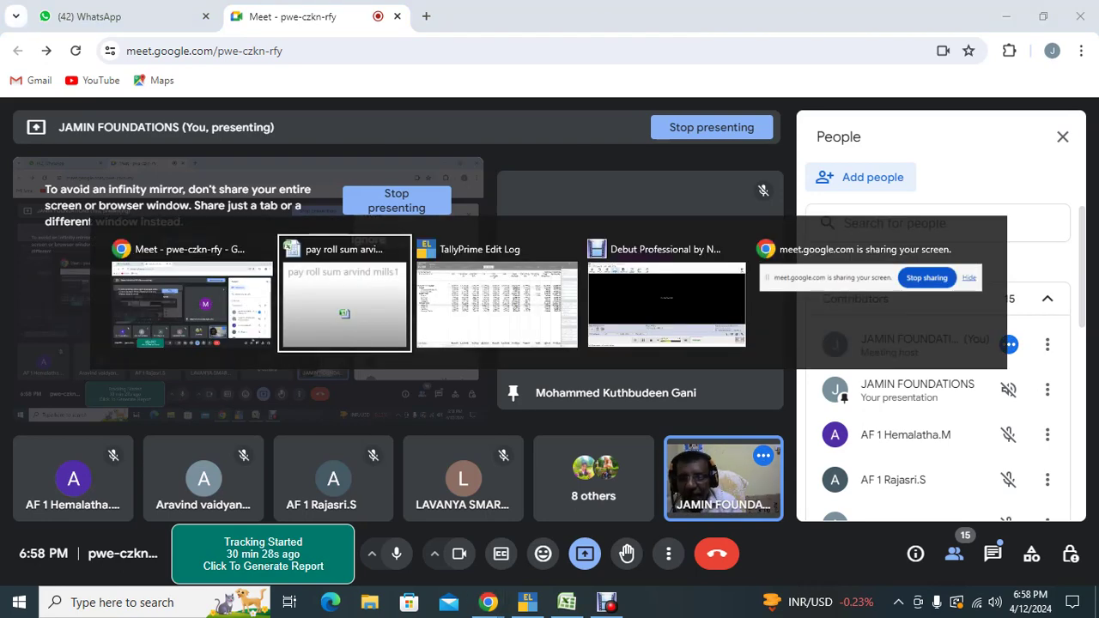
# Step: Leave the pay sheet report and start a new payroll voucher from the Gateway of Tally
pyautogui.hotkey('alt', 'Tab')
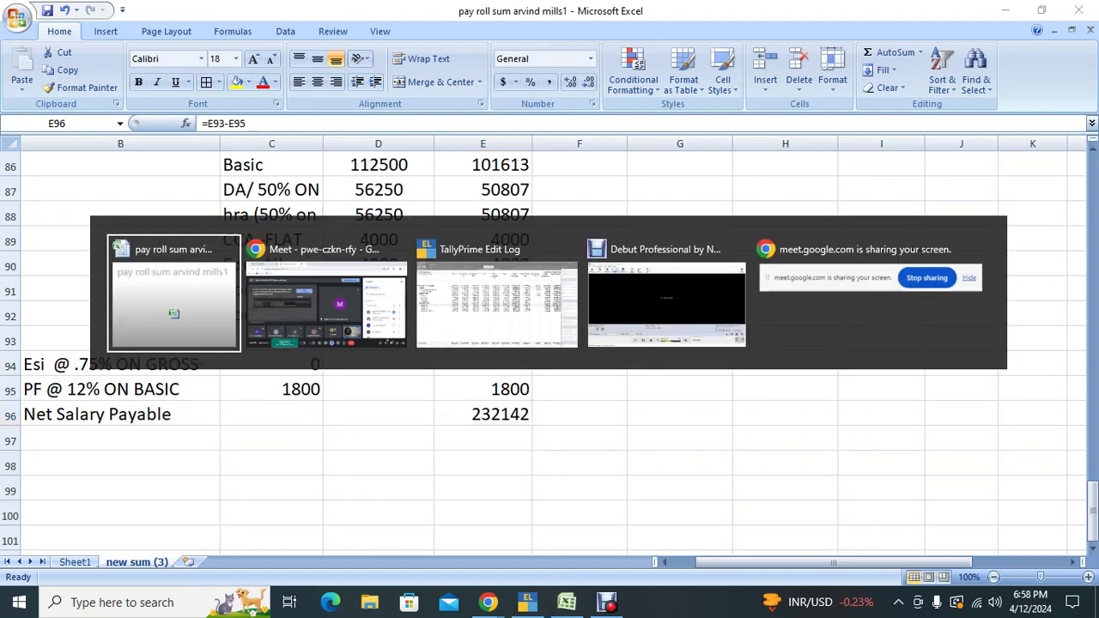
pyautogui.hotkey('alt', 'Tab')
pyautogui.hotkey('alt', 'Tab')
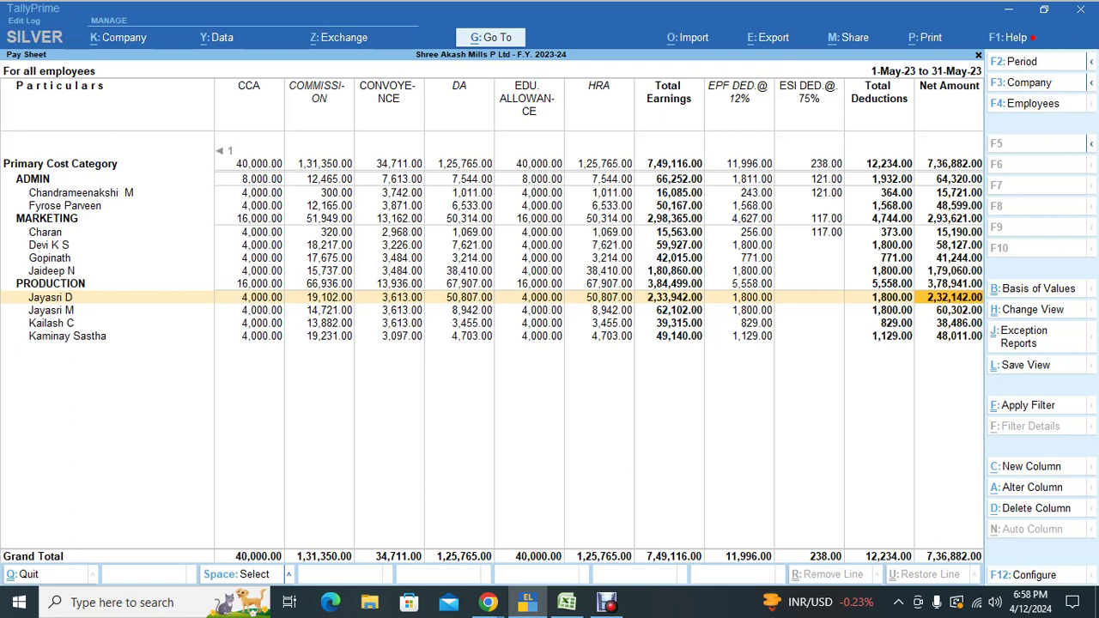
pyautogui.press('Escape')
pyautogui.press('Escape')
pyautogui.press('Escape')
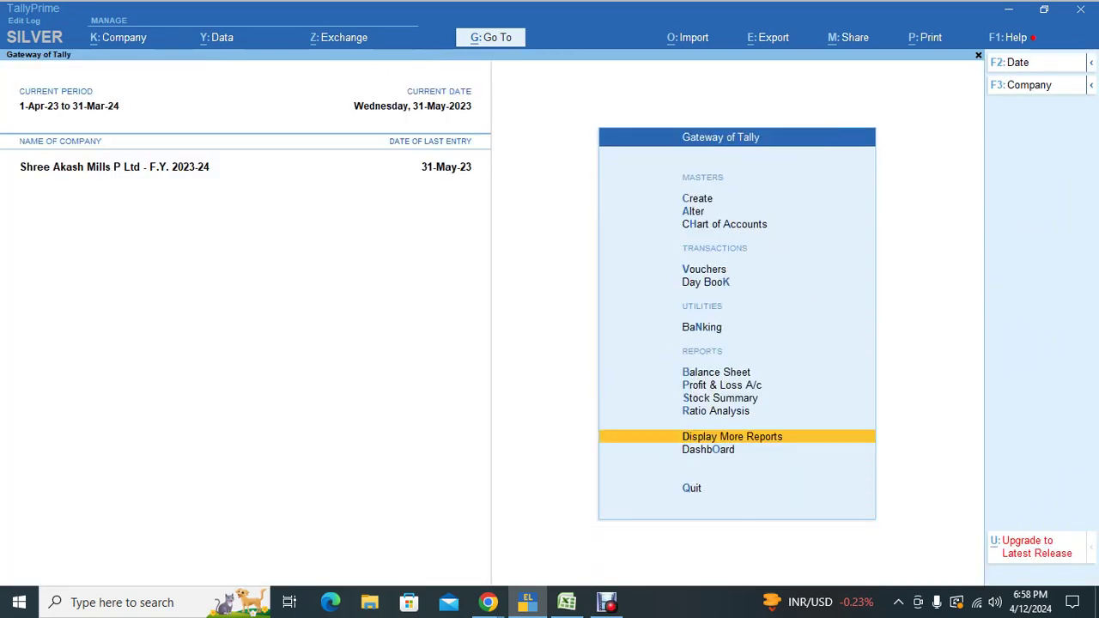
pyautogui.press('Home')
pyautogui.press('v')
pyautogui.hotkey('ctrl', 'F4')
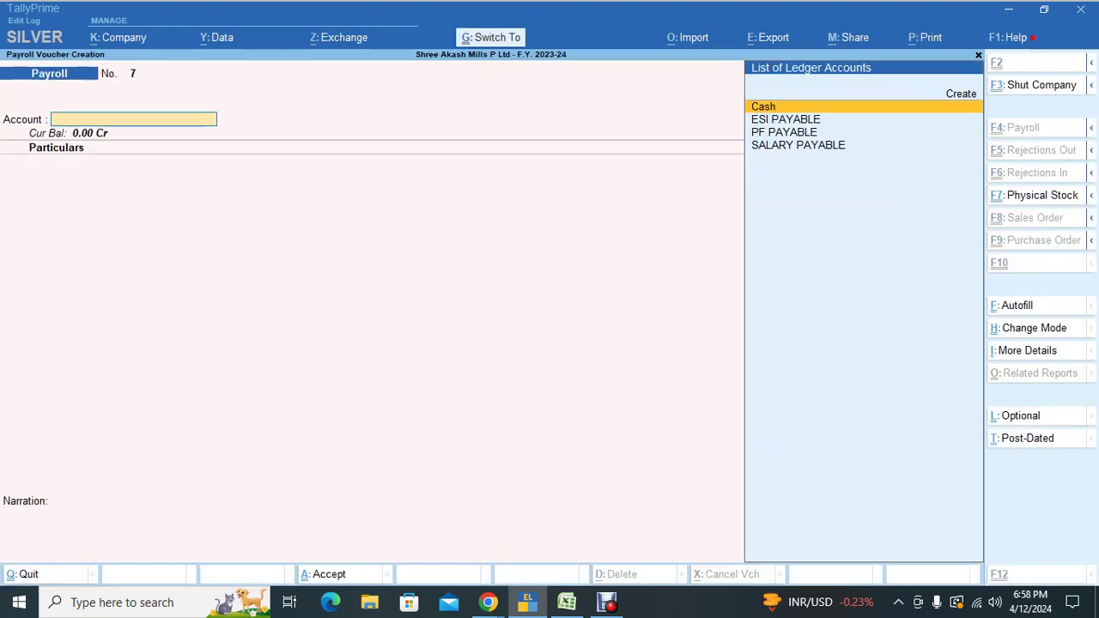
# Step: Autofill the voucher with May 2023 ESI Contribution against ESI PAYABLE, then discard it unsaved
pyautogui.hotkey('ctrl', 'f')
pyautogui.press('Return')
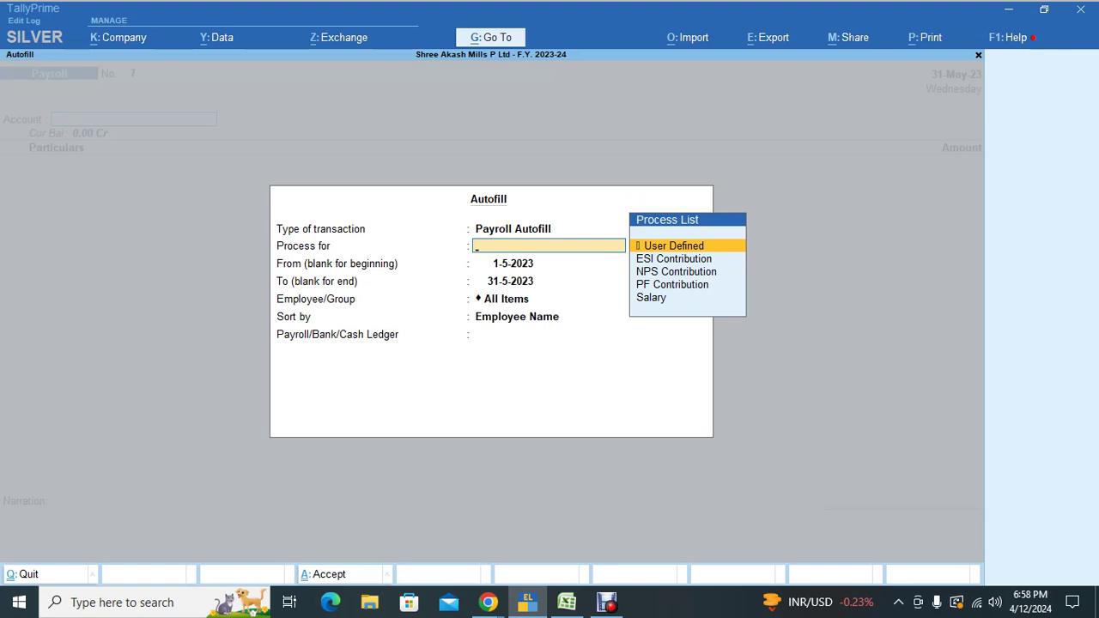
pyautogui.press('Down')
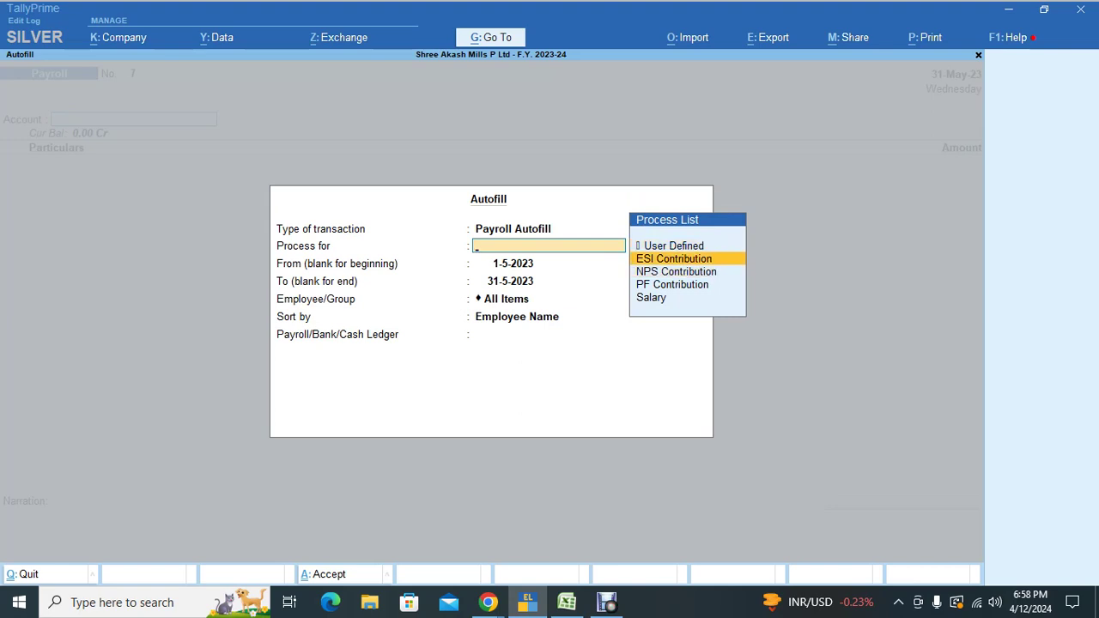
pyautogui.press('Return')
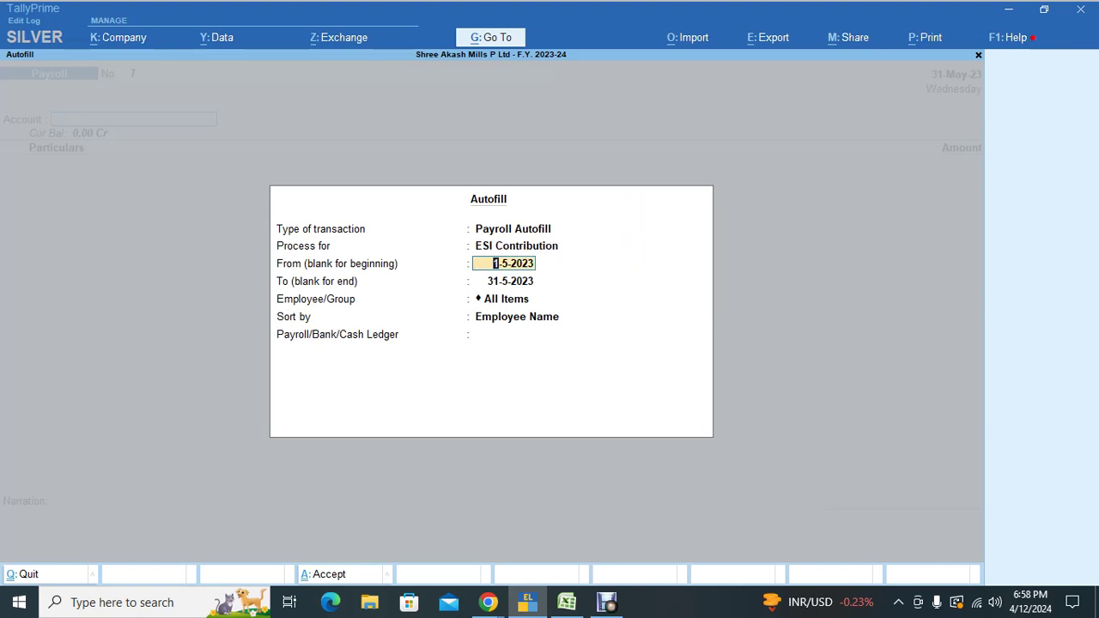
pyautogui.press('Return')
pyautogui.press('Return')
pyautogui.press('Return')
pyautogui.press('Down')
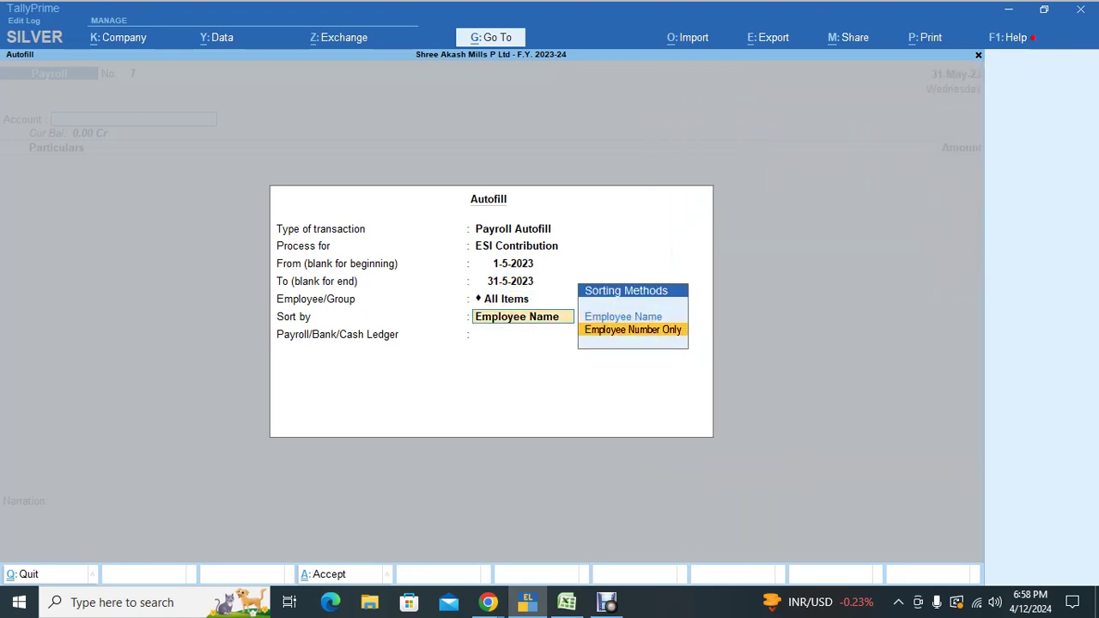
pyautogui.press('Return')
pyautogui.press('Down')
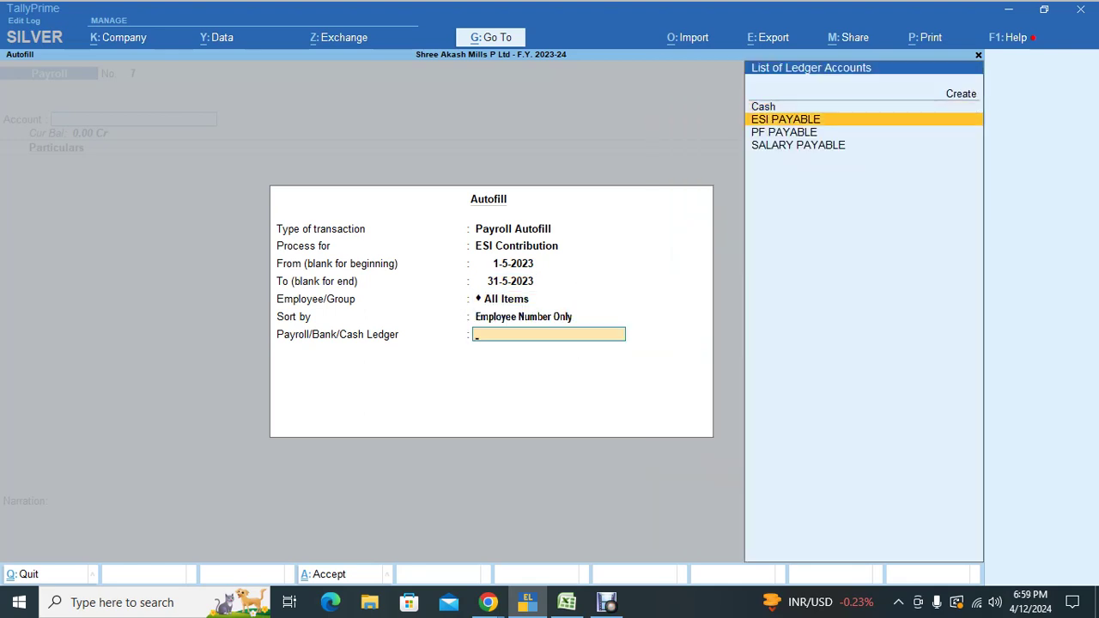
pyautogui.press('Return')
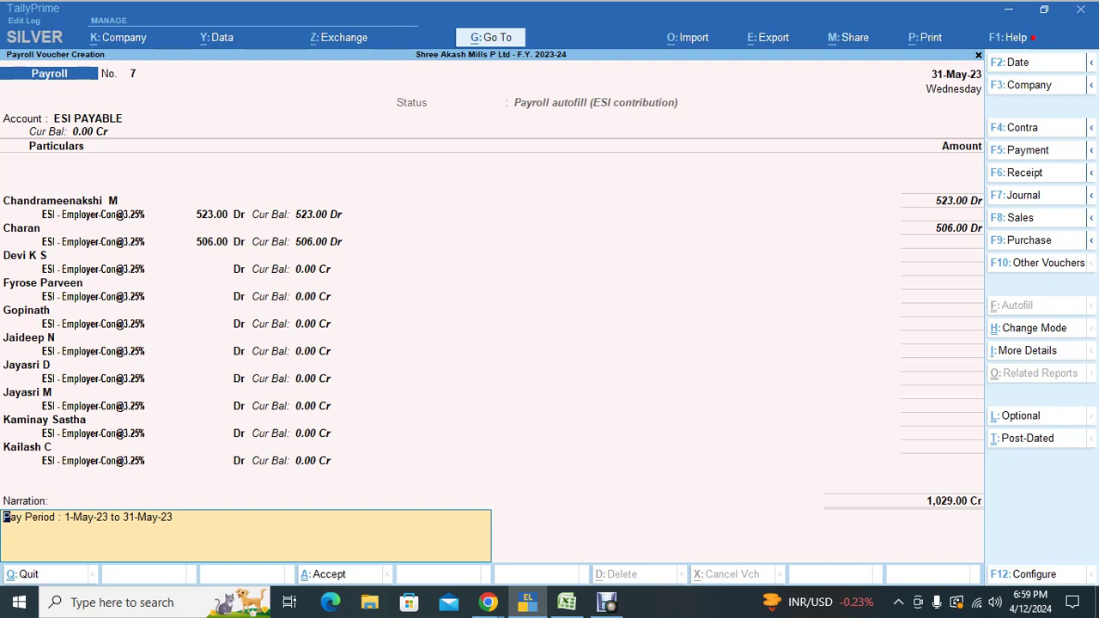
pyautogui.press('Return')
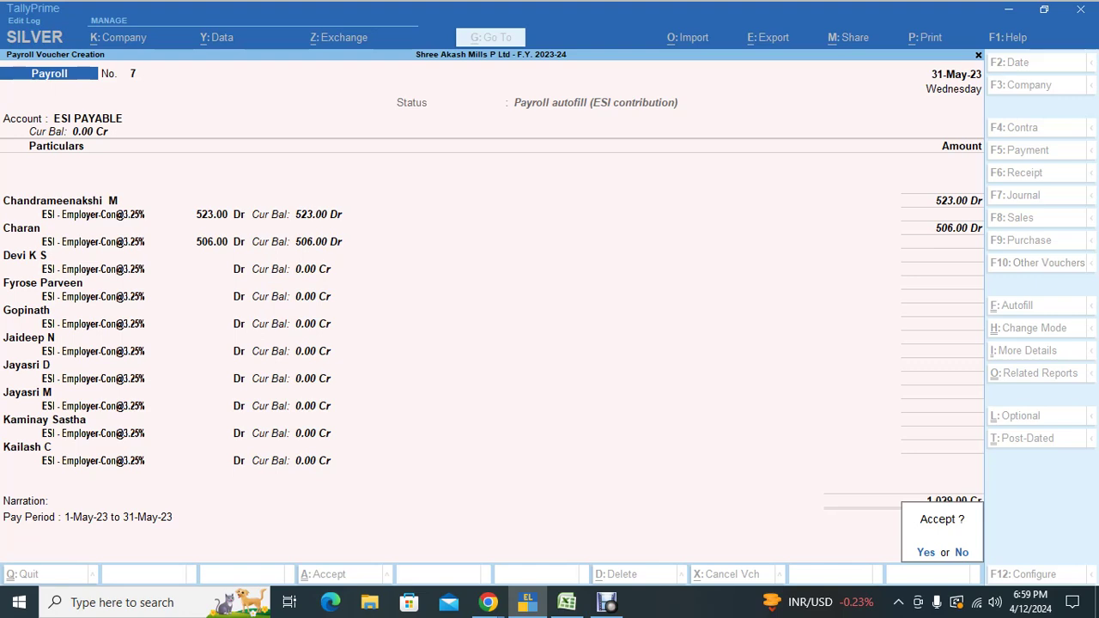
pyautogui.press('Escape')
pyautogui.press('Escape')
pyautogui.press('Escape')
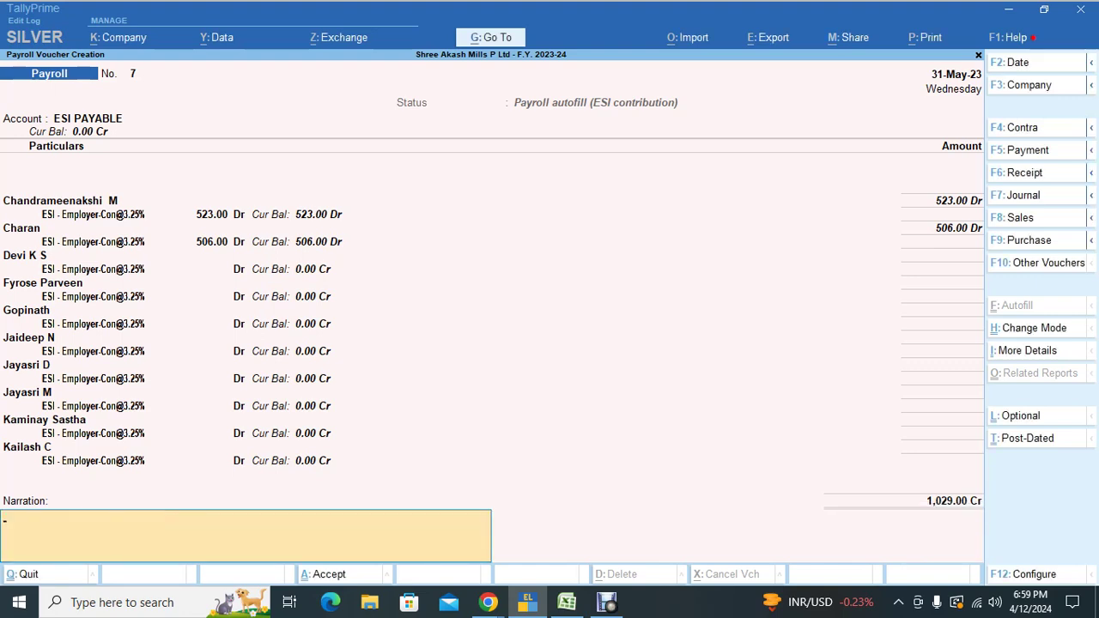
# Step: Redo the ESI Contribution autofill for All Items, sorted by Employee Number Only, against ESI PAYABLE
pyautogui.press('Return')
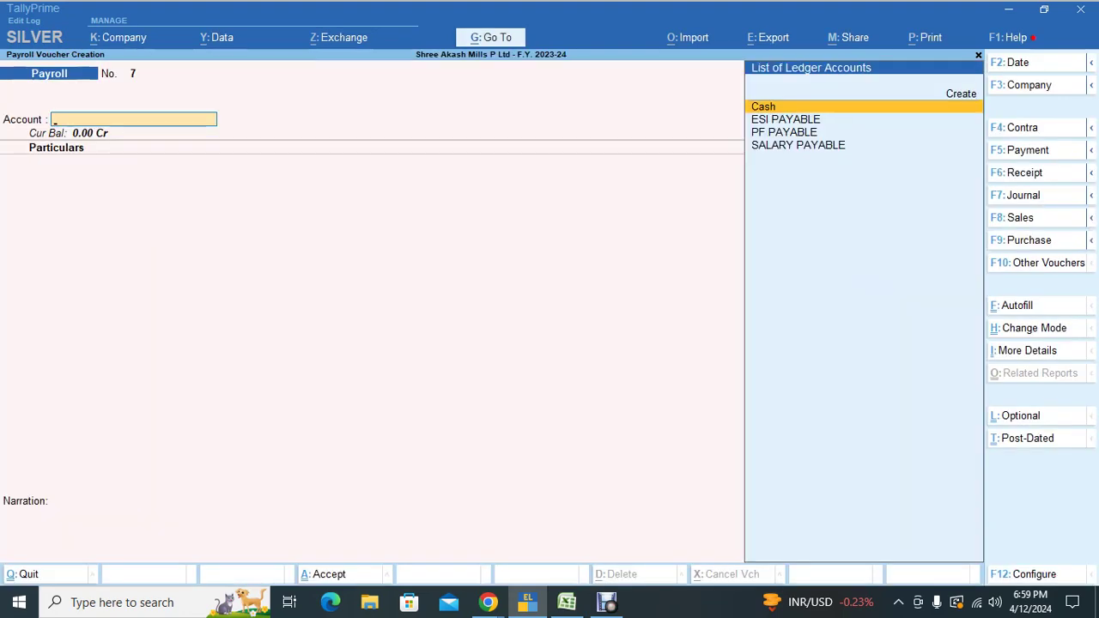
pyautogui.hotkey('ctrl', 'f')
pyautogui.press('Return')
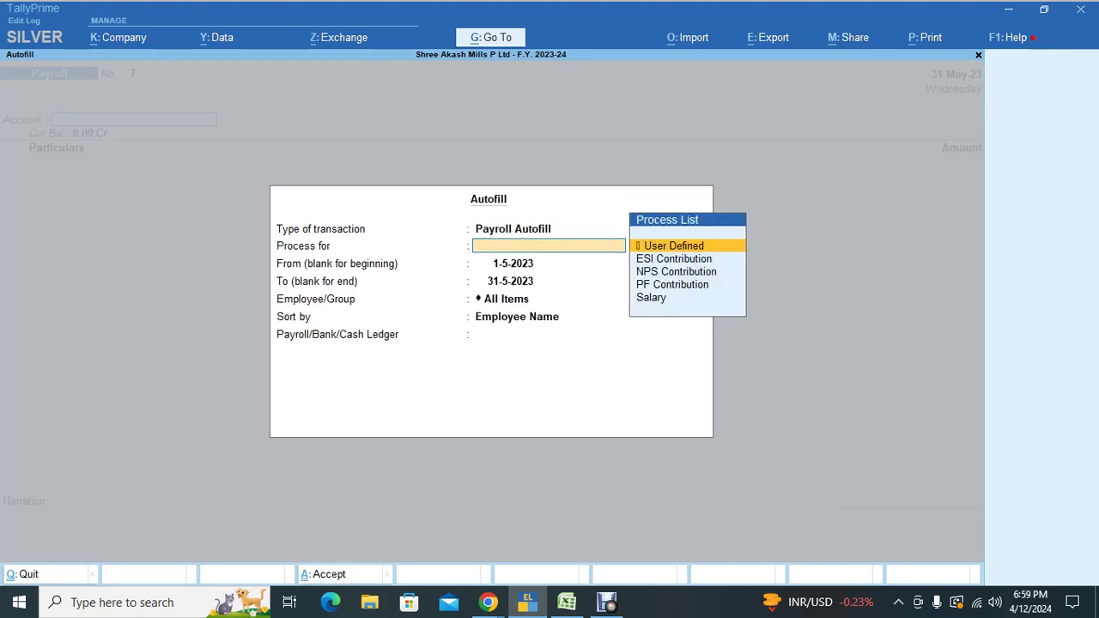
pyautogui.press('Down')
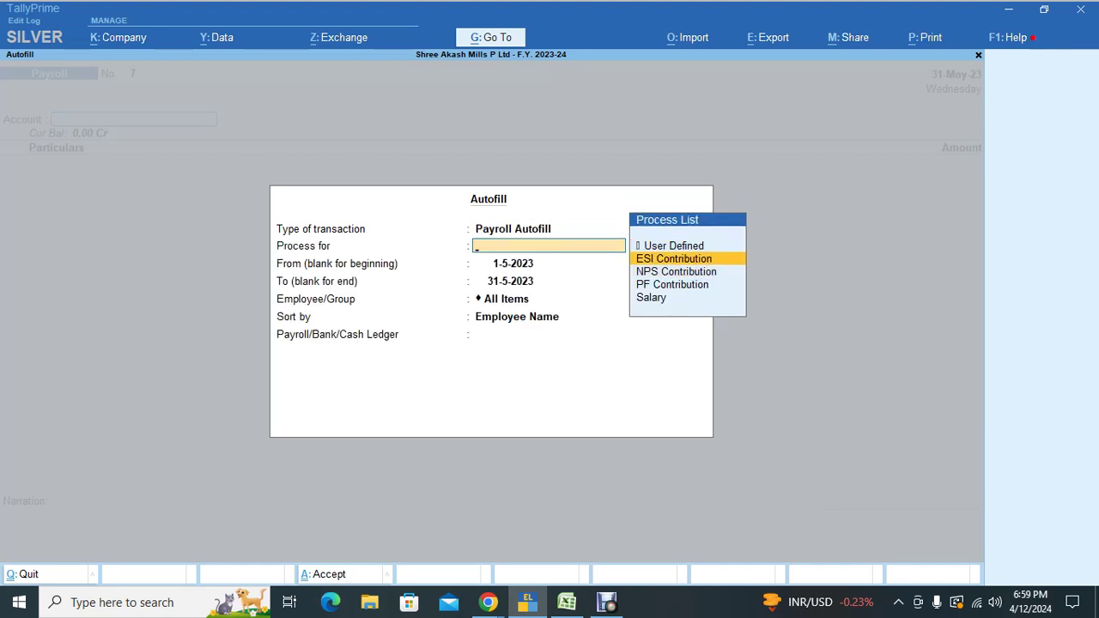
pyautogui.press('Return')
pyautogui.press('Return')
pyautogui.press('Return')
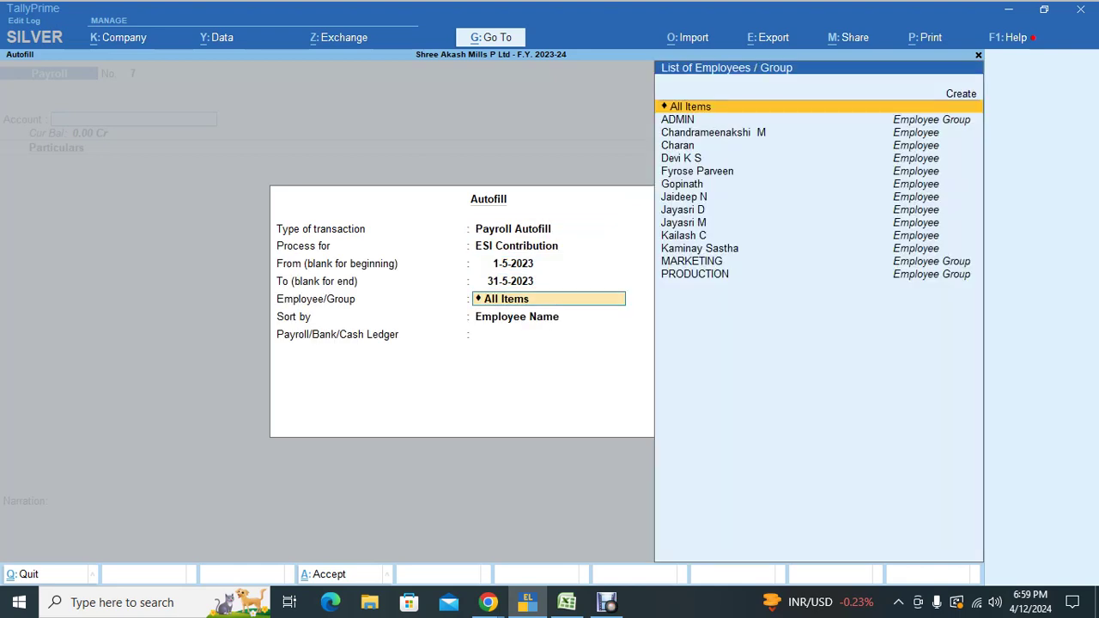
pyautogui.press('Return')
pyautogui.press('Down')
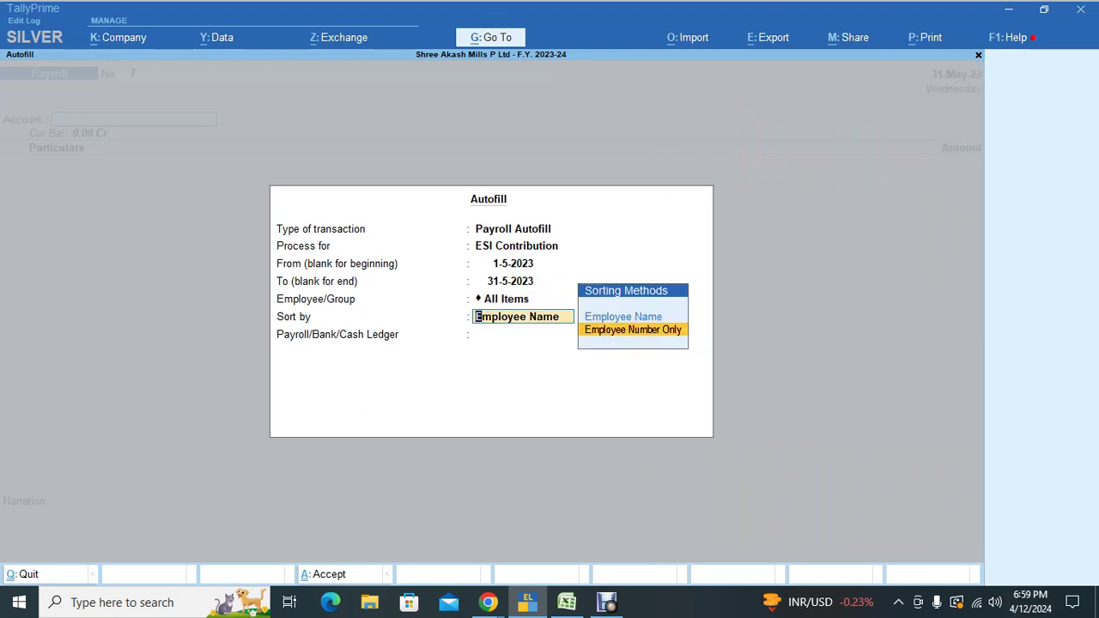
pyautogui.press('Return')
pyautogui.press('Down')
pyautogui.press('Down')
pyautogui.press('Up')
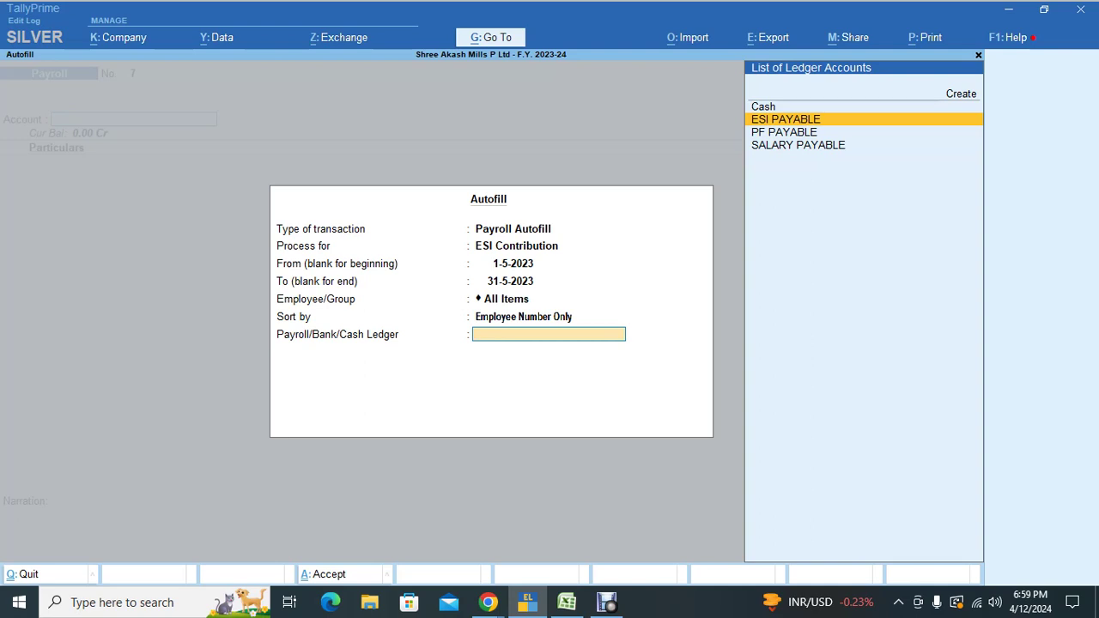
pyautogui.press('Return')
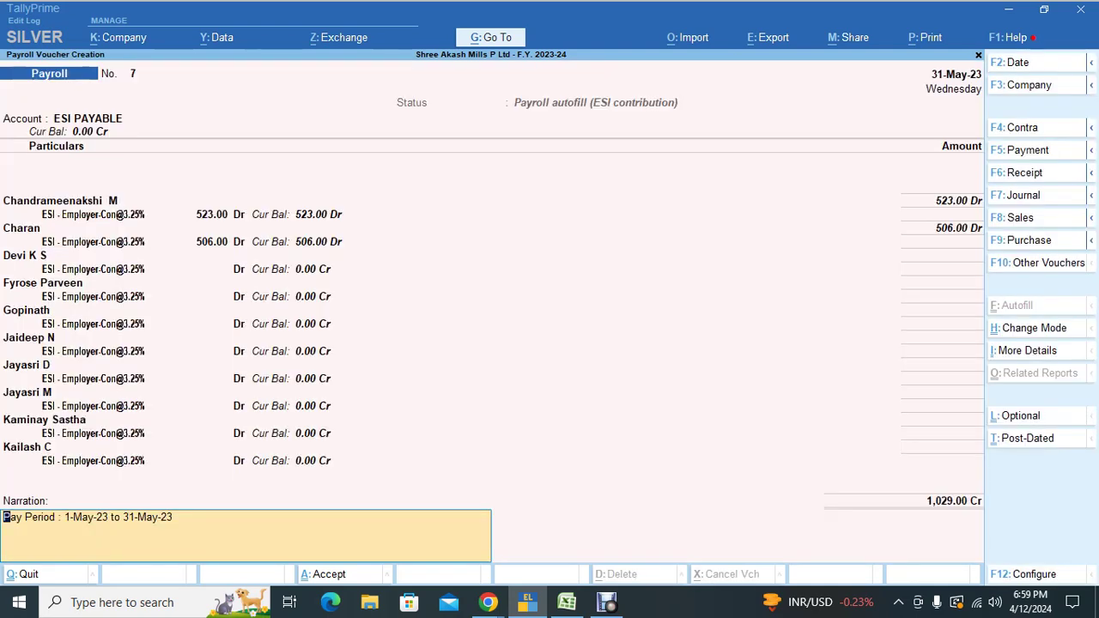
pyautogui.press('Return')
pyautogui.press('Return')
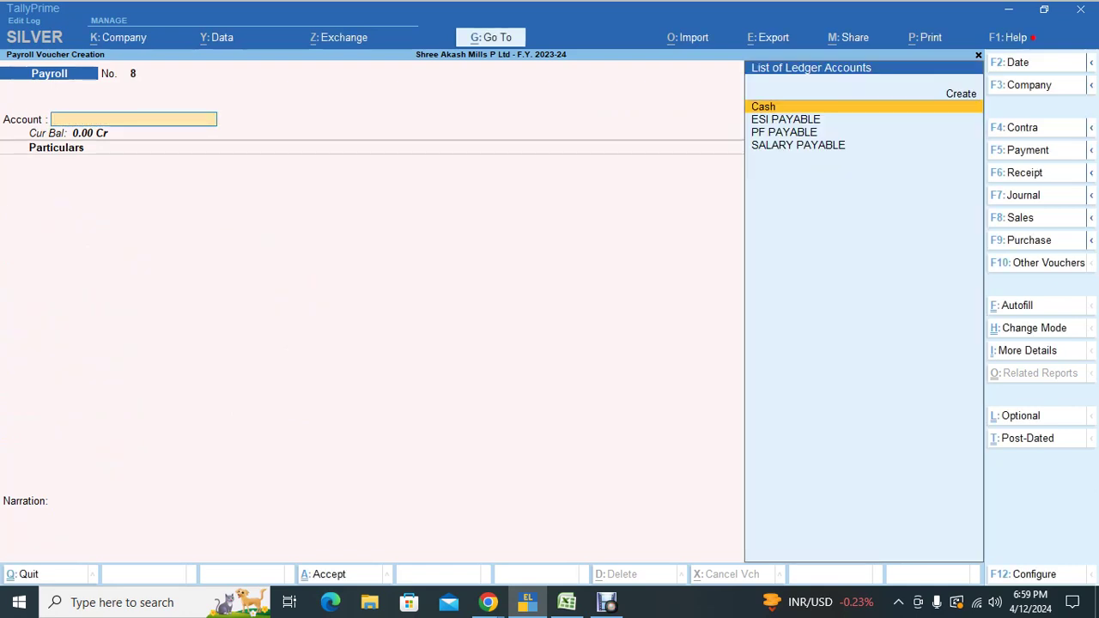
pyautogui.hotkey('ctrl', 'f')
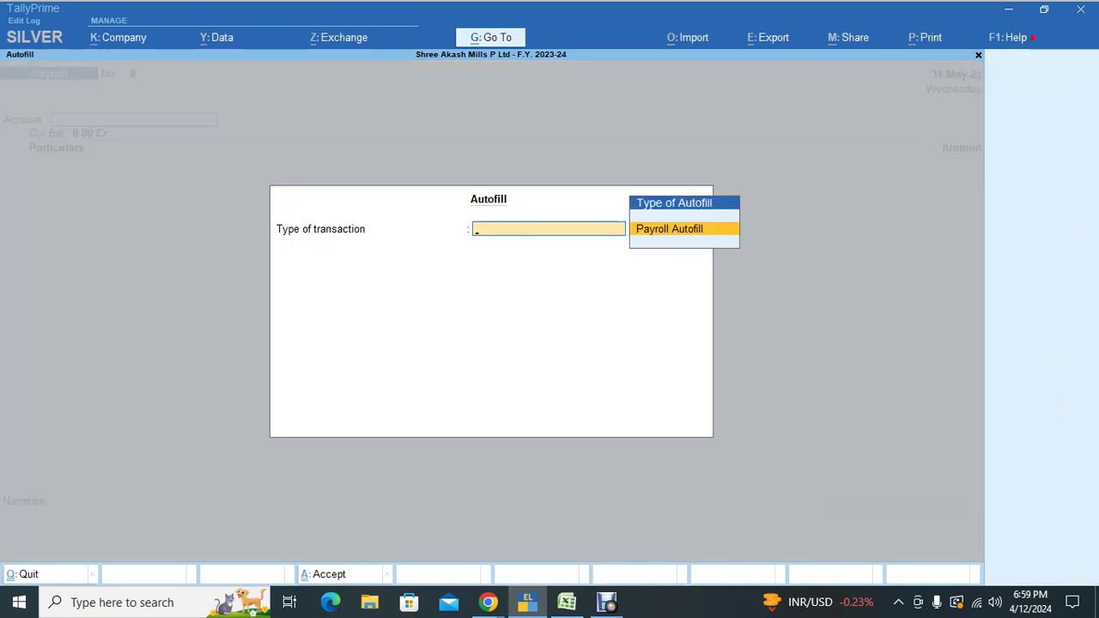
pyautogui.press('Return')
pyautogui.press('Down')
pyautogui.press('Down')
pyautogui.press('Down')
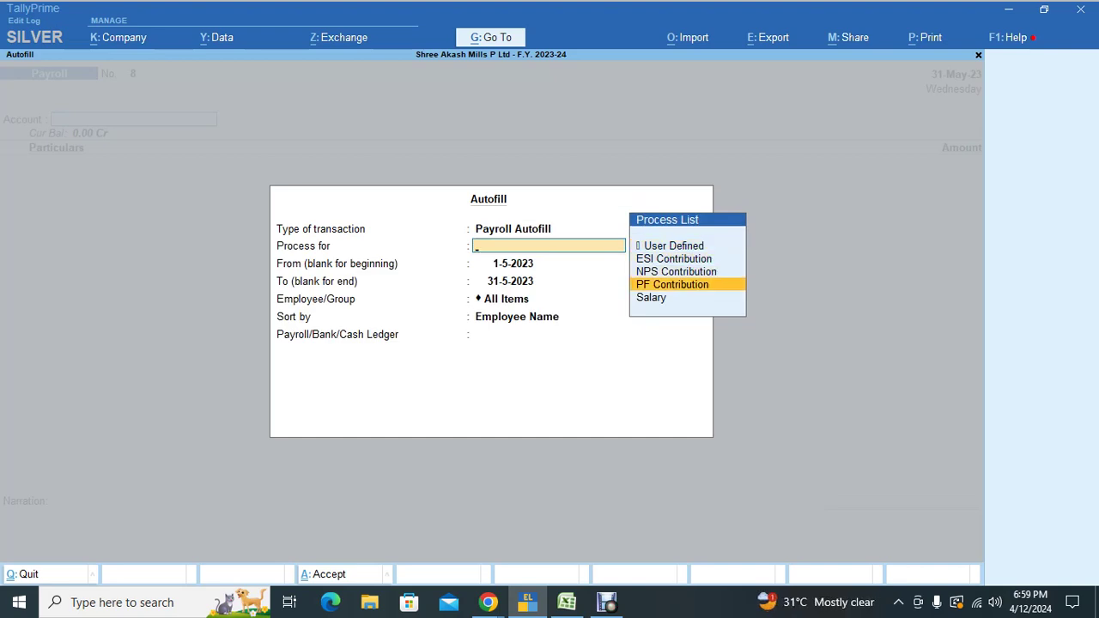
pyautogui.press('Return')
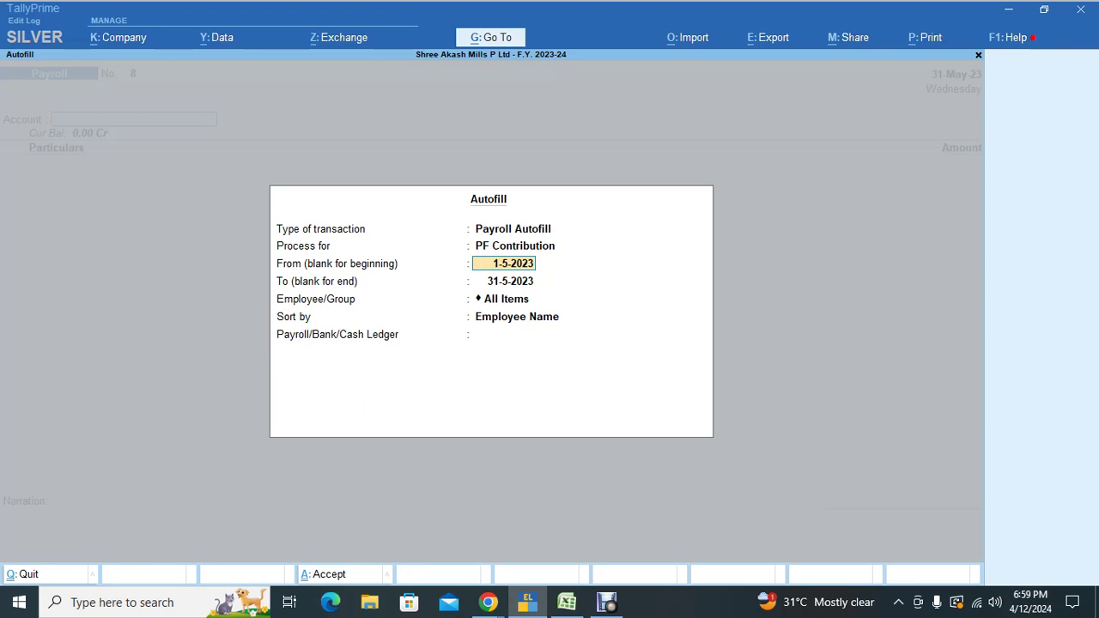
pyautogui.press('Return')
pyautogui.press('Return')
pyautogui.press('Return')
pyautogui.press('Down')
pyautogui.press('Return')
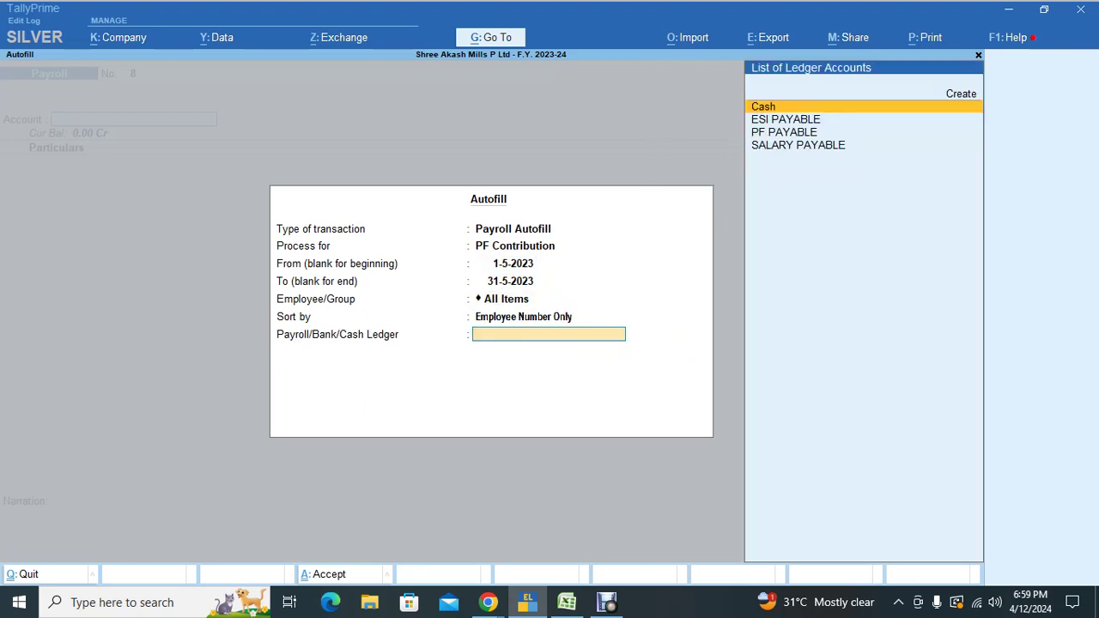
pyautogui.press('Down')
pyautogui.press('Down')
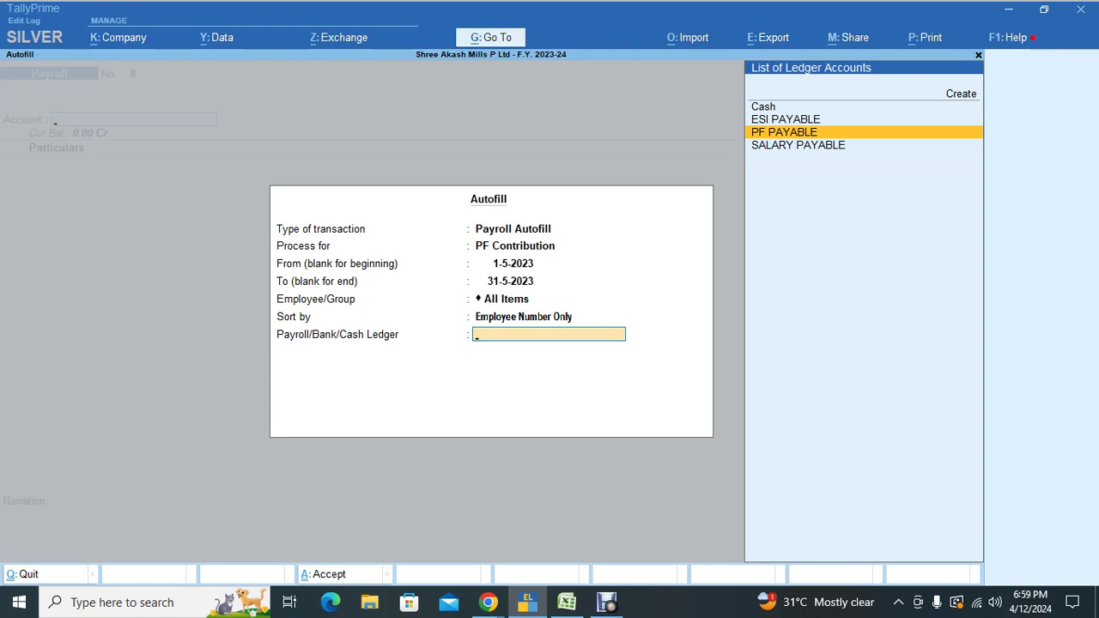
pyautogui.press('Return')
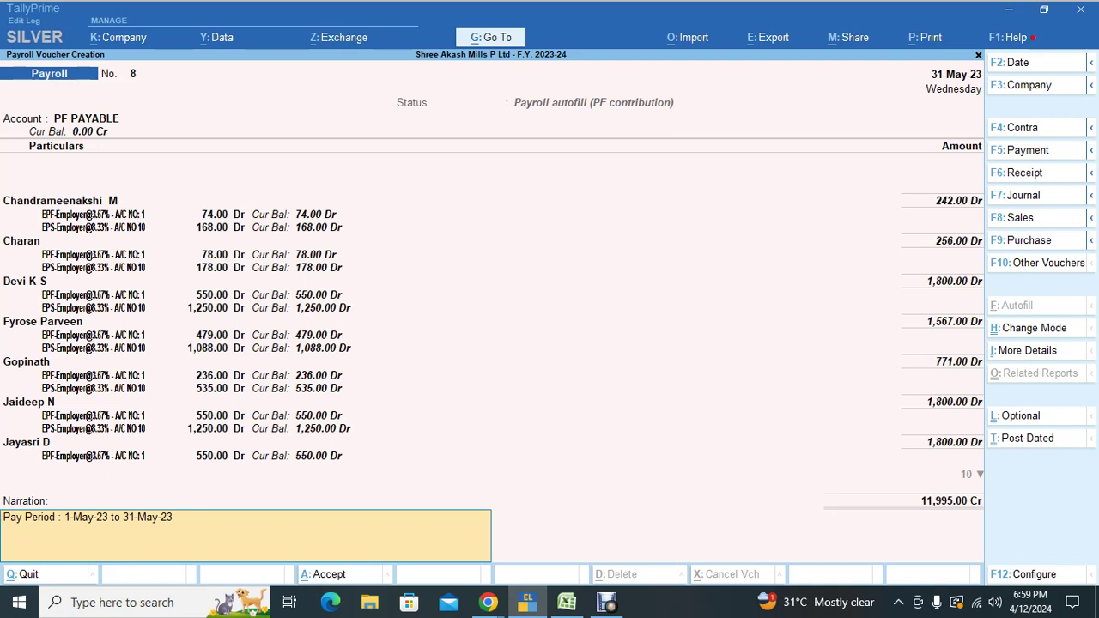
pyautogui.press('Return')
pyautogui.press('Escape')
pyautogui.press('Escape')
pyautogui.press('Escape')
pyautogui.press('Return')
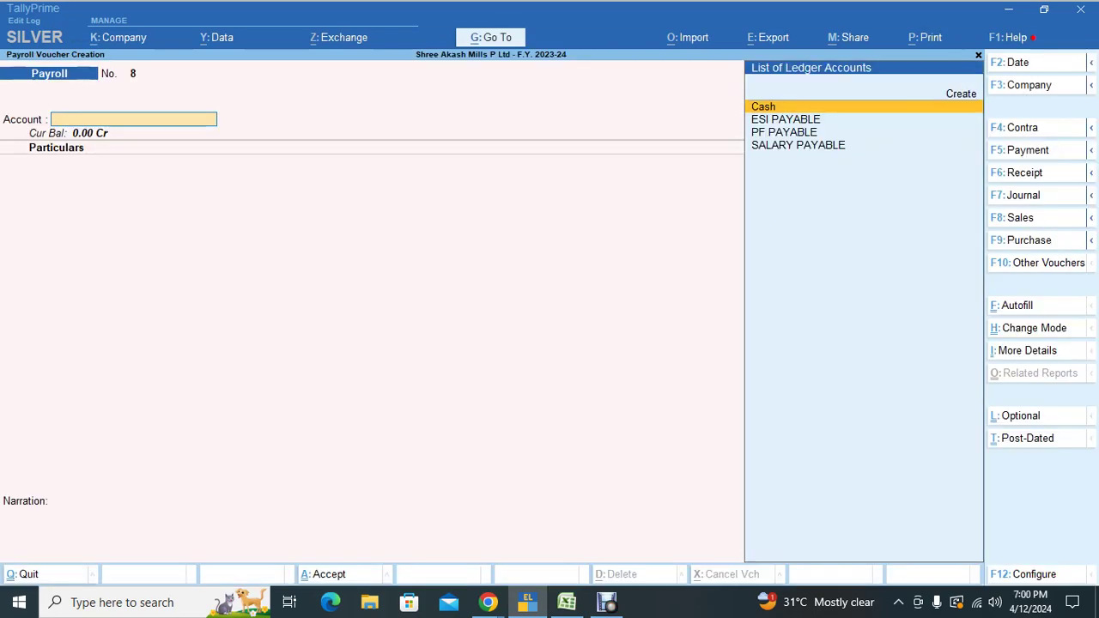
# Step: Keep Payroll as the voucher type and set the voucher date to 31-5
pyautogui.press('F10')
pyautogui.press('Return')
pyautogui.hotkey('ctrl', 'f')
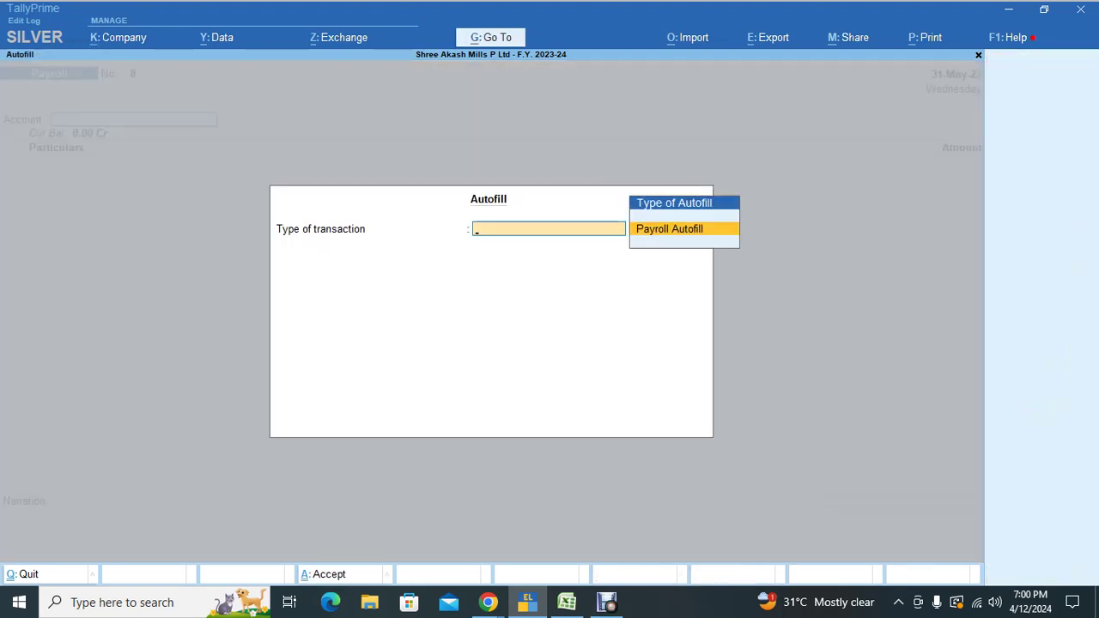
pyautogui.press('Escape')
pyautogui.press('Escape')
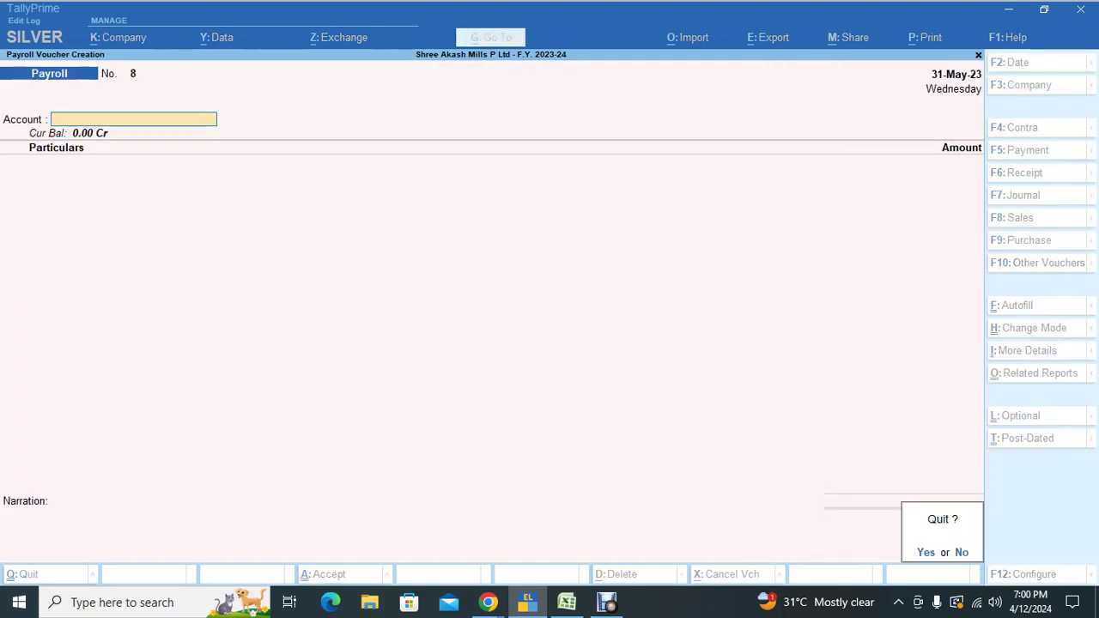
pyautogui.press('F2')
pyautogui.write('31-5')
pyautogui.press('Return')
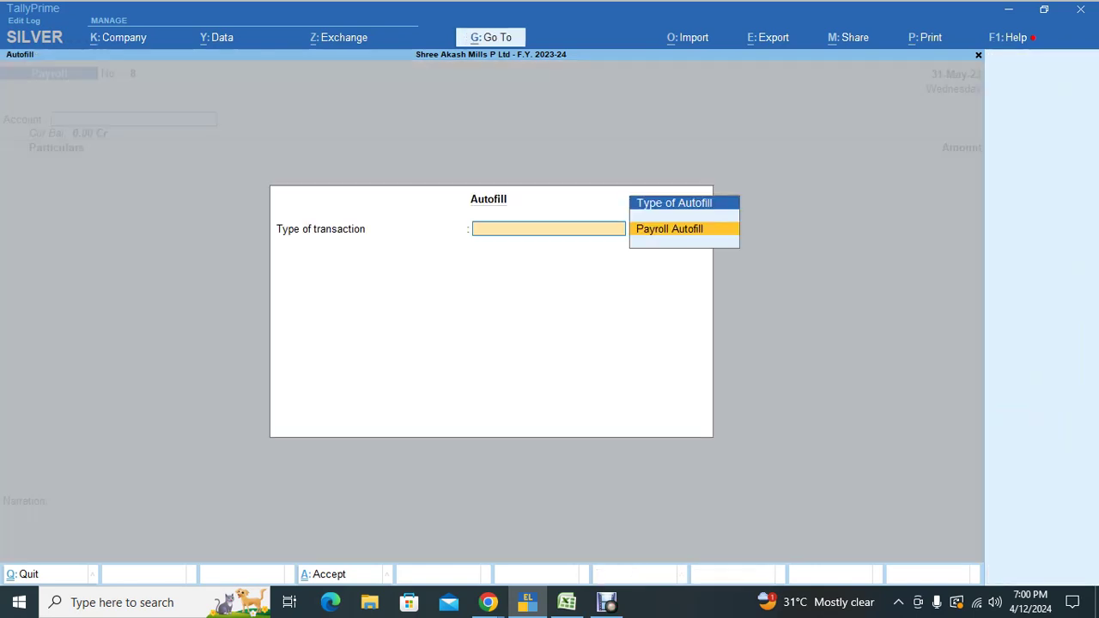
# Step: Autofill PF Contribution sorted by Employee Number Only against PF PAYABLE and accept the voucher
pyautogui.hotkey('ctrl', 'f')
pyautogui.press('Return')
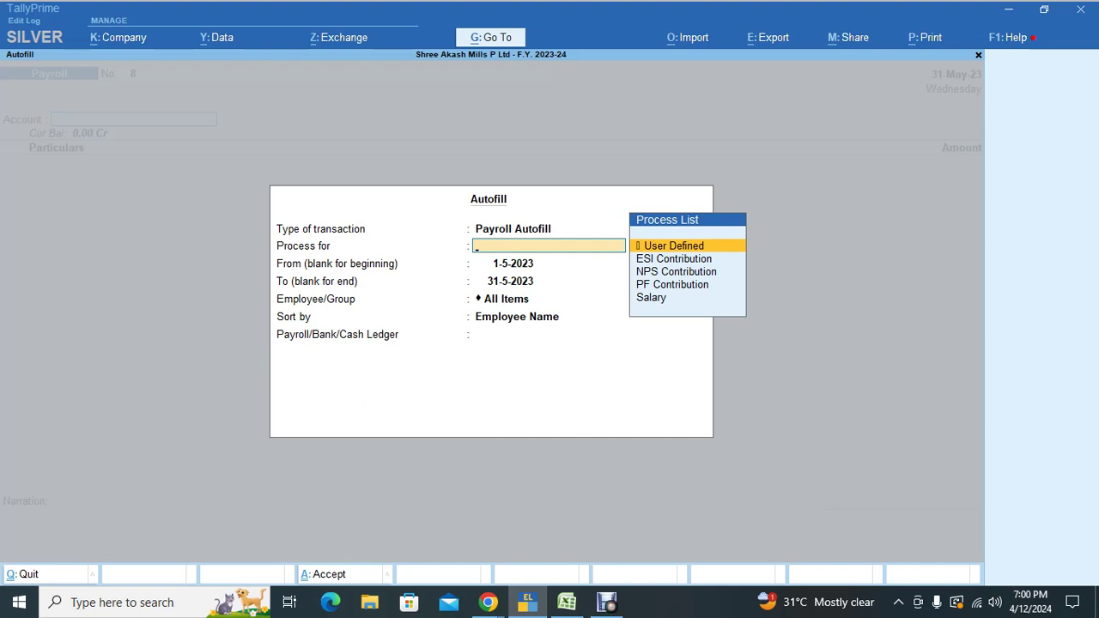
pyautogui.press('Down')
pyautogui.press('Down')
pyautogui.press('Down')
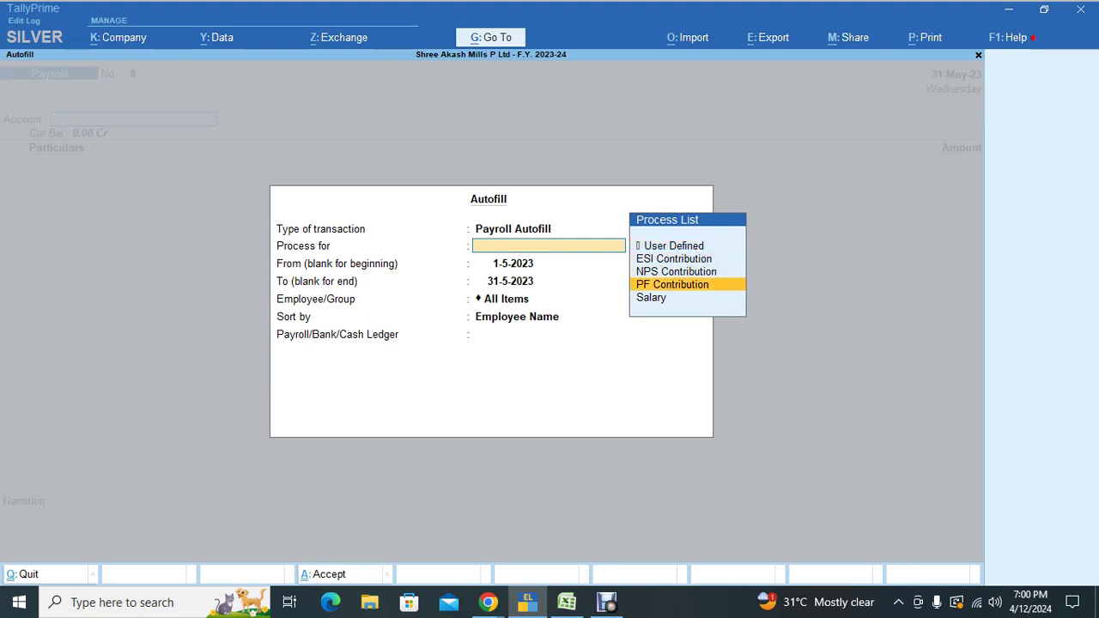
pyautogui.press('Return')
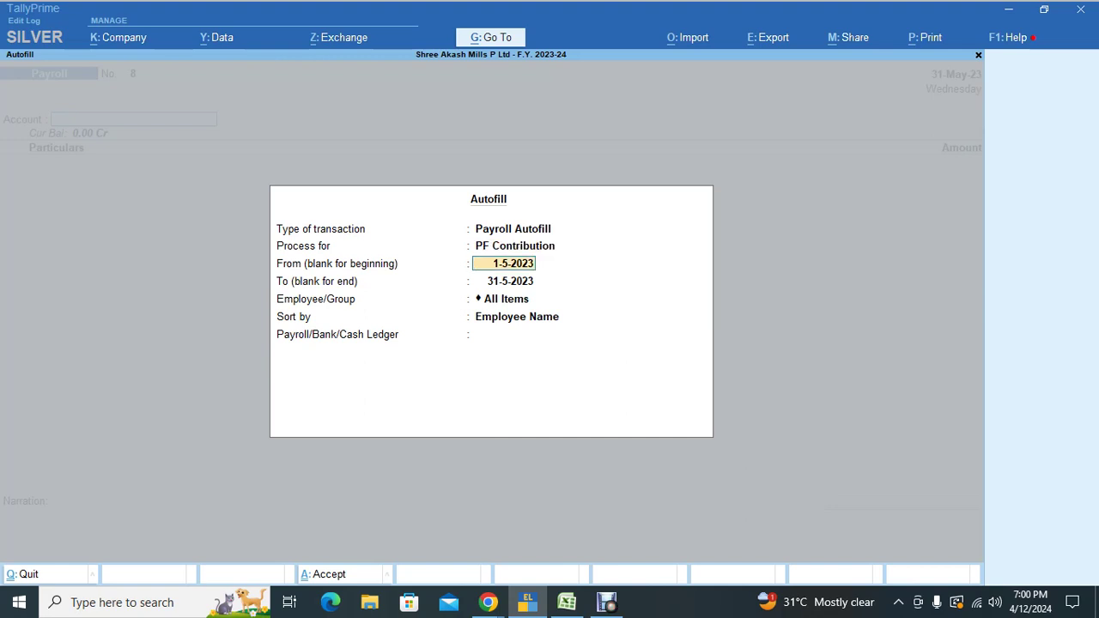
pyautogui.press('Return')
pyautogui.press('Return')
pyautogui.press('Return')
pyautogui.press('Down')
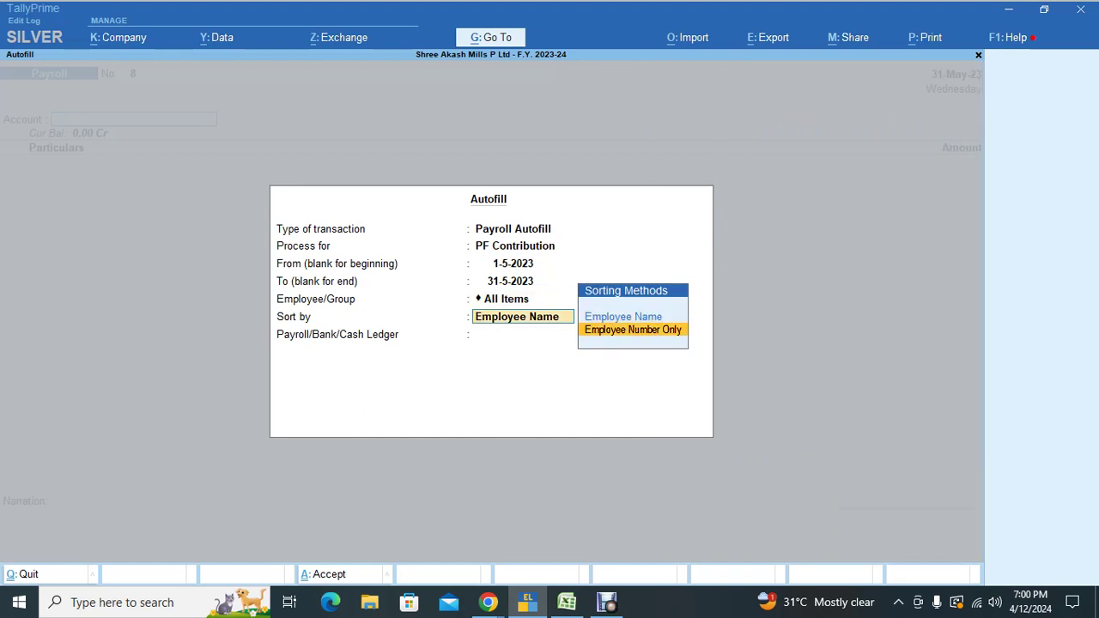
pyautogui.press('Return')
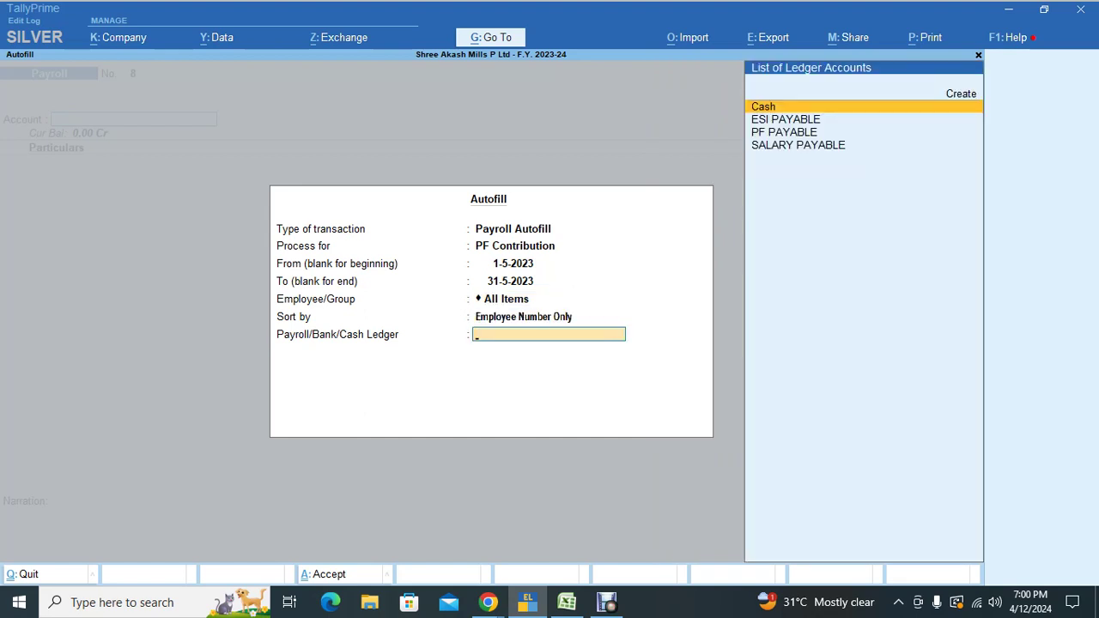
pyautogui.press('Down')
pyautogui.press('Down')
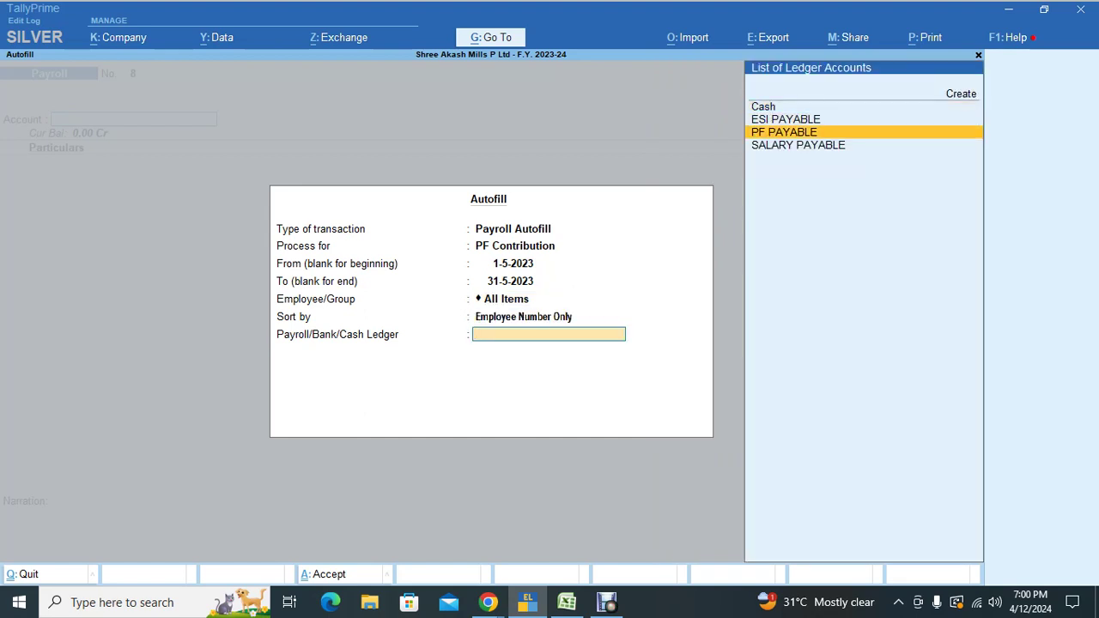
pyautogui.press('Return')
pyautogui.press('Return')
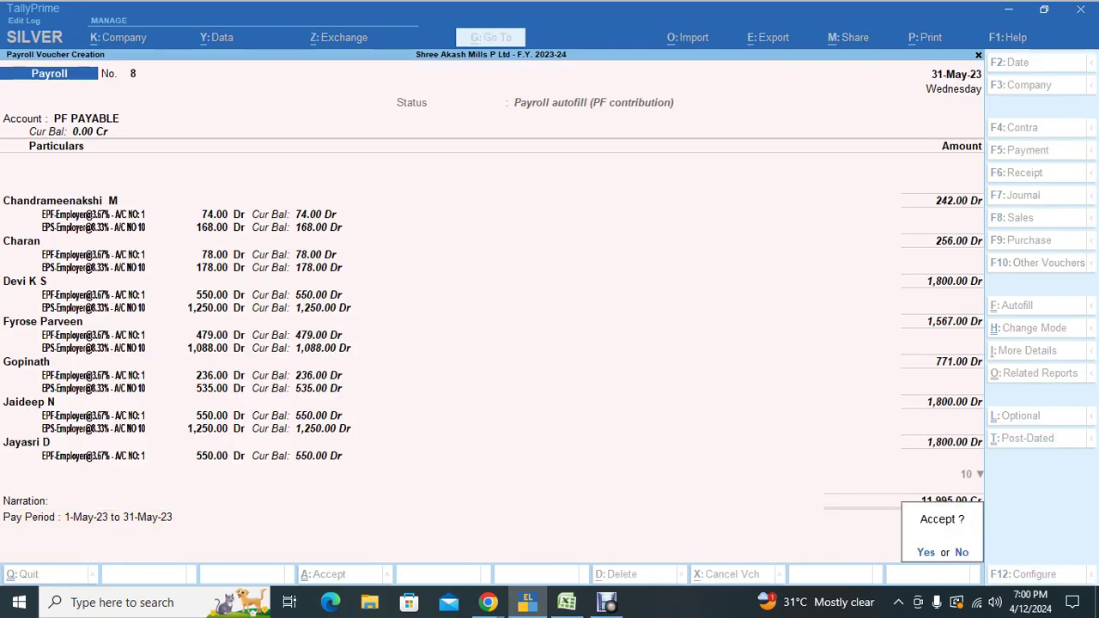
pyautogui.press('Return')
pyautogui.hotkey('alt', 'Tab')
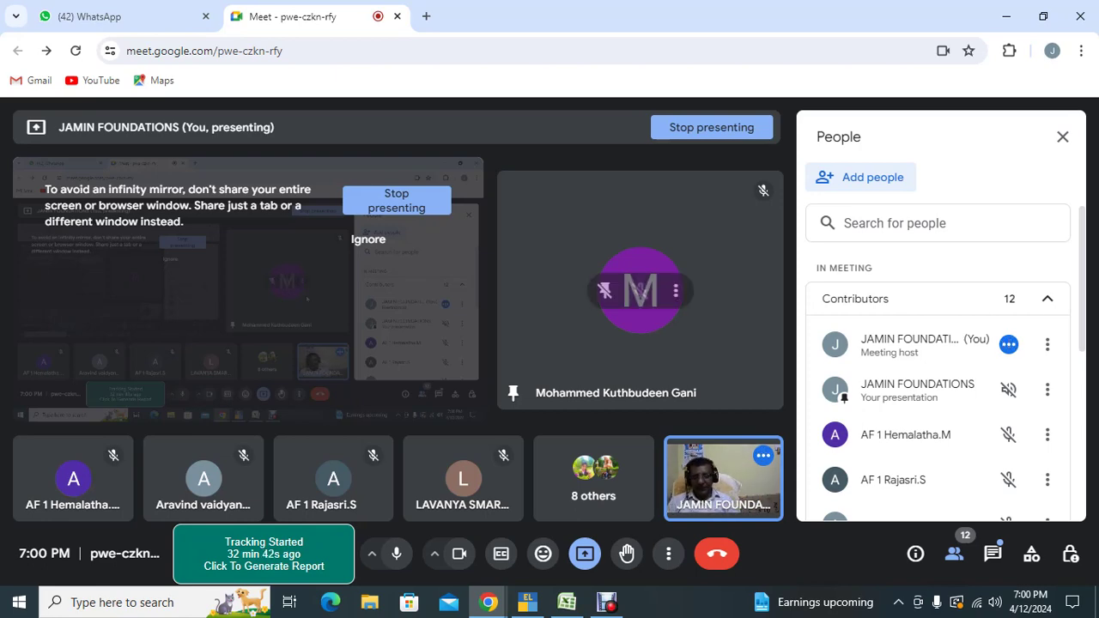
pyautogui.hotkey('alt', 'Tab')
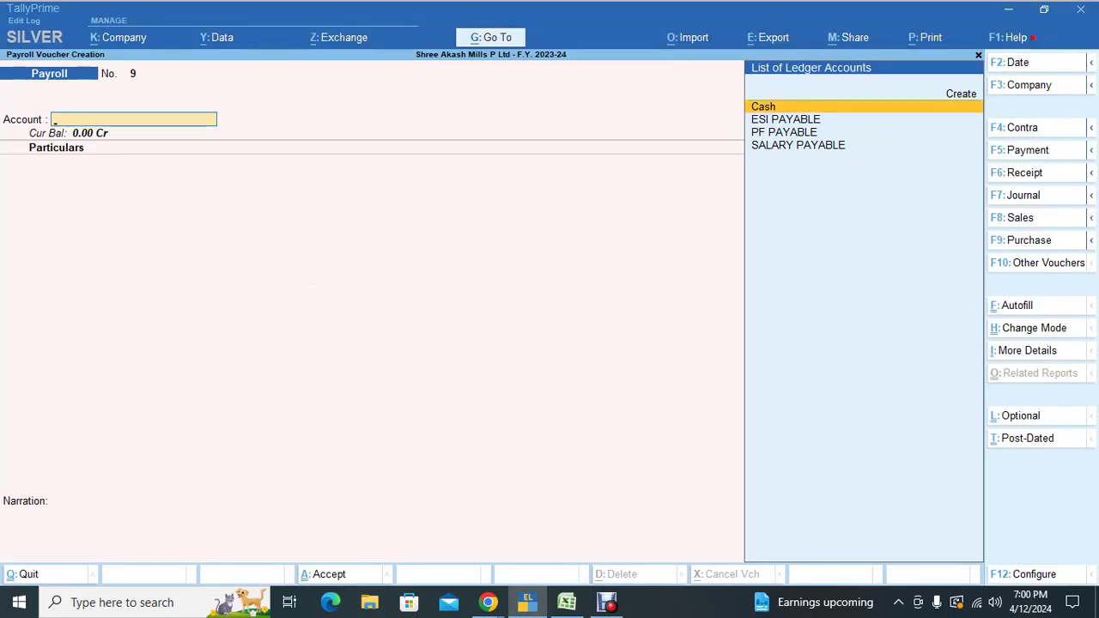
# Step: In a new journal voucher, autofill PF Other Charges for 1-5-2023 to 31-5-2023
pyautogui.press('F7')
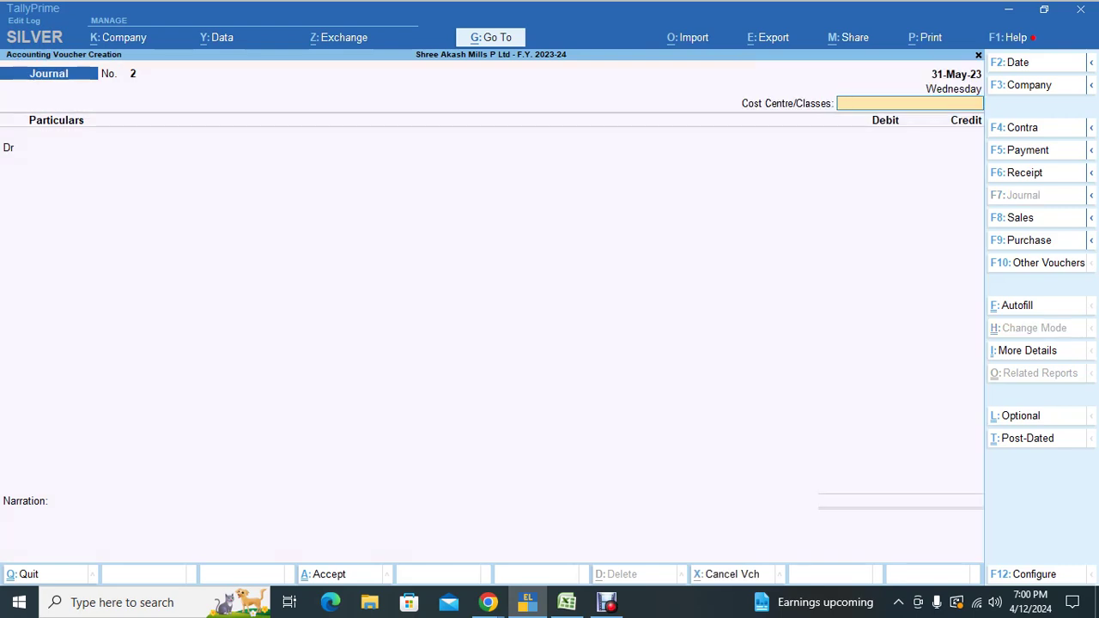
pyautogui.hotkey('ctrl', 'f')
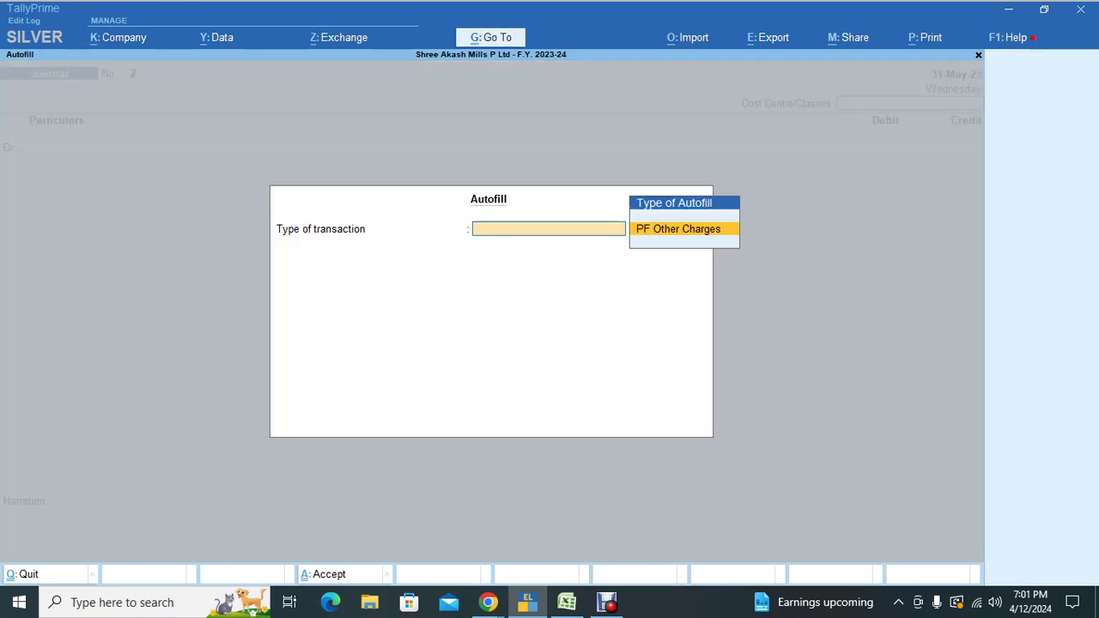
pyautogui.press('Return')
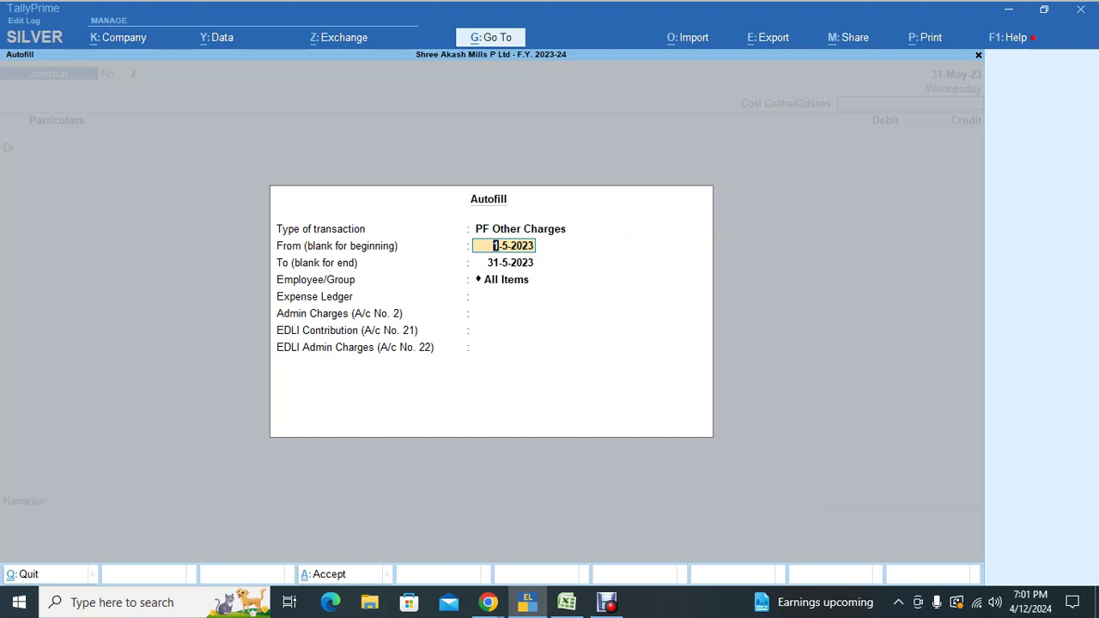
pyautogui.press('Return')
pyautogui.press('Return')
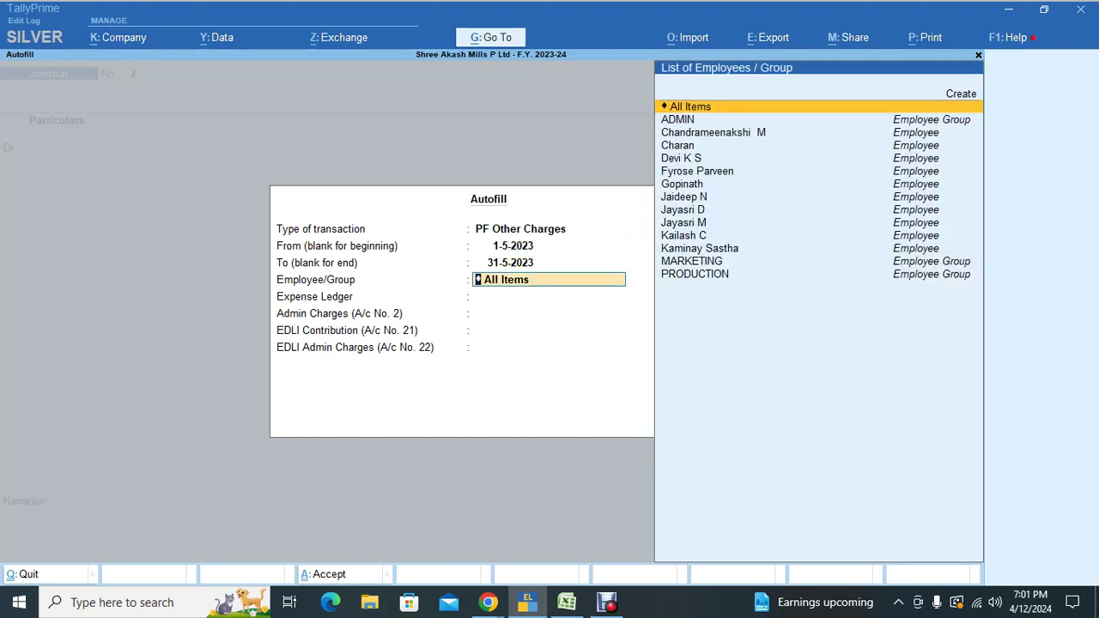
pyautogui.press('Return')
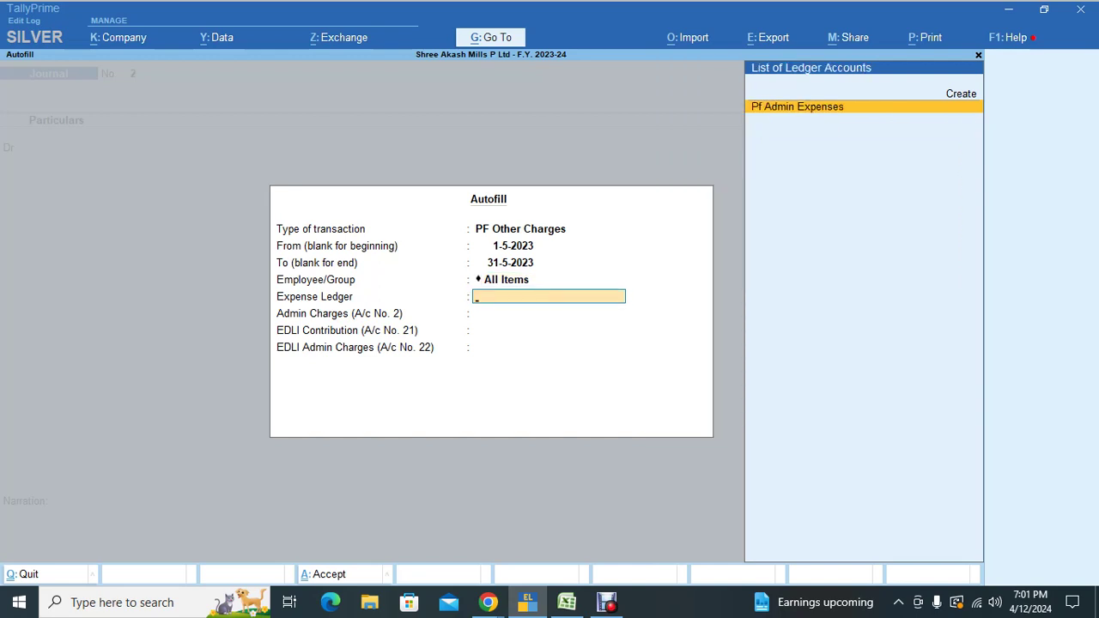
# Step: Start a 'Pf Admin Charges' ledger under Indirect Expenses, then abandon it unsaved
pyautogui.hotkey('alt', 'c')
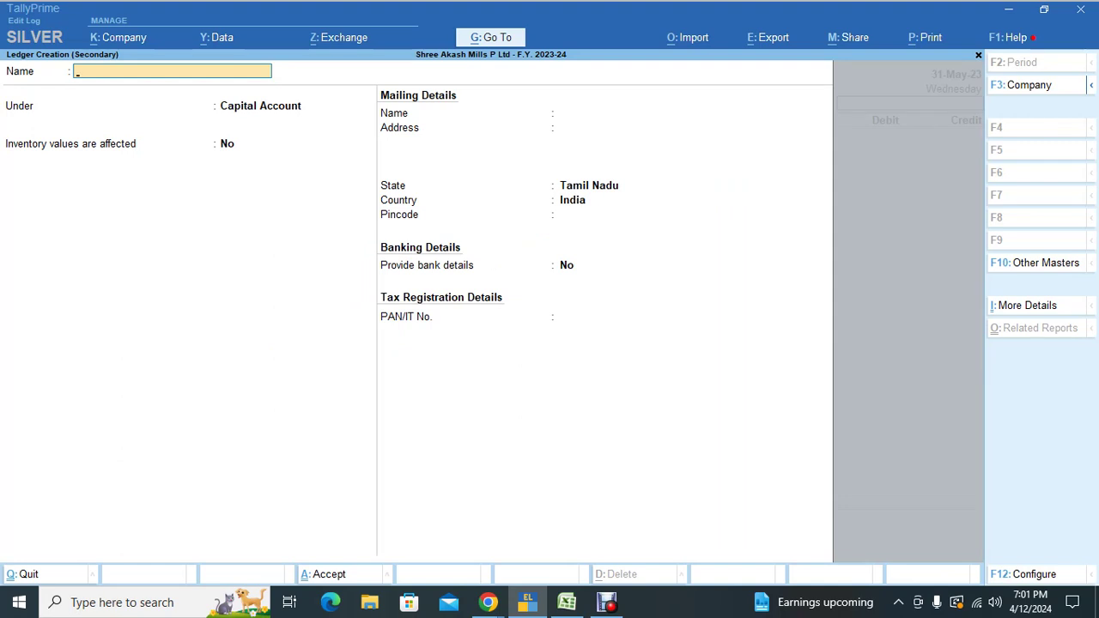
pyautogui.write('Pf Admin Charges')
pyautogui.press('Return')
pyautogui.write('Ind')
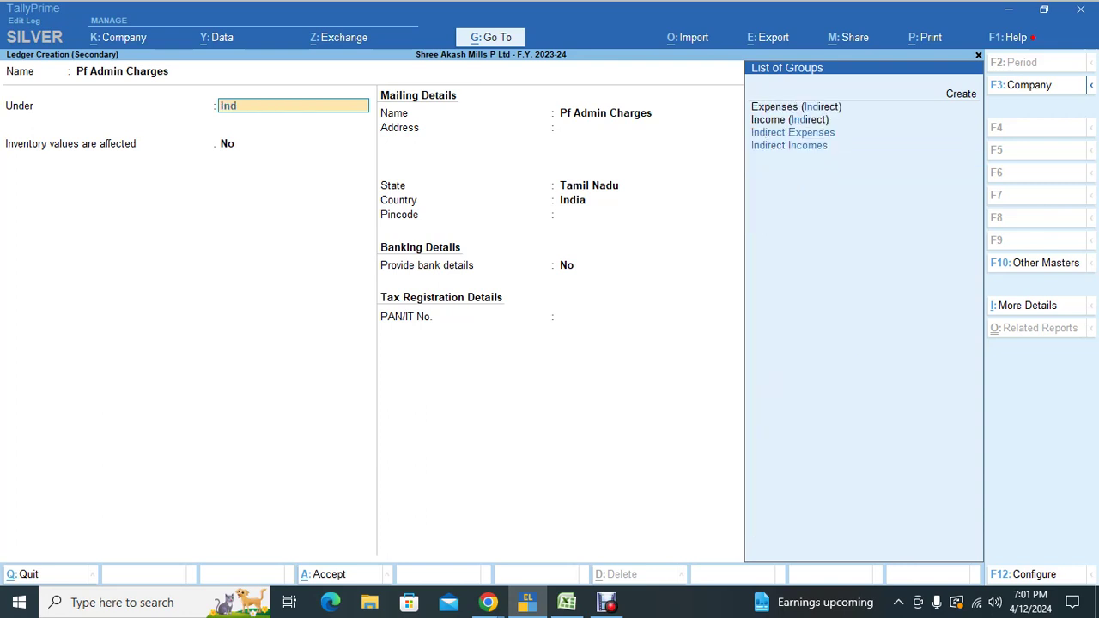
pyautogui.press('Return')
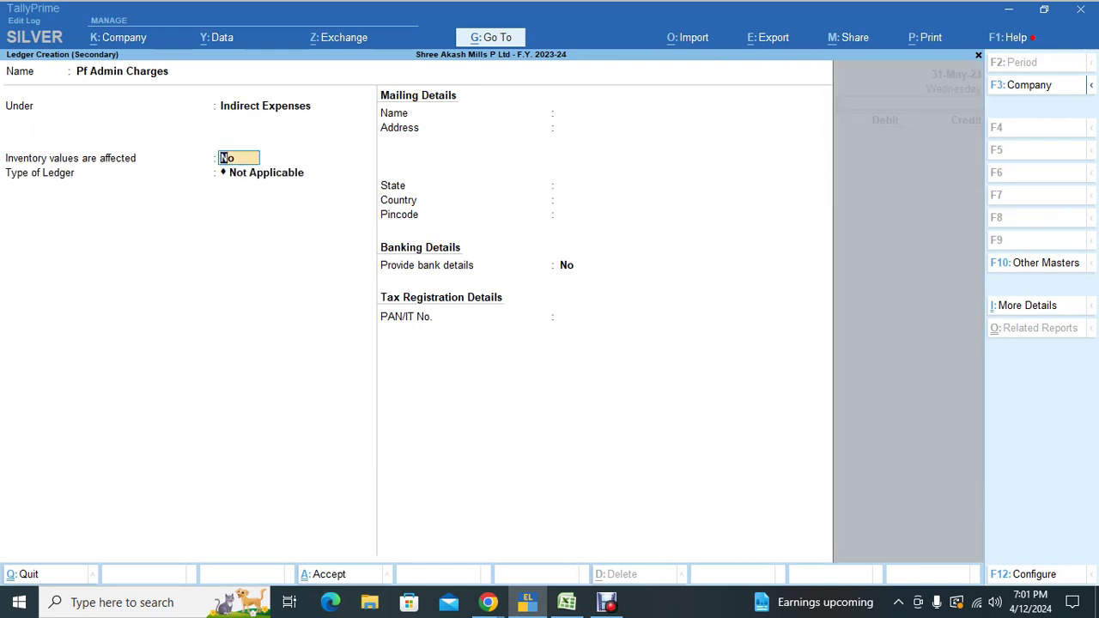
pyautogui.press('BackSpace')
pyautogui.press('Escape')
pyautogui.press('Return')
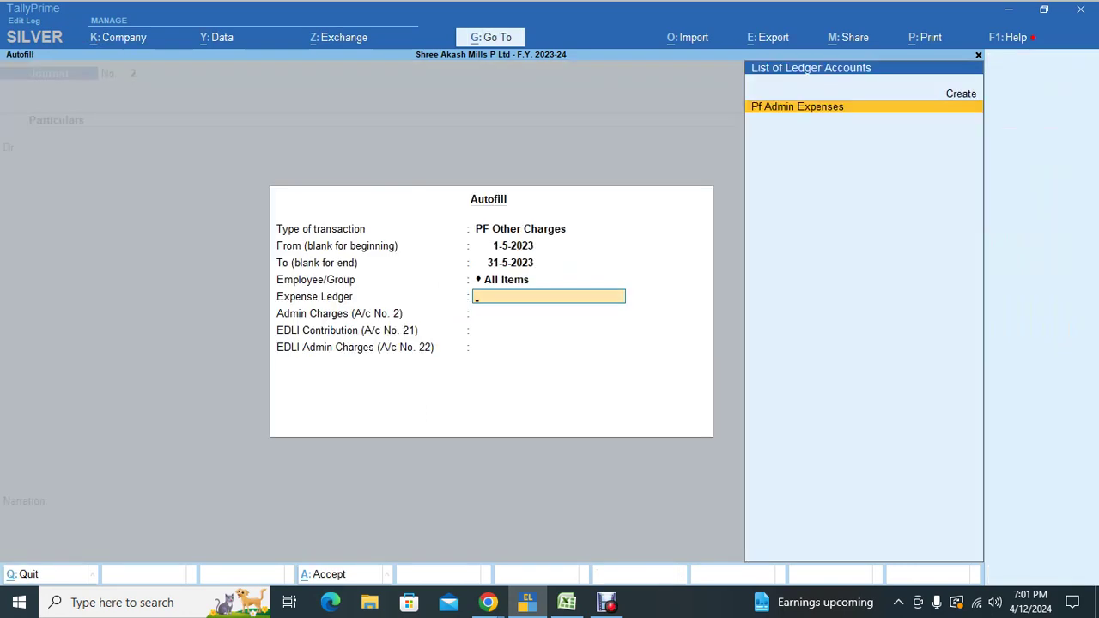
# Step: Autofill with Pf Admin Expenses, PF Admin and EDLI ledgers, EDLI Admin Not Applicable; save the 1,350.00 journal
pyautogui.press('Return')
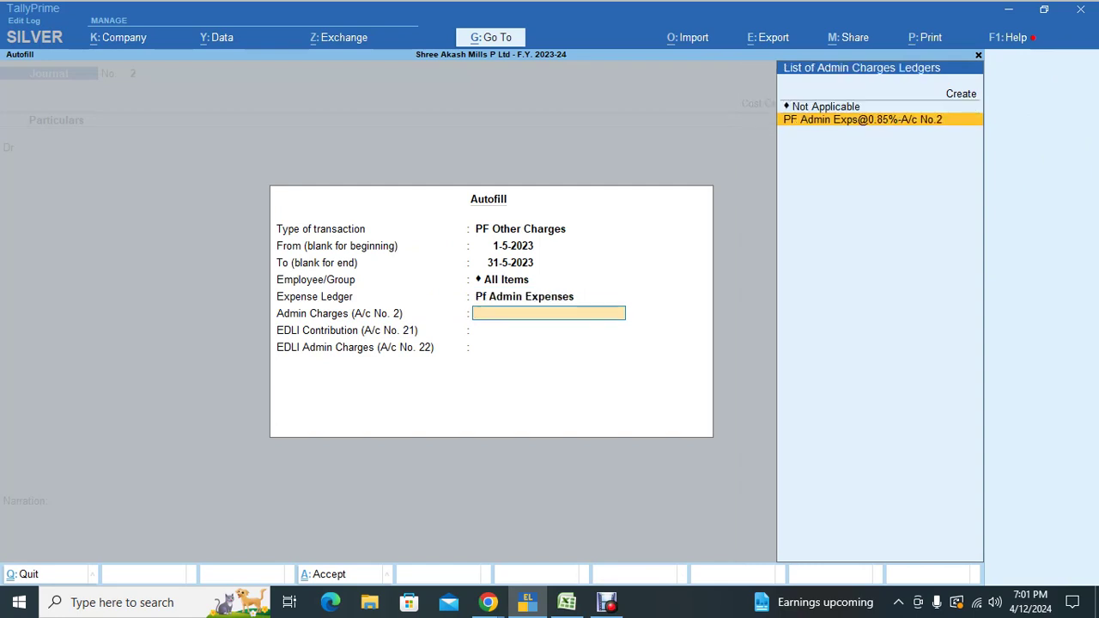
pyautogui.press('Return')
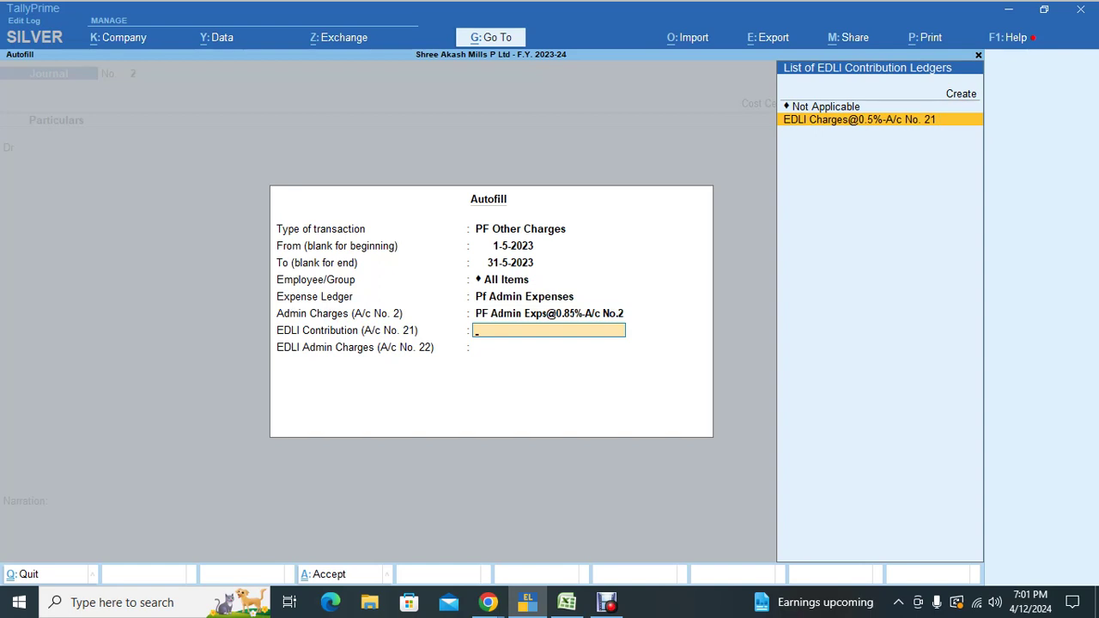
pyautogui.press('Return')
pyautogui.press('Down')
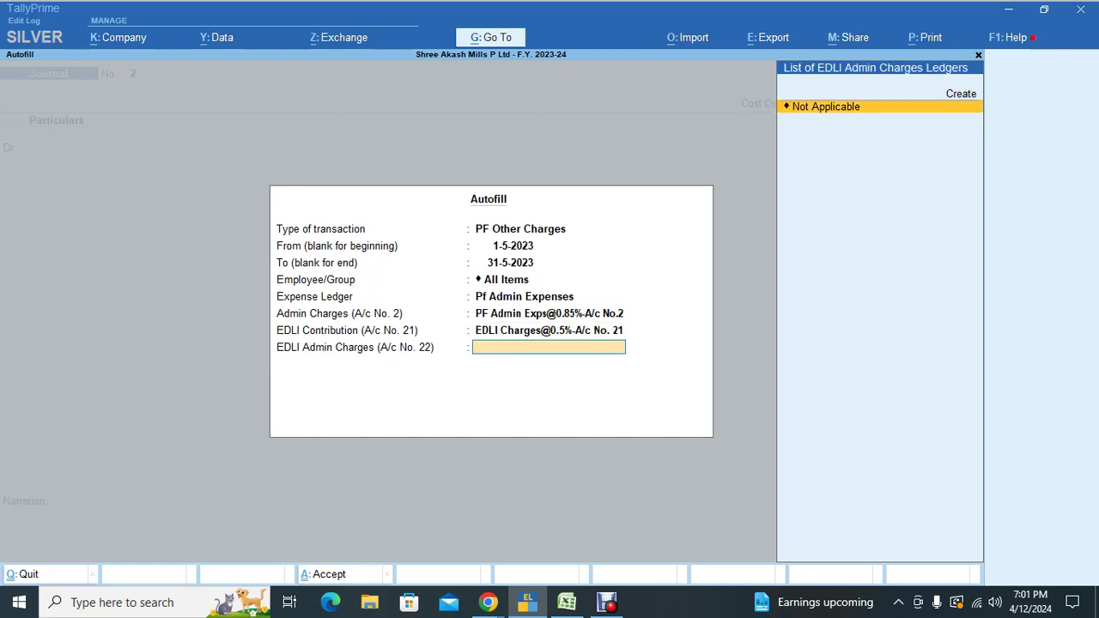
pyautogui.press('Return')
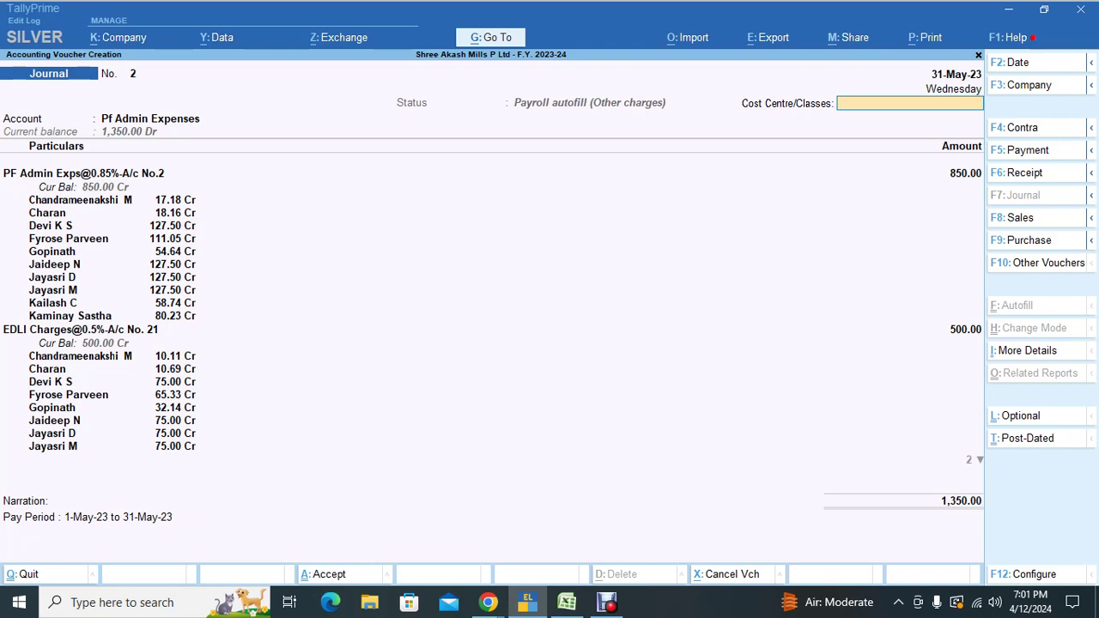
pyautogui.press('Return')
pyautogui.press('Return')
pyautogui.press('Return')
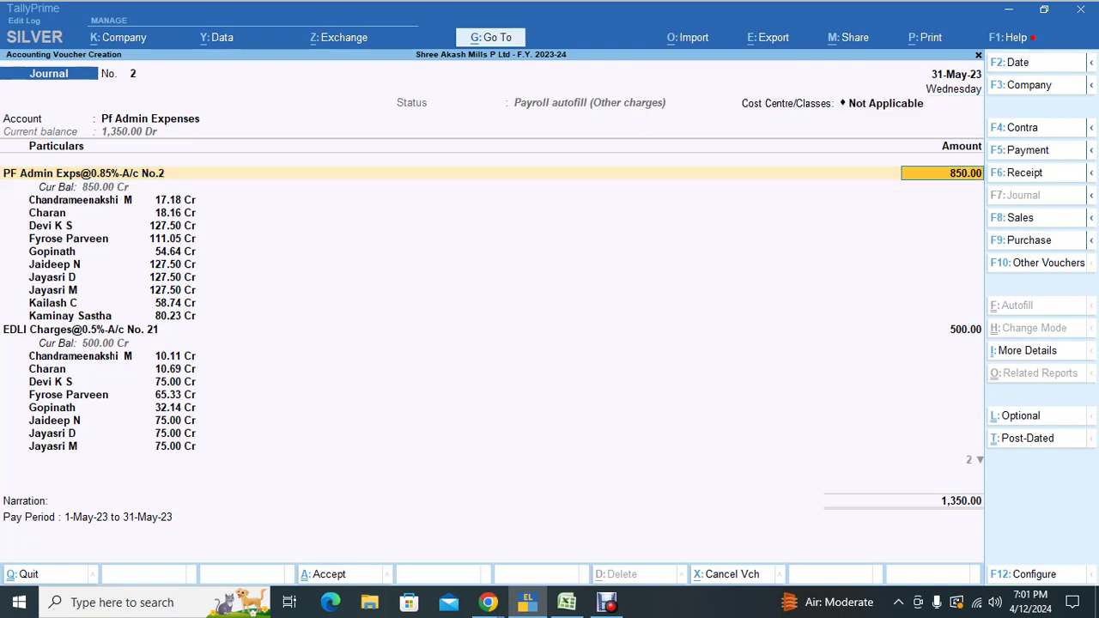
pyautogui.press('Return')
pyautogui.press('Return')
pyautogui.press('Return')
pyautogui.press('Return')
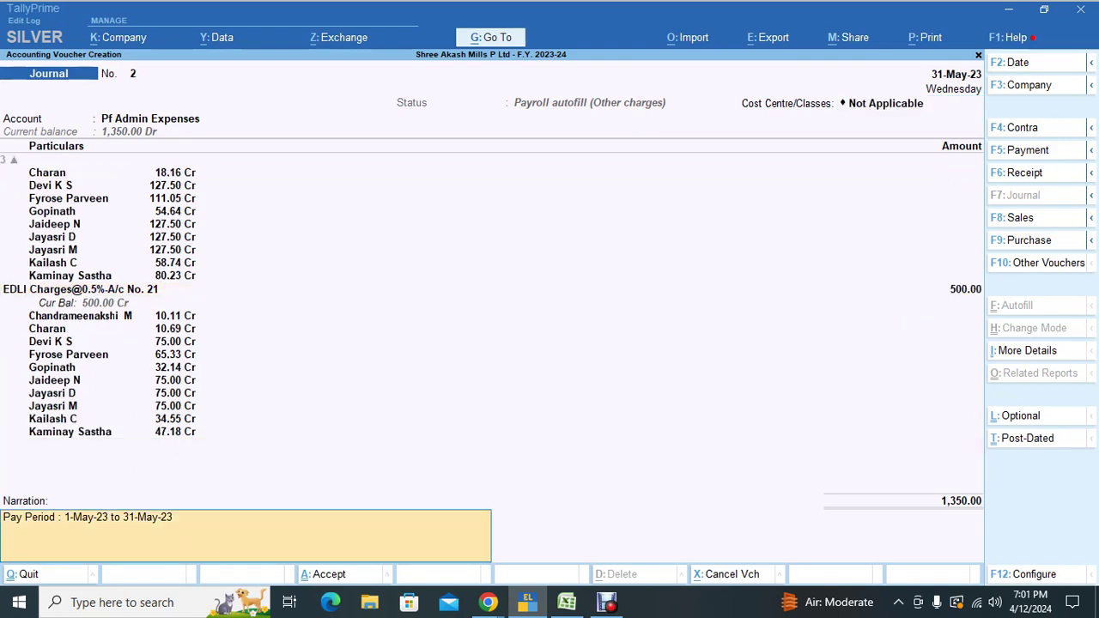
pyautogui.press('Return')
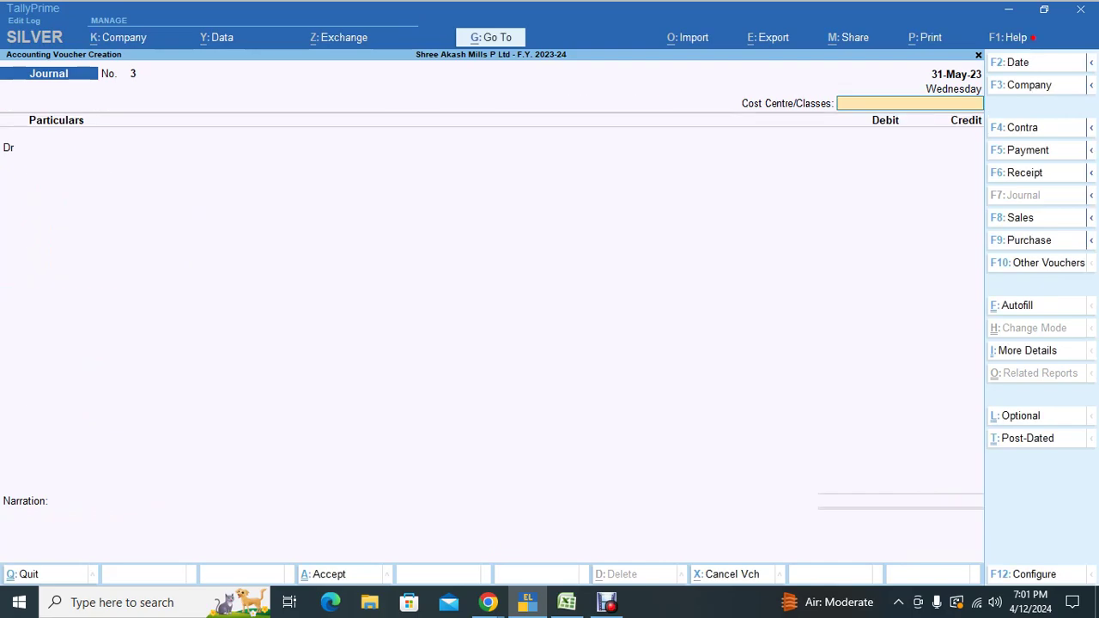
# Step: Glance at the Google Meet call, then return to TallyPrime's Gateway of Tally
pyautogui.hotkey('alt', 'Tab')
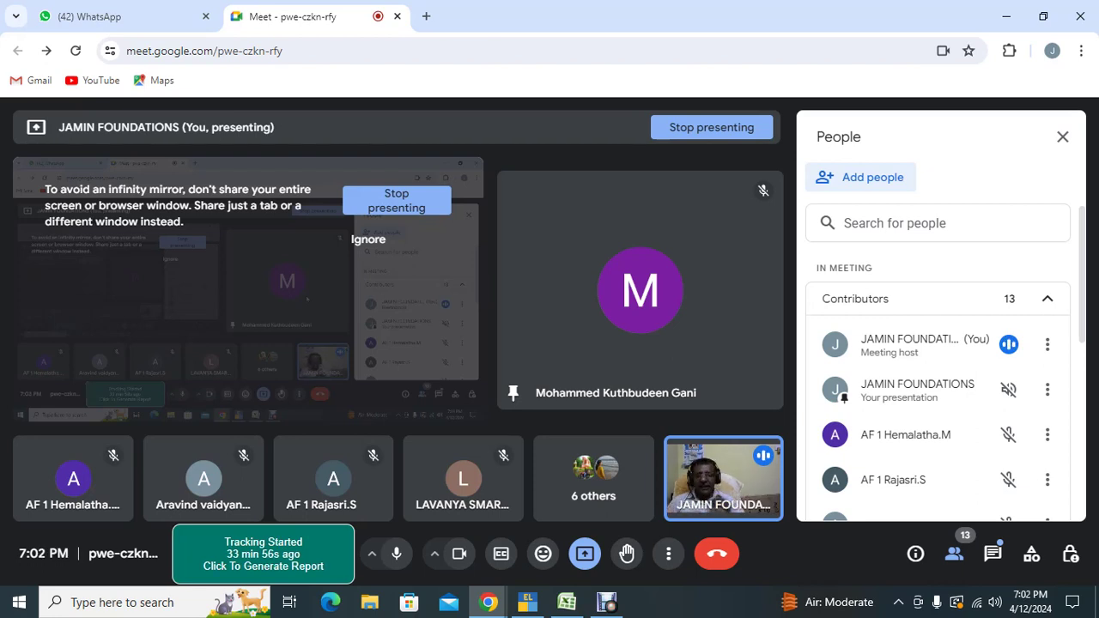
pyautogui.hotkey('alt', 'Tab')
pyautogui.hotkey('alt', 'Tab')
pyautogui.hotkey('alt', 'Tab')
pyautogui.hotkey('alt', 'Tab')
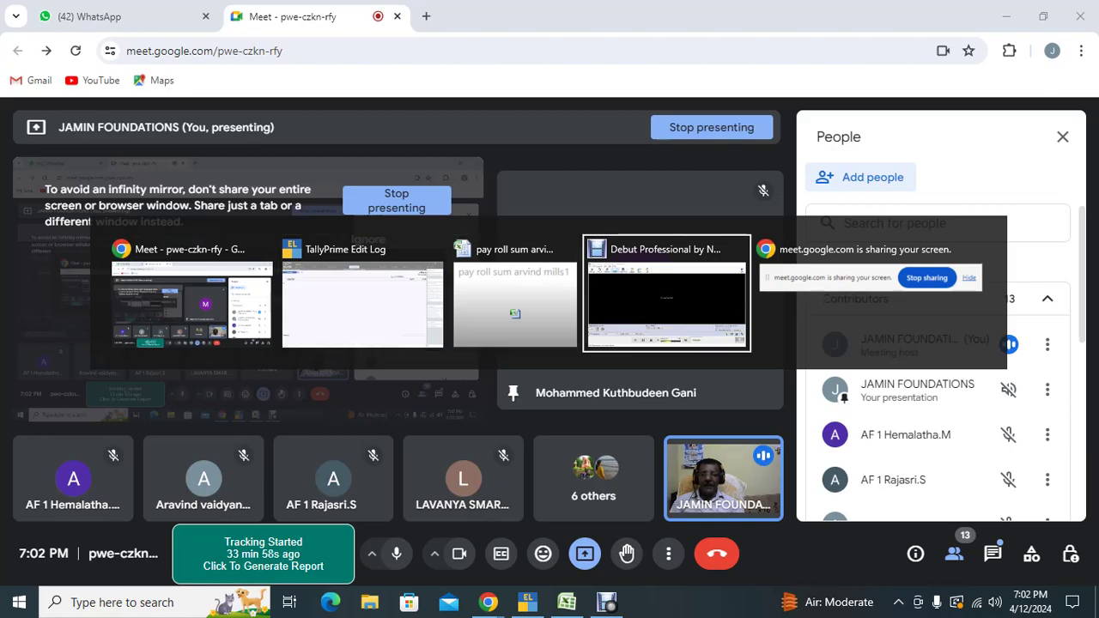
pyautogui.hotkey('alt', 'Tab')
pyautogui.hotkey('alt', 'Tab')
pyautogui.press('Escape')
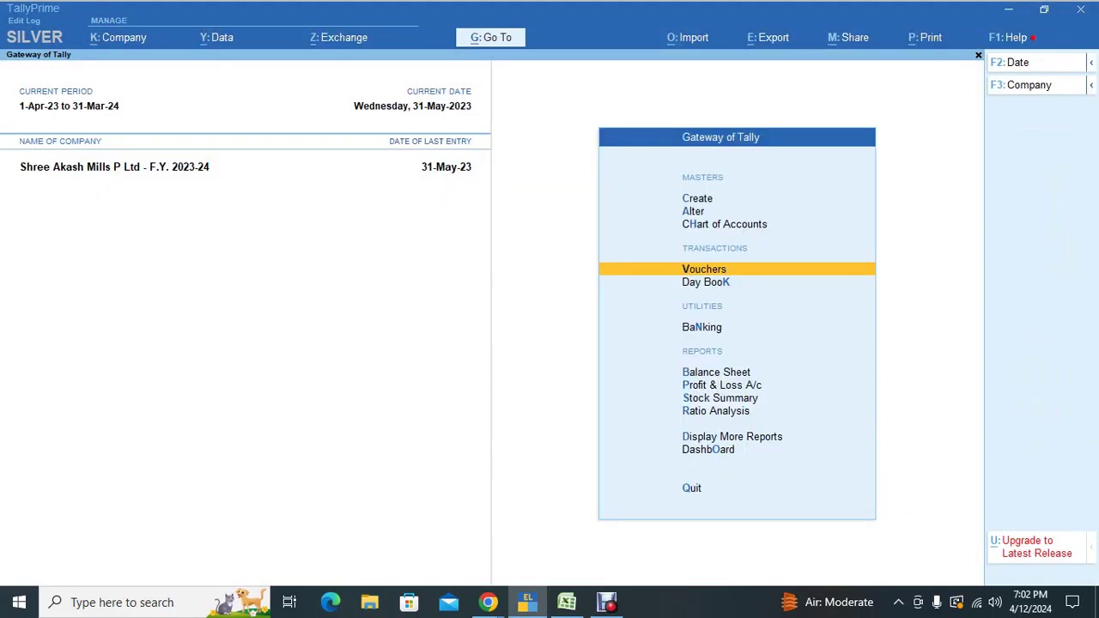
# Step: View the first employee's May-2023 slip under Payroll Reports > Pay Slip, then back out to Display More Reports
pyautogui.press('d')
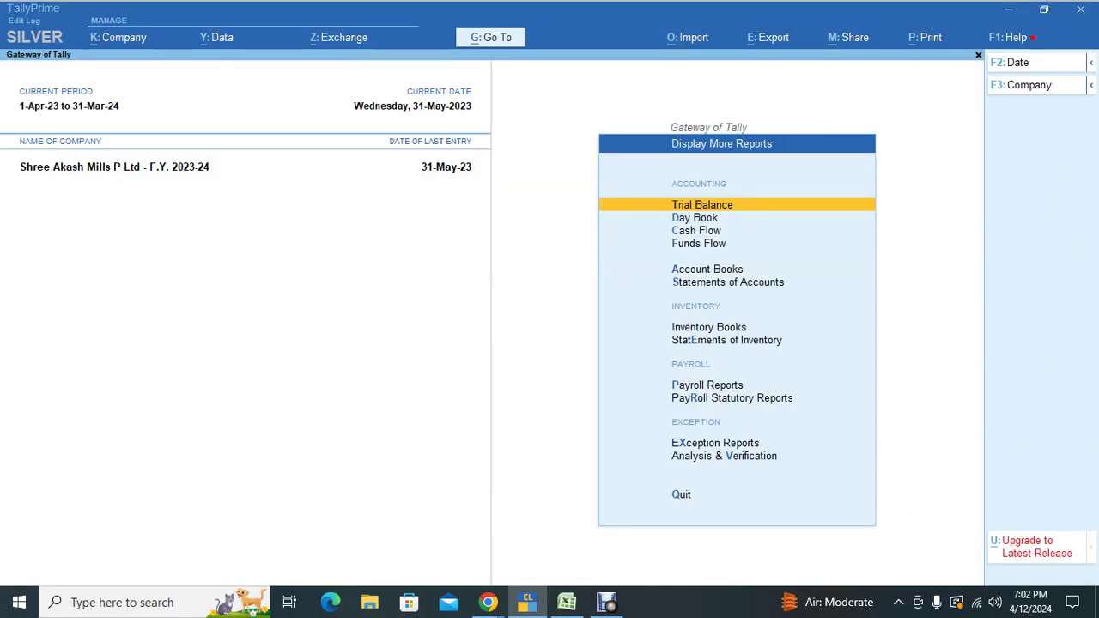
pyautogui.press('p')
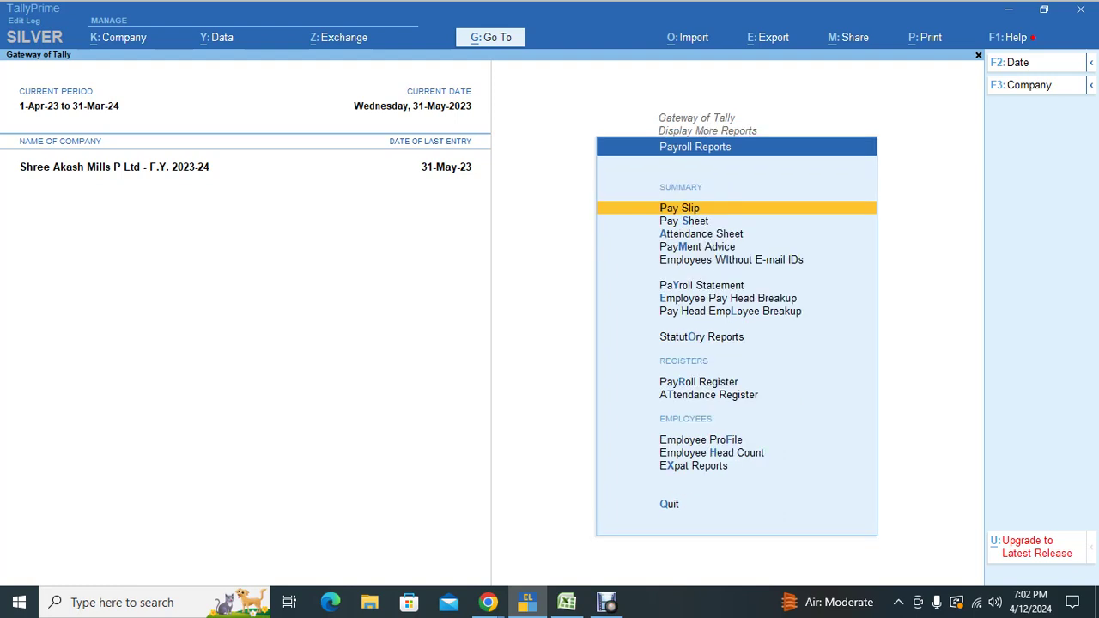
pyautogui.press('Escape')
pyautogui.press('Escape')
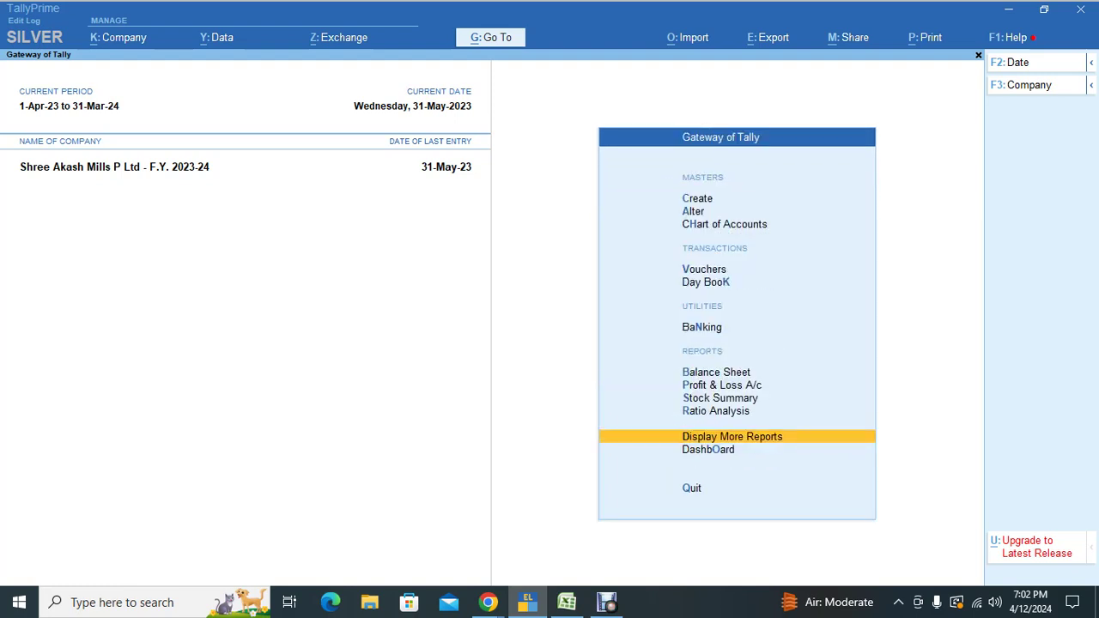
pyautogui.press('Return')
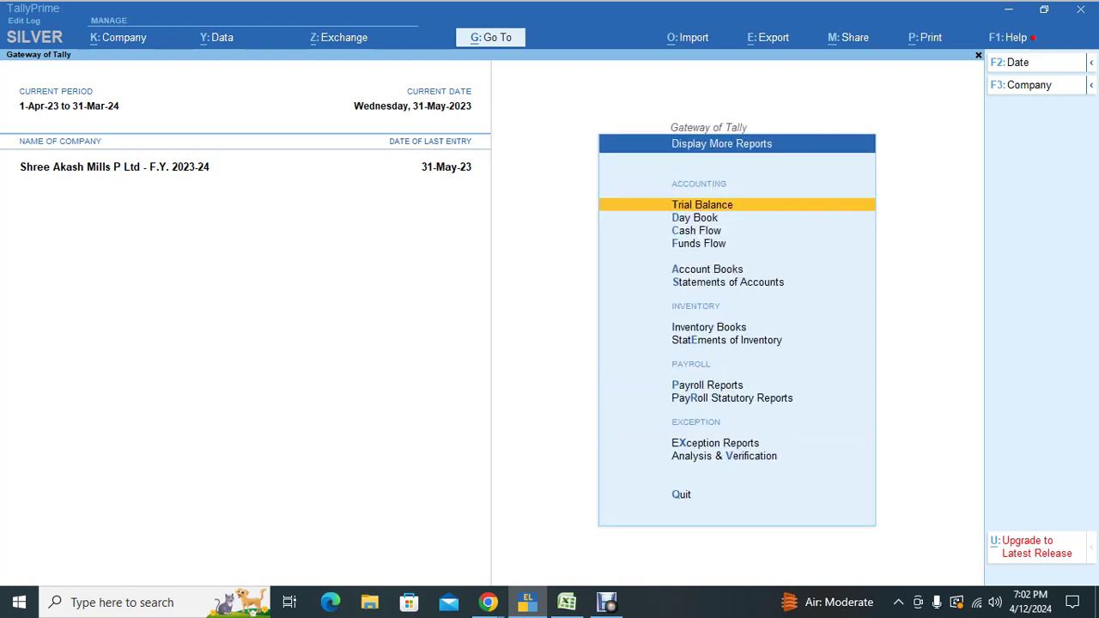
pyautogui.press('p')
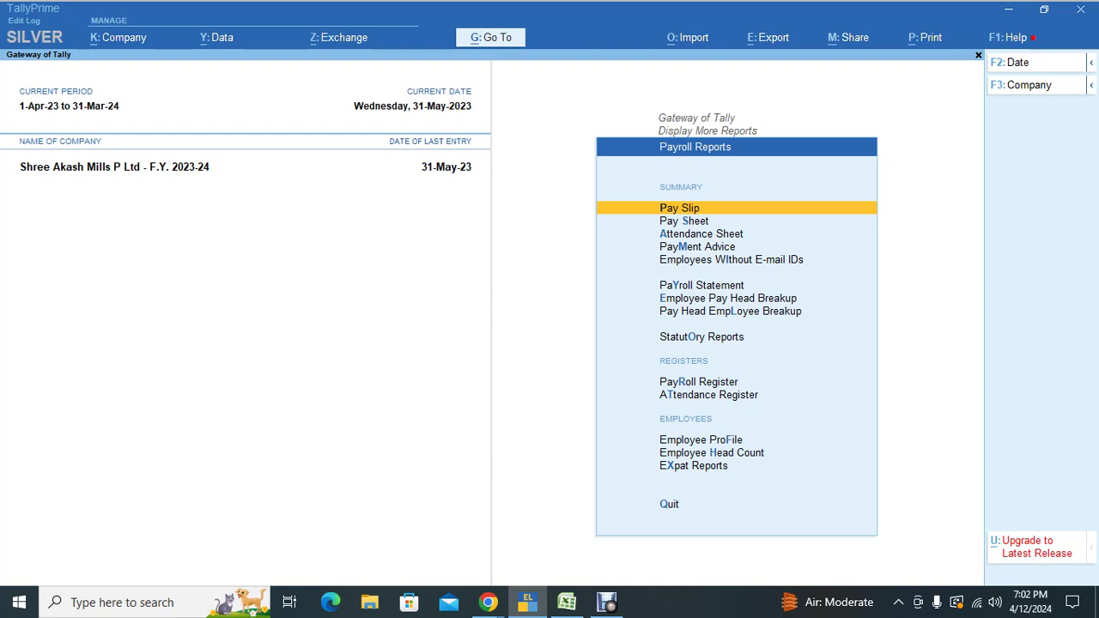
pyautogui.press('Return')
pyautogui.press('Down')
pyautogui.press('Down')
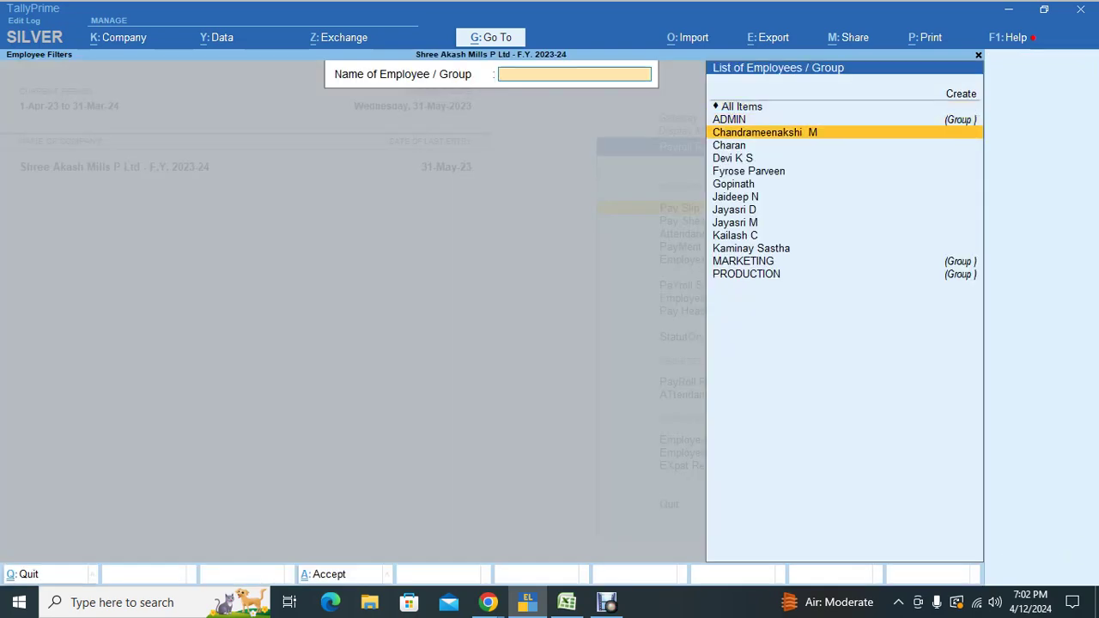
pyautogui.press('Return')
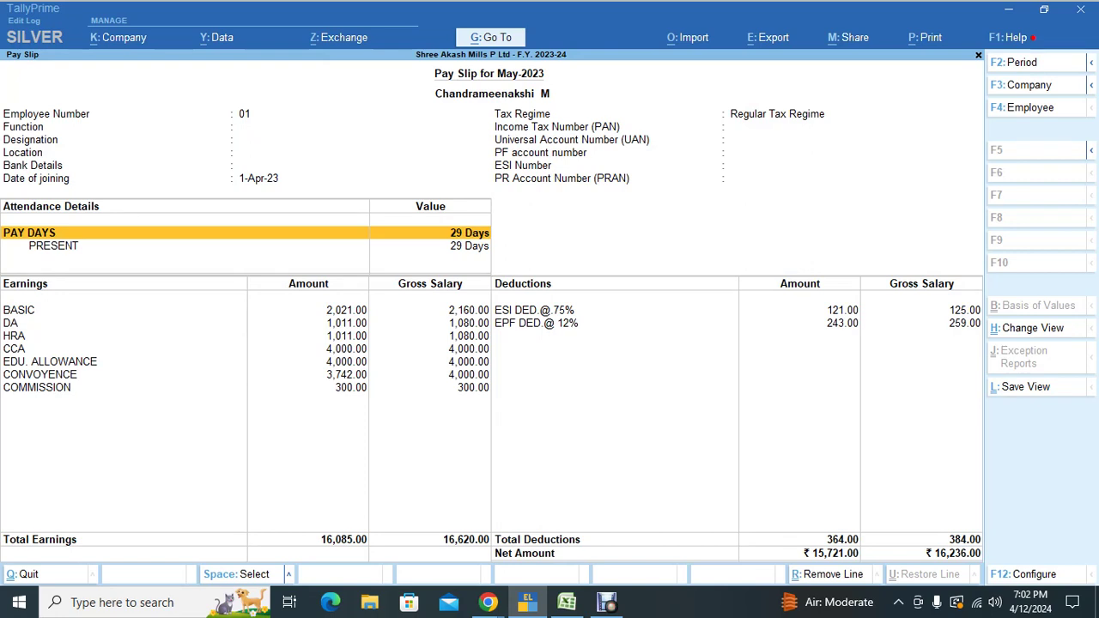
pyautogui.press('Escape')
pyautogui.press('Escape')
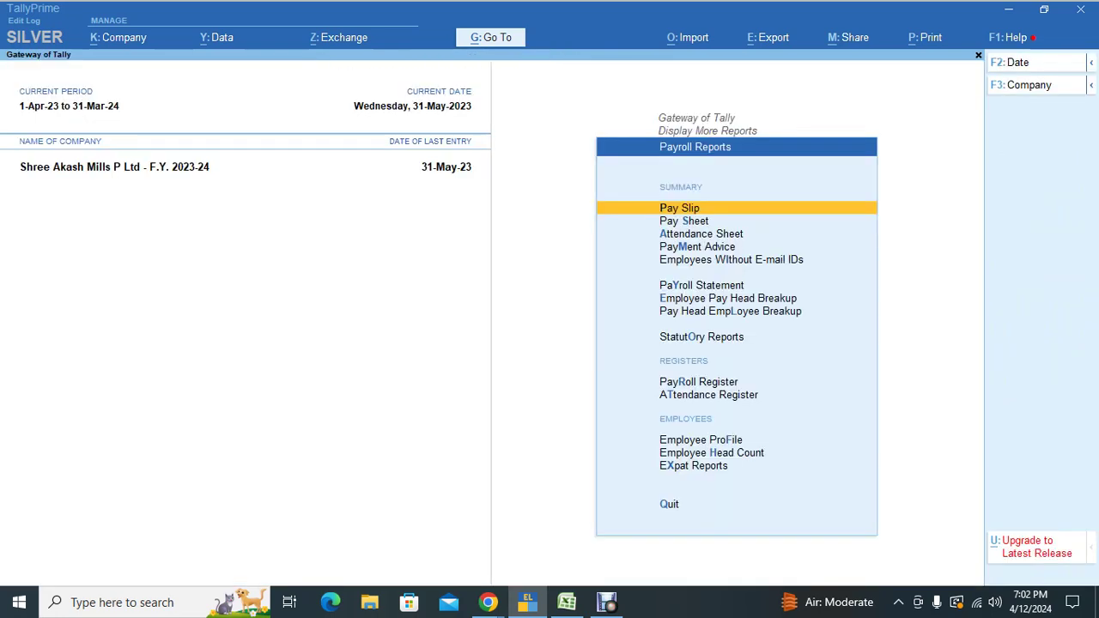
pyautogui.press('Escape')
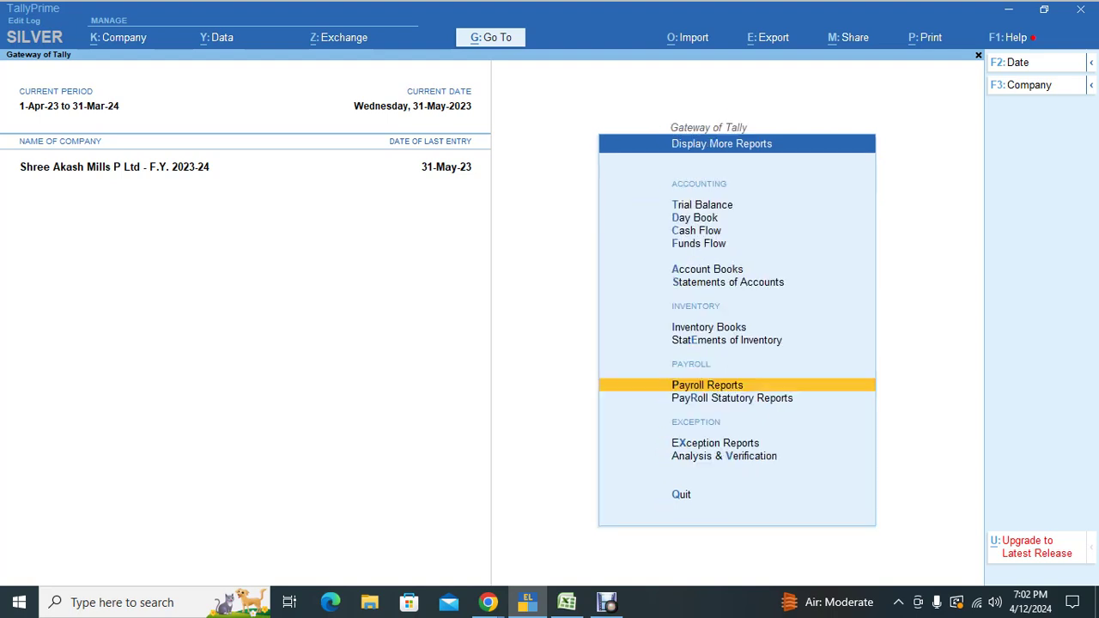
# Step: Open Multi-Employee Pay Slips for all employees, browse individual slips, then return to the main menu
pyautogui.hotkey('alt', 'g')
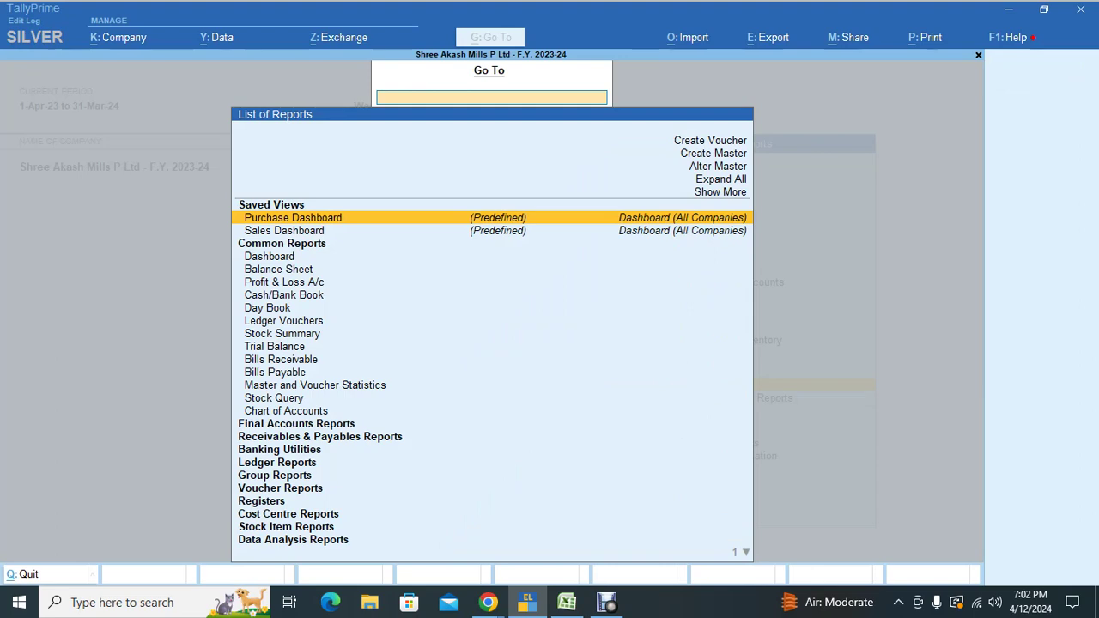
pyautogui.write('Mu')
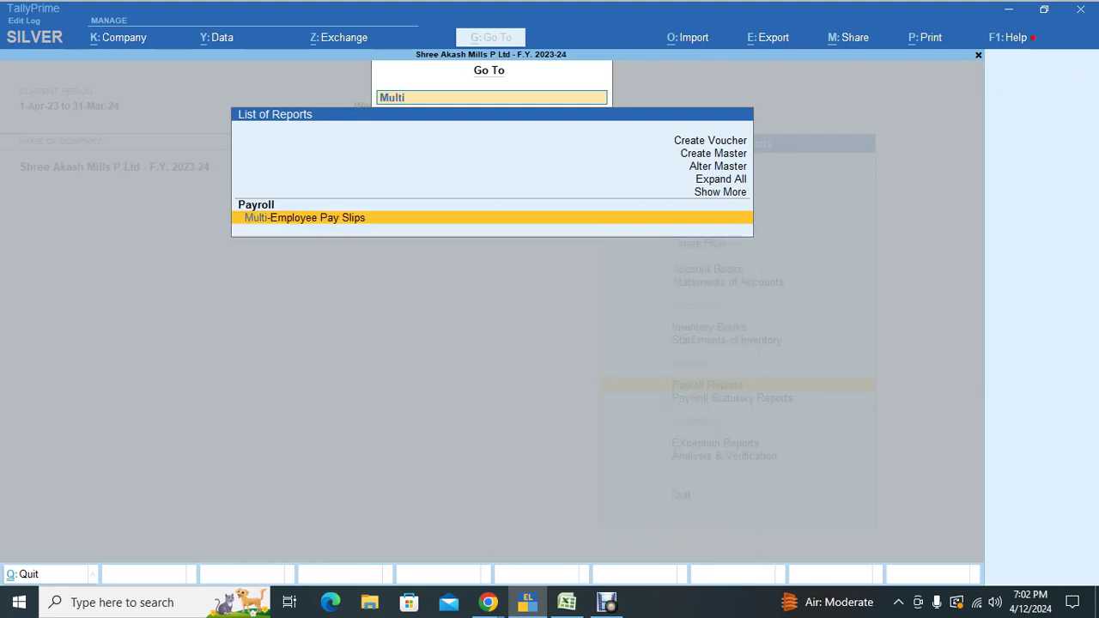
pyautogui.write('lti')
pyautogui.press('Return')
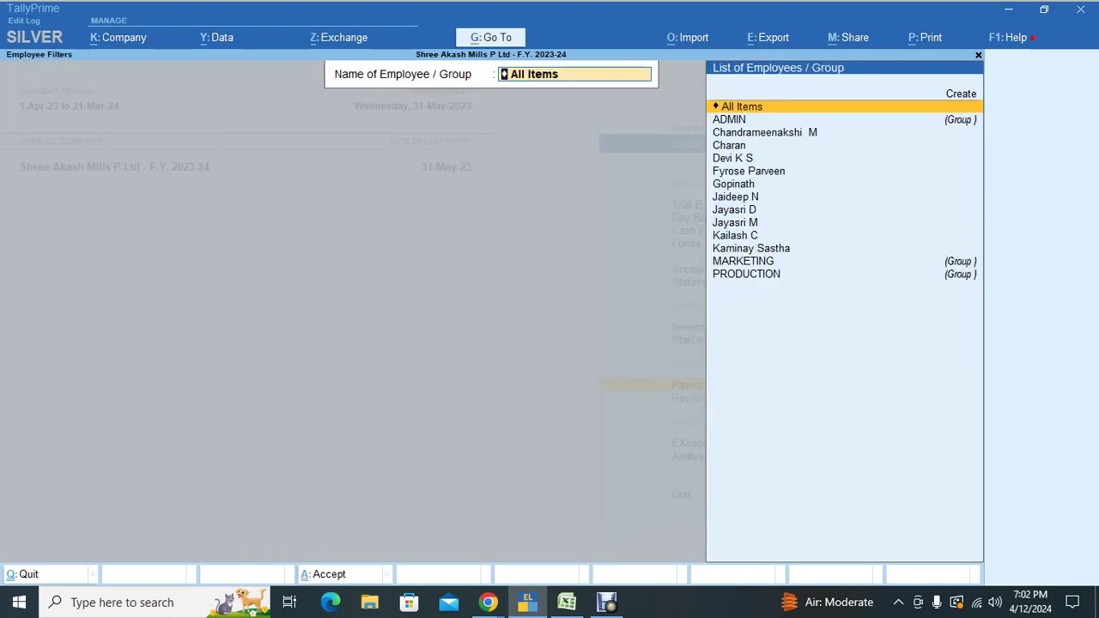
pyautogui.press('Return')
pyautogui.press('Down')
pyautogui.press('Down')
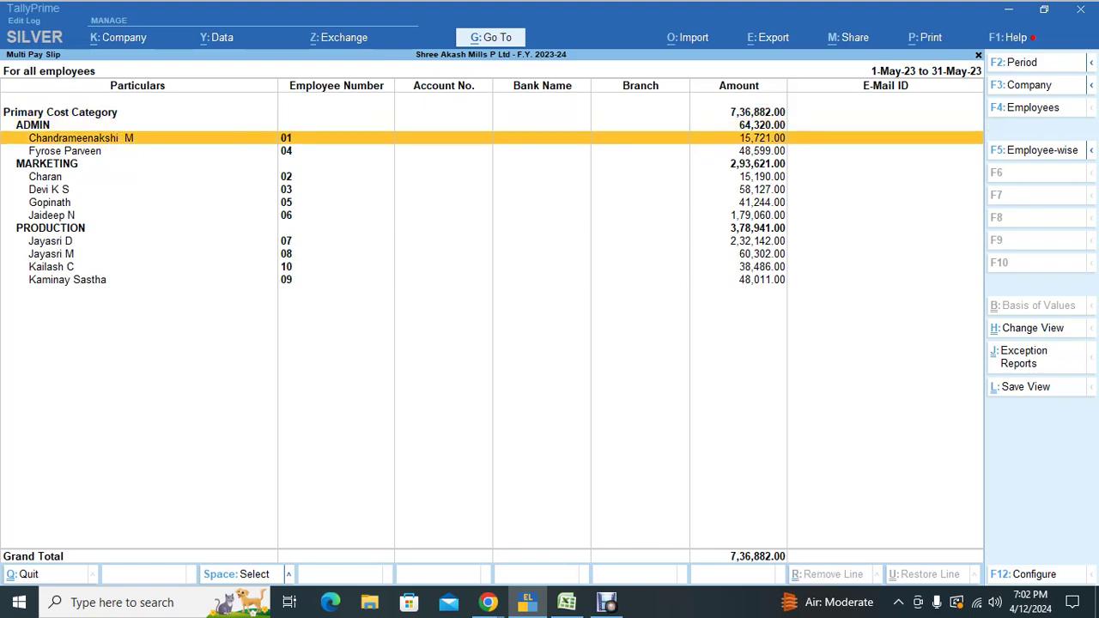
pyautogui.press('Return')
pyautogui.press('pagedown')
pyautogui.press('Escape')
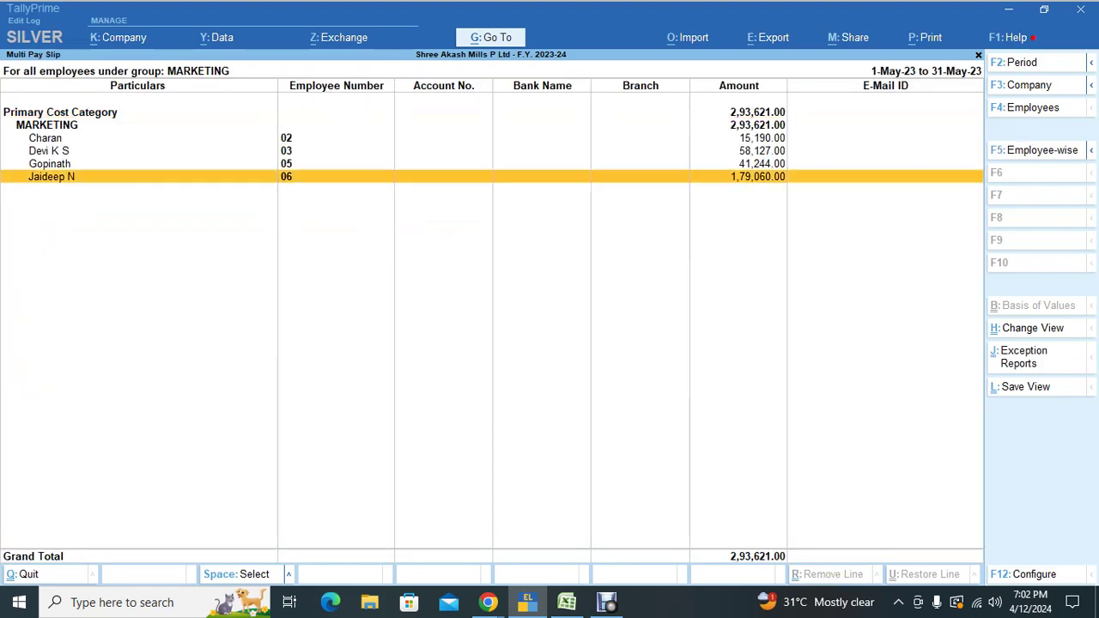
pyautogui.press('Return')
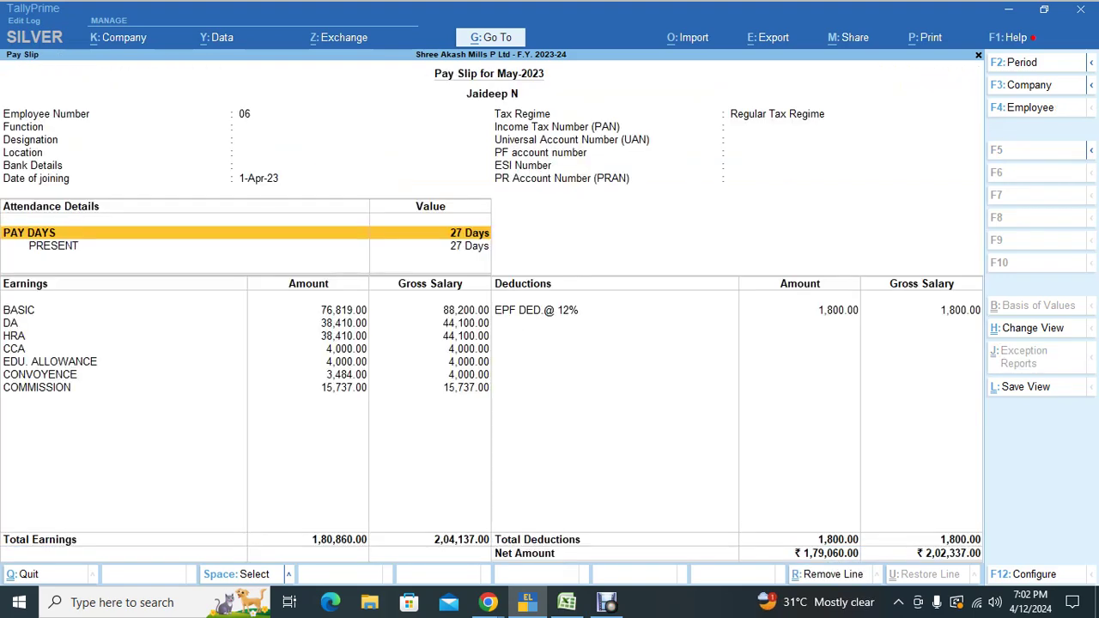
pyautogui.press('Escape')
pyautogui.press('Escape')
pyautogui.press('Escape')
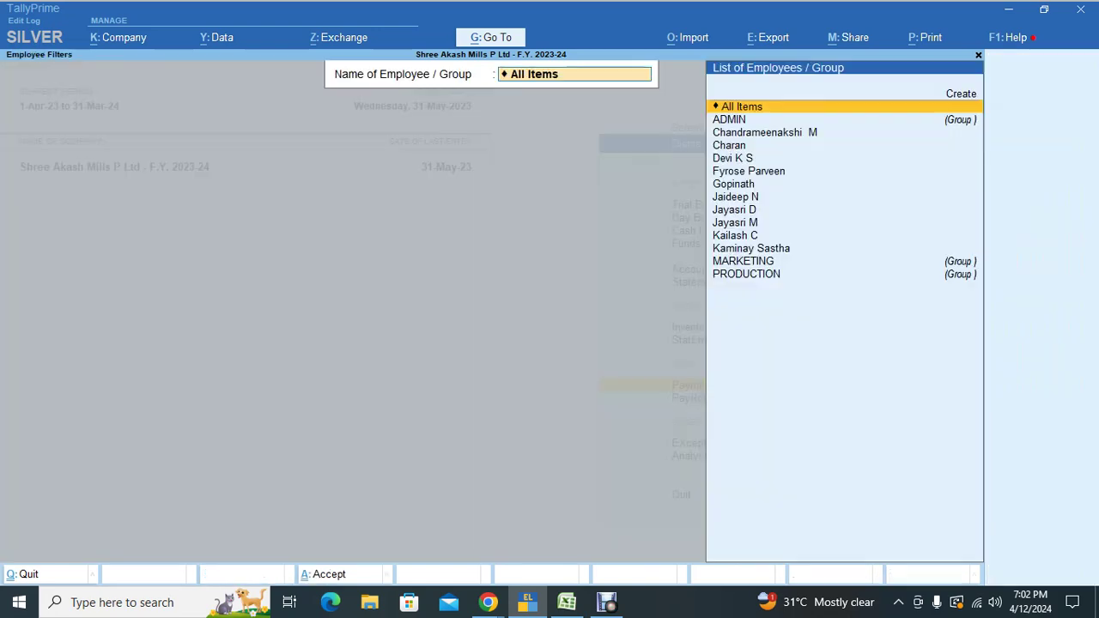
pyautogui.press('Escape')
pyautogui.press('Escape')
pyautogui.press('Escape')
pyautogui.press('Escape')
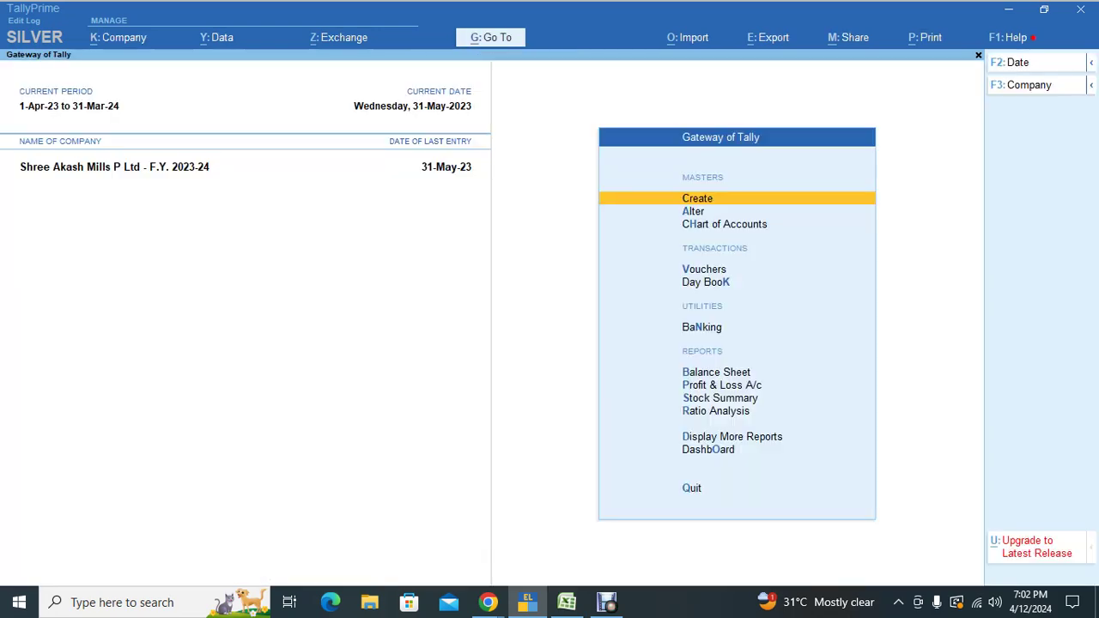
# Step: Reopen Multi-Employee Pay Slips via the 'Mu' search with All Items employees
pyautogui.hotkey('alt', 'g')
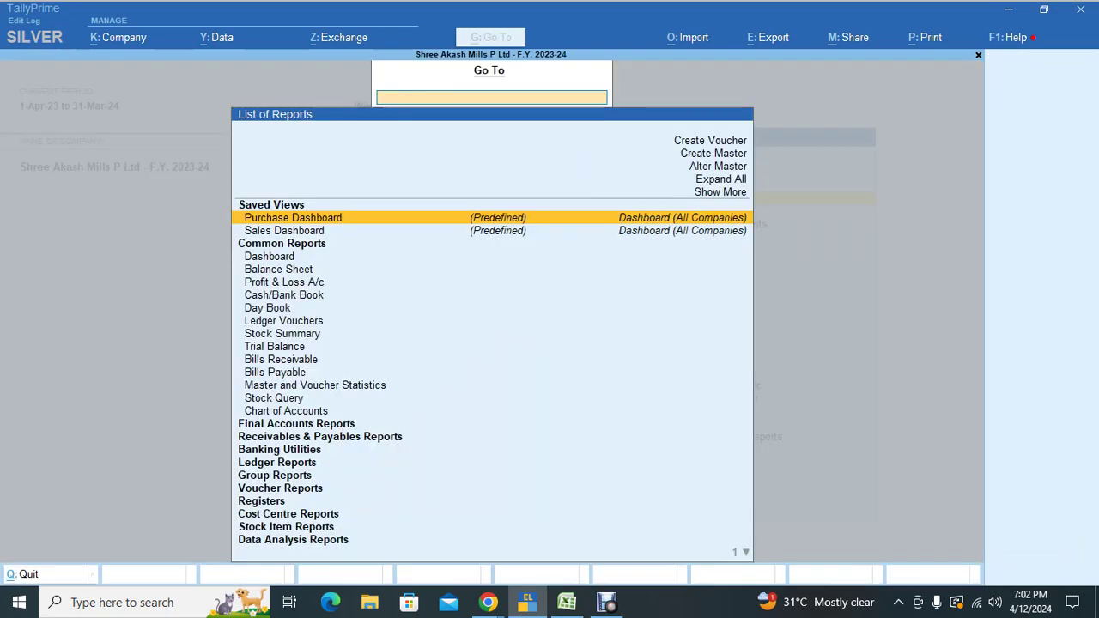
pyautogui.write('MI')
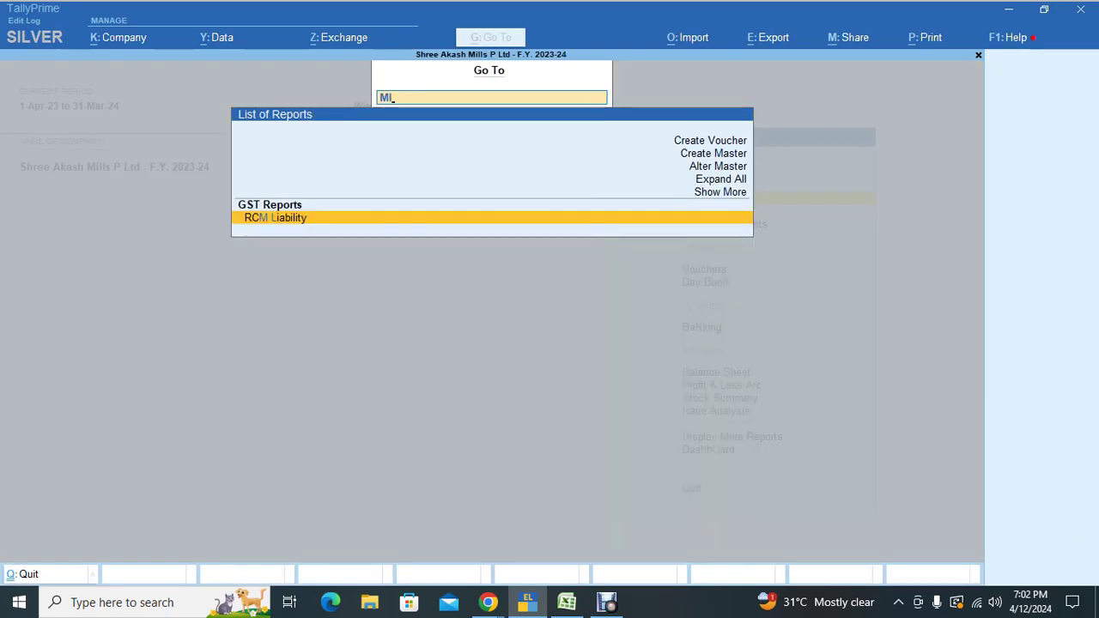
pyautogui.press('BackSpace')
pyautogui.press('BackSpace')
pyautogui.write('Mu')
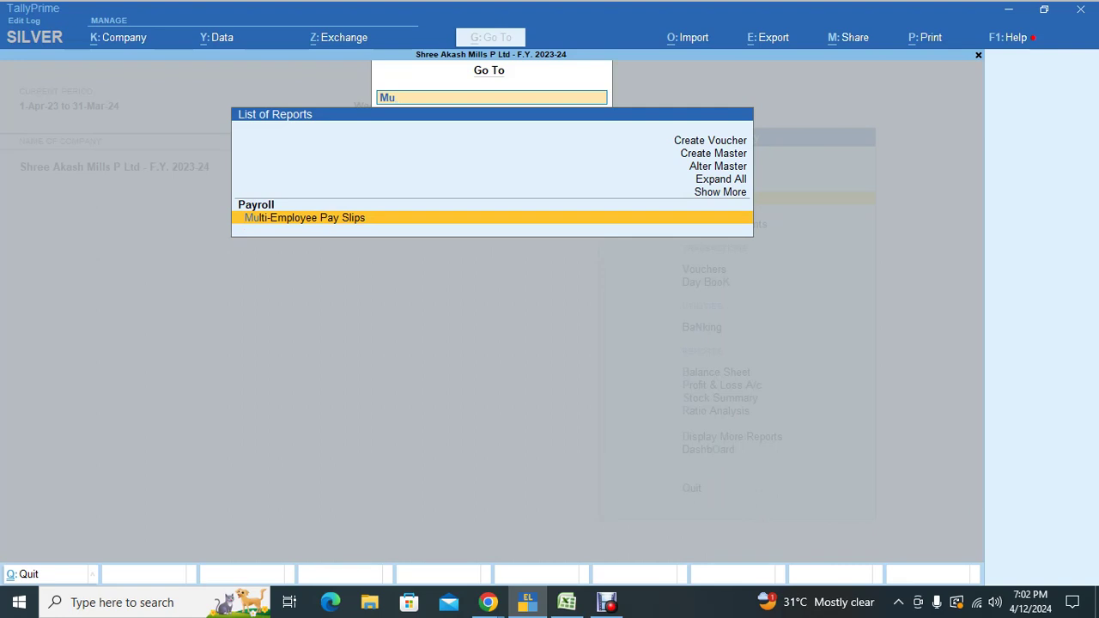
pyautogui.press('Return')
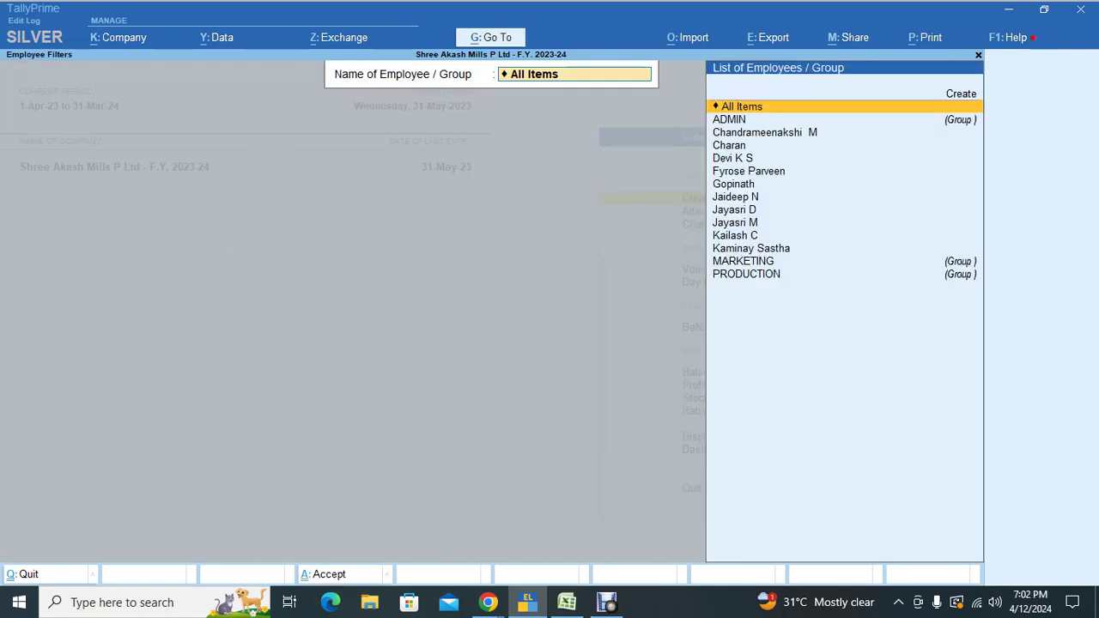
pyautogui.press('Return')
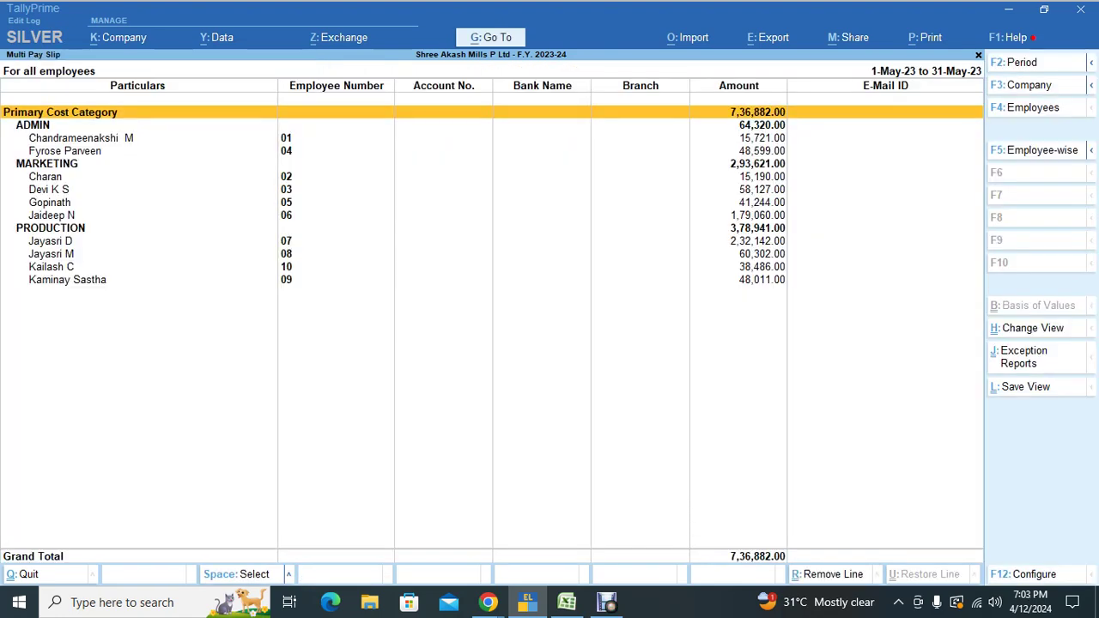
pyautogui.press('alt')
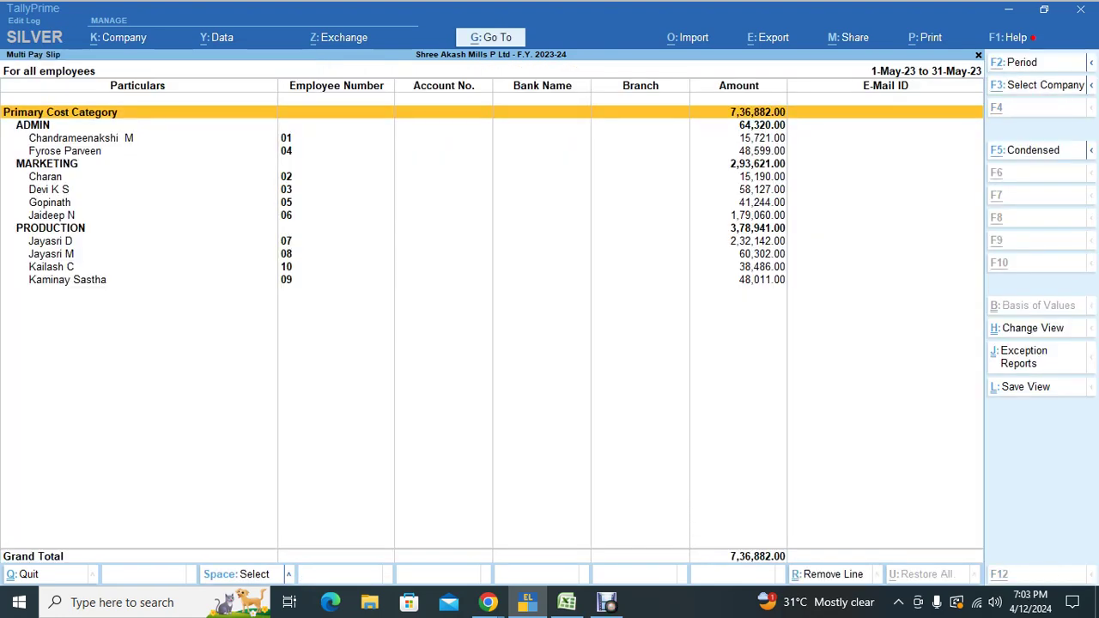
# Step: Print the current Multi Pay Slip report after previewing, zooming and paging through all ten slips
pyautogui.hotkey('alt', 'p')
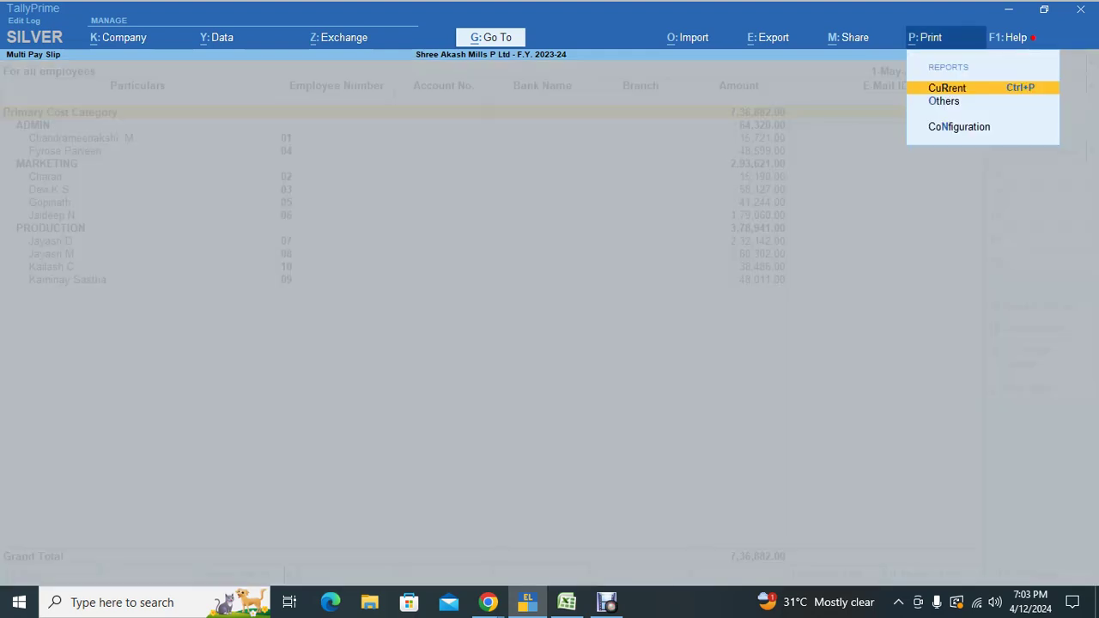
pyautogui.press('Return')
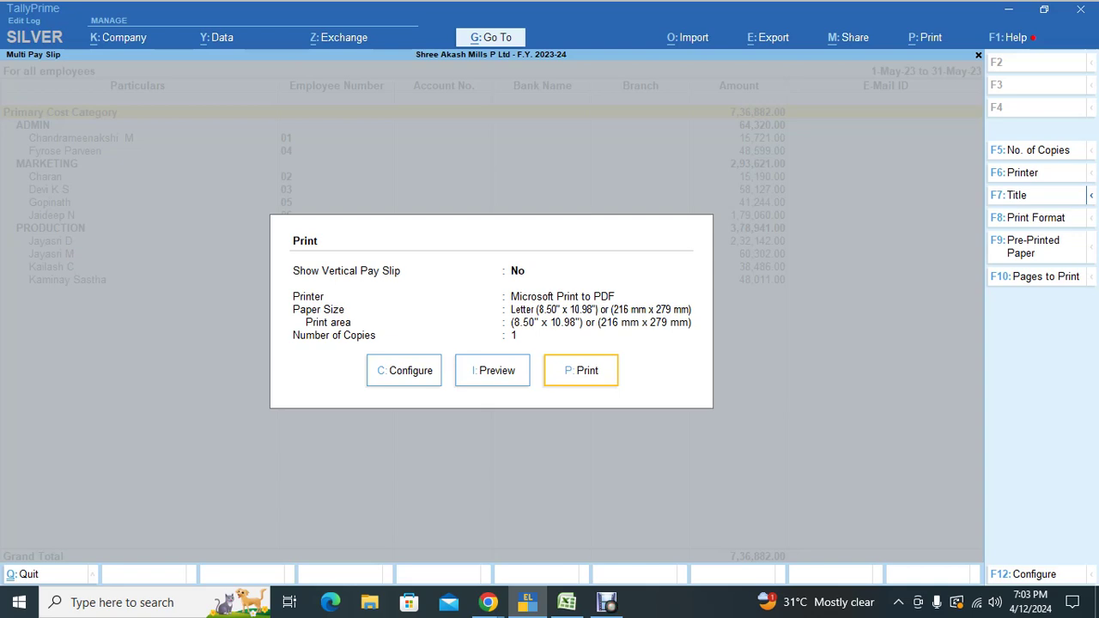
pyautogui.press('i')
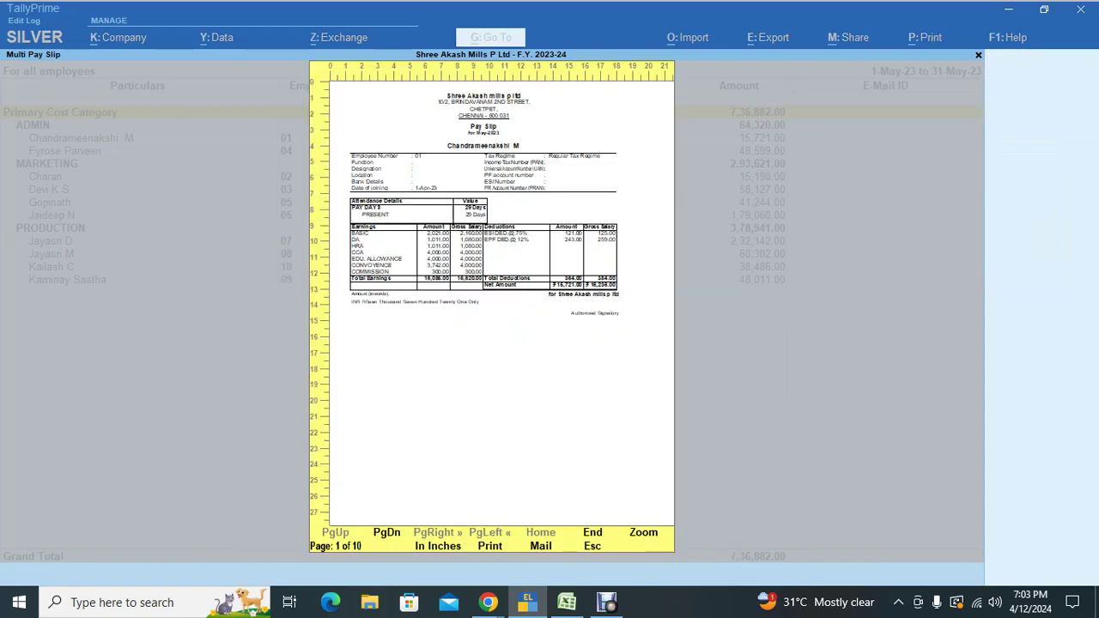
pyautogui.press('z')
pyautogui.press('z')
pyautogui.press('pagedown')
pyautogui.press('pagedown')
pyautogui.press('pagedown')
pyautogui.press('pagedown')
pyautogui.press('pagedown')
pyautogui.press('pagedown')
pyautogui.press('pagedown')
pyautogui.press('pagedown')
pyautogui.press('pagedown')
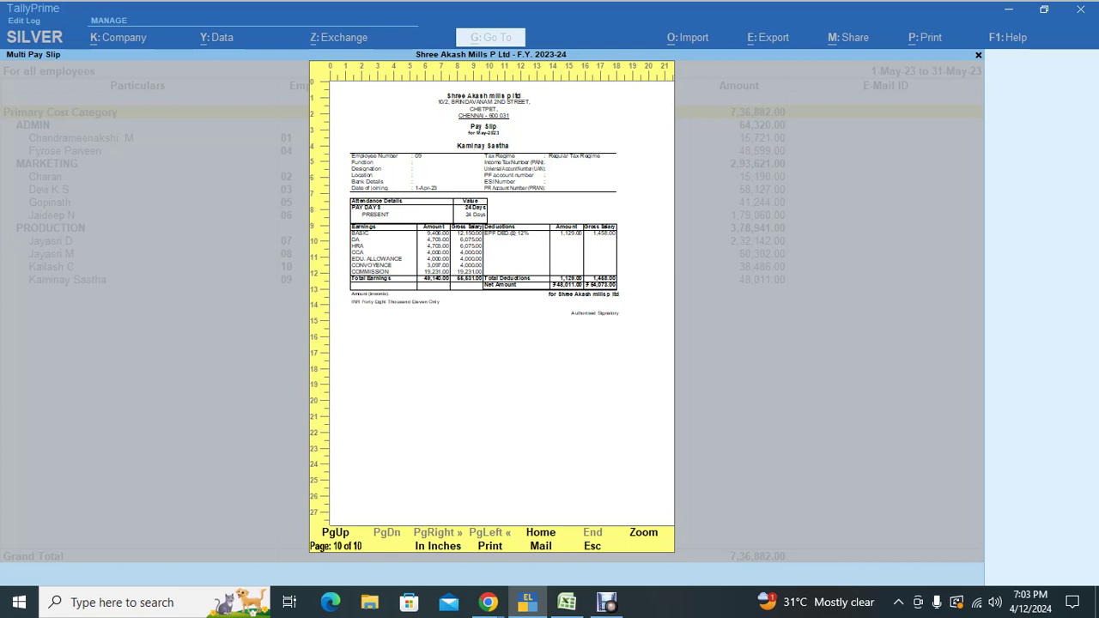
pyautogui.press('p')
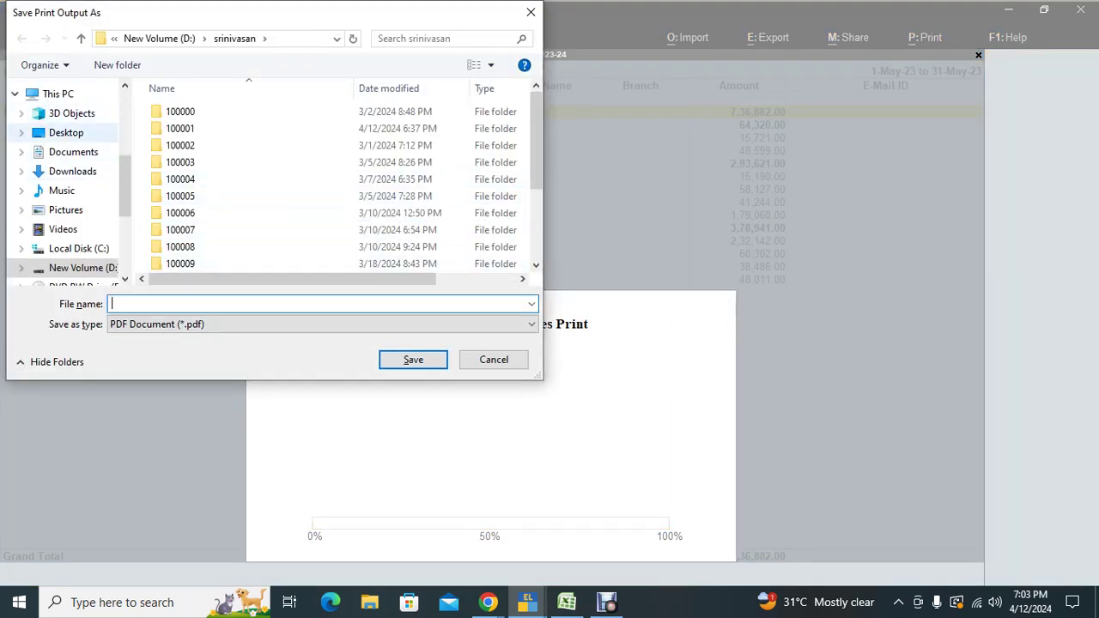
# Step: Save the pay slips PDF as 'salary slip' on the Desktop, then switch to the Meet window
pyautogui.click(66, 132)
pyautogui.click(111, 304)
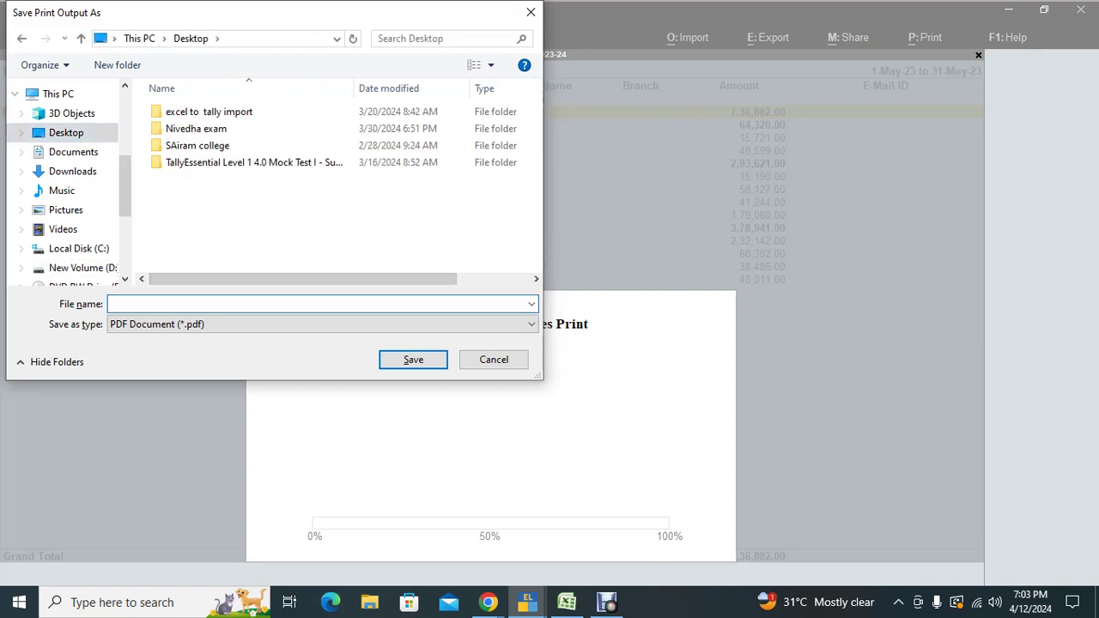
pyautogui.write('salary slip')
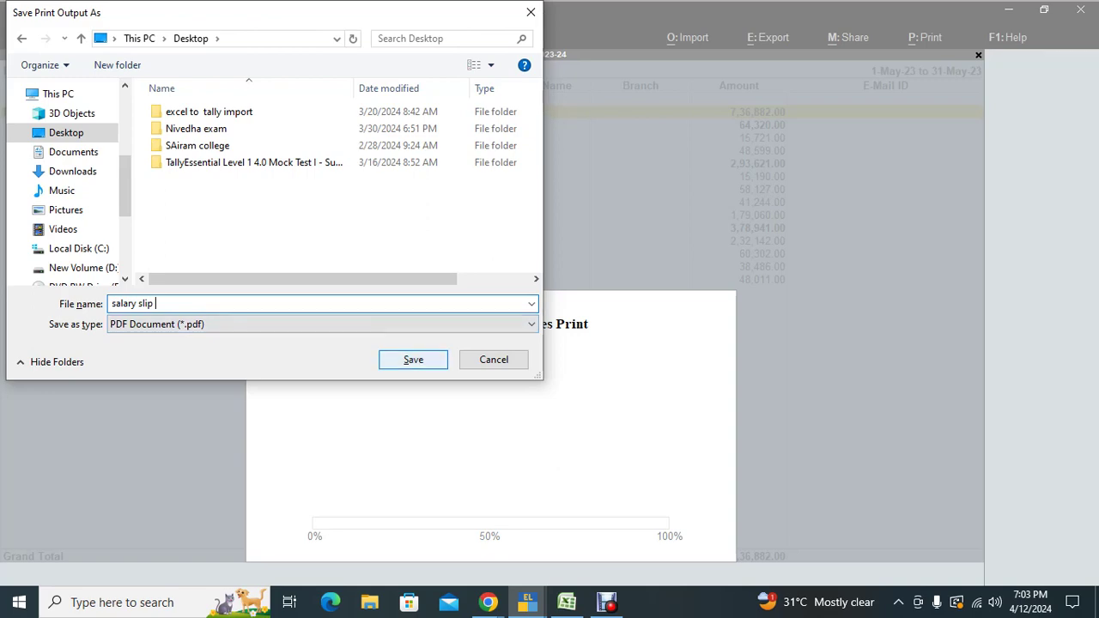
pyautogui.click(413, 360)
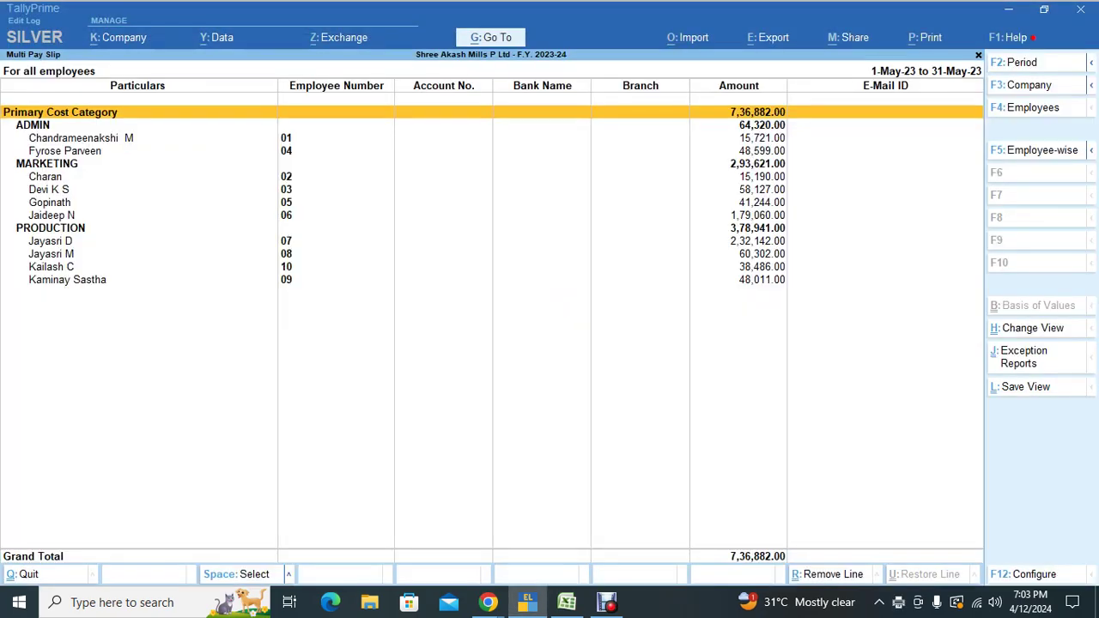
pyautogui.hotkey('alt', 'Tab')
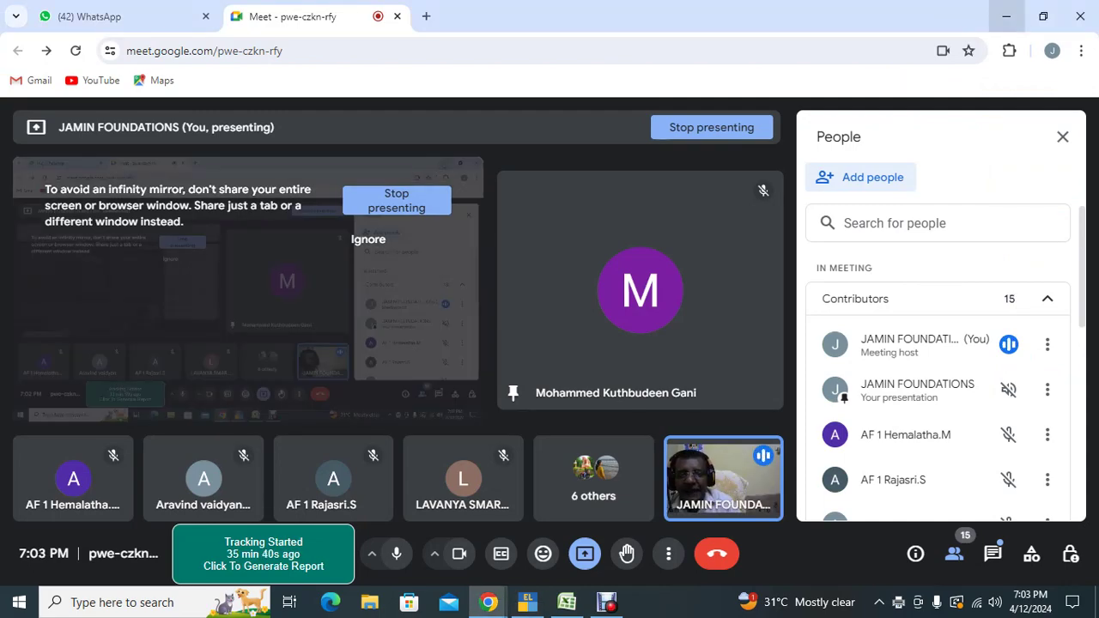
# Step: Minimize the Chrome meeting window and the Excel payroll workbook
pyautogui.click(1006, 15)
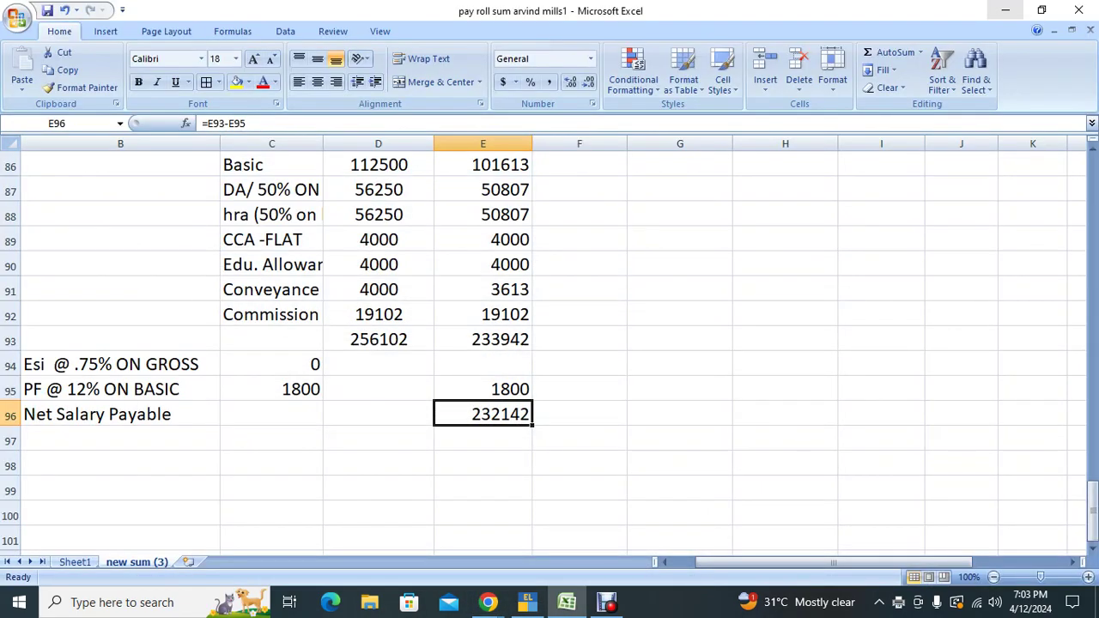
pyautogui.click(1006, 8)
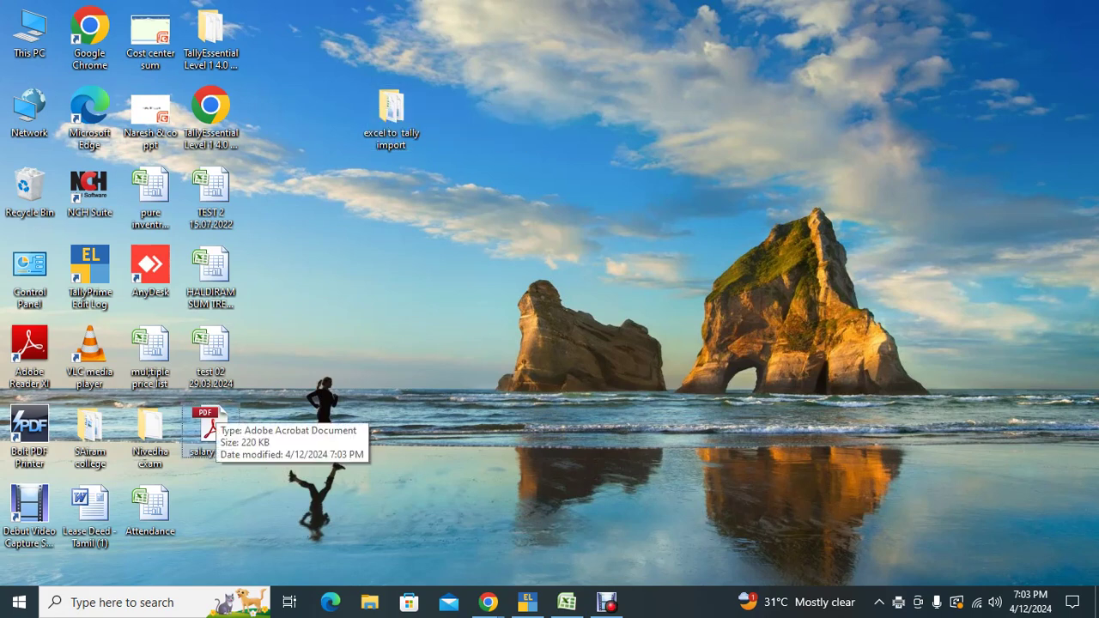
# Step: Open the 10-page salary slip.pdf in Adobe Reader, review the first pay slip, and bring up Print
pyautogui.doubleClick(211, 426)
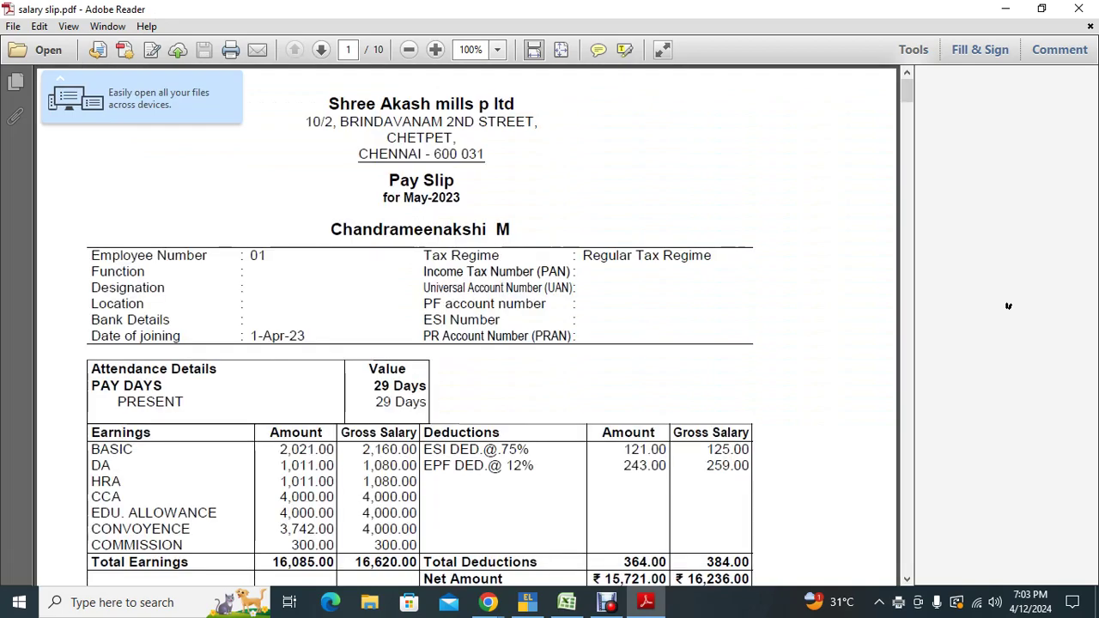
pyautogui.scroll(-10, 1011, 307)
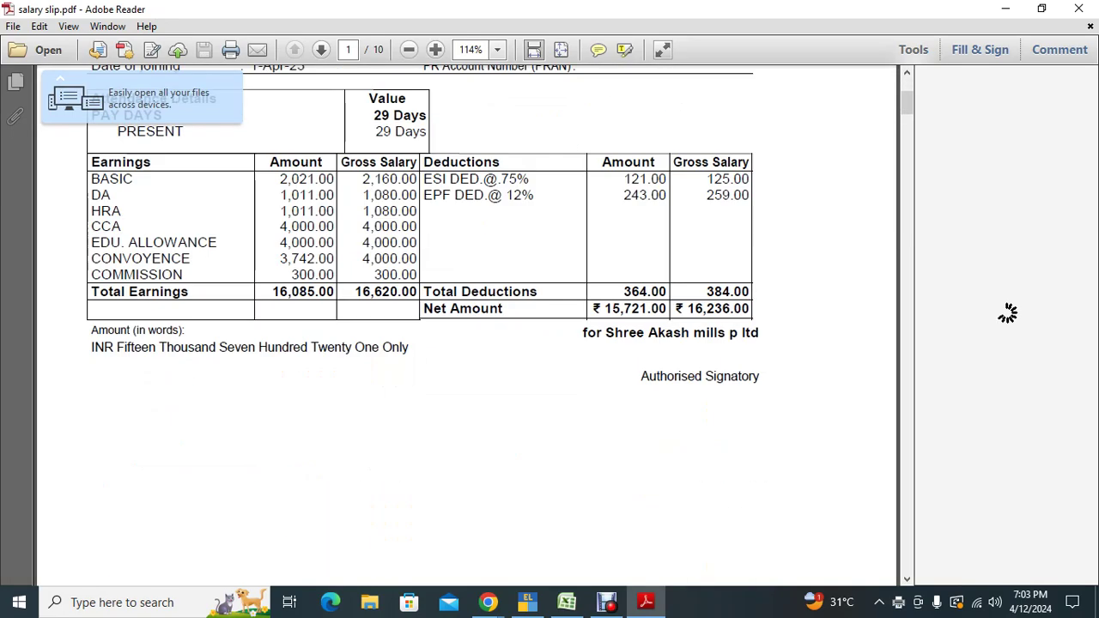
pyautogui.scroll(10, 468, 326)
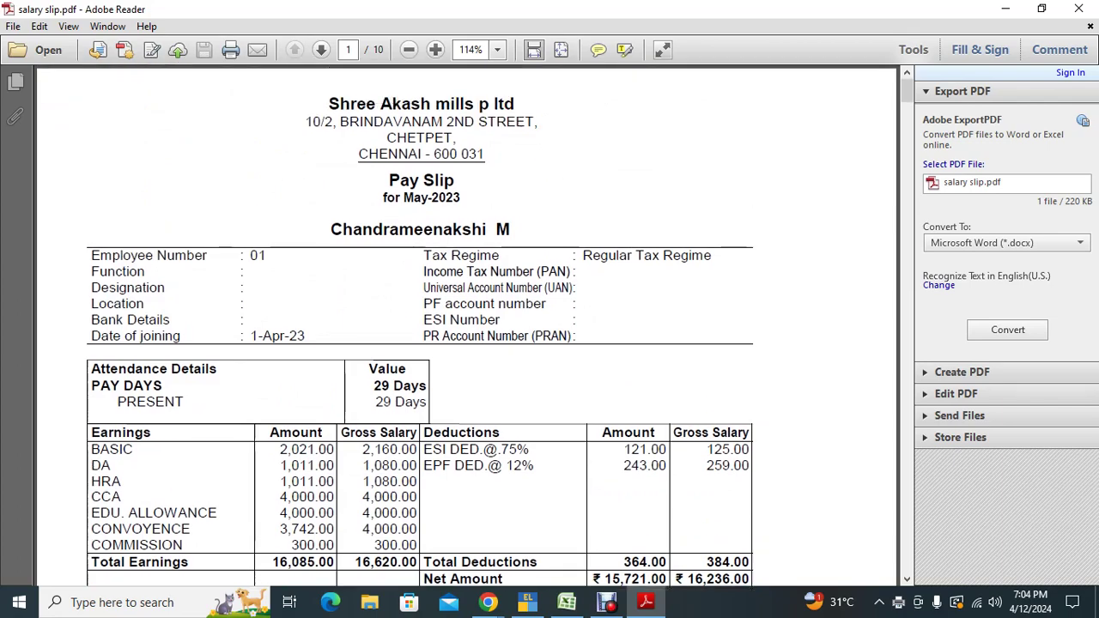
pyautogui.hotkey('ctrl', 'p')
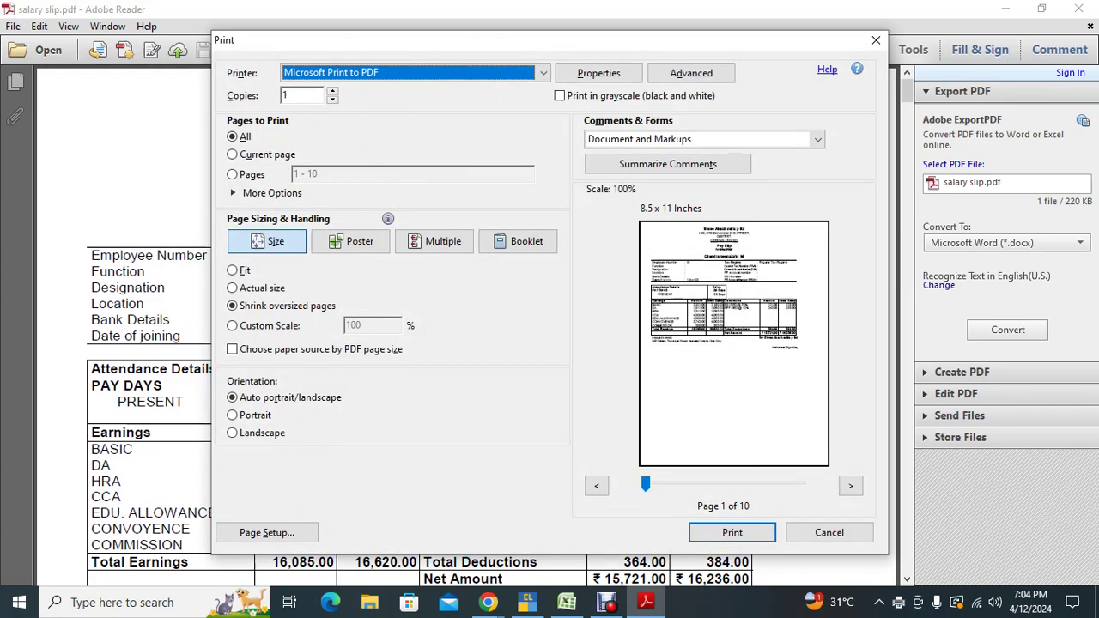
# Step: Choose the Canon LBP2900 printer and set the Page Setup paper size to A5
pyautogui.hotkey('alt', 'Down')
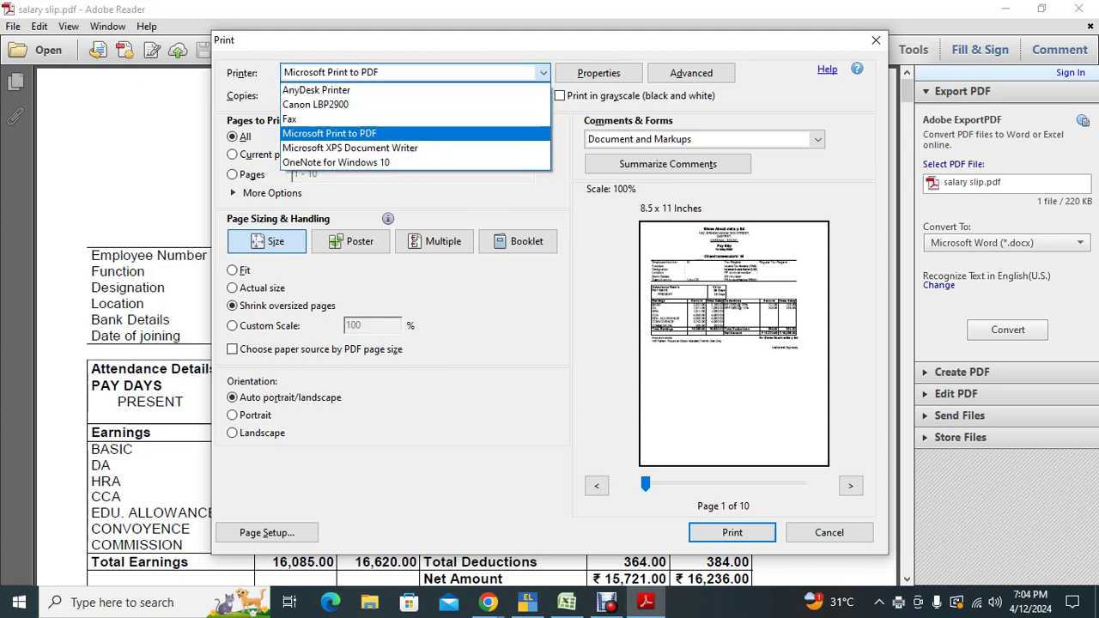
pyautogui.press('Return')
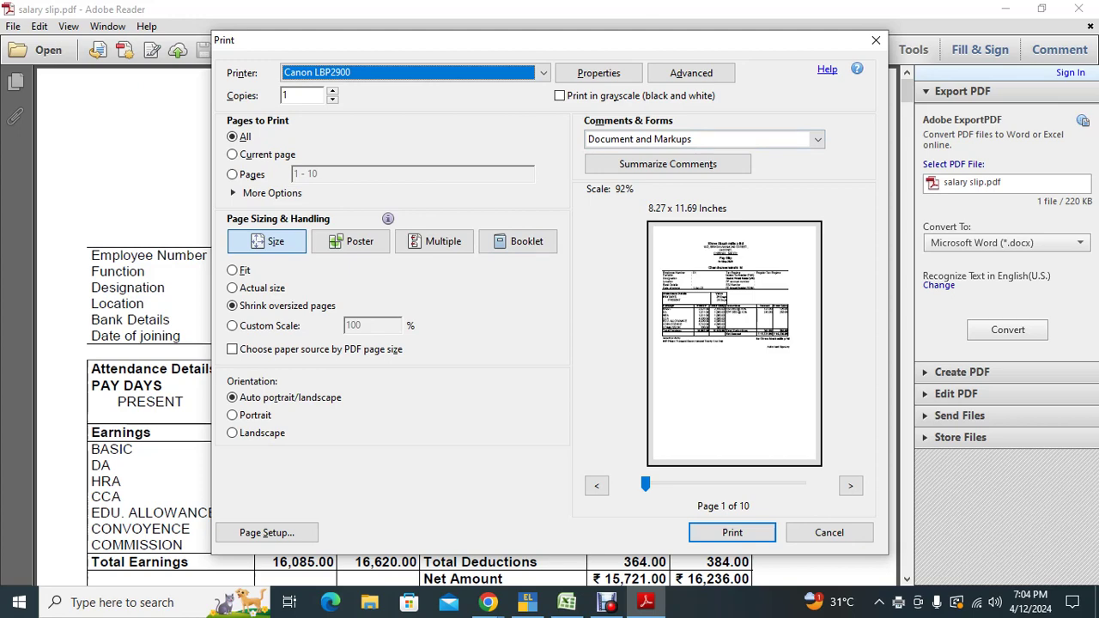
pyautogui.hotkey('shift', 'Tab')
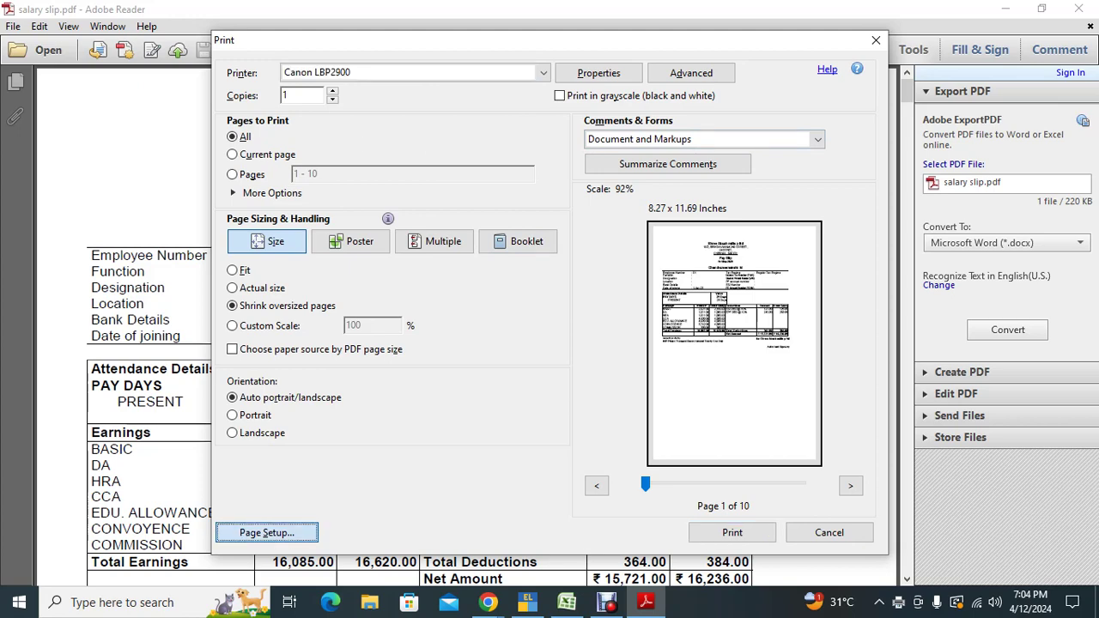
pyautogui.press('Return')
pyautogui.hotkey('shift', 'Tab')
pyautogui.hotkey('shift', 'Tab')
pyautogui.hotkey('shift', 'Tab')
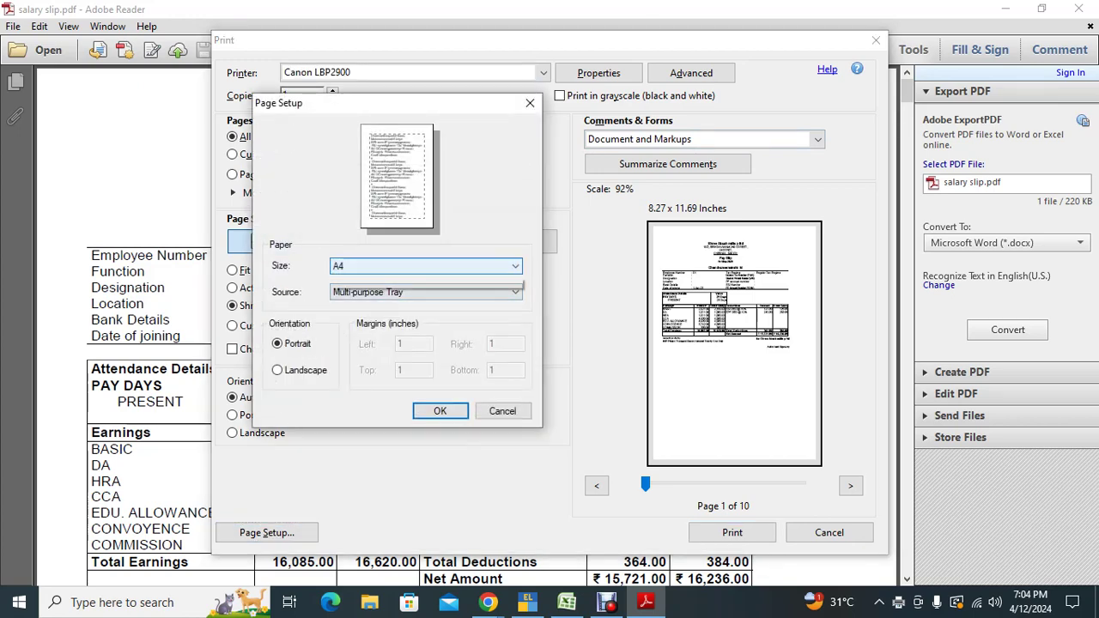
pyautogui.hotkey('alt', 'Down')
pyautogui.press('Down')
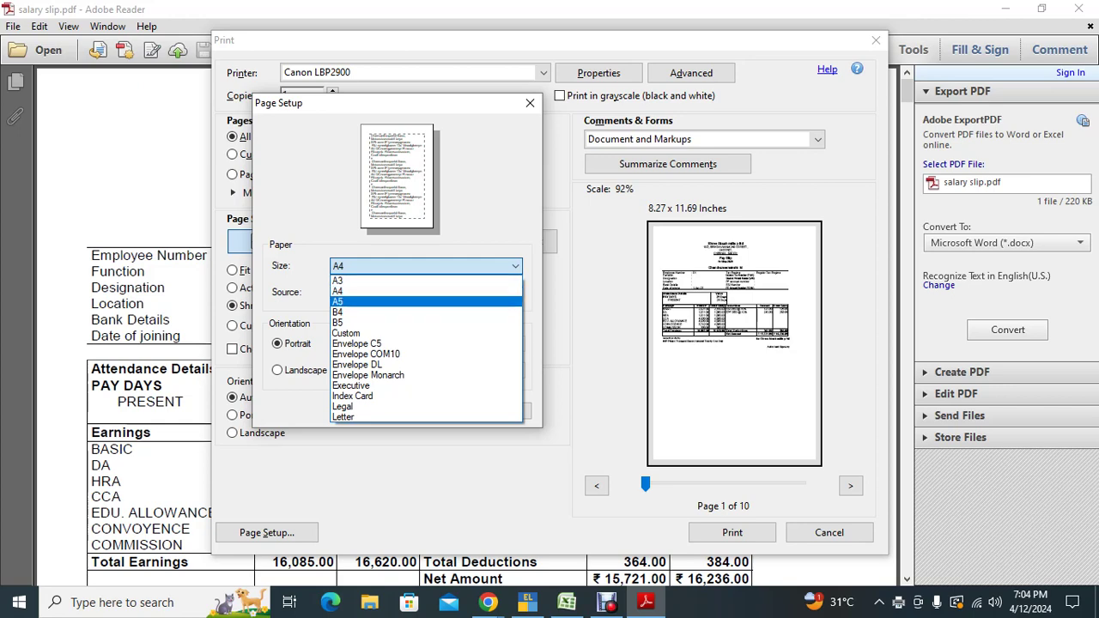
pyautogui.press('Tab')
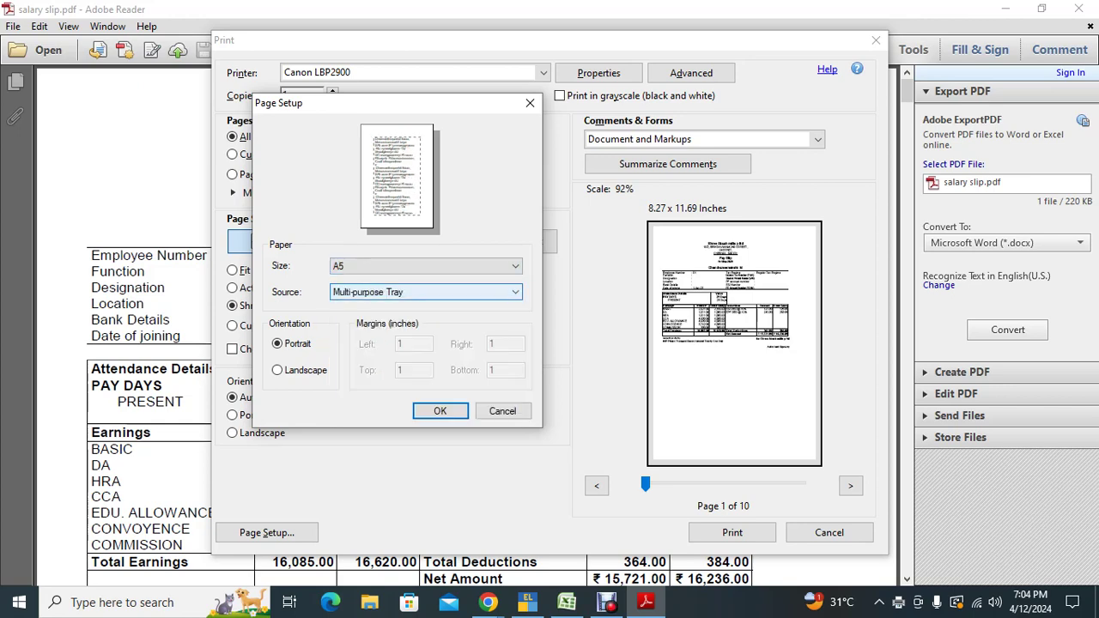
pyautogui.hotkey('shift', 'Tab')
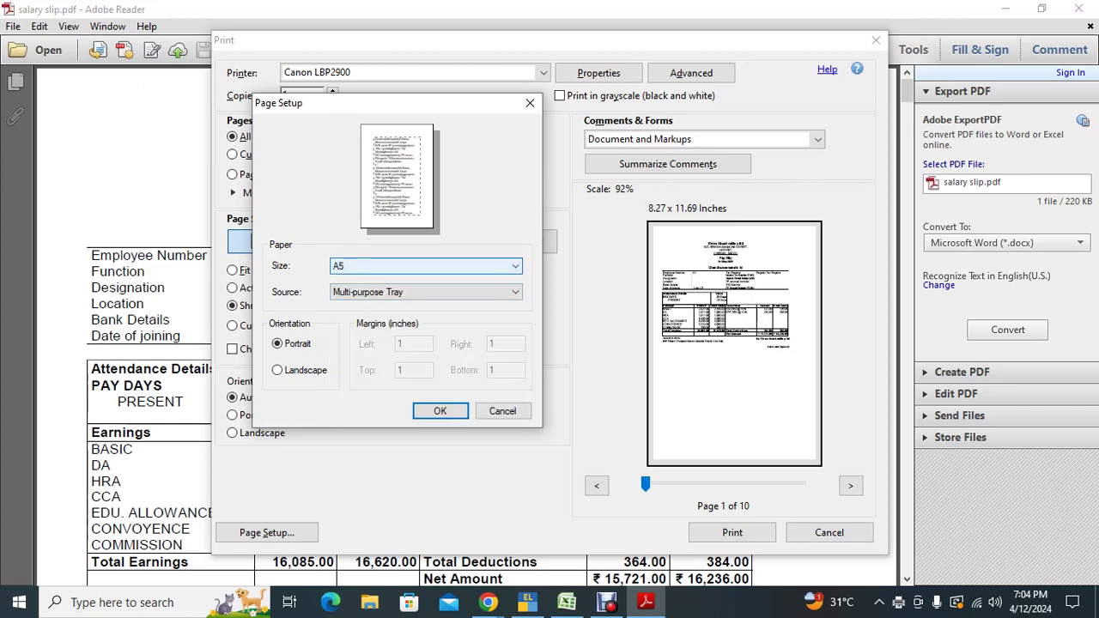
pyautogui.press('Tab')
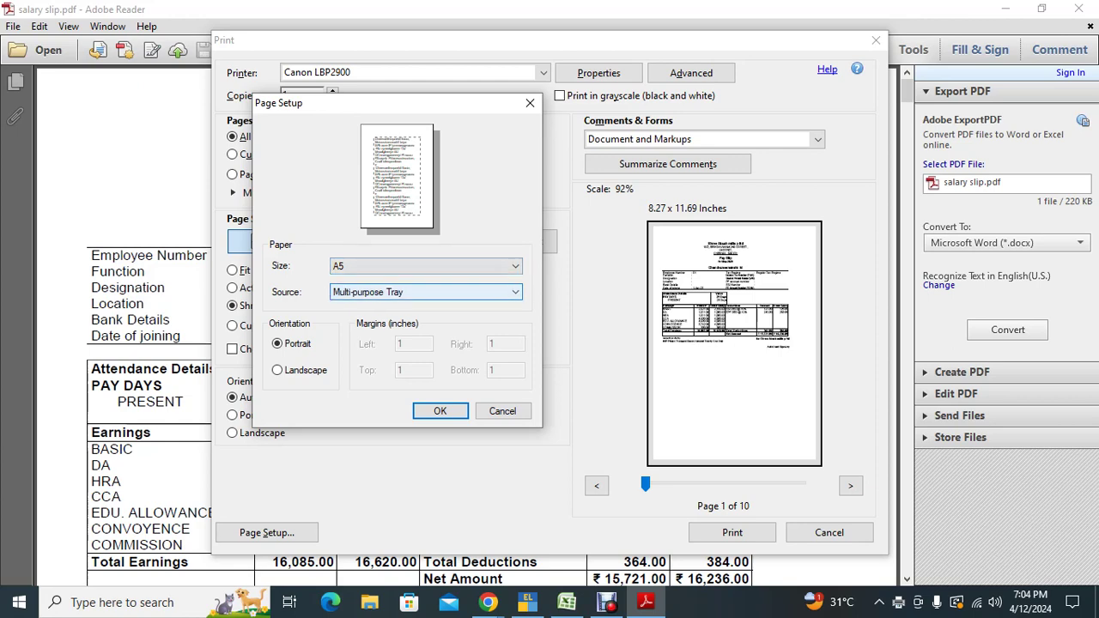
pyautogui.press('Tab')
pyautogui.press('Tab')
pyautogui.press('Return')
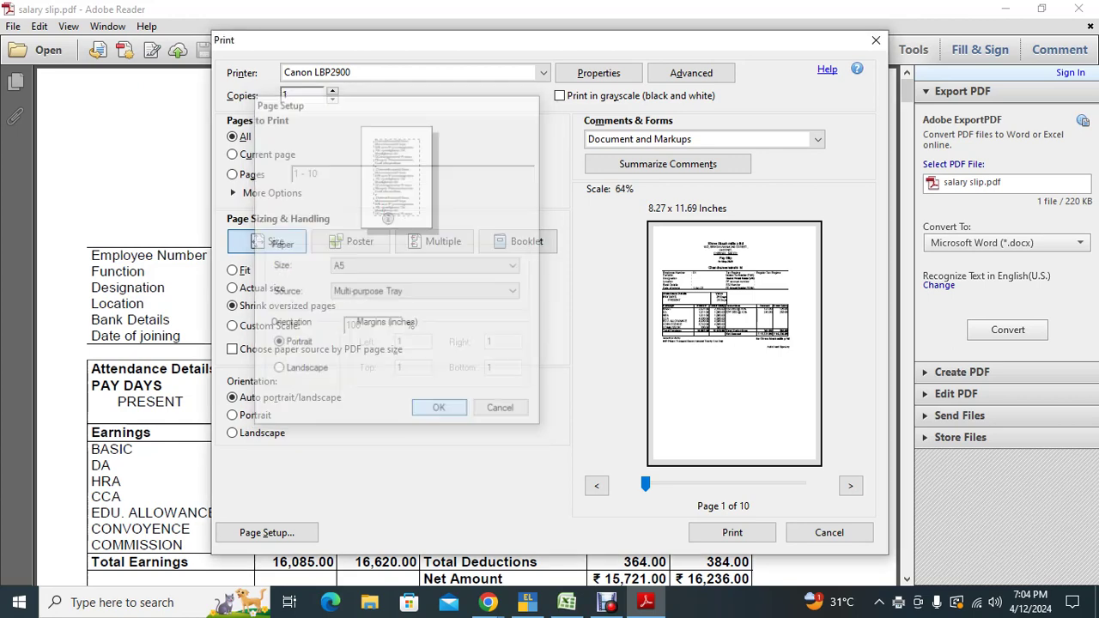
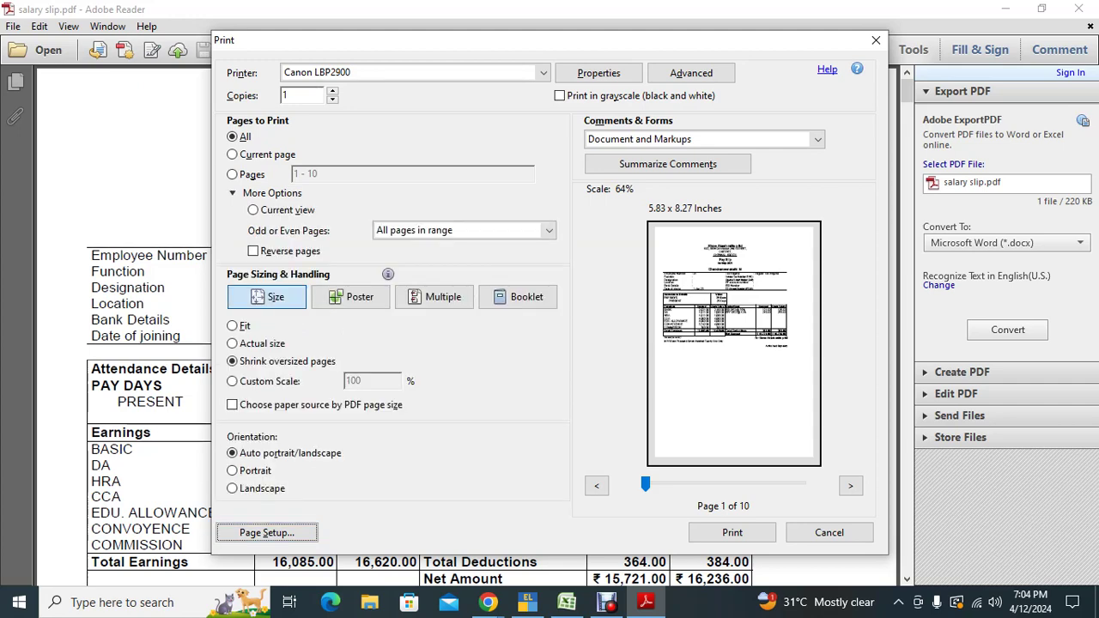
# Step: Print all salary slip pages two per sheet (1 by 2) to Microsoft Print to PDF
pyautogui.click(464, 230)
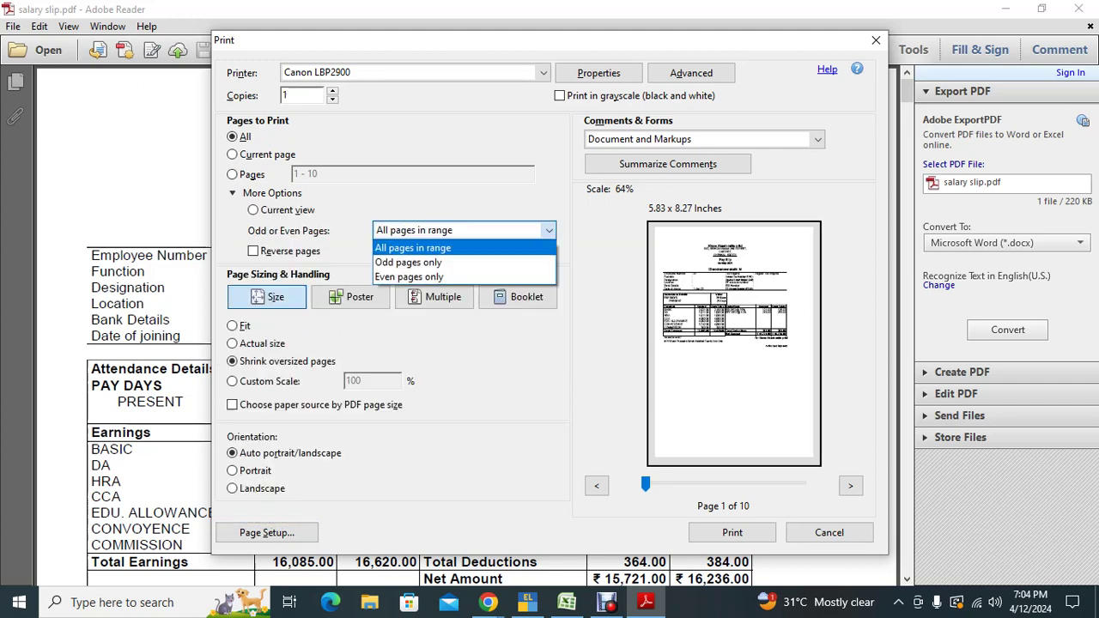
pyautogui.click(413, 248)
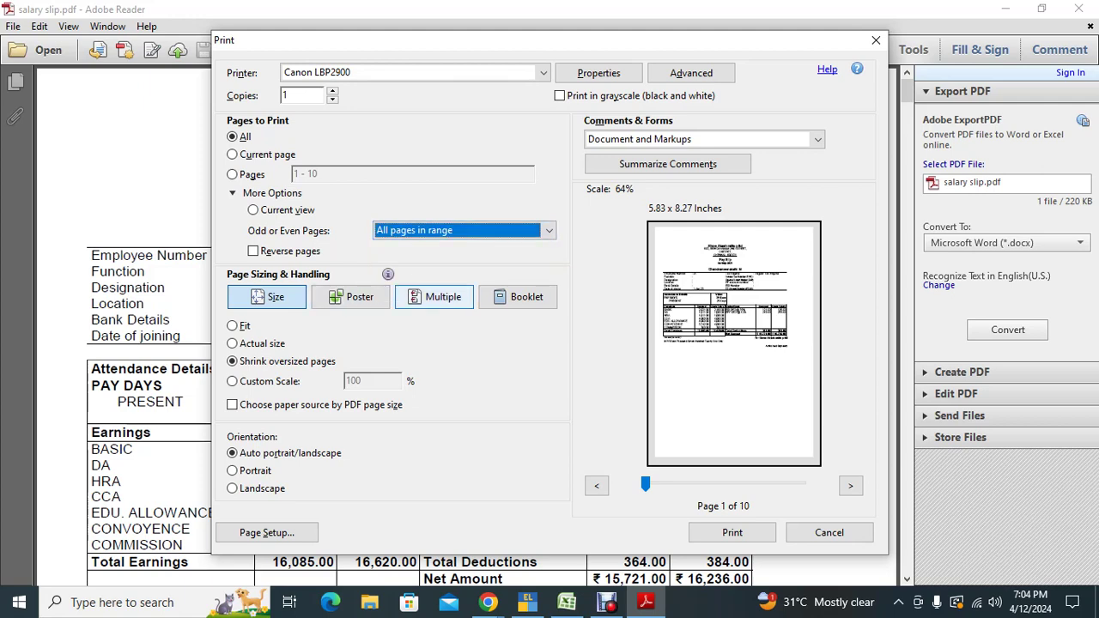
pyautogui.click(434, 296)
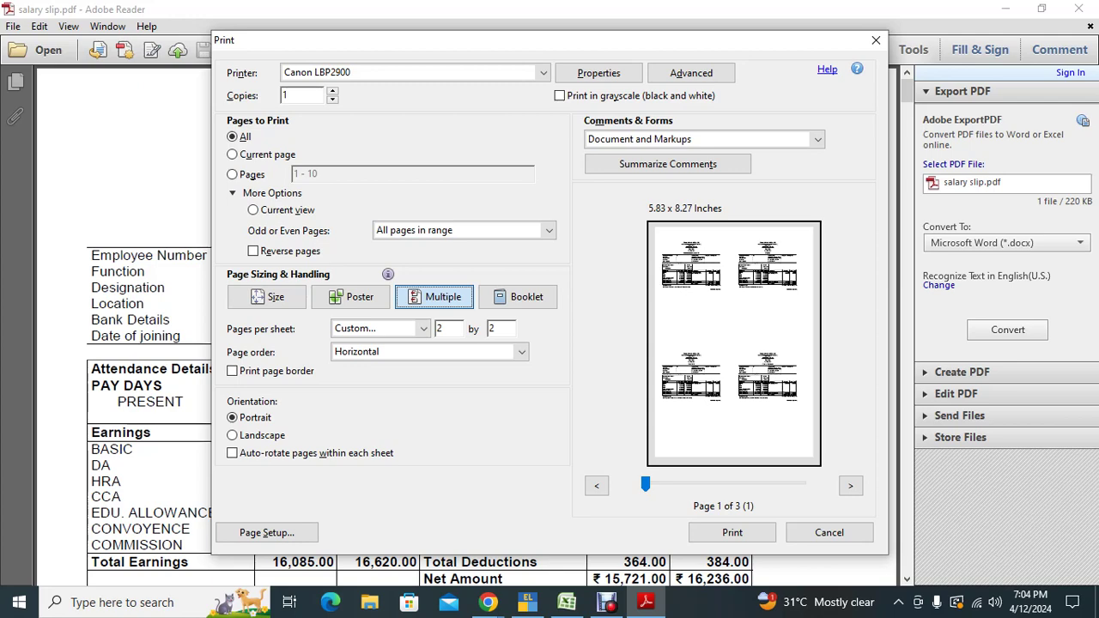
pyautogui.press('Tab')
pyautogui.write('1')
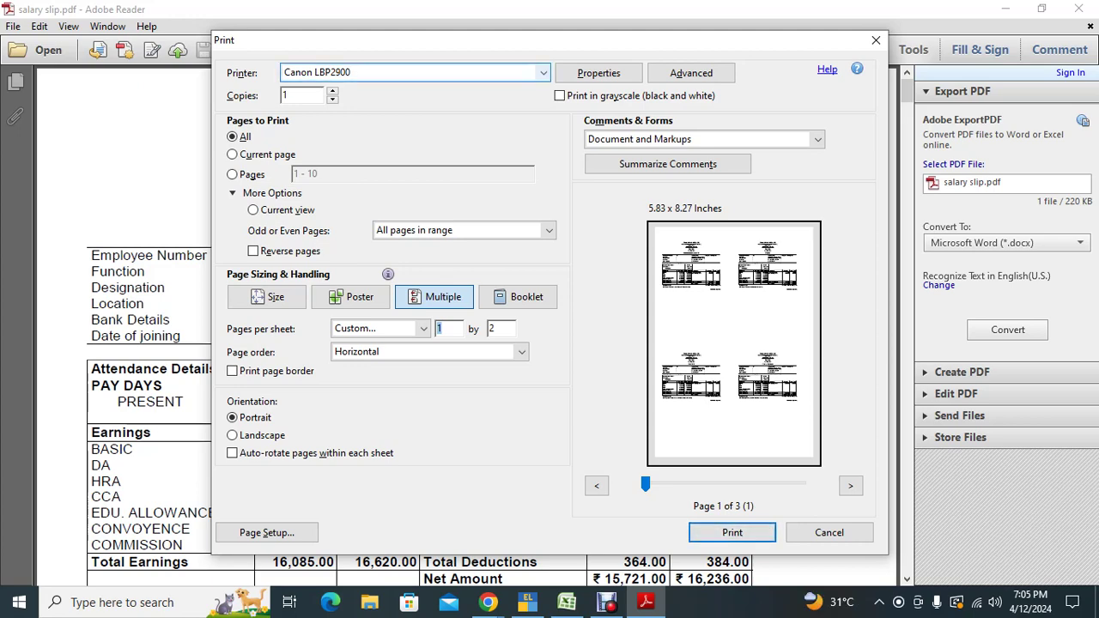
pyautogui.hotkey('alt', 'Down')
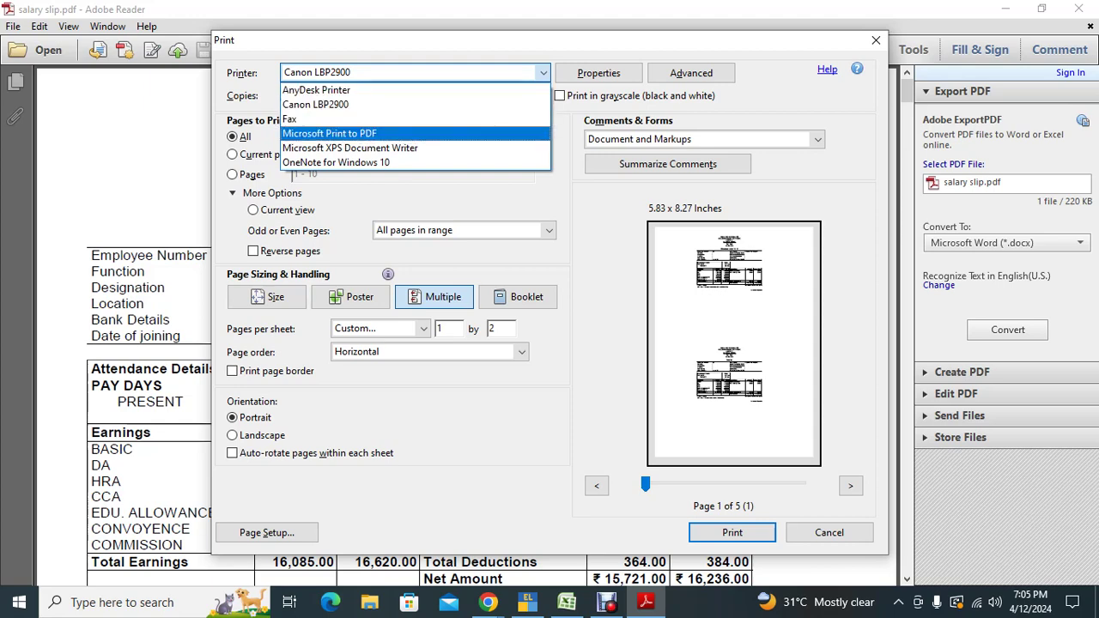
pyautogui.press('Return')
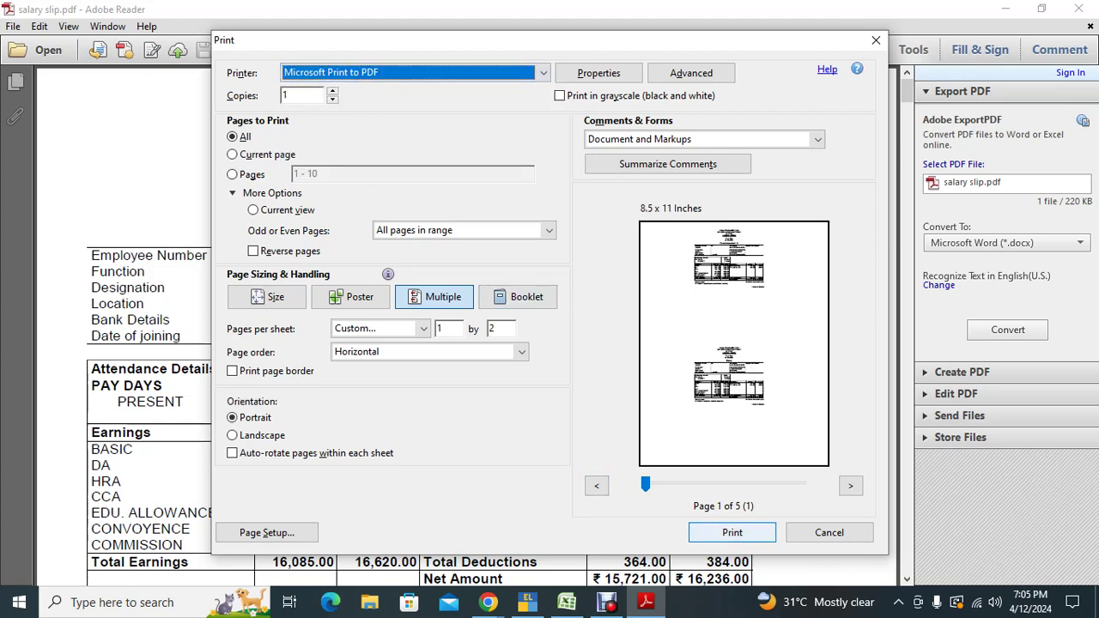
pyautogui.press('Return')
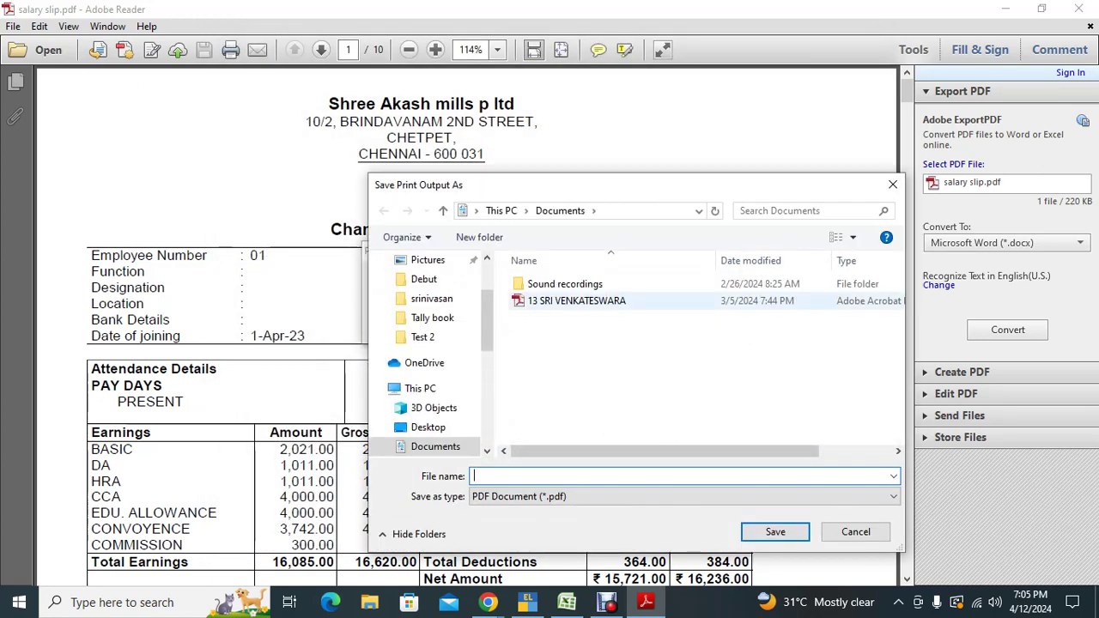
# Step: Save the PDF print output to the Desktop as 'salary slip 2'
pyautogui.click(432, 298)
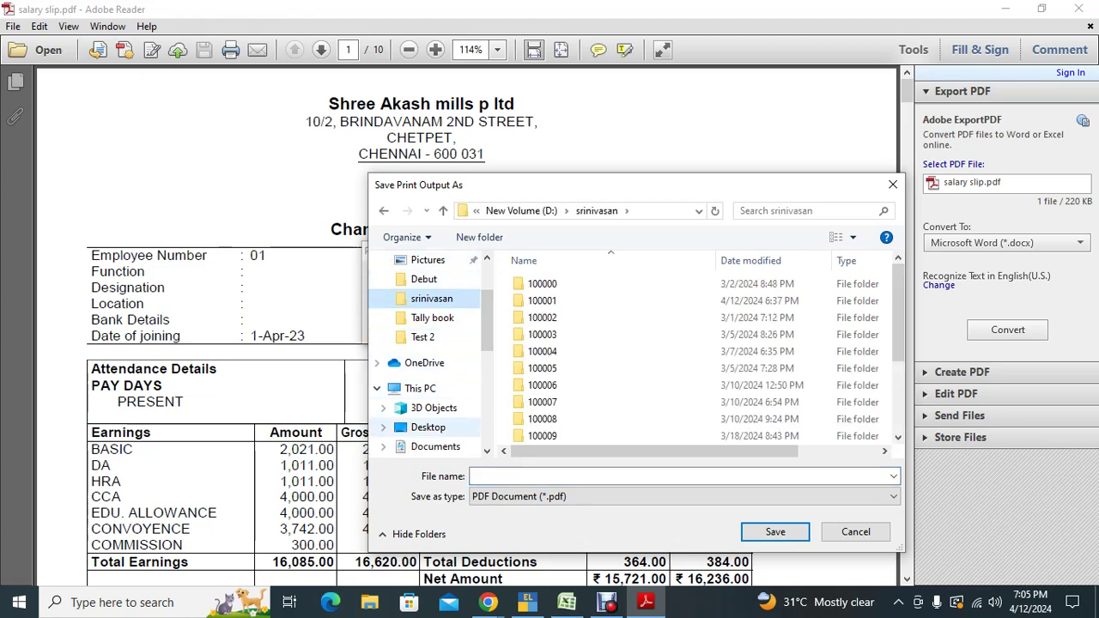
pyautogui.click(428, 426)
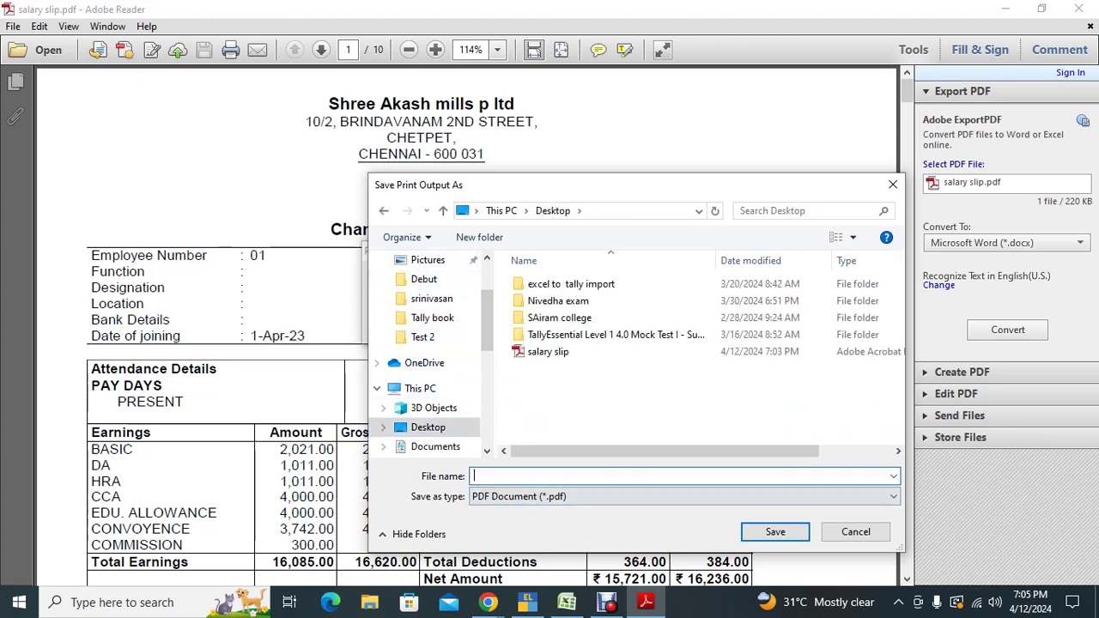
pyautogui.write('salary')
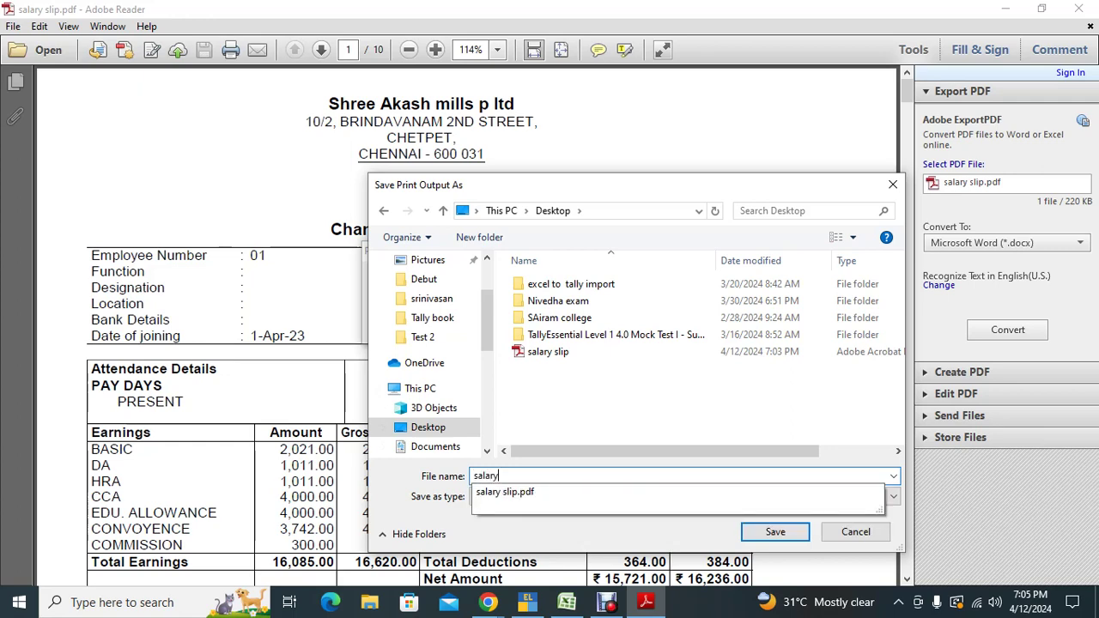
pyautogui.write(' slip 2')
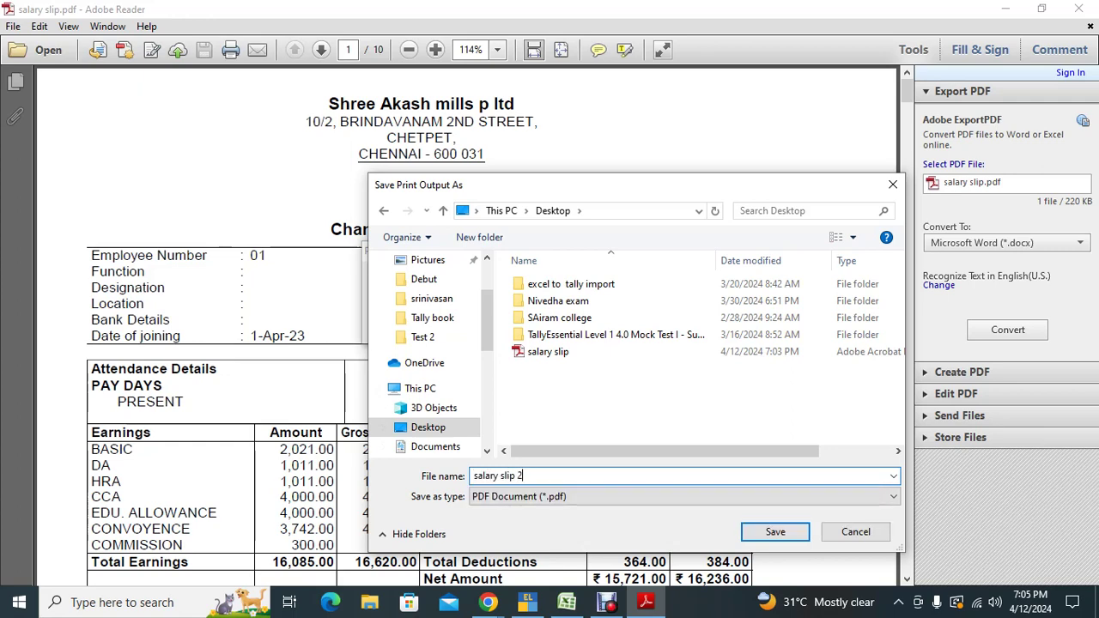
pyautogui.press('Return')
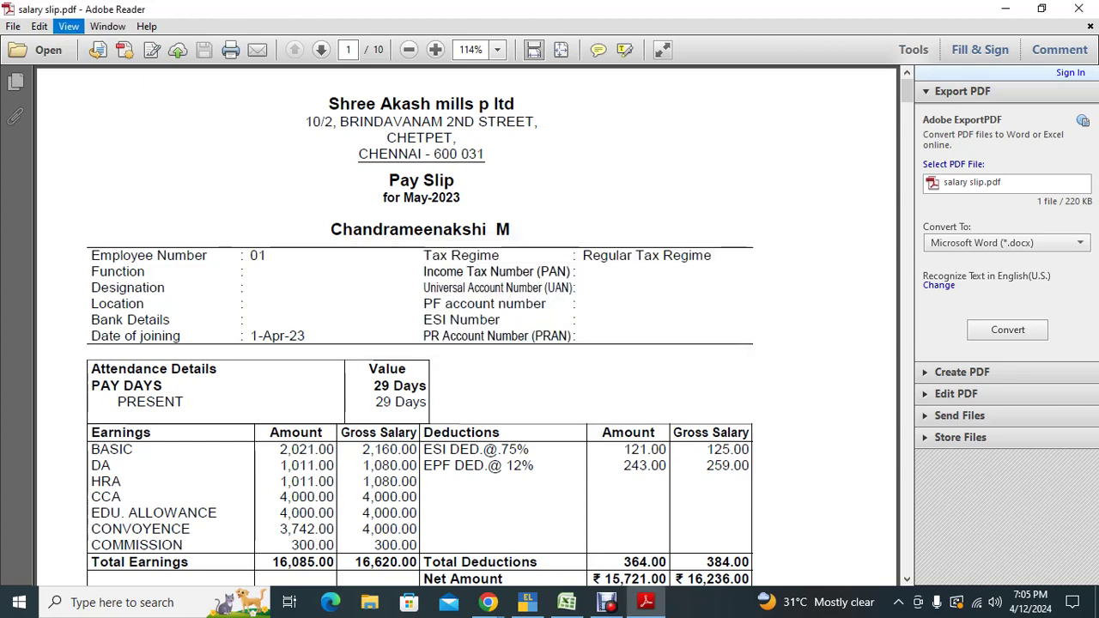
# Step: Close the original salary slip.pdf and open salary slip 2.pdf from the Desktop
pyautogui.scroll(-6, 466, 327)
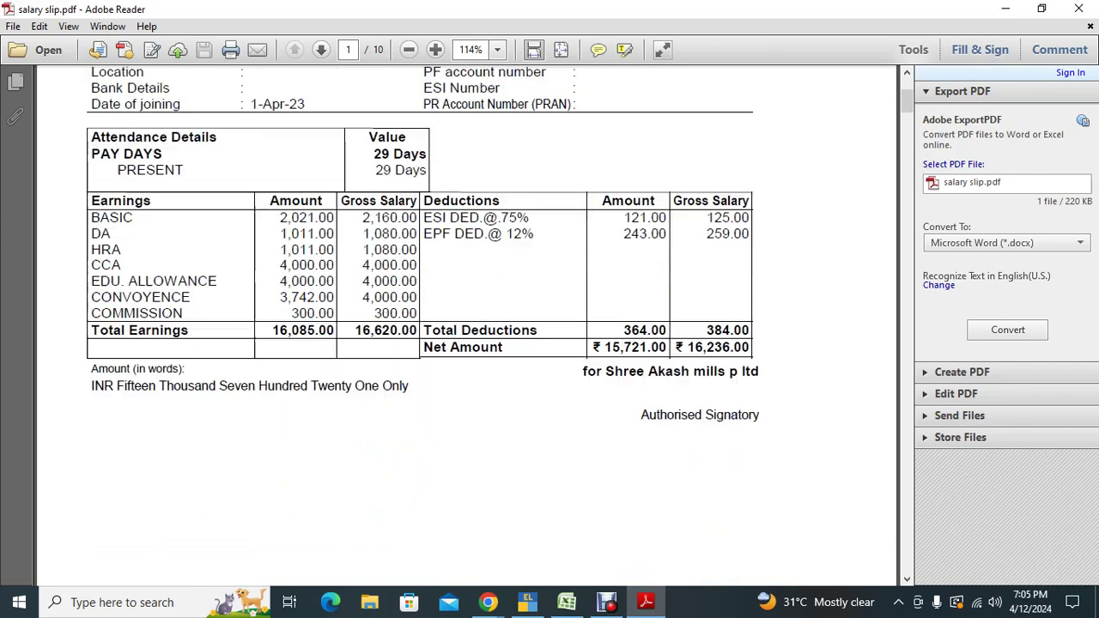
pyautogui.click(1079, 8)
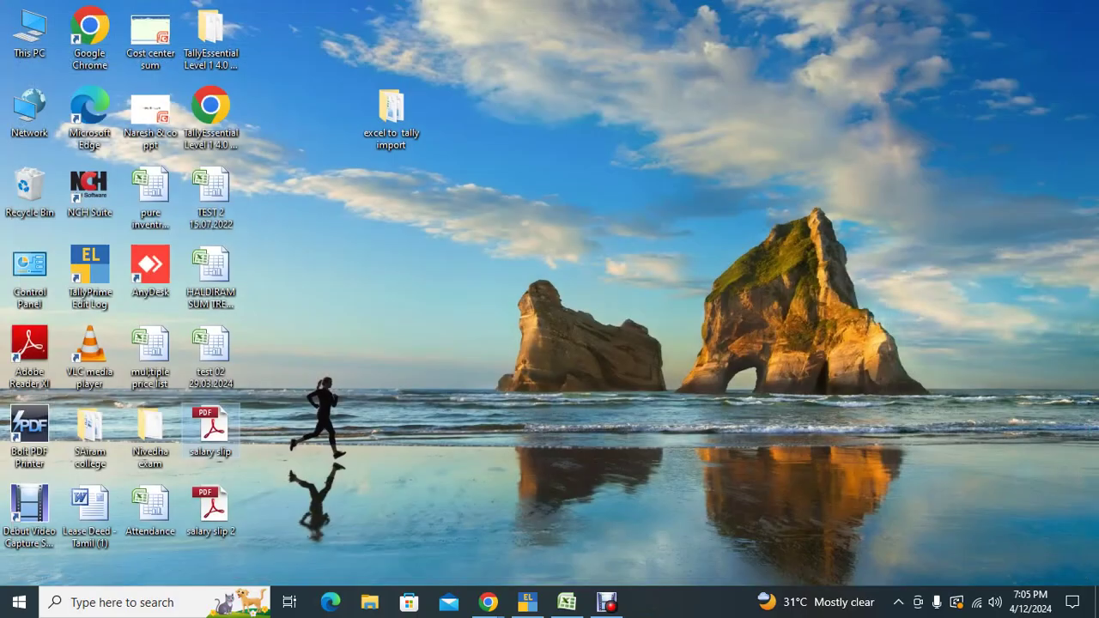
pyautogui.doubleClick(211, 509)
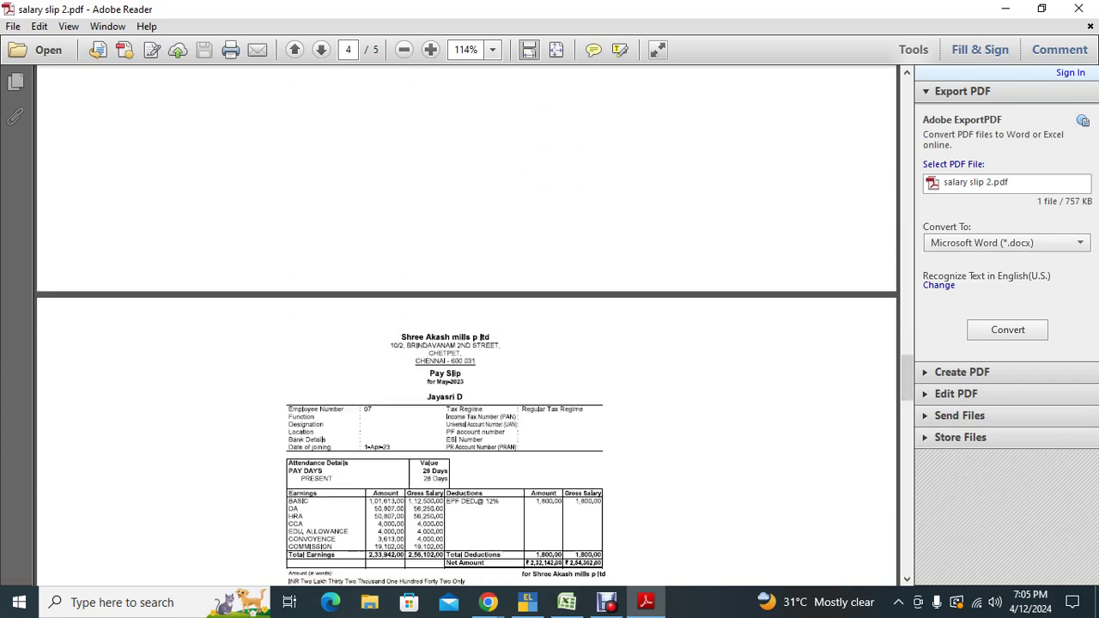
# Step: Scroll through the two-per-page payslips in salary slip 2, then close Adobe Reader
pyautogui.scroll(-10, 466, 326)
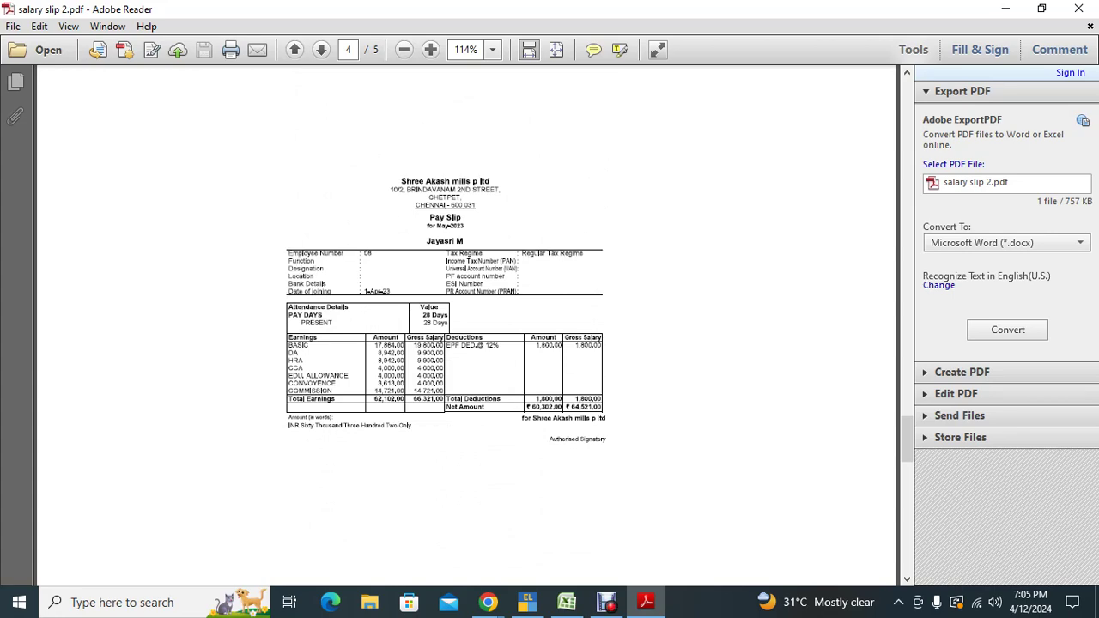
pyautogui.scroll(-10, 467, 326)
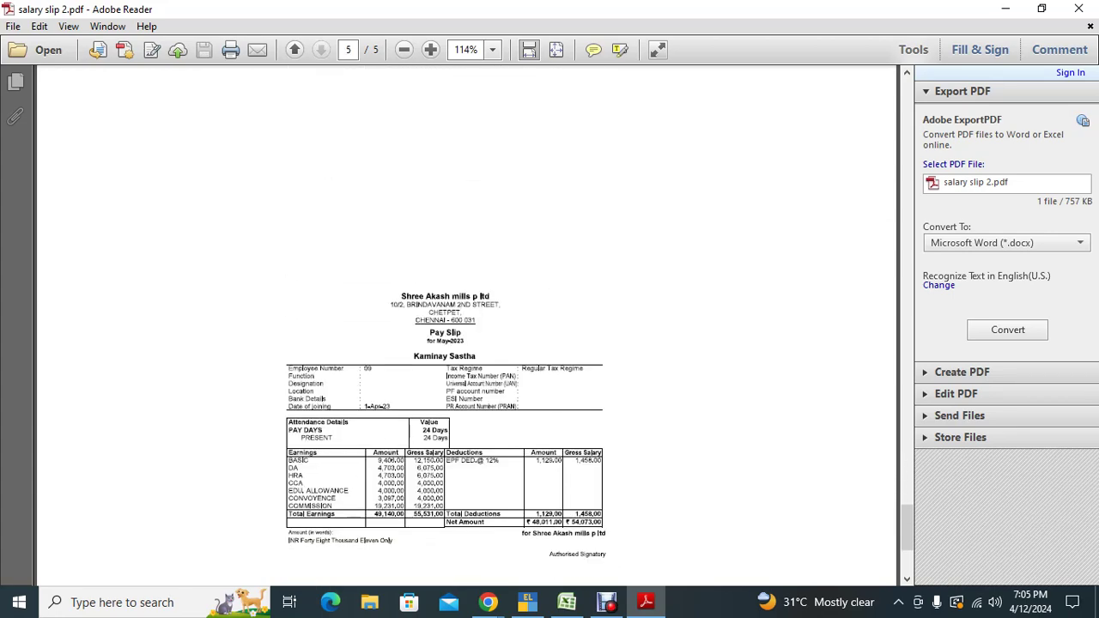
pyautogui.scroll(15, 466, 327)
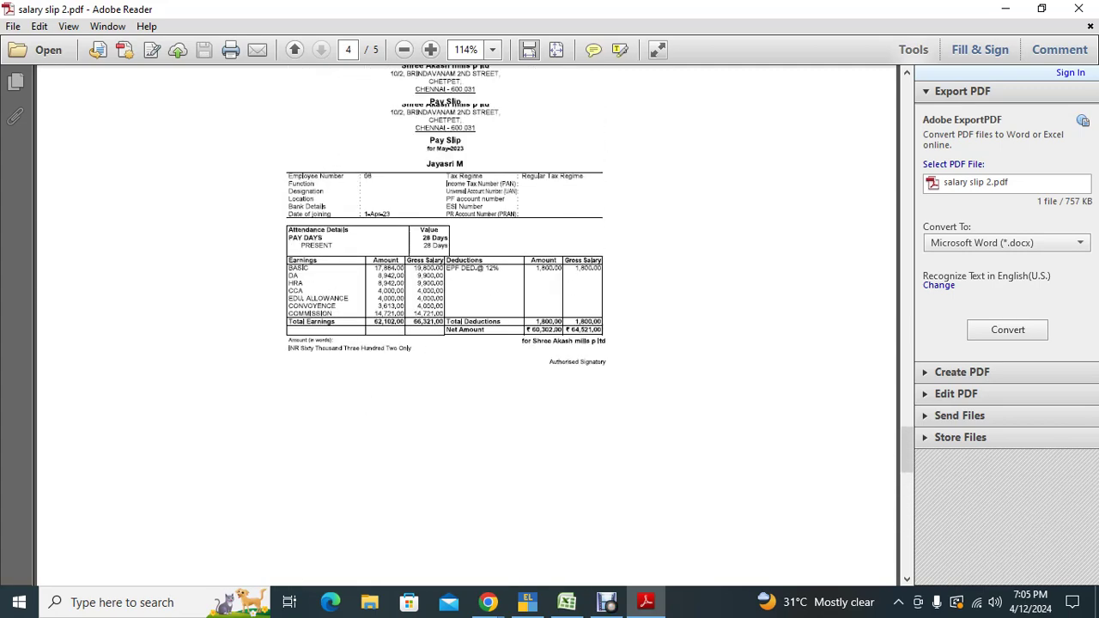
pyautogui.scroll(12, 466, 326)
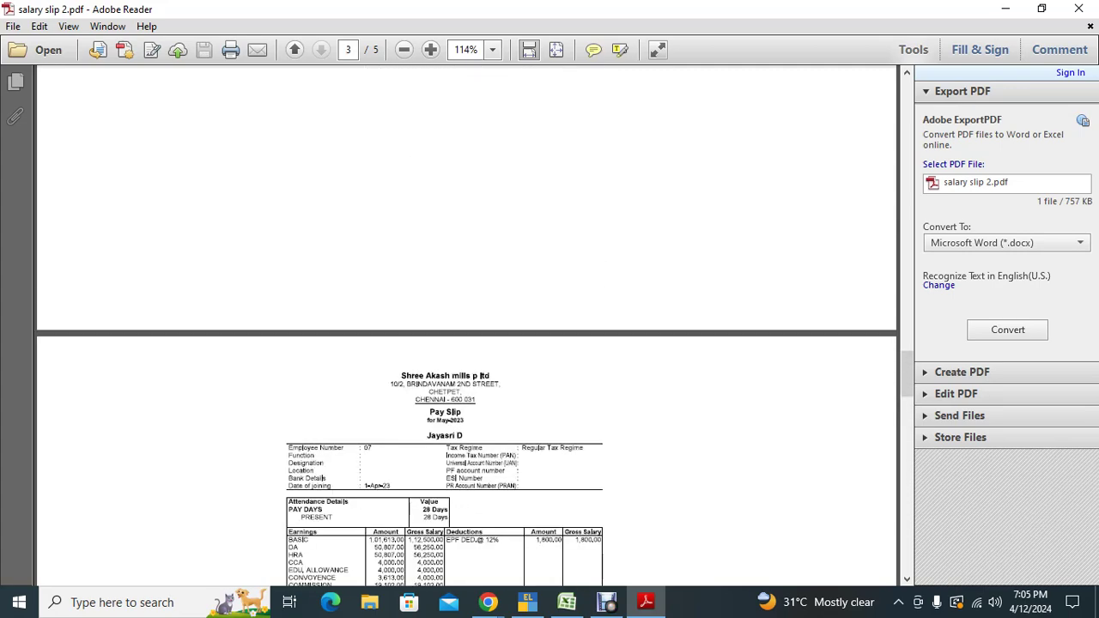
pyautogui.click(1078, 8)
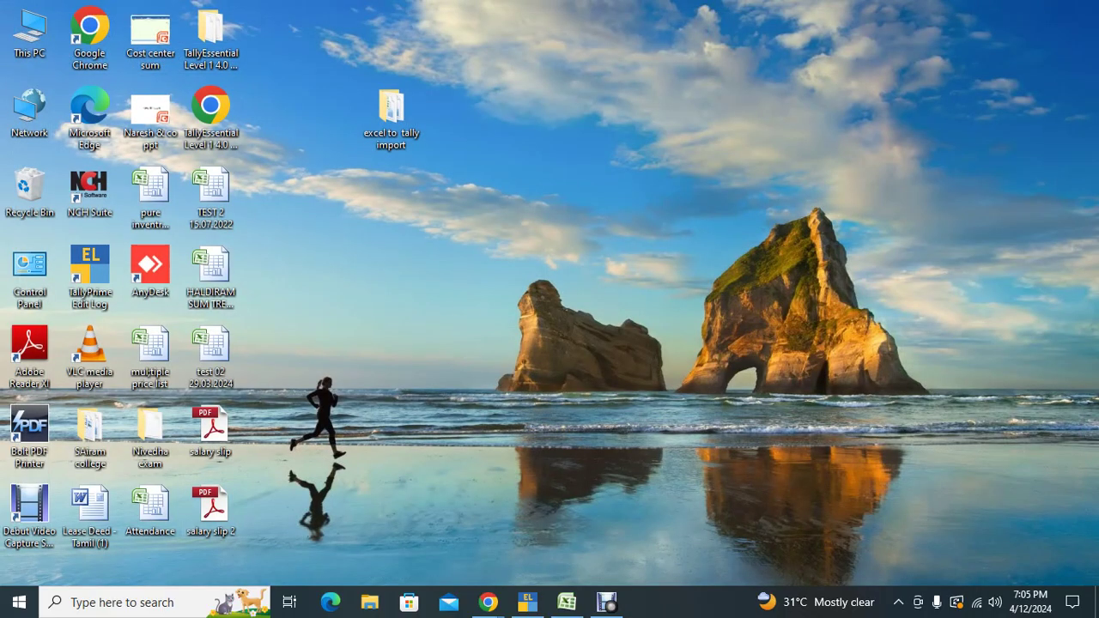
# Step: Bring the Chrome Meet window to the front and scroll the People panel down and up
pyautogui.moveTo(488, 602)
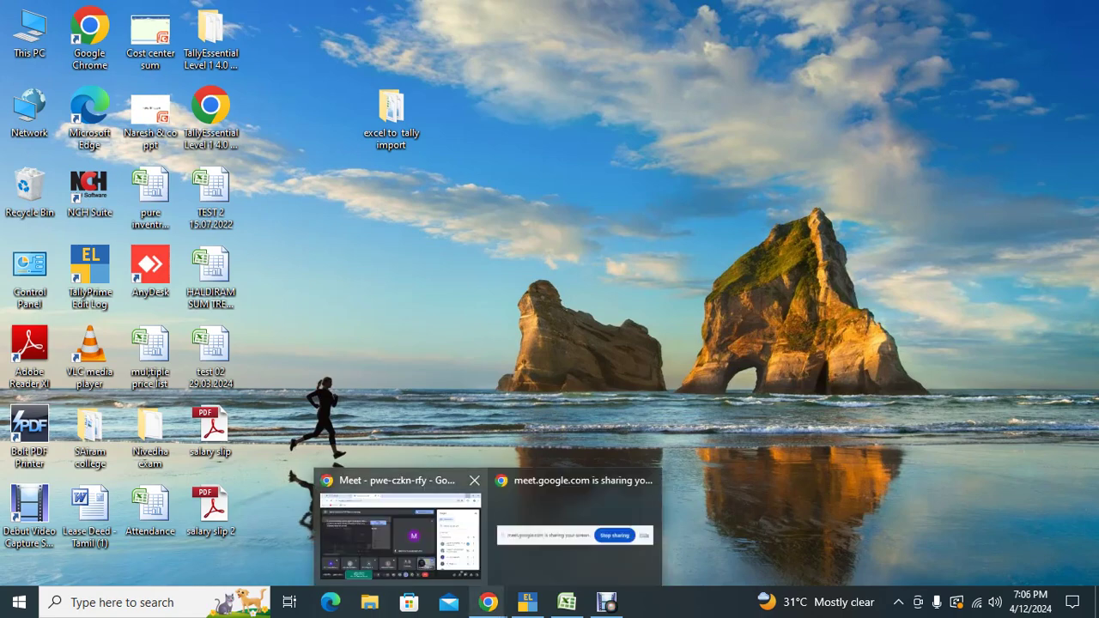
pyautogui.click(400, 532)
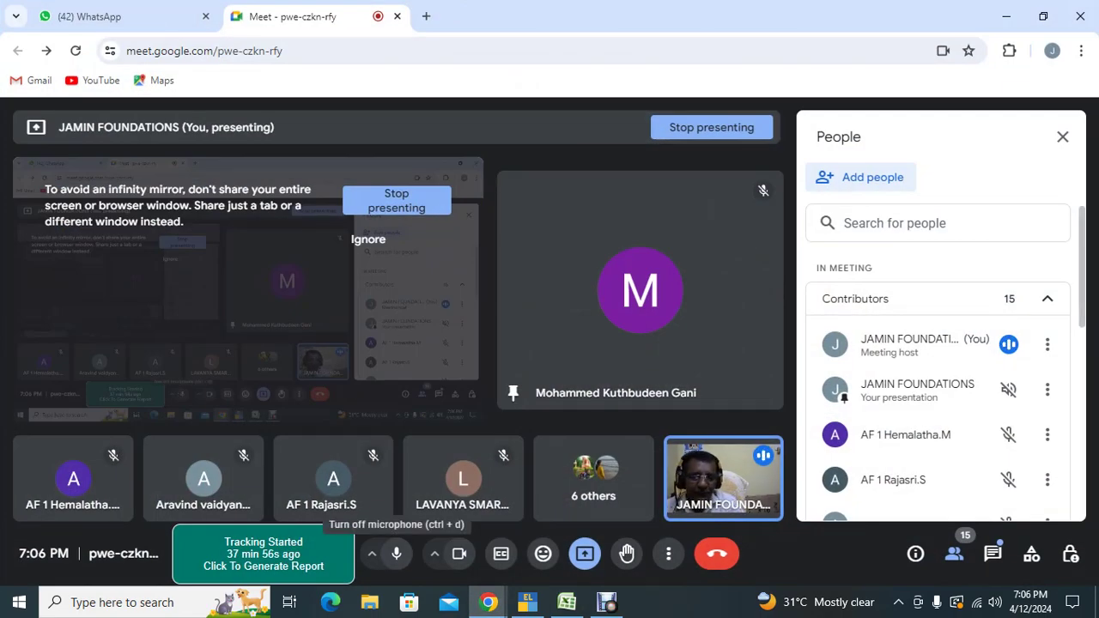
pyautogui.scroll(-5, 936, 361)
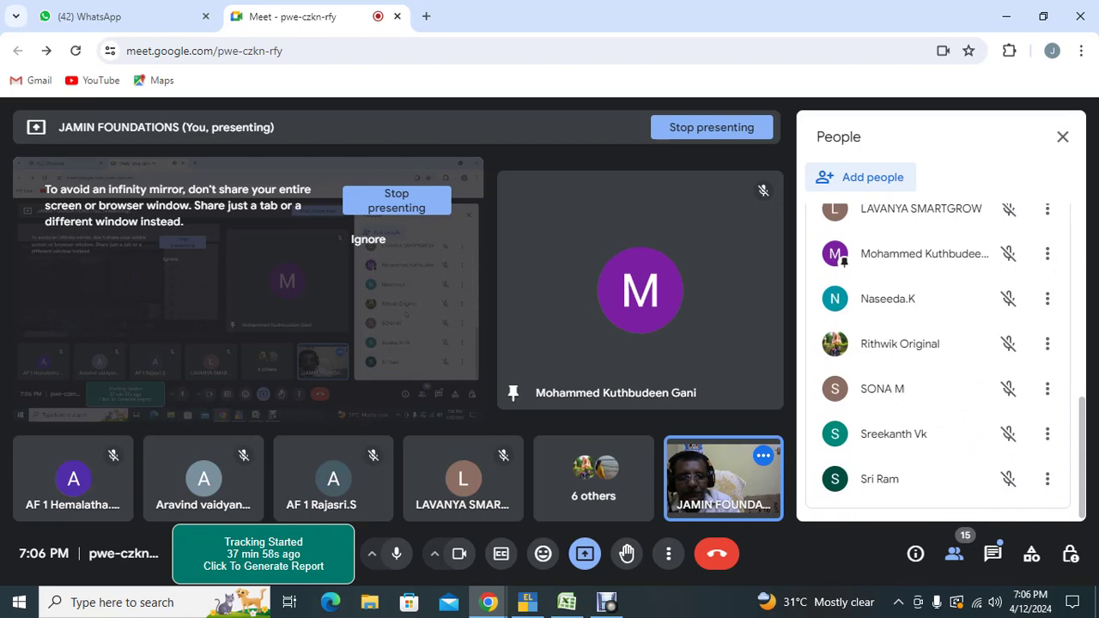
pyautogui.scroll(5, 937, 360)
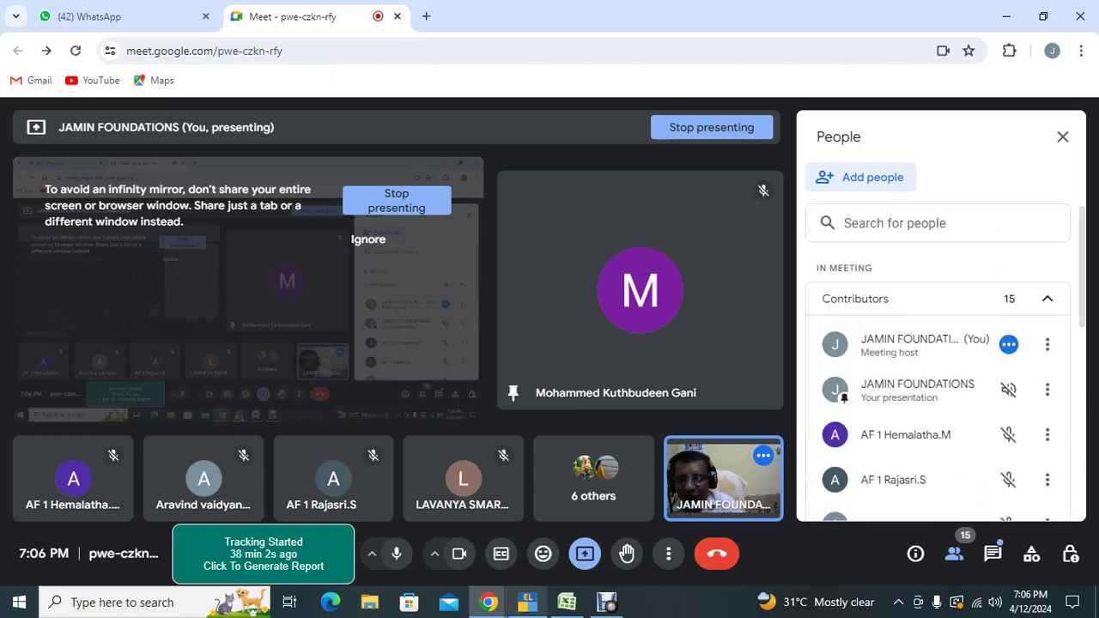
# Step: Switch to TallyPrime and close the Multi Pay Slip report, returning to the Gateway of Tally
pyautogui.click(527, 602)
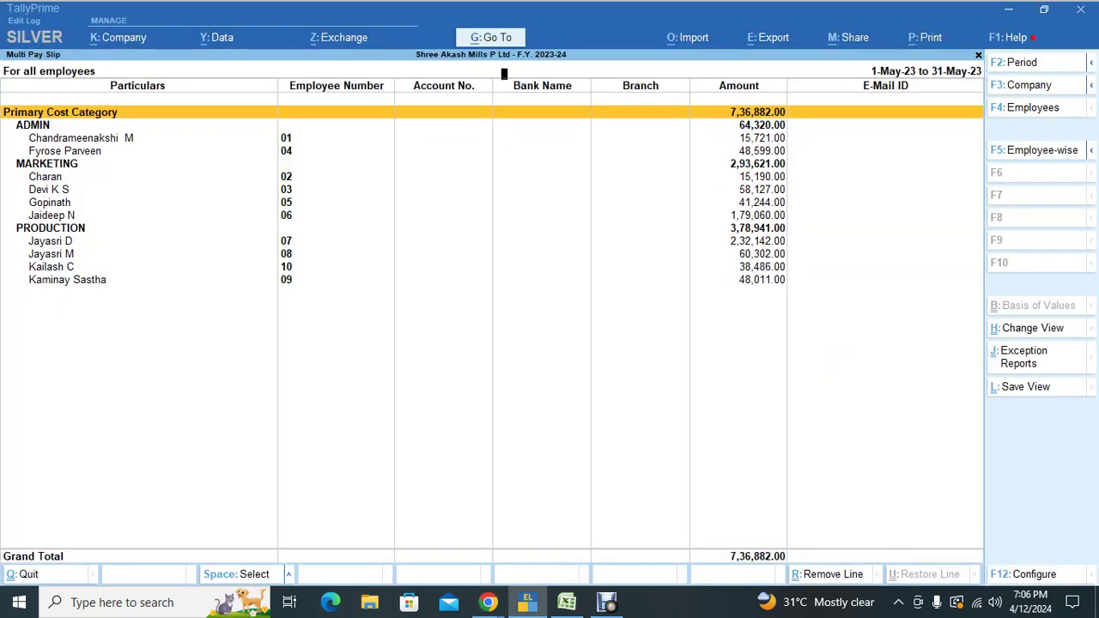
pyautogui.press('Escape')
pyautogui.press('Escape')
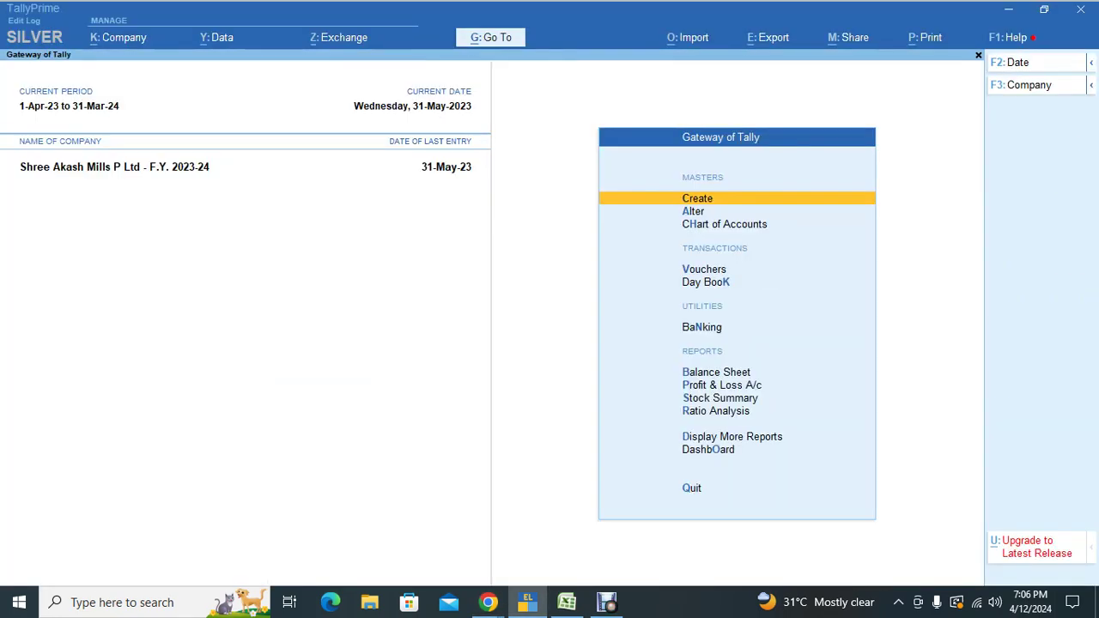
pyautogui.press('k')
pyautogui.press('Escape')
# Step: Display the May 2023 Pay Sheet for all employees and browse its pay head columns
pyautogui.press('d')
pyautogui.press('y')
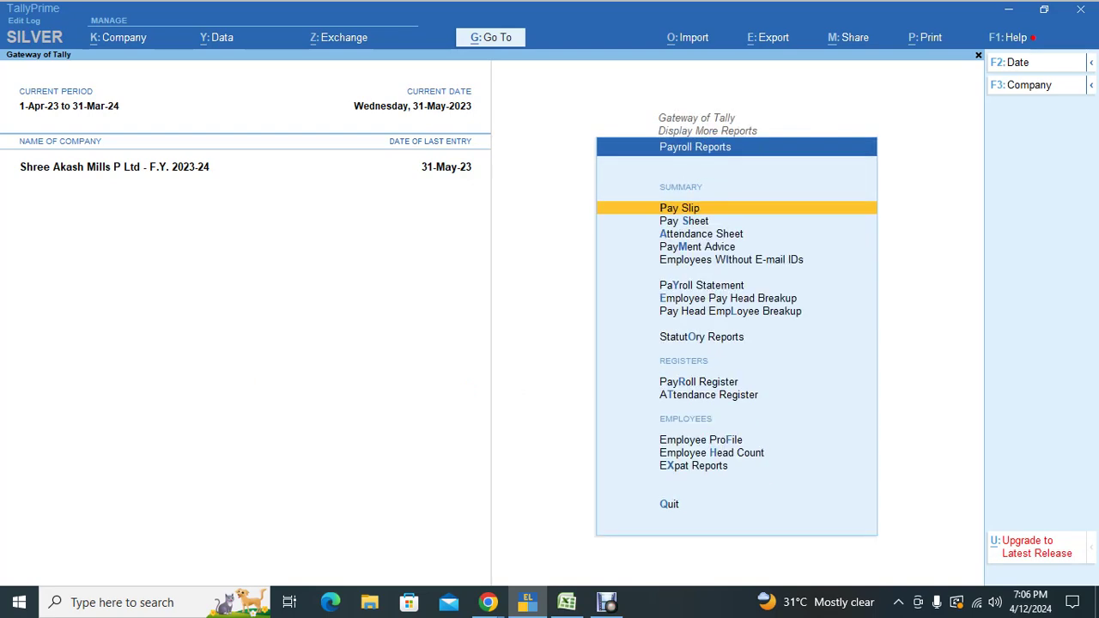
pyautogui.press('s')
pyautogui.press('Return')
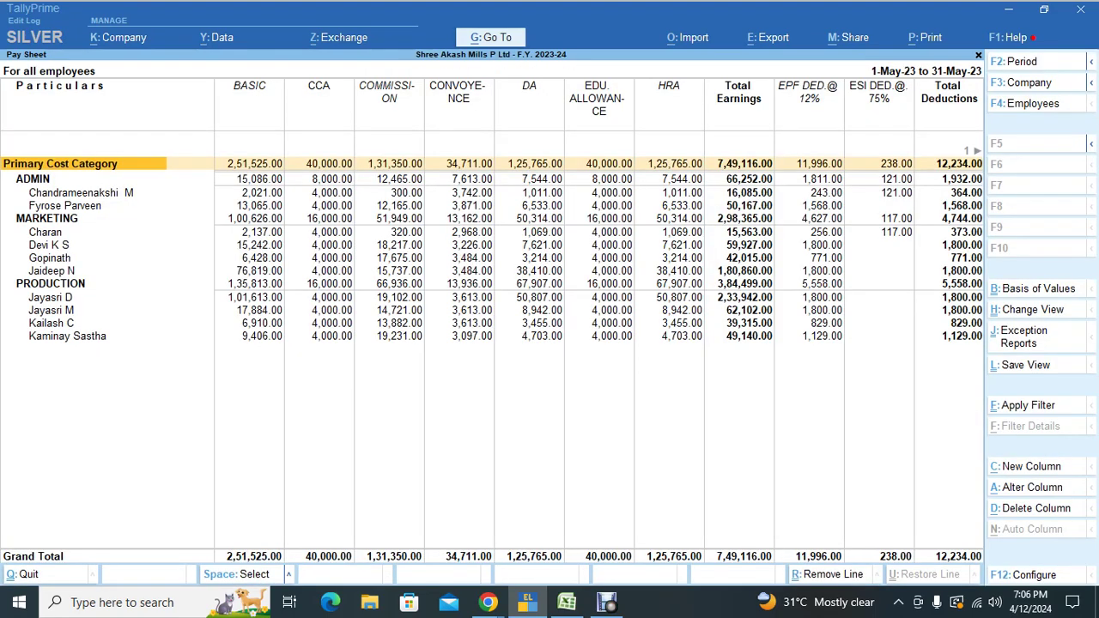
pyautogui.press('Right')
pyautogui.press('Right')
pyautogui.press('Right')
pyautogui.press('Right')
pyautogui.press('Right')
pyautogui.press('Right')
pyautogui.press('Right')
pyautogui.press('Right')
pyautogui.press('Right')
pyautogui.press('Right')
pyautogui.press('Right')
pyautogui.press('Right')
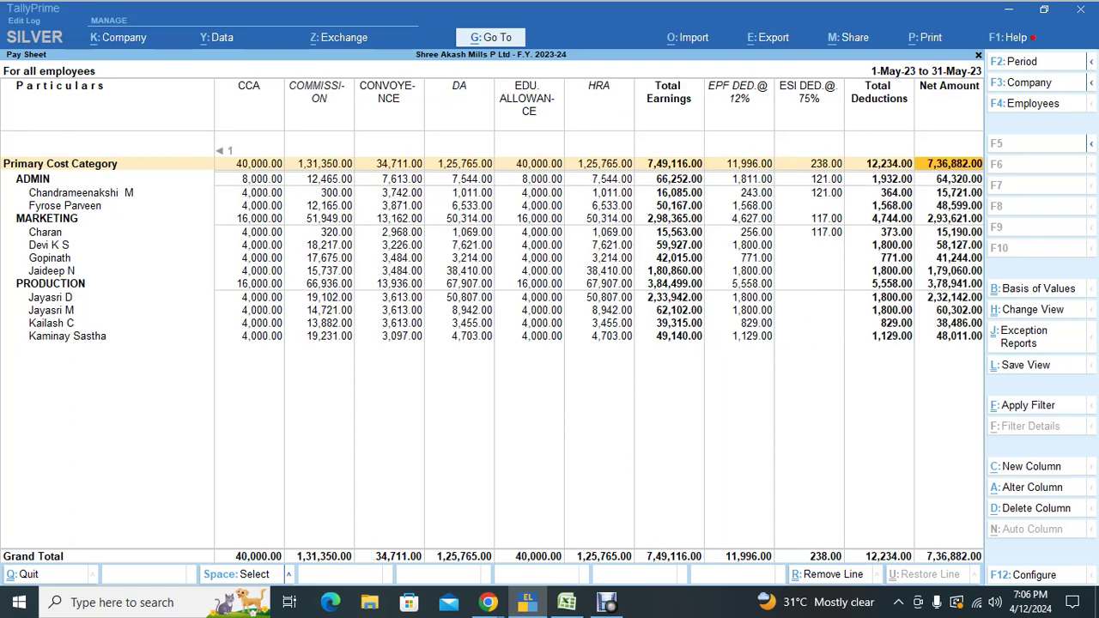
pyautogui.press('Left')
pyautogui.press('Left')
pyautogui.press('Left')
pyautogui.press('Left')
pyautogui.press('Left')
pyautogui.press('Left')
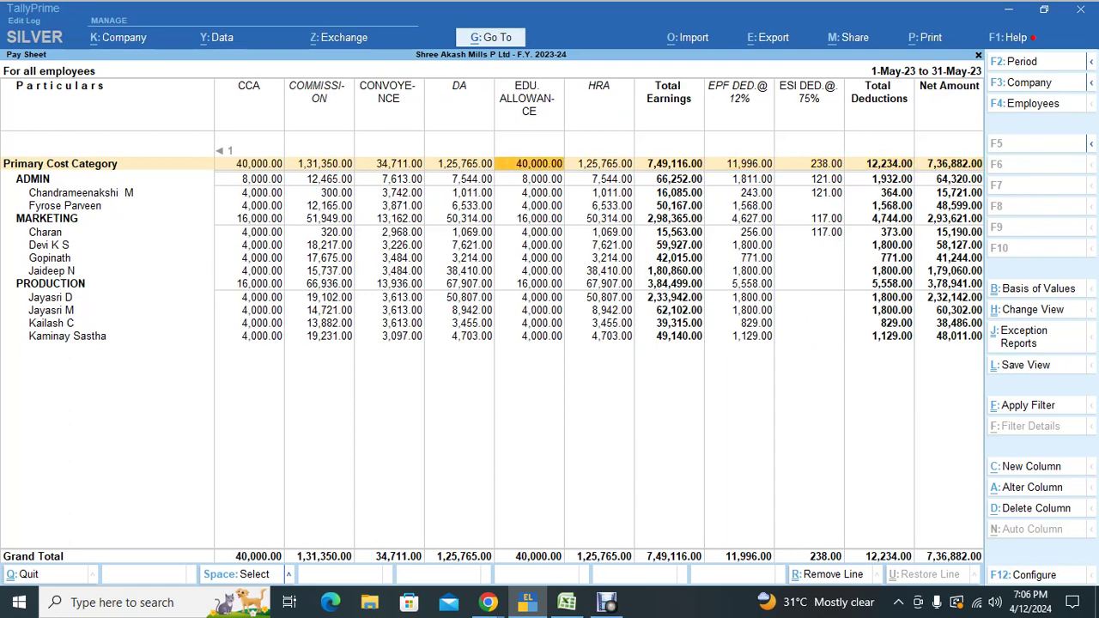
pyautogui.hotkey('alt', 'e')
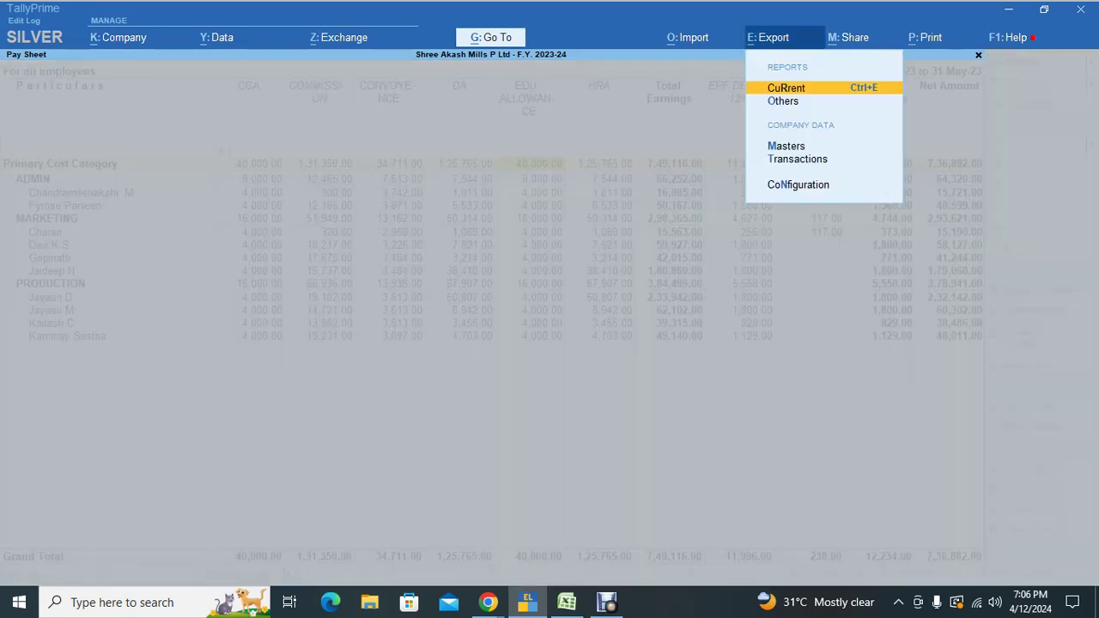
# Step: Change the Pay Sheet export format from XML to Excel (Spreadsheet), making it Pay Sheet.xlsx
pyautogui.press('Escape')
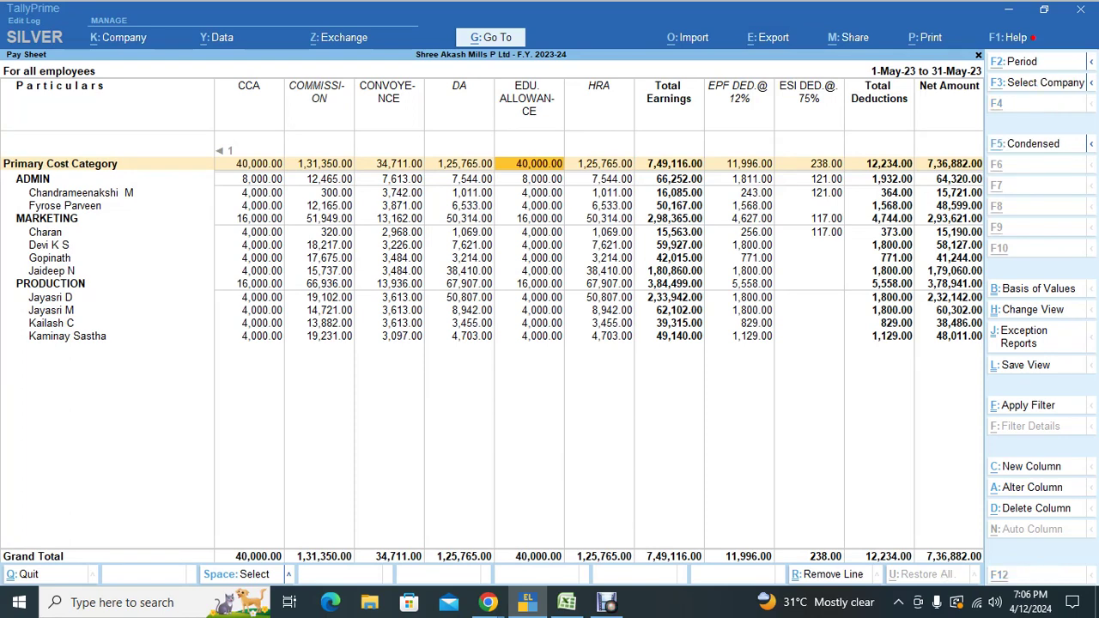
pyautogui.hotkey('alt', 'e')
pyautogui.press('Return')
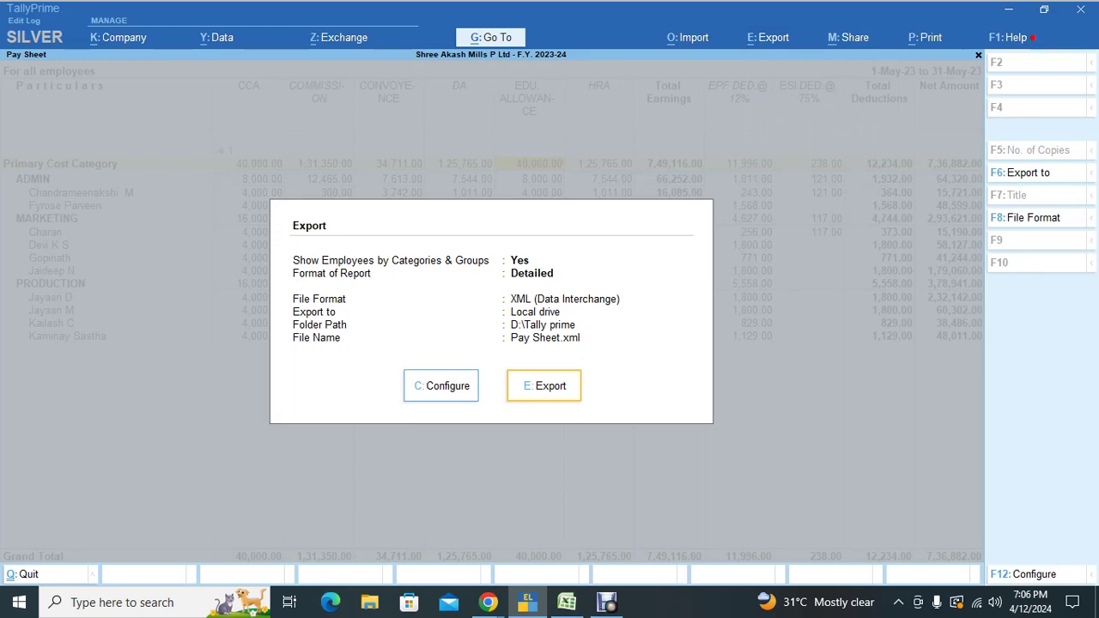
pyautogui.press('c')
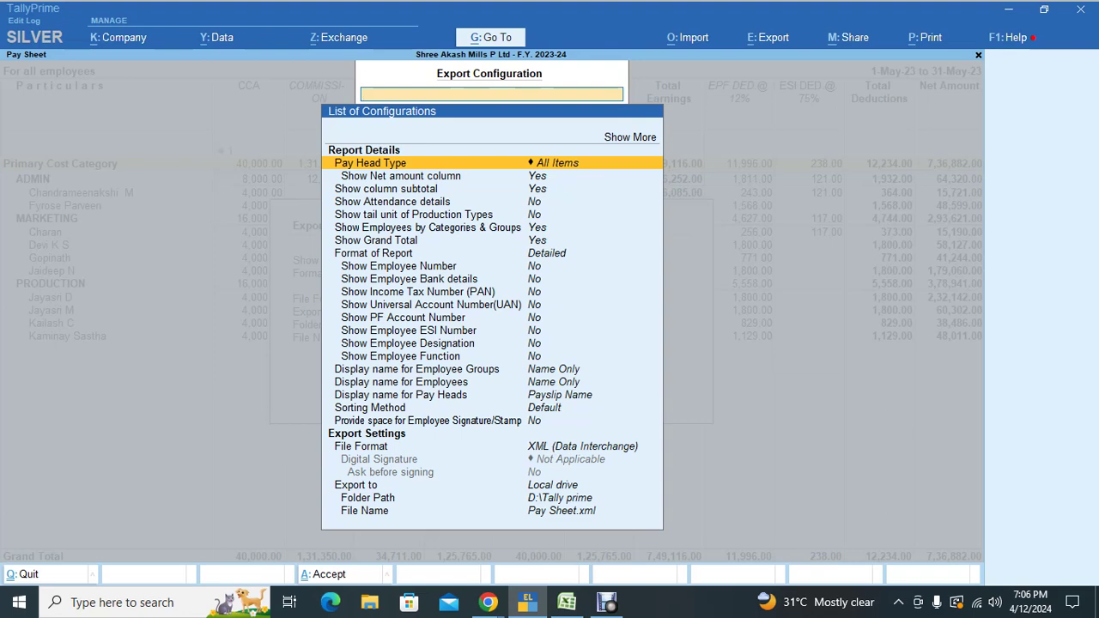
pyautogui.press('Down')
pyautogui.press('Down')
pyautogui.press('Down')
pyautogui.press('Down')
pyautogui.press('Down')
pyautogui.press('Down')
pyautogui.press('Down')
pyautogui.press('Down')
pyautogui.press('Down')
pyautogui.press('Down')
pyautogui.press('Down')
pyautogui.press('Down')
pyautogui.press('Down')
pyautogui.press('Down')
pyautogui.press('Down')
pyautogui.press('Down')
pyautogui.press('Down')
pyautogui.press('Down')
pyautogui.press('Down')
pyautogui.press('Down')
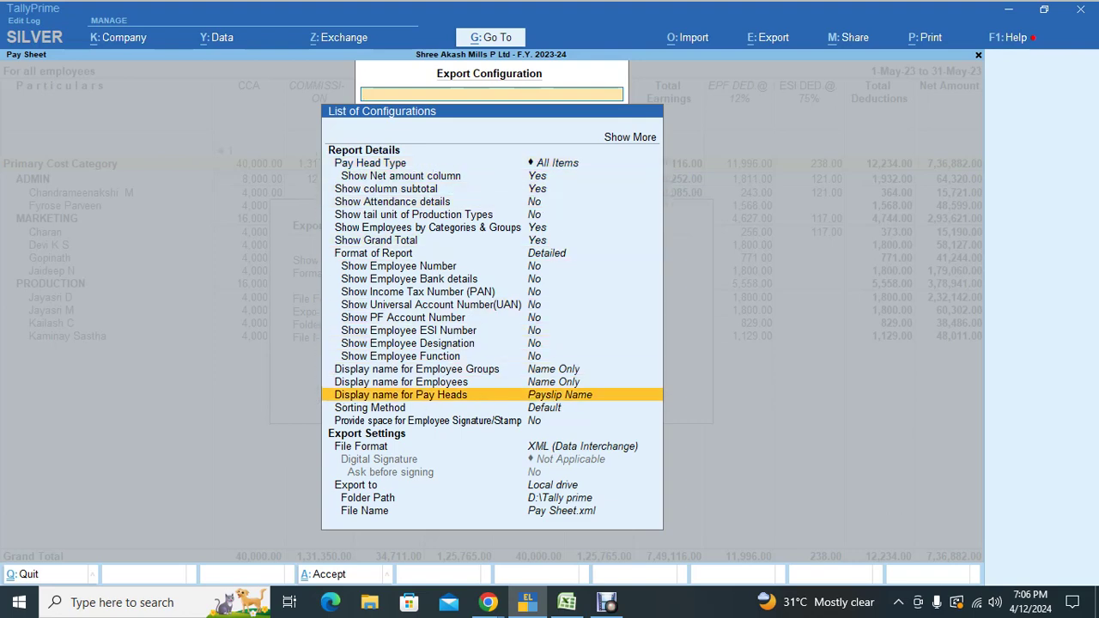
pyautogui.press('Down')
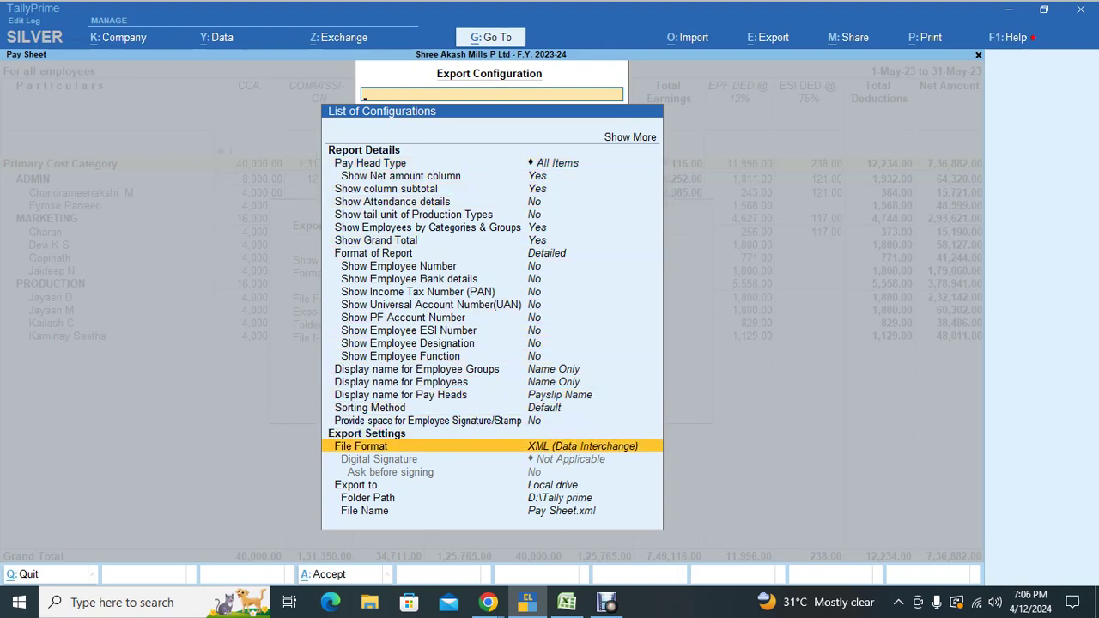
pyautogui.press('Return')
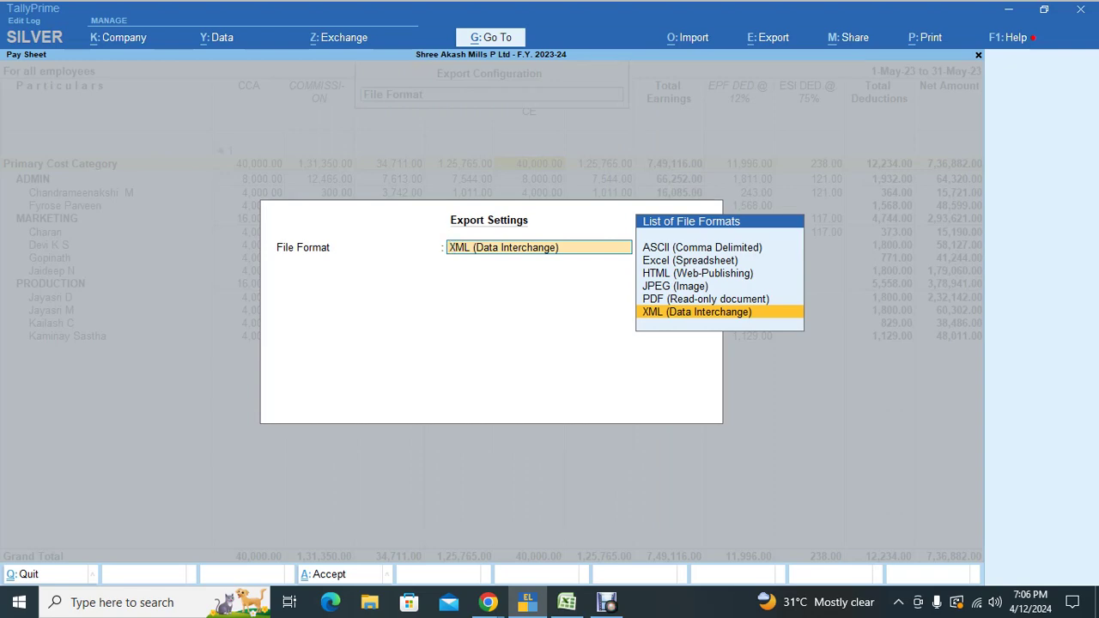
pyautogui.press('Up')
pyautogui.press('Up')
pyautogui.press('Up')
pyautogui.press('Up')
pyautogui.press('Return')
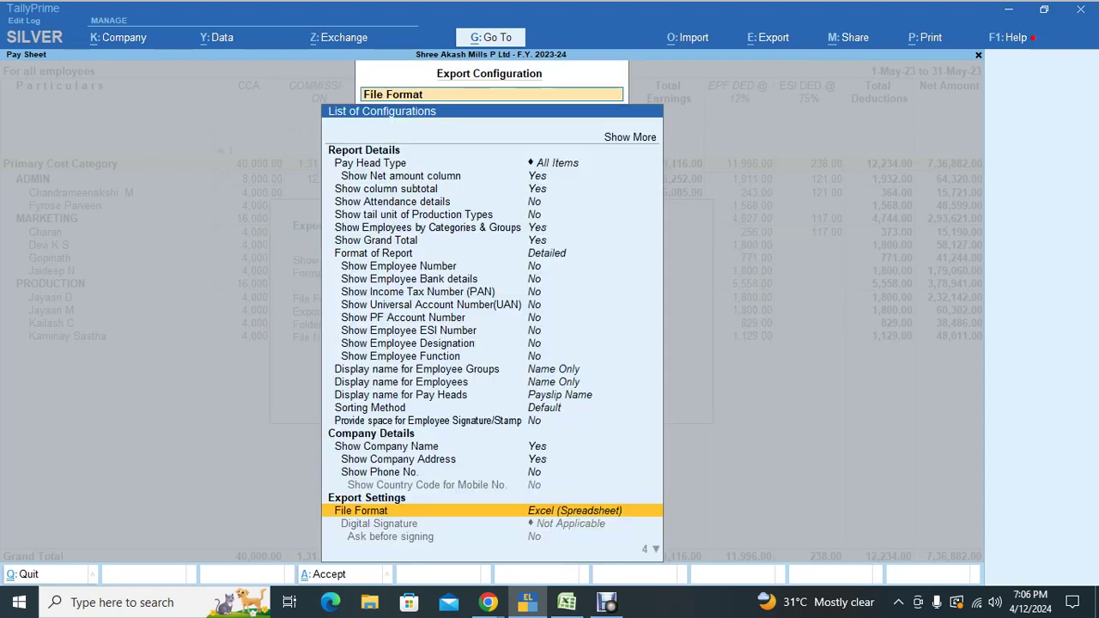
pyautogui.press('ctrl')
pyautogui.hotkey('ctrl', 'a')
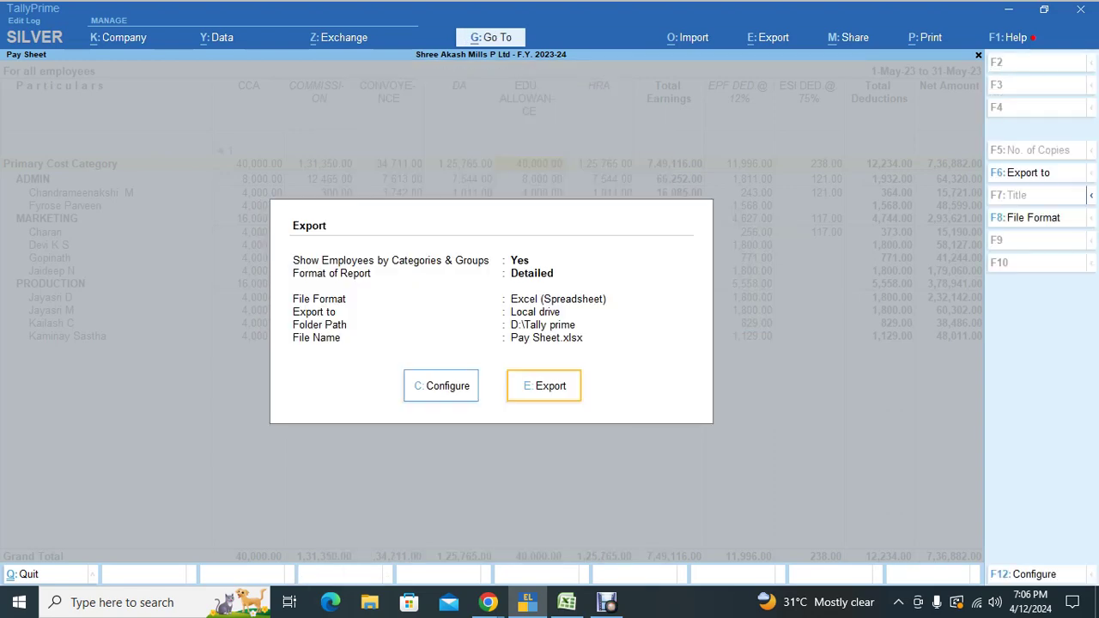
pyautogui.press('Return')
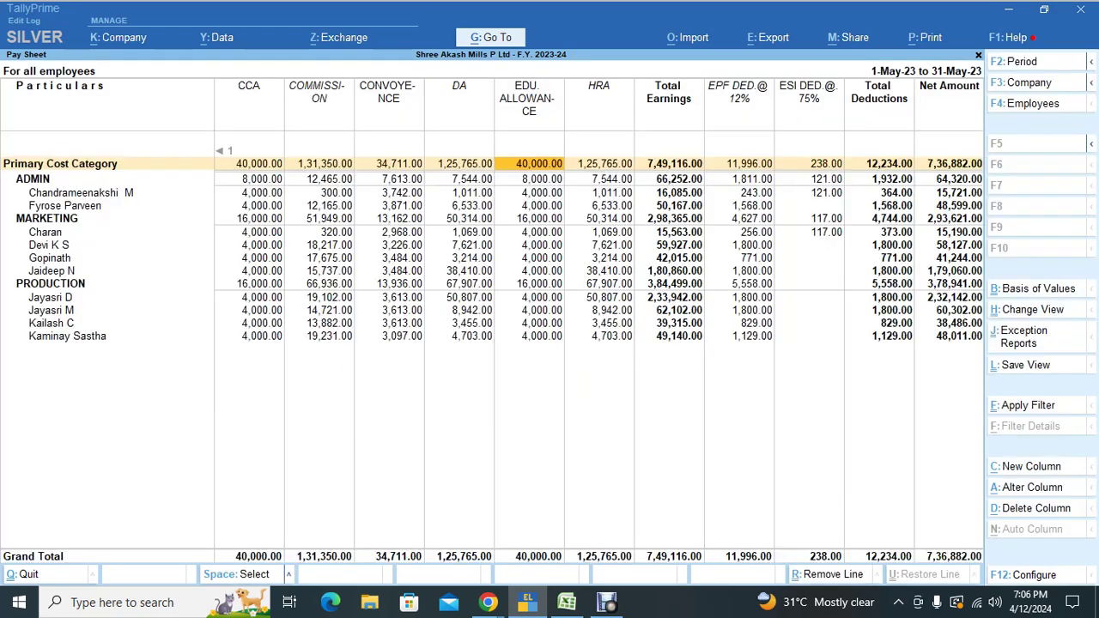
# Step: Leave the Pay Sheet report and return to the Gateway of Tally
pyautogui.press('Escape')
pyautogui.press('Escape')
pyautogui.press('Escape')
pyautogui.press('Escape')
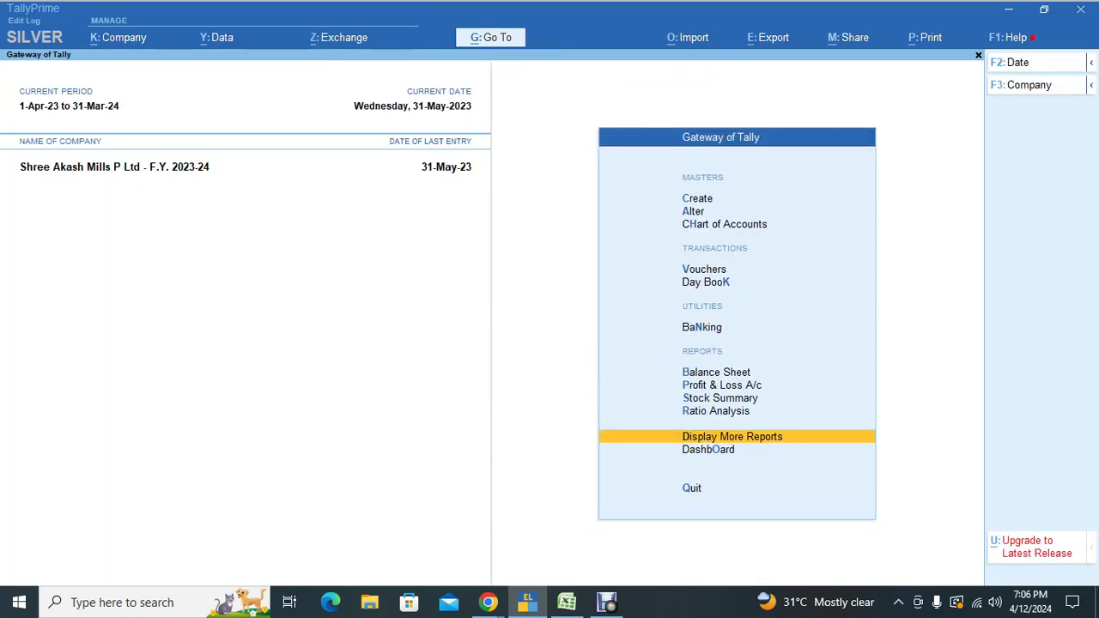
pyautogui.press('Escape')
pyautogui.press('Escape')
# Step: Reopen the Pay Sheet from Payroll Reports for all employees
pyautogui.press('d')
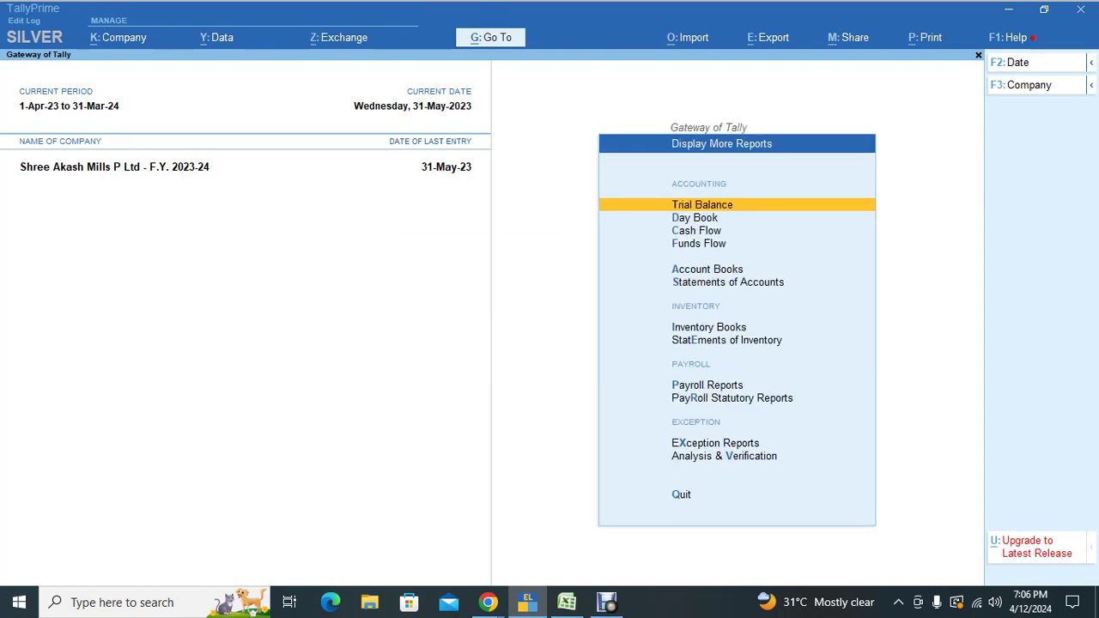
pyautogui.press('p')
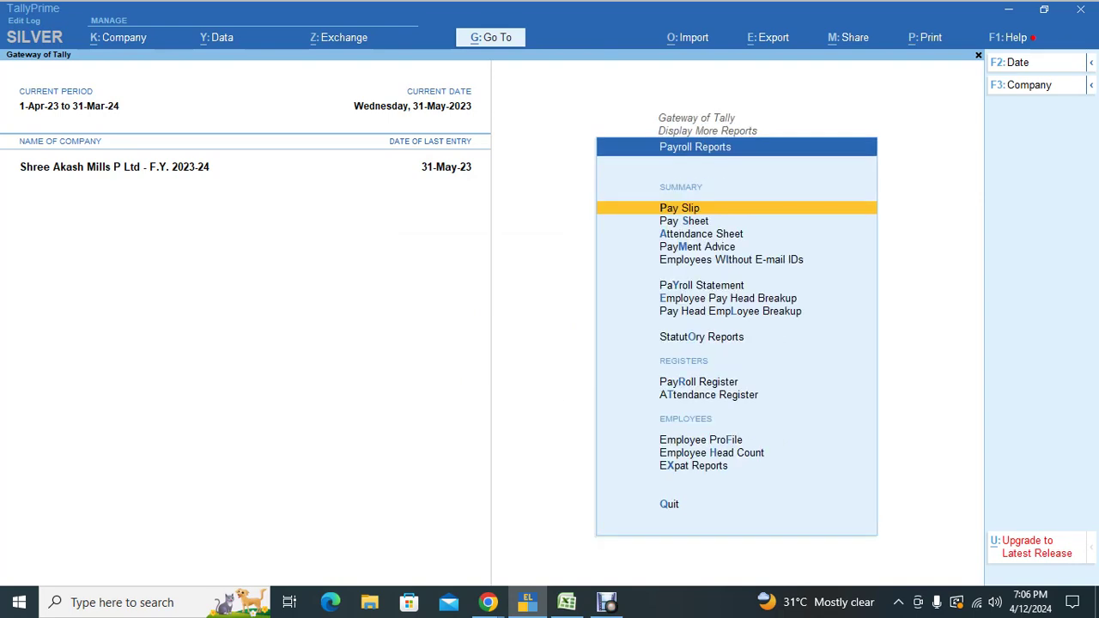
pyautogui.press('s')
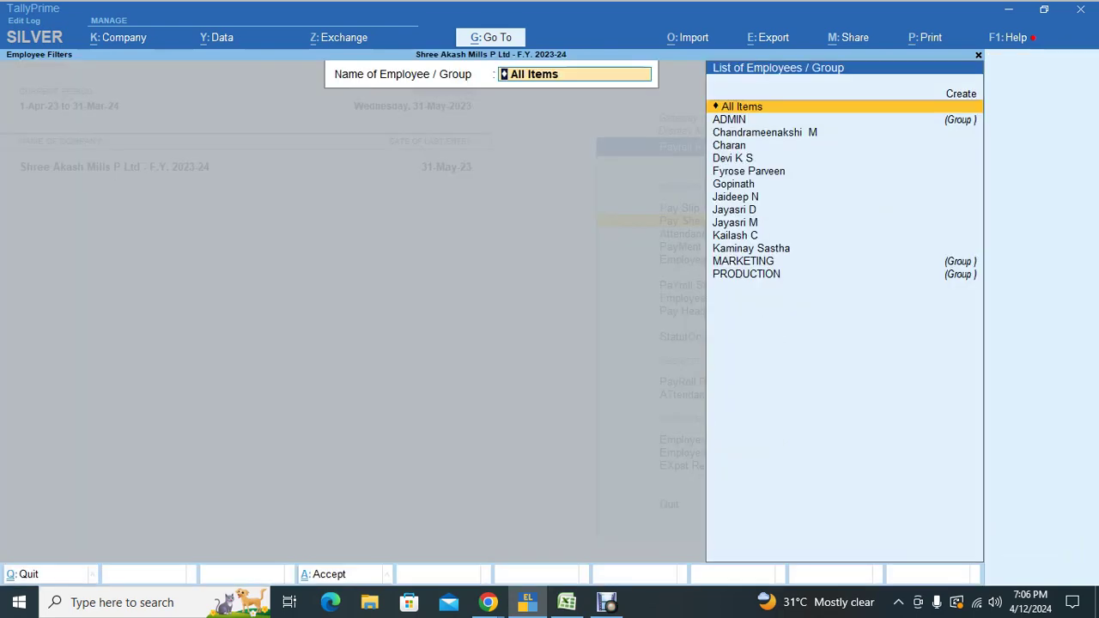
pyautogui.press('Return')
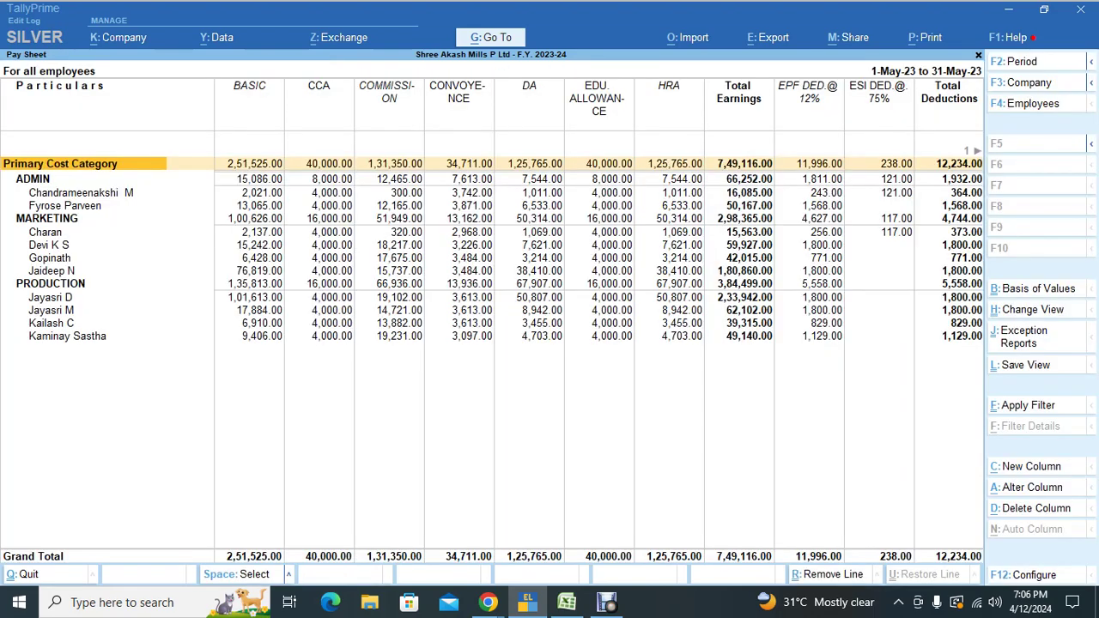
# Step: Export the current Pay Sheet, confirming Excel (Spreadsheet) as the file format
pyautogui.hotkey('alt', 'e')
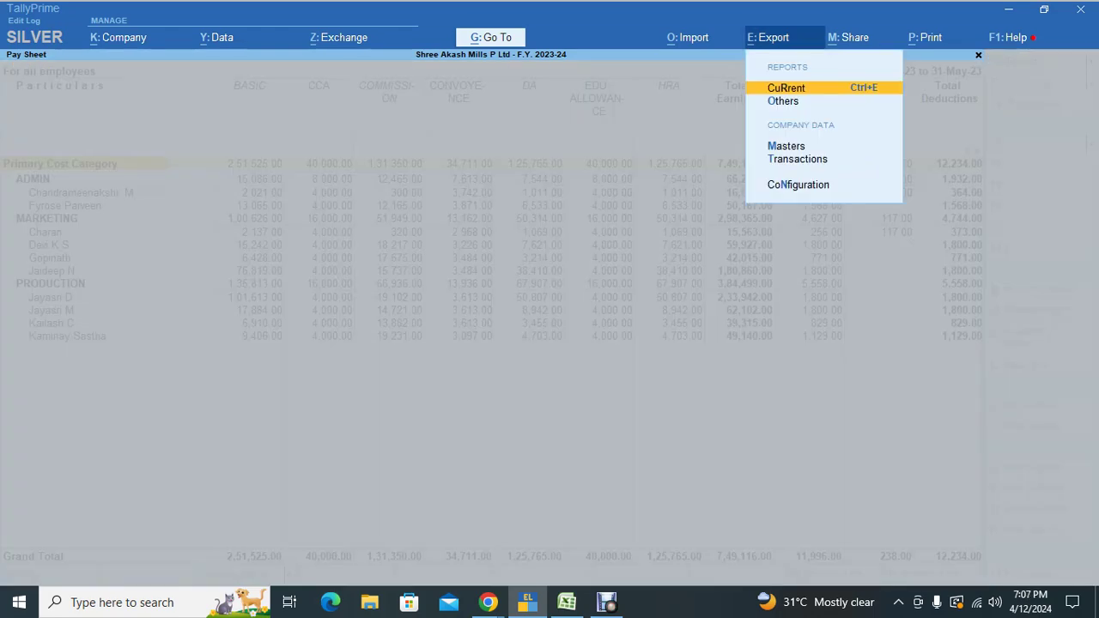
pyautogui.press('Return')
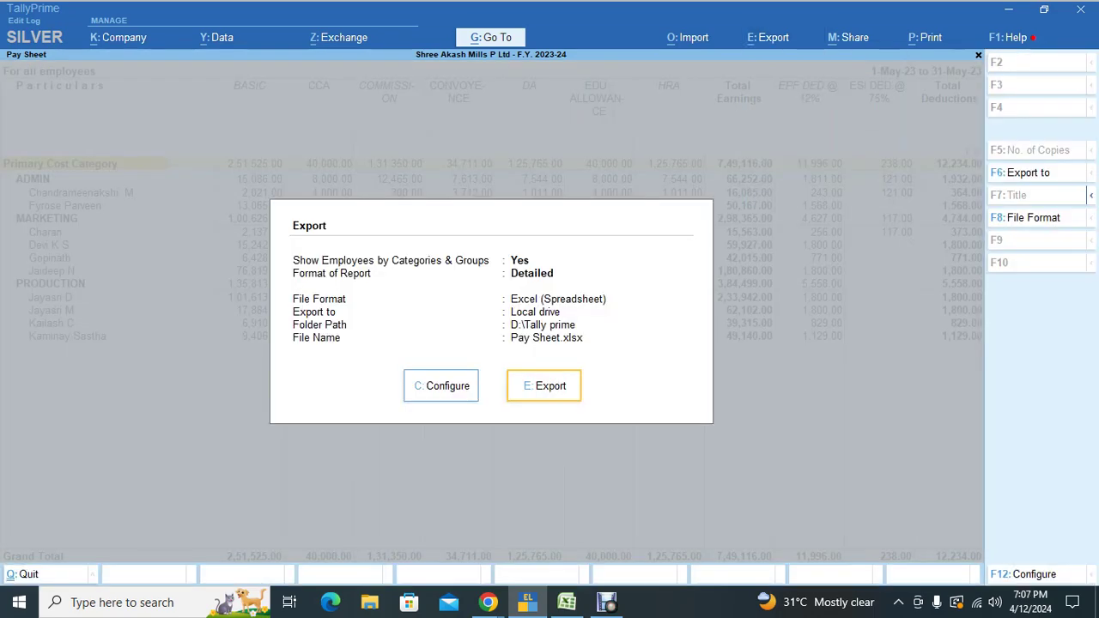
pyautogui.press('c')
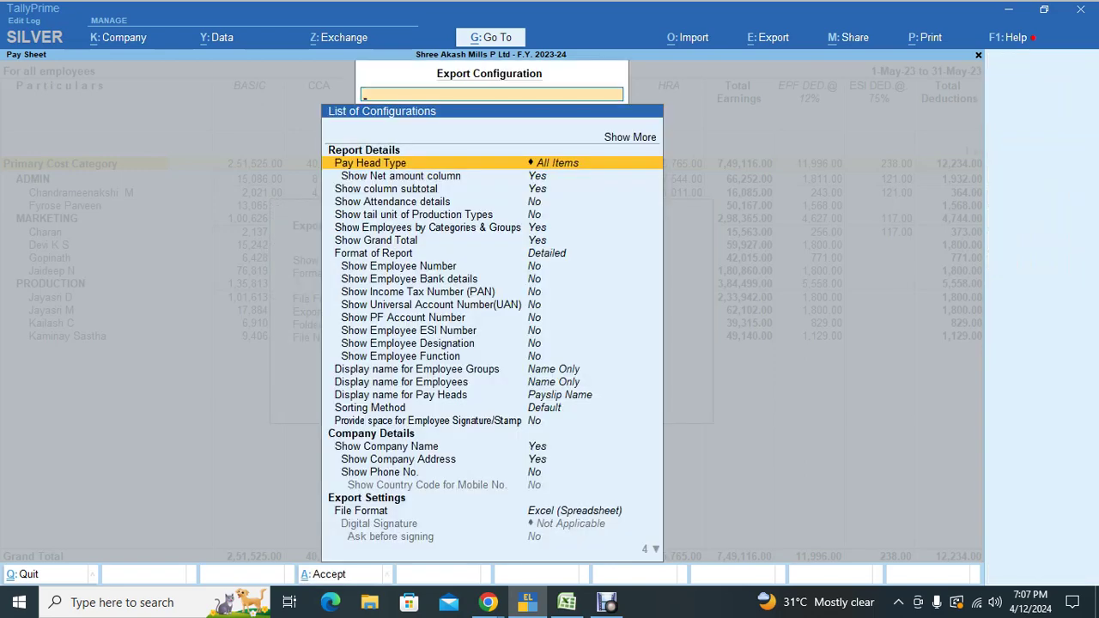
pyautogui.press('Down')
pyautogui.press('Down')
pyautogui.press('Down')
pyautogui.press('Down')
pyautogui.press('Down')
pyautogui.press('Down')
pyautogui.press('Down')
pyautogui.press('Down')
pyautogui.press('Down')
pyautogui.press('Down')
pyautogui.press('Down')
pyautogui.press('Down')
pyautogui.press('Down')
pyautogui.press('Down')
pyautogui.press('Down')
pyautogui.press('Down')
pyautogui.press('Down')
pyautogui.press('Down')
pyautogui.press('Down')
pyautogui.press('Down')
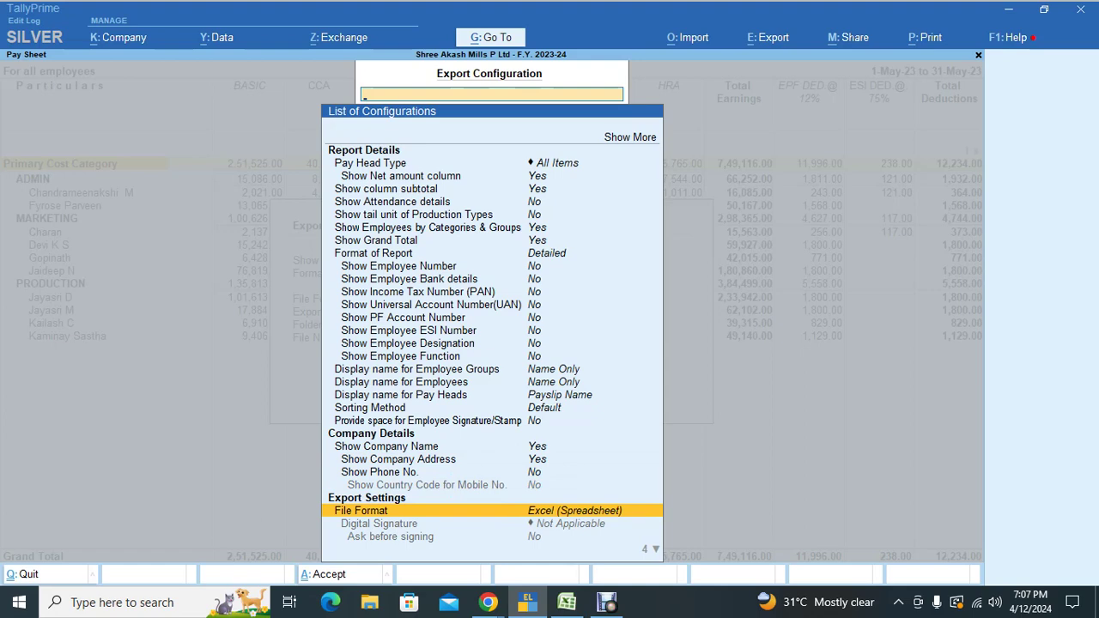
pyautogui.press('Return')
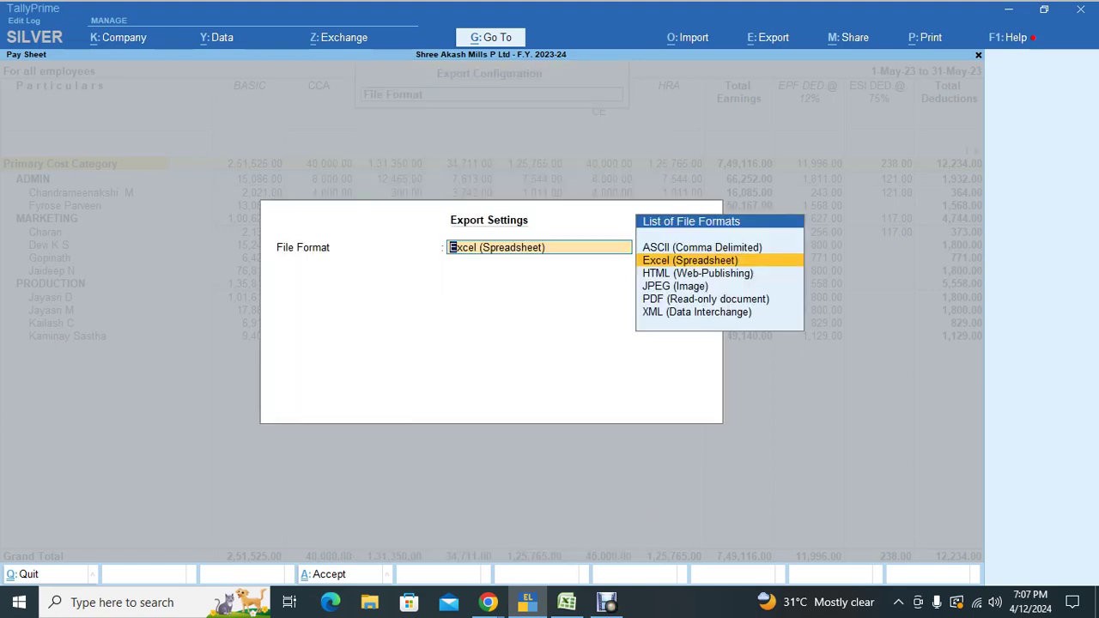
pyautogui.press('Return')
pyautogui.hotkey('ctrl', 'a')
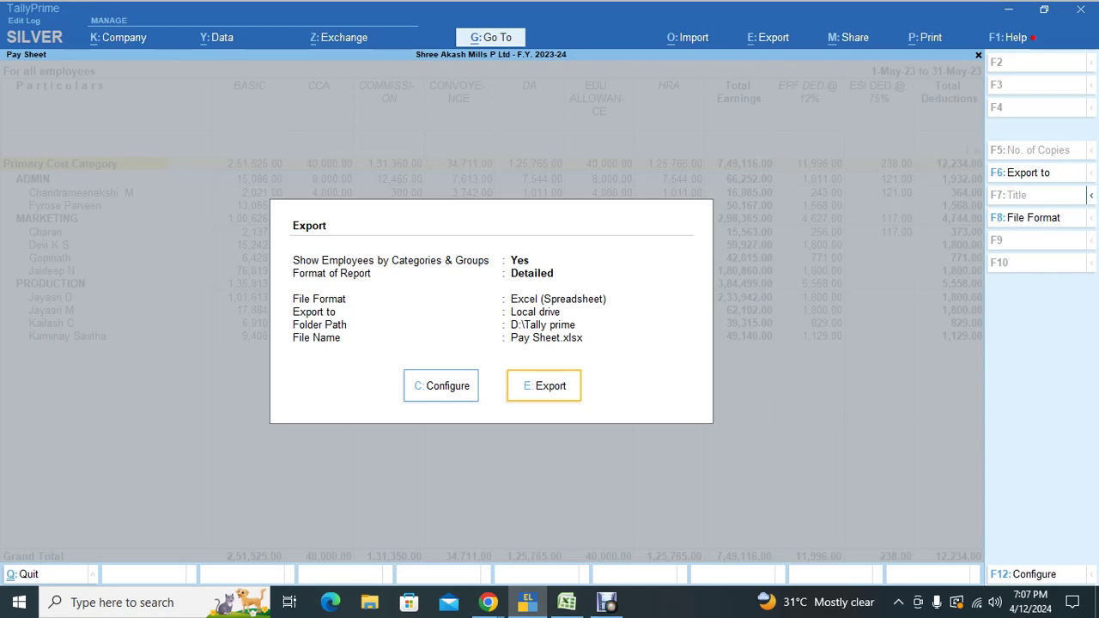
# Step: Set the export folder path to D:\95th batch and export Pay Sheet.xlsx
pyautogui.press('c')
pyautogui.press('Down')
pyautogui.press('Down')
pyautogui.press('Down')
pyautogui.press('Down')
pyautogui.press('Down')
pyautogui.press('Down')
pyautogui.press('Down')
pyautogui.press('Down')
pyautogui.press('Down')
pyautogui.press('Down')
pyautogui.press('Down')
pyautogui.press('Down')
pyautogui.press('Down')
pyautogui.press('Down')
pyautogui.press('Down')
pyautogui.press('Down')
pyautogui.press('Down')
pyautogui.press('Down')
pyautogui.press('Down')
pyautogui.press('Down')
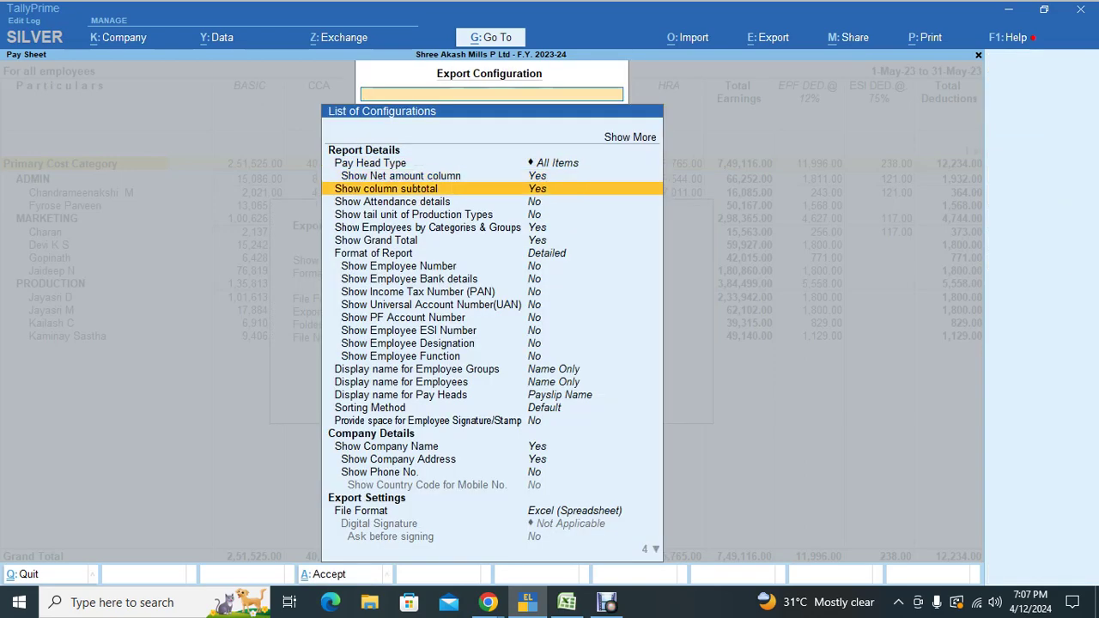
pyautogui.press('Up')
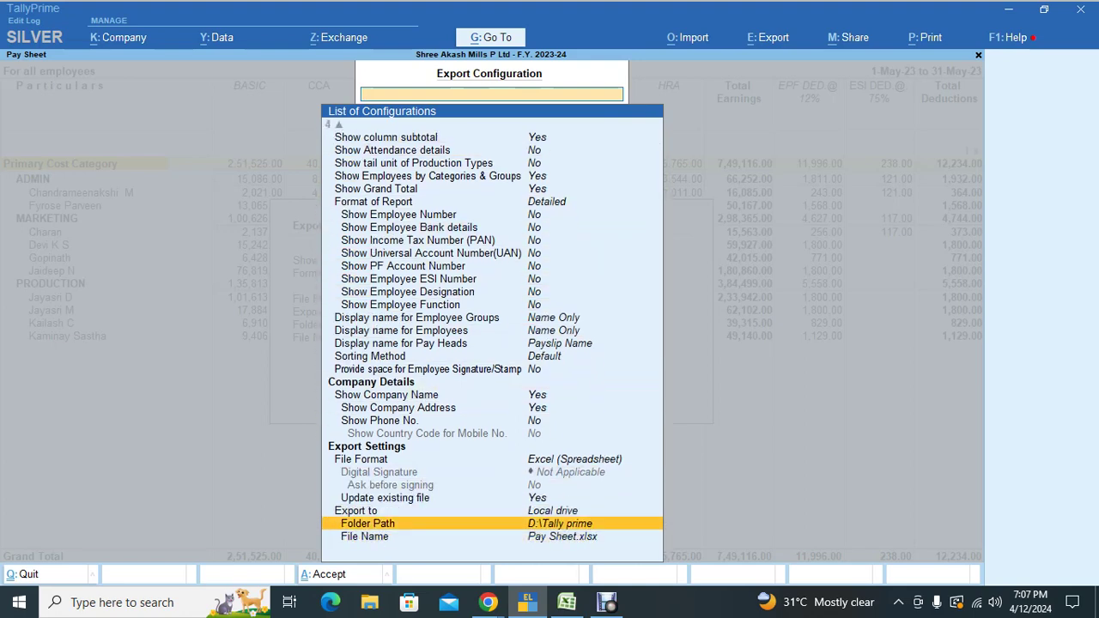
pyautogui.press('Return')
pyautogui.press('Up')
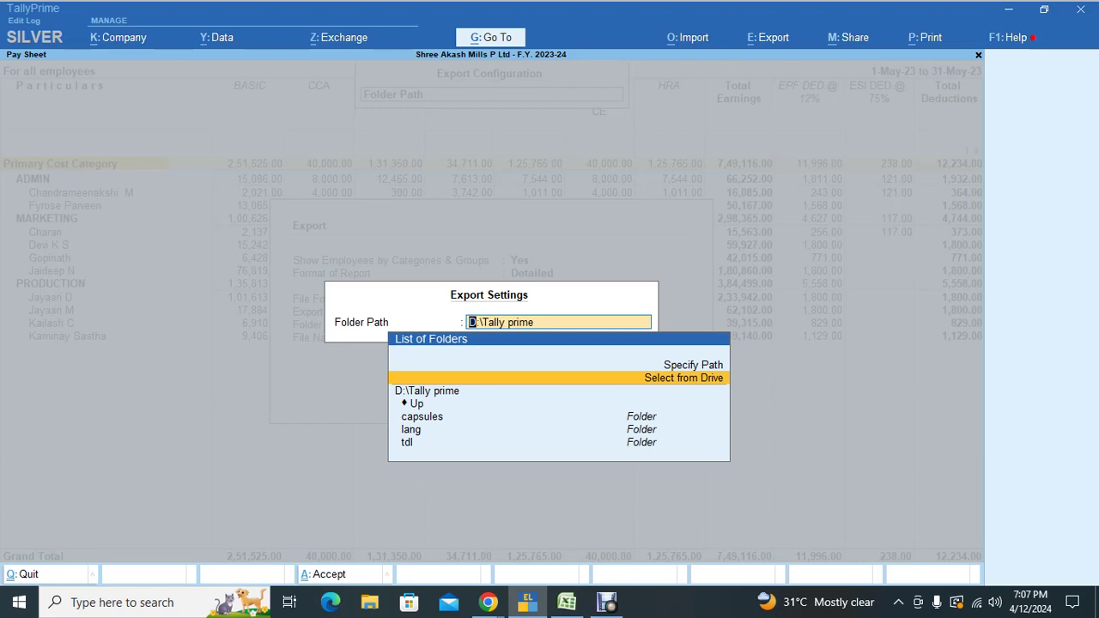
pyautogui.press('Return')
pyautogui.press('Down')
pyautogui.press('Return')
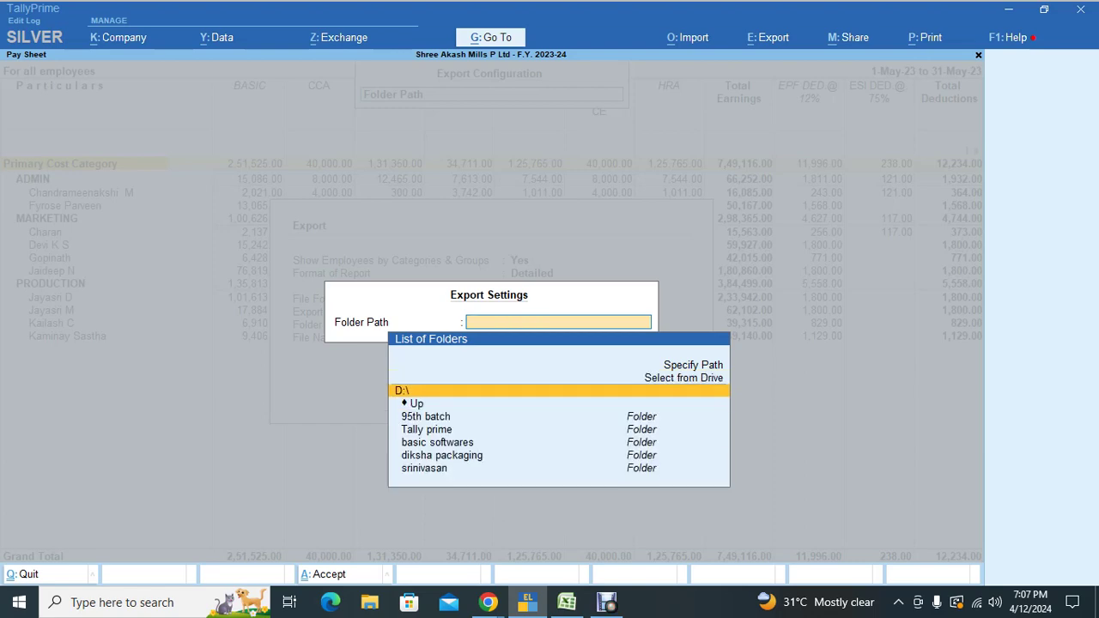
pyautogui.press('Down')
pyautogui.press('Down')
pyautogui.press('Return')
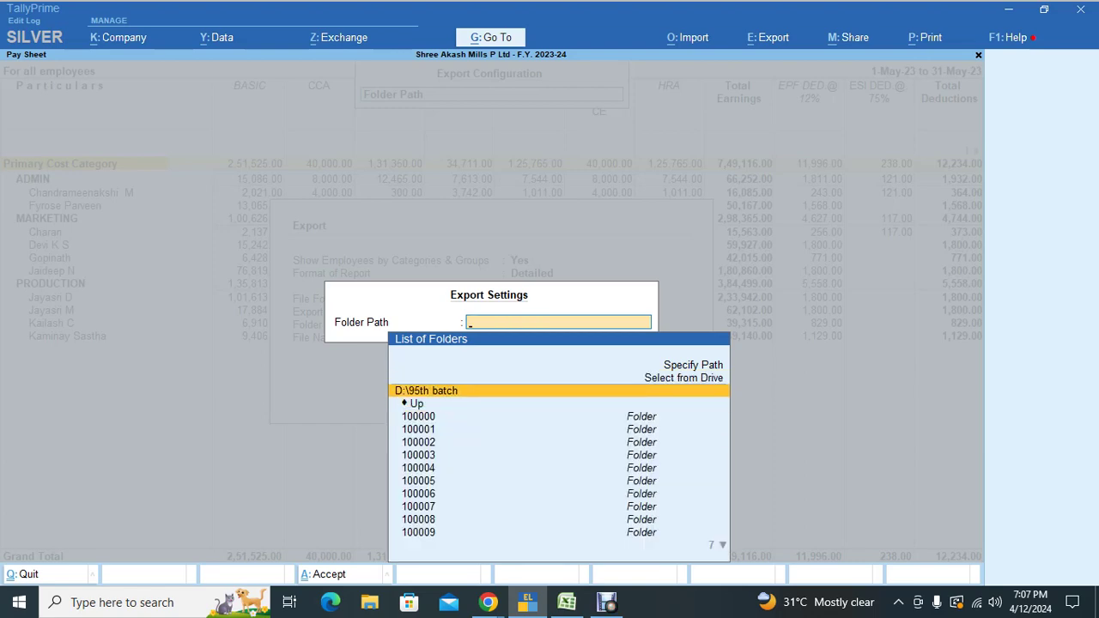
pyautogui.press('Return')
pyautogui.press('ctrl')
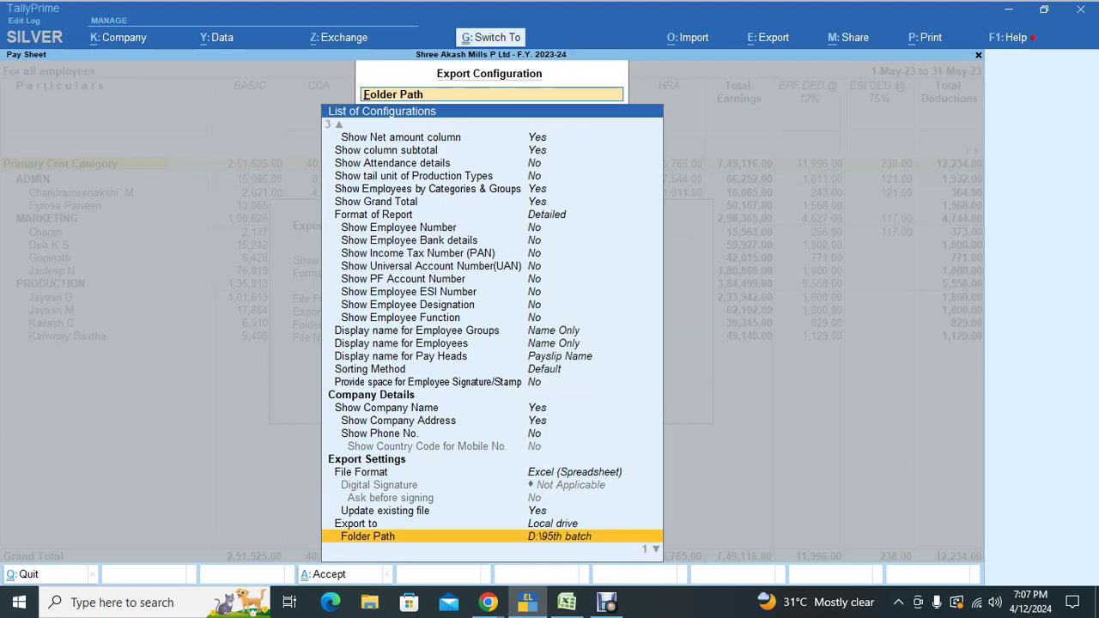
pyautogui.hotkey('ctrl', 'a')
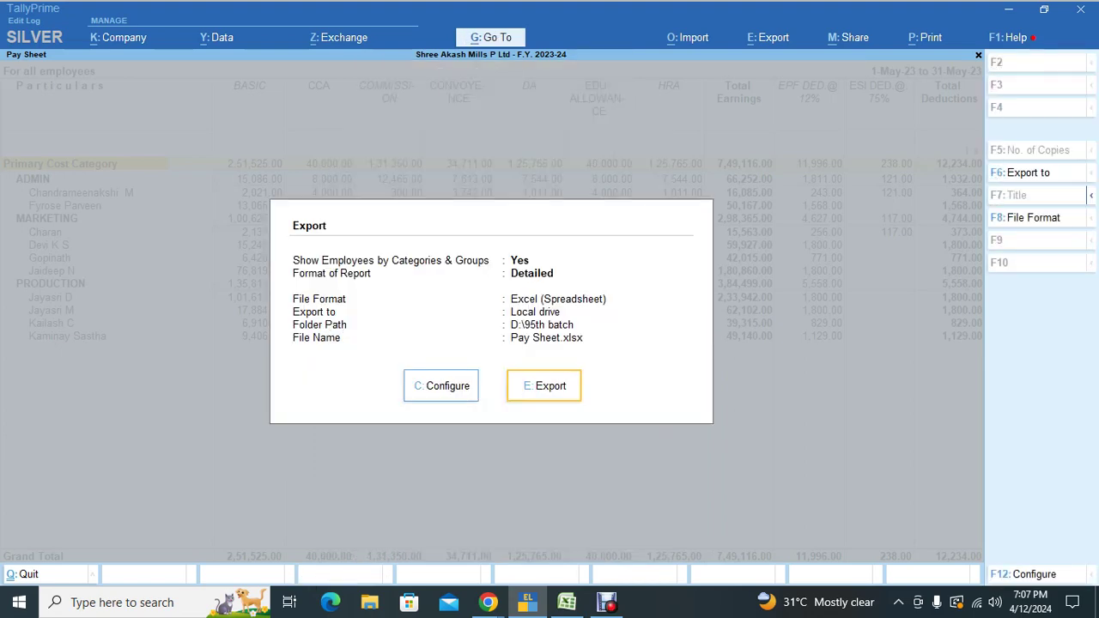
pyautogui.press('Return')
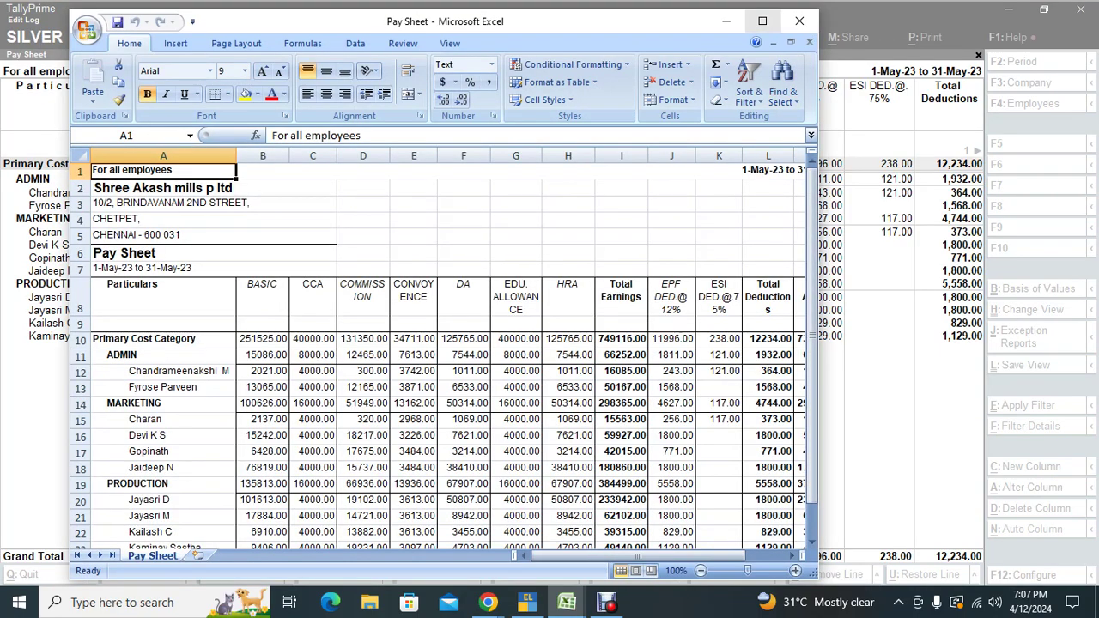
# Step: Maximize the Pay Sheet workbook and set the pay sheet table as the print area
pyautogui.click(762, 21)
pyautogui.click(905, 240)
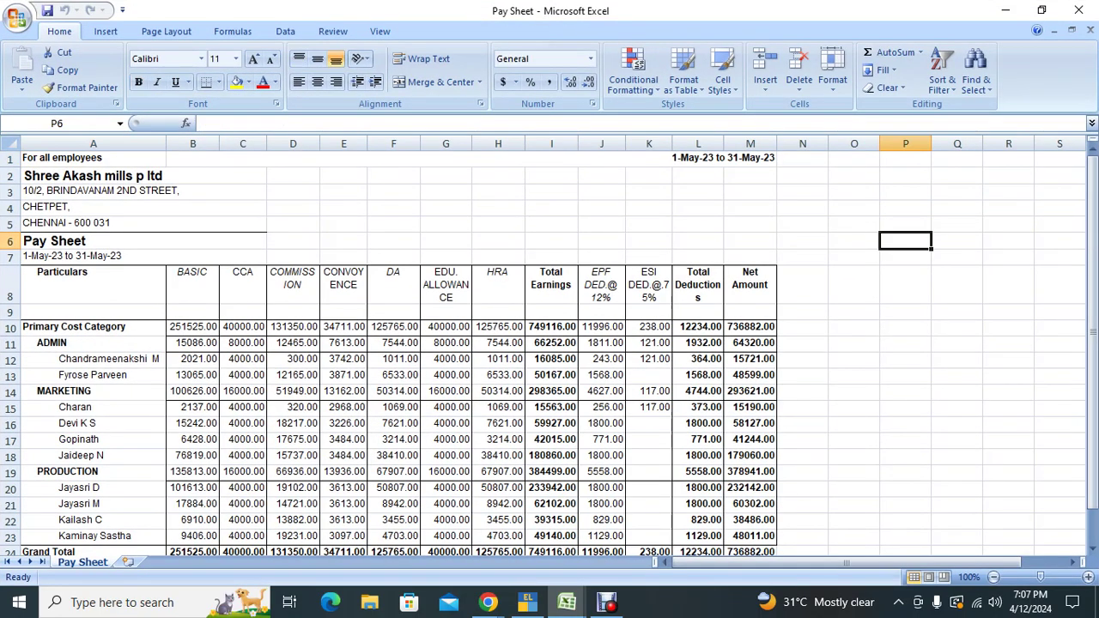
pyautogui.scroll(-4, 549, 344)
pyautogui.scroll(4, 550, 344)
pyautogui.moveTo(86, 157); pyautogui.dragTo(777, 496)
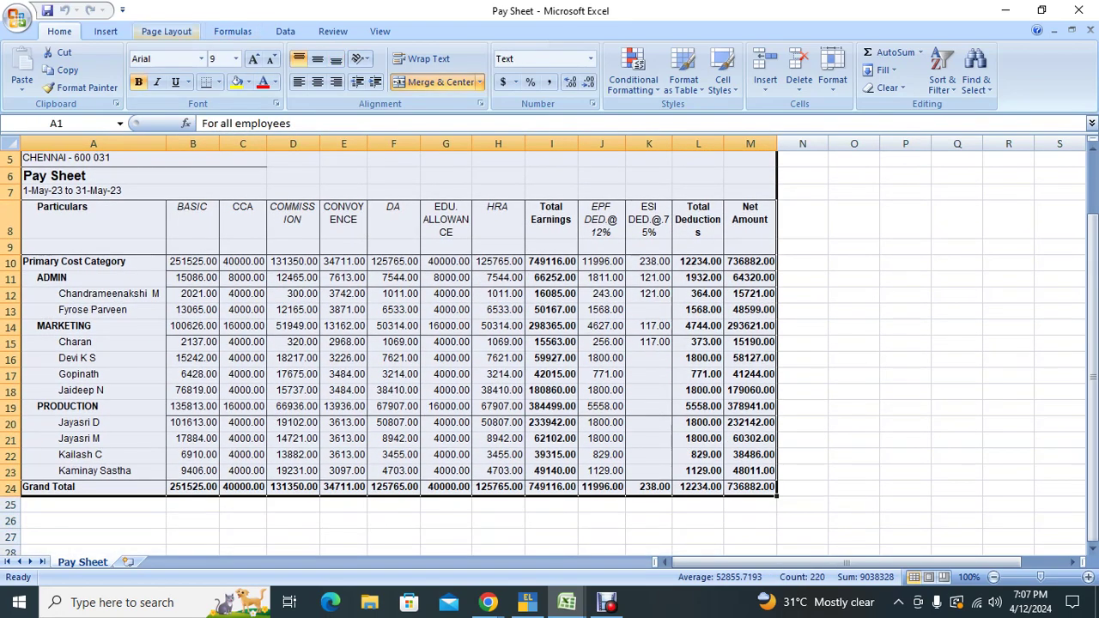
pyautogui.click(166, 31)
pyautogui.click(244, 81)
pyautogui.click(284, 107)
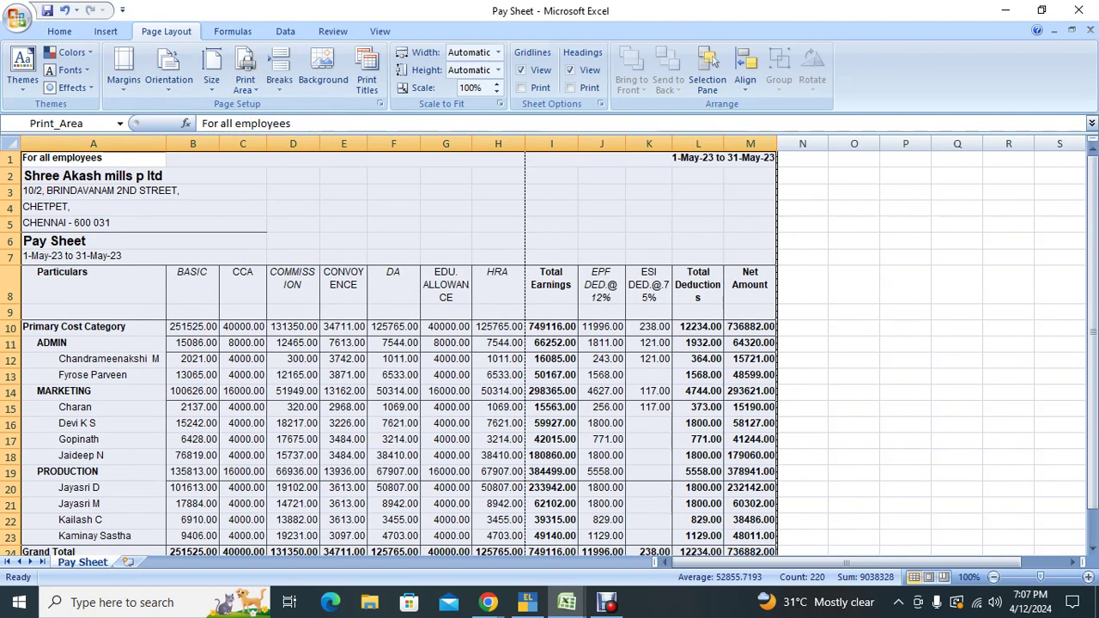
pyautogui.click(749, 241)
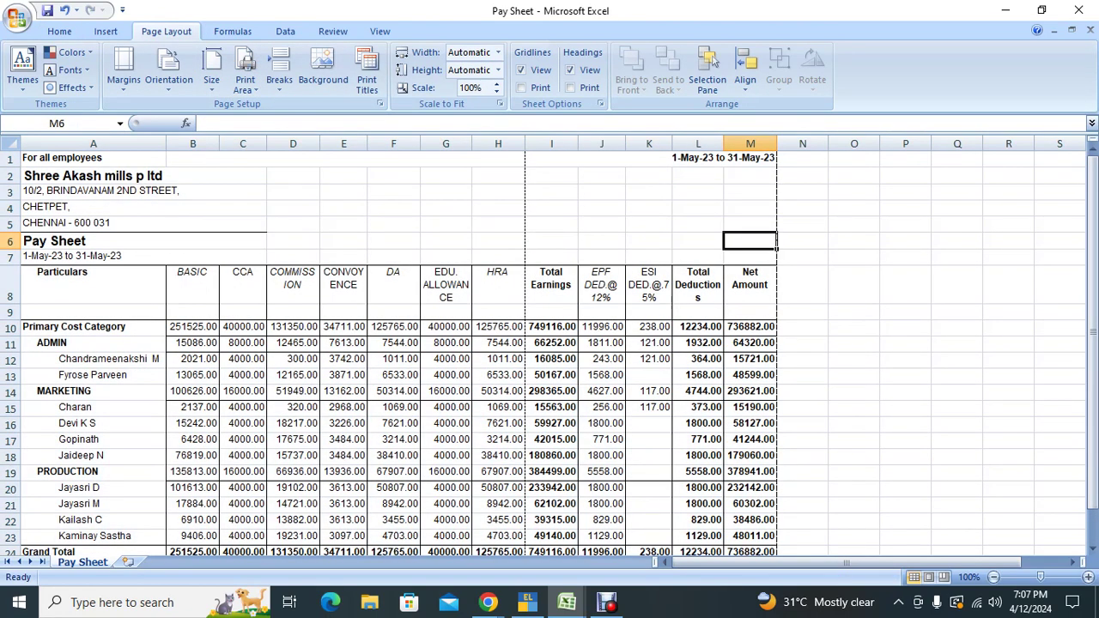
# Step: In Print Preview, change the page orientation to landscape
pyautogui.hotkey('ctrl', 'p')
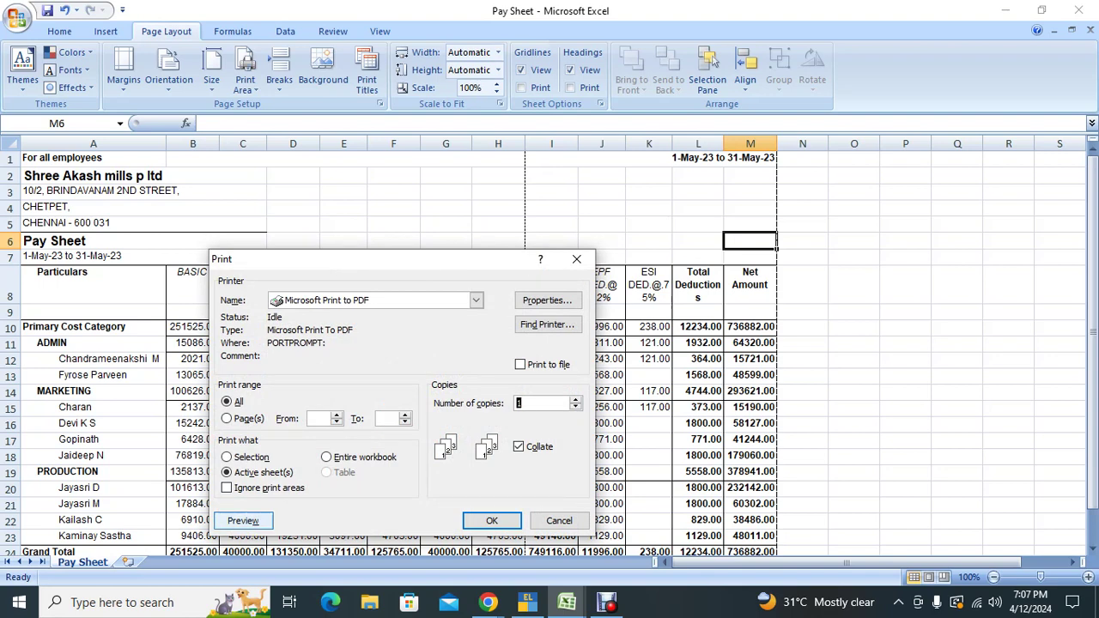
pyautogui.click(243, 520)
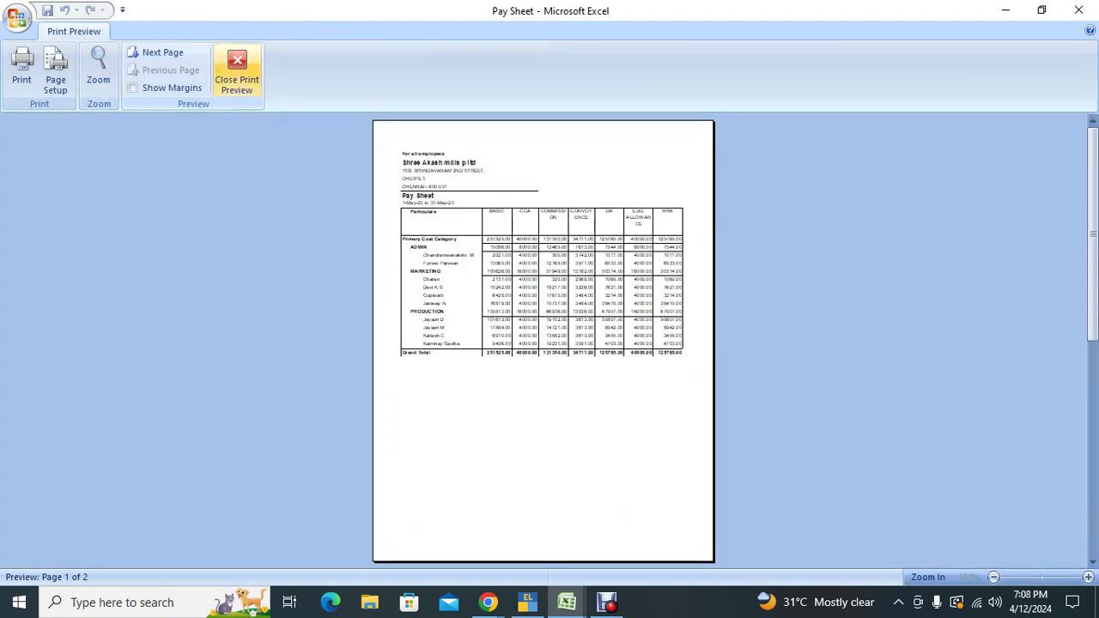
pyautogui.click(56, 73)
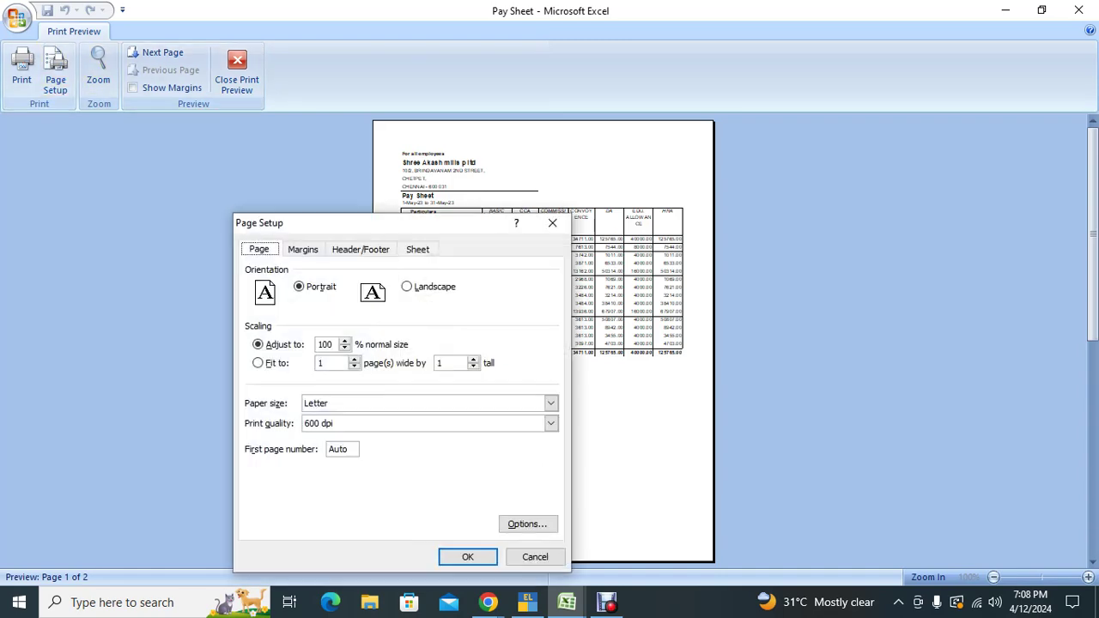
pyautogui.click(407, 287)
pyautogui.click(467, 557)
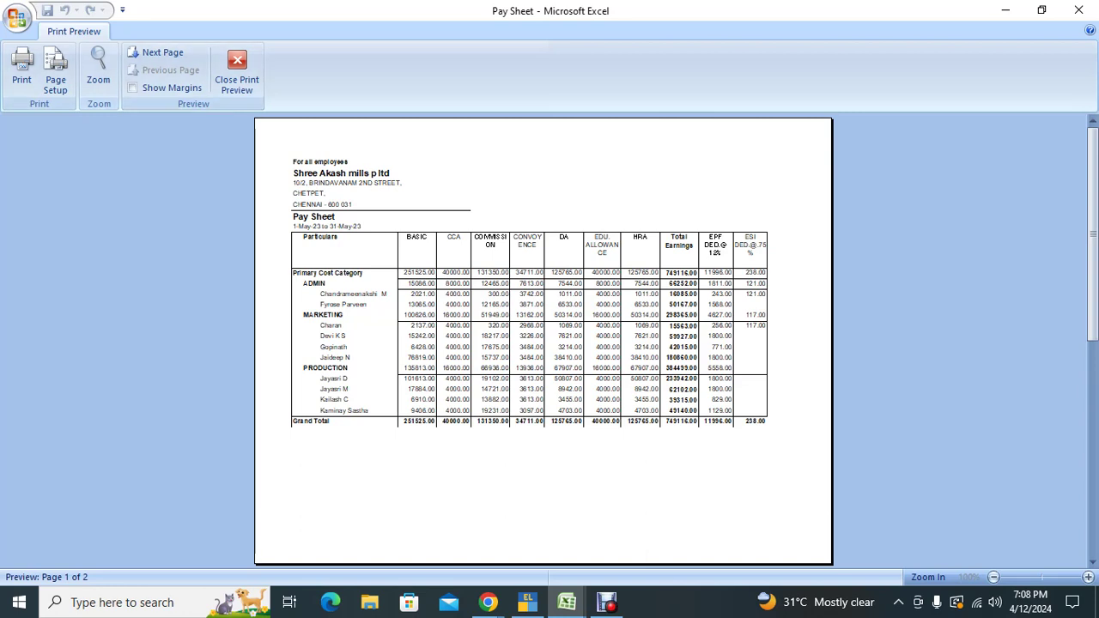
# Step: Keep Letter as the paper size and close the print preview
pyautogui.click(56, 73)
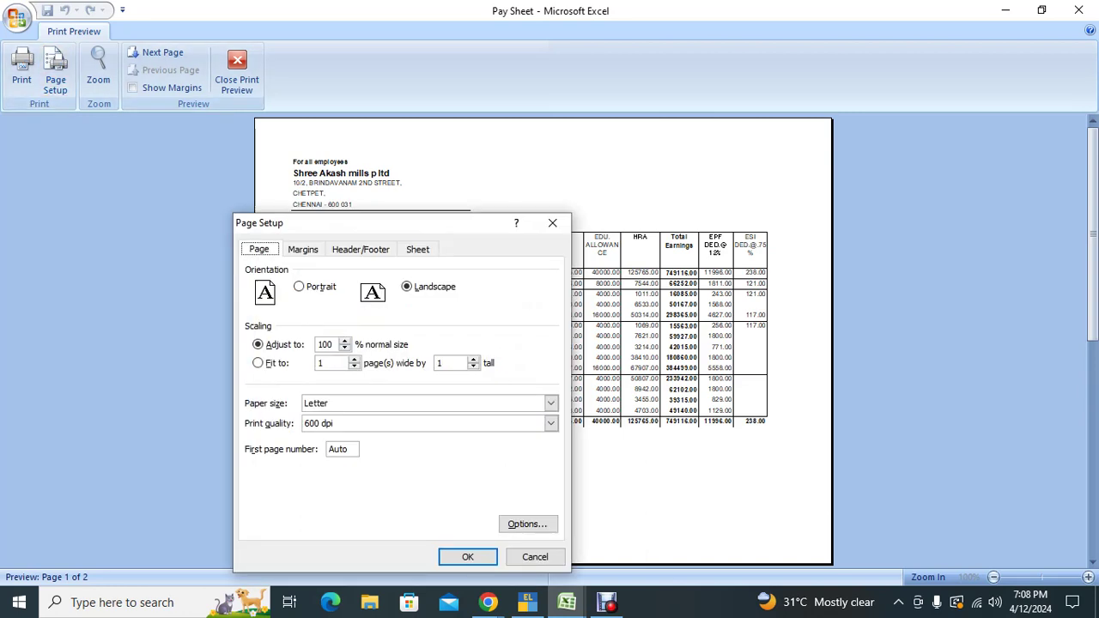
pyautogui.click(550, 403)
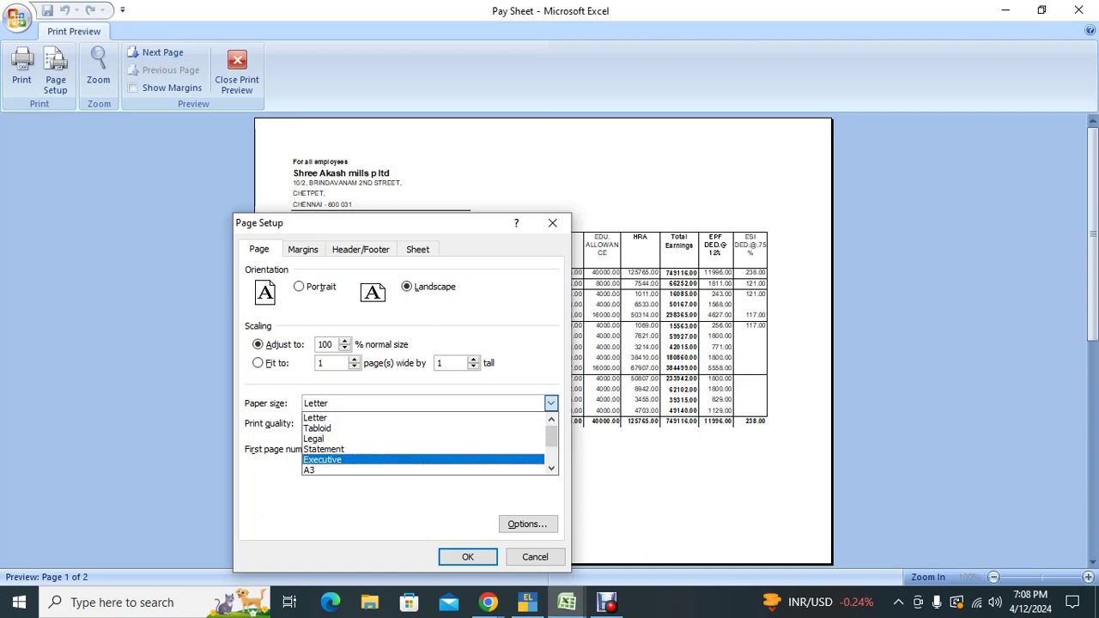
pyautogui.press('Up')
pyautogui.press('Up')
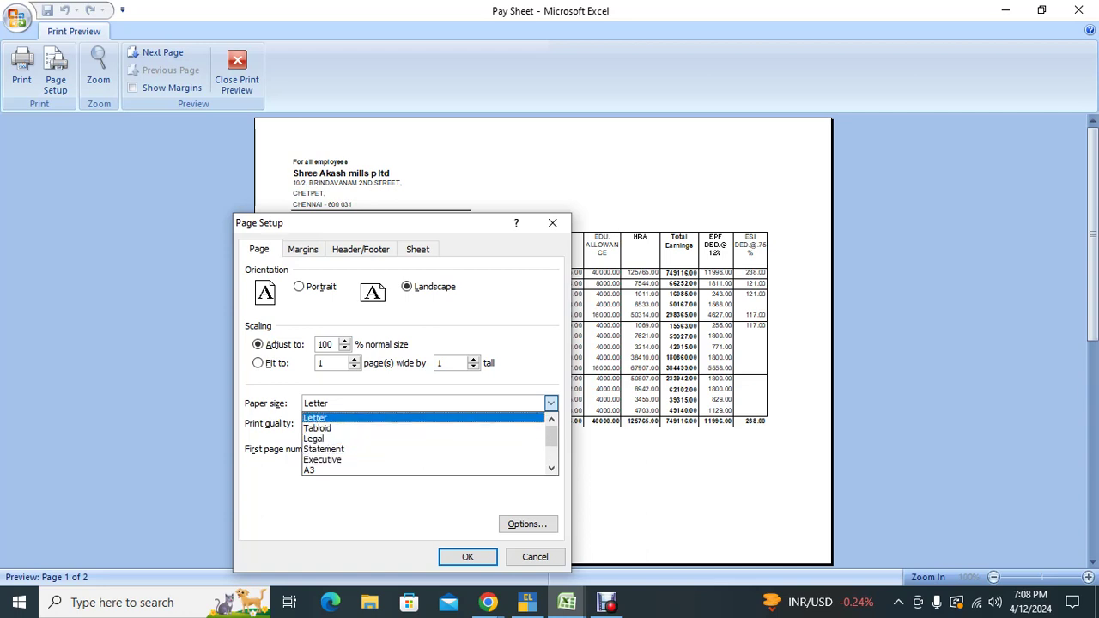
pyautogui.press('Return')
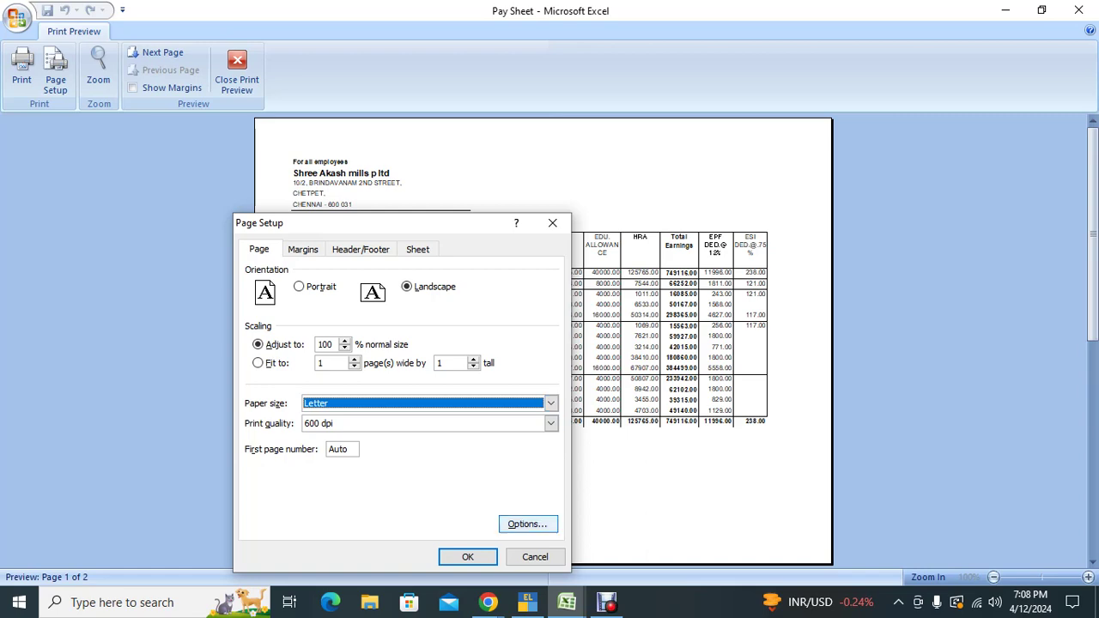
pyautogui.click(534, 556)
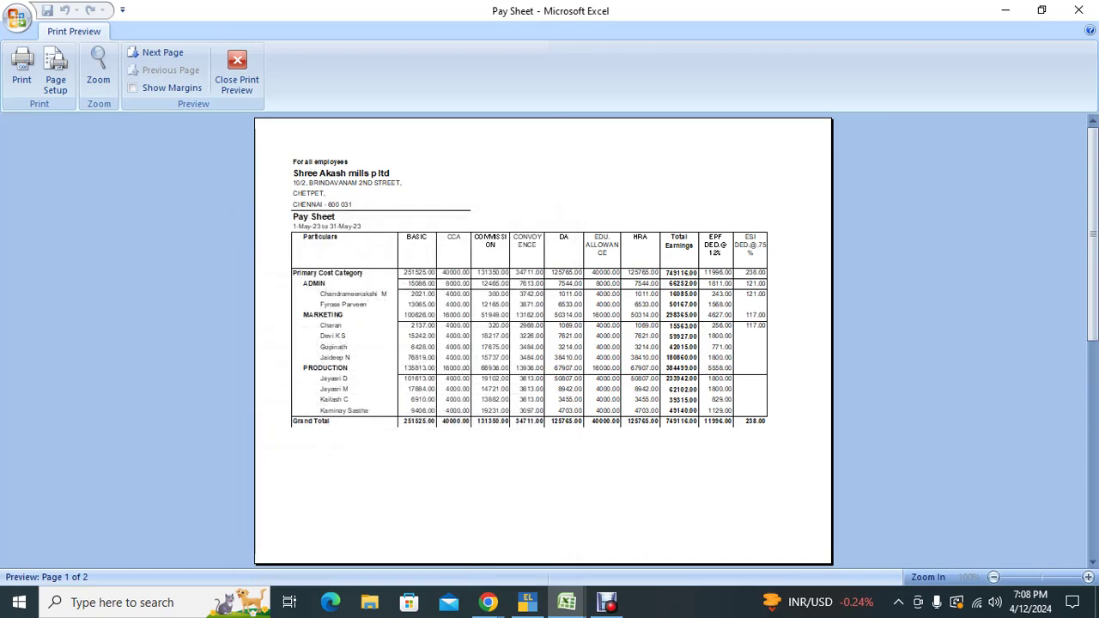
pyautogui.click(237, 73)
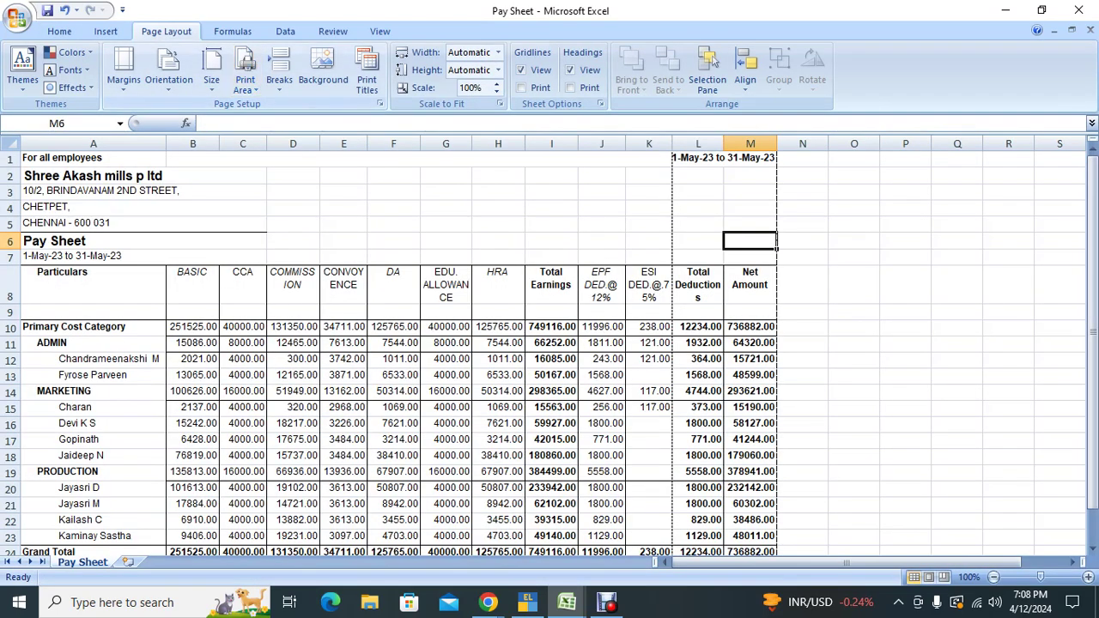
# Step: Narrow column A in two drags so the table fits the page width
pyautogui.click(601, 391)
pyautogui.scroll(-1, 601, 390)
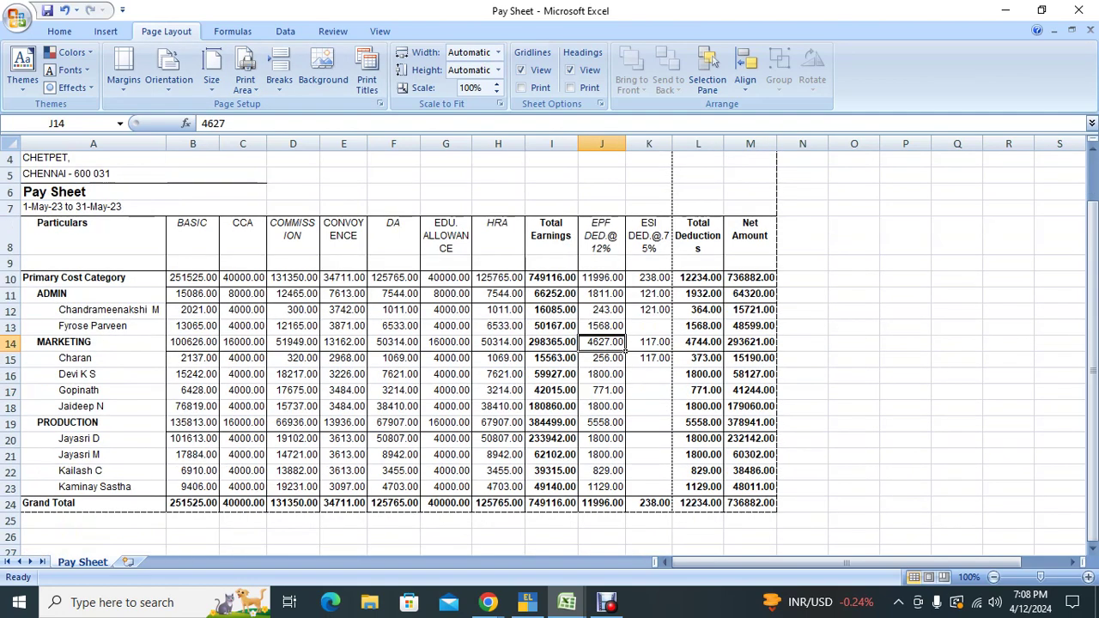
pyautogui.moveTo(166, 144); pyautogui.dragTo(132, 143)
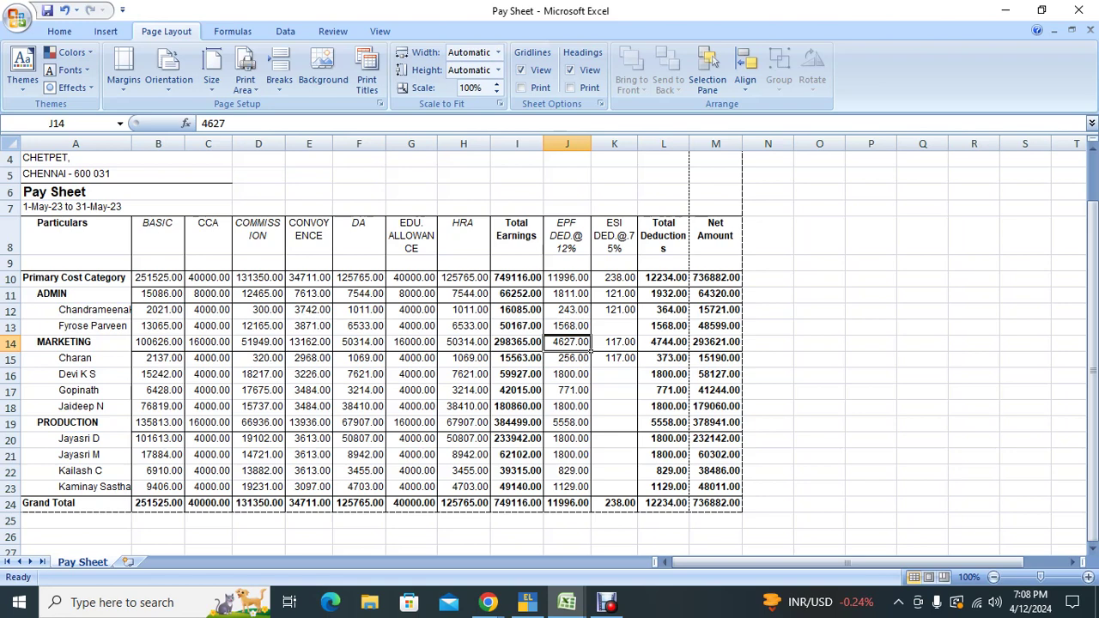
pyautogui.click(871, 406)
pyautogui.click(768, 471)
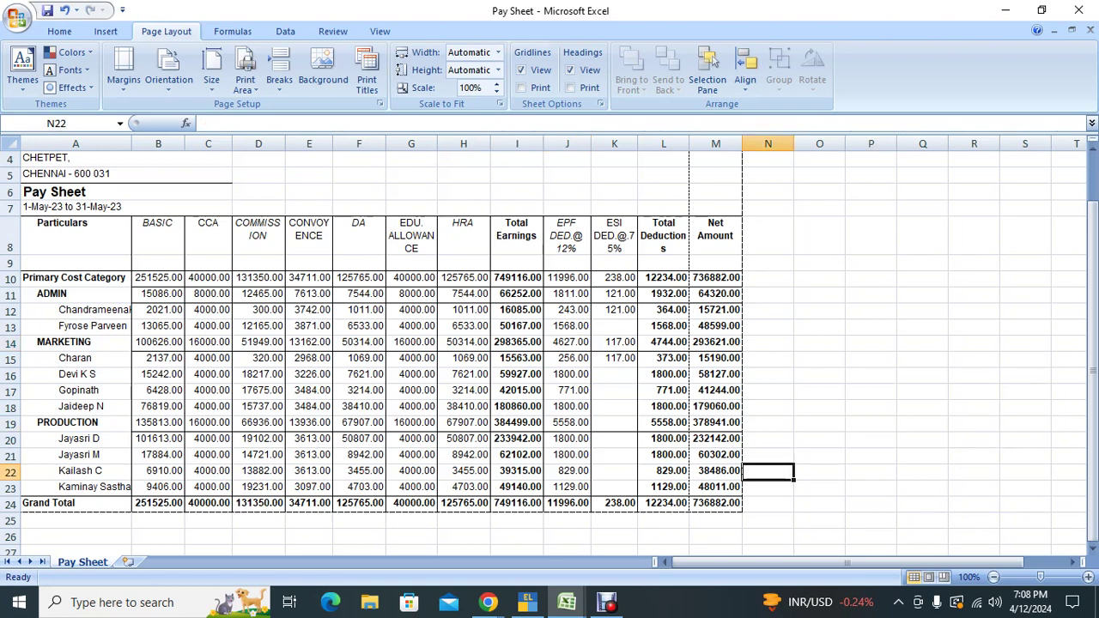
pyautogui.moveTo(131, 143); pyautogui.dragTo(85, 144)
# Step: Left-align the names in column A and preview the pay sheet on one page
pyautogui.click(53, 143)
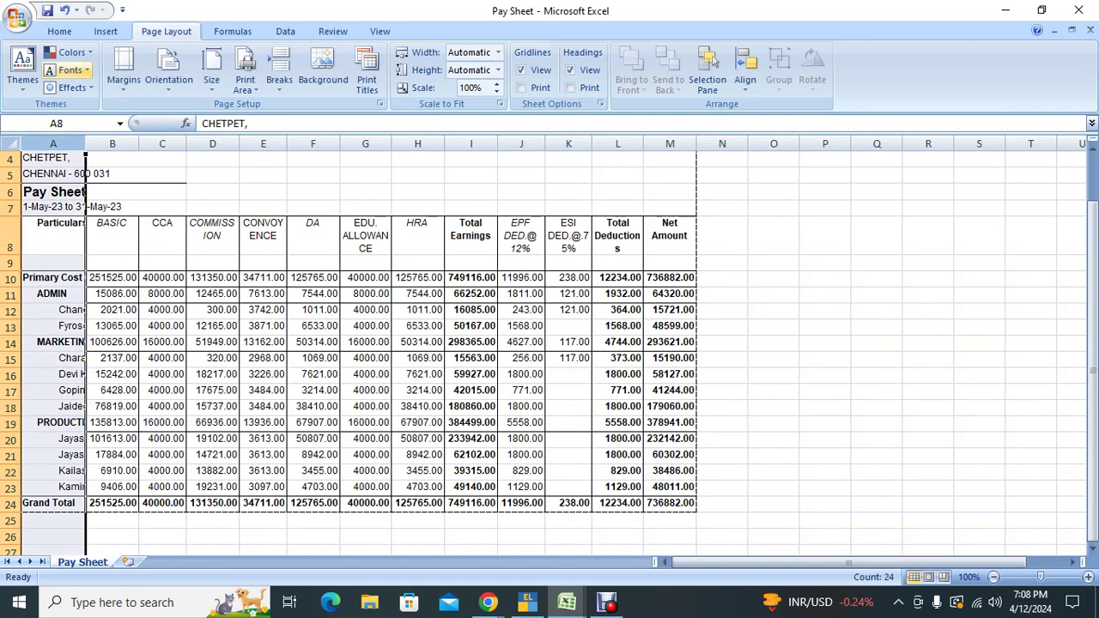
pyautogui.click(59, 31)
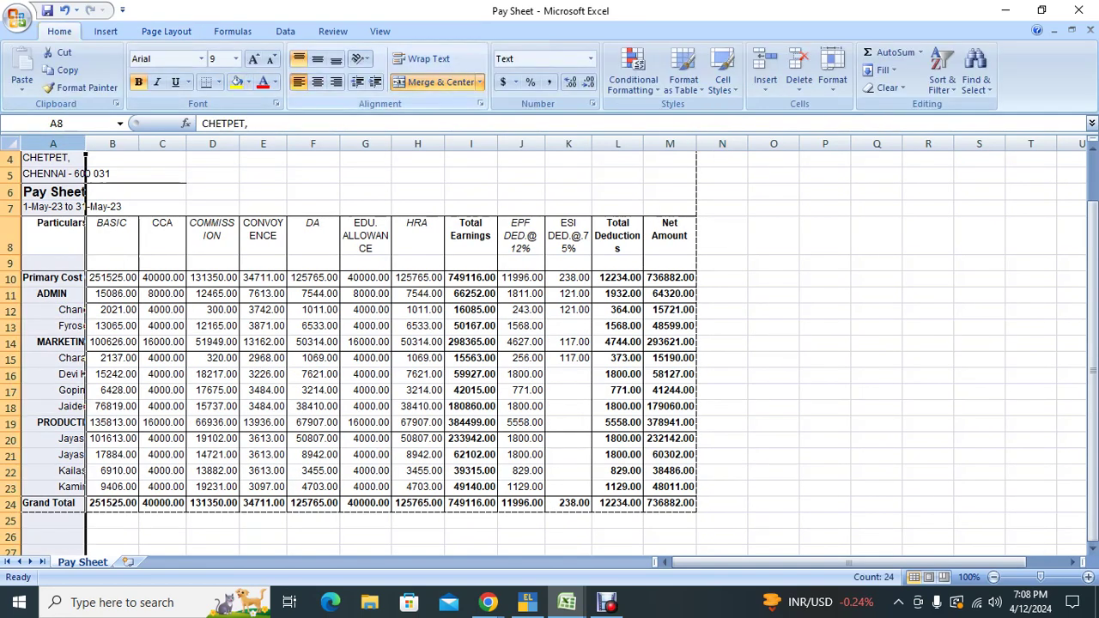
pyautogui.click(299, 82)
pyautogui.click(722, 292)
pyautogui.click(825, 235)
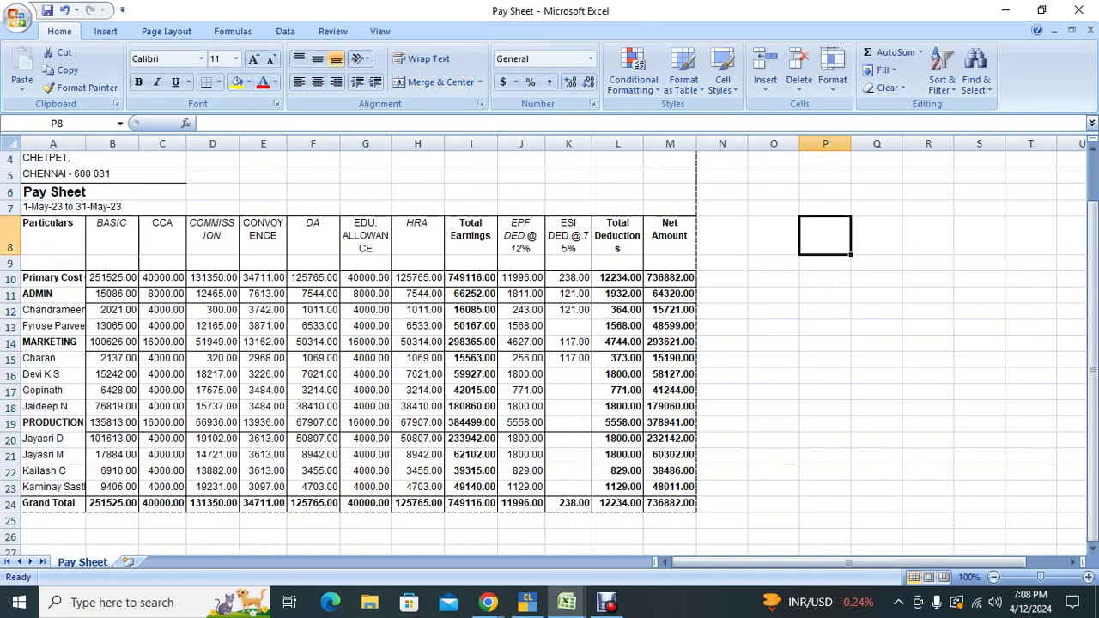
pyautogui.hotkey('ctrl', 'p')
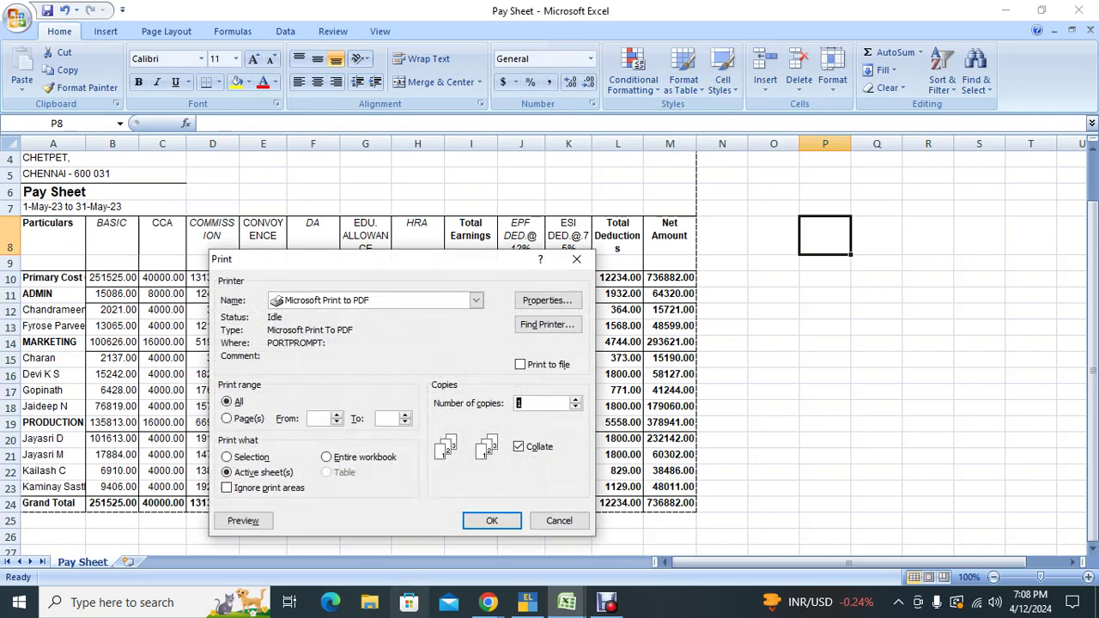
pyautogui.click(244, 520)
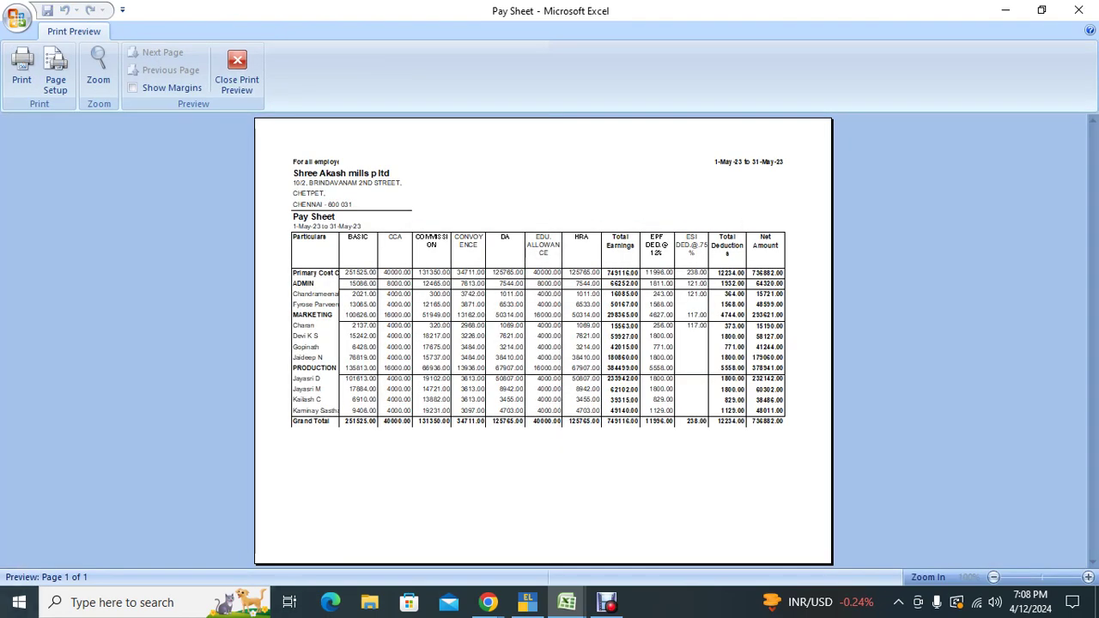
pyautogui.press('Escape')
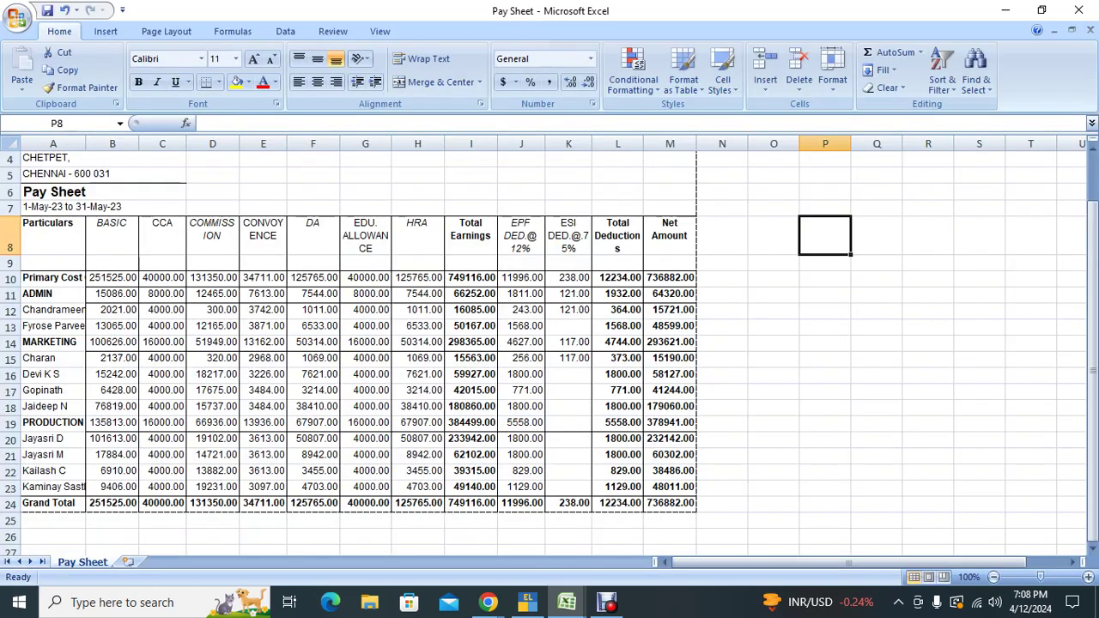
# Step: Bring the Google Meet call where the screen is being presented to the front
pyautogui.moveTo(488, 602)
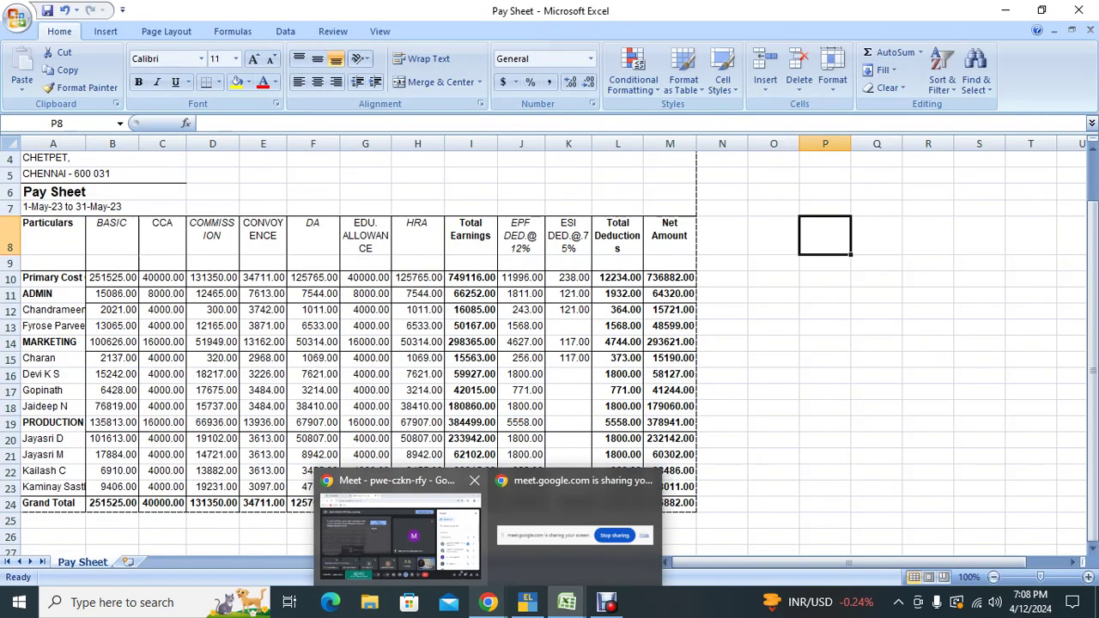
pyautogui.click(399, 541)
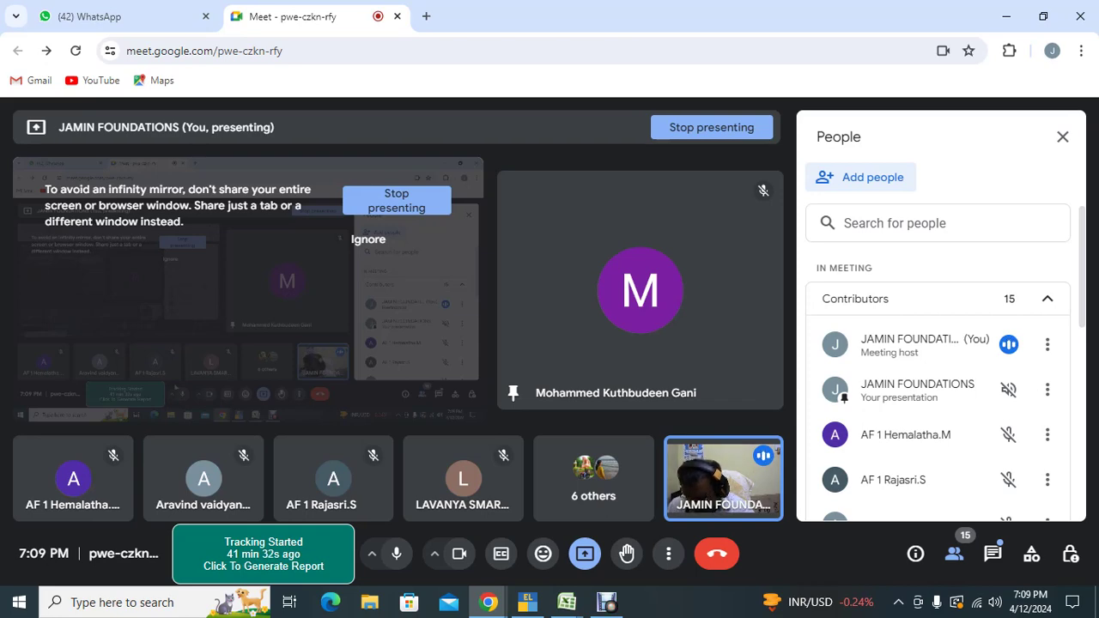
pyautogui.hotkey('alt', 'Tab')
pyautogui.hotkey('alt', 'Tab')
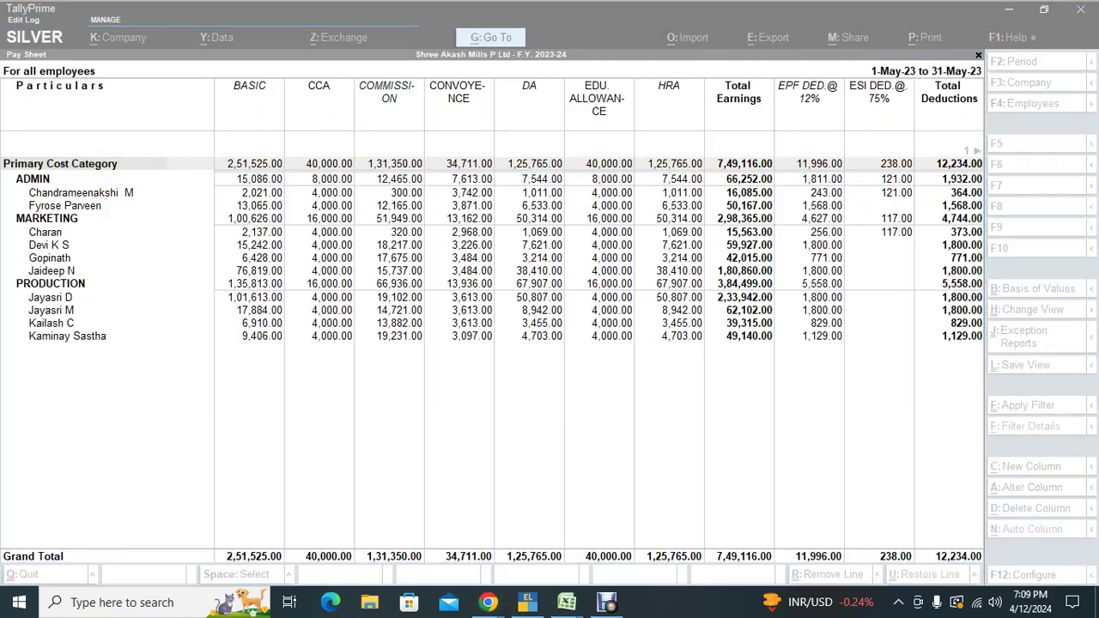
# Step: Return to the Gateway of Tally and start a Payment voucher dated 1-Jun-23
pyautogui.press('Escape')
pyautogui.press('Escape')
pyautogui.press('Escape')
pyautogui.press('Escape')
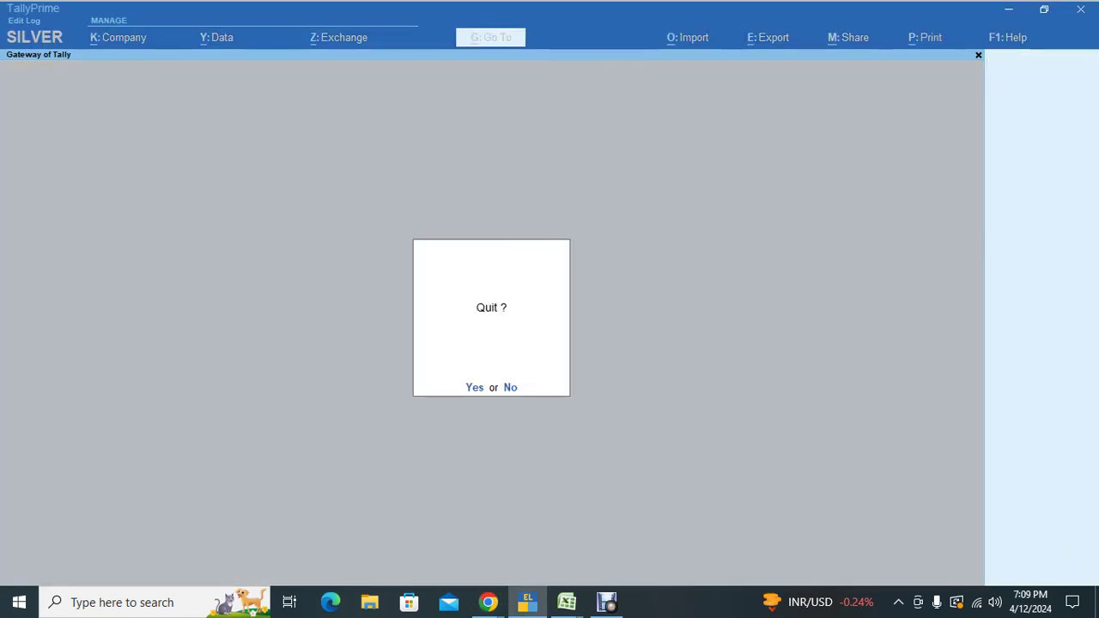
pyautogui.press('Escape')
pyautogui.press('v')
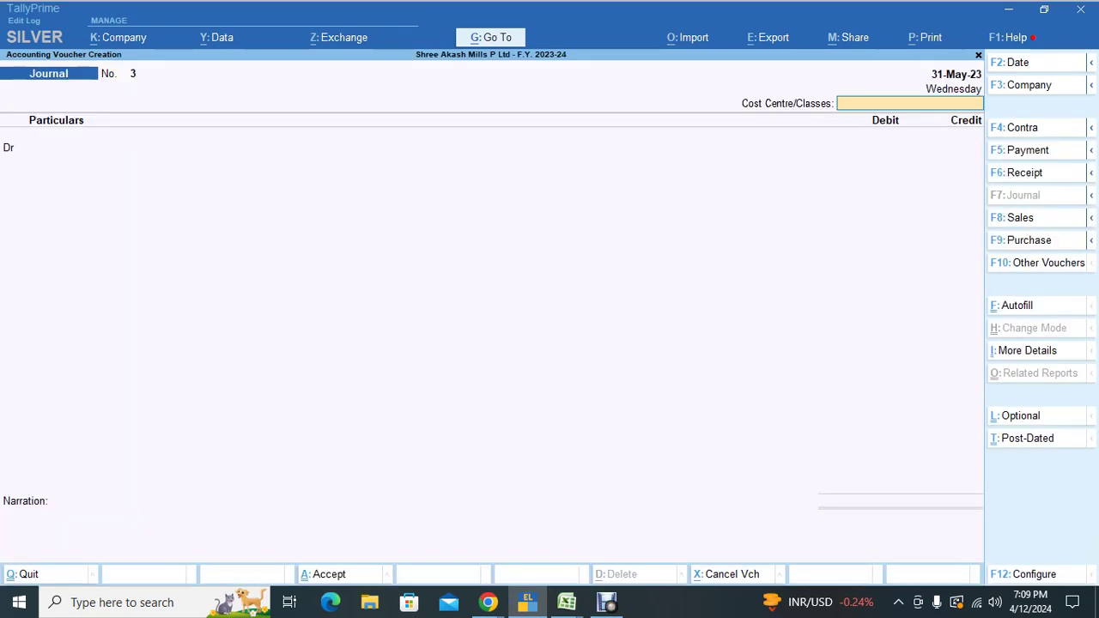
pyautogui.press('F5')
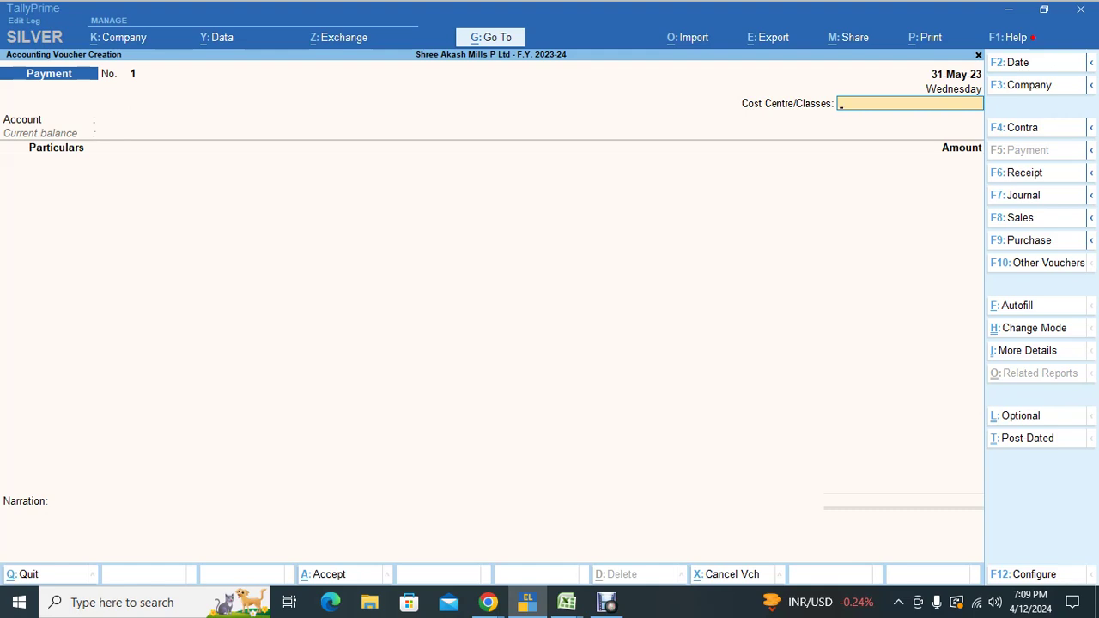
pyautogui.press('F2')
pyautogui.press('Return')
pyautogui.press('Return')
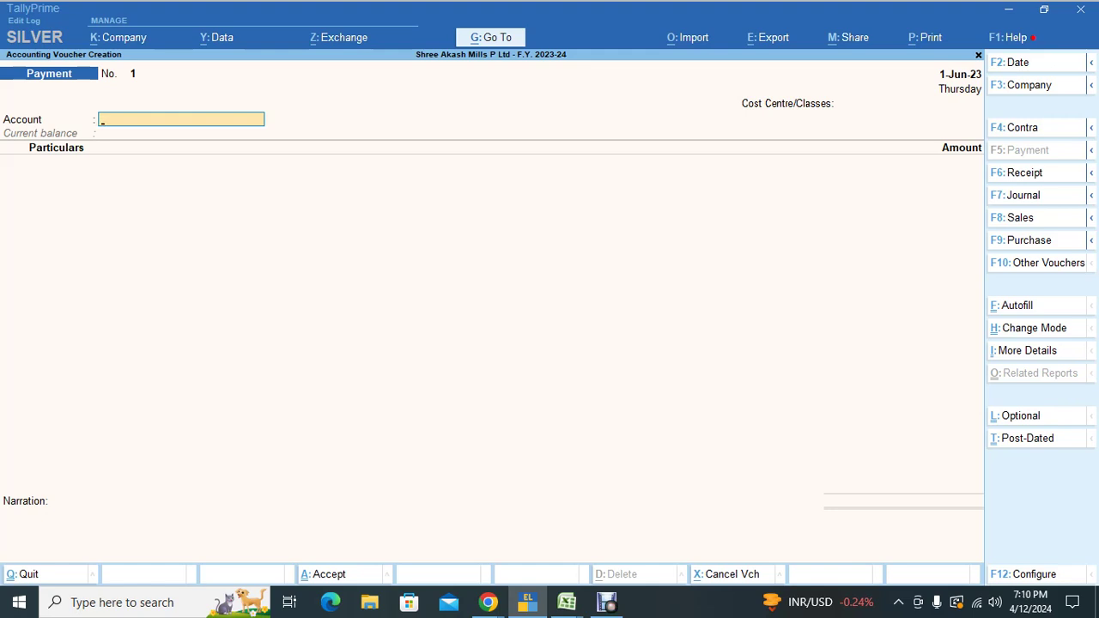
# Step: Enter Cash as the paying account and SALARY PAYABLE as the particulars ledger
pyautogui.write('Cas')
pyautogui.press('Return')
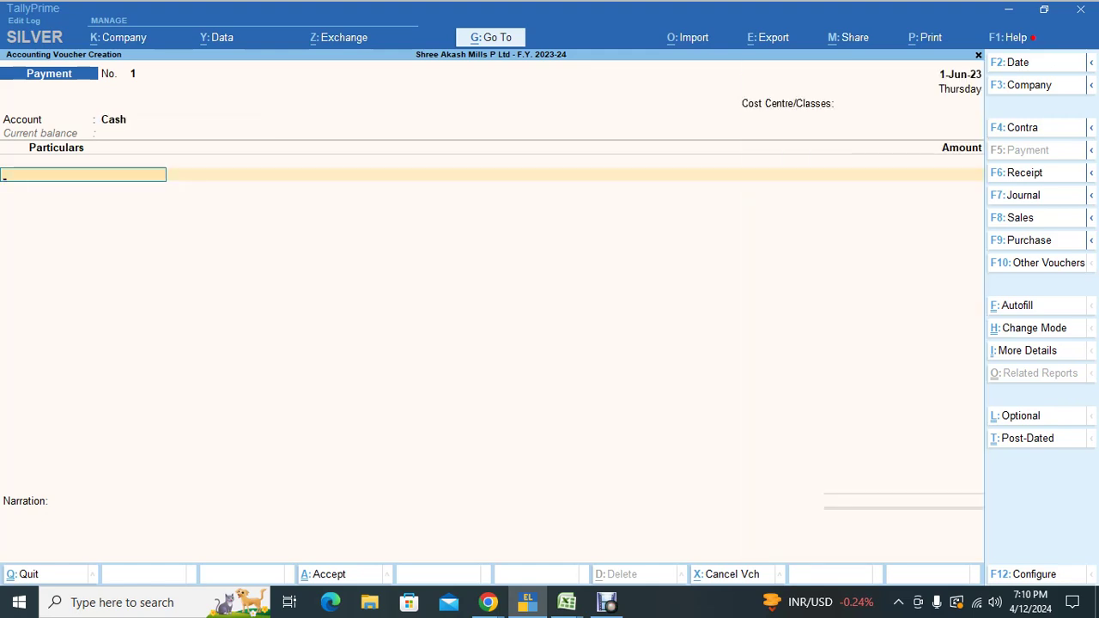
pyautogui.write('Salar')
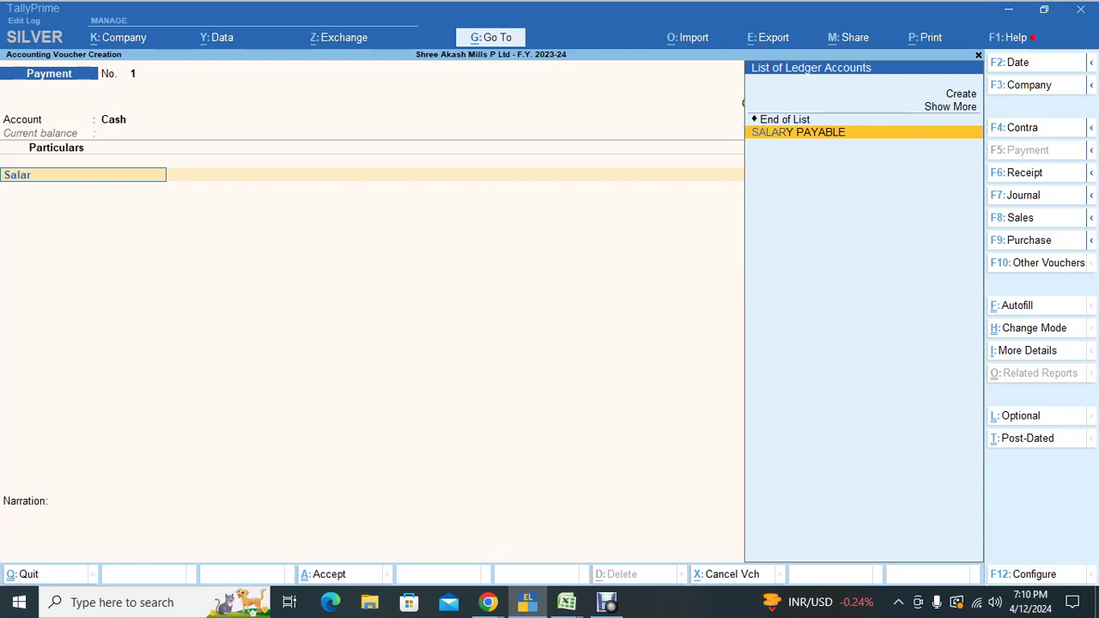
pyautogui.press('Return')
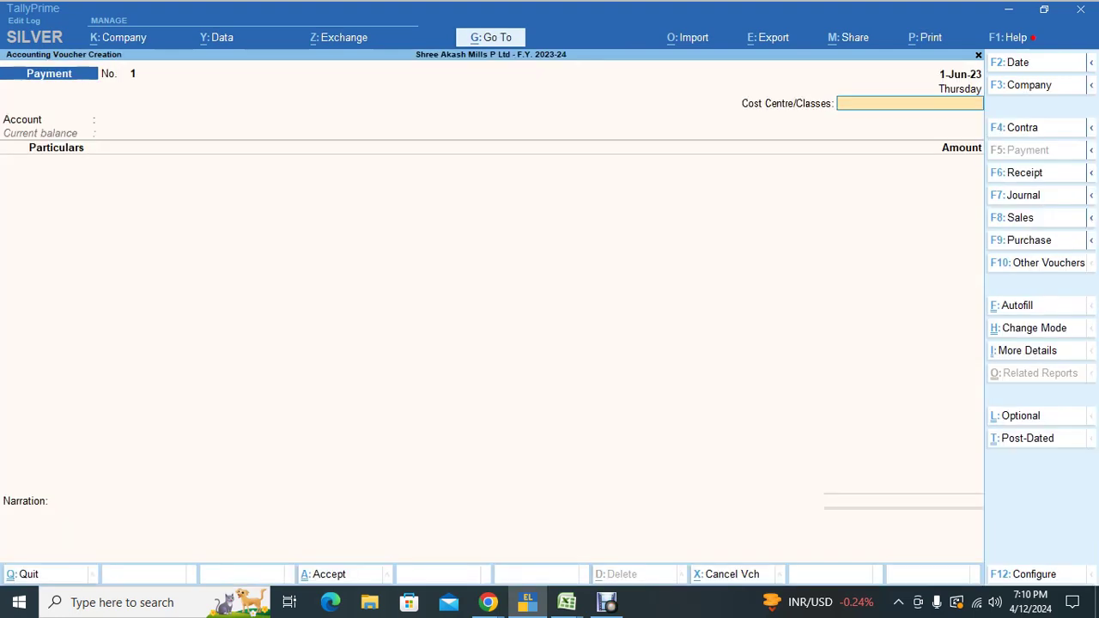
pyautogui.press('ctrl')
pyautogui.hotkey('ctrl', 'f')
# Step: Set up Payroll Autofill for Salary Payment, 1-5-2023 to 31-5-2023, with voucher date 1-6-2023
pyautogui.write('p')
pyautogui.press('Return')
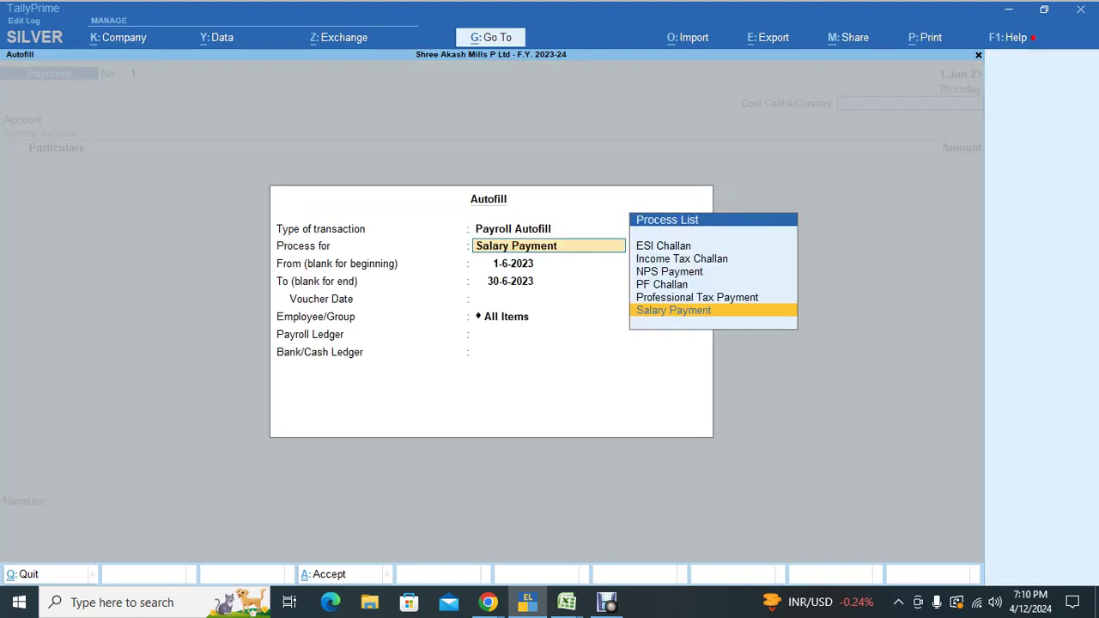
pyautogui.press('Return')
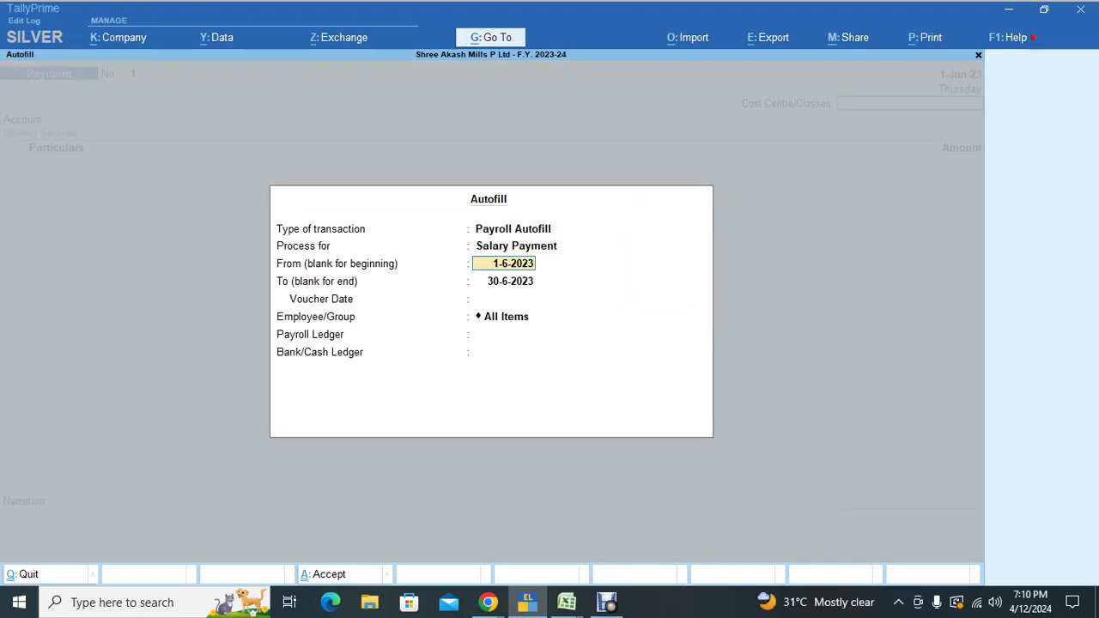
pyautogui.press('BackSpace')
pyautogui.write('1-5')
pyautogui.press('Return')
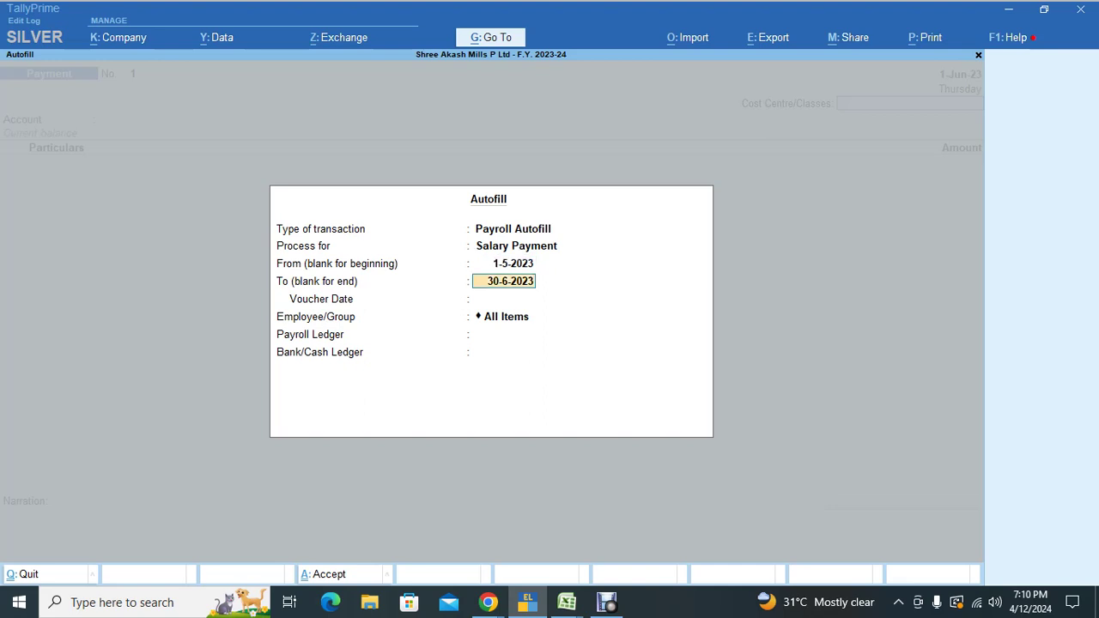
pyautogui.press('BackSpace')
pyautogui.write('31-5')
pyautogui.press('Return')
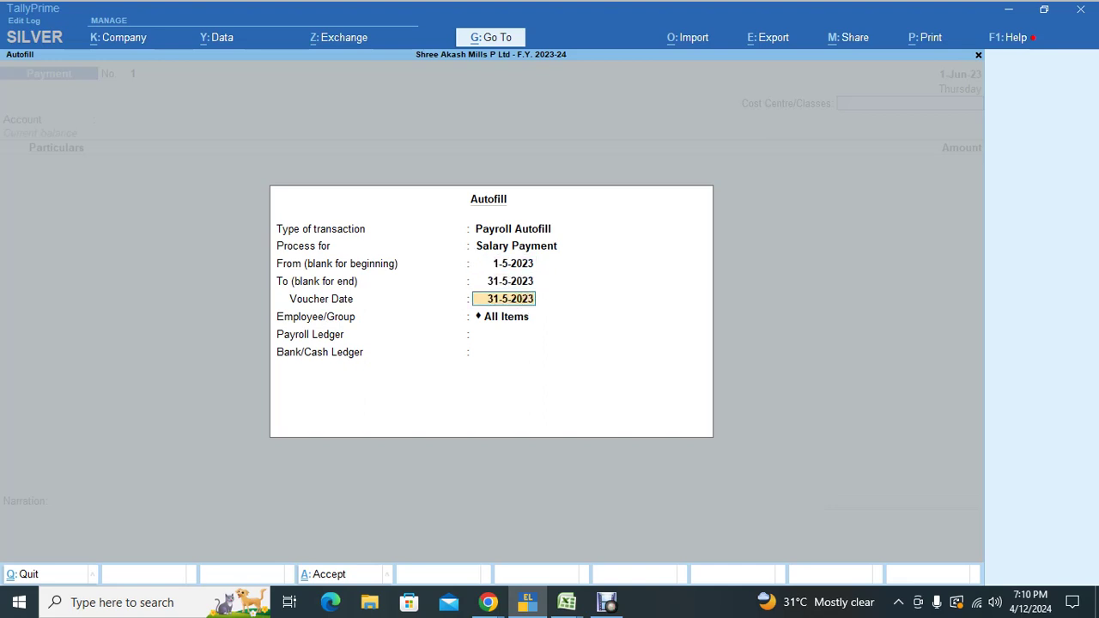
pyautogui.press('BackSpace')
pyautogui.write('1-6')
pyautogui.press('Return')
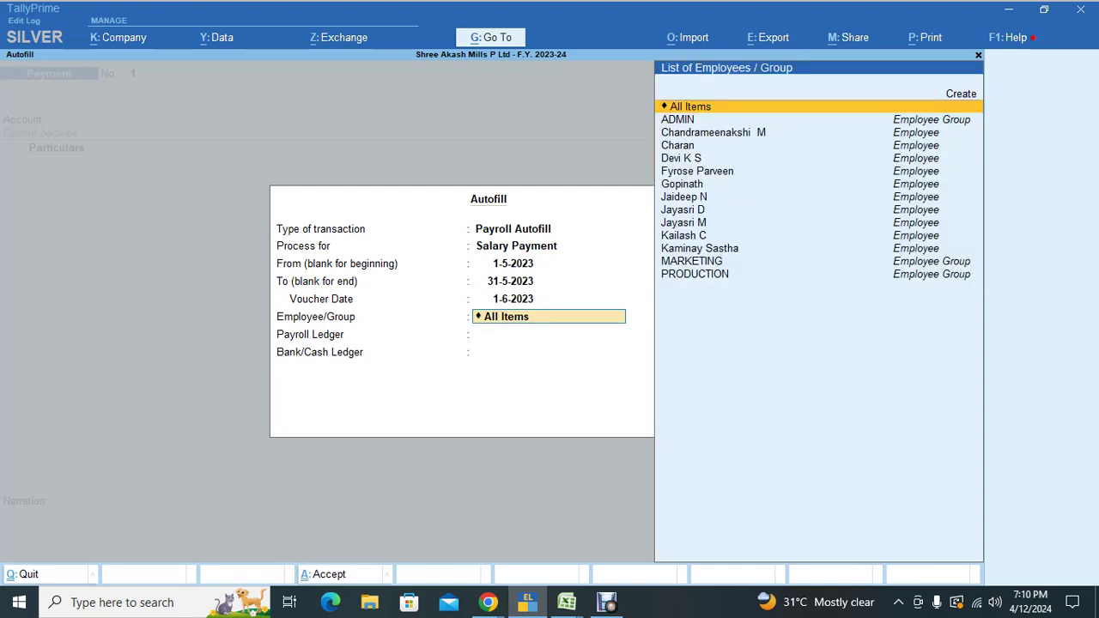
# Step: Autofill one employee's salary from SALARY PAYABLE via Cash, then discard the voucher unsaved
pyautogui.press('Down')
pyautogui.press('Down')
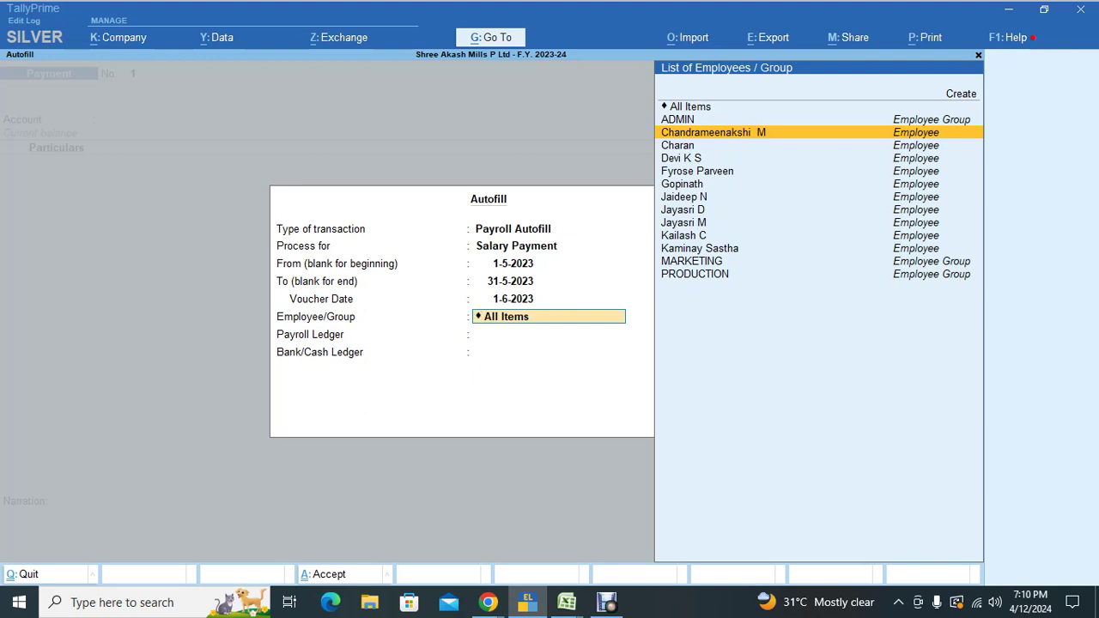
pyautogui.press('Return')
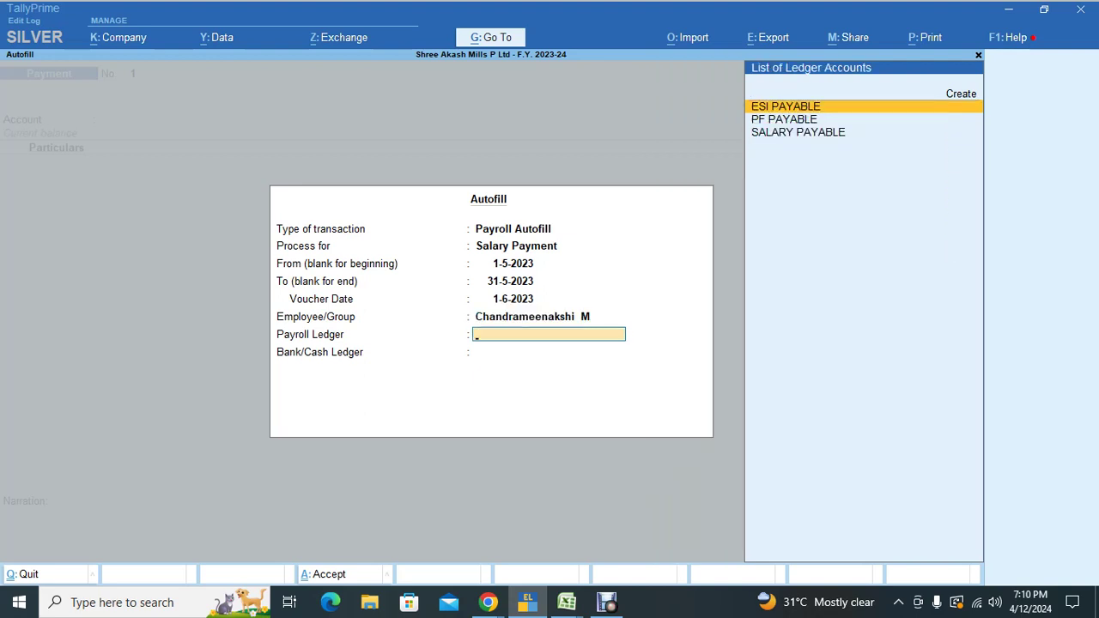
pyautogui.press('Down')
pyautogui.press('Down')
pyautogui.press('Return')
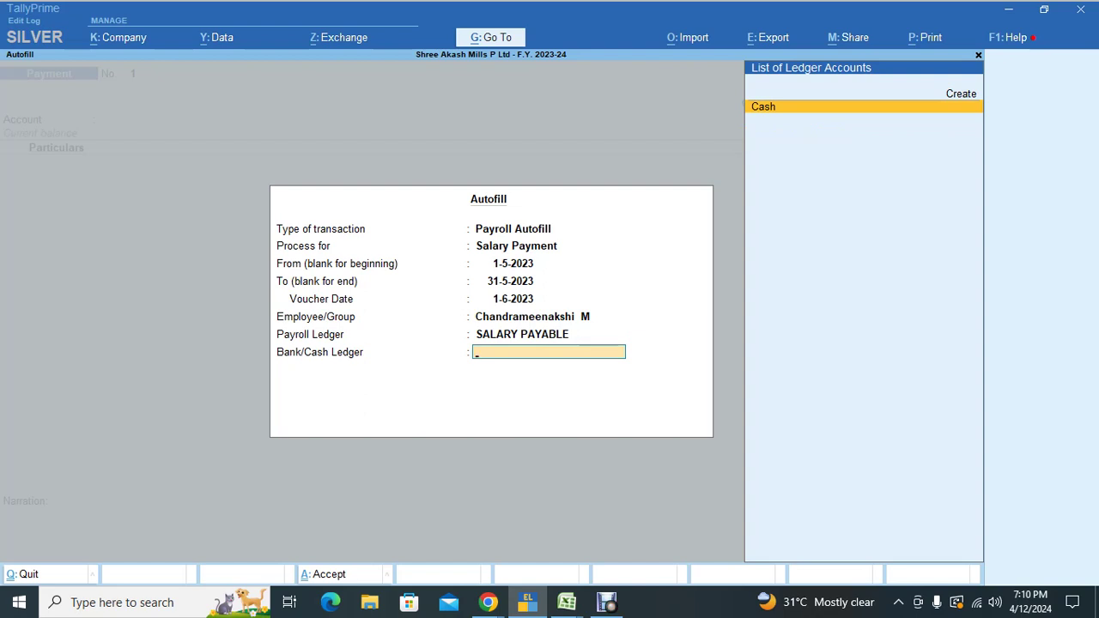
pyautogui.press('Return')
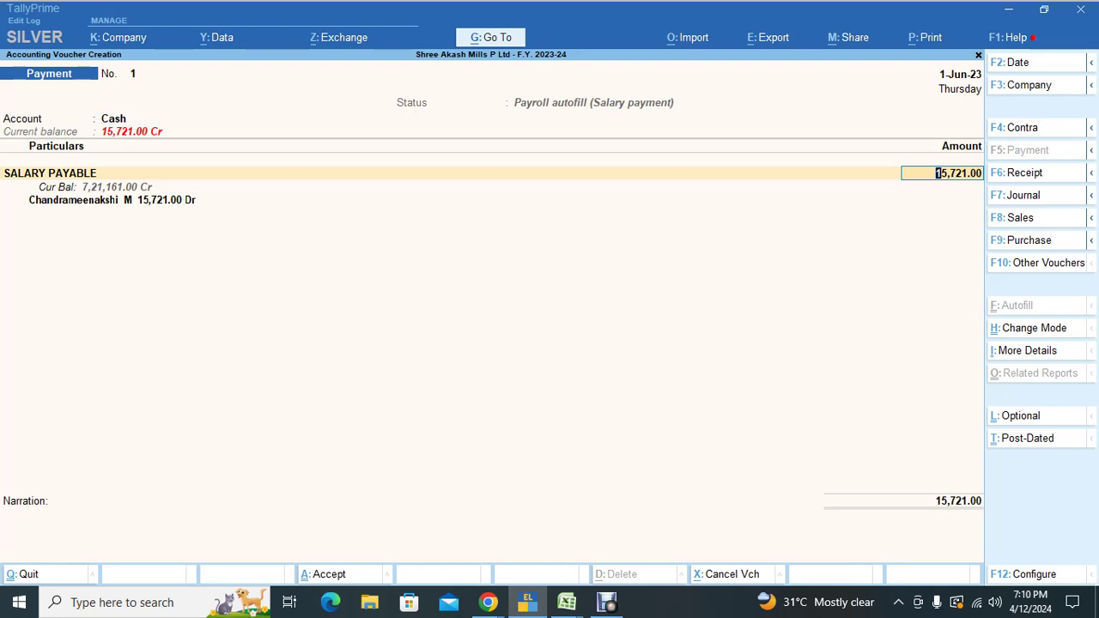
pyautogui.press('Return')
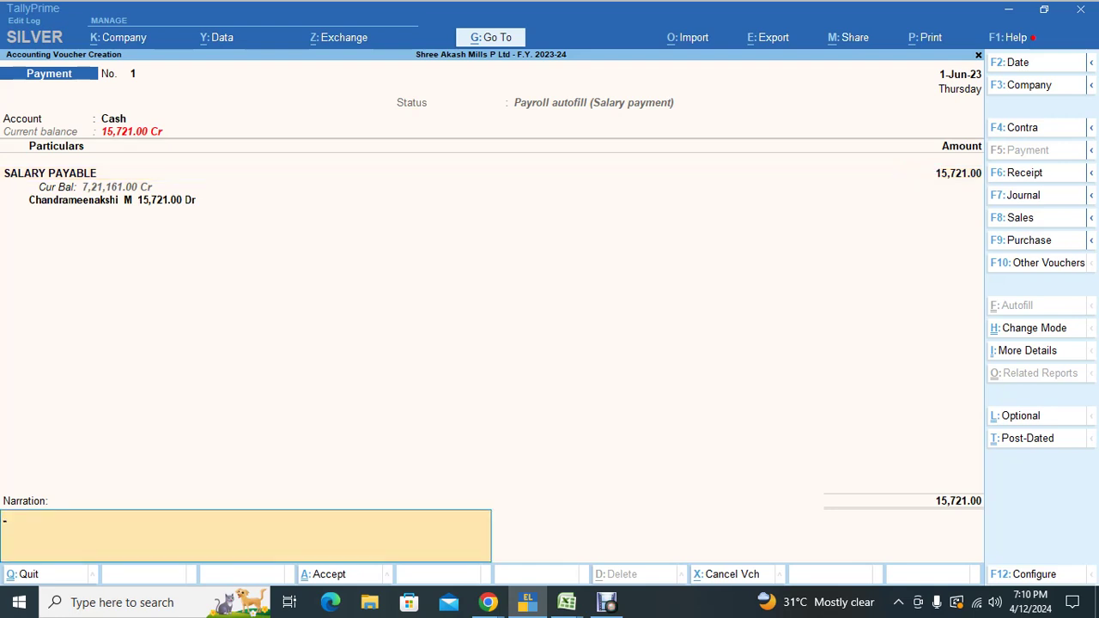
pyautogui.press('Escape')
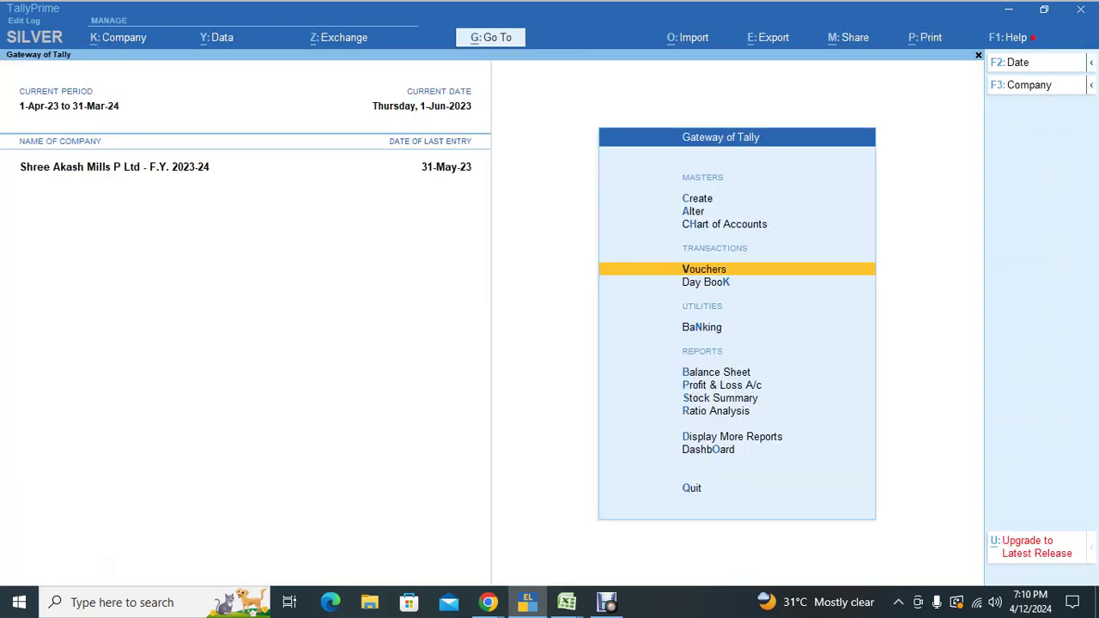
# Step: Start a new Payment voucher dated 1-Jun-23
pyautogui.press('Return')
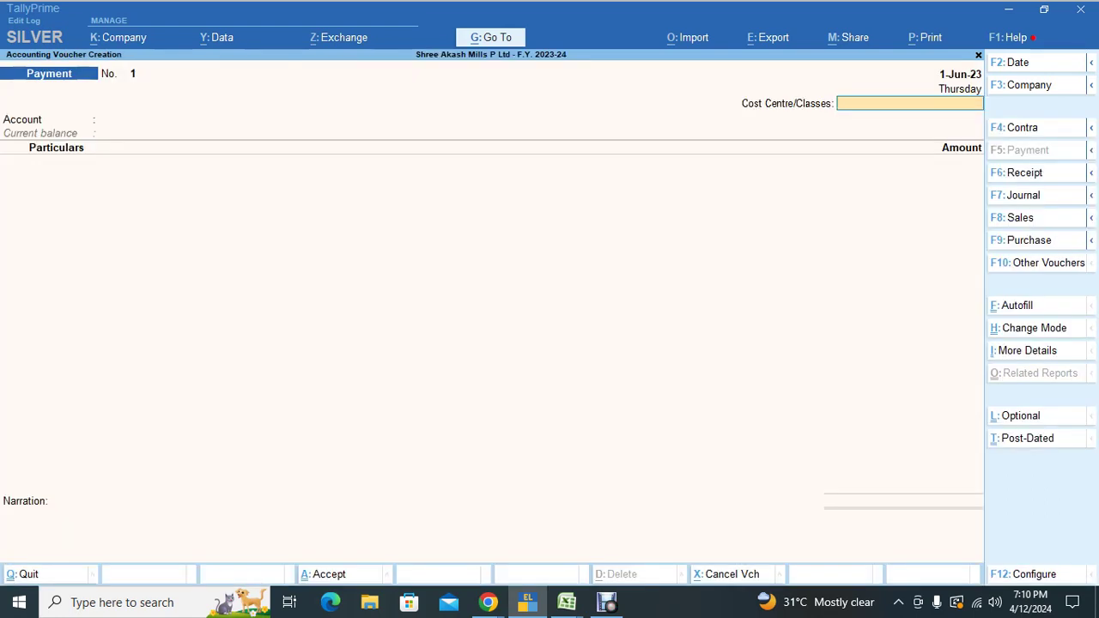
pyautogui.press('F2')
pyautogui.write('1')
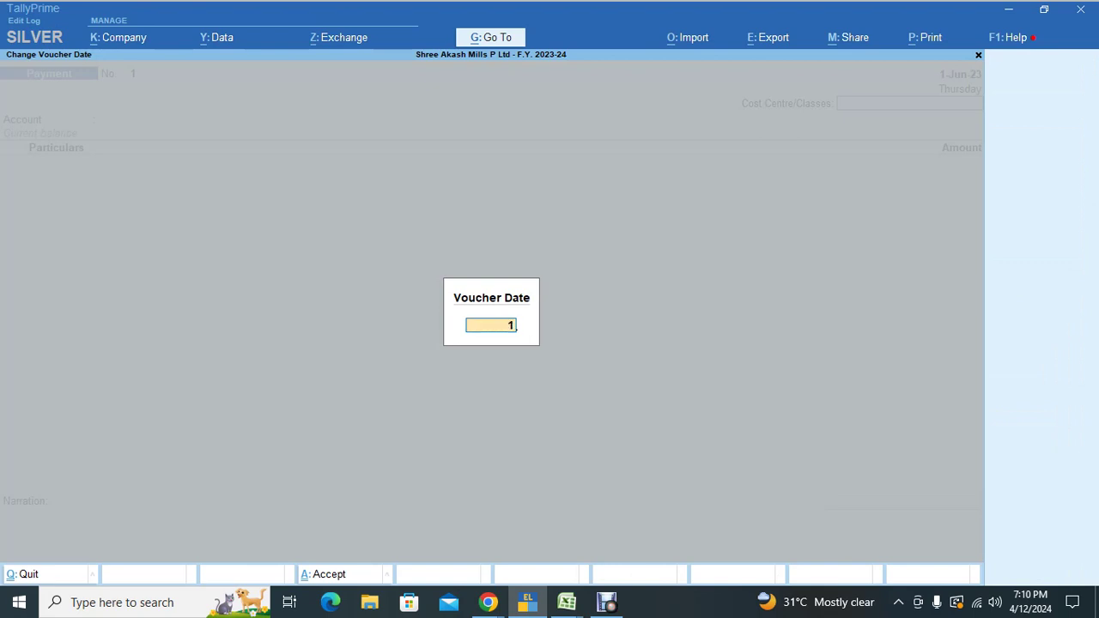
pyautogui.write('.6.23')
pyautogui.press('Return')
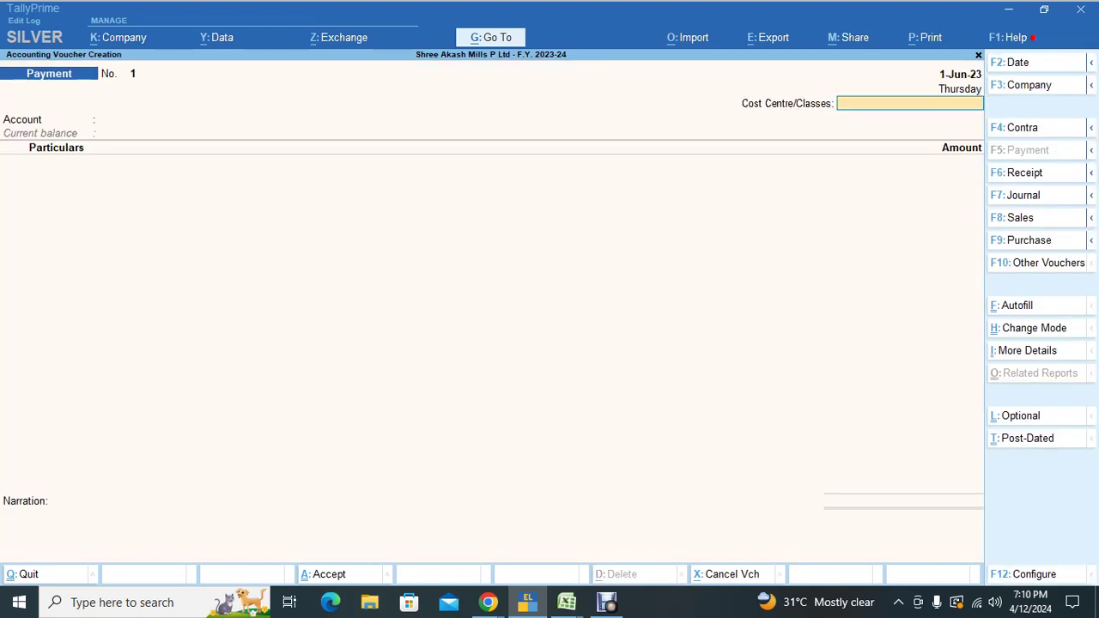
# Step: Set up Payroll Autofill for Salary Payment, 1-5-2023 to 31-5-2023, voucher date 1-6-2023
pyautogui.hotkey('ctrl', 'f')
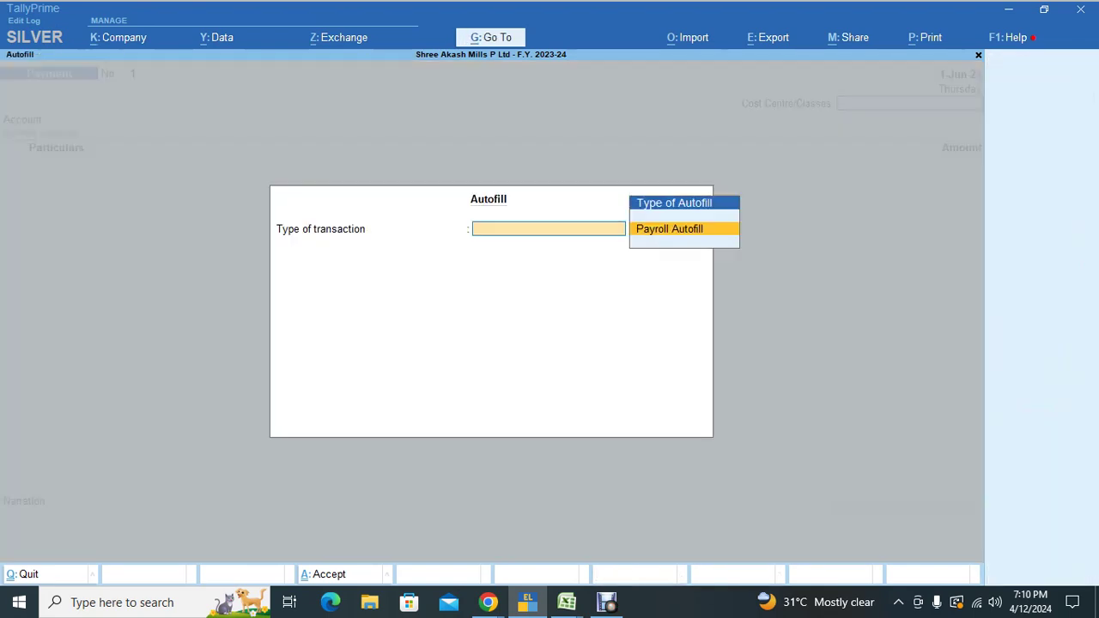
pyautogui.press('Return')
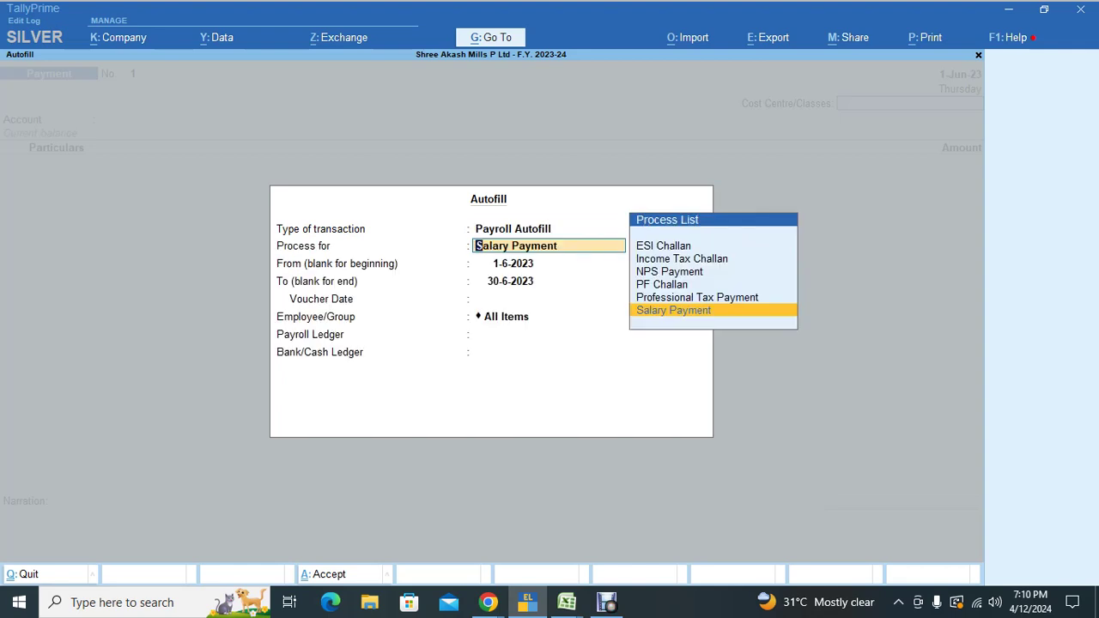
pyautogui.press('Return')
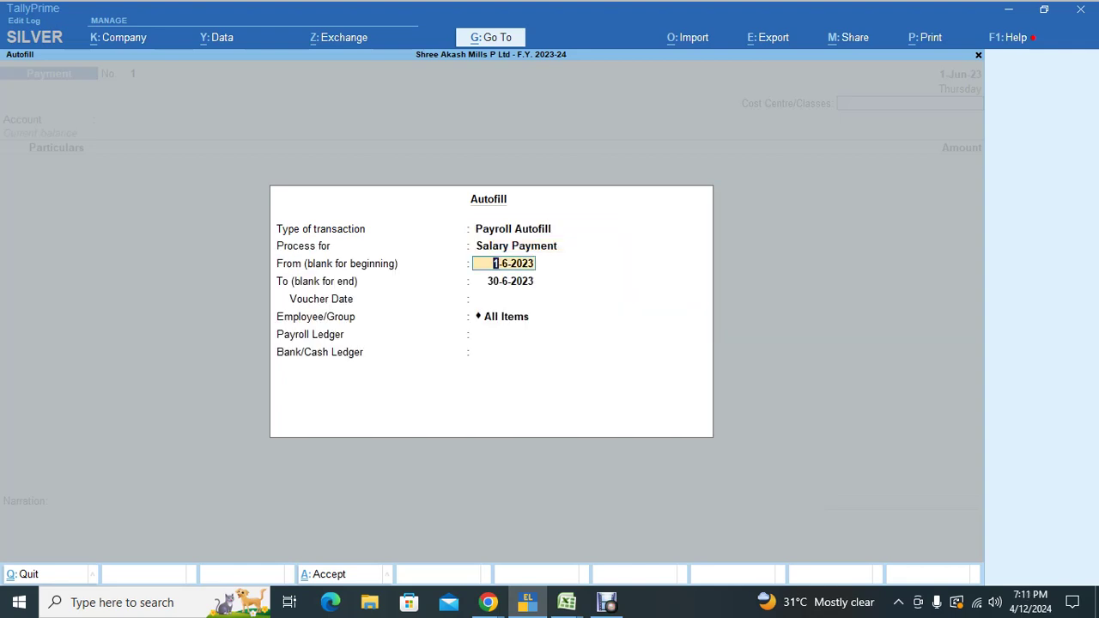
pyautogui.write('1.5')
pyautogui.press('Return')
pyautogui.write('31.5')
pyautogui.press('Return')
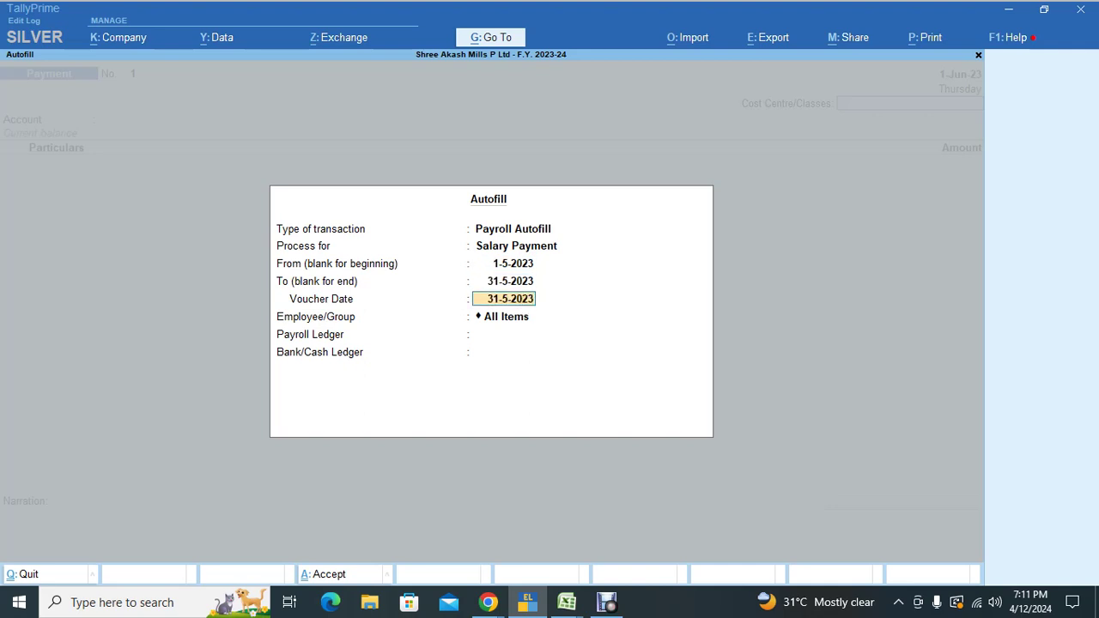
pyautogui.write('1.6.23')
pyautogui.press('Return')
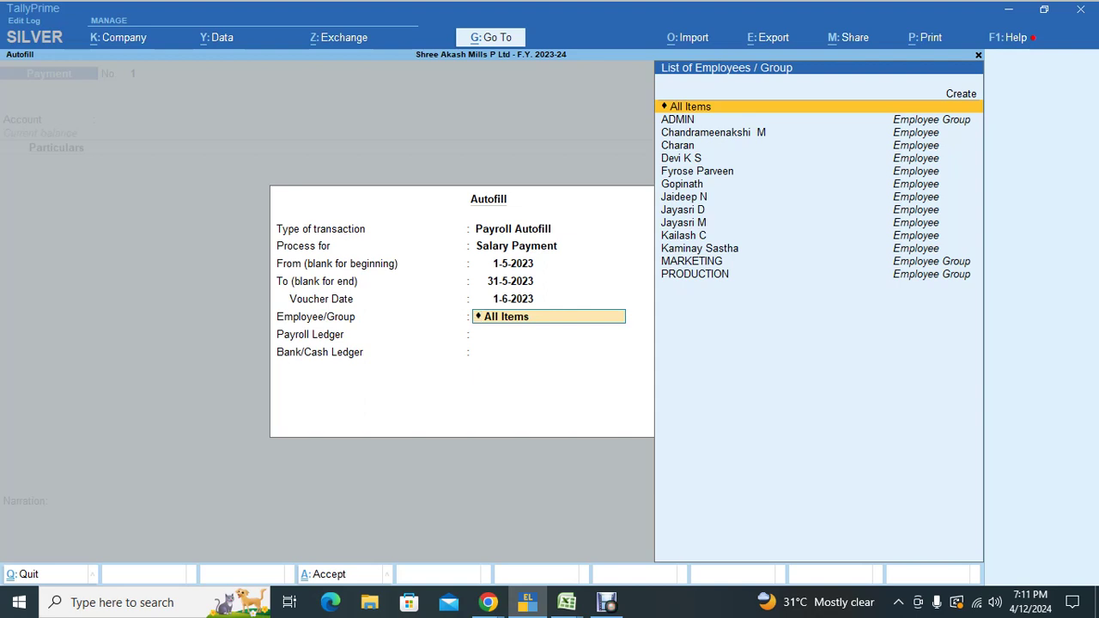
# Step: Autofill the employee from SALARY PAYABLE via Cash and save the 15,721.00 voucher
pyautogui.press('Down')
pyautogui.press('Down')
pyautogui.press('Return')
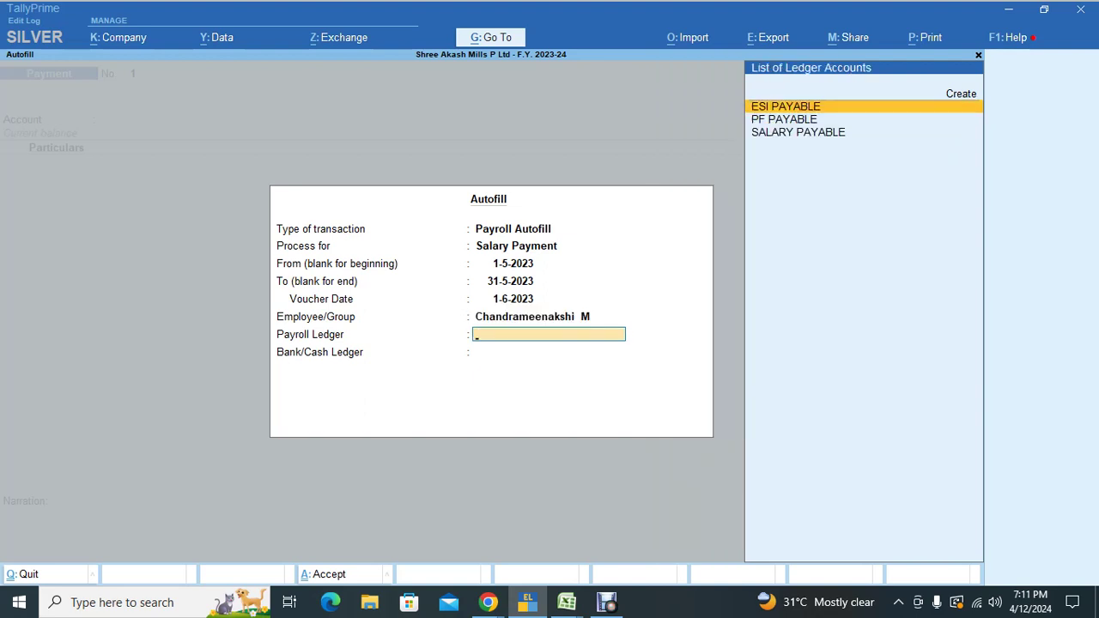
pyautogui.press('Down')
pyautogui.press('Down')
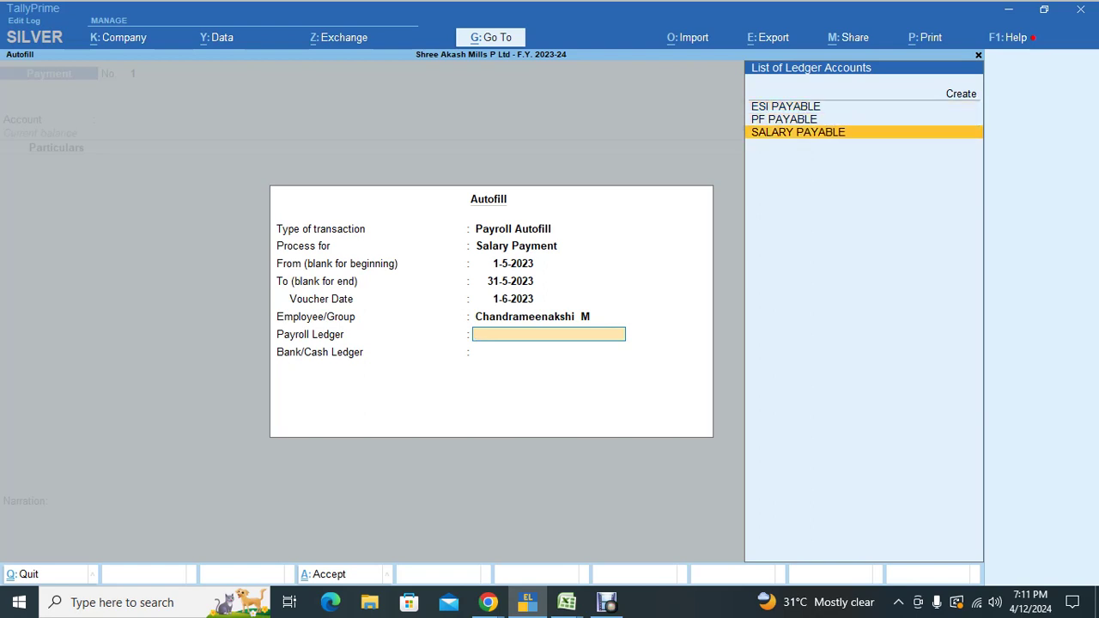
pyautogui.press('Return')
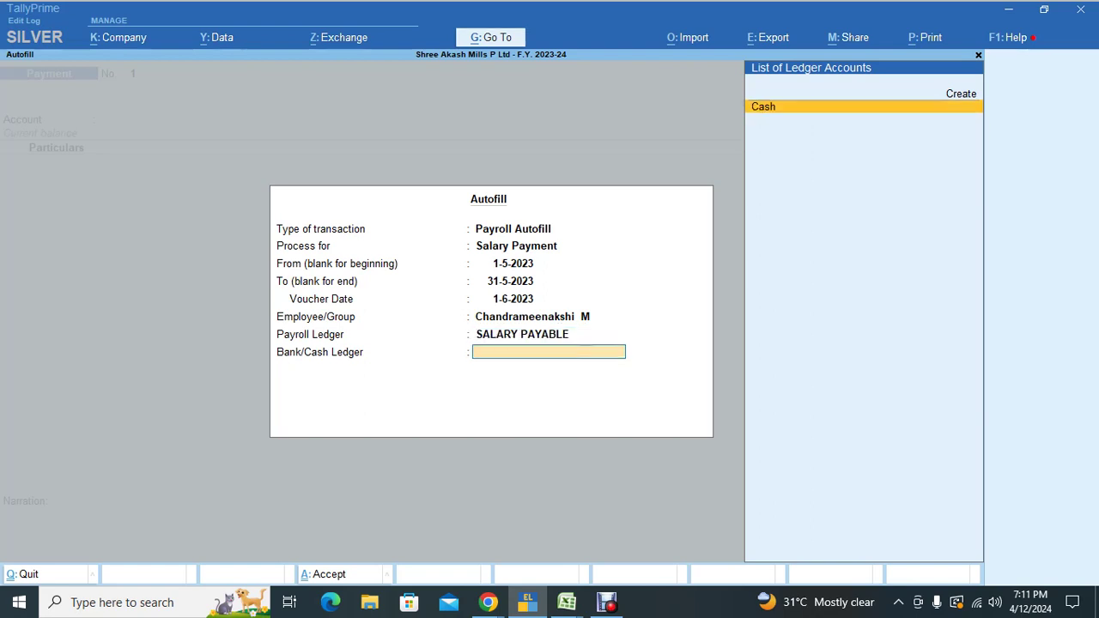
pyautogui.press('Return')
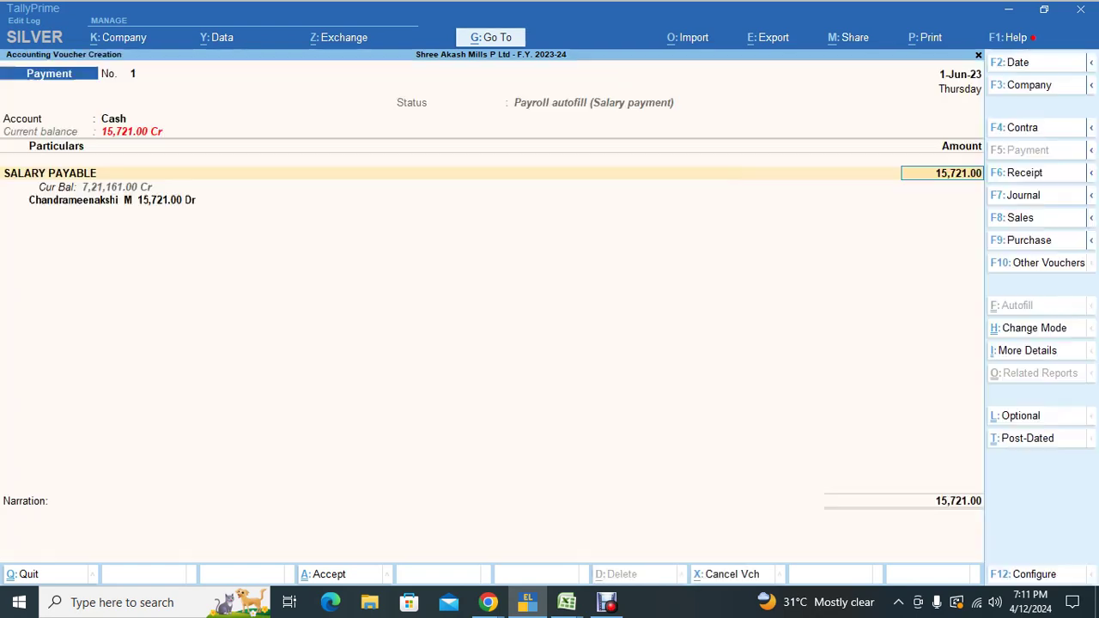
pyautogui.press('Return')
pyautogui.press('Return')
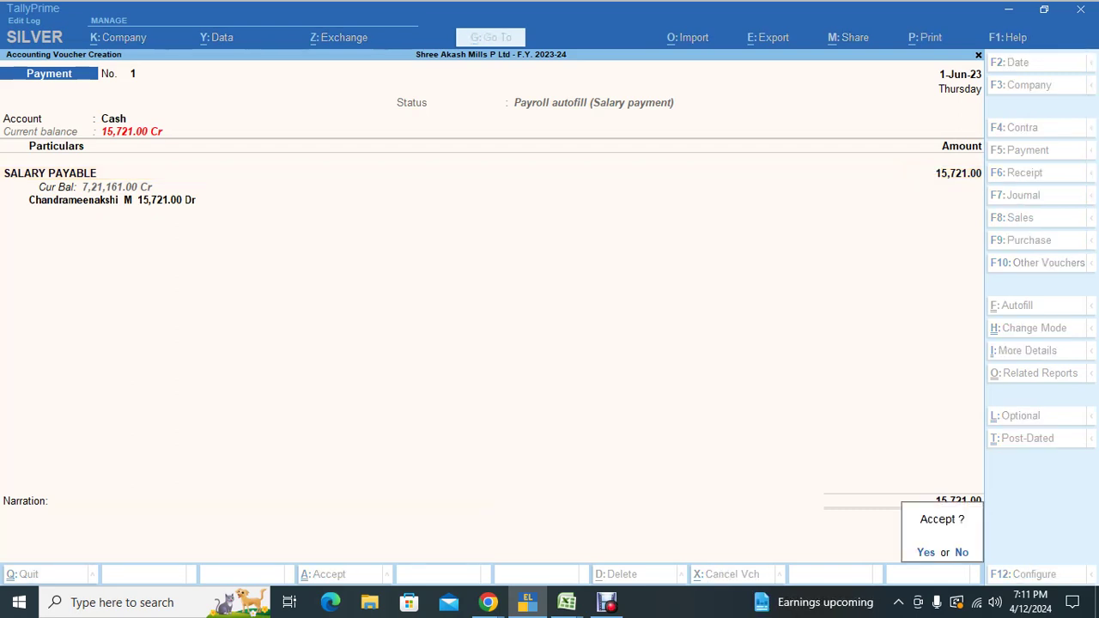
pyautogui.press('Return')
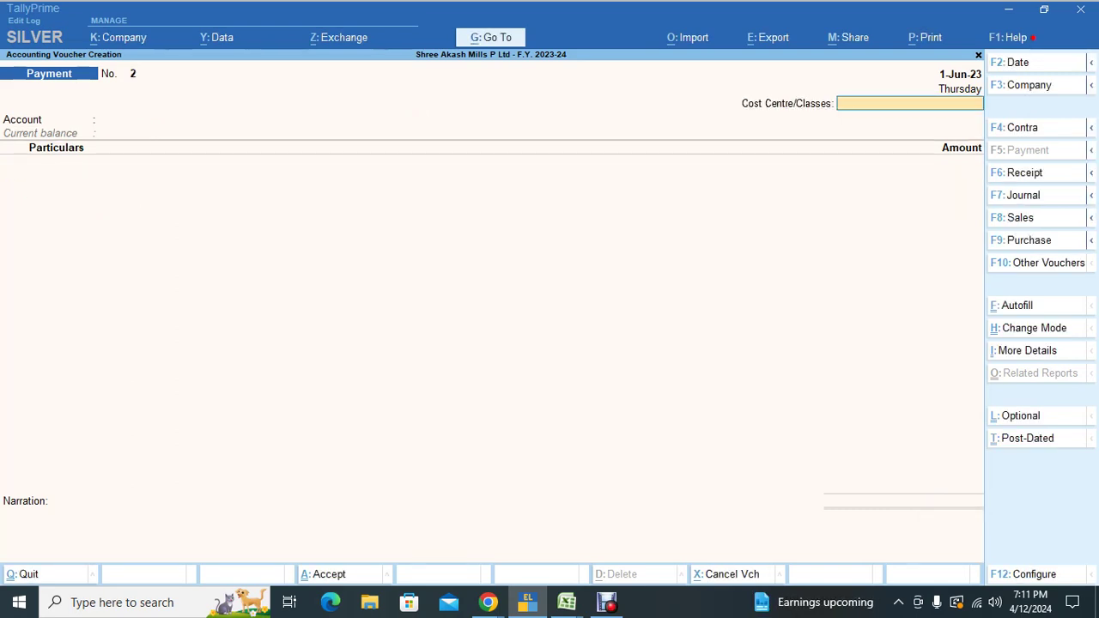
pyautogui.press('Escape')
# Step: Go to Statements of Accounts > Cost Centres > Ledger Break-up in the more reports menu
pyautogui.press('d')
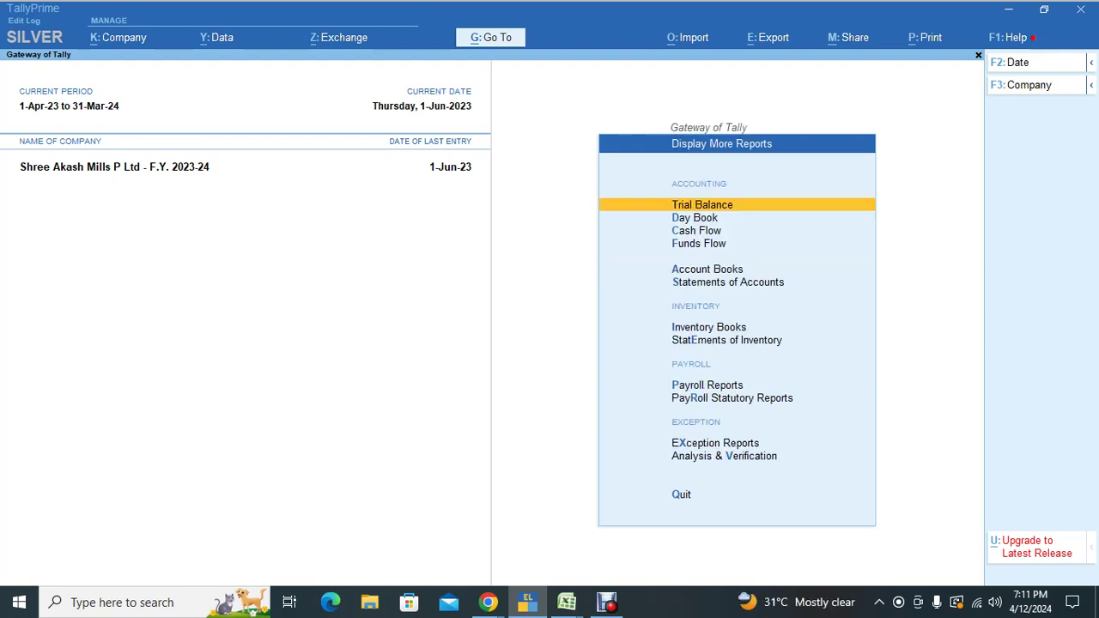
pyautogui.press('Down')
pyautogui.press('Down')
pyautogui.press('Down')
pyautogui.press('Down')
pyautogui.press('Down')
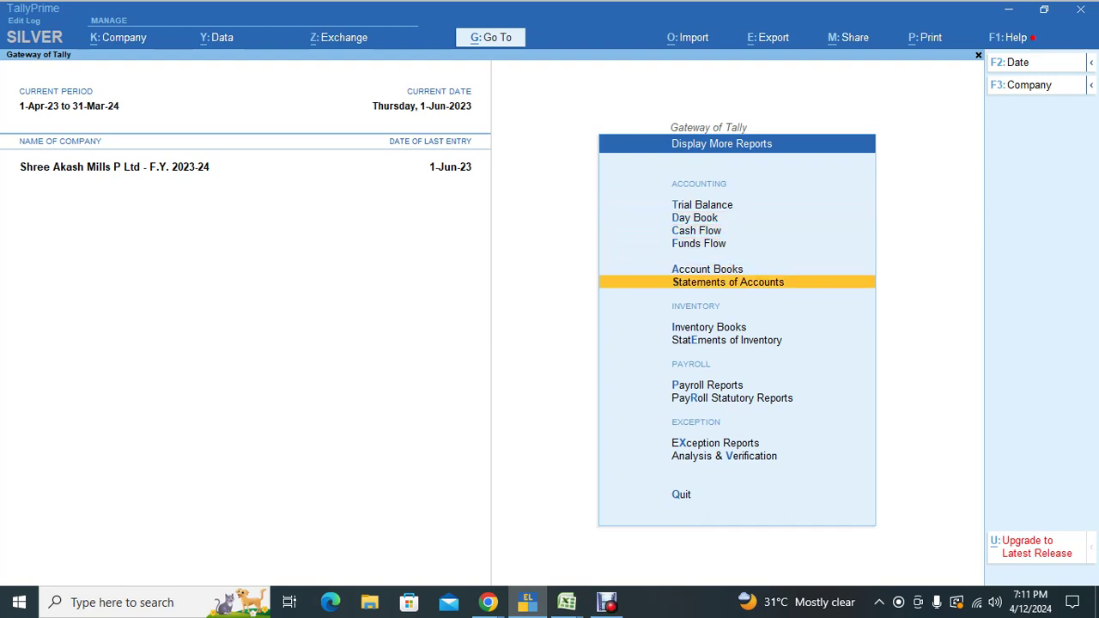
pyautogui.press('Return')
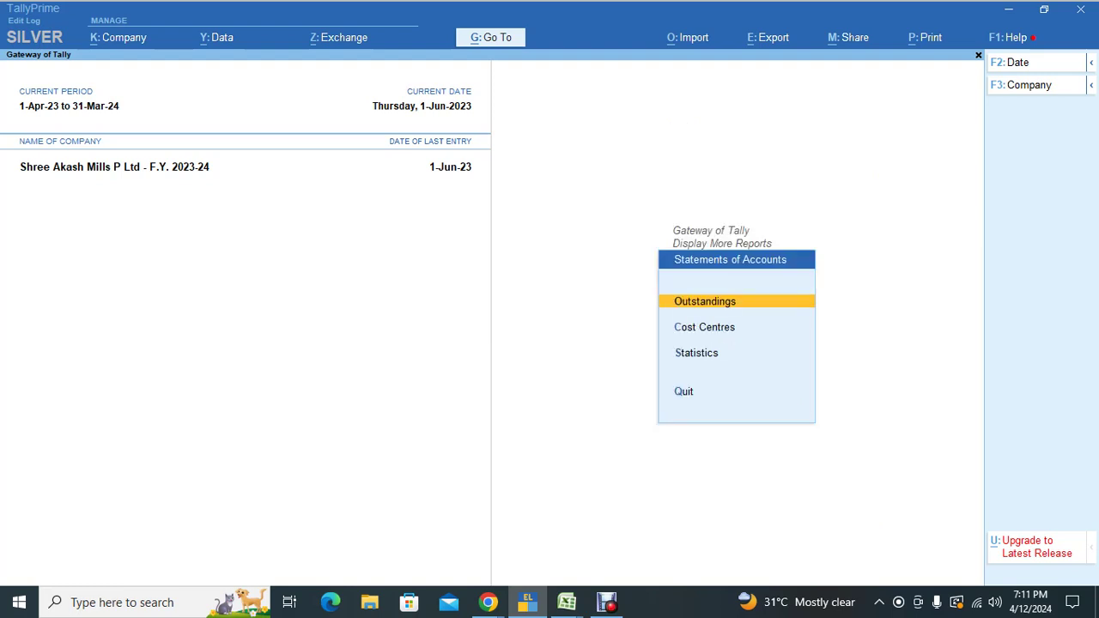
pyautogui.press('Down')
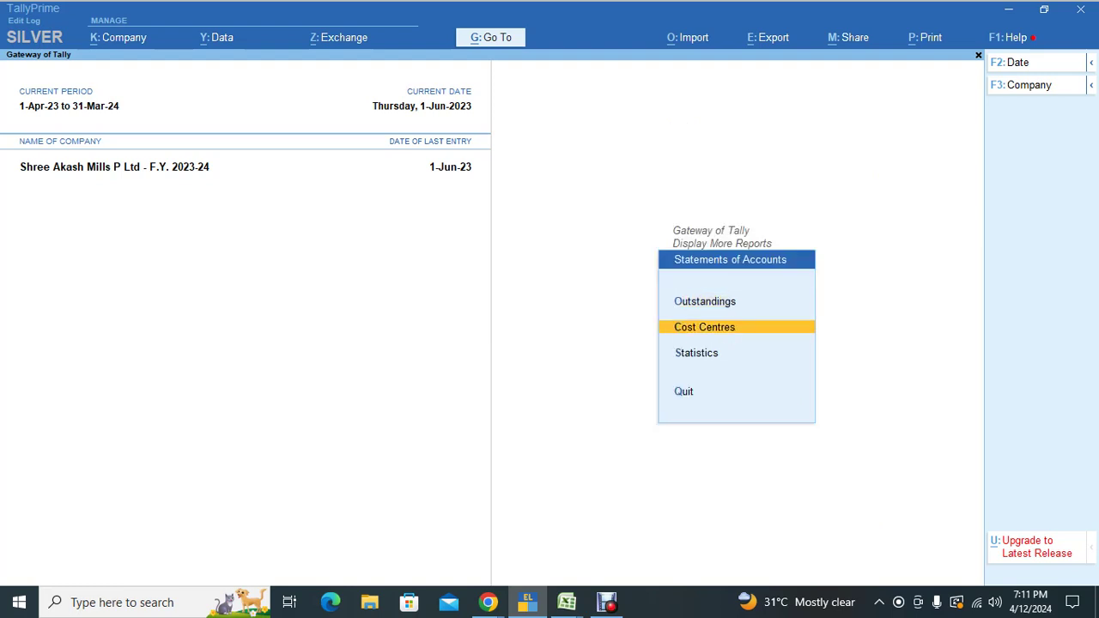
pyautogui.press('Return')
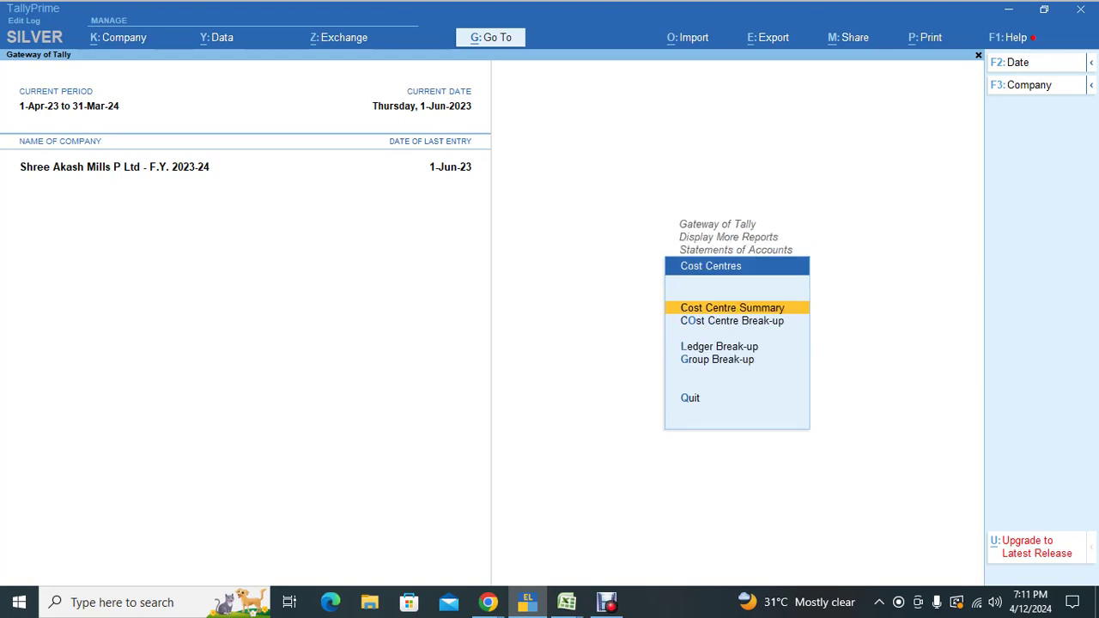
pyautogui.press('Down')
pyautogui.press('Down')
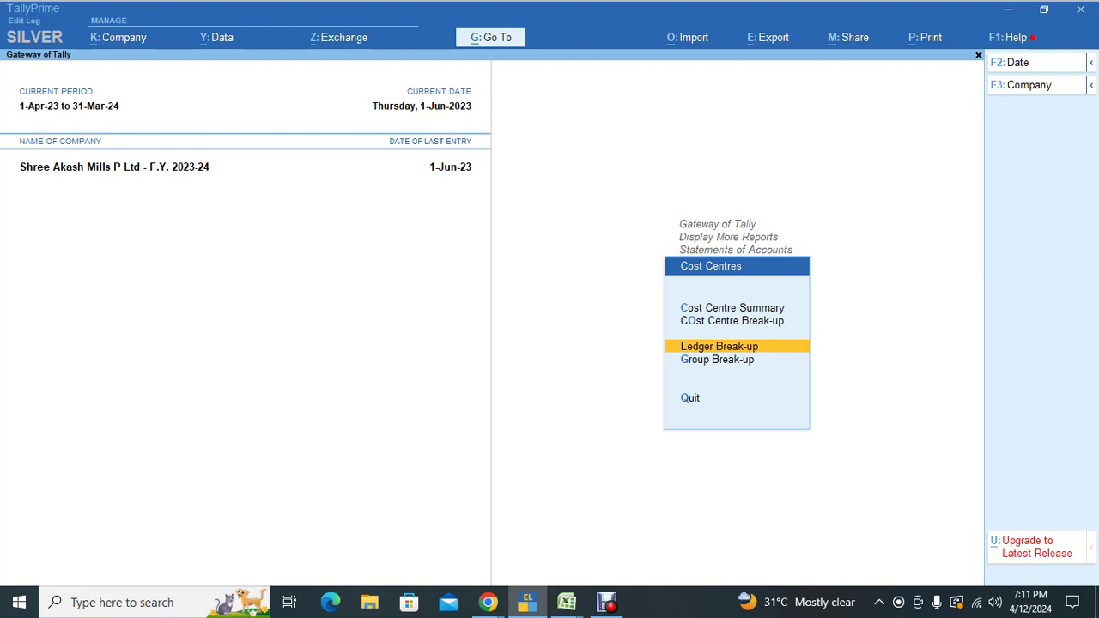
pyautogui.press('Return')
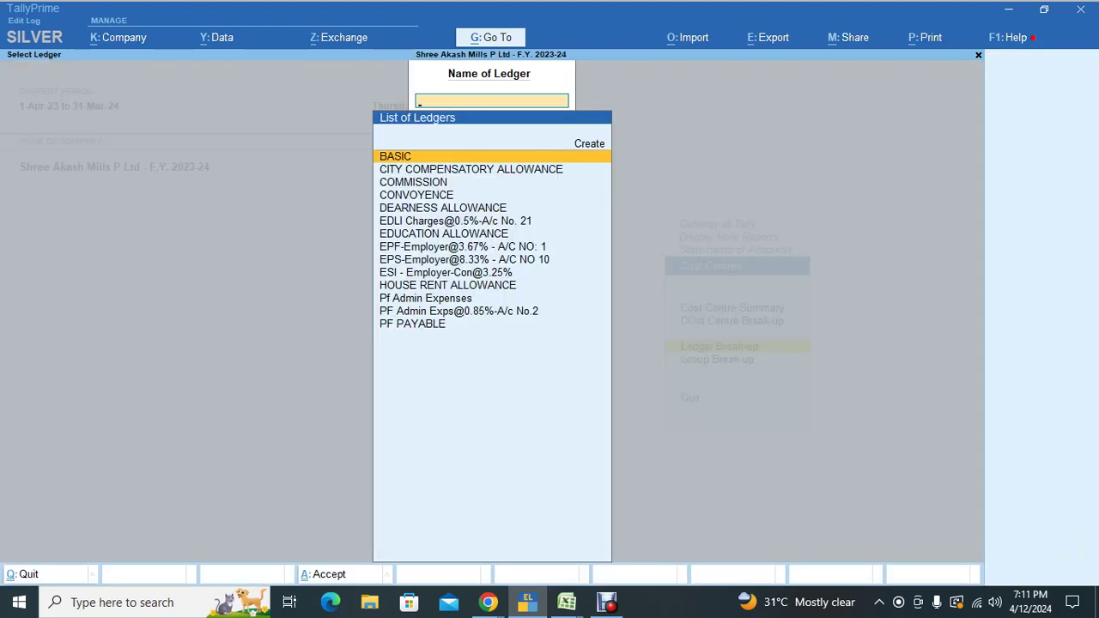
# Step: Search for the salary ledger, browse the ledger list, and back out to the main menu
pyautogui.write('sal')
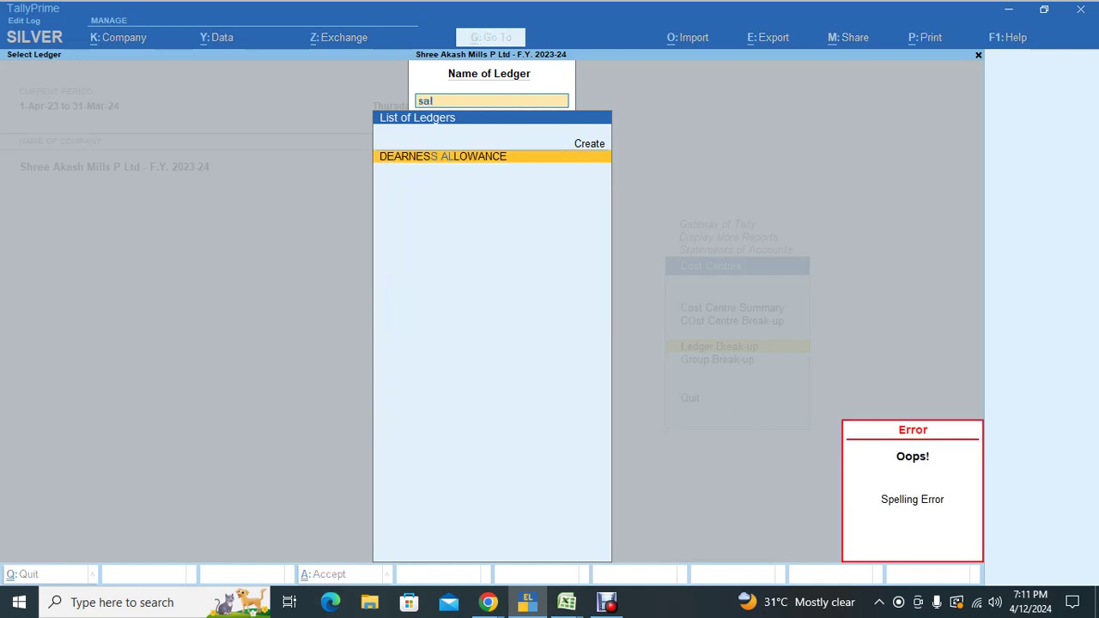
pyautogui.press('BackSpace')
pyautogui.press('BackSpace')
pyautogui.press('BackSpace')
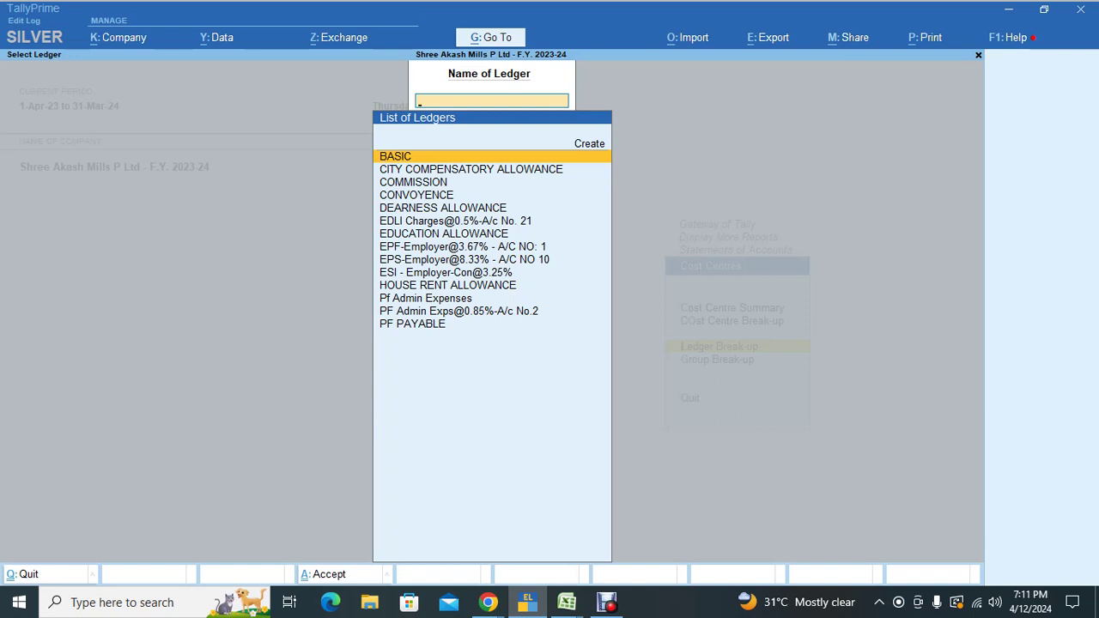
pyautogui.hotkey('alt', 'g')
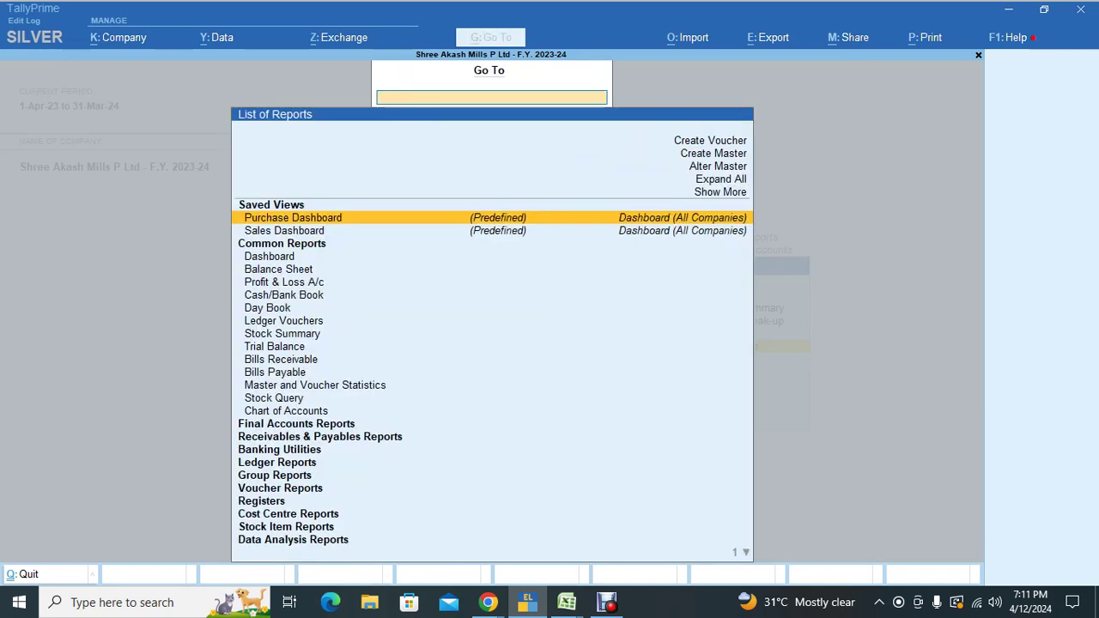
pyautogui.press('Up')
pyautogui.press('Up')
pyautogui.press('Up')
pyautogui.press('Up')
pyautogui.press('Escape')
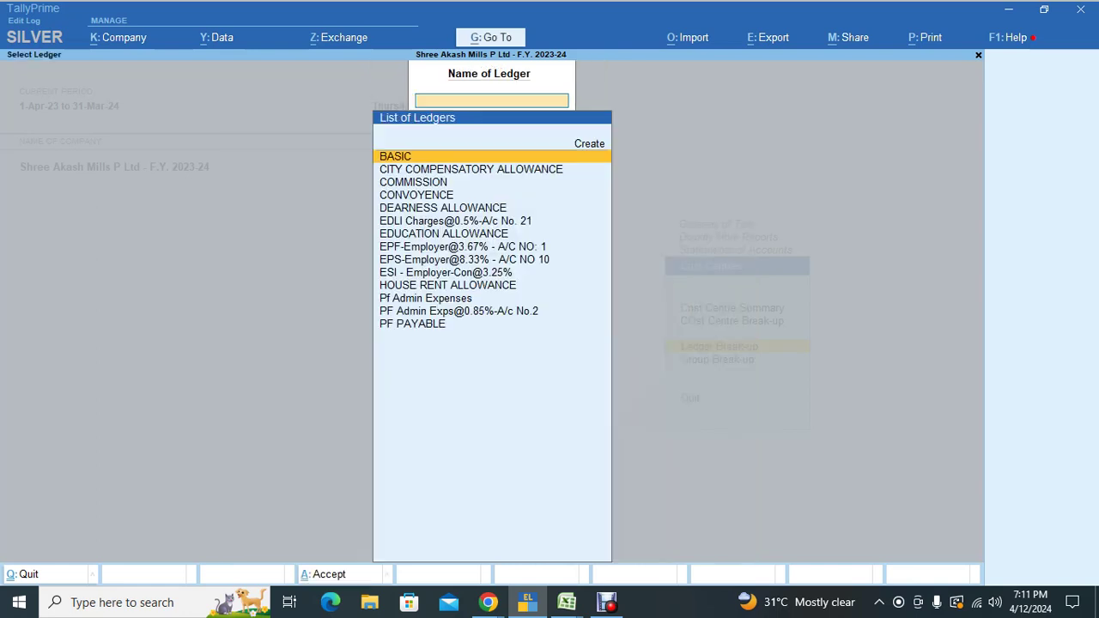
pyautogui.press('Down')
pyautogui.press('Down')
pyautogui.press('Down')
pyautogui.press('Down')
pyautogui.press('Down')
pyautogui.press('Down')
pyautogui.press('Down')
pyautogui.press('Down')
pyautogui.press('Down')
pyautogui.press('Down')
pyautogui.press('Down')
pyautogui.press('Down')
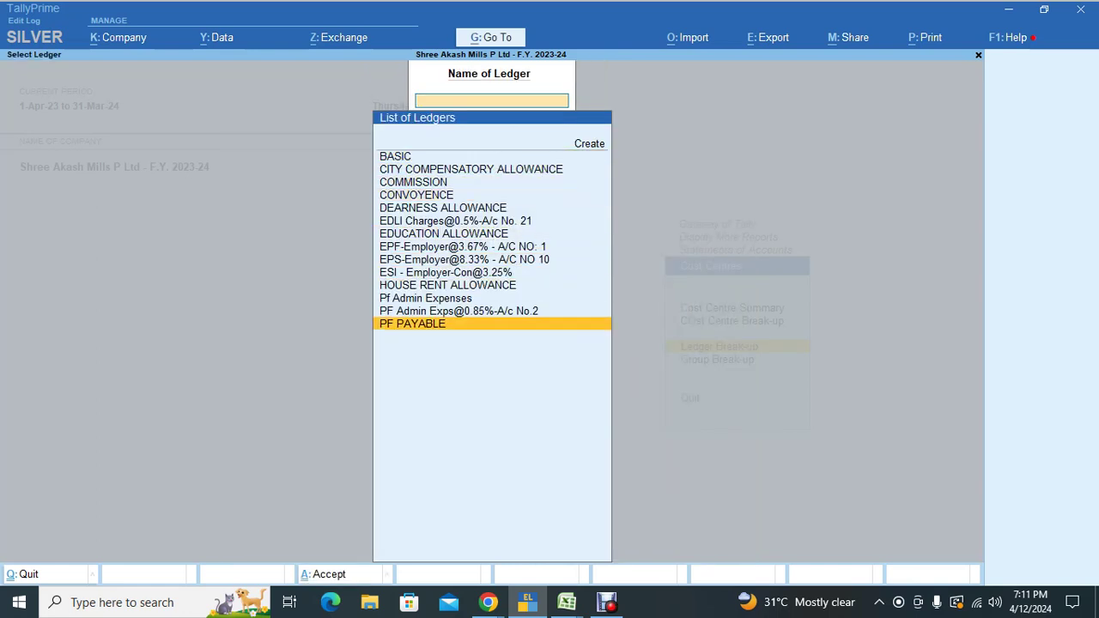
pyautogui.press('Escape')
pyautogui.press('Escape')
pyautogui.press('Escape')
pyautogui.press('Up')
pyautogui.press('Up')
pyautogui.press('Up')
pyautogui.press('Up')
pyautogui.press('Up')
pyautogui.press('Up')
pyautogui.press('Up')
pyautogui.press('Up')
pyautogui.press('Up')
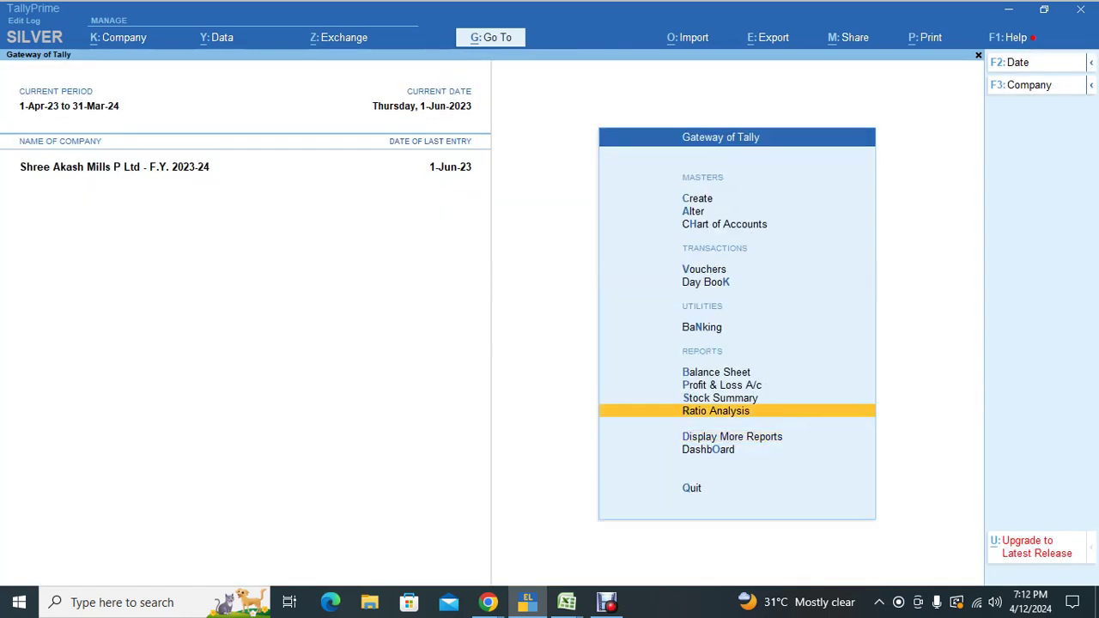
pyautogui.press('Return')
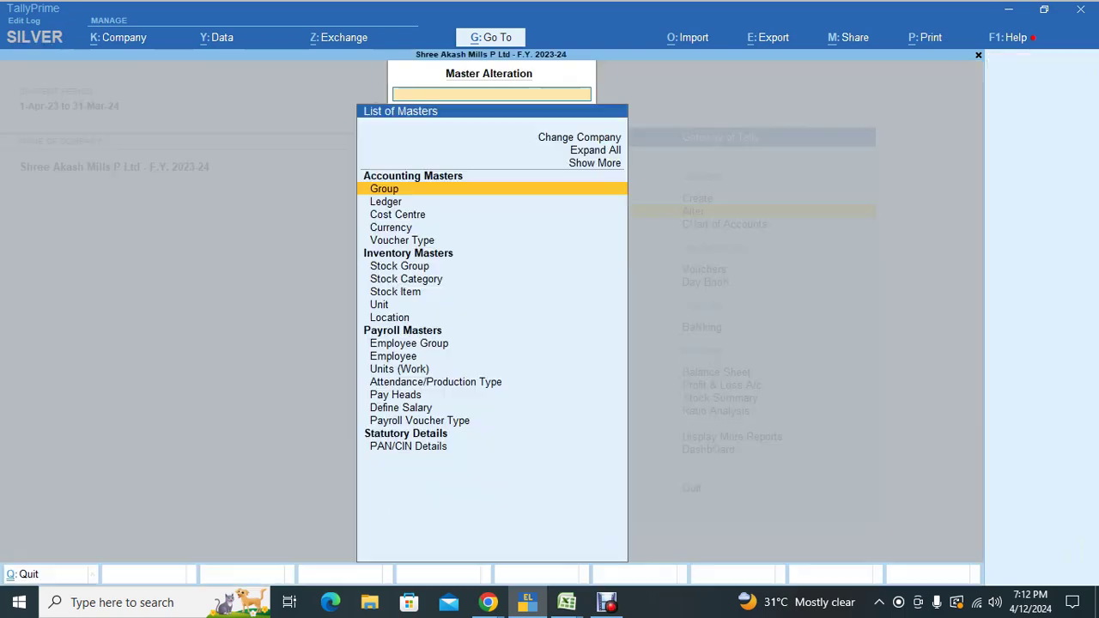
pyautogui.press('Down')
pyautogui.press('Down')
pyautogui.press('Down')
pyautogui.press('Down')
pyautogui.press('Up')
pyautogui.press('Up')
pyautogui.press('Up')
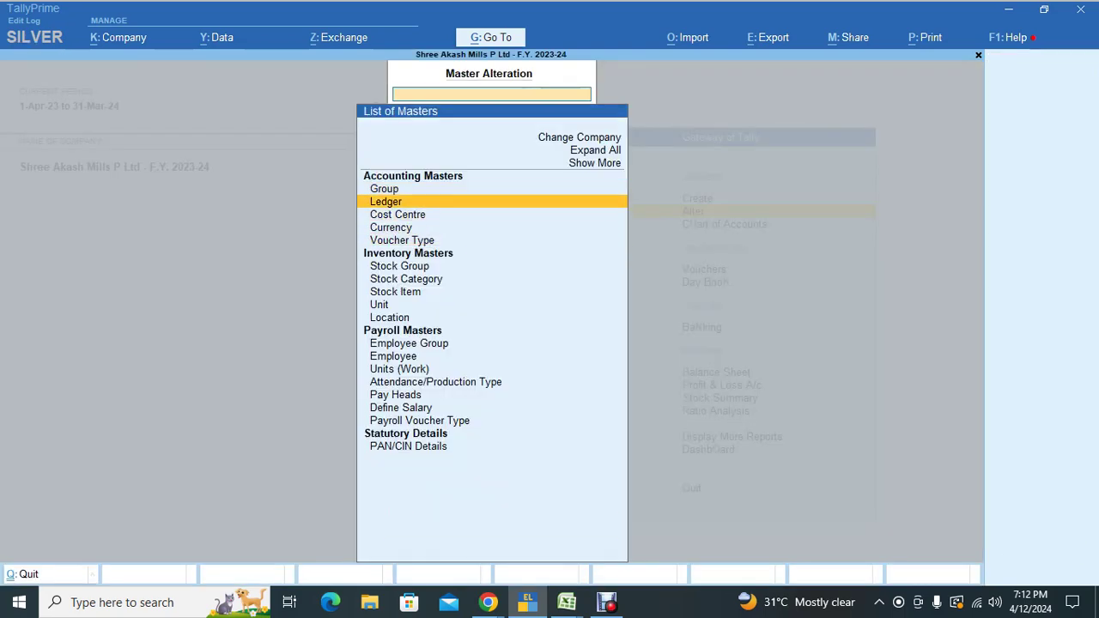
pyautogui.press('Return')
pyautogui.write('Sal')
pyautogui.press('Return')
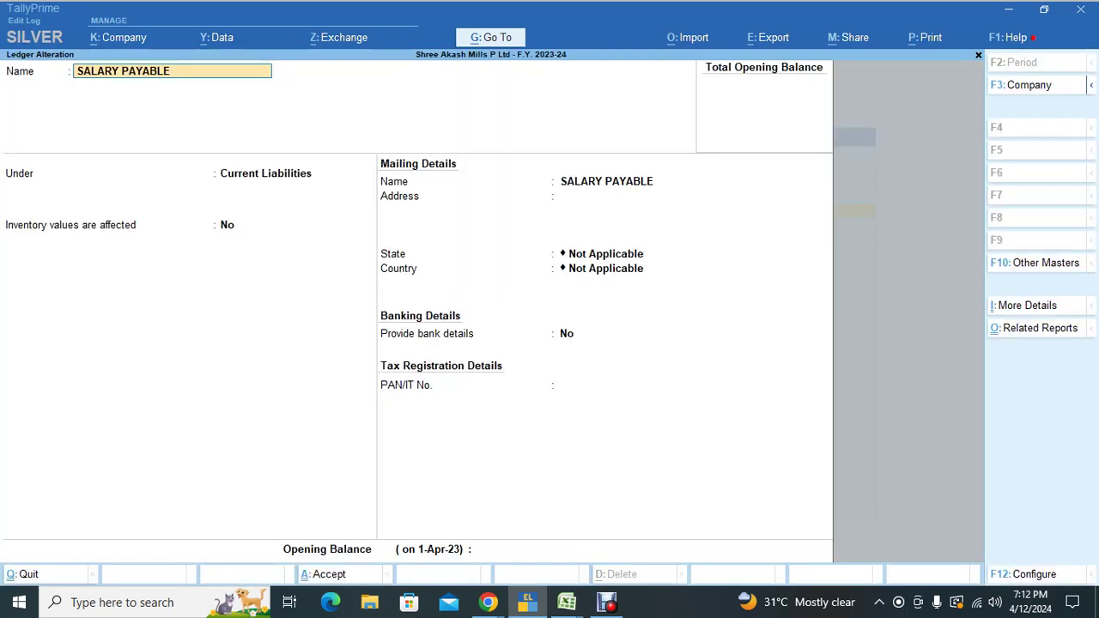
pyautogui.press('Return')
pyautogui.press('Return')
pyautogui.press('Return')
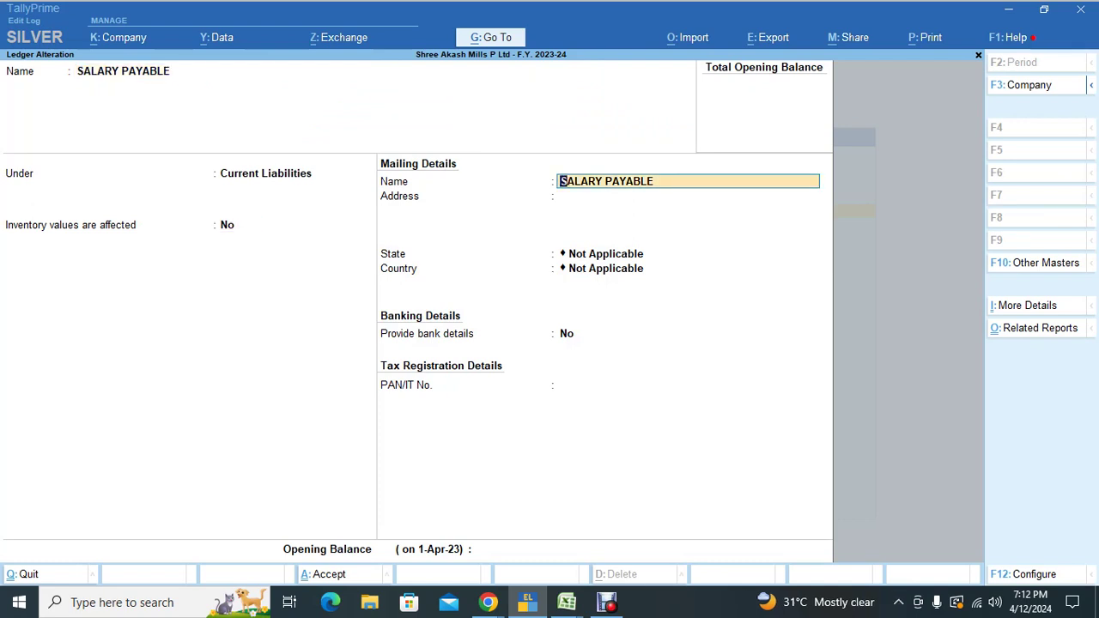
pyautogui.press('BackSpace')
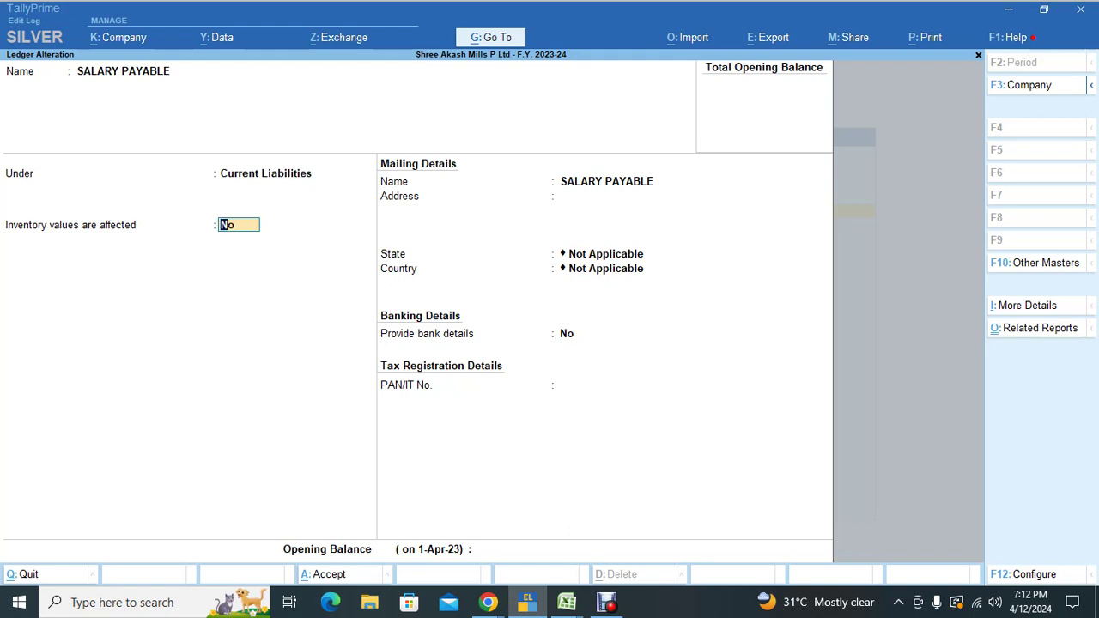
pyautogui.press('F12')
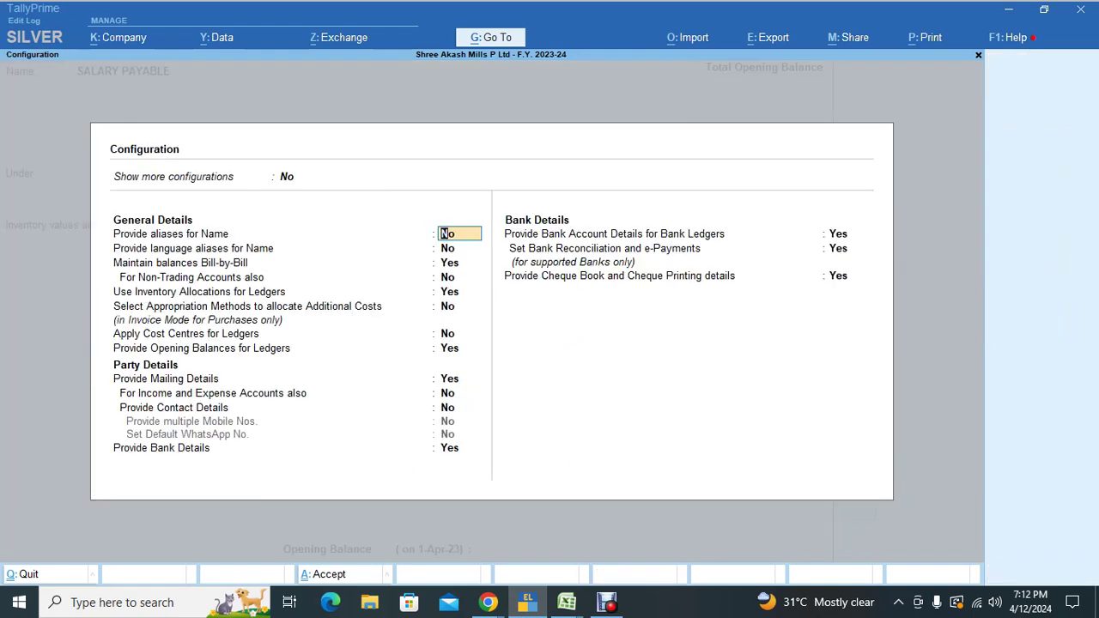
pyautogui.press('Return')
pyautogui.press('Return')
pyautogui.press('Return')
pyautogui.press('Return')
pyautogui.press('Return')
pyautogui.press('Return')
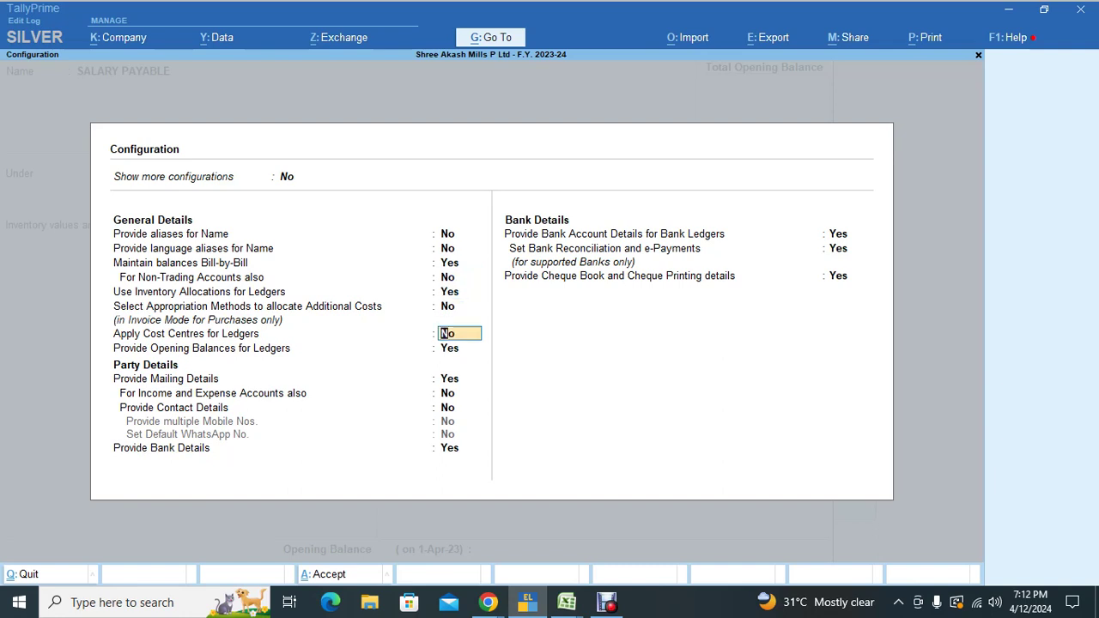
pyautogui.write('y')
pyautogui.press('Return')
pyautogui.press('Up')
pyautogui.press('BackSpace')
pyautogui.press('Escape')
pyautogui.press('Escape')
pyautogui.press('Escape')
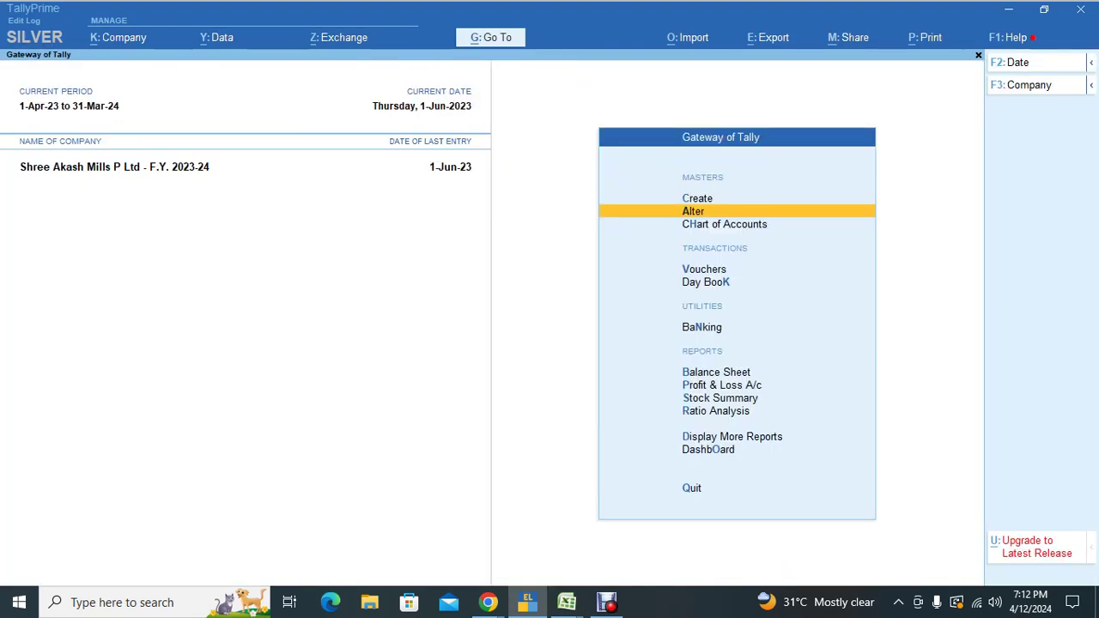
# Step: Open SALARY PAYABLE for alteration and enable Apply Cost Centres for Ledgers in its F12 configuration
pyautogui.press('Return')
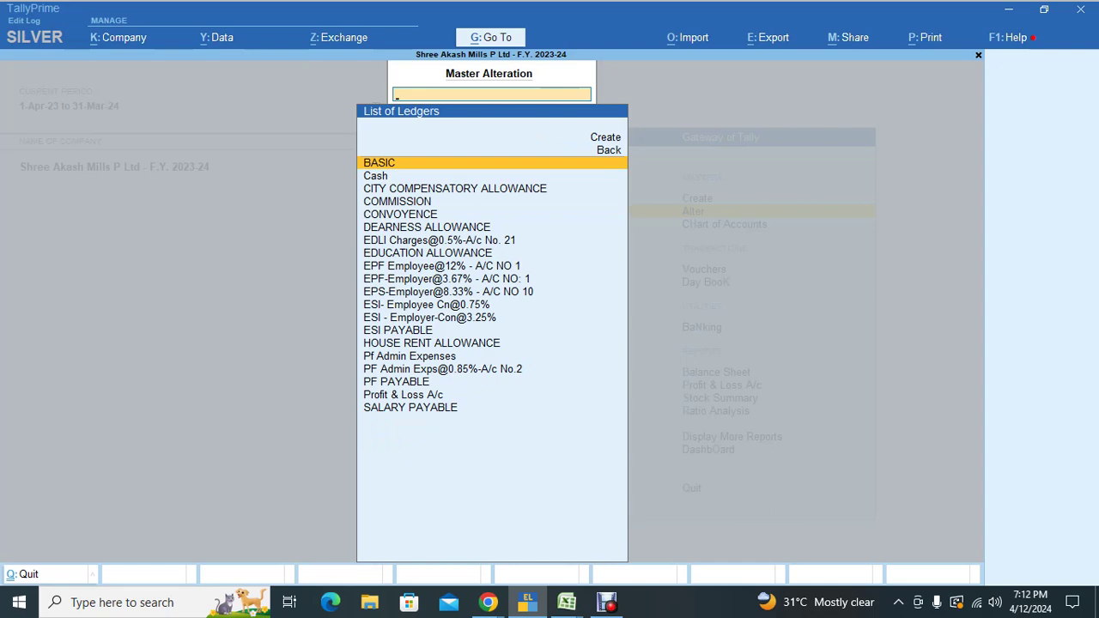
pyautogui.write('sala')
pyautogui.press('Return')
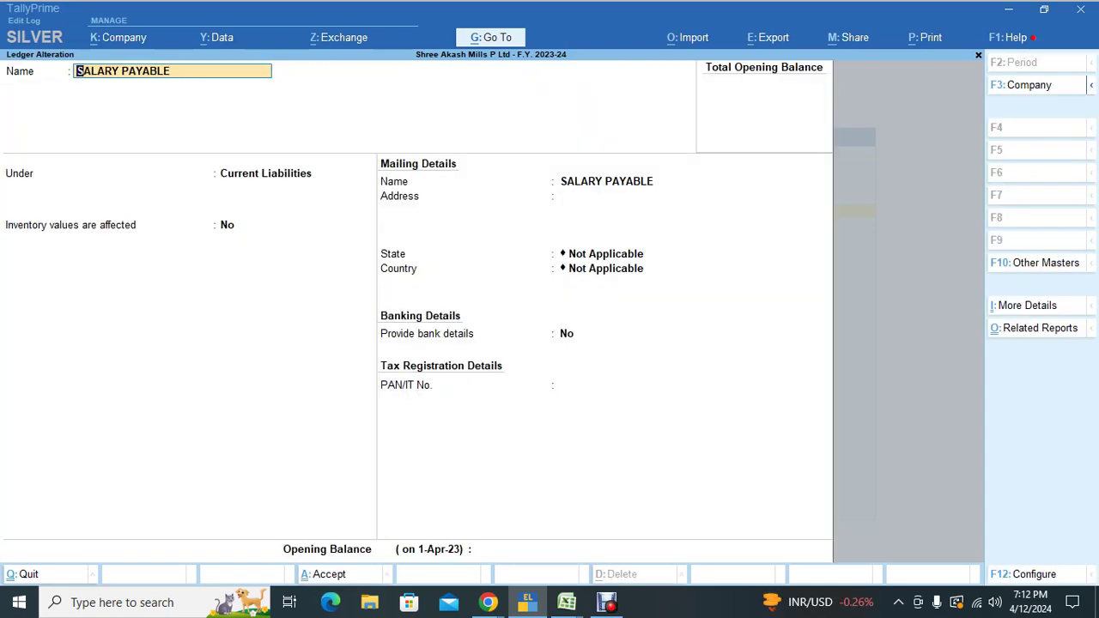
pyautogui.press('F12')
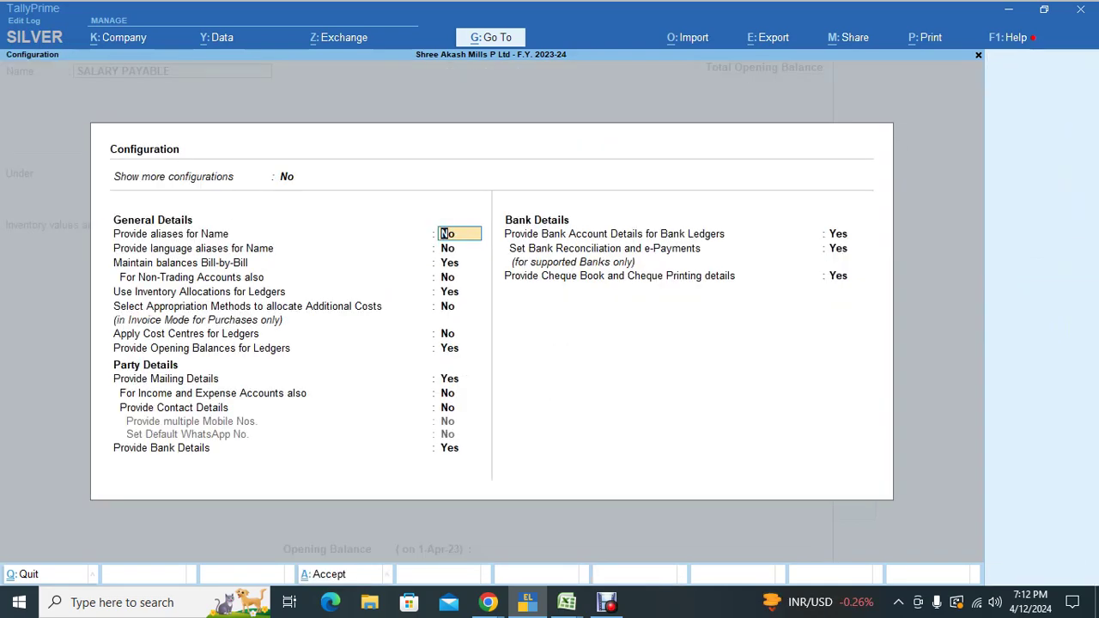
pyautogui.press('Return')
pyautogui.press('Return')
pyautogui.press('Return')
pyautogui.press('Return')
pyautogui.press('Return')
pyautogui.press('Return')
pyautogui.press('Return')
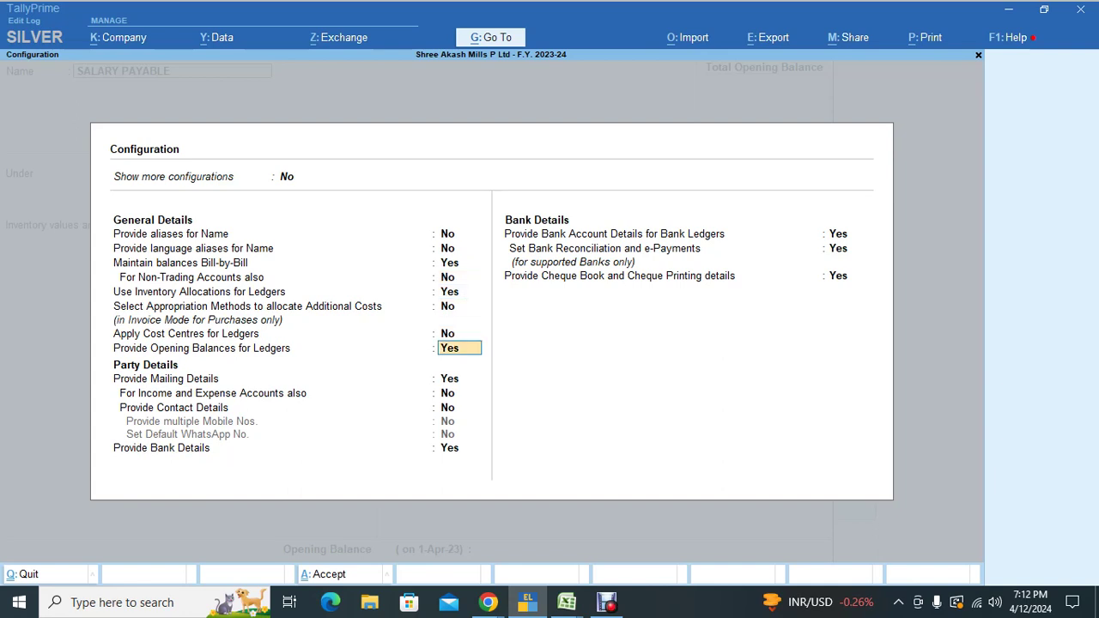
pyautogui.press('Up')
pyautogui.write('y')
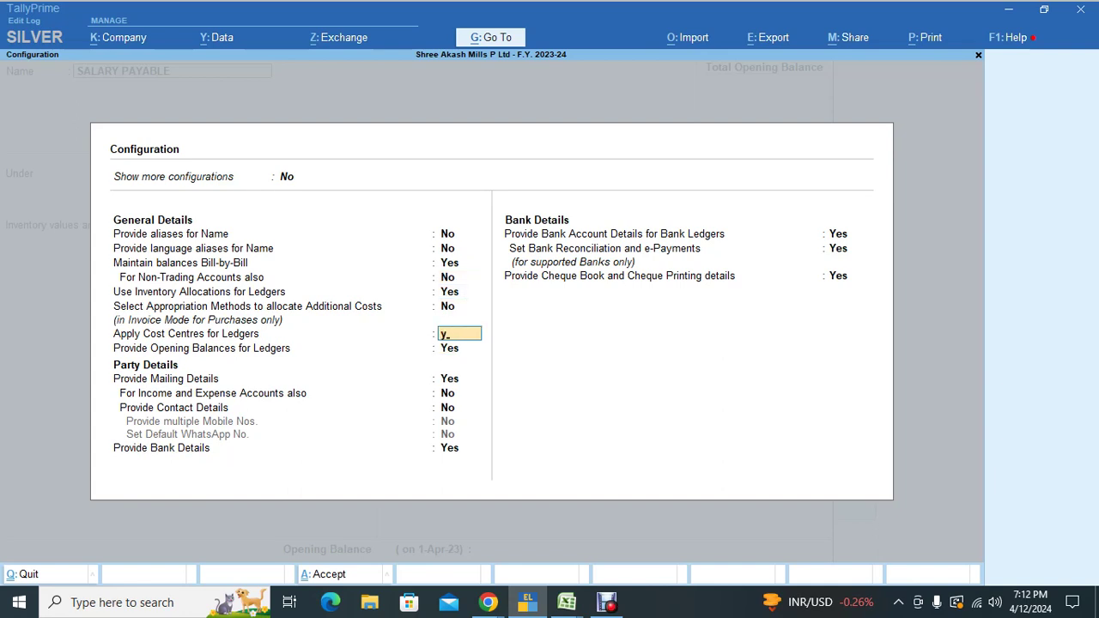
pyautogui.press('Return')
pyautogui.hotkey('ctrl', 'a')
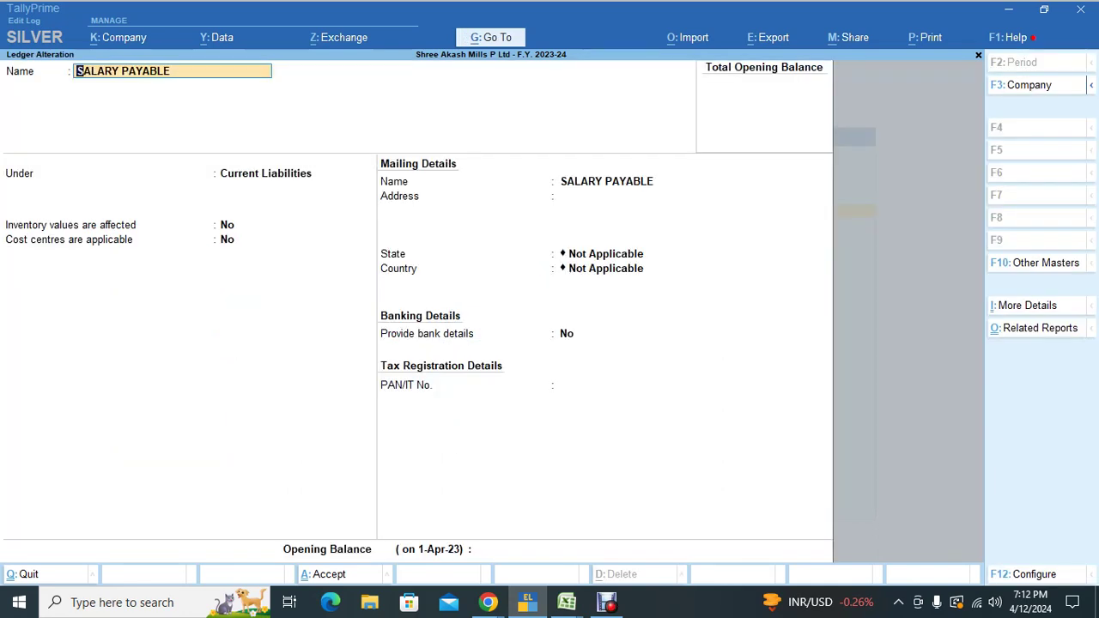
# Step: Set Cost centres are applicable to Yes, save the ledger, and back out of the ledger list
pyautogui.press('Return')
pyautogui.press('Return')
pyautogui.press('Return')
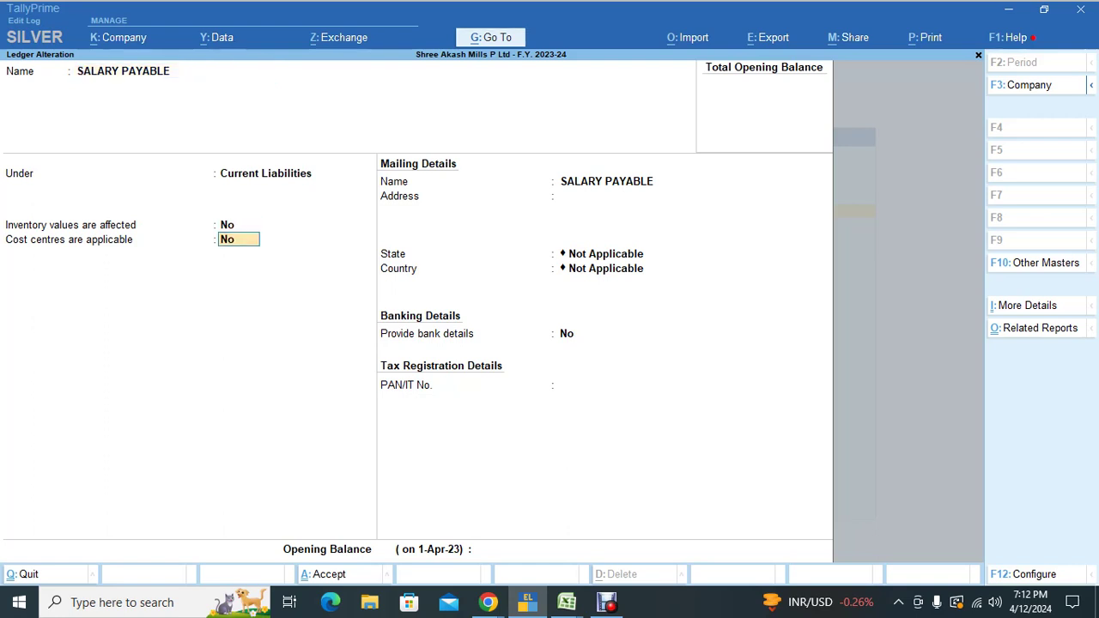
pyautogui.write('y')
pyautogui.press('Return')
pyautogui.press('ctrl')
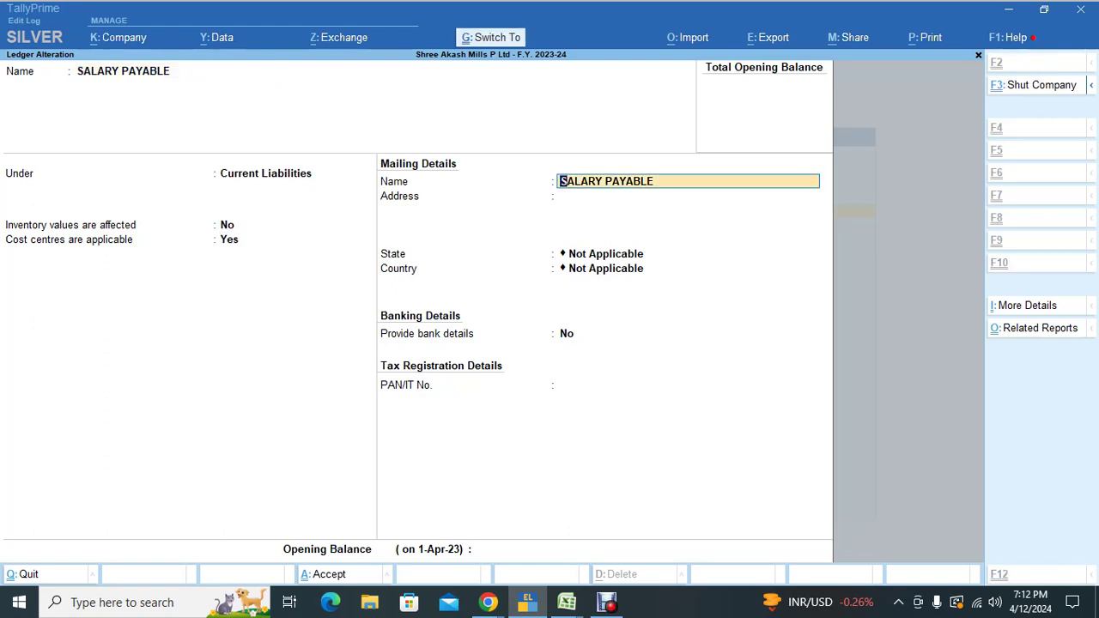
pyautogui.hotkey('ctrl', 'a')
pyautogui.press('Escape')
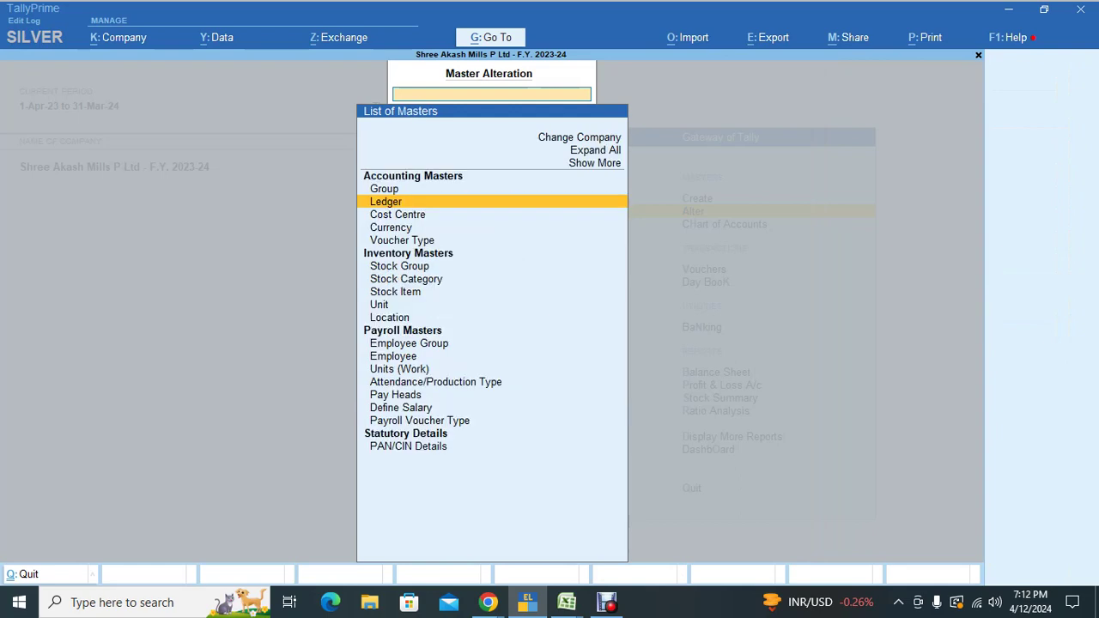
pyautogui.press('Escape')
pyautogui.press('Escape')
# Step: Open Ledger Break-up under Statements of Accounts > Cost Centres
pyautogui.press('n')
pyautogui.press('d')
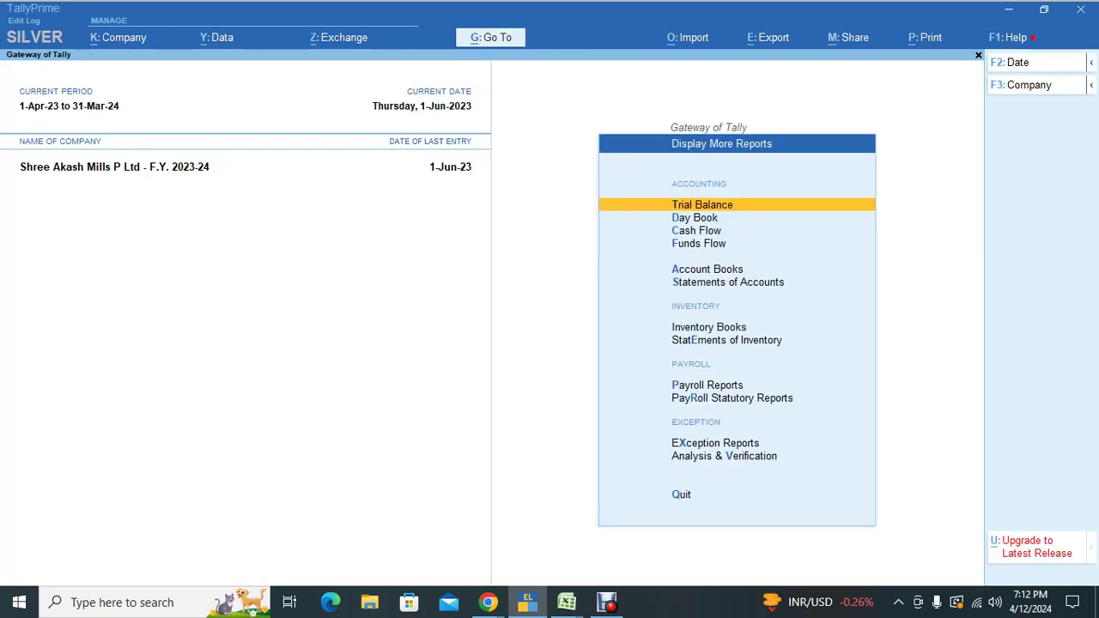
pyautogui.press('Down')
pyautogui.press('Down')
pyautogui.press('Down')
pyautogui.press('Down')
pyautogui.press('Down')
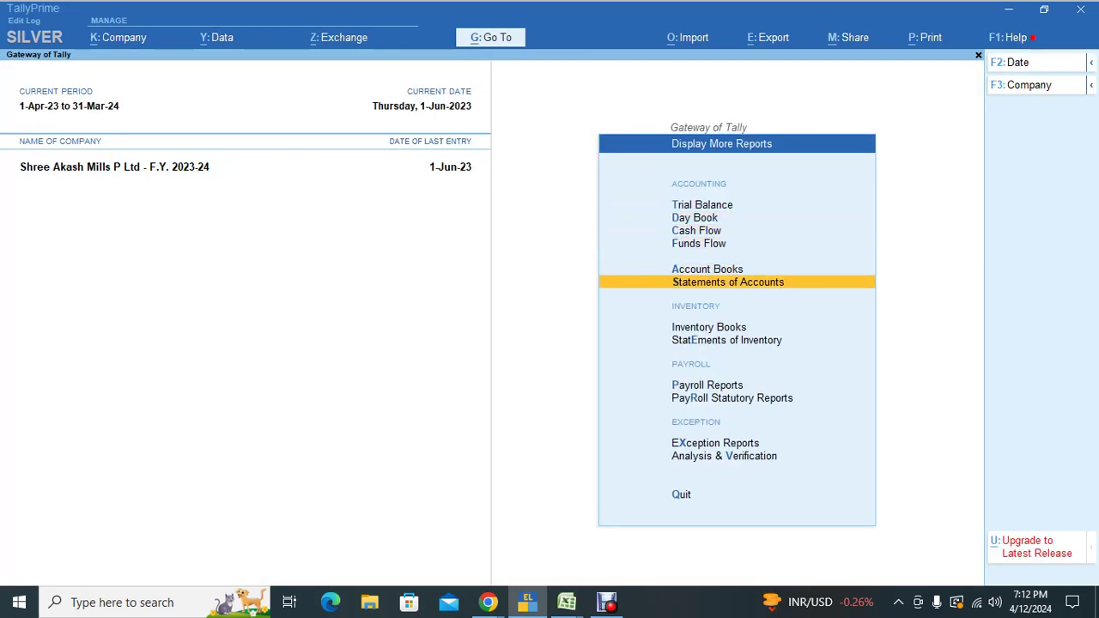
pyautogui.press('Return')
pyautogui.press('Down')
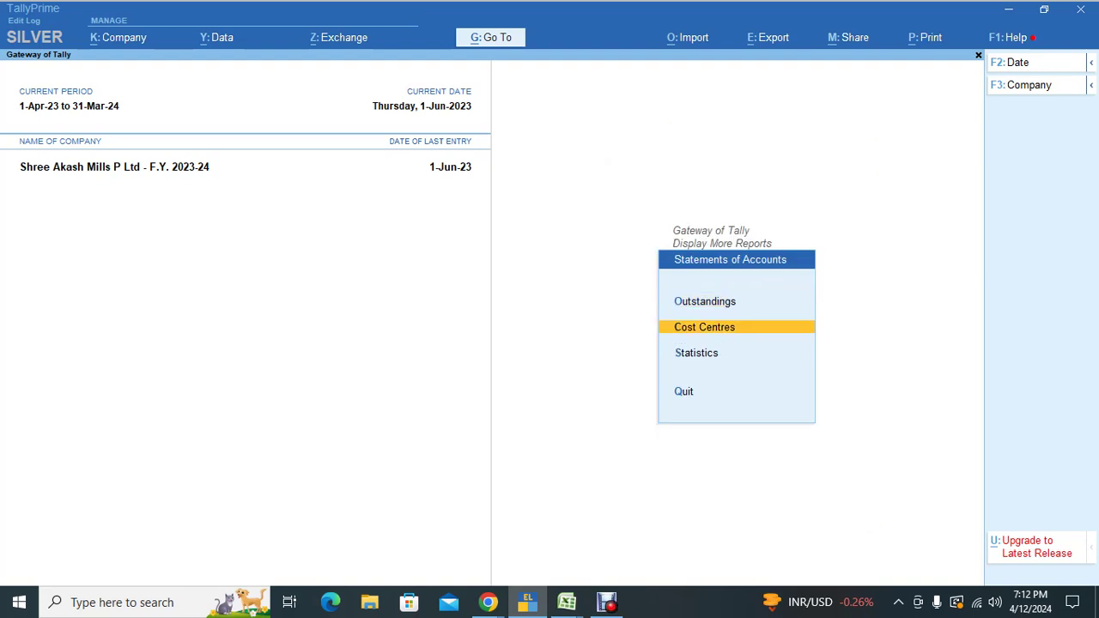
pyautogui.press('Down')
pyautogui.press('Up')
pyautogui.press('Return')
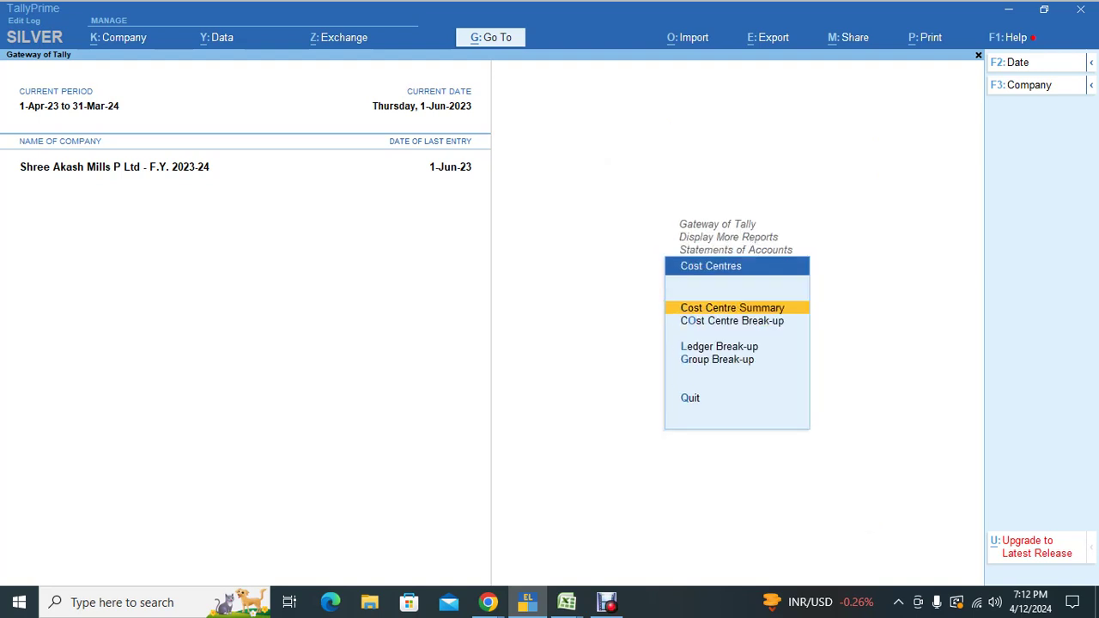
pyautogui.press('Down')
pyautogui.press('Down')
pyautogui.press('Return')
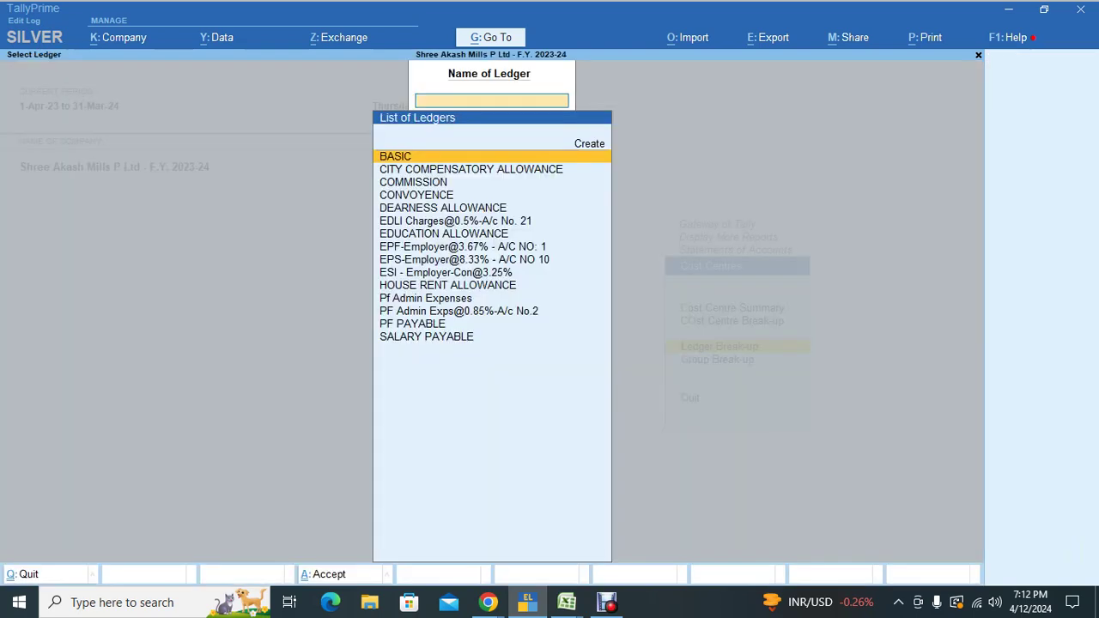
# Step: Show SALARY PAYABLE's cost centre breakup, review the ADMIN and PRODUCTION employee rows, then close it
pyautogui.write('Sal')
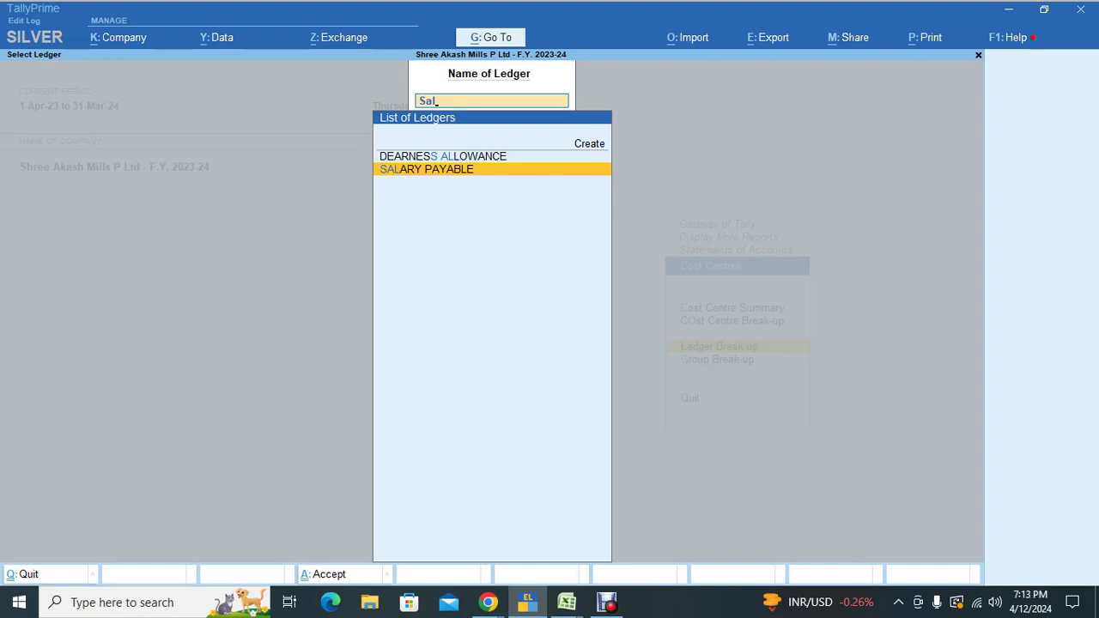
pyautogui.press('Return')
pyautogui.click(35, 192)
pyautogui.press('Down')
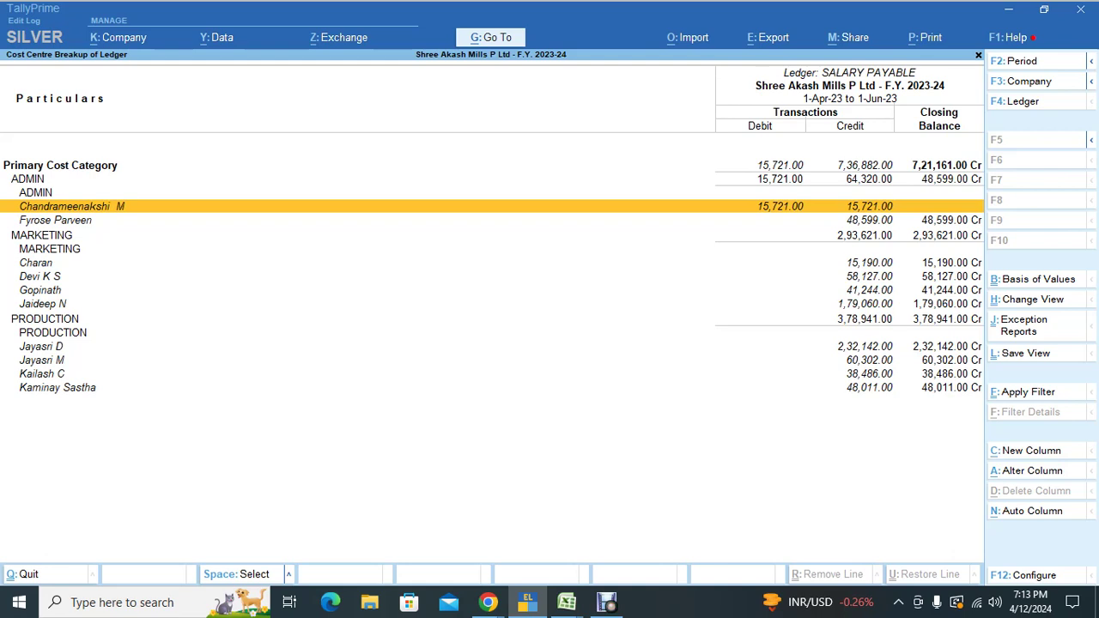
pyautogui.press('Down')
pyautogui.press('Up')
pyautogui.press('Down')
pyautogui.press('Down')
pyautogui.press('Down')
pyautogui.press('Down')
pyautogui.press('Down')
pyautogui.press('Down')
pyautogui.press('Down')
pyautogui.press('Down')
pyautogui.press('Down')
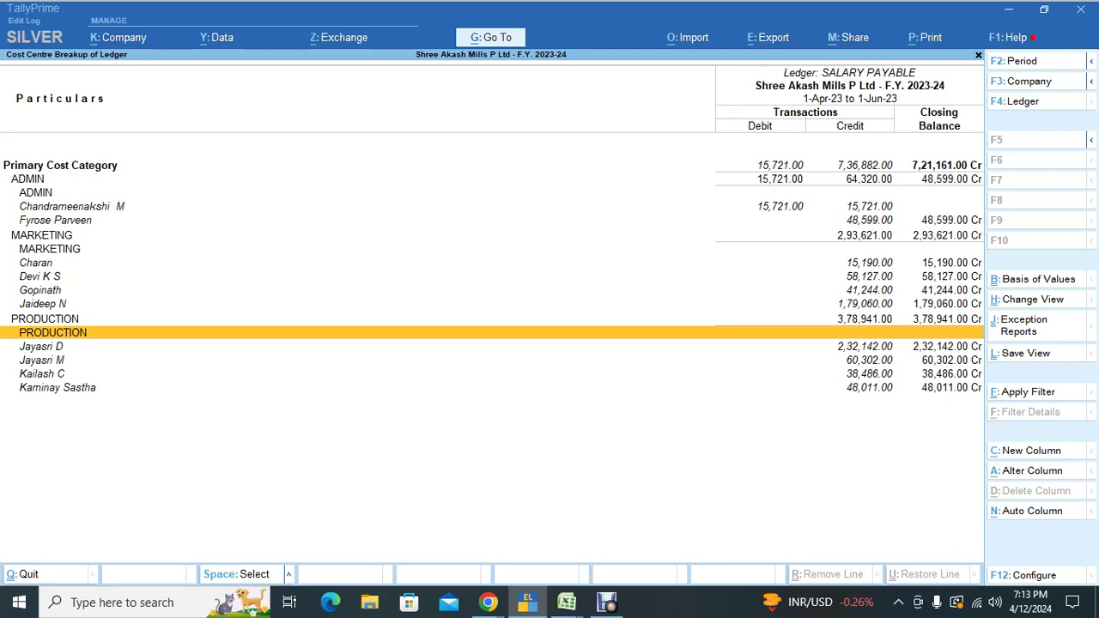
pyautogui.press('Escape')
pyautogui.press('Escape')
pyautogui.press('Escape')
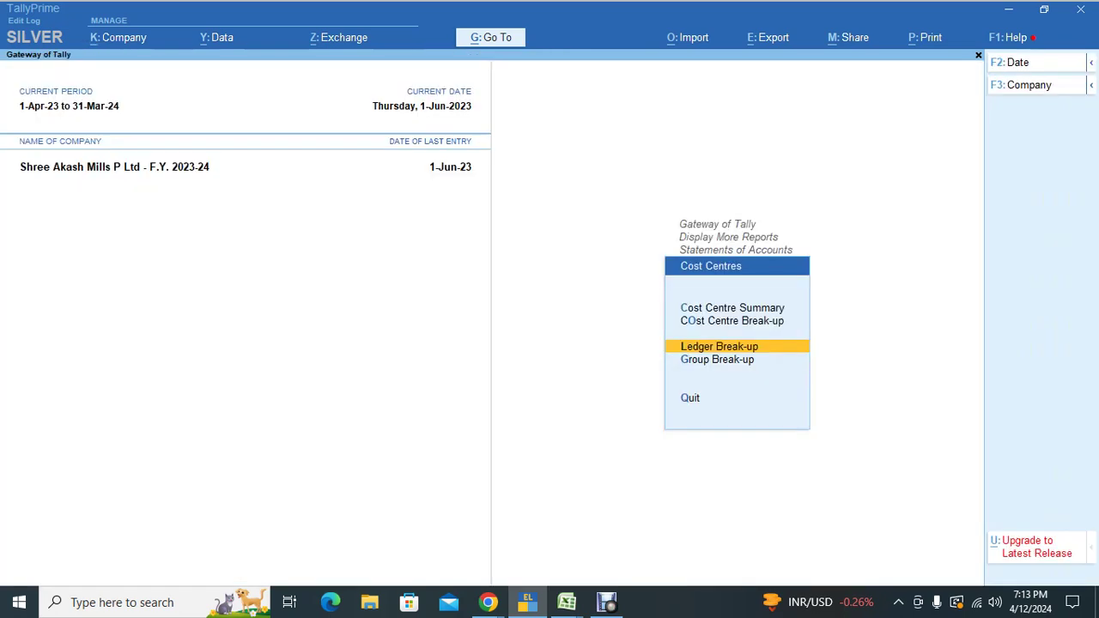
# Step: View the first employee's cost centre break-up (16,580.71 Dr grand total), then close back to Cost Centres
pyautogui.press('Return')
pyautogui.press('Down')
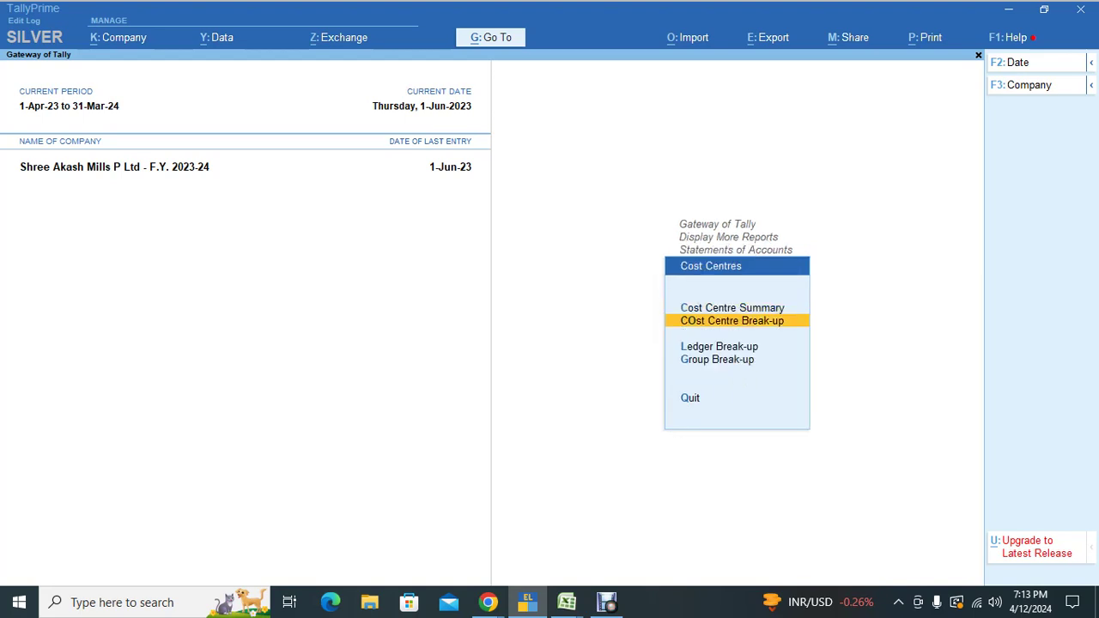
pyautogui.press('Down')
pyautogui.press('Up')
pyautogui.press('Up')
pyautogui.press('Down')
pyautogui.press('Return')
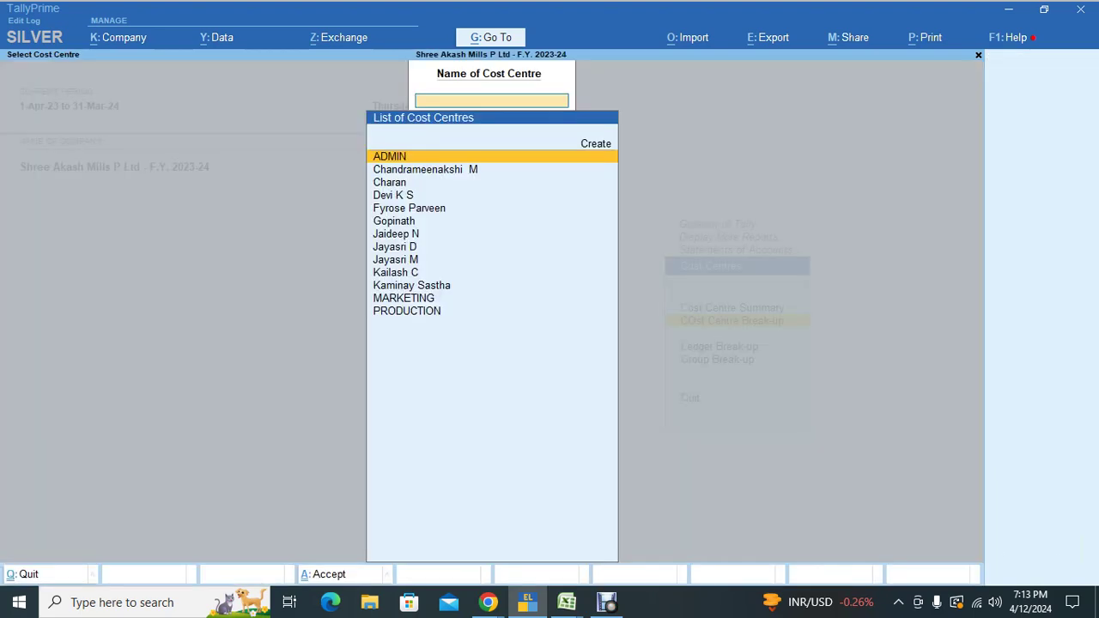
pyautogui.press('Down')
pyautogui.press('Return')
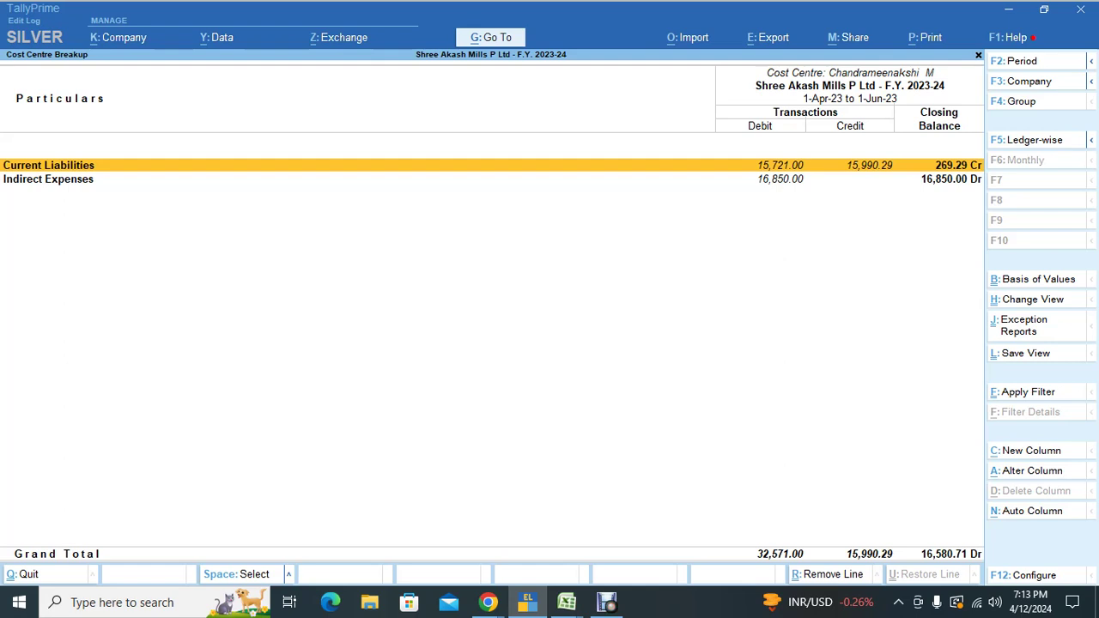
pyautogui.press('Escape')
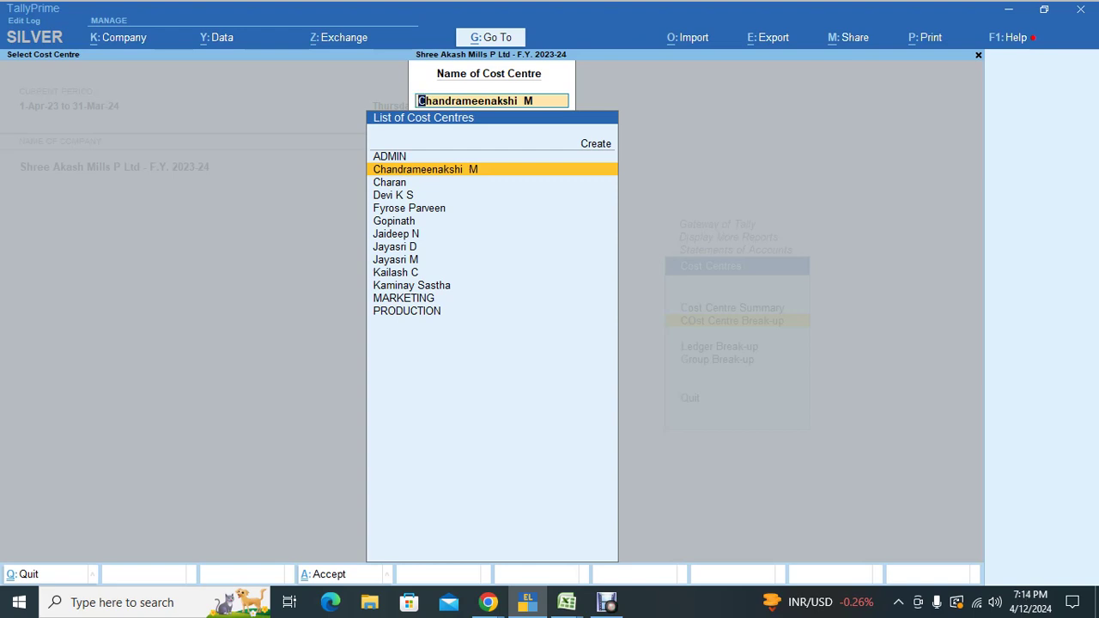
pyautogui.press('Escape')
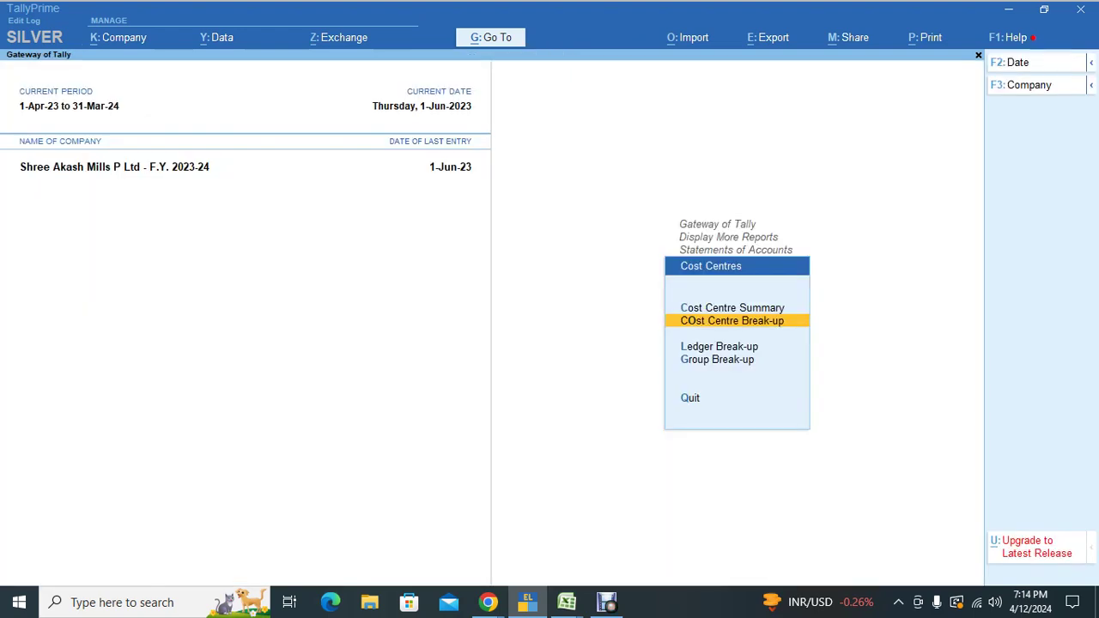
# Step: Review the detailed Cost Centre Summary (14,371.00 Dr total), then bring up Ledger Break-up's ledger list
pyautogui.press('Up')
pyautogui.press('Return')
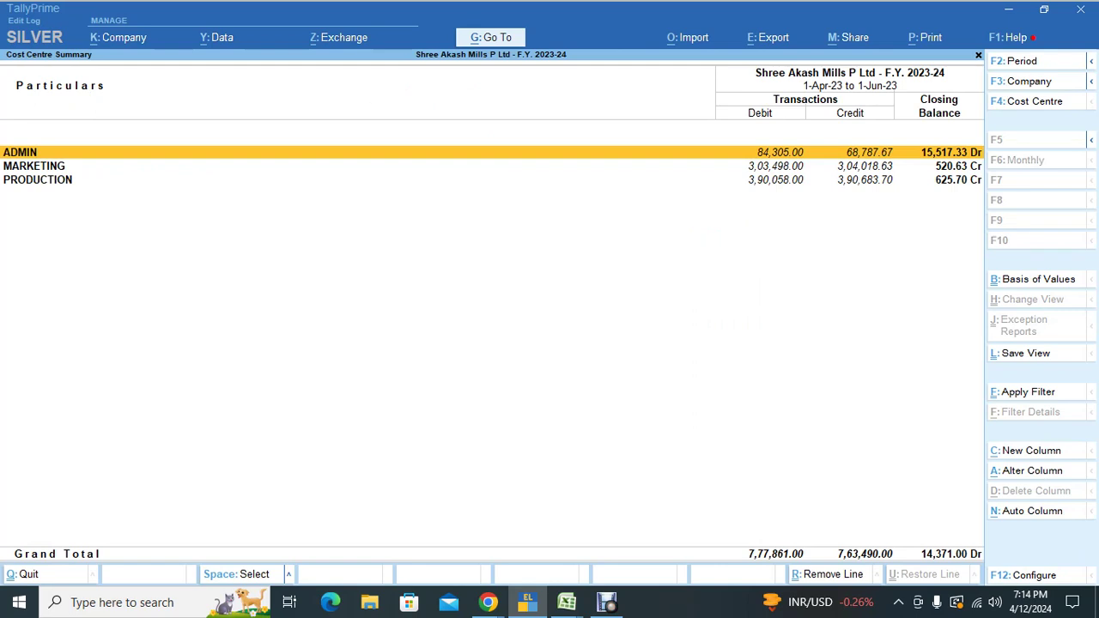
pyautogui.press('Down')
pyautogui.press('Down')
pyautogui.press('Up')
pyautogui.press('Up')
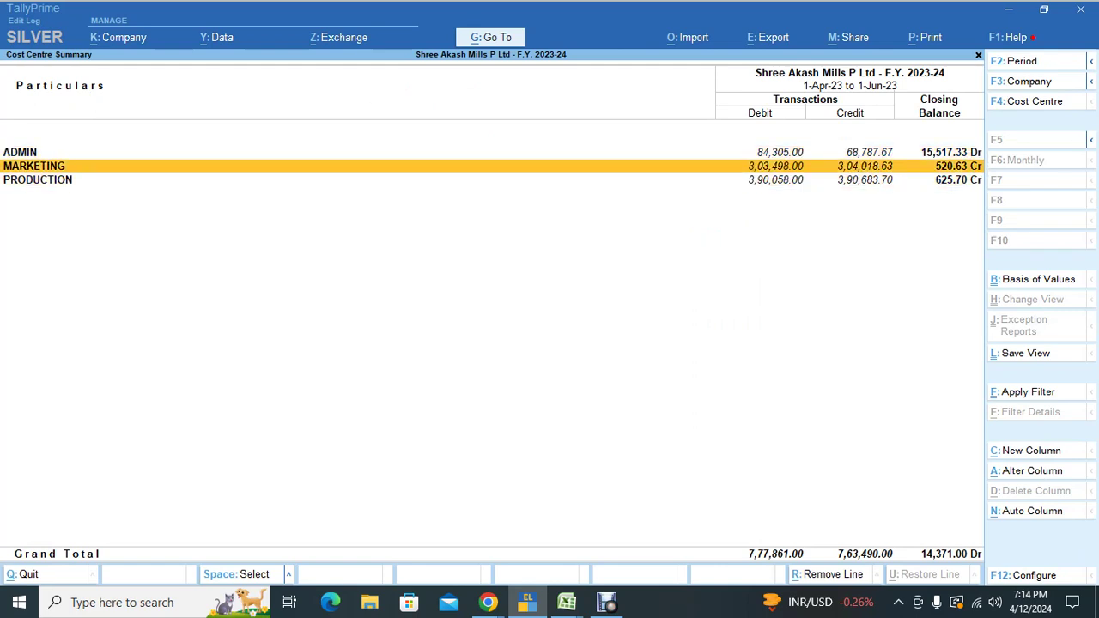
pyautogui.press('alt')
pyautogui.hotkey('alt', 'F5')
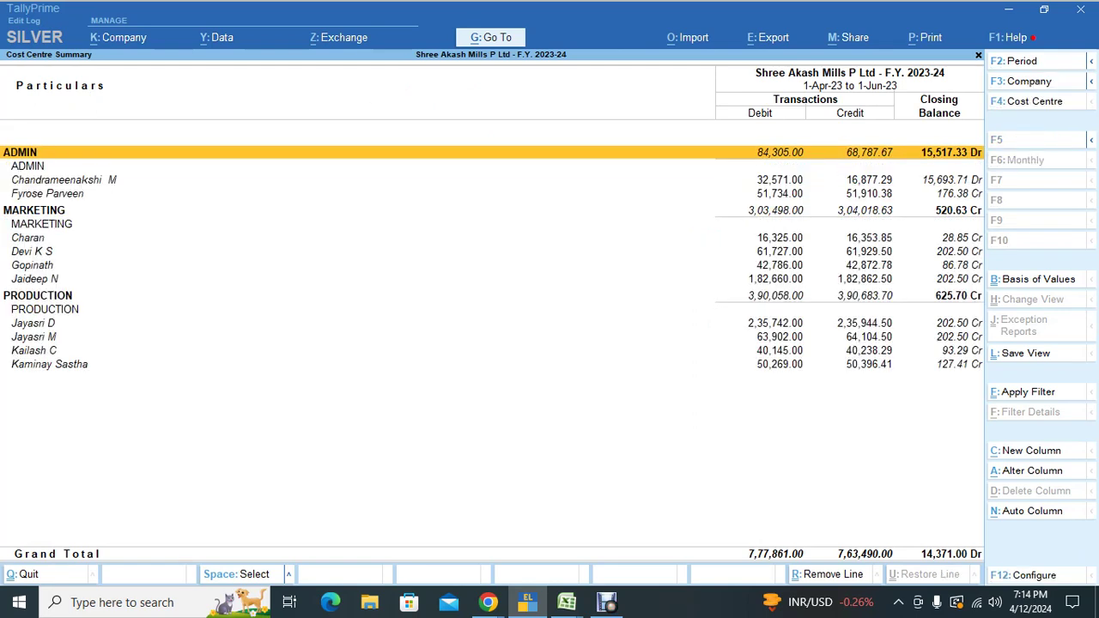
pyautogui.press('Down')
pyautogui.press('Down')
pyautogui.press('Down')
pyautogui.press('Down')
pyautogui.press('Down')
pyautogui.press('Down')
pyautogui.press('Down')
pyautogui.press('Down')
pyautogui.press('Down')
pyautogui.press('Down')
pyautogui.press('Down')
pyautogui.press('Down')
pyautogui.press('Down')
pyautogui.press('Down')
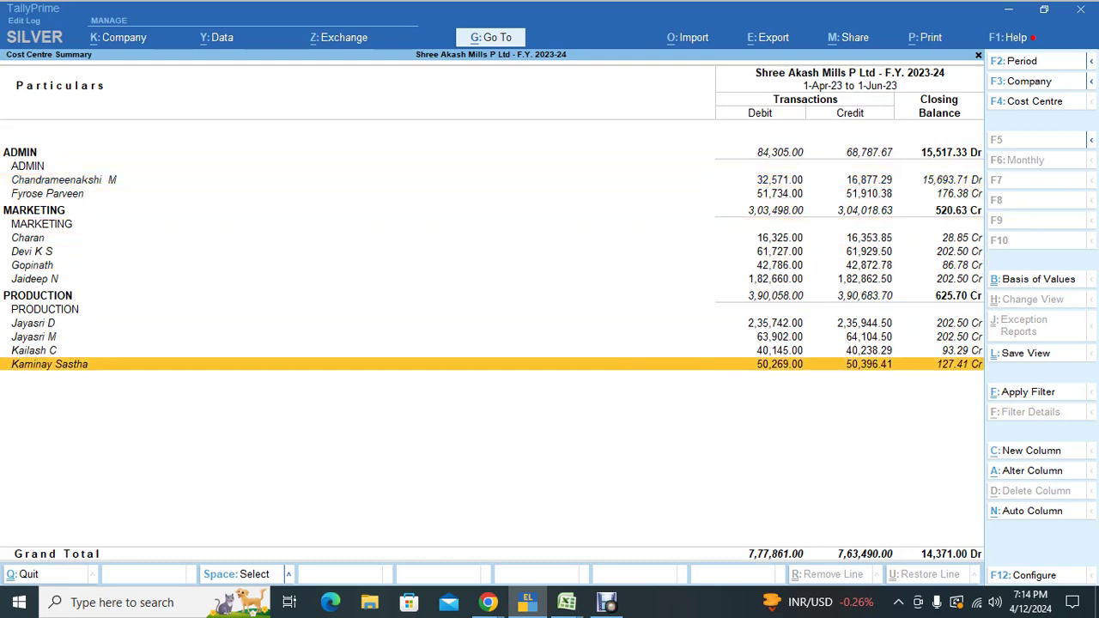
pyautogui.press('Escape')
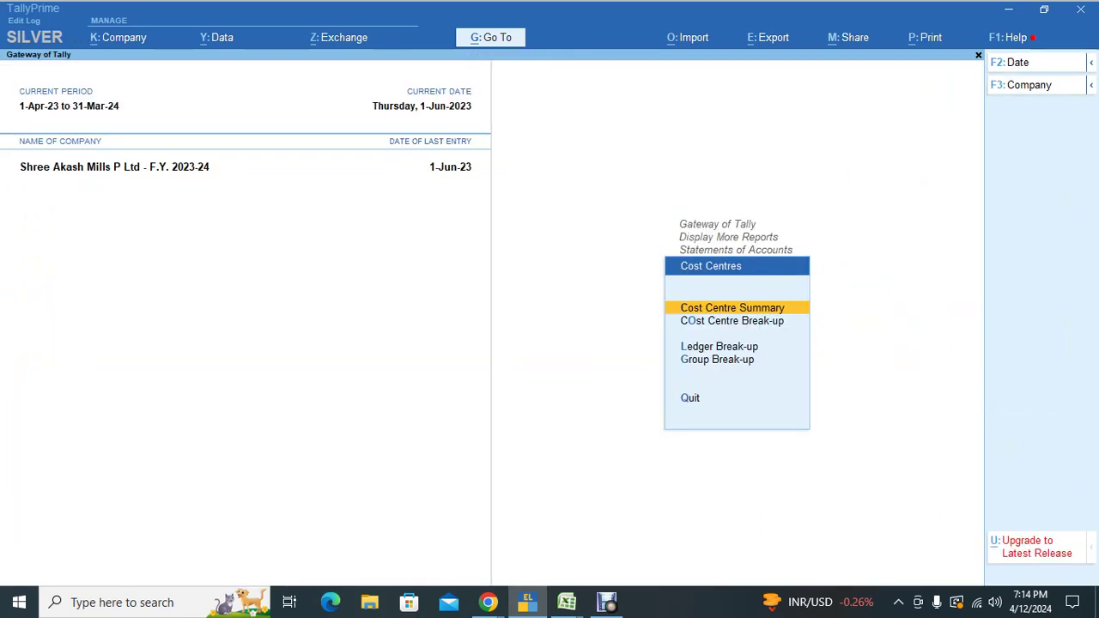
pyautogui.press('Down')
pyautogui.press('Down')
pyautogui.press('Return')
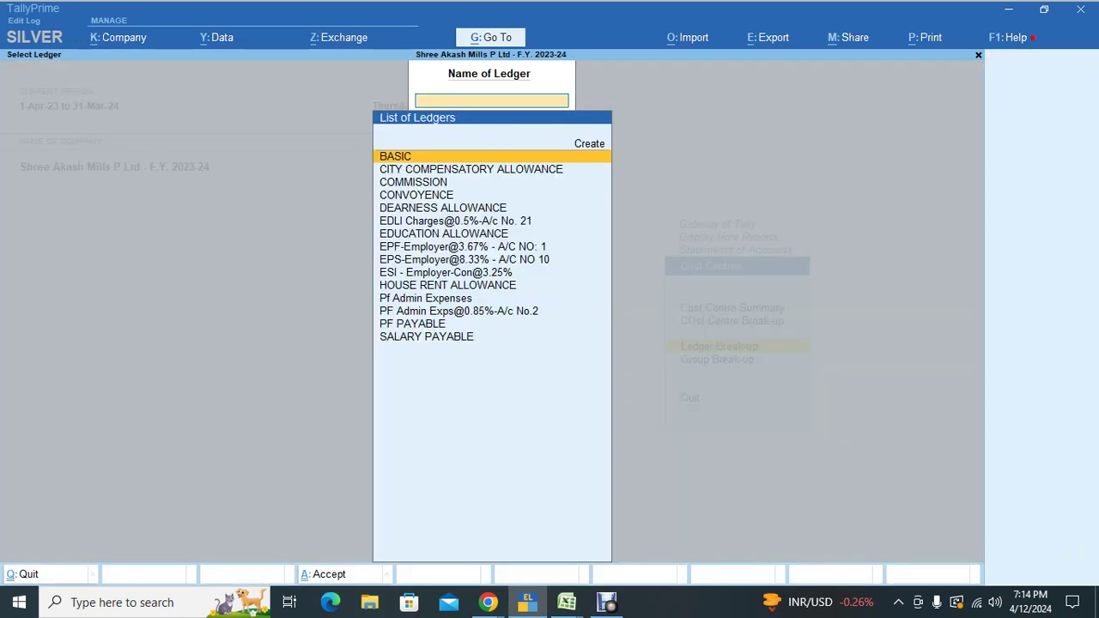
pyautogui.press('Down')
pyautogui.press('Down')
pyautogui.press('Down')
pyautogui.press('Down')
pyautogui.press('Down')
pyautogui.press('Down')
pyautogui.press('Down')
pyautogui.press('Down')
pyautogui.press('Down')
pyautogui.press('Down')
pyautogui.press('Down')
pyautogui.press('Down')
pyautogui.press('Down')
pyautogui.press('Down')
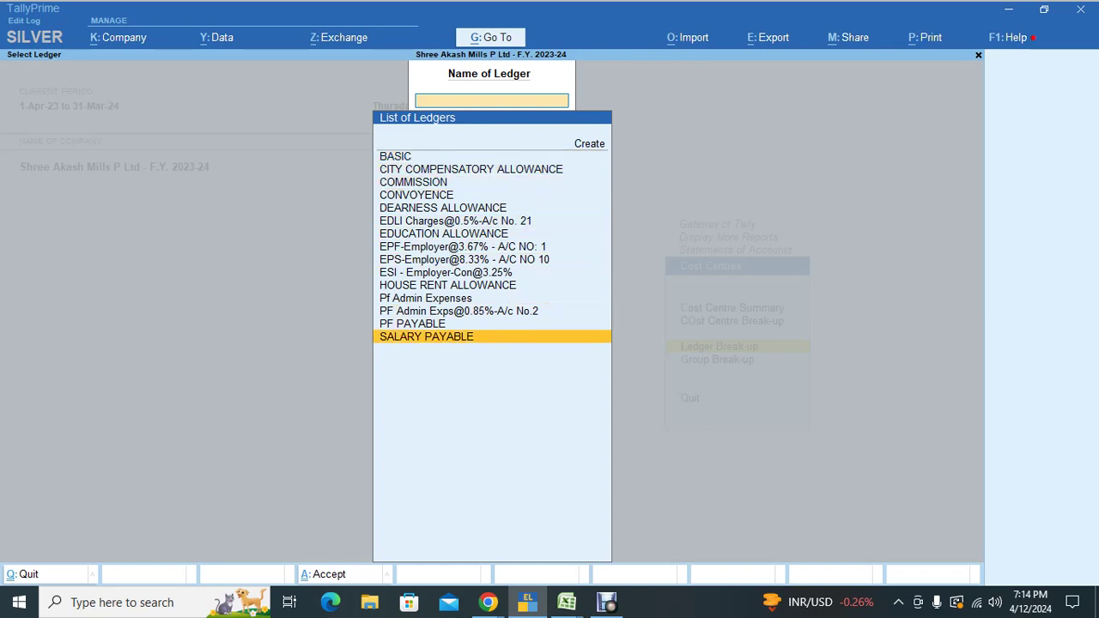
pyautogui.press('Return')
pyautogui.press('Down')
pyautogui.press('Down')
pyautogui.press('Down')
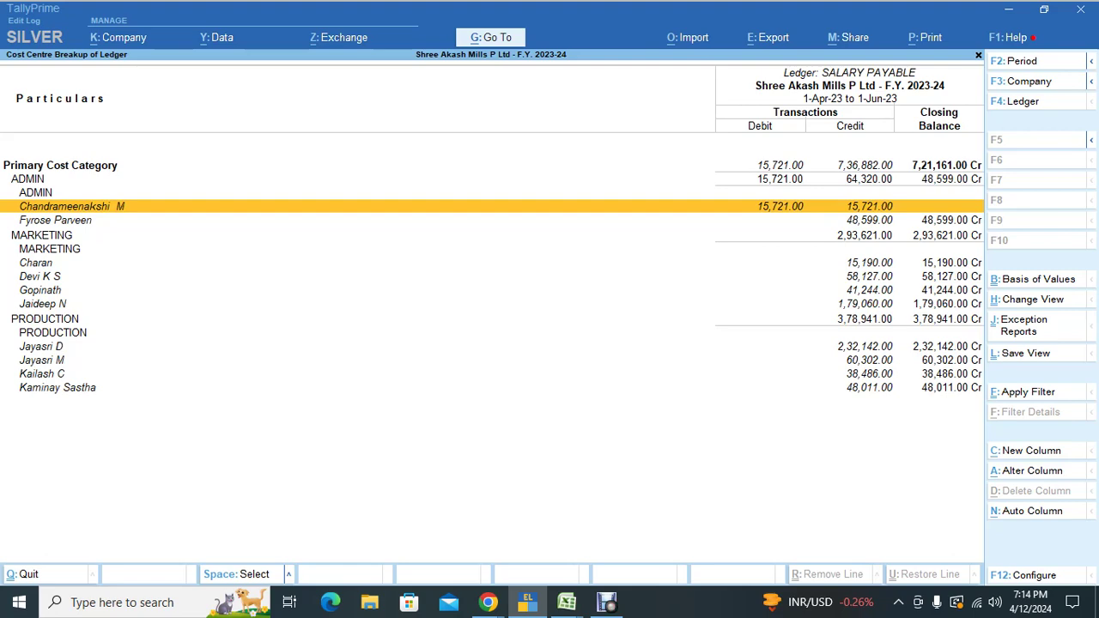
pyautogui.press('Escape')
pyautogui.press('Escape')
pyautogui.press('Escape')
pyautogui.press('Escape')
pyautogui.press('Escape')
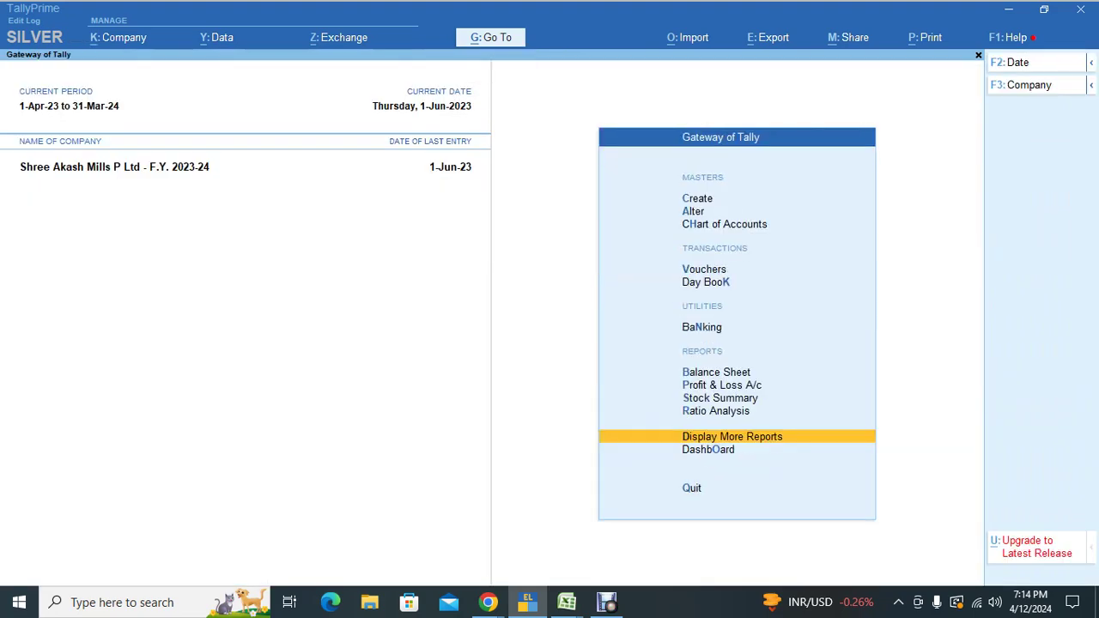
pyautogui.press('Return')
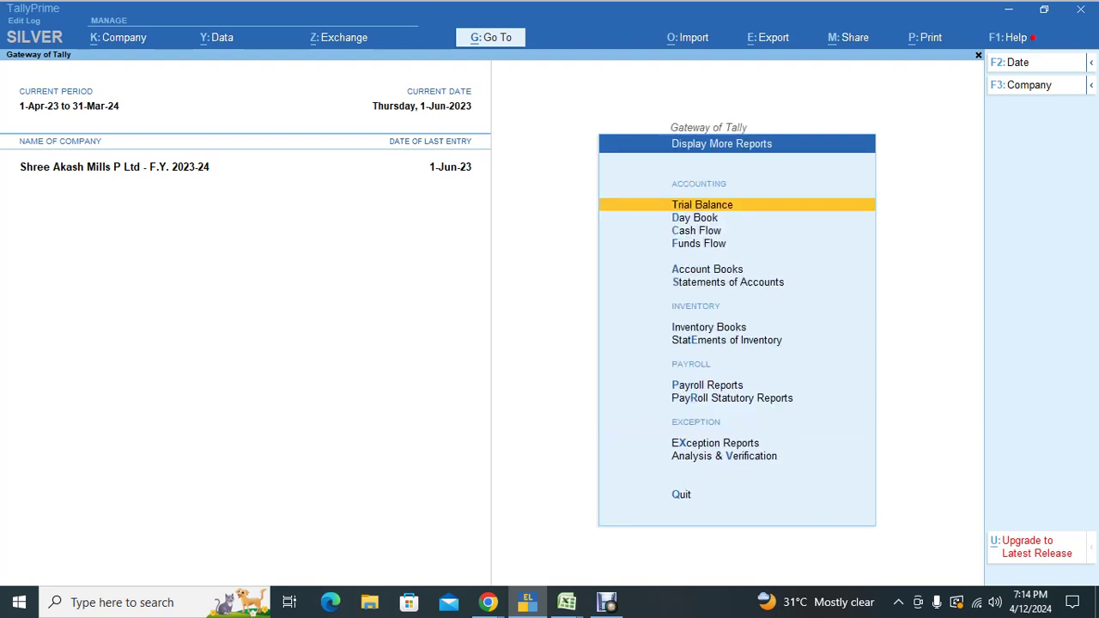
pyautogui.press('Down')
pyautogui.press('Down')
pyautogui.press('Down')
pyautogui.press('Down')
pyautogui.press('Down')
pyautogui.press('Return')
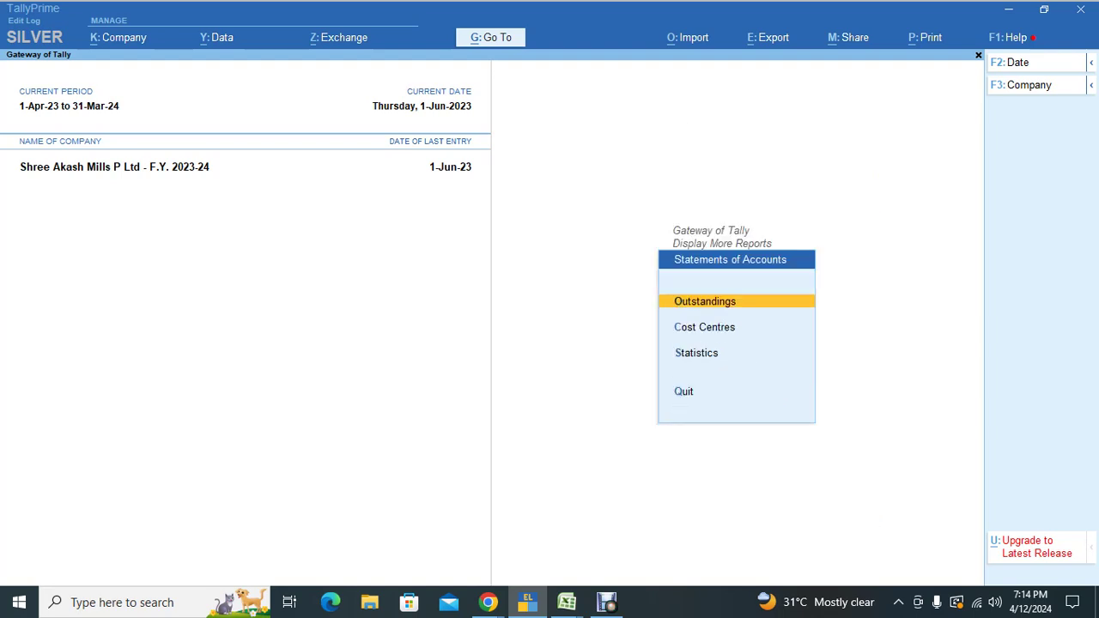
pyautogui.press('Down')
pyautogui.press('Return')
pyautogui.press('Down')
pyautogui.press('Down')
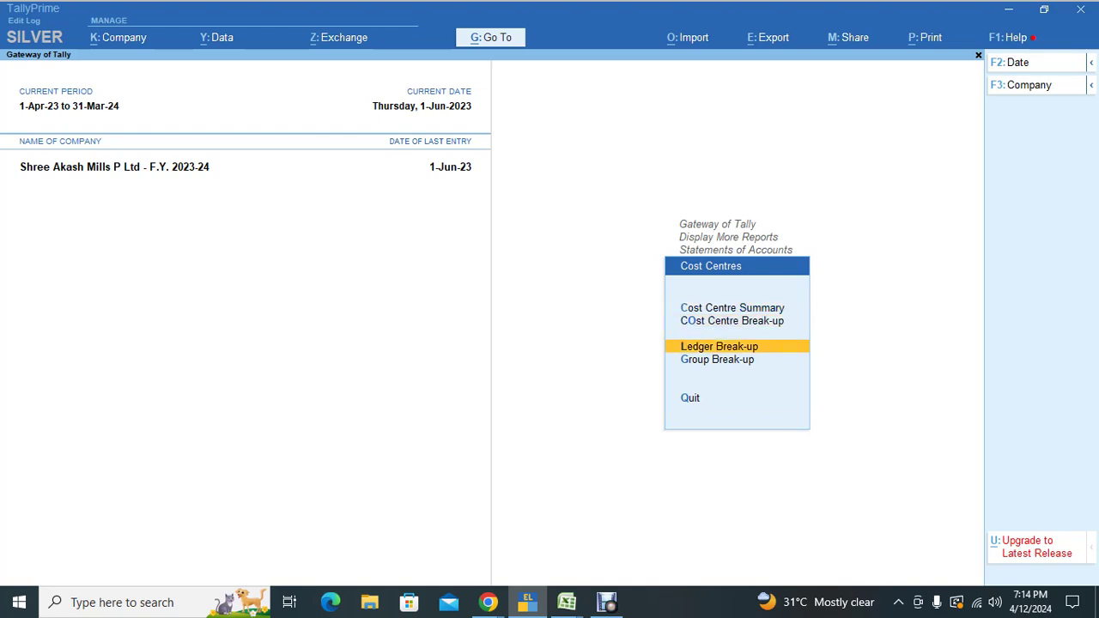
pyautogui.press('Return')
pyautogui.write('Sal')
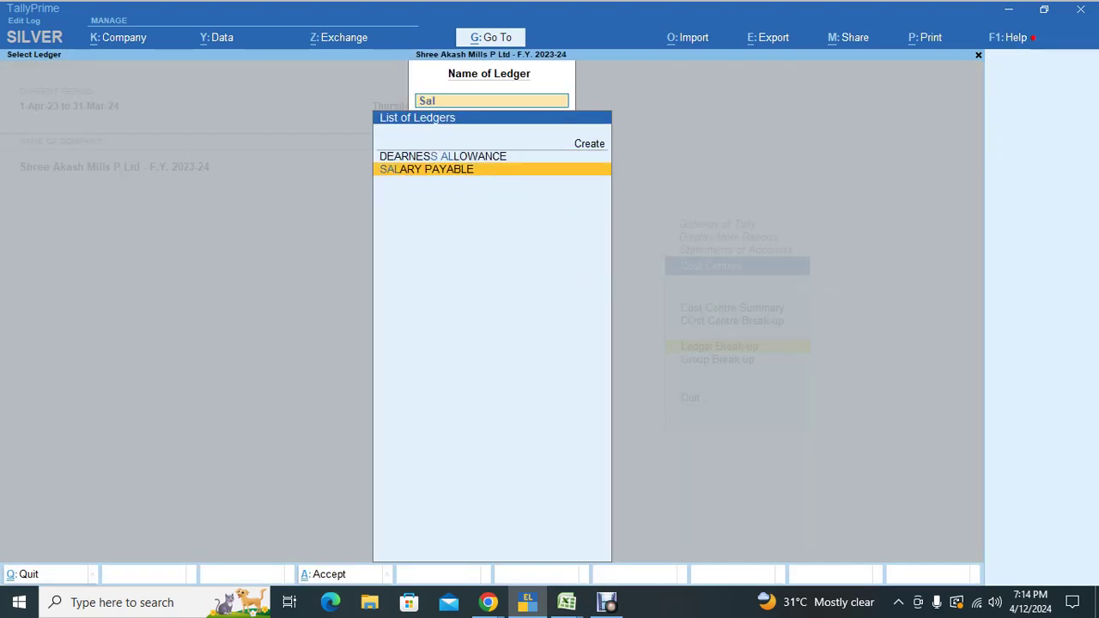
pyautogui.press('Return')
pyautogui.press('Down')
pyautogui.press('Down')
pyautogui.press('Down')
pyautogui.press('Down')
pyautogui.press('Down')
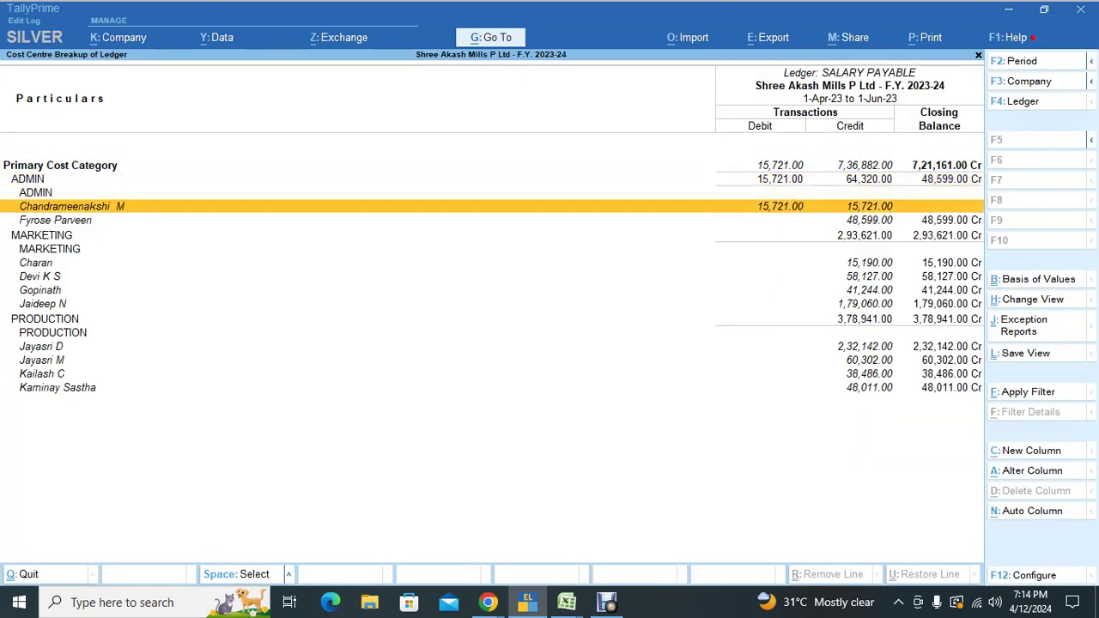
pyautogui.press('Down')
pyautogui.press('Down')
pyautogui.press('Down')
pyautogui.press('Up')
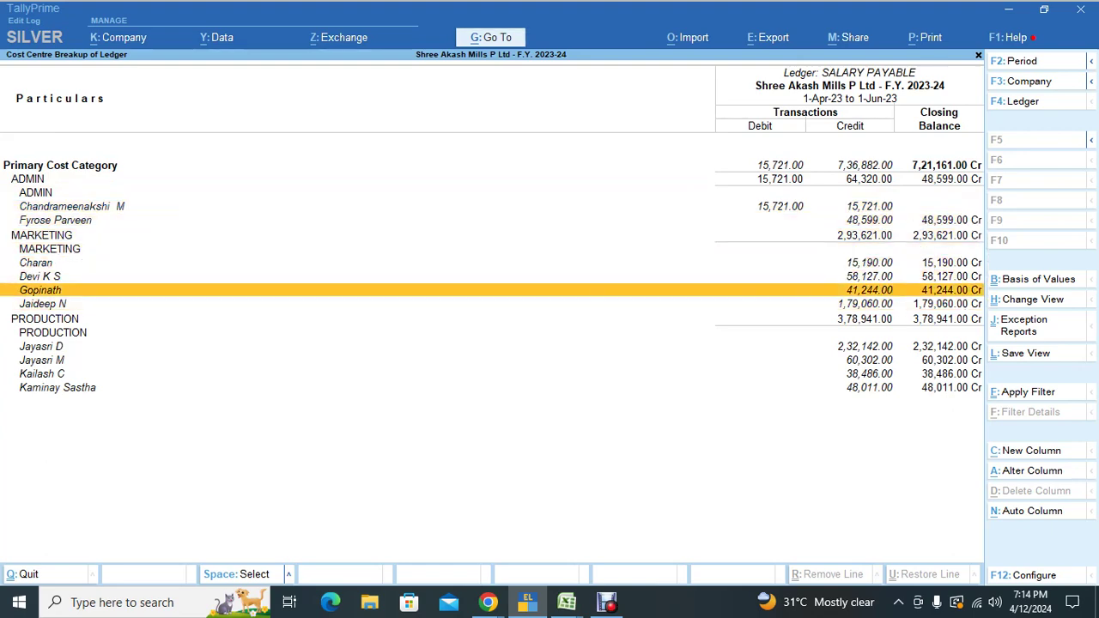
pyautogui.press('Up')
pyautogui.press('Up')
pyautogui.press('Up')
pyautogui.press('Up')
pyautogui.press('Escape')
pyautogui.press('Escape')
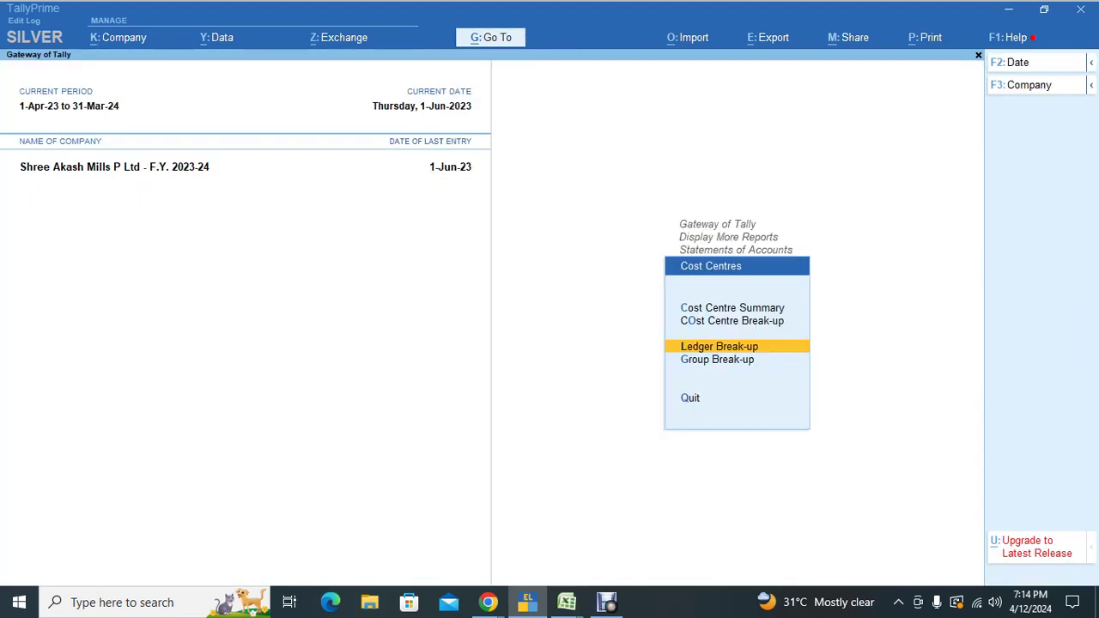
pyautogui.press('Return')
pyautogui.press('Down')
pyautogui.press('Down')
pyautogui.press('Down')
pyautogui.press('Down')
pyautogui.press('Down')
pyautogui.press('Down')
pyautogui.press('Down')
pyautogui.press('Down')
pyautogui.press('Down')
pyautogui.press('Down')
pyautogui.press('Down')
pyautogui.press('Down')
pyautogui.press('Down')
pyautogui.press('Down')
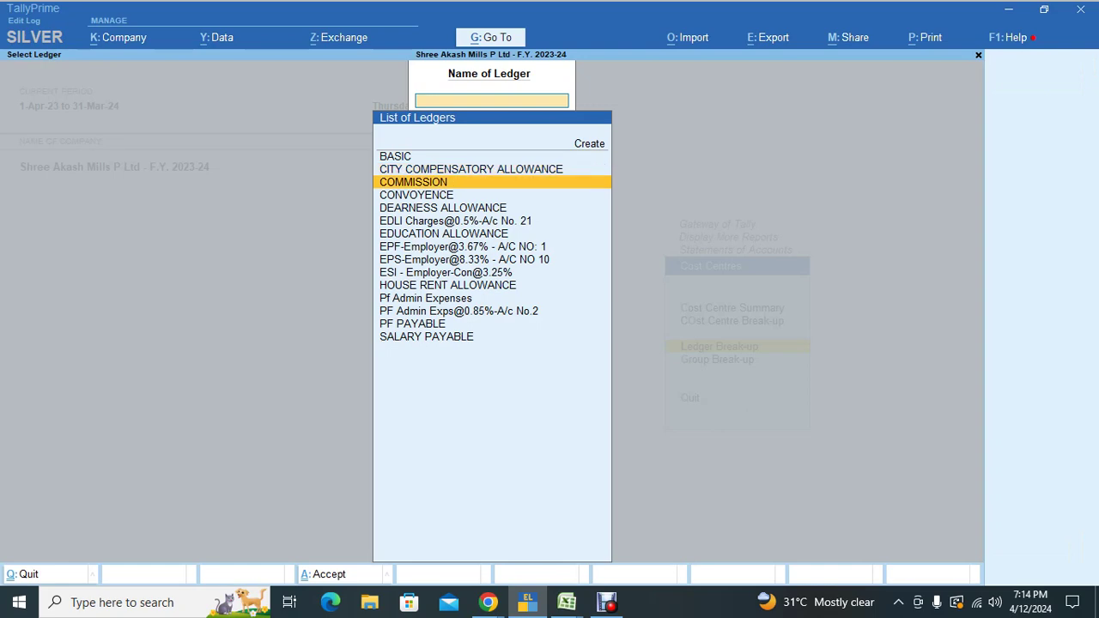
pyautogui.press('Return')
pyautogui.press('Escape')
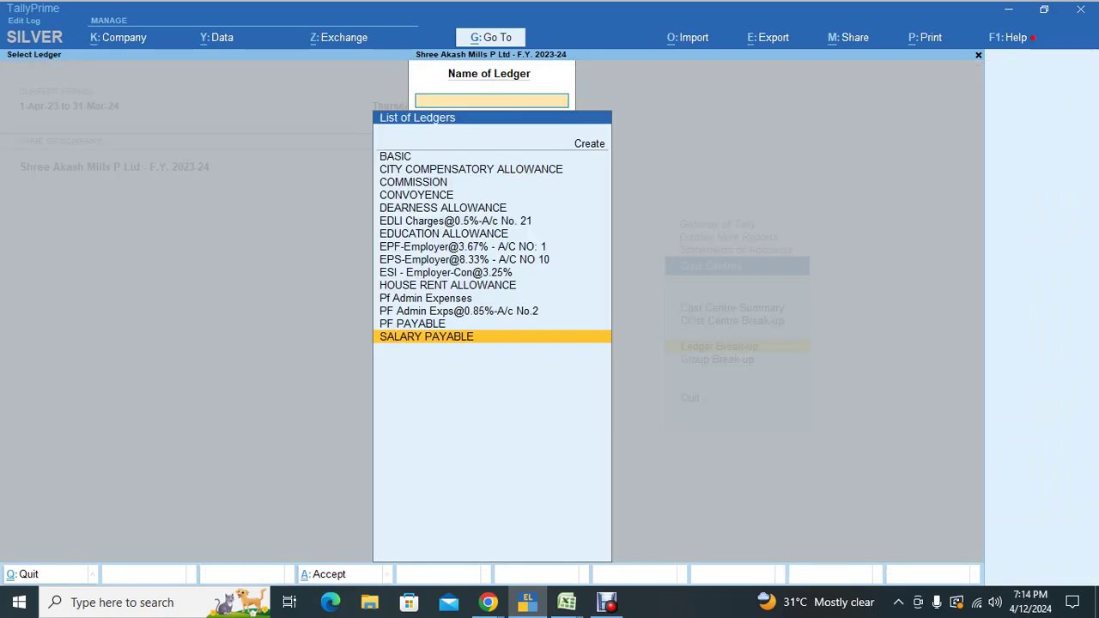
pyautogui.press('Escape')
pyautogui.press('Escape')
pyautogui.press('Escape')
pyautogui.press('Escape')
# Step: Open the SALARY PAYABLE ledger for alteration from the Gateway's Alter ledger list
pyautogui.press('Up')
pyautogui.press('Up')
pyautogui.press('Up')
pyautogui.press('Up')
pyautogui.press('Up')
pyautogui.press('Up')
pyautogui.press('Up')
pyautogui.press('Up')
pyautogui.press('Up')
pyautogui.press('Up')
pyautogui.press('Up')
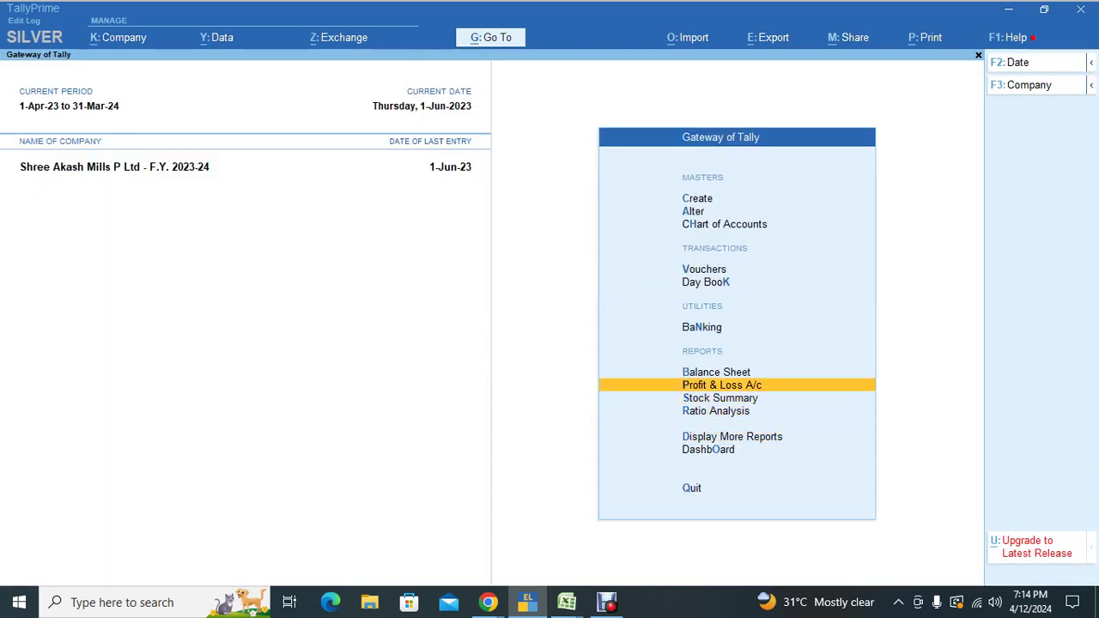
pyautogui.press('Down')
pyautogui.press('Down')
pyautogui.press('Return')
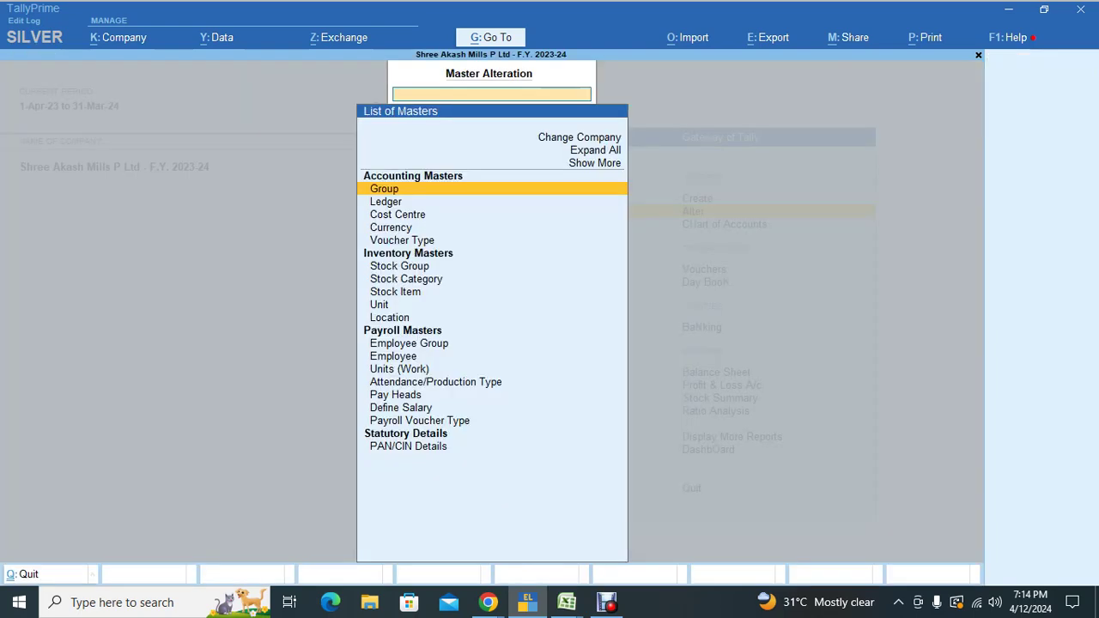
pyautogui.press('Down')
pyautogui.press('Down')
pyautogui.press('Up')
pyautogui.press('Return')
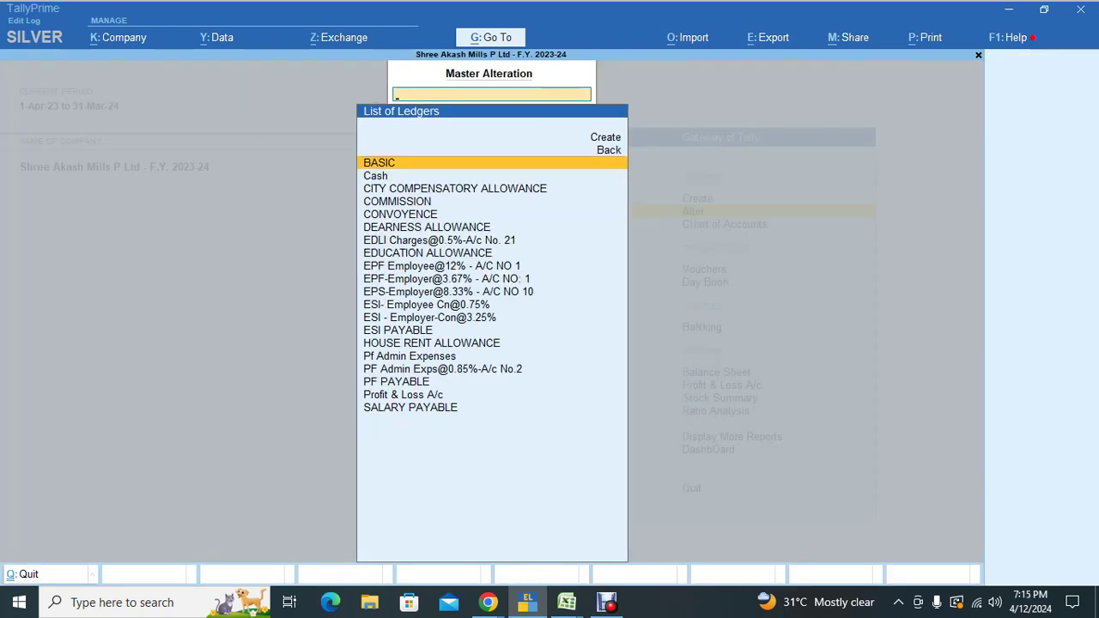
pyautogui.write('sal')
pyautogui.press('Return')
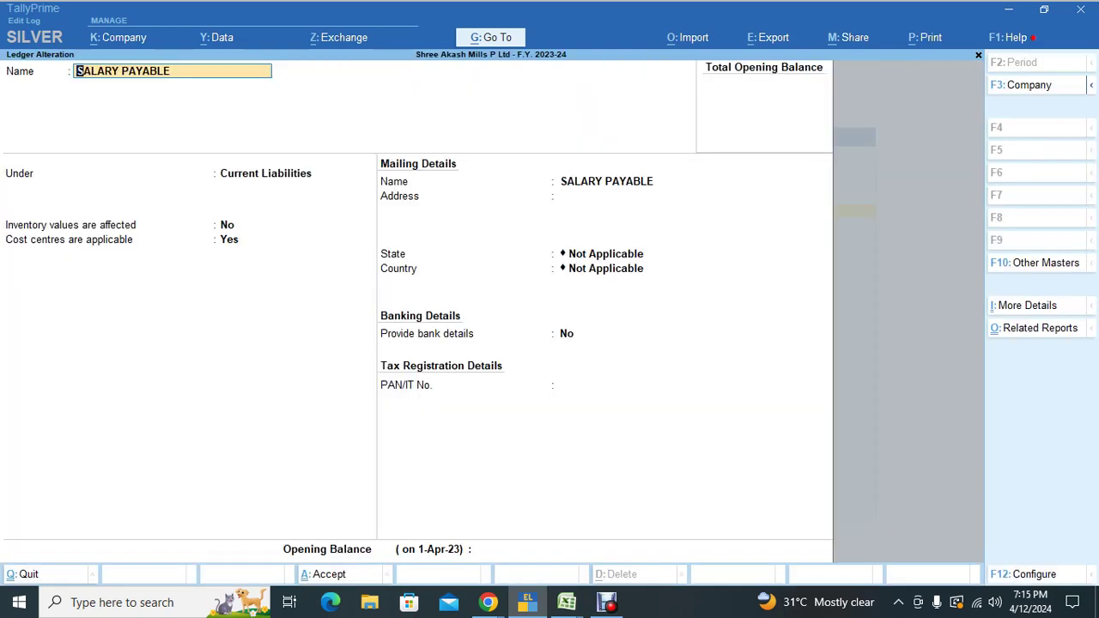
# Step: Review the F12 configuration and confirm 'Cost centres are applicable' stays Yes
pyautogui.press('F12')
pyautogui.press('Down')
pyautogui.press('Down')
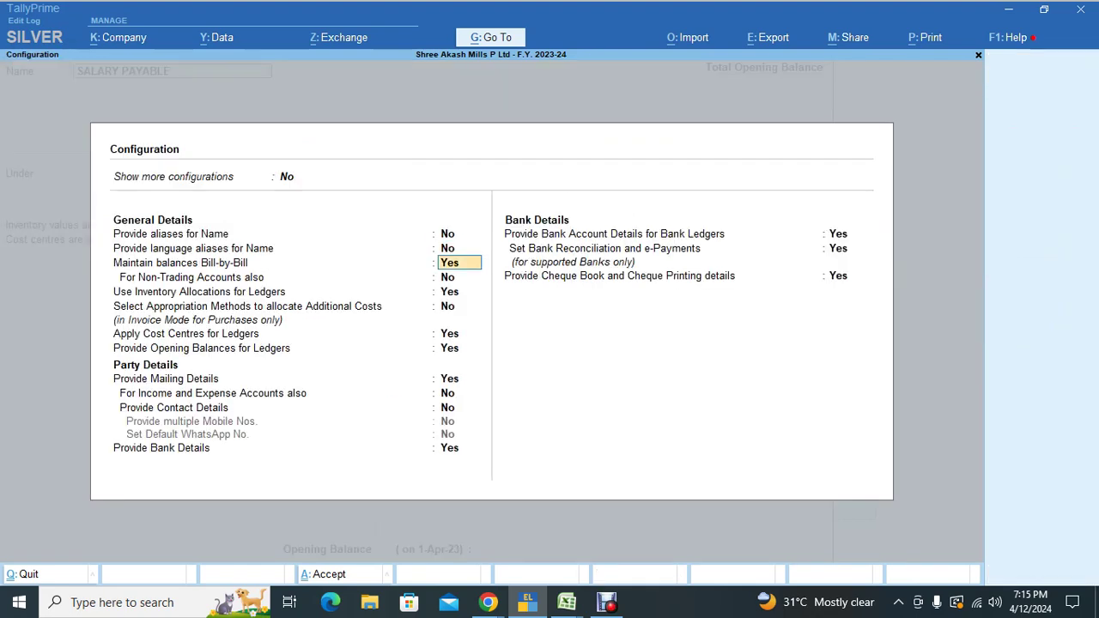
pyautogui.press('Down')
pyautogui.press('Down')
pyautogui.press('Down')
pyautogui.press('Down')
pyautogui.press('Down')
pyautogui.press('Up')
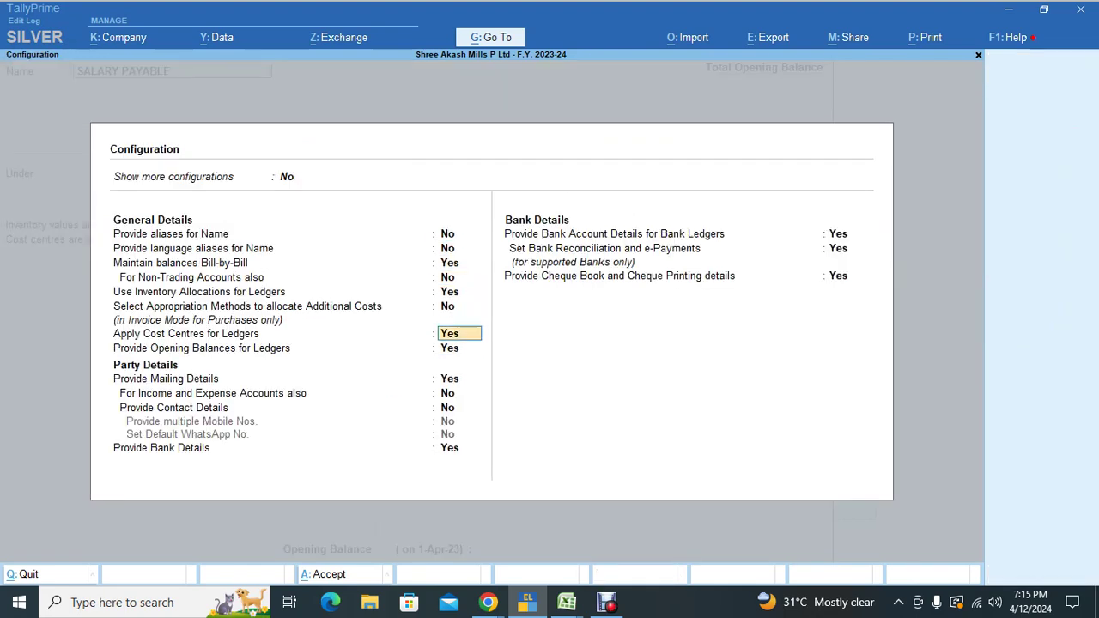
pyautogui.press('Down')
pyautogui.press('Up')
pyautogui.hotkey('ctrl', 'a')
pyautogui.press('Down')
pyautogui.press('Down')
pyautogui.press('Down')
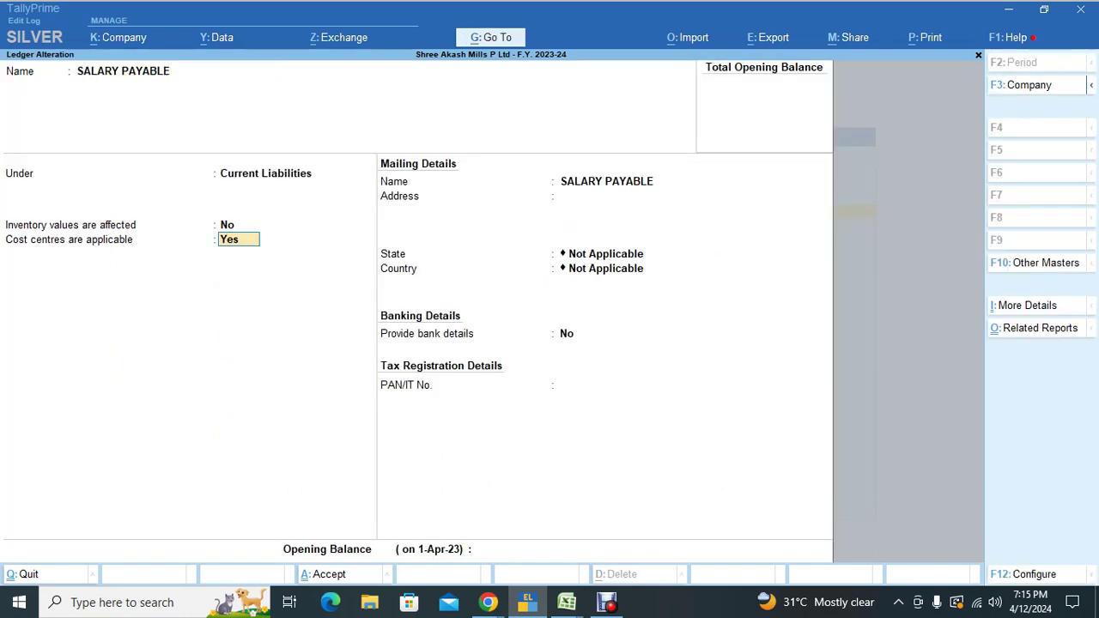
pyautogui.press('Down')
# Step: Quit the ledger alteration and open the SALARY PAYABLE cost centre break-up report
pyautogui.hotkey('ctrl', 'q')
pyautogui.press('Escape')
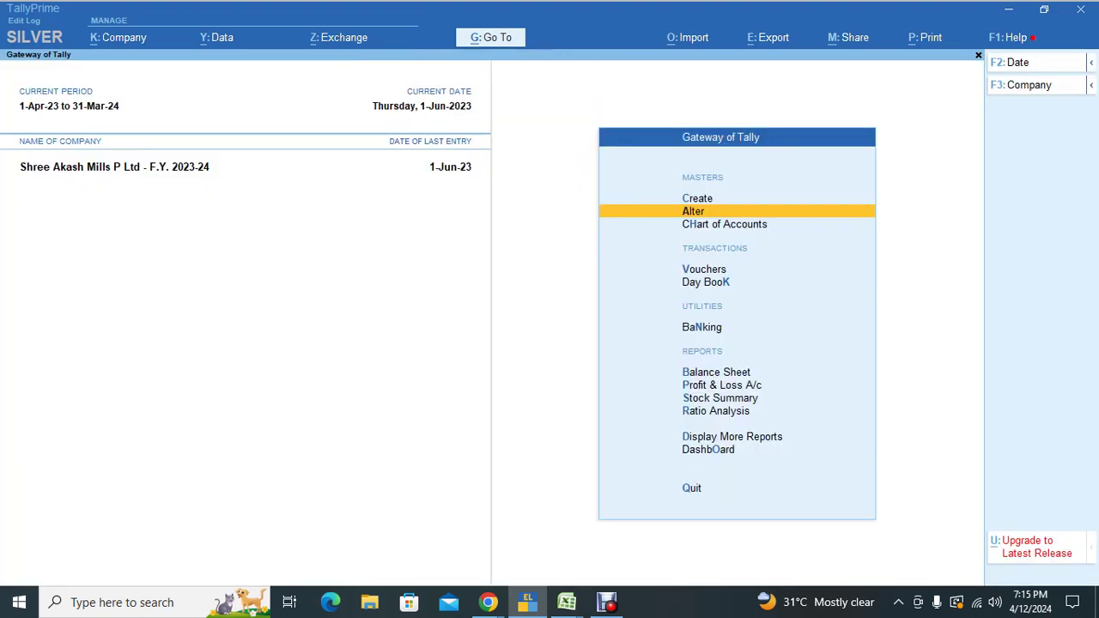
pyautogui.press('Up')
pyautogui.press('d')
pyautogui.press('s')
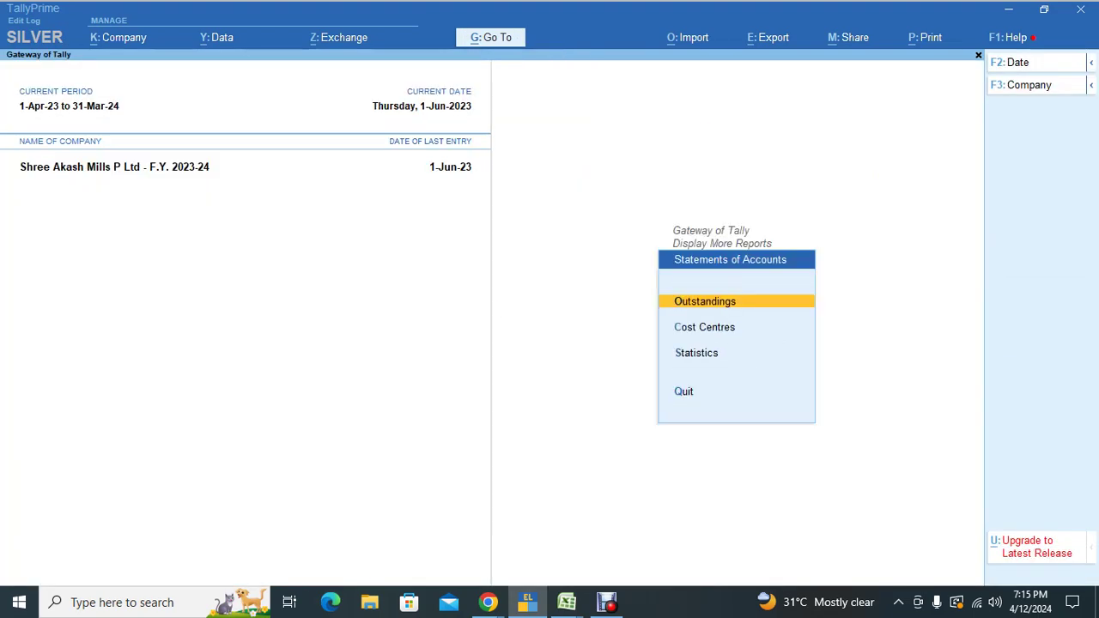
pyautogui.press('Down')
pyautogui.press('Return')
pyautogui.press('Down')
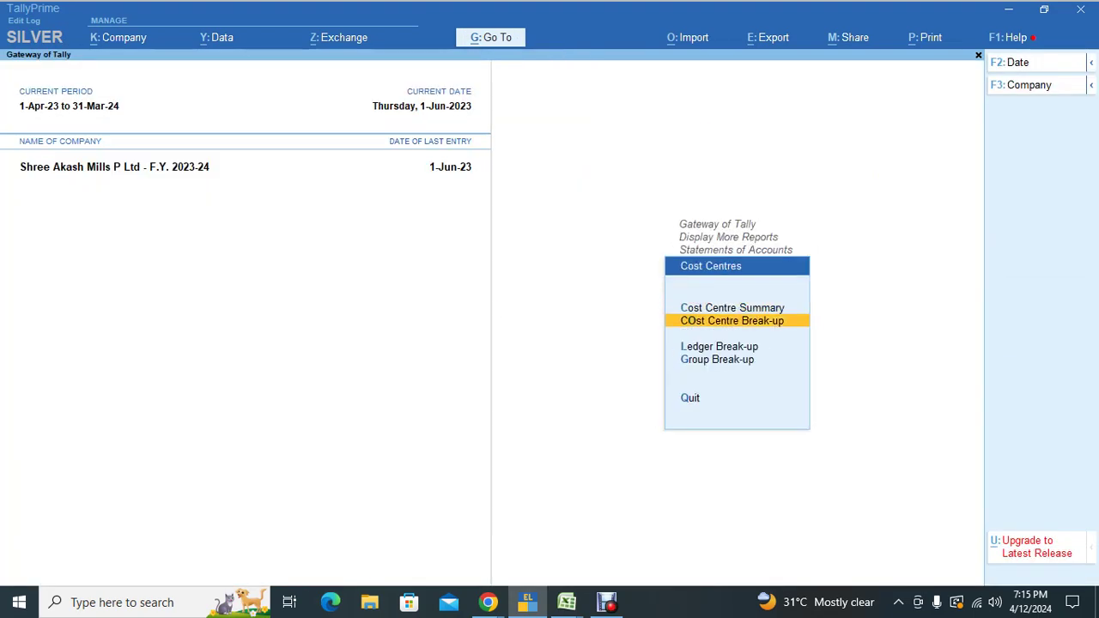
pyautogui.press('Down')
pyautogui.press('Return')
pyautogui.write('sa')
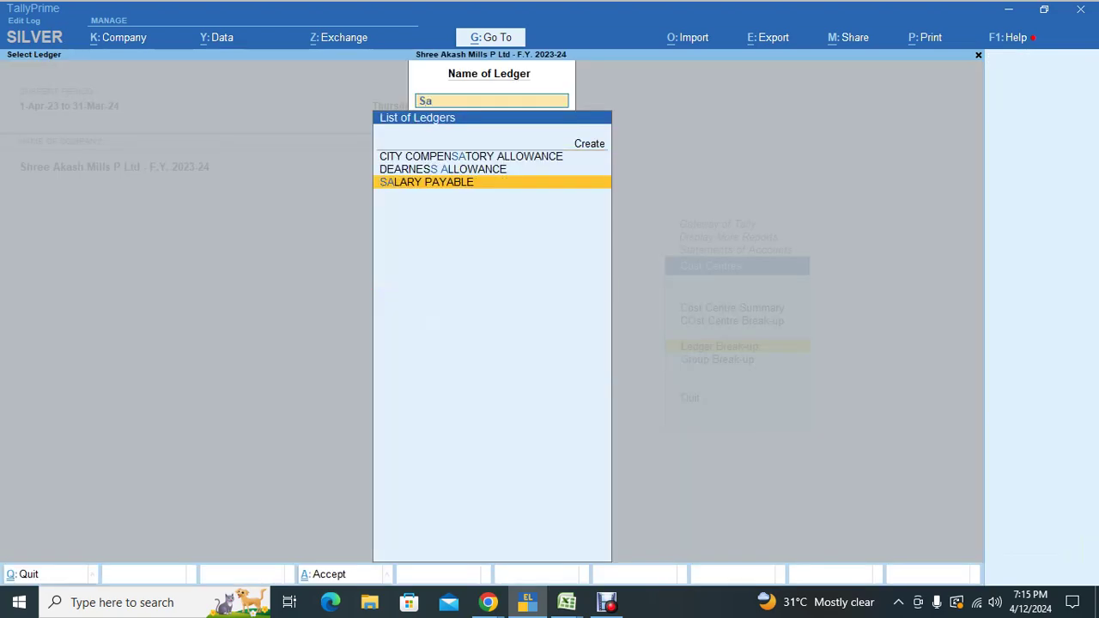
pyautogui.press('Return')
# Step: Review the ADMIN and other cost centre rows totalling 7,21,161.00 Cr, then return to Gateway
pyautogui.press('Down')
pyautogui.press('Down')
pyautogui.press('Down')
pyautogui.press('Down')
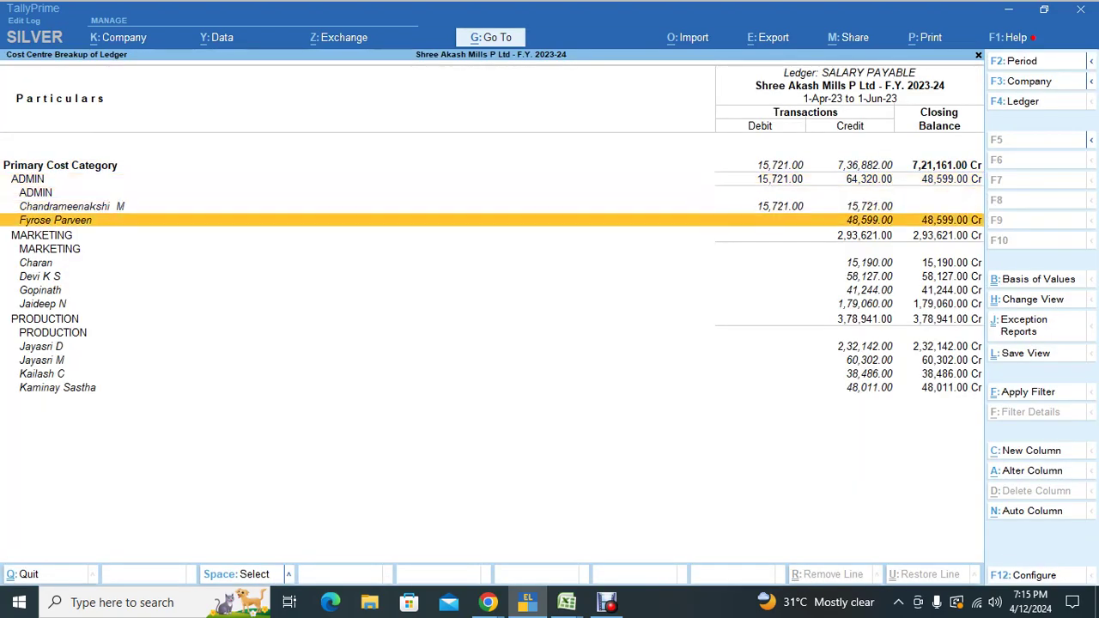
pyautogui.press('Up')
pyautogui.press('Up')
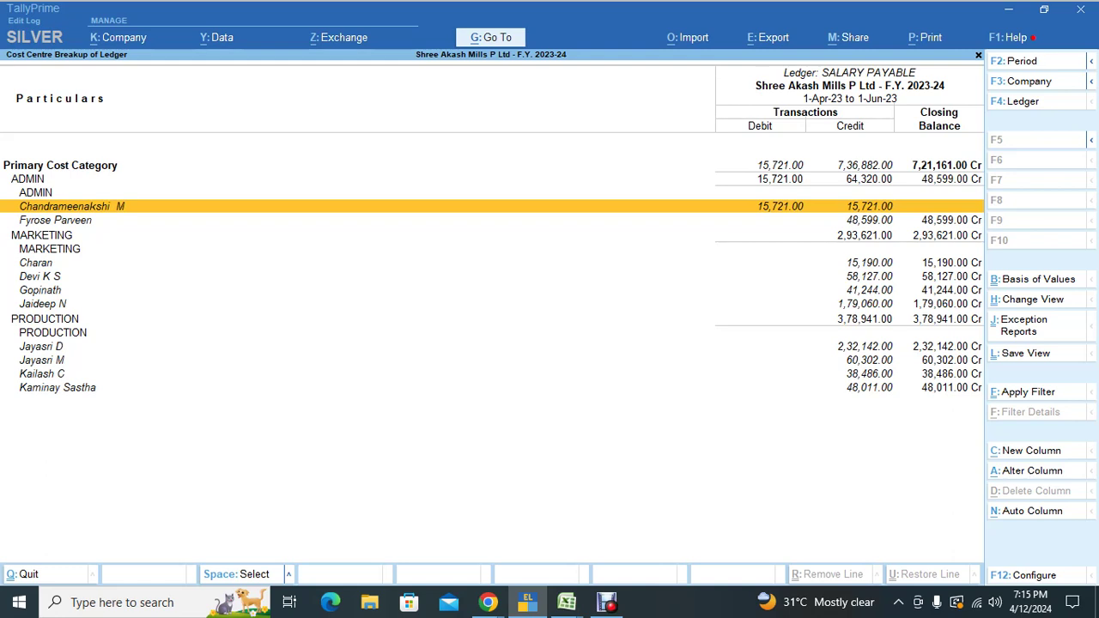
pyautogui.press('Down')
pyautogui.press('Down')
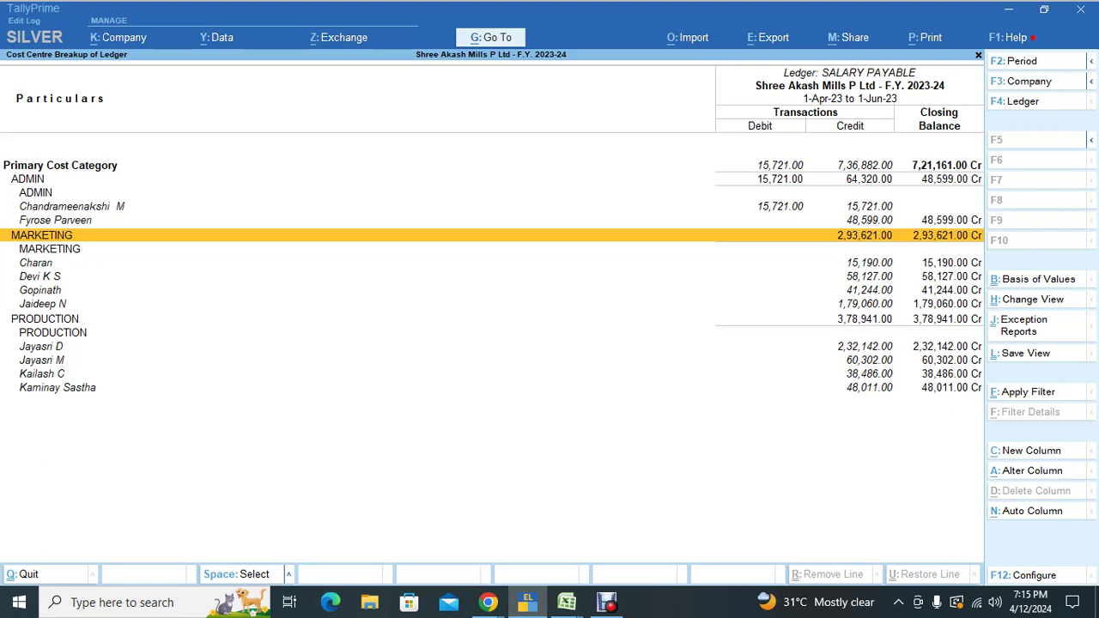
pyautogui.press('Escape')
pyautogui.press('Escape')
pyautogui.press('Escape')
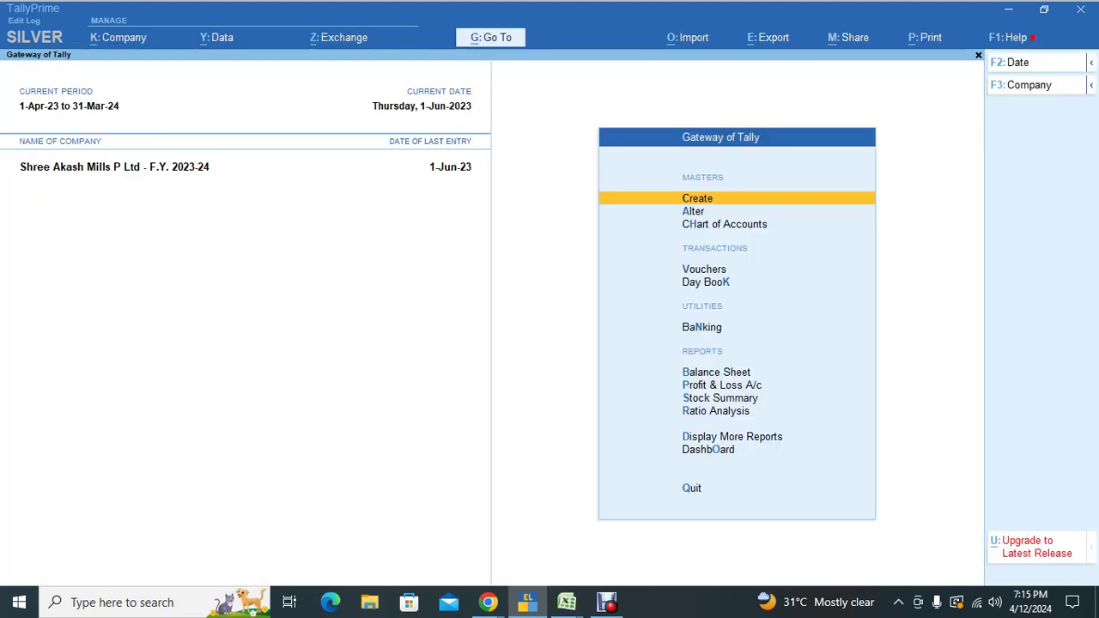
# Step: Start a payment voucher and choose Payroll Autofill with the Salary Payment process
pyautogui.press('v')
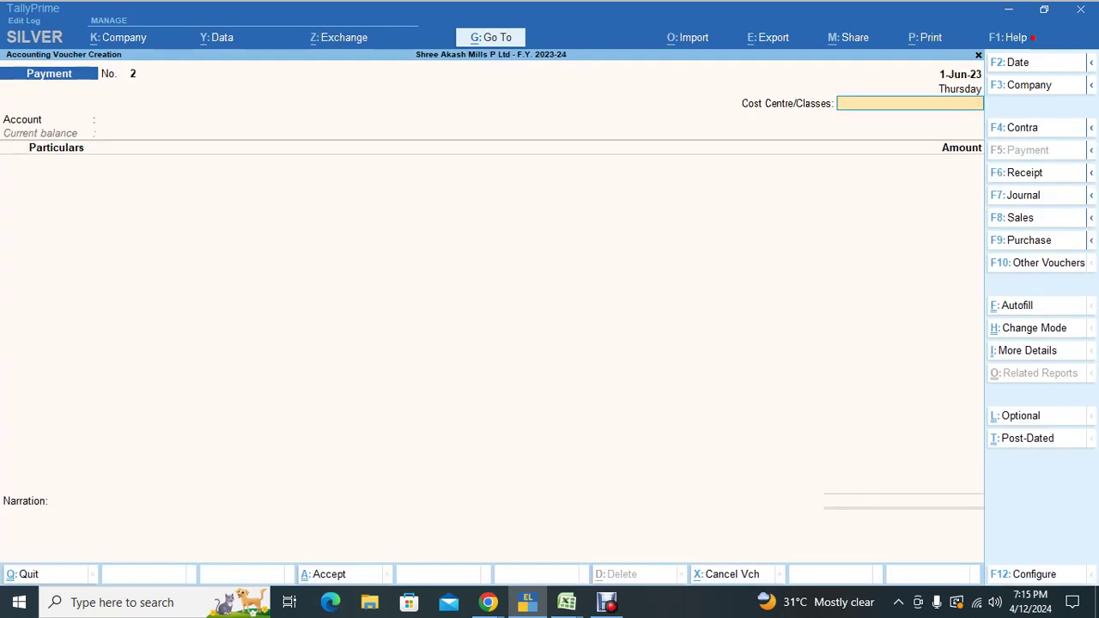
pyautogui.press('F2')
pyautogui.press('Return')
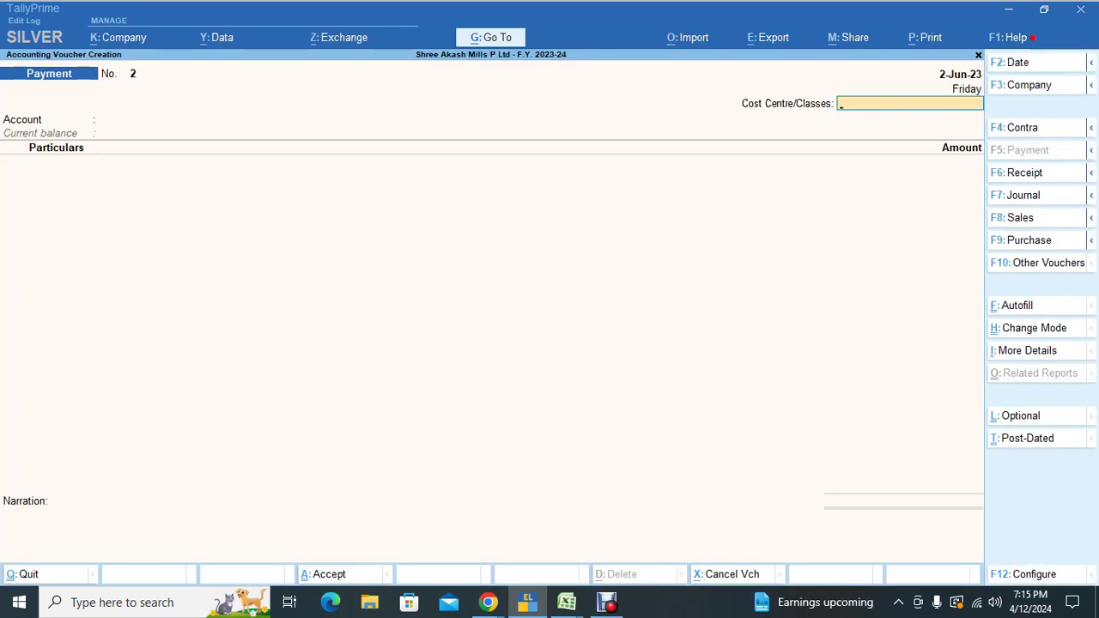
pyautogui.hotkey('ctrl', 'f')
pyautogui.press('Return')
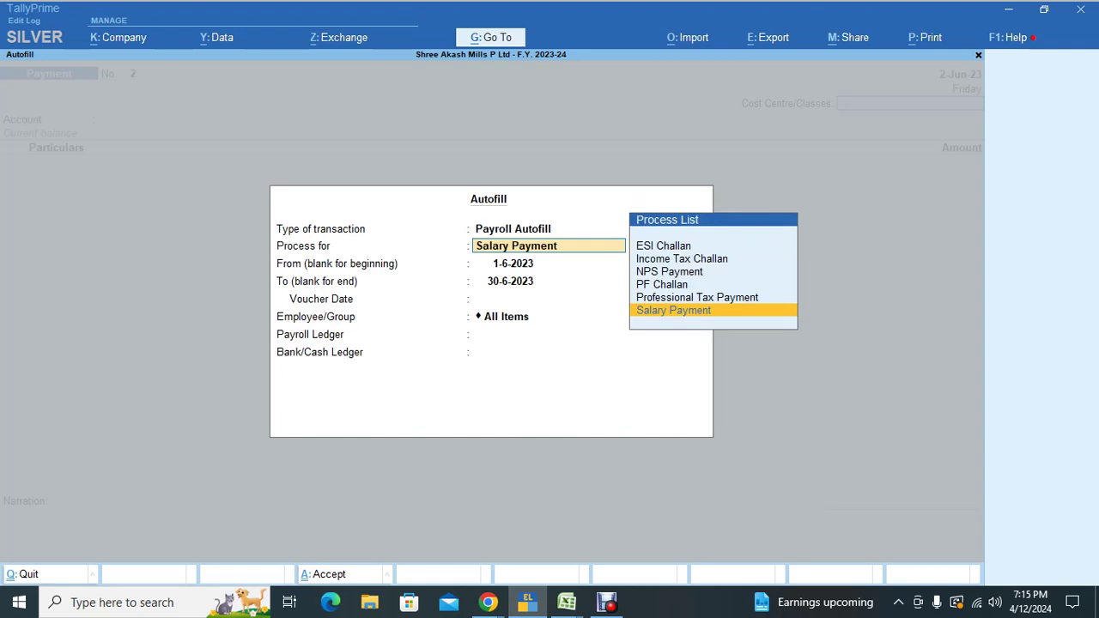
pyautogui.press('Return')
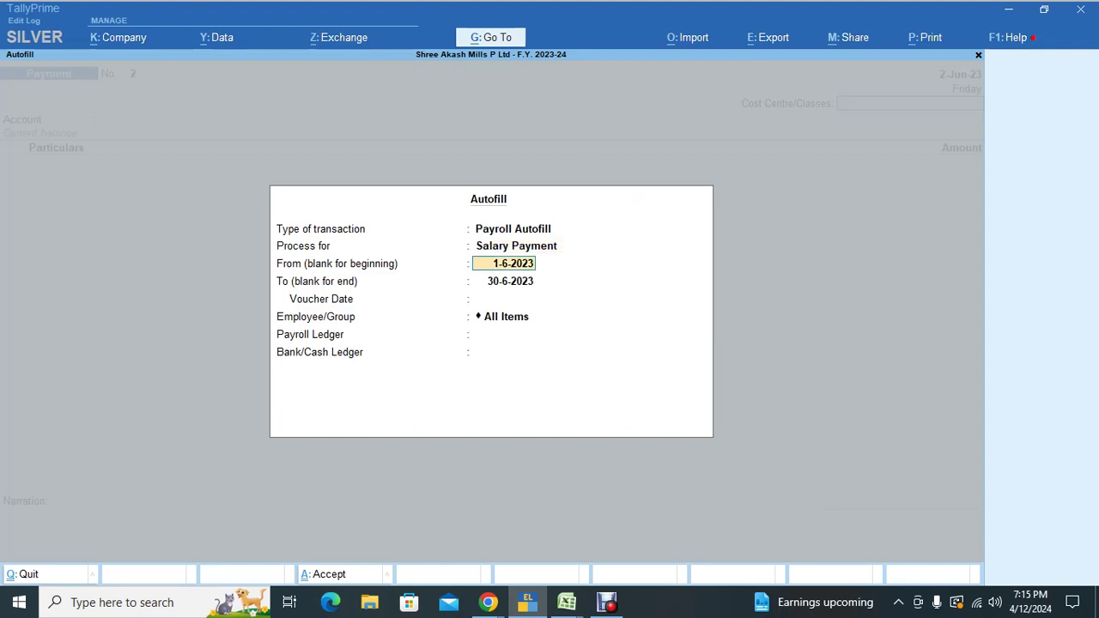
# Step: Set the autofill period 1-5-2023 to 31-5-2023, All Items employees, SALARY PAYABLE ledger
pyautogui.write('1.5')
pyautogui.press('Return')
pyautogui.write('31.5')
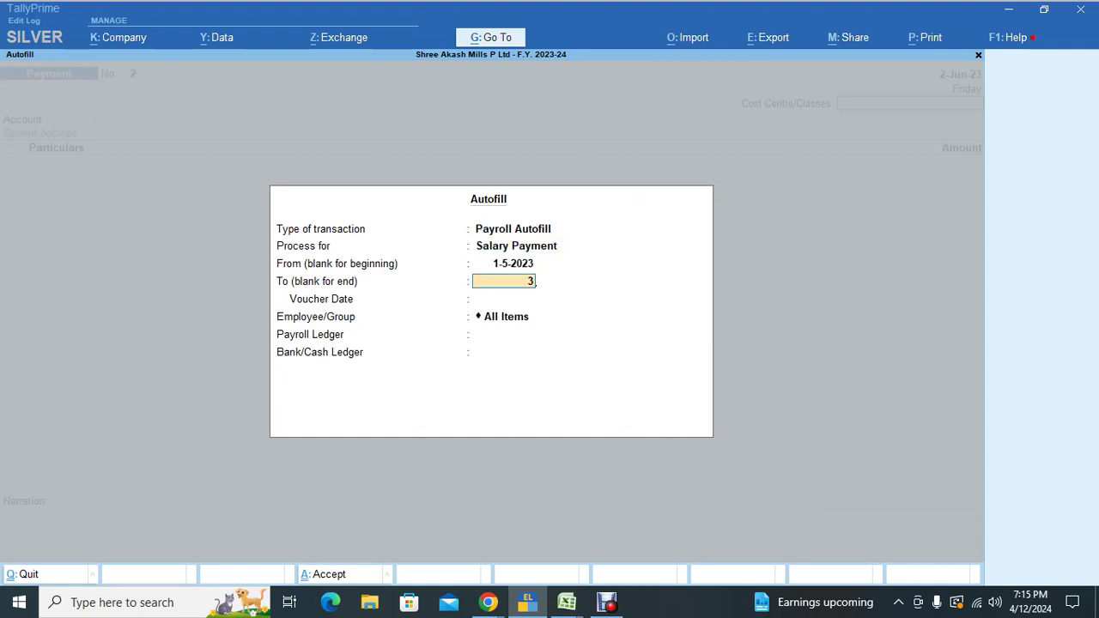
pyautogui.press('Return')
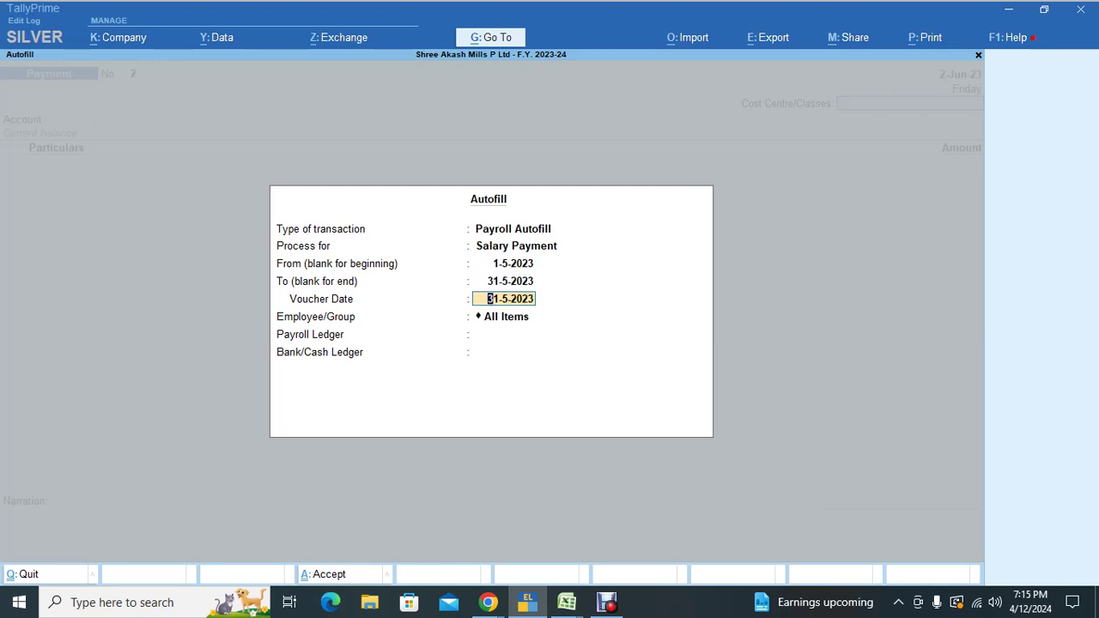
pyautogui.press('Return')
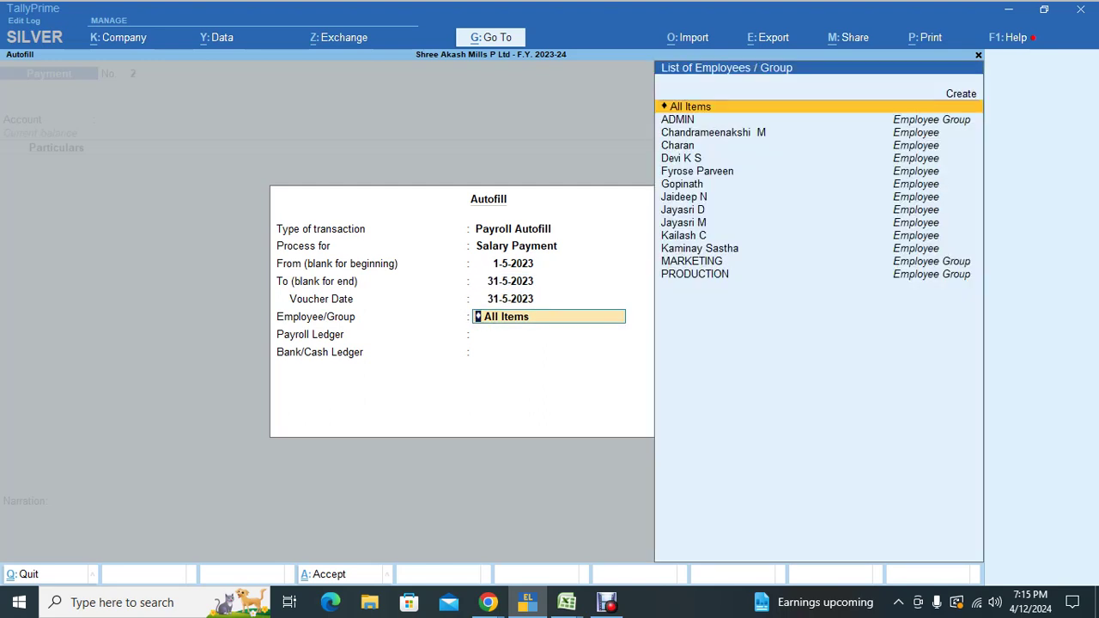
pyautogui.press('Return')
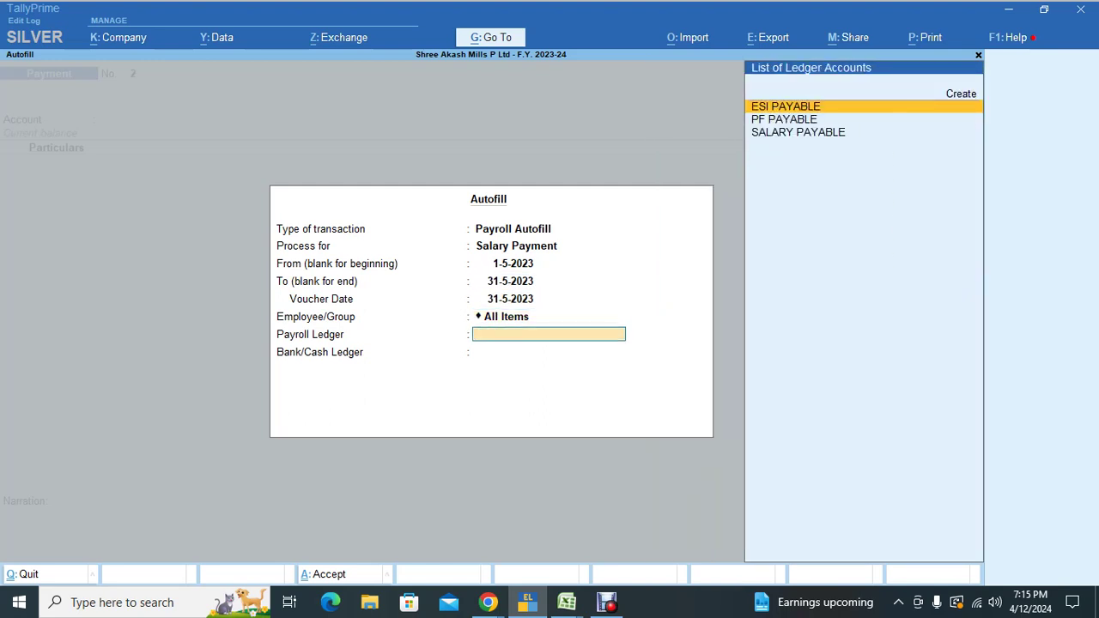
pyautogui.press('Down')
pyautogui.press('Down')
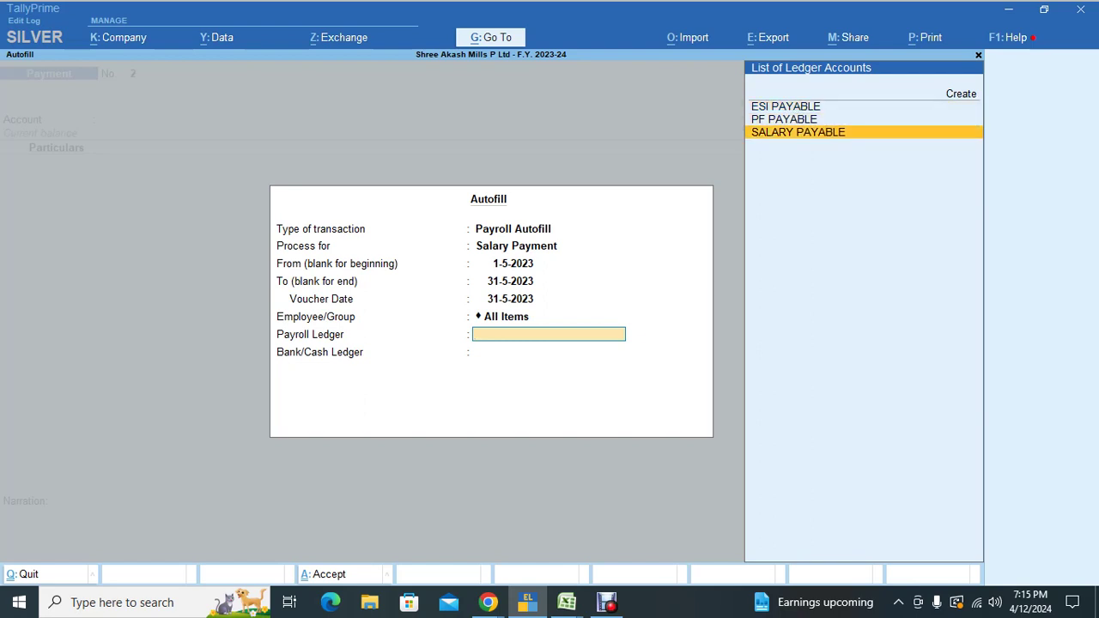
pyautogui.press('Return')
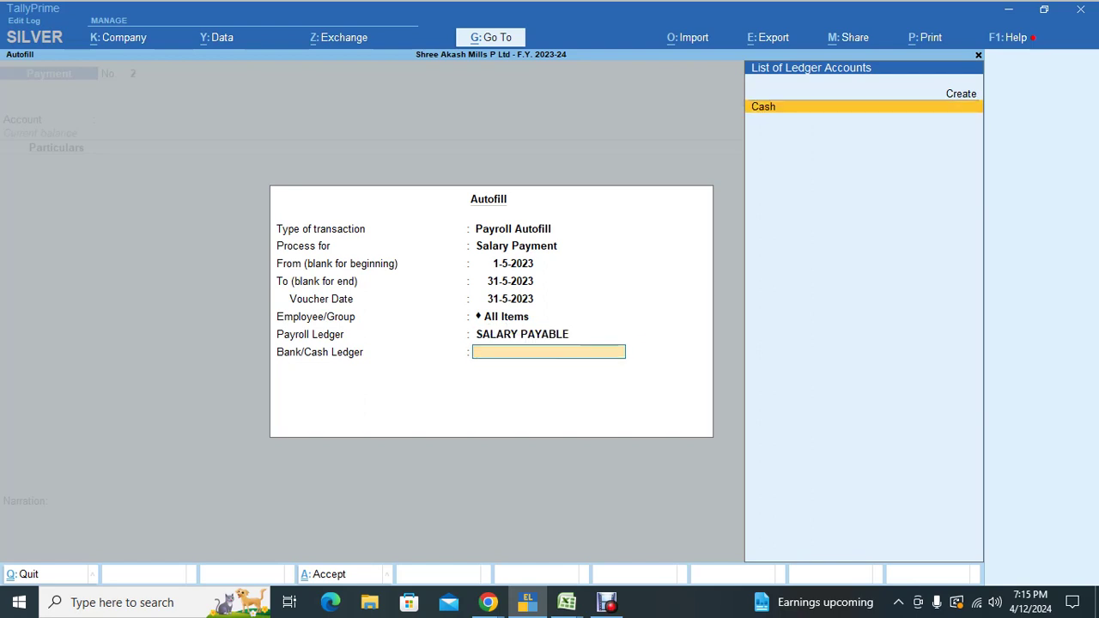
pyautogui.press('Up')
# Step: Create ledger 'Punjab National Bank' under Bank Accounts with its account number and IFS PUNB0254300
pyautogui.press('Return')
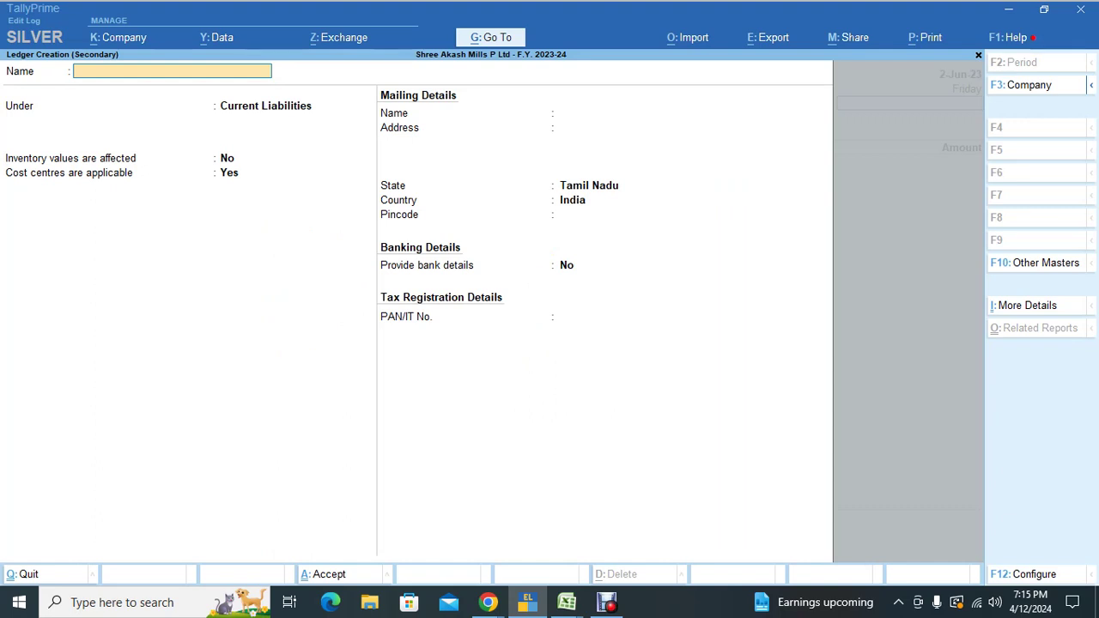
pyautogui.press('BackSpace')
pyautogui.press('BackSpace')
pyautogui.write('Punjab National Bank')
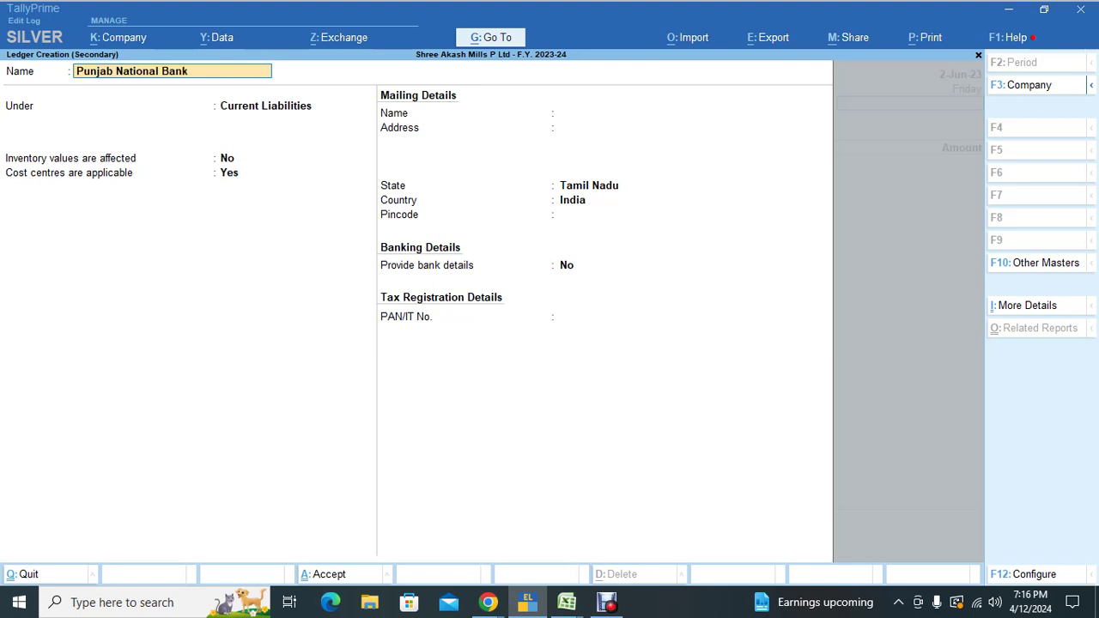
pyautogui.press('Return')
pyautogui.write('Bank')
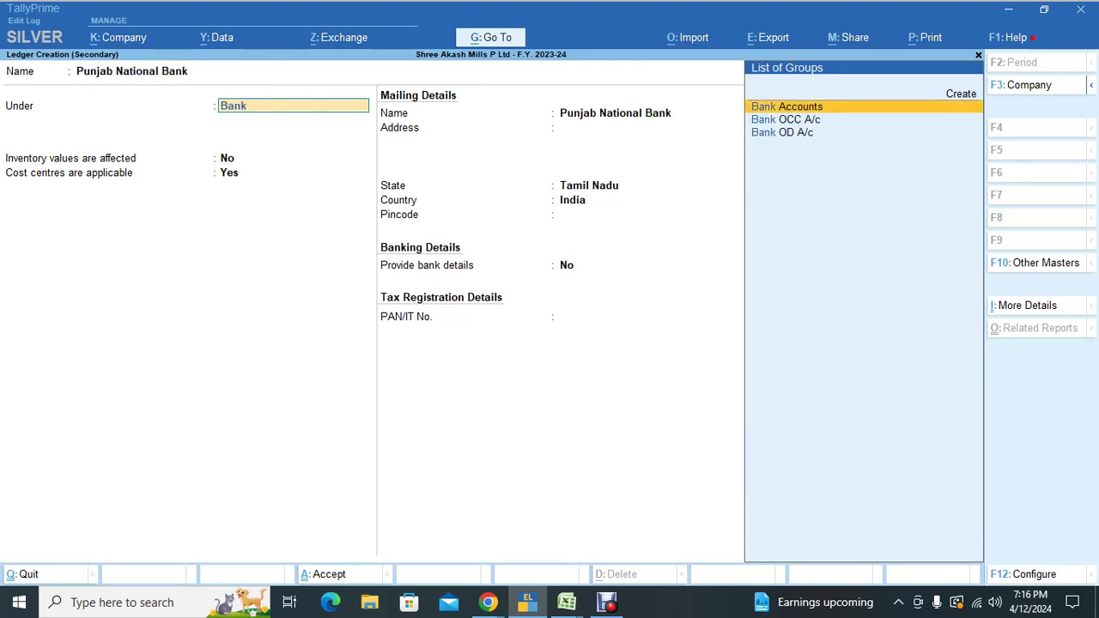
pyautogui.press('Return')
pyautogui.press('Return')
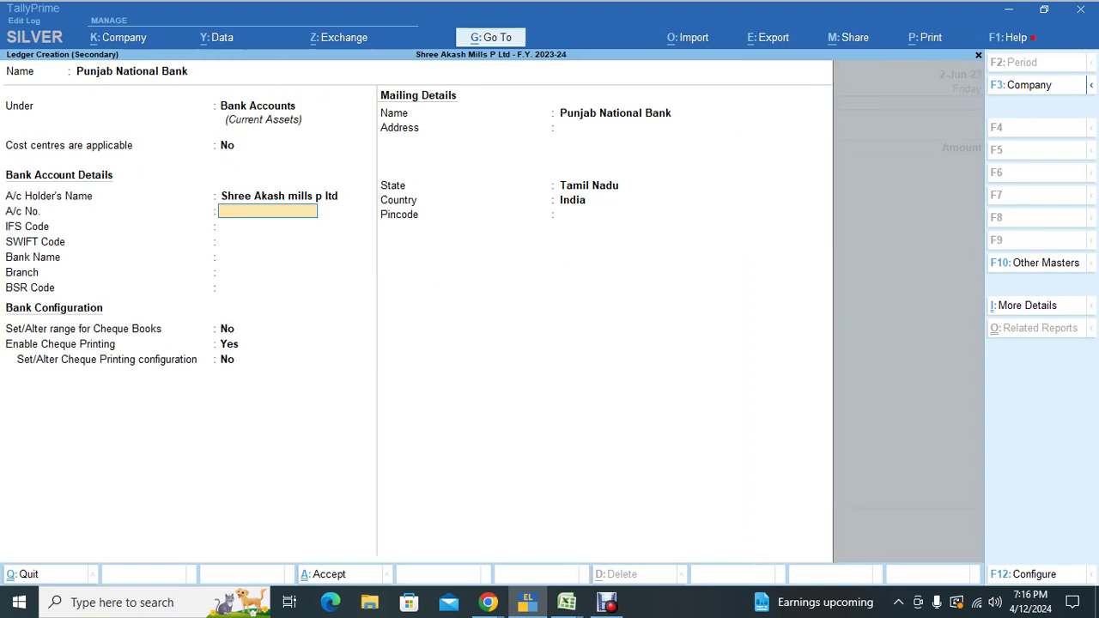
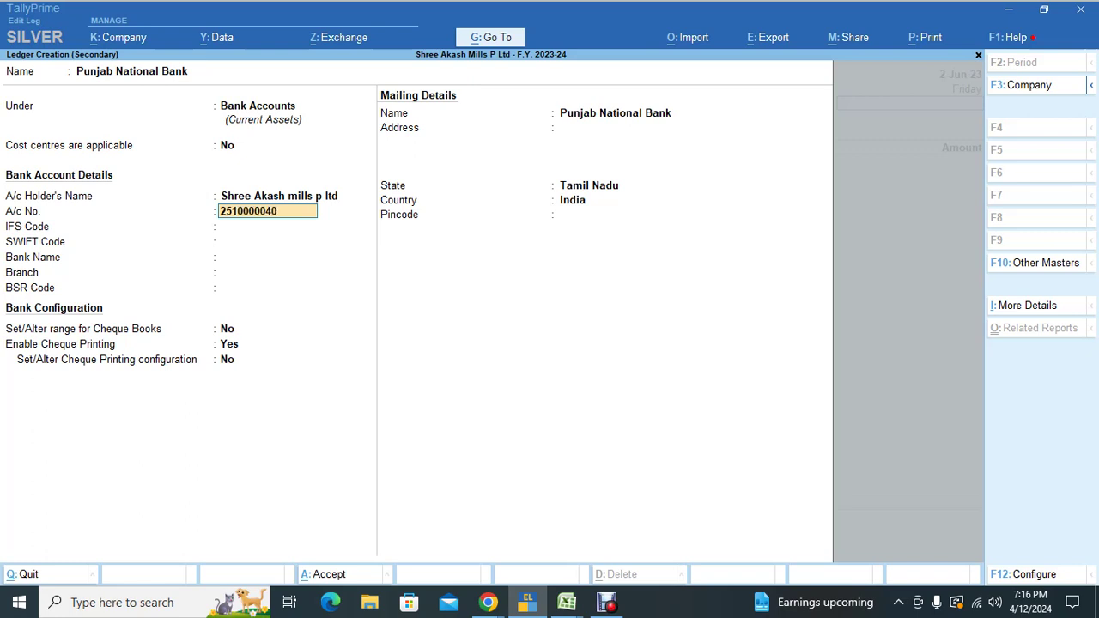
pyautogui.press('Return')
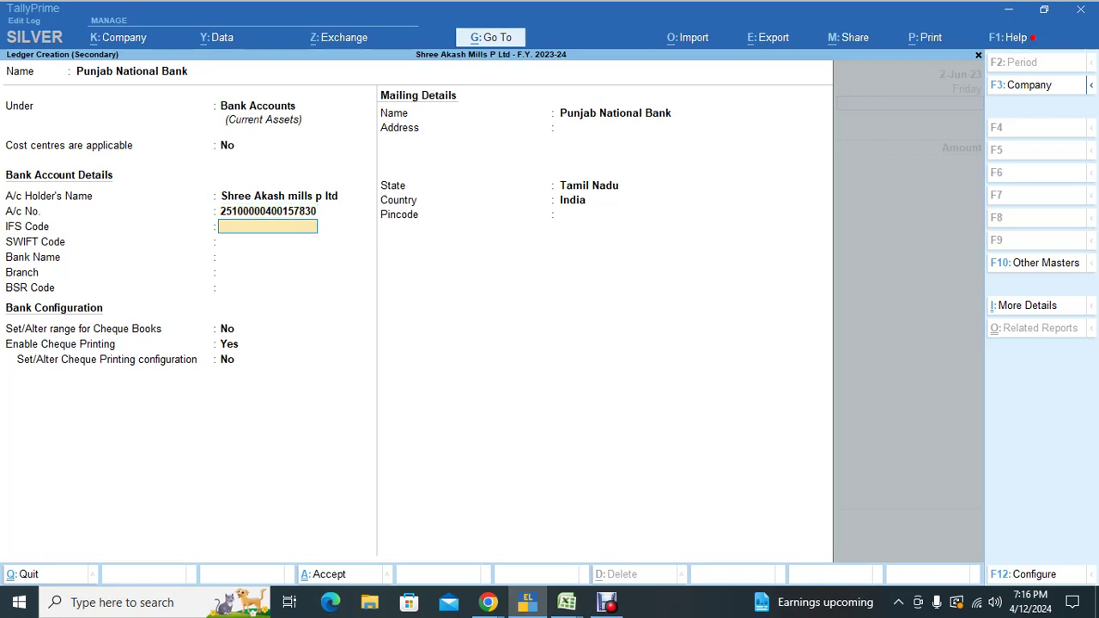
pyautogui.write('PUNB0254300')
pyautogui.press('Return')
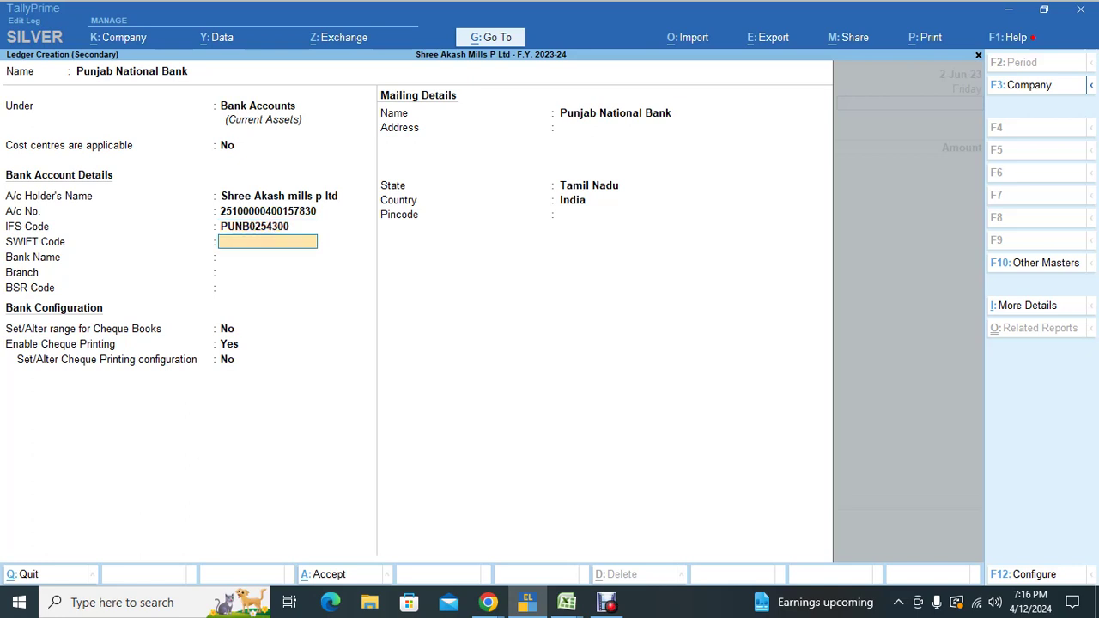
# Step: Set the bank to Punjab National Bank (India) with branch Nungambakkam
pyautogui.press('Return')
pyautogui.write('Punj')
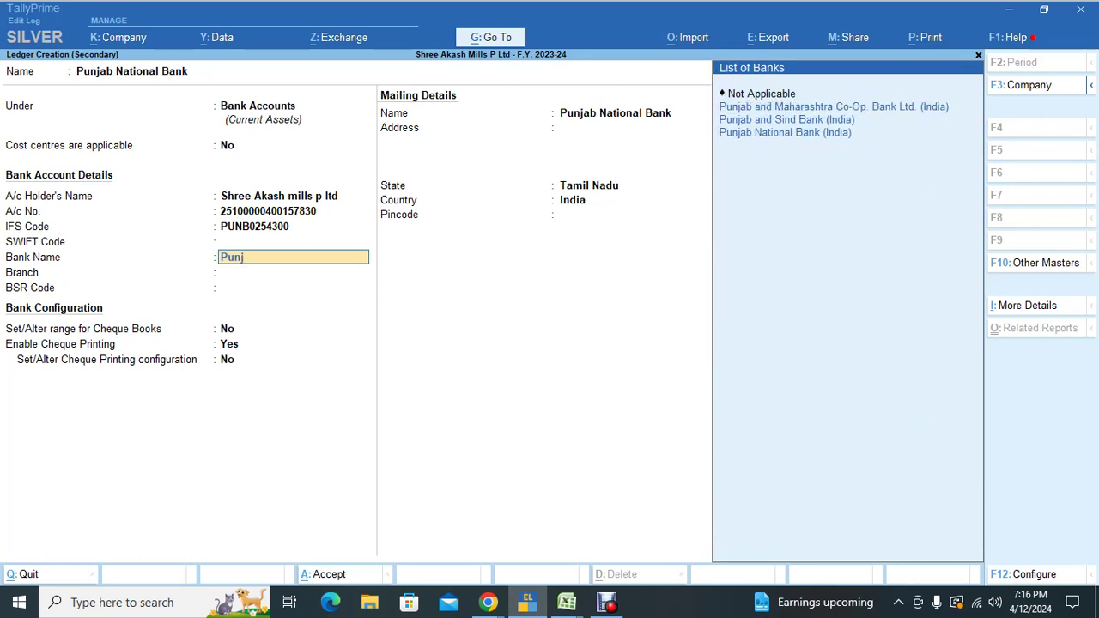
pyautogui.press('Down')
pyautogui.press('Down')
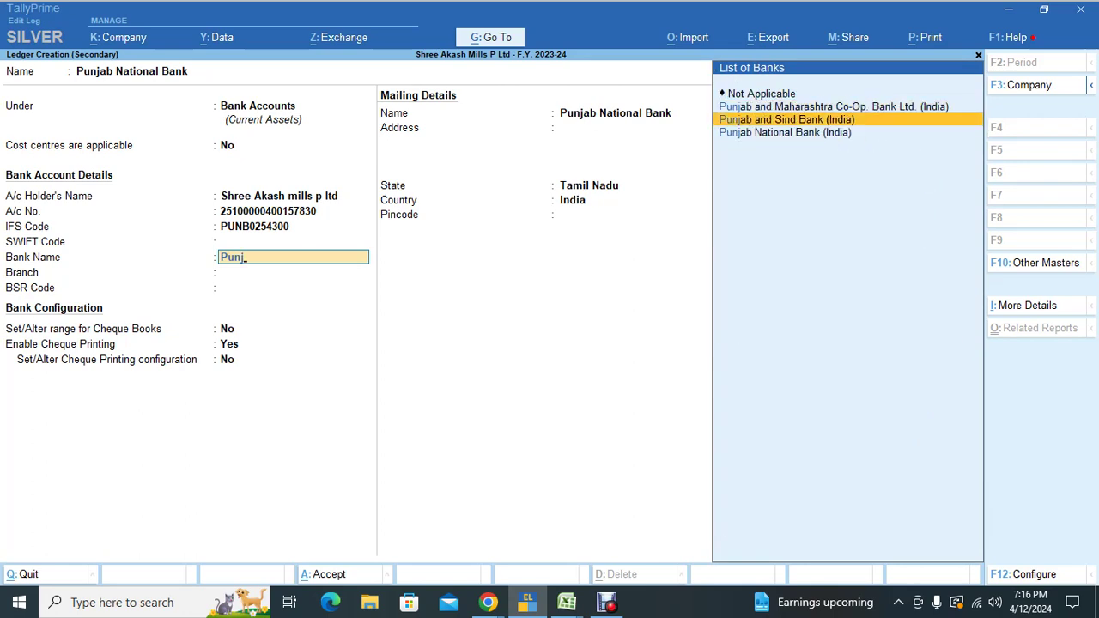
pyautogui.press('Down')
pyautogui.press('Return')
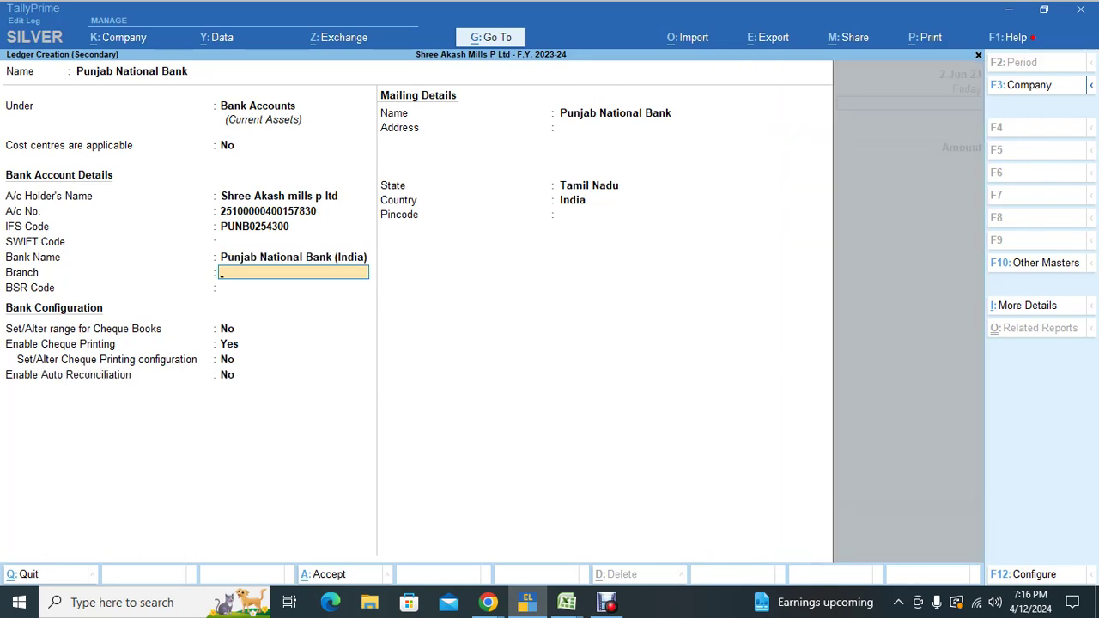
pyautogui.write('Nungambakkam')
pyautogui.press('Return')
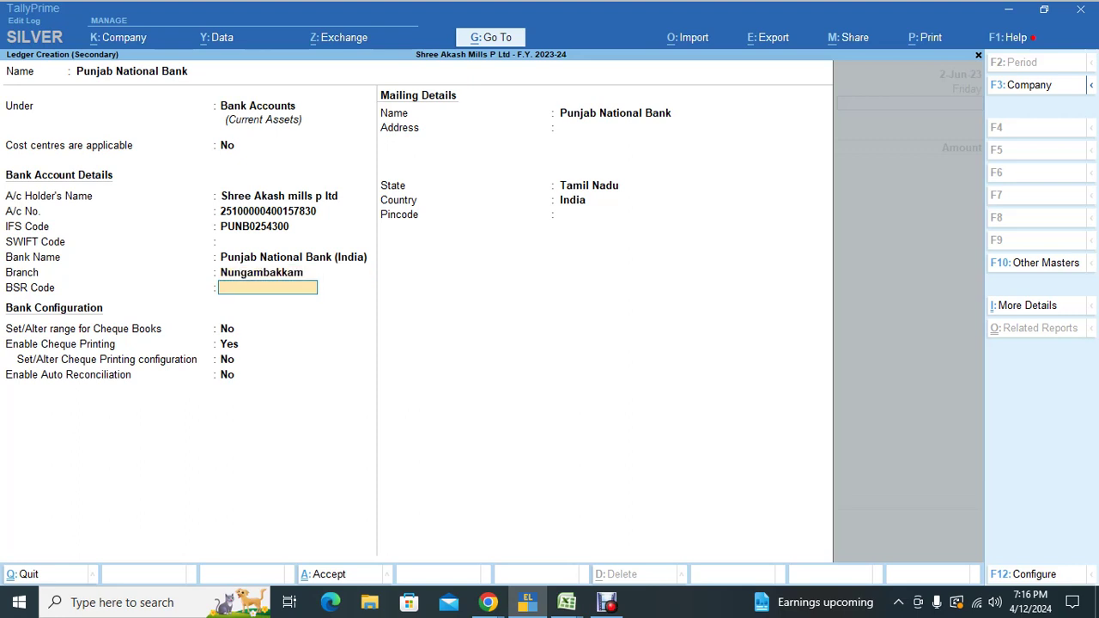
pyautogui.press('Return')
# Step: Add cheque range 120101–120200 as 'Book No: 1', save the ledger and accept autofill
pyautogui.write('y')
pyautogui.press('Return')
pyautogui.write('1')
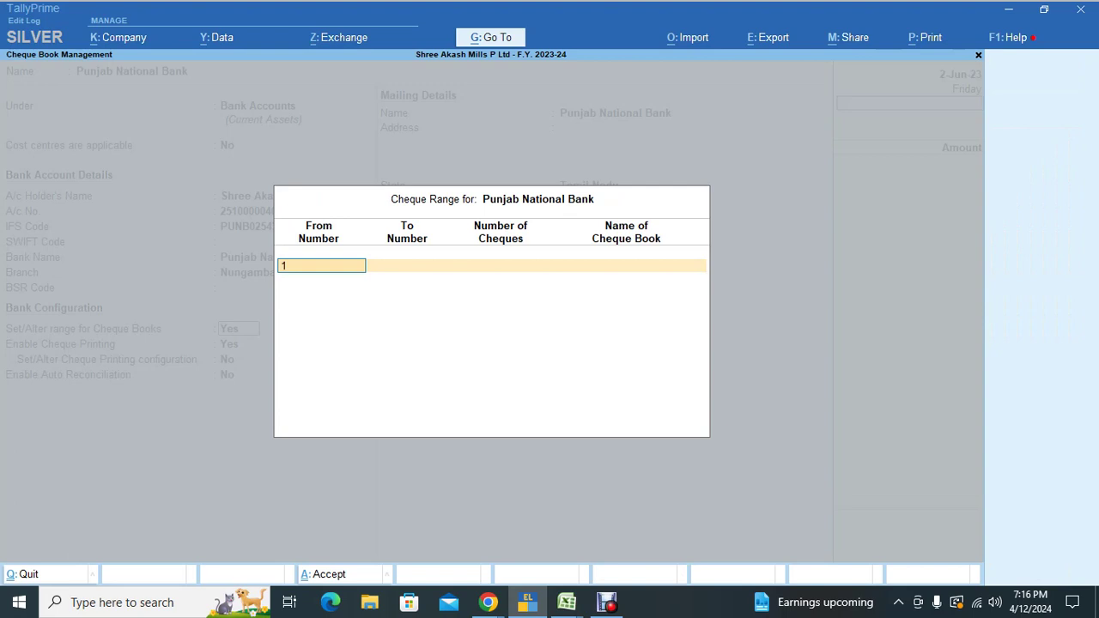
pyautogui.write('20101')
pyautogui.press('Return')
pyautogui.write('120200')
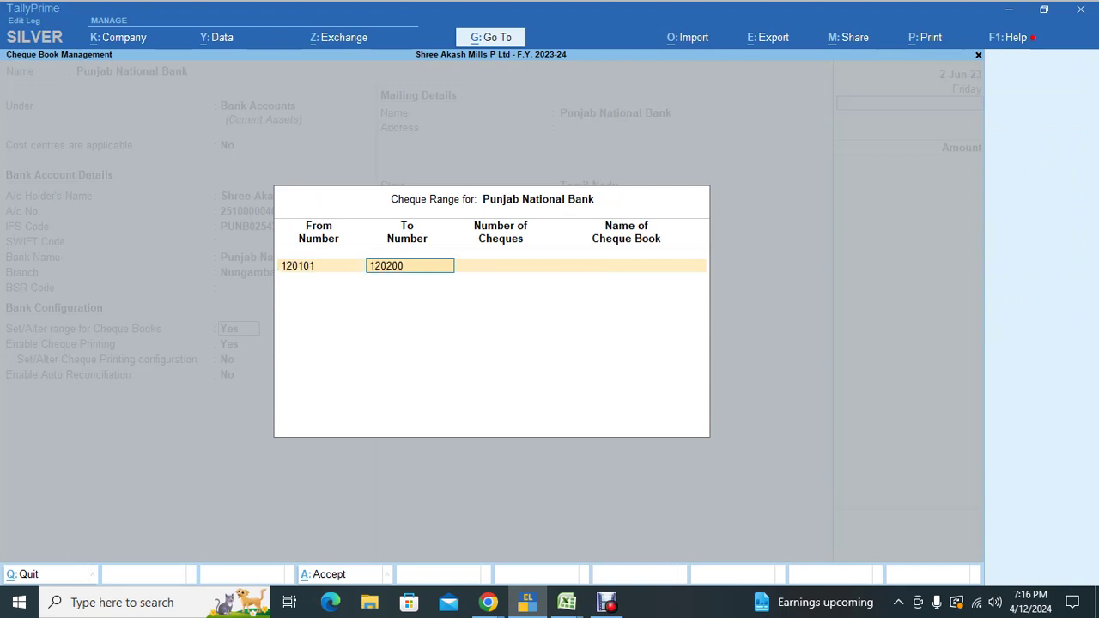
pyautogui.press('Return')
pyautogui.press('Return')
pyautogui.write('B')
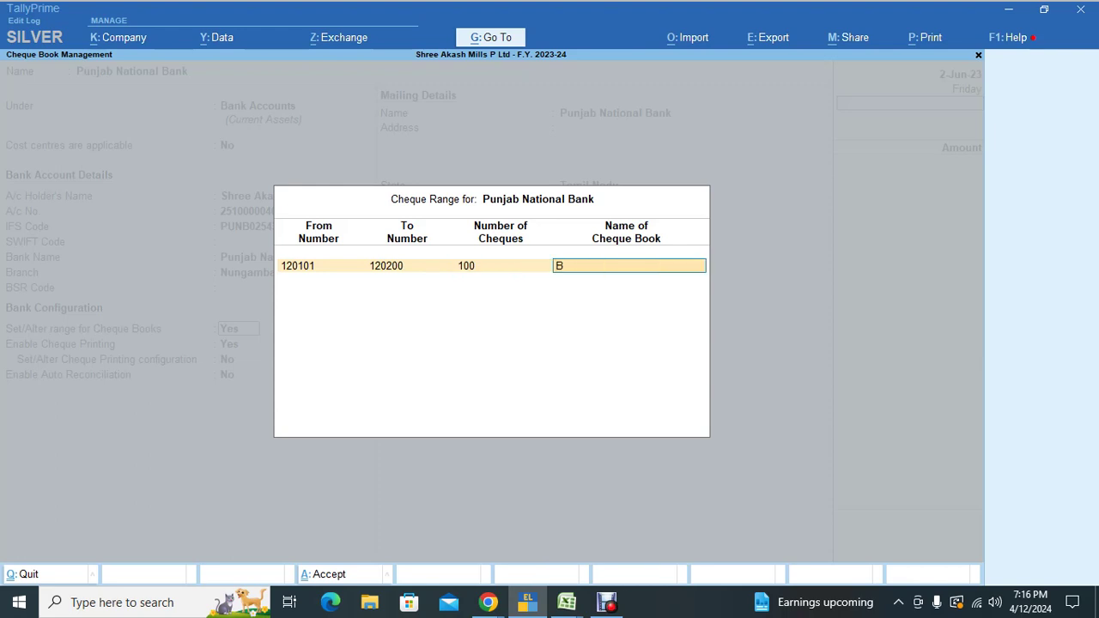
pyautogui.write('ook No: 1')
pyautogui.press('Return')
pyautogui.press('Return')
pyautogui.press('Return')
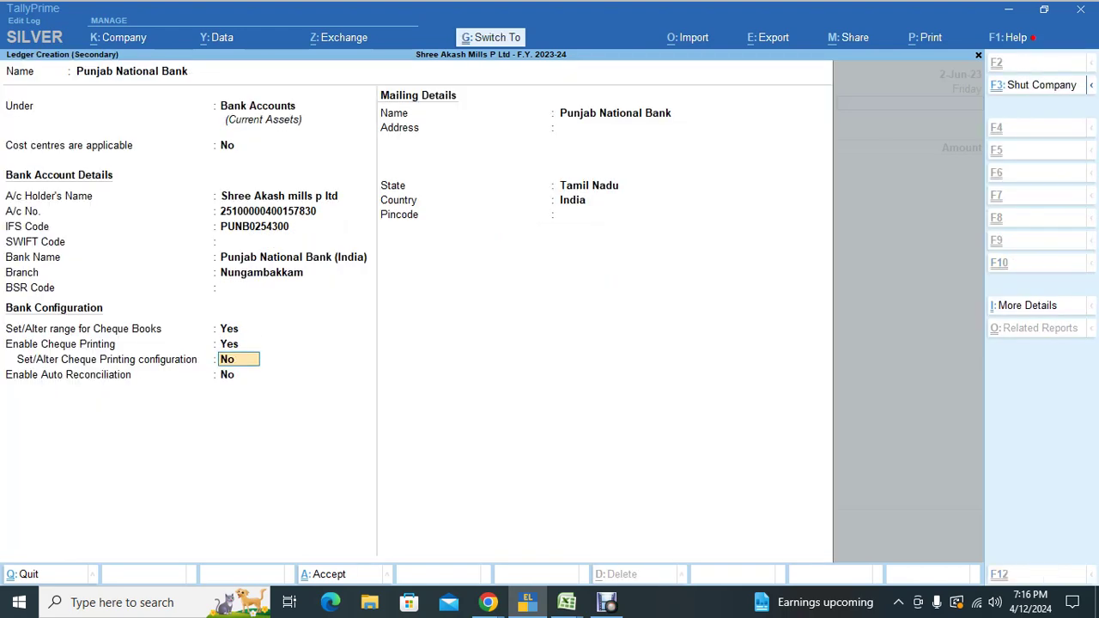
pyautogui.hotkey('ctrl', 'a')
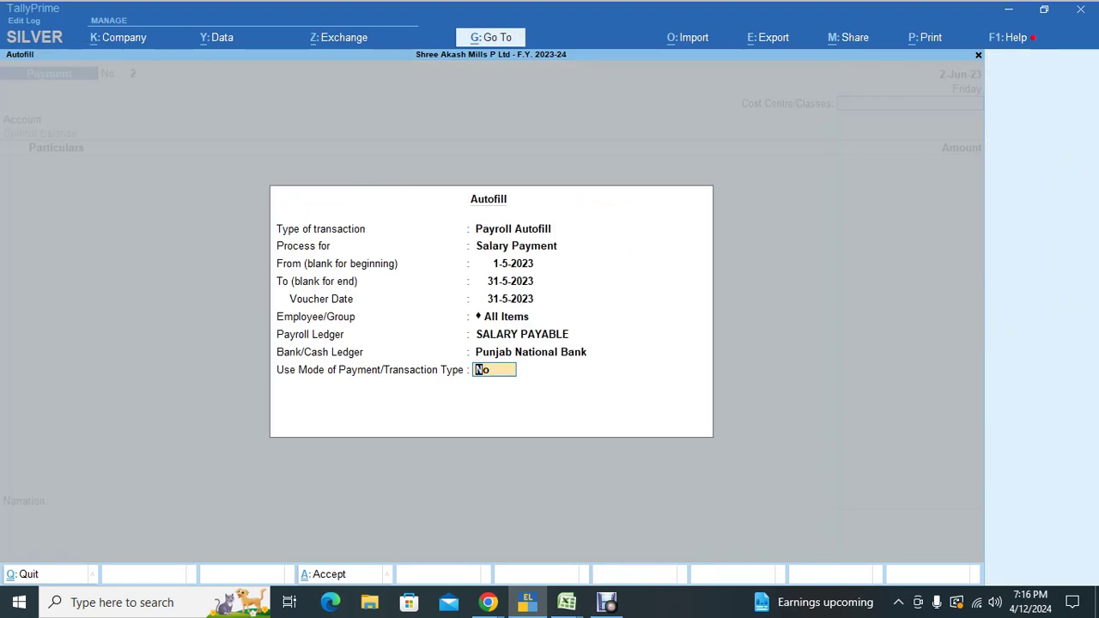
pyautogui.press('Return')
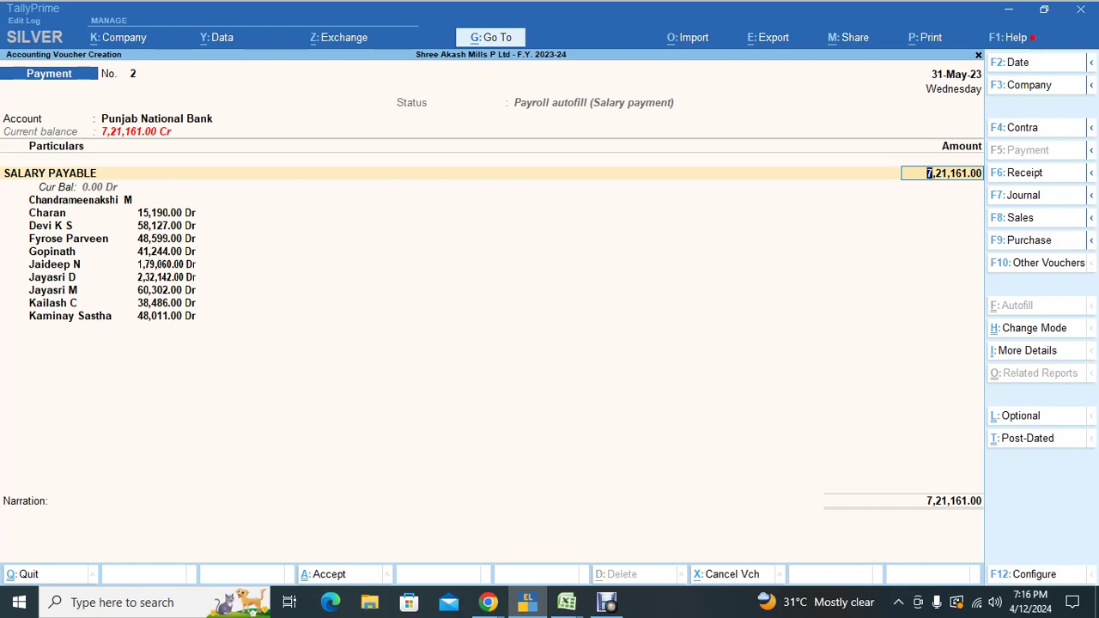
# Step: Save the salary payment voucher from Punjab National Bank with its bank allocation details
pyautogui.press('Return')
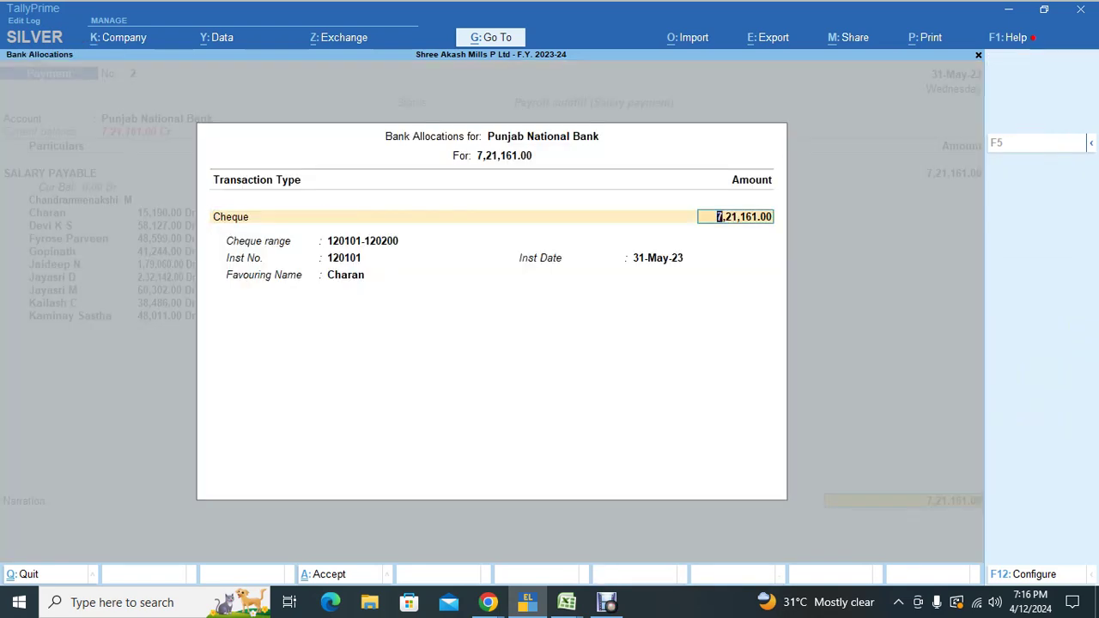
pyautogui.press('Return')
pyautogui.press('Return')
pyautogui.press('Return')
pyautogui.press('Return')
pyautogui.press('Return')
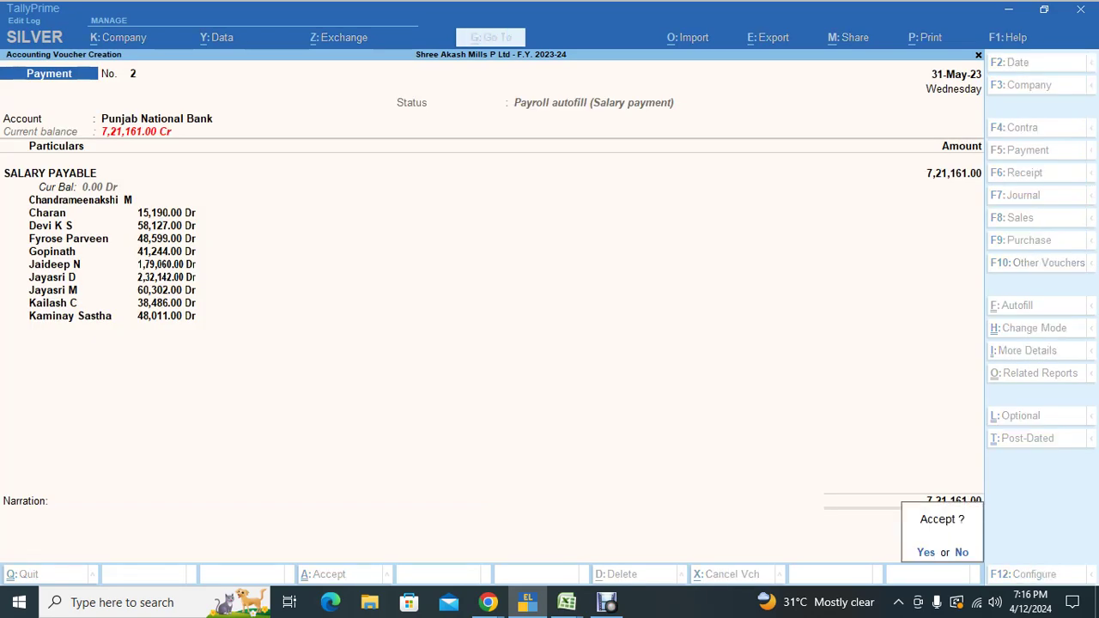
pyautogui.press('Return')
pyautogui.press('Escape')
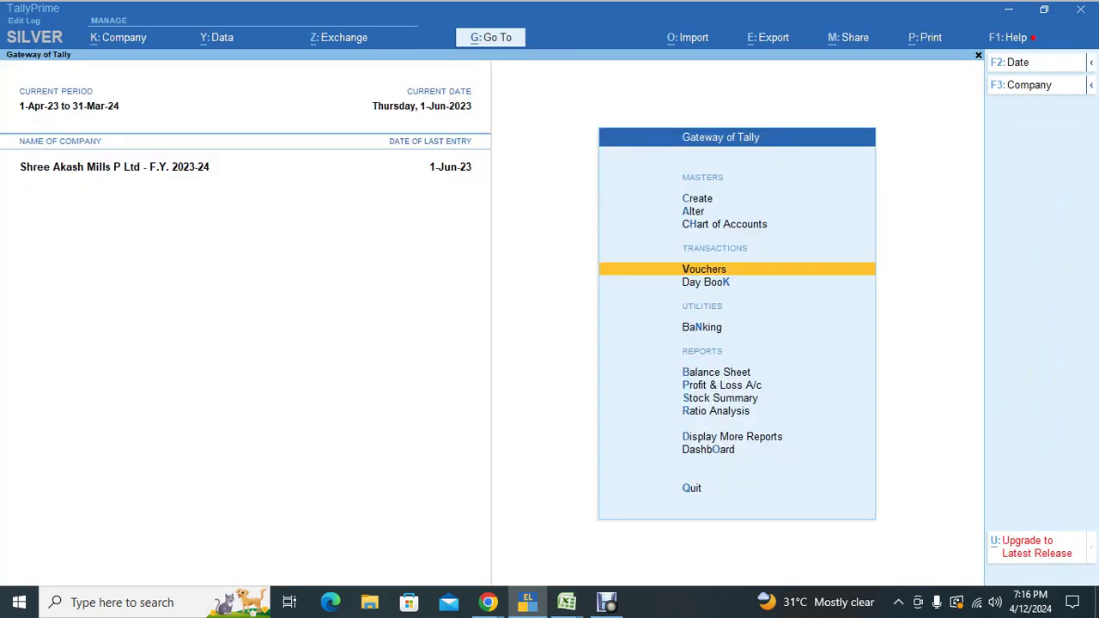
# Step: Review the SALARY PAYABLE cost centre break-up of 7,36,882.00 across ADMIN, MARKETING and PRODUCTION
pyautogui.press('d')
pyautogui.press('s')
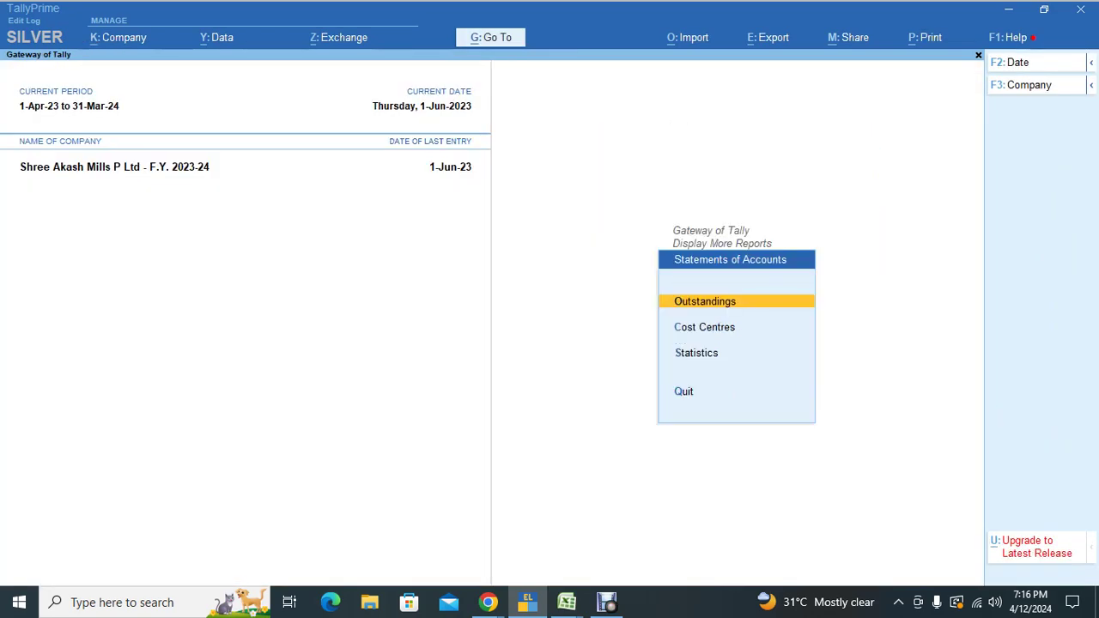
pyautogui.press('c')
pyautogui.press('Down')
pyautogui.press('Down')
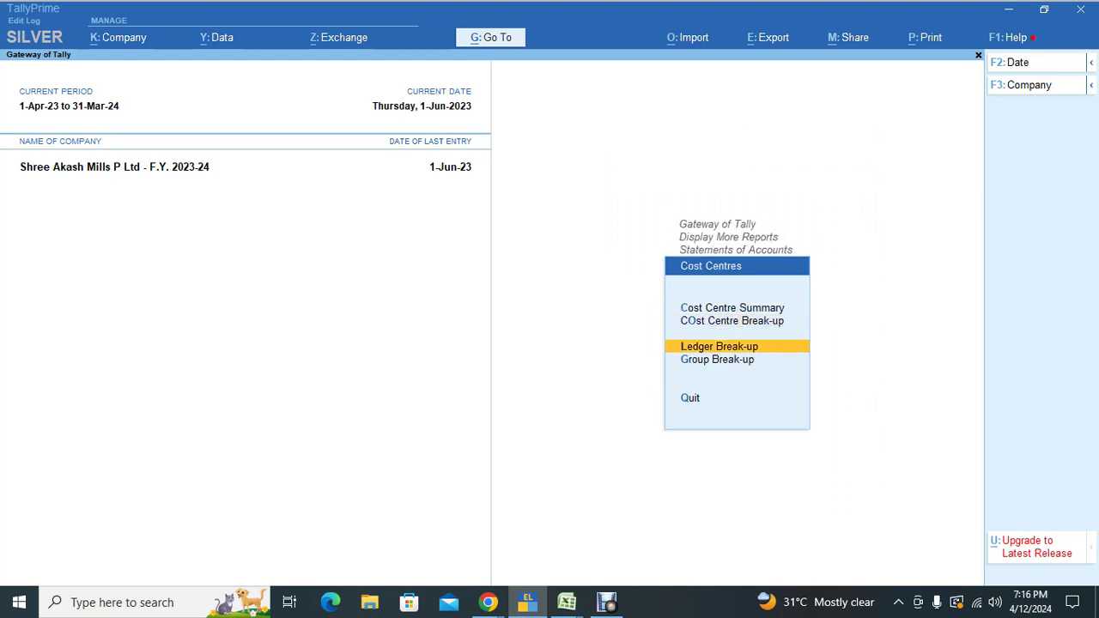
pyautogui.press('Return')
pyautogui.press('Down')
pyautogui.press('Down')
pyautogui.press('Down')
pyautogui.press('Down')
pyautogui.press('Down')
pyautogui.press('Down')
pyautogui.press('Down')
pyautogui.press('Down')
pyautogui.press('Down')
pyautogui.press('Down')
pyautogui.press('Down')
pyautogui.press('Down')
pyautogui.press('Down')
pyautogui.press('Down')
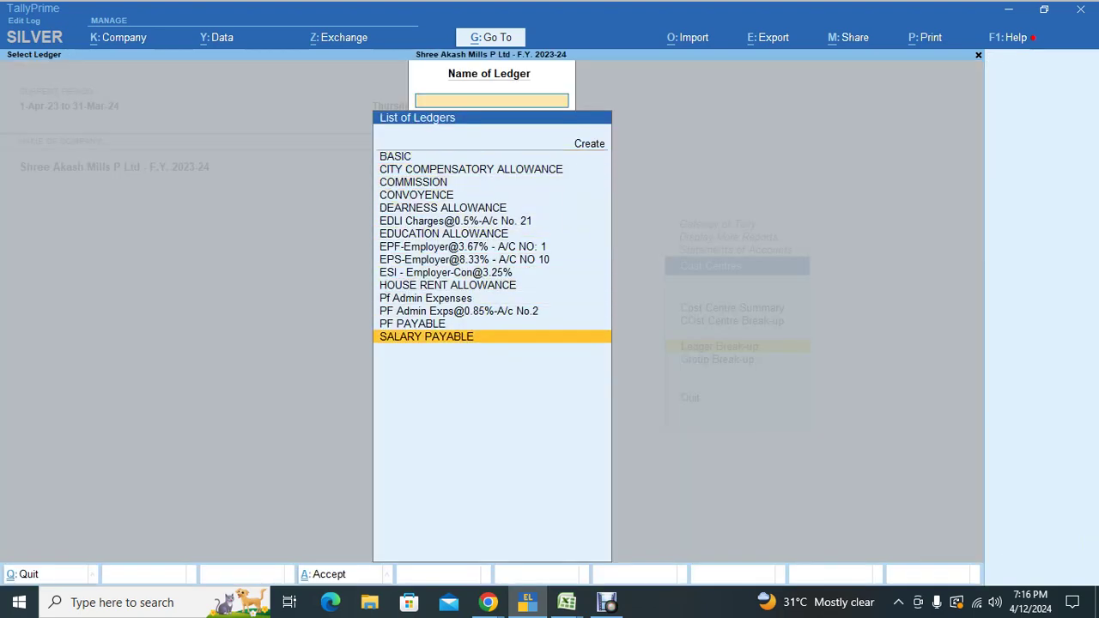
pyautogui.press('Return')
pyautogui.press('Down')
pyautogui.press('Down')
pyautogui.press('Down')
pyautogui.press('Down')
pyautogui.press('Down')
pyautogui.press('Down')
pyautogui.press('Down')
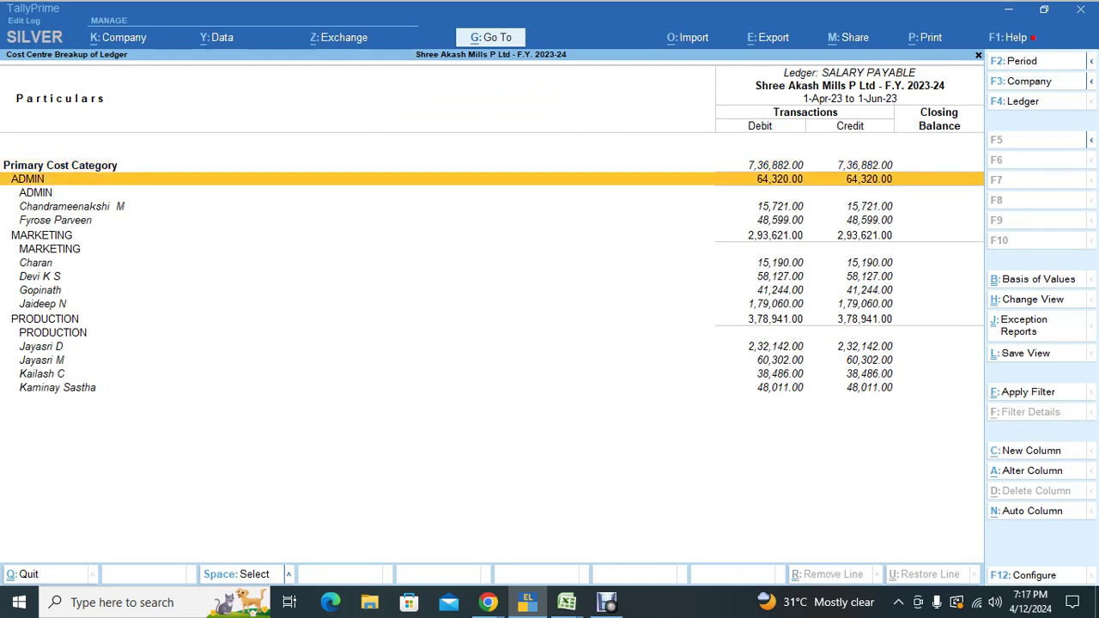
pyautogui.press('Down')
pyautogui.press('Down')
pyautogui.press('Down')
pyautogui.press('Down')
pyautogui.press('Down')
pyautogui.press('Down')
pyautogui.press('Down')
pyautogui.press('Down')
pyautogui.press('Down')
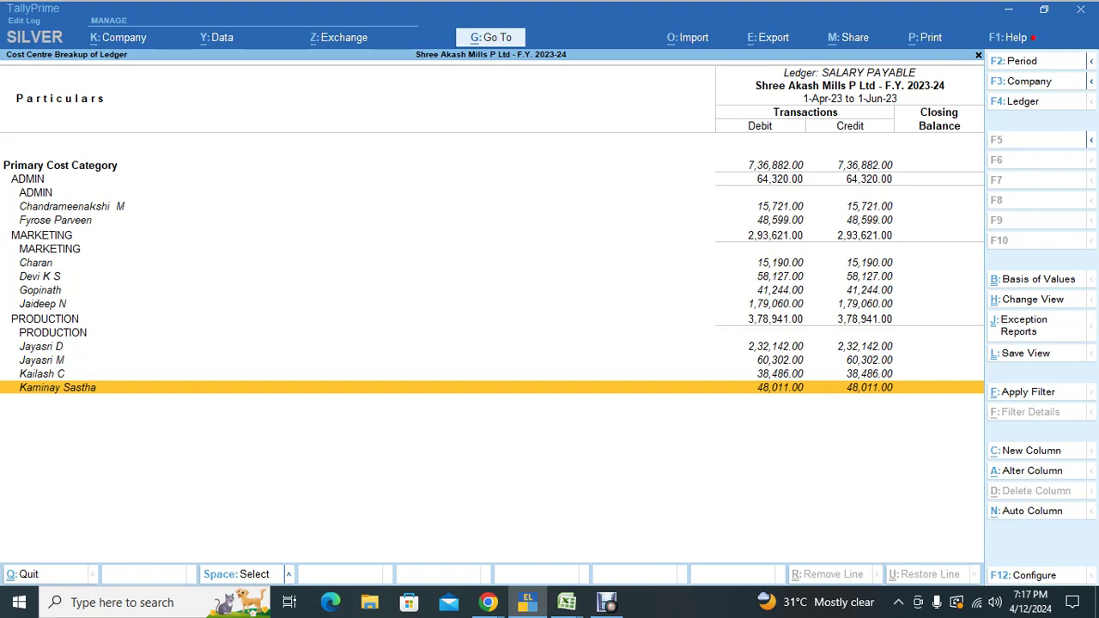
pyautogui.press('Escape')
pyautogui.press('Escape')
pyautogui.press('Escape')
pyautogui.press('Escape')
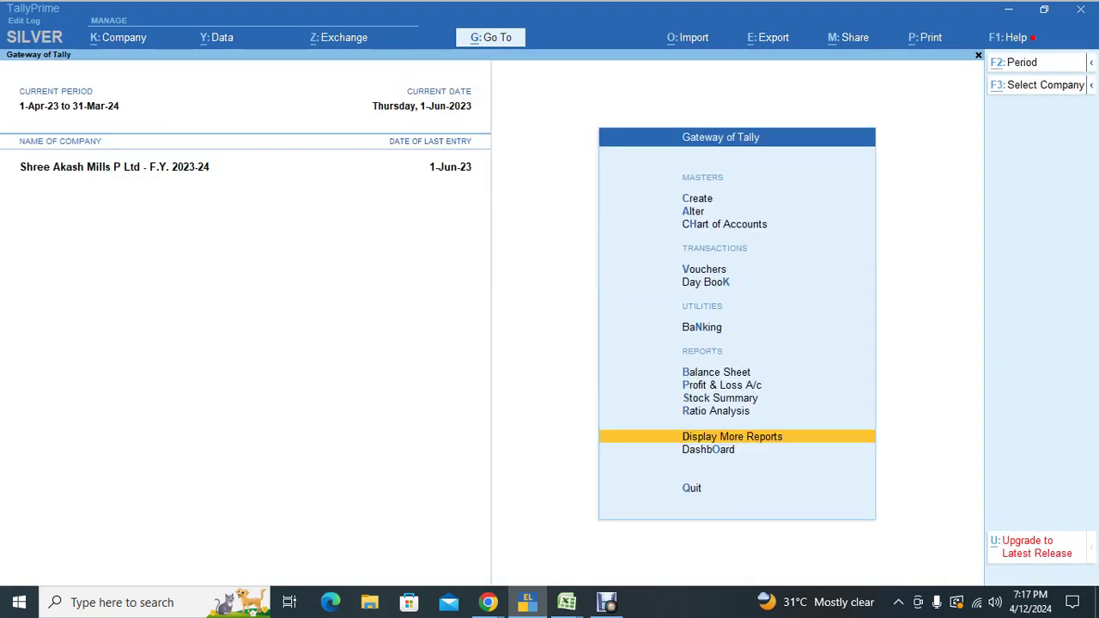
# Step: Check the Google Meet call, then start a new Payment voucher No. 3 in TallyPrime
pyautogui.hotkey('alt', 'Tab')
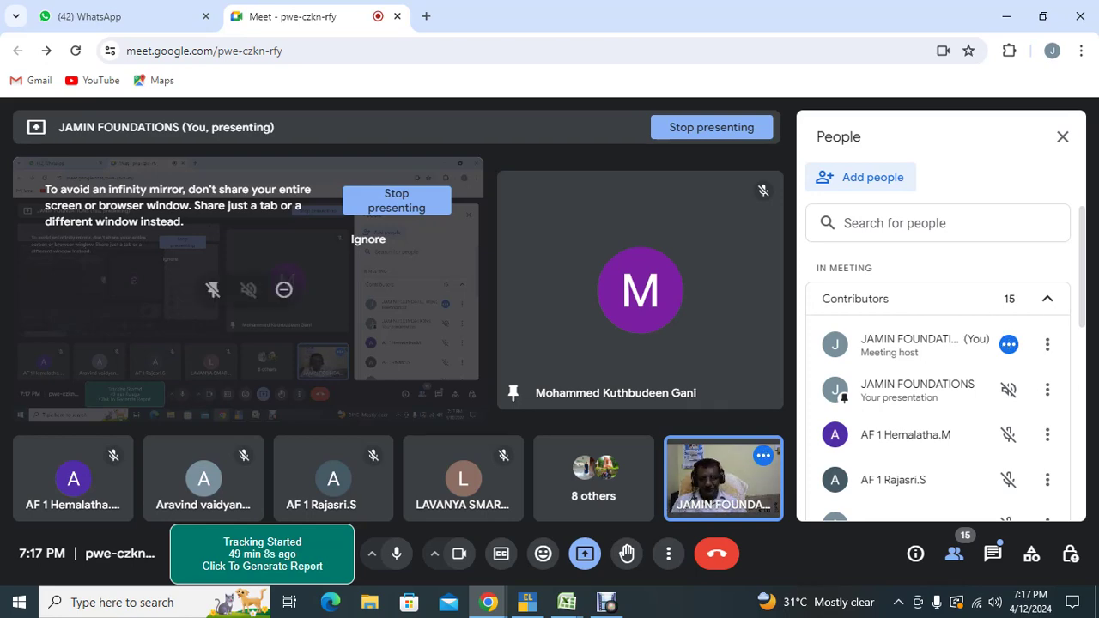
pyautogui.hotkey('alt', 'Tab')
pyautogui.press('v')
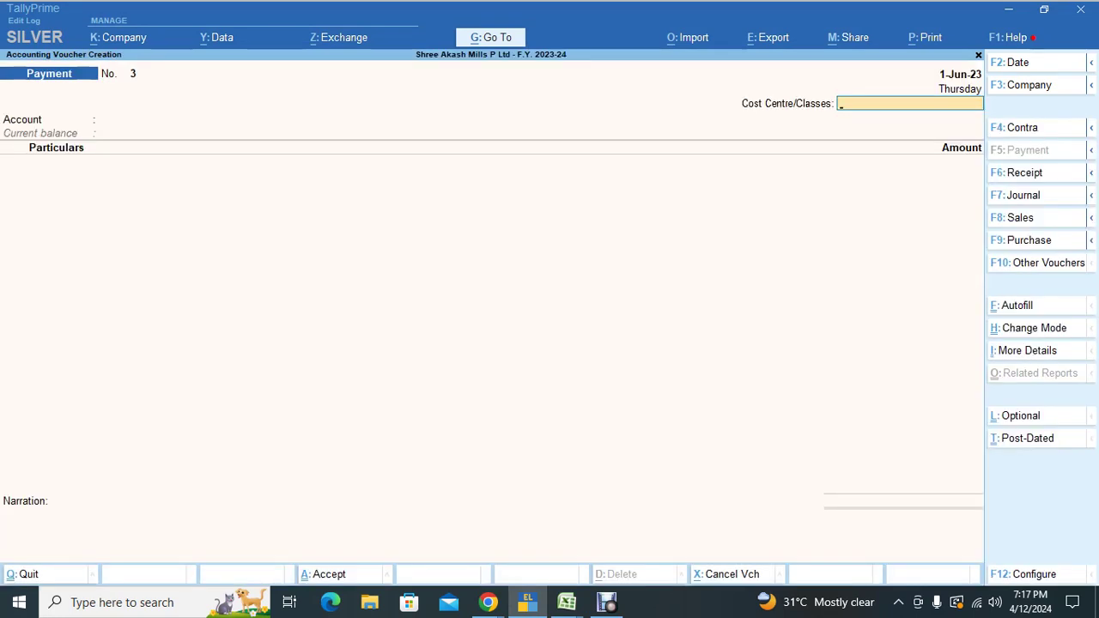
# Step: Date the voucher 2-Jun-23 and choose Payroll Autofill with the ESI Challan process
pyautogui.press('F2')
pyautogui.write('2-6-2023')
pyautogui.press('Return')
pyautogui.press('ctrl')
pyautogui.hotkey('ctrl', 'f')
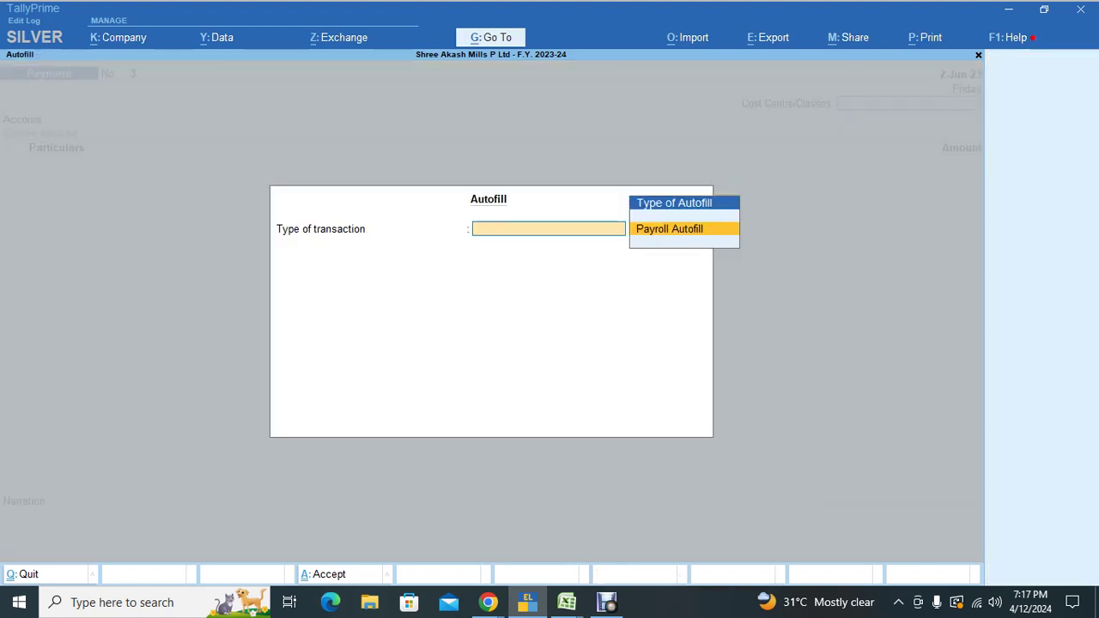
pyautogui.press('Return')
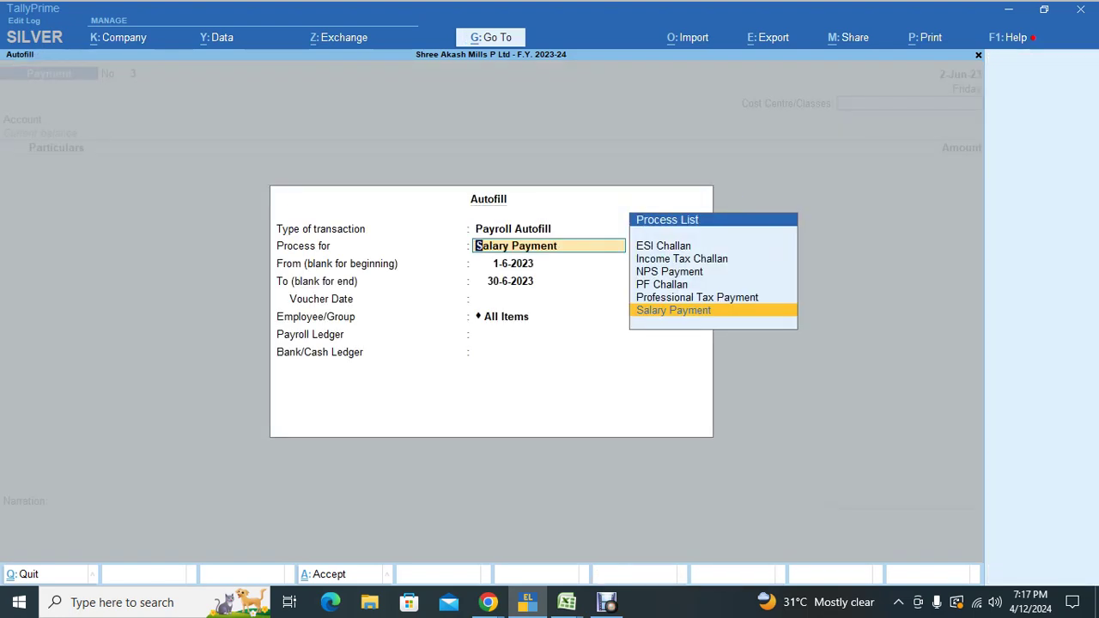
pyautogui.press('Up')
pyautogui.press('Up')
pyautogui.press('Up')
pyautogui.press('Up')
pyautogui.press('Up')
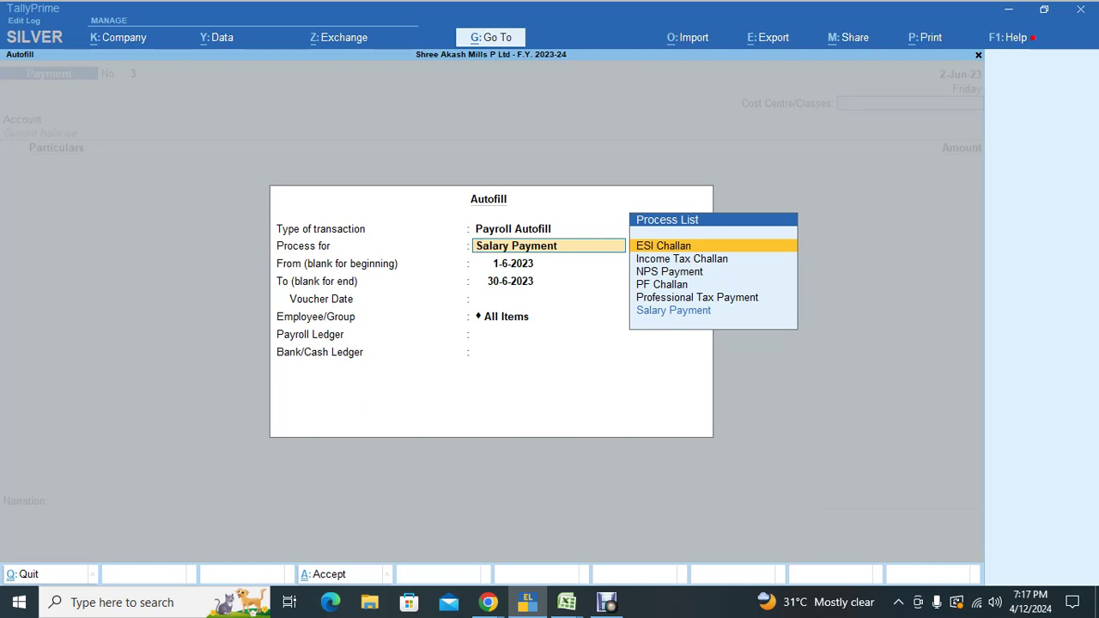
pyautogui.press('Return')
# Step: Autofill ESI for 1-5-2023 to 31-5-2023, all employees, ESI PAYABLE, paid from Punjab National Bank
pyautogui.write('1-5')
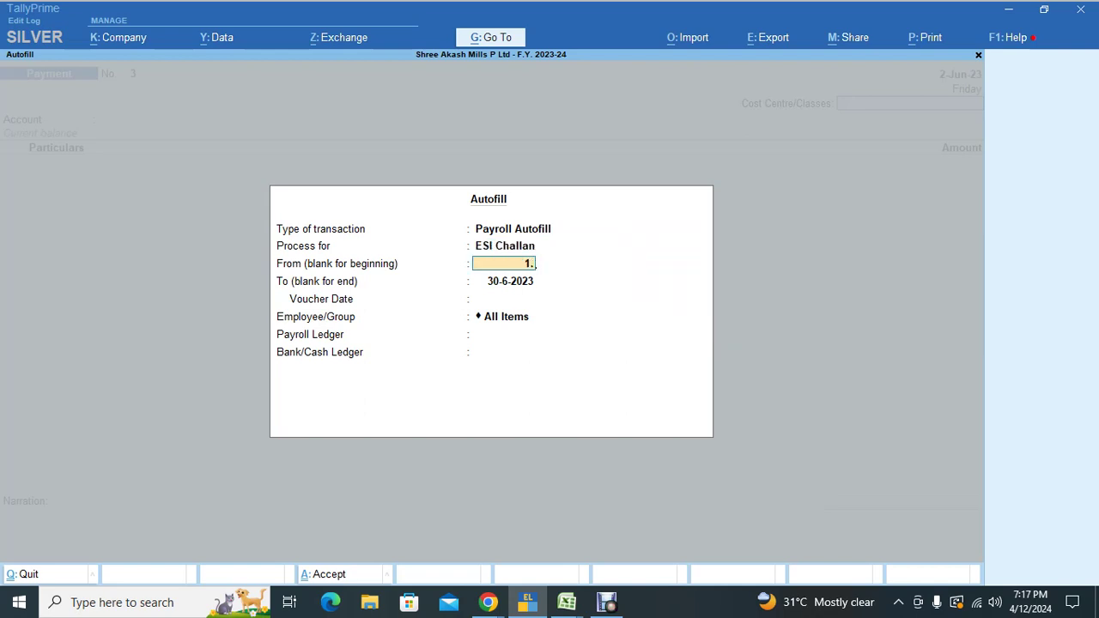
pyautogui.press('Return')
pyautogui.write('31-5')
pyautogui.press('Return')
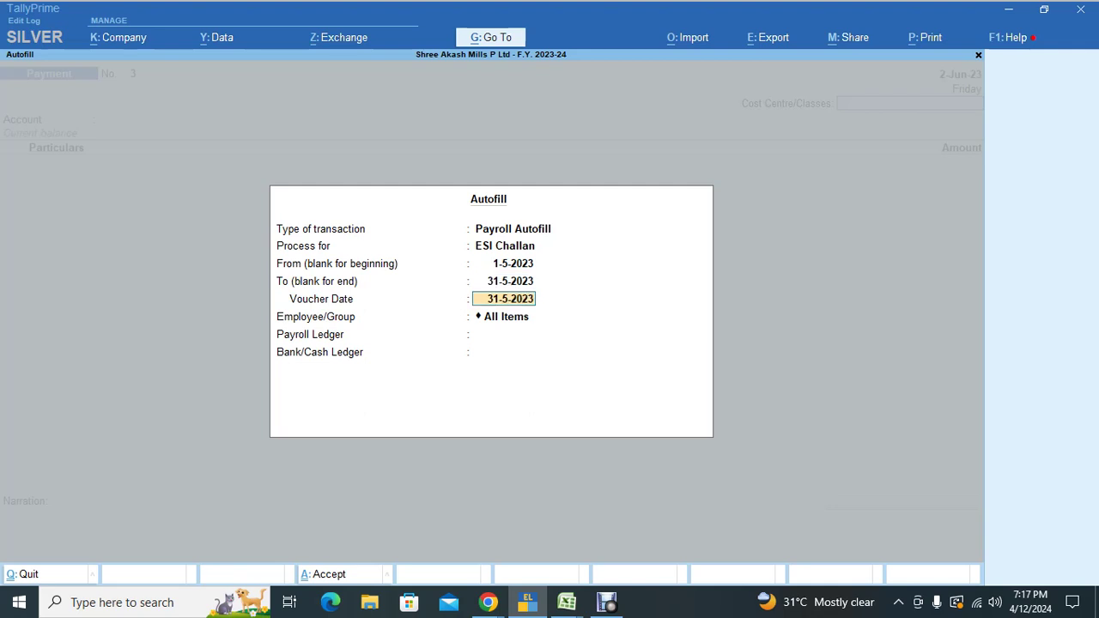
pyautogui.write('2')
pyautogui.press('Return')
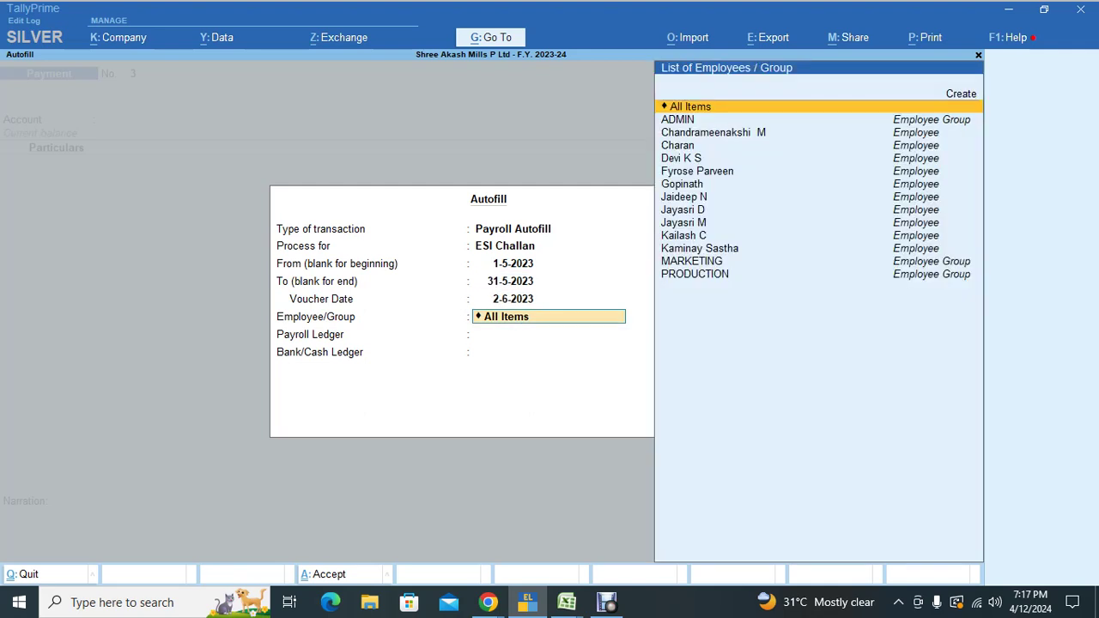
pyautogui.press('Return')
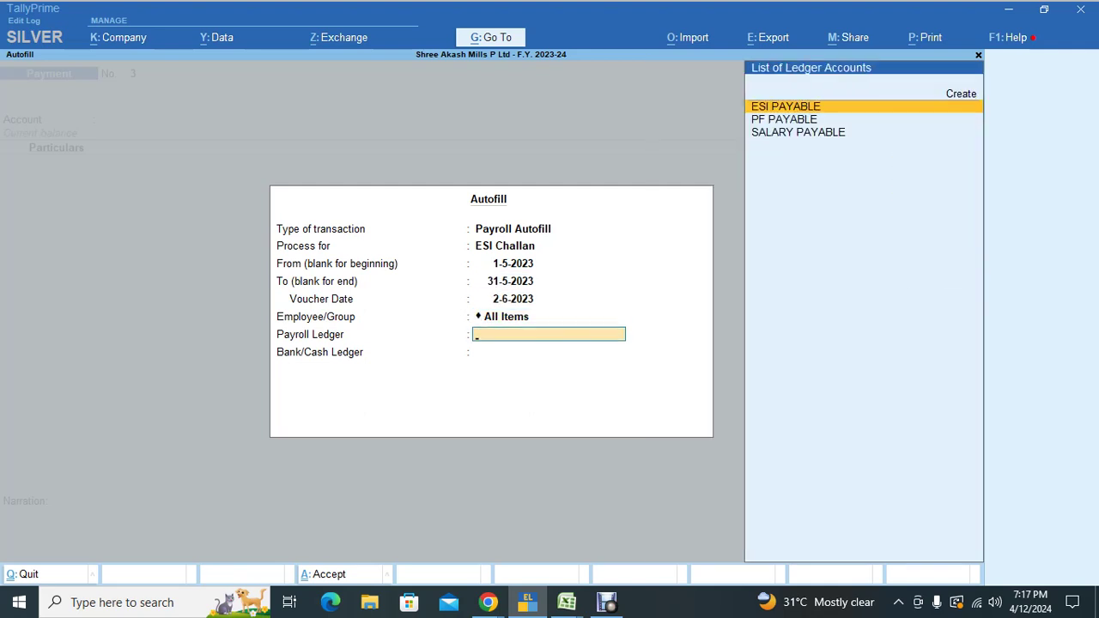
pyautogui.press('Return')
pyautogui.press('Down')
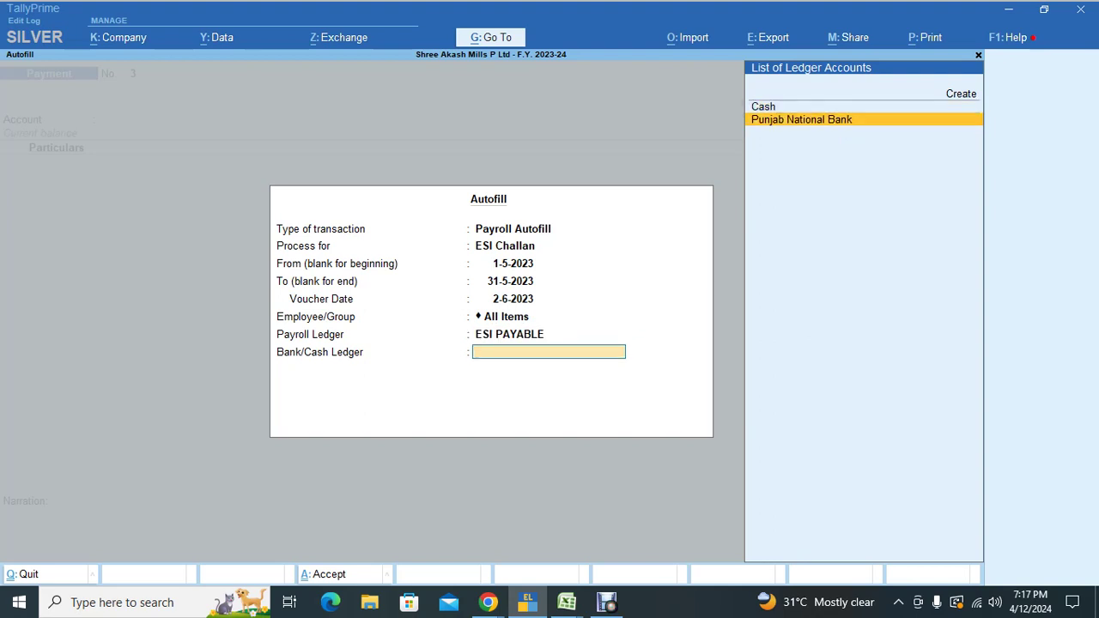
pyautogui.press('Return')
# Step: Accept the 1,267.00 ESI amounts and cheque details, save, and reopen voucher 3
pyautogui.press('Return')
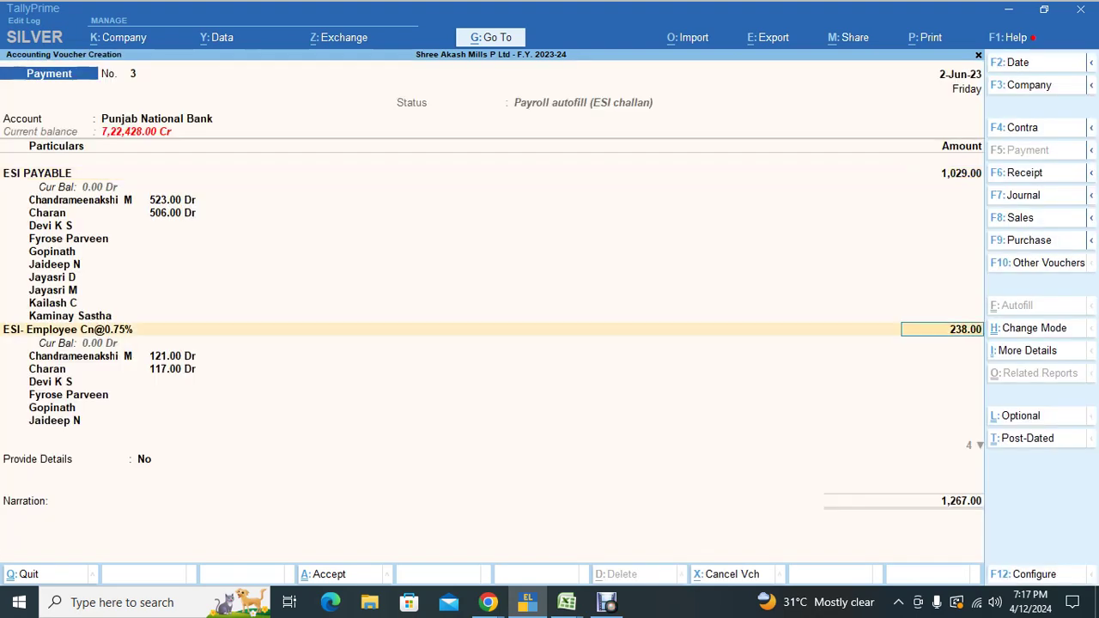
pyautogui.press('Return')
pyautogui.press('Return')
pyautogui.press('Return')
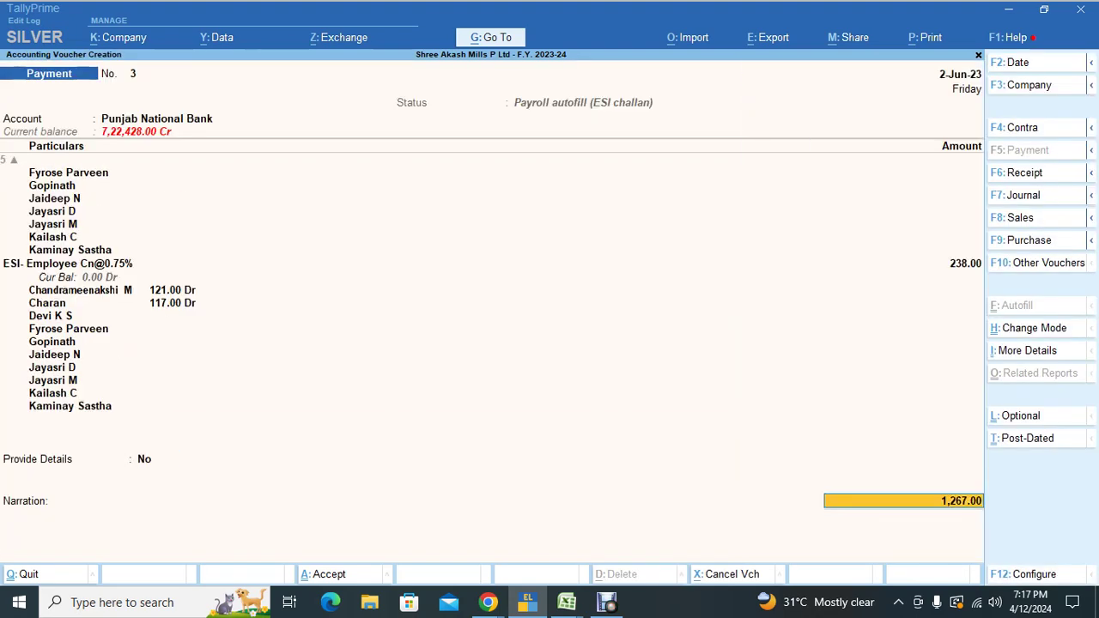
pyautogui.press('Return')
pyautogui.press('Return')
pyautogui.press('Return')
pyautogui.press('Return')
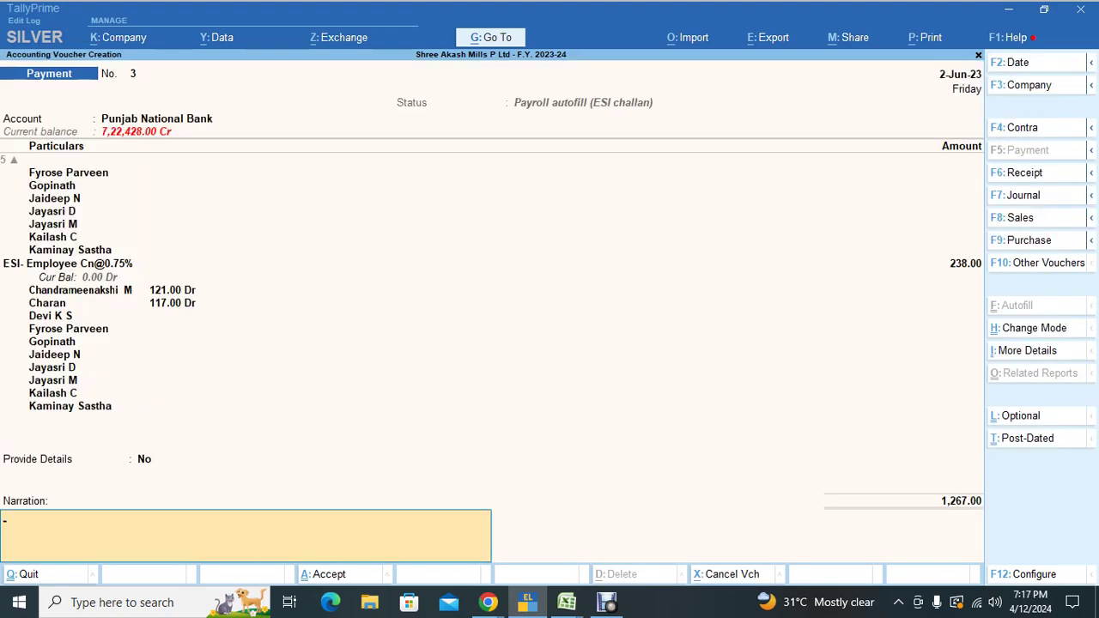
pyautogui.press('Return')
pyautogui.press('Return')
pyautogui.press('pageup')
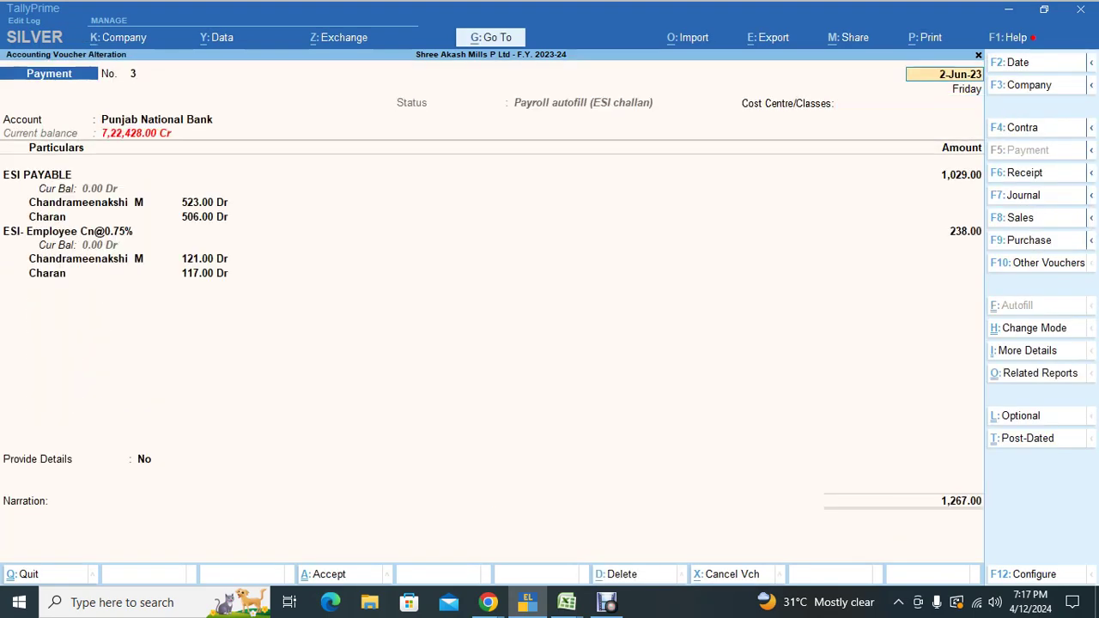
# Step: Preview and zoom the ESI challan printout for voucher 3, then close the preview
pyautogui.hotkey('alt', 'p')
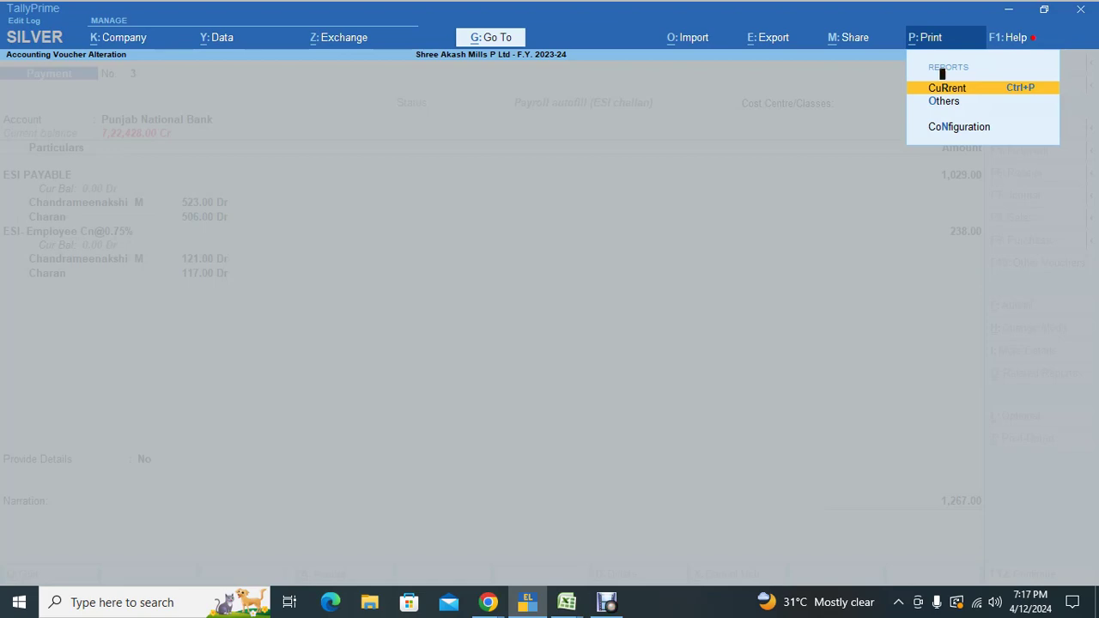
pyautogui.press('Return')
pyautogui.press('i')
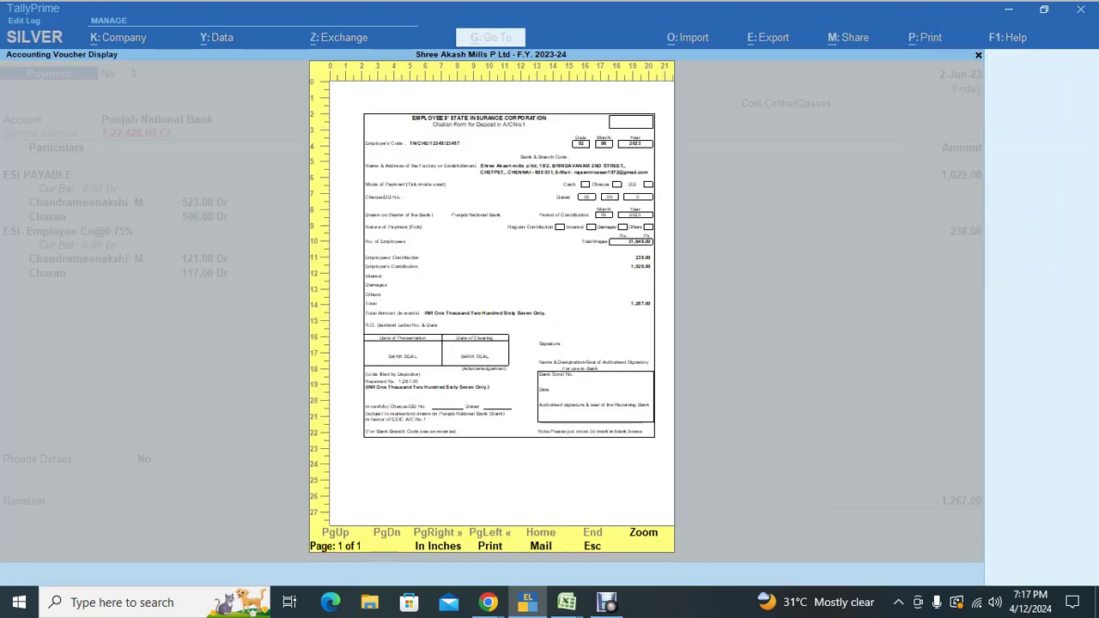
pyautogui.press('z')
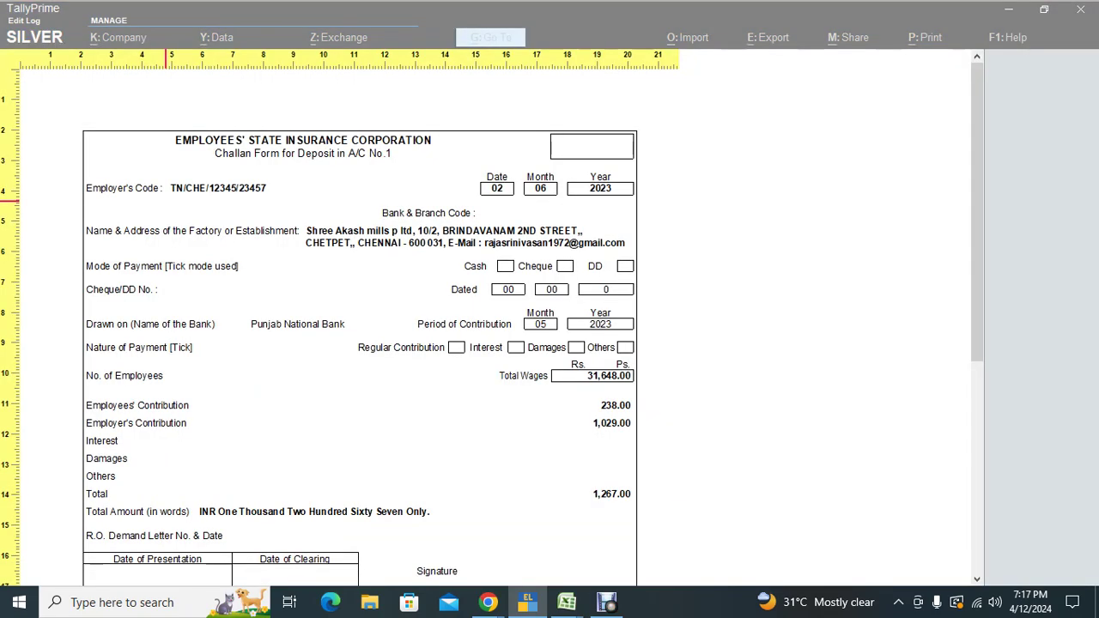
pyautogui.scroll(-10, 360, 327)
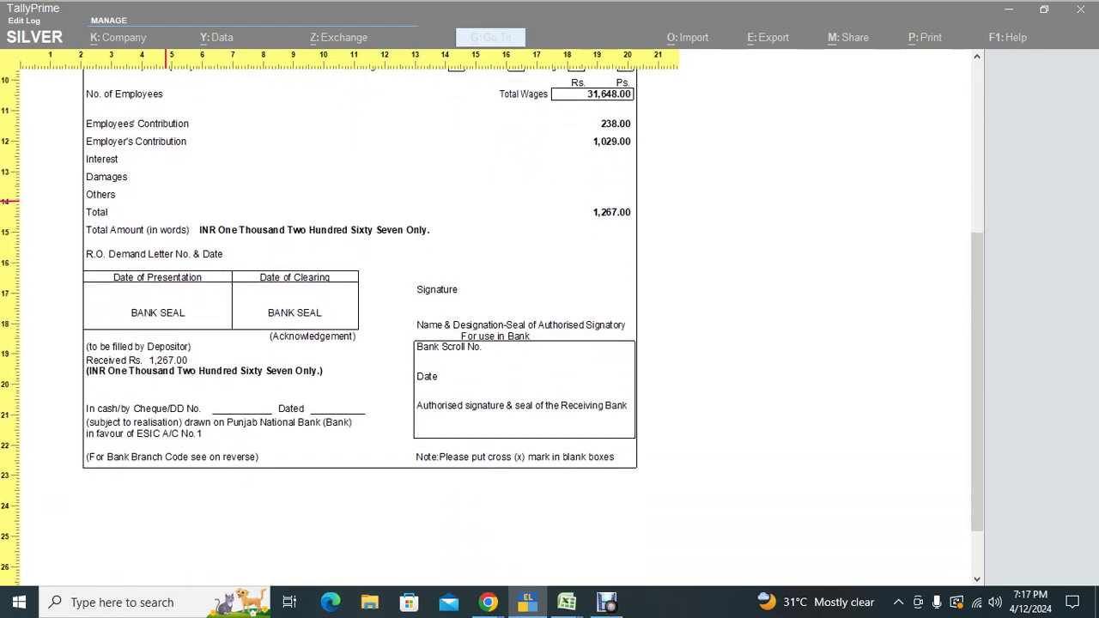
pyautogui.press('Escape')
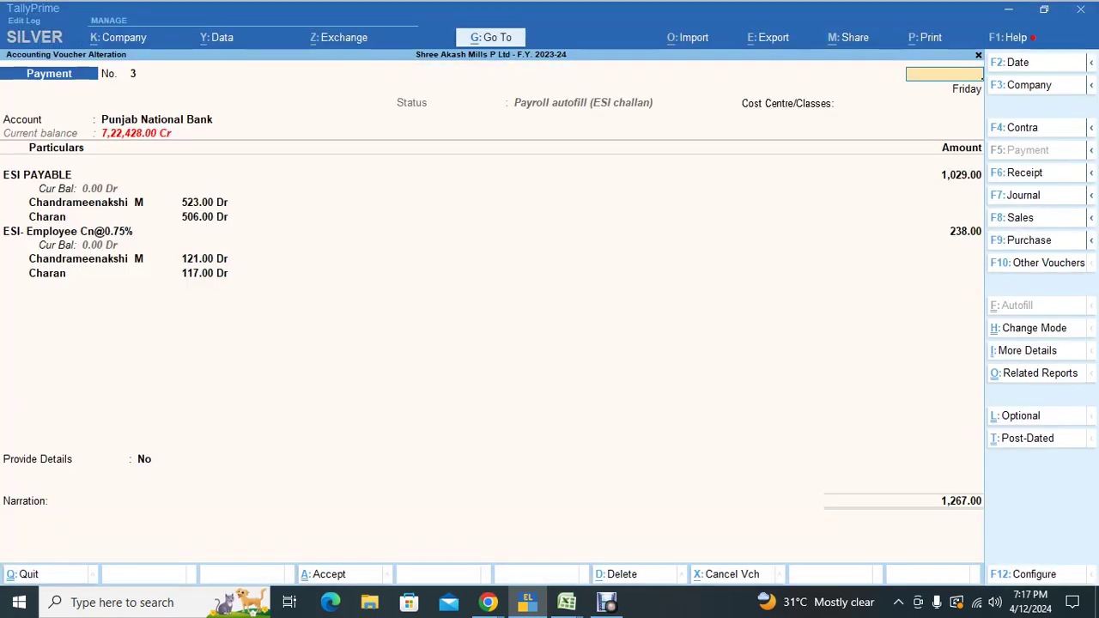
pyautogui.press('Escape')
pyautogui.press('Escape')
pyautogui.press('Escape')
pyautogui.press('n')
# Step: Reopen the ESI challan voucher from the Day Book, preview it again, and return to Gateway of Tally
pyautogui.press('d')
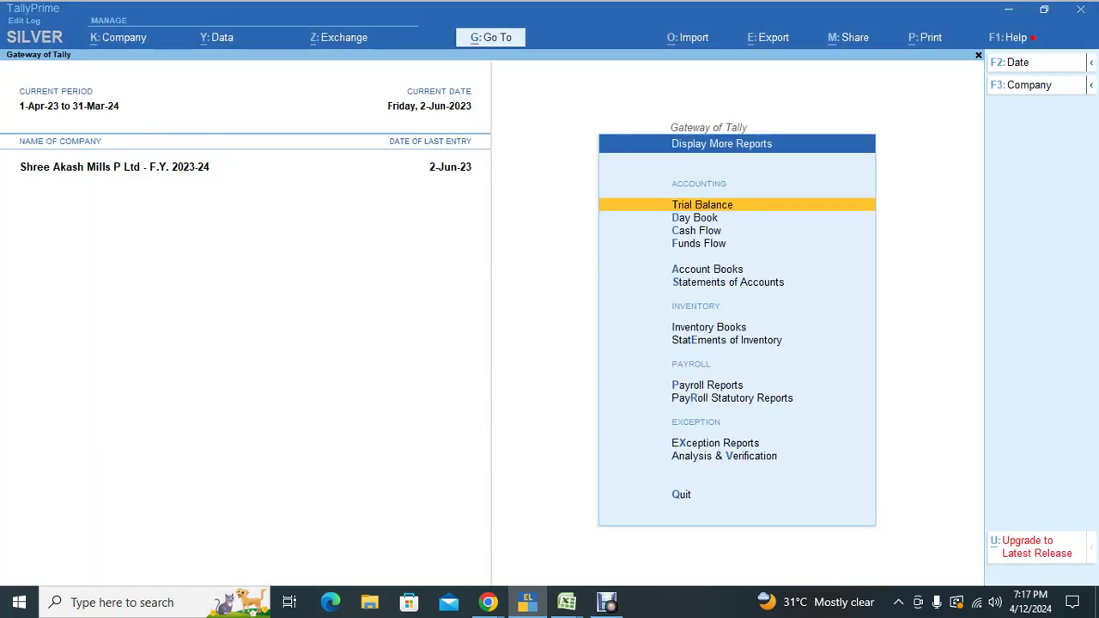
pyautogui.press('d')
pyautogui.press('Return')
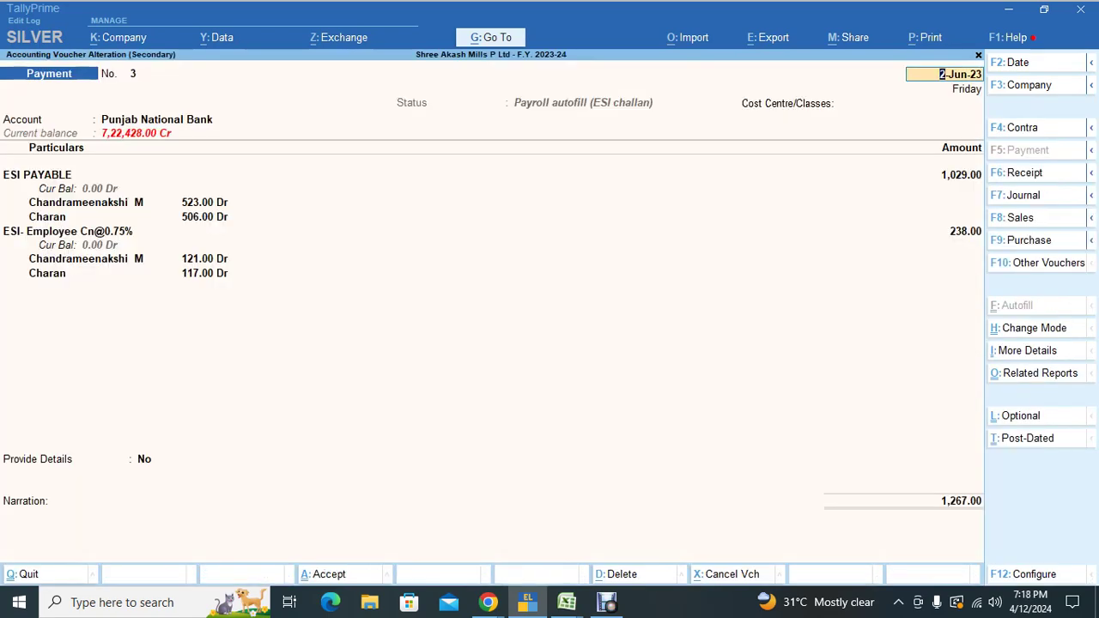
pyautogui.hotkey('alt', 'p')
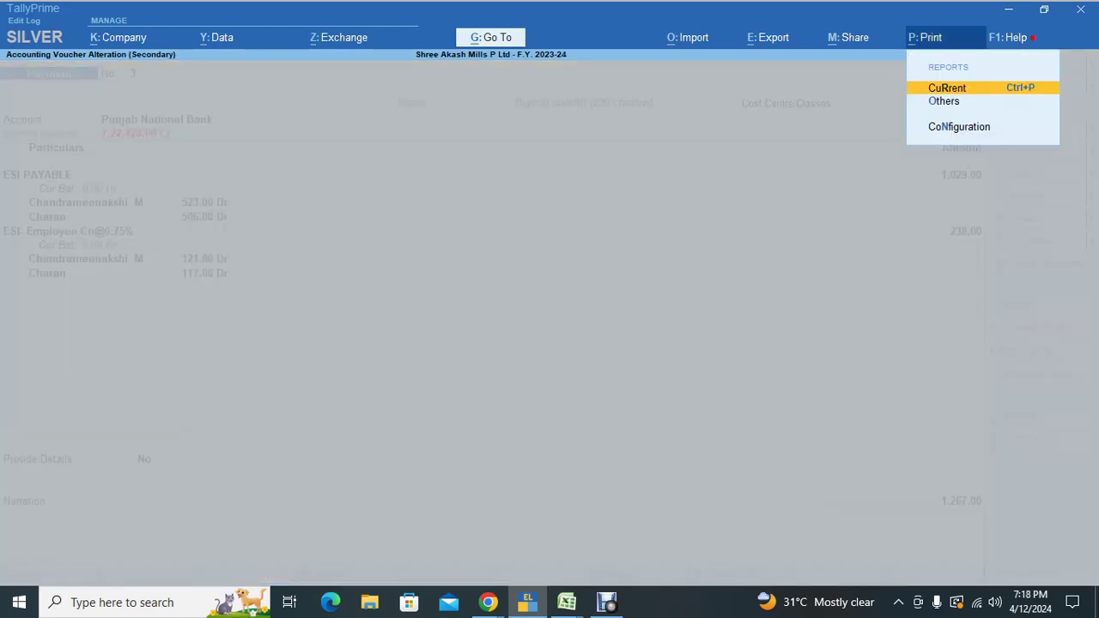
pyautogui.press('Return')
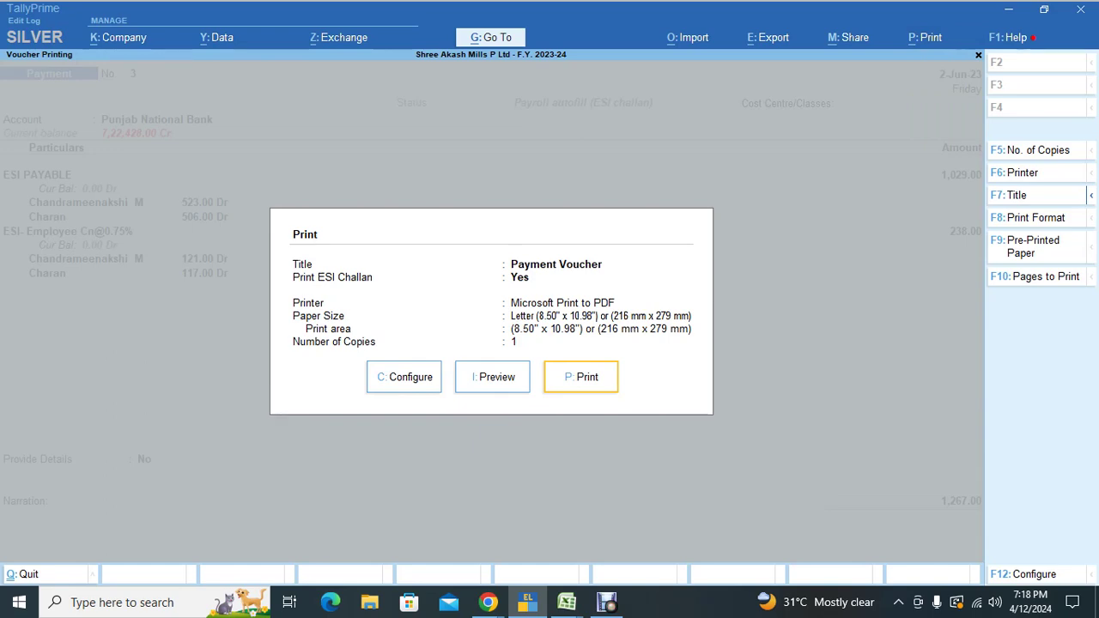
pyautogui.press('i')
pyautogui.press('z')
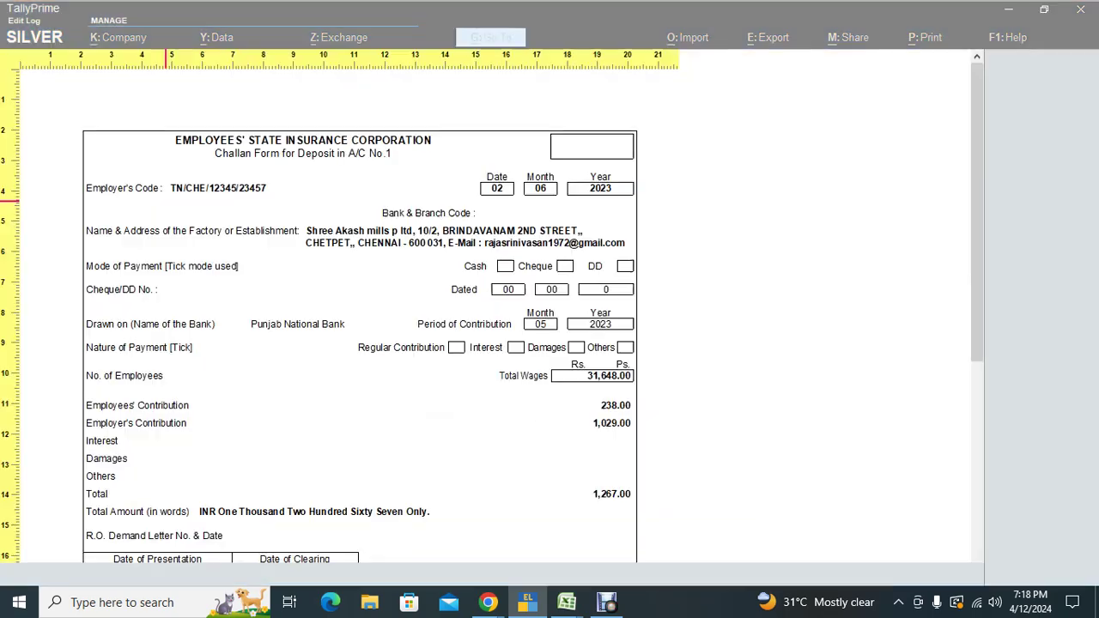
pyautogui.scroll(-5, 492, 337)
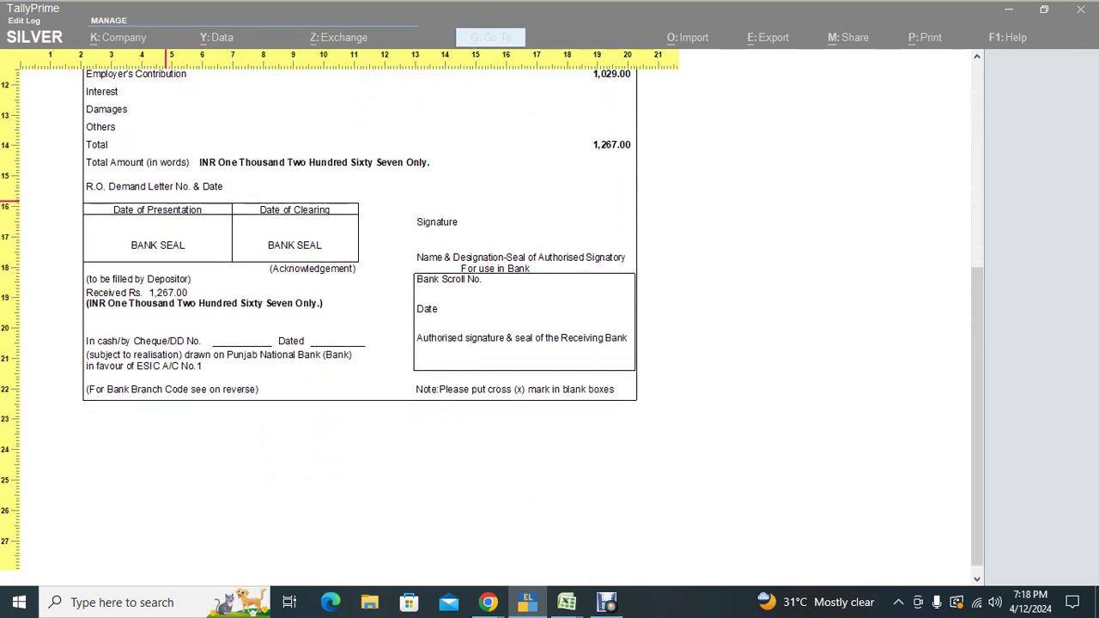
pyautogui.press('z')
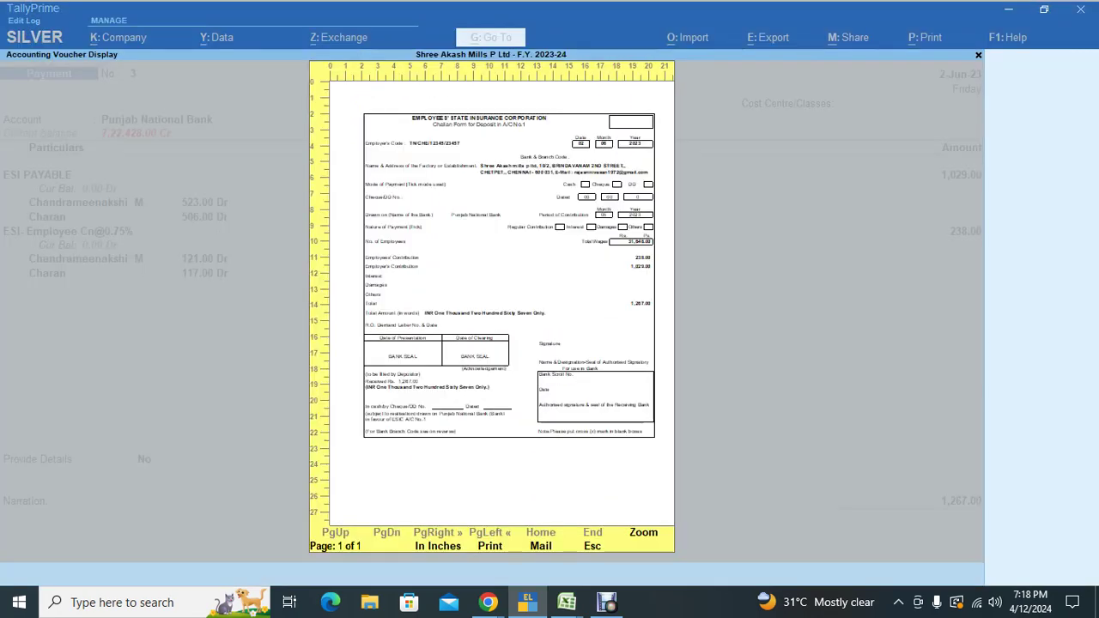
pyautogui.press('Escape')
pyautogui.press('Escape')
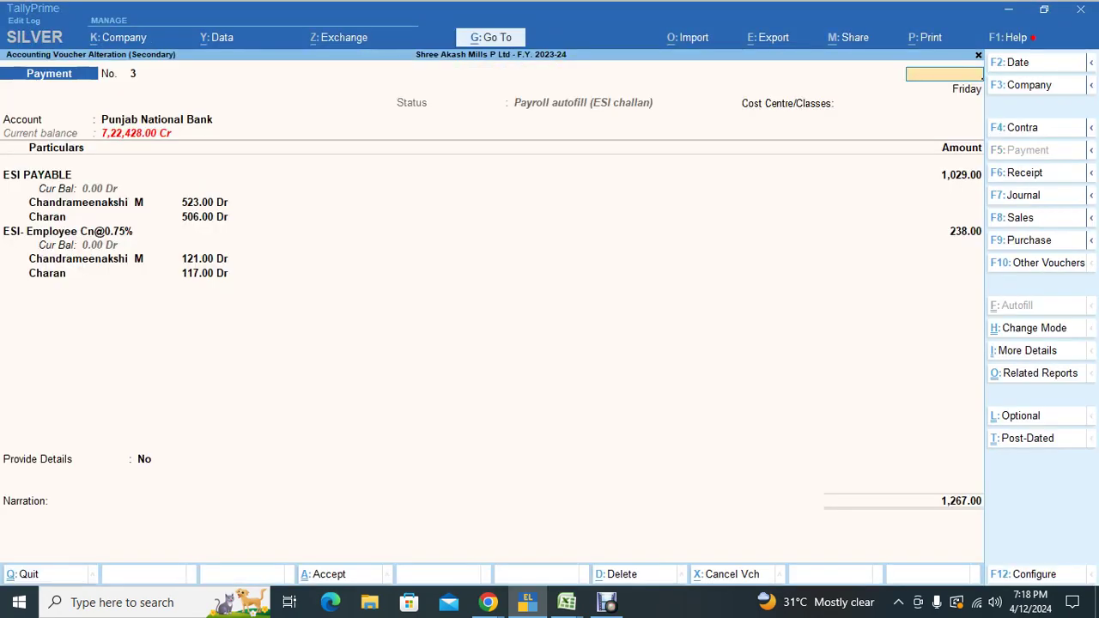
pyautogui.press('Escape')
pyautogui.press('Escape')
pyautogui.press('Escape')
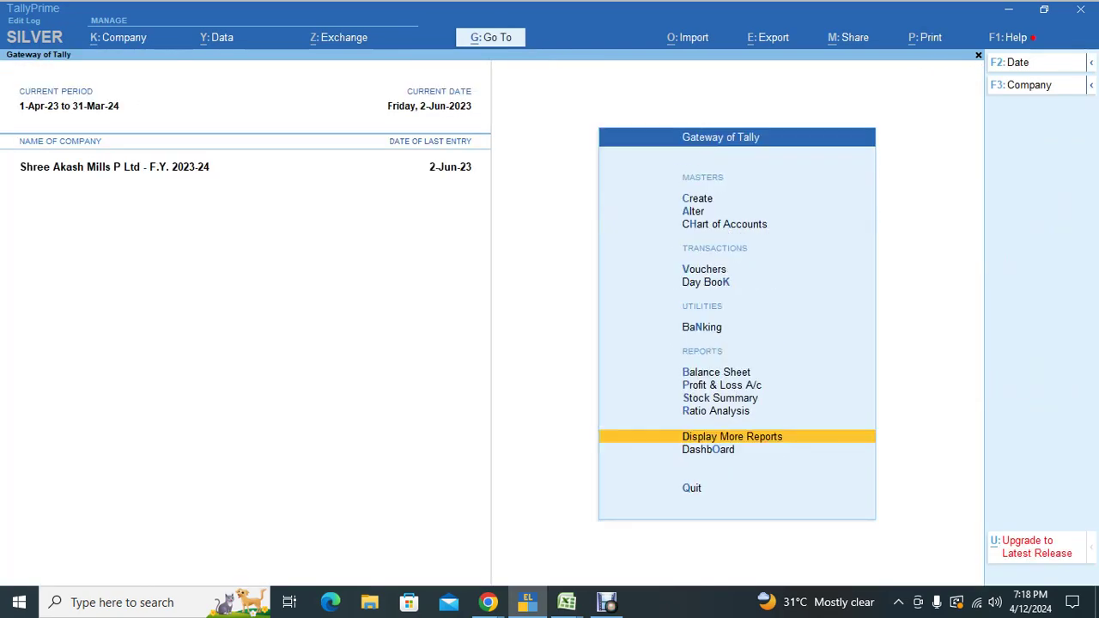
pyautogui.press('Escape')
pyautogui.press('Escape')
# Step: Start a new payment voucher using Payroll Autofill with the PF Challan process
pyautogui.press('v')
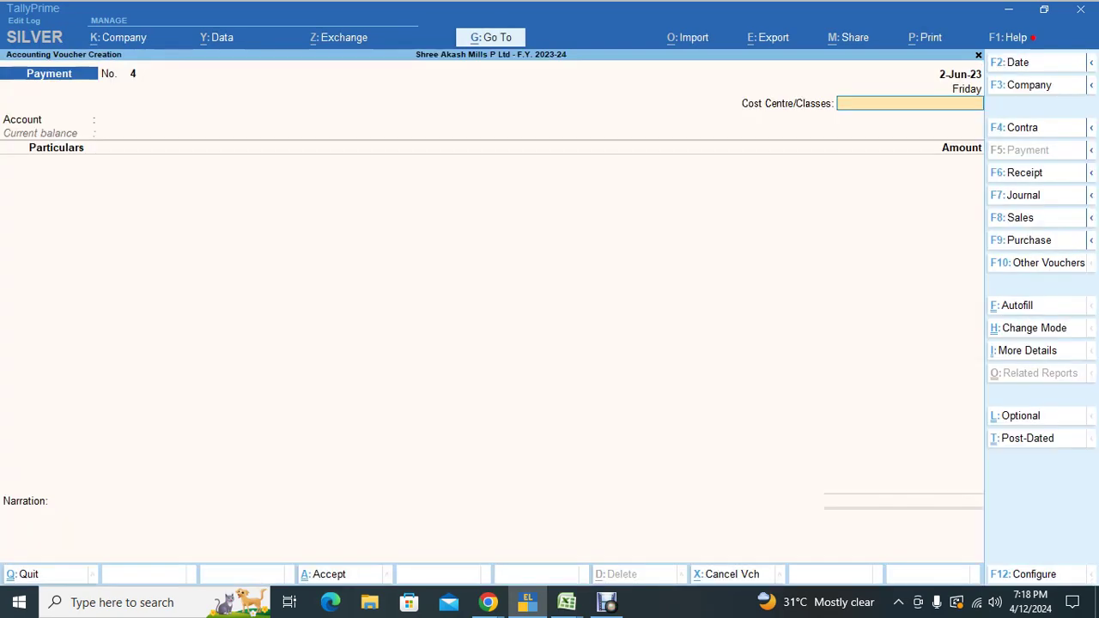
pyautogui.hotkey('ctrl', 'f')
pyautogui.press('Return')
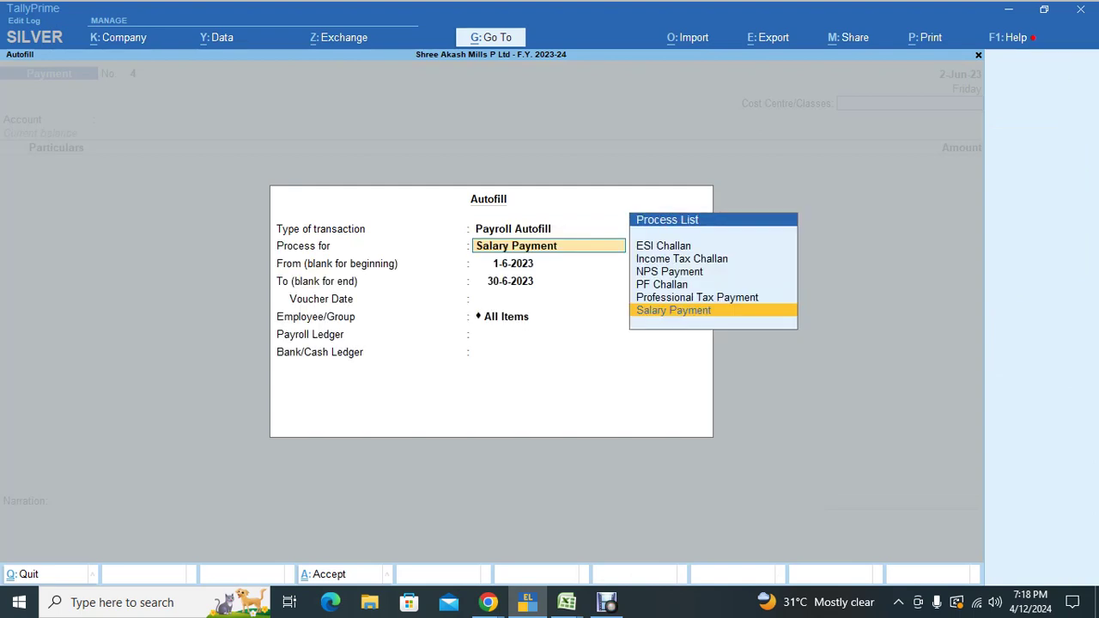
pyautogui.press('Up')
pyautogui.press('Up')
pyautogui.press('Up')
pyautogui.press('Up')
pyautogui.press('Down')
pyautogui.press('Down')
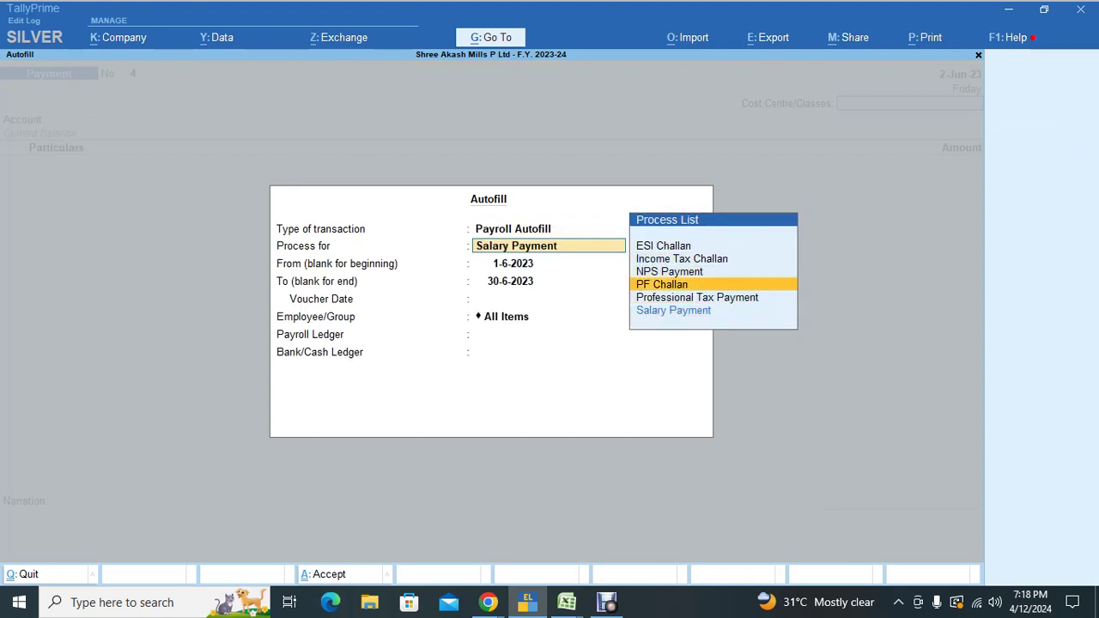
pyautogui.press('Return')
# Step: Autofill PF for 1-5-2023 to 31-5-2023, dated 2-6-2023, with PF PAYABLE and Punjab National Bank
pyautogui.write('1-5')
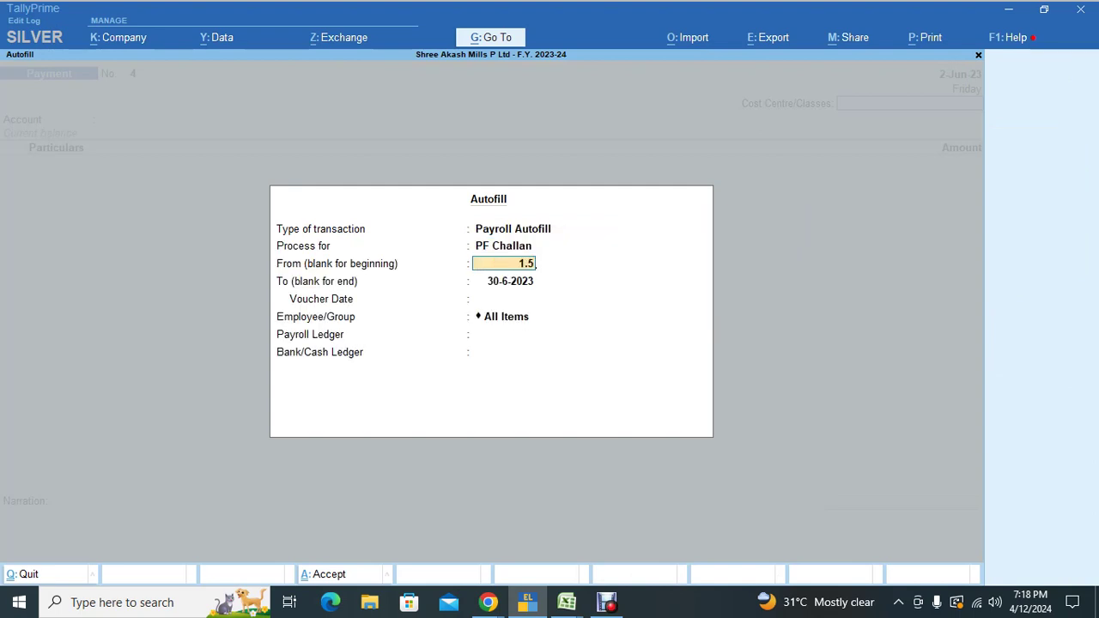
pyautogui.press('Return')
pyautogui.write('31-5')
pyautogui.press('Return')
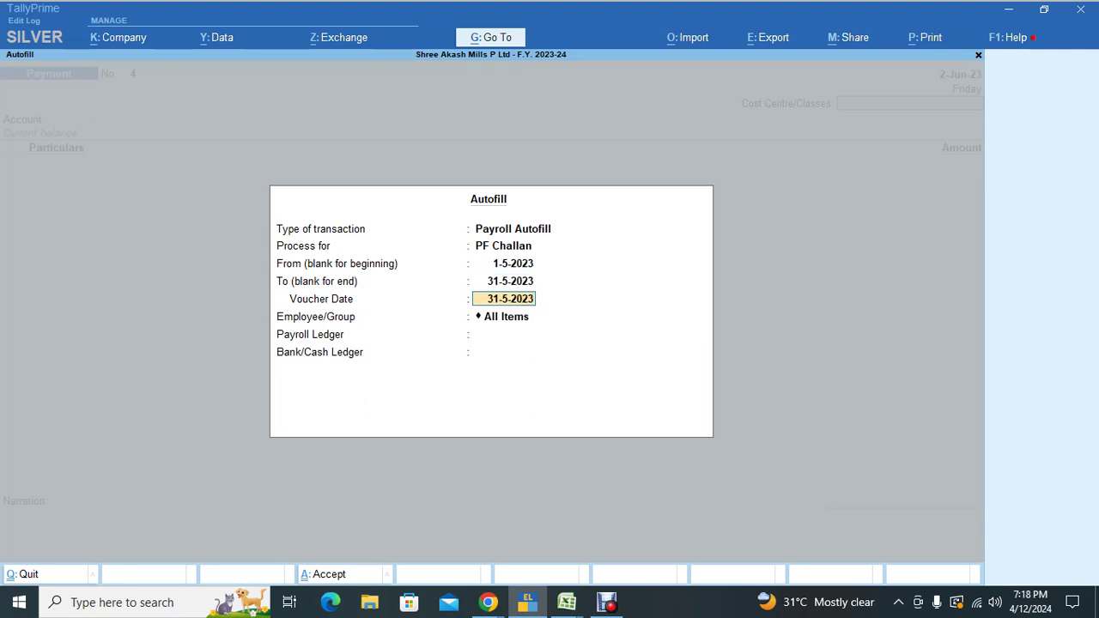
pyautogui.press('BackSpace')
pyautogui.write('2.')
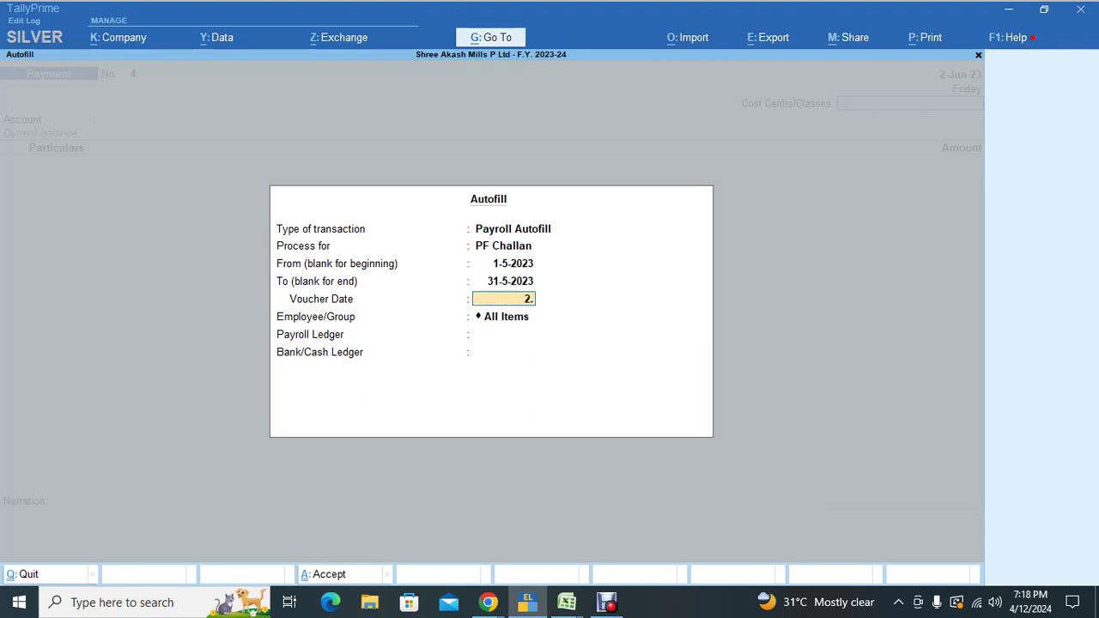
pyautogui.press('Return')
pyautogui.press('Return')
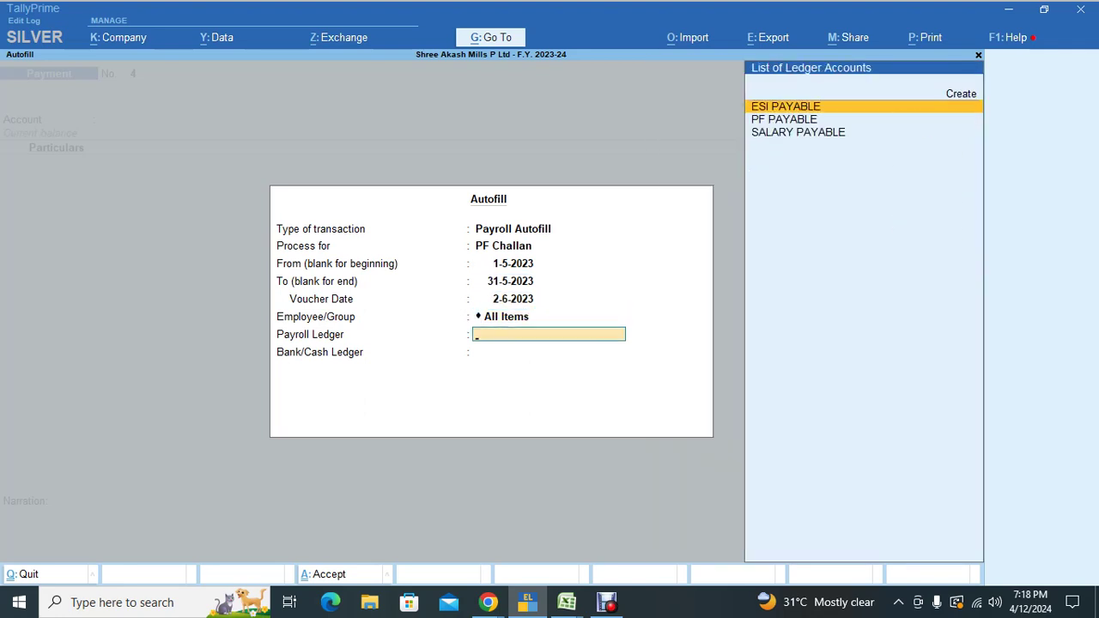
pyautogui.press('Down')
pyautogui.press('Return')
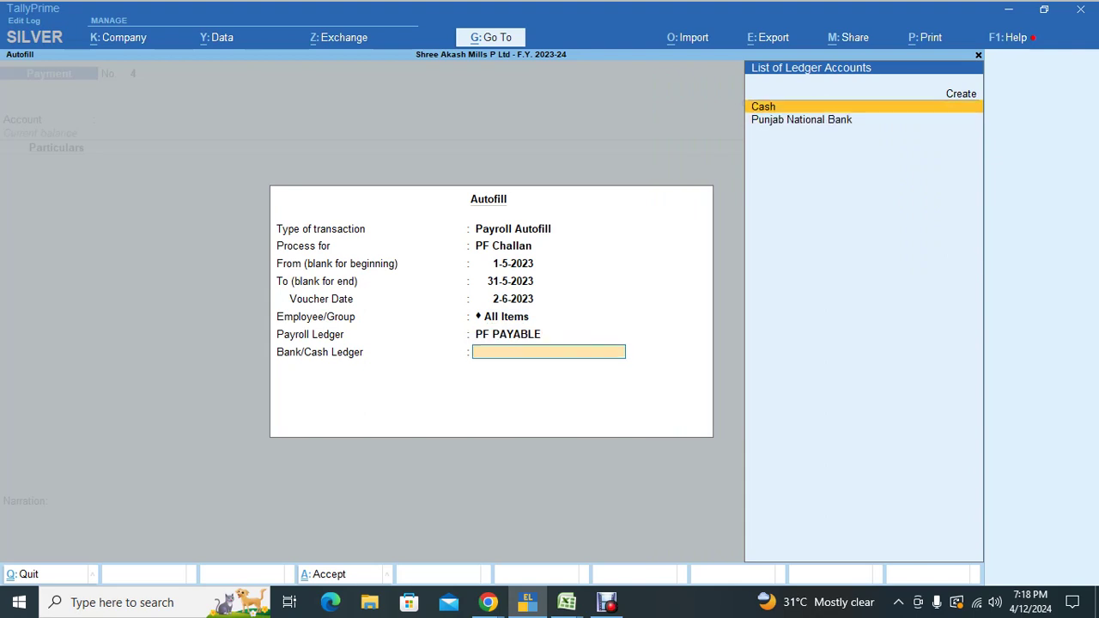
pyautogui.press('Down')
pyautogui.press('Return')
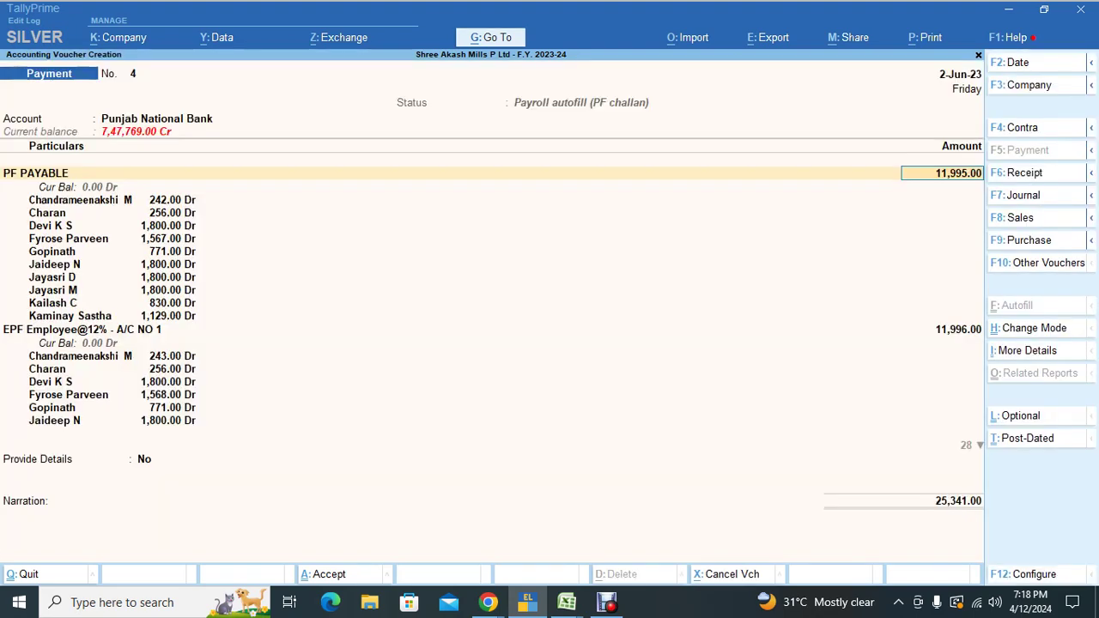
pyautogui.press('Down')
# Step: Accept the 25,341.00 cheque favouring 'Yourselves' and save payment voucher 4
pyautogui.press('Down')
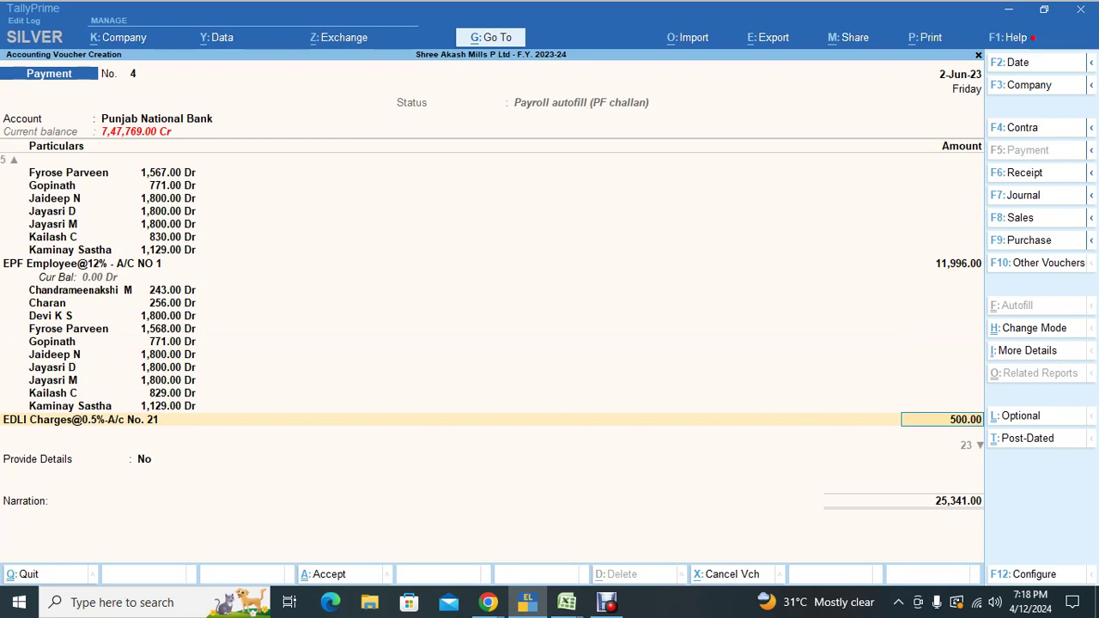
pyautogui.press('Down')
pyautogui.press('Down')
pyautogui.press('Return')
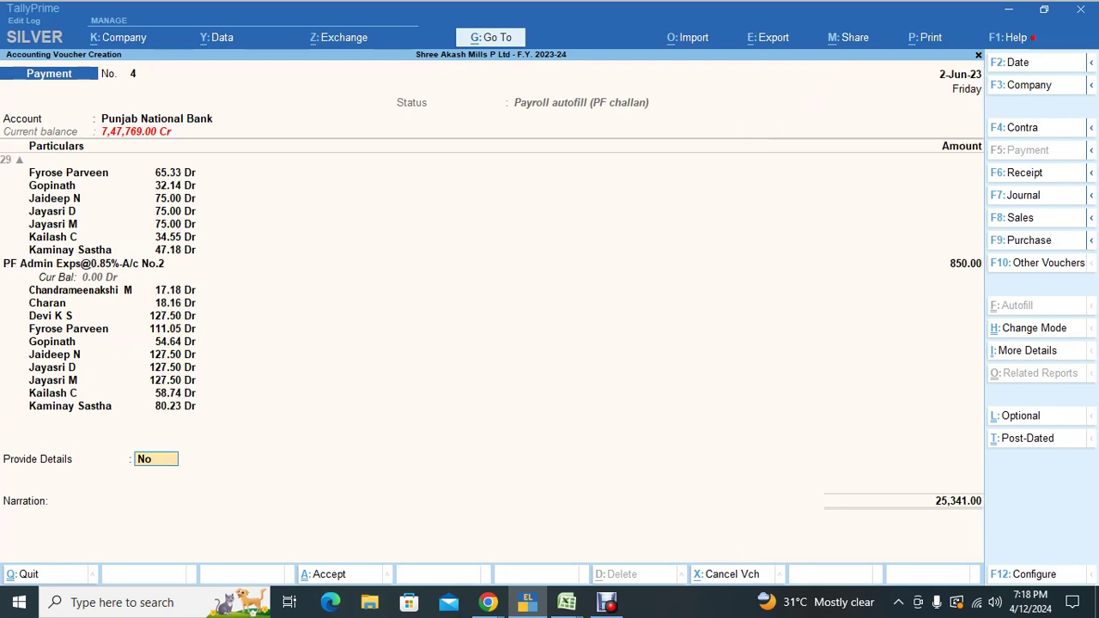
pyautogui.press('Return')
pyautogui.press('Return')
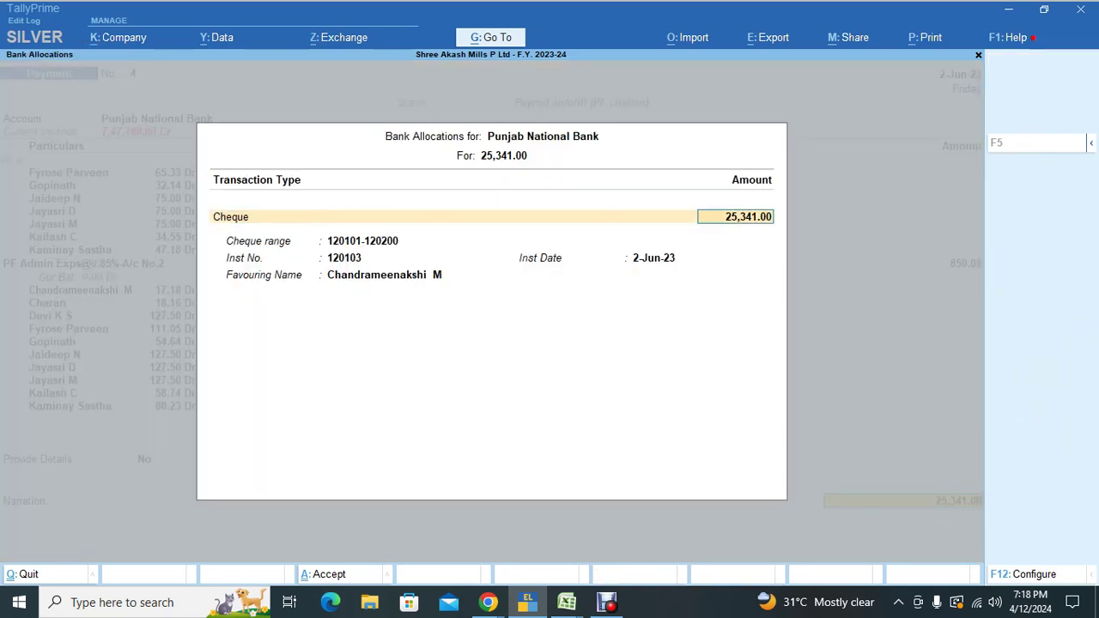
pyautogui.press('Return')
pyautogui.press('Return')
pyautogui.press('Return')
pyautogui.press('BackSpace')
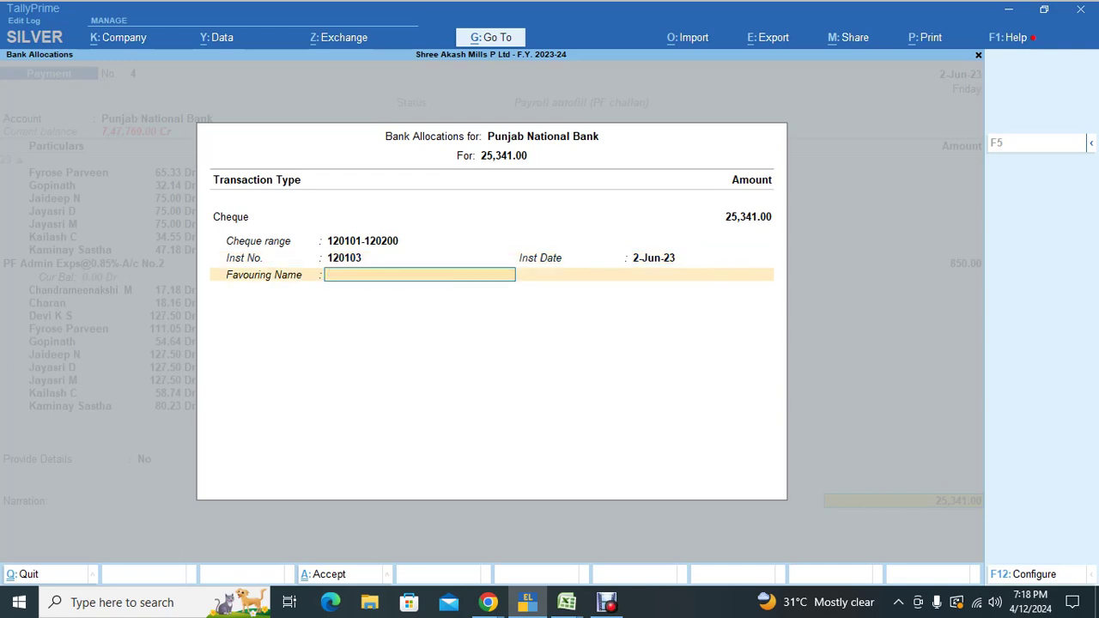
pyautogui.write('Yourselves')
pyautogui.press('Return')
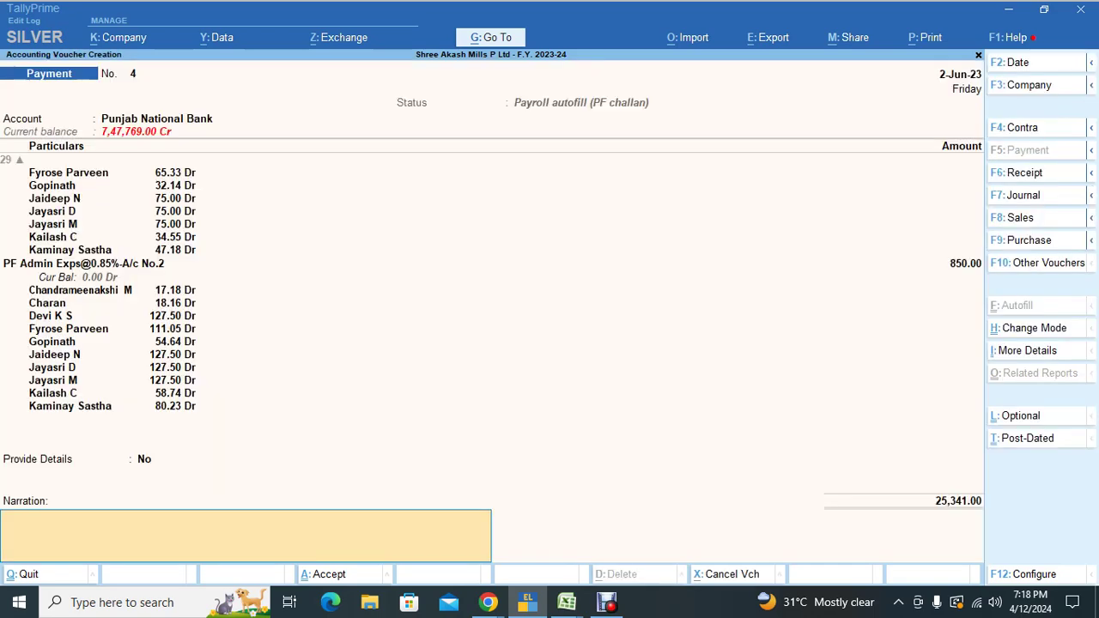
pyautogui.press('Return')
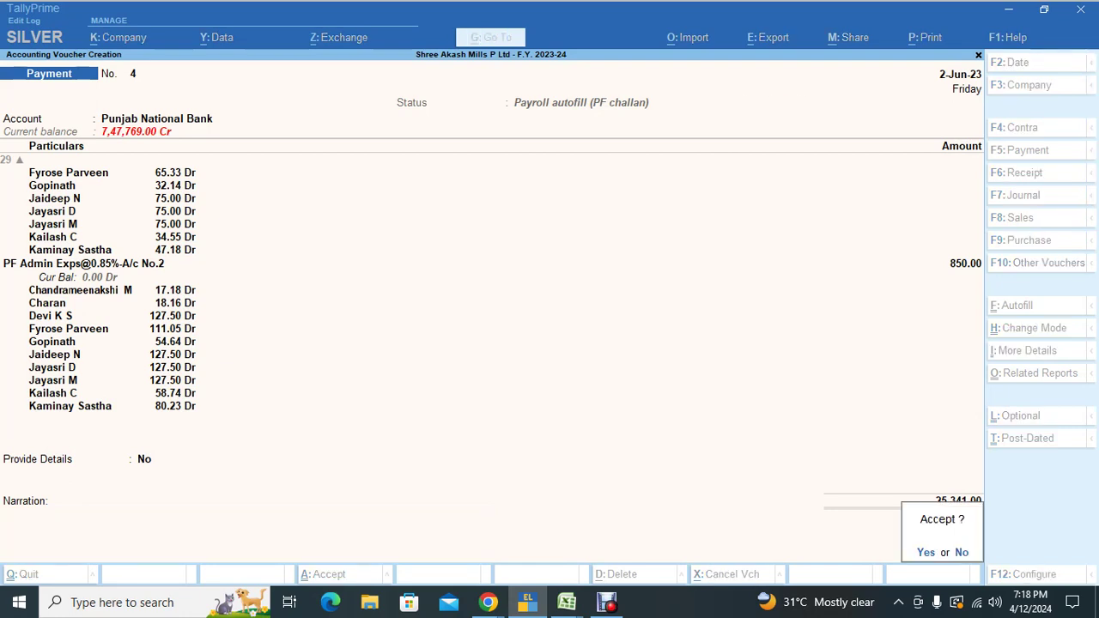
pyautogui.press('Return')
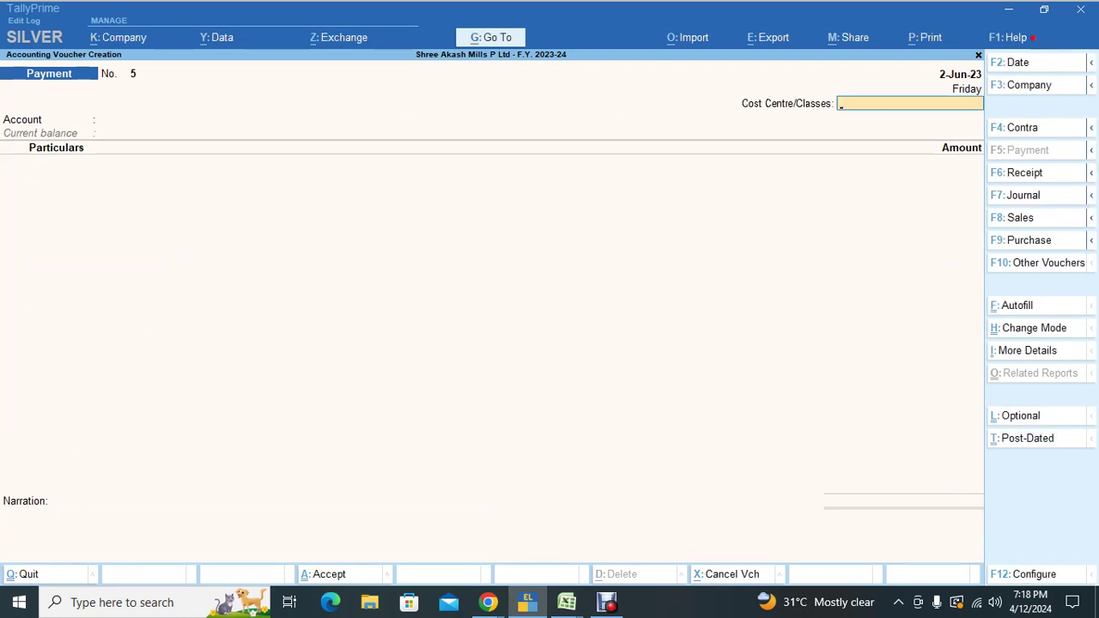
# Step: Reopen voucher 4, preview the zoomed PF challan down to the bank section, then close it
pyautogui.press('pageup')
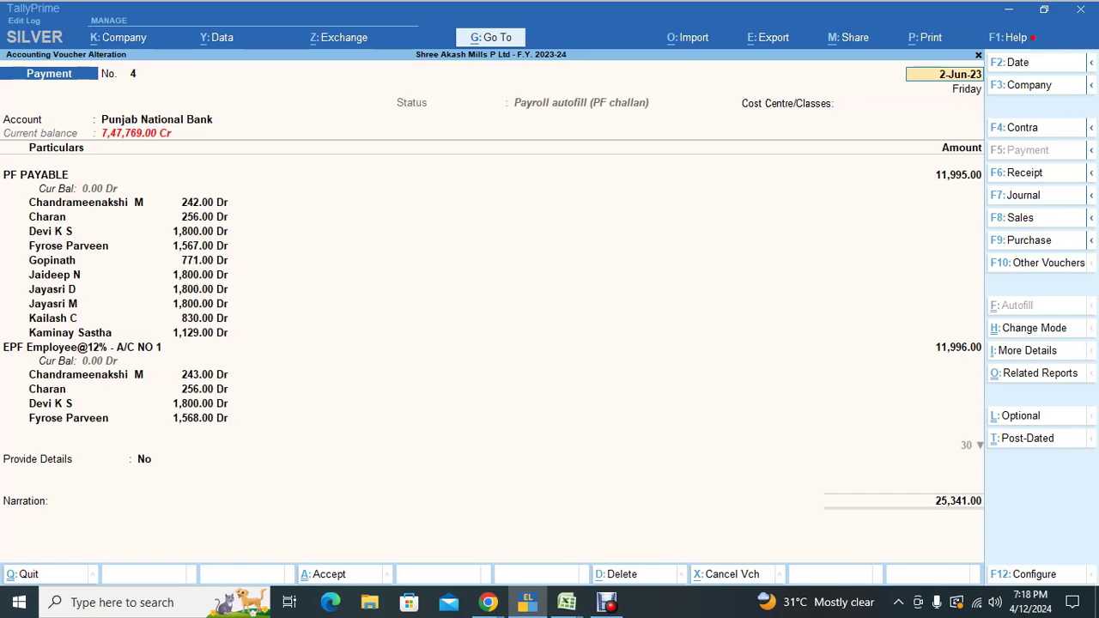
pyautogui.hotkey('alt', 'p')
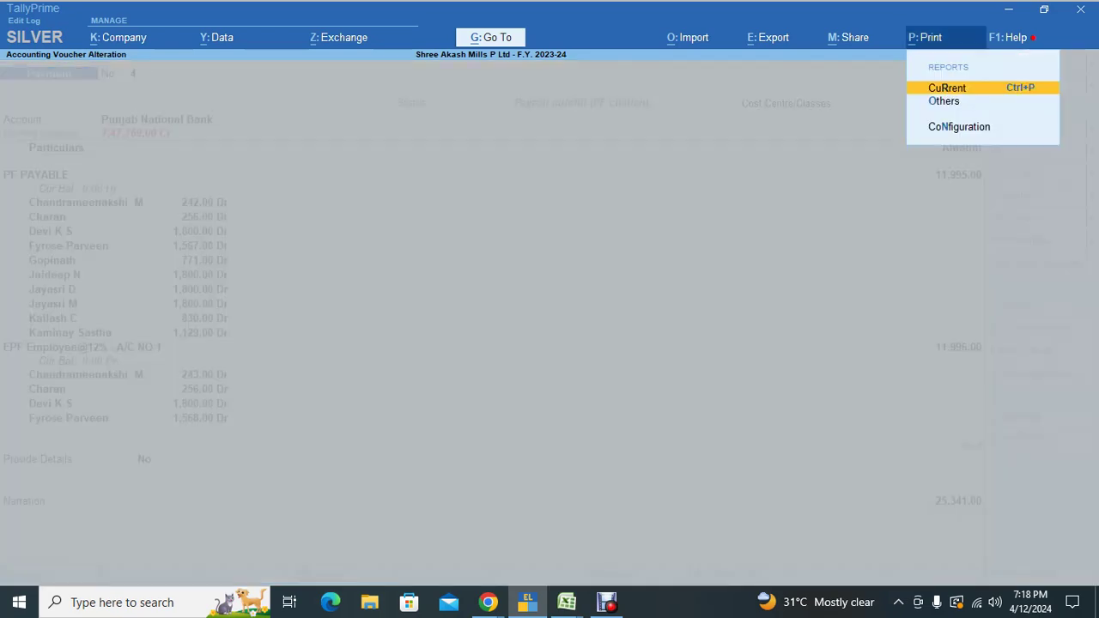
pyautogui.press('Return')
pyautogui.press('i')
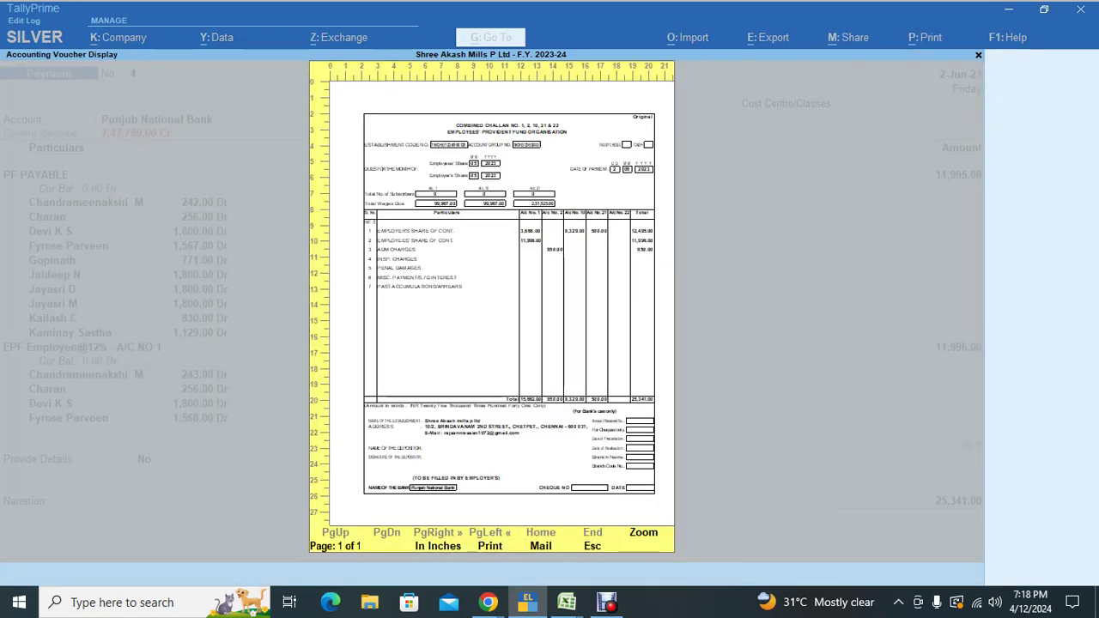
pyautogui.press('z')
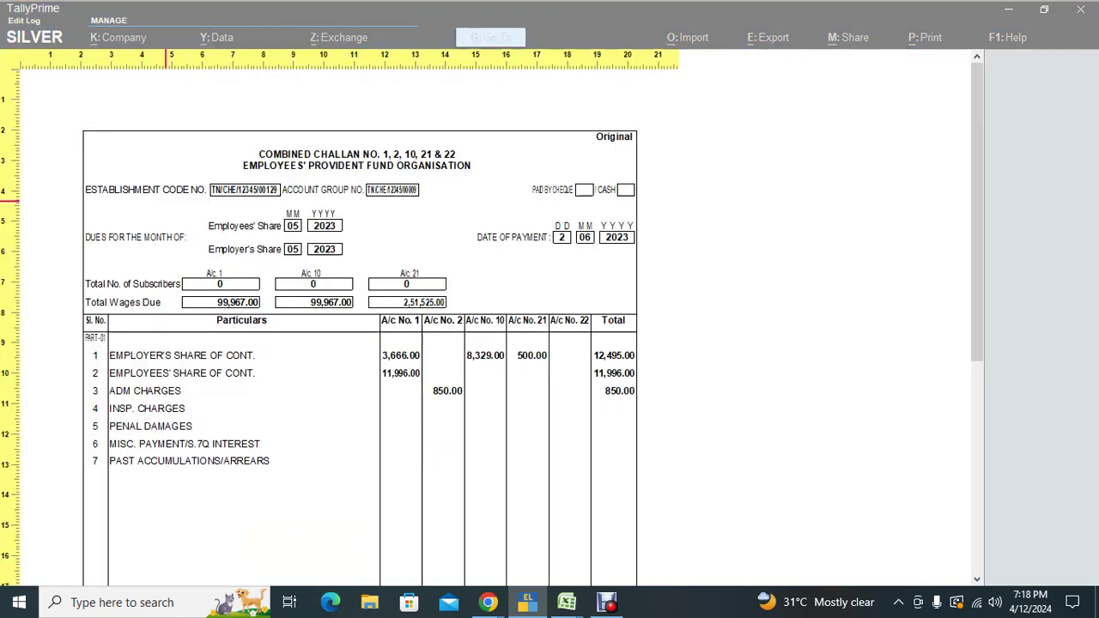
pyautogui.scroll(-5, 273, 424)
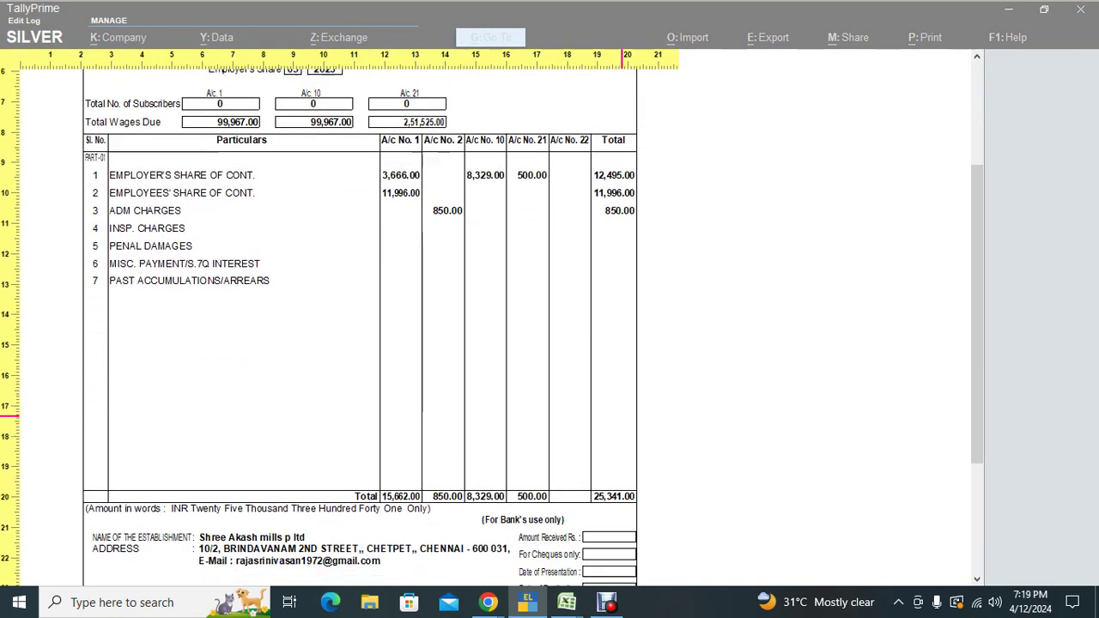
pyautogui.scroll(-2, 627, 420)
pyautogui.scroll(5, 625, 421)
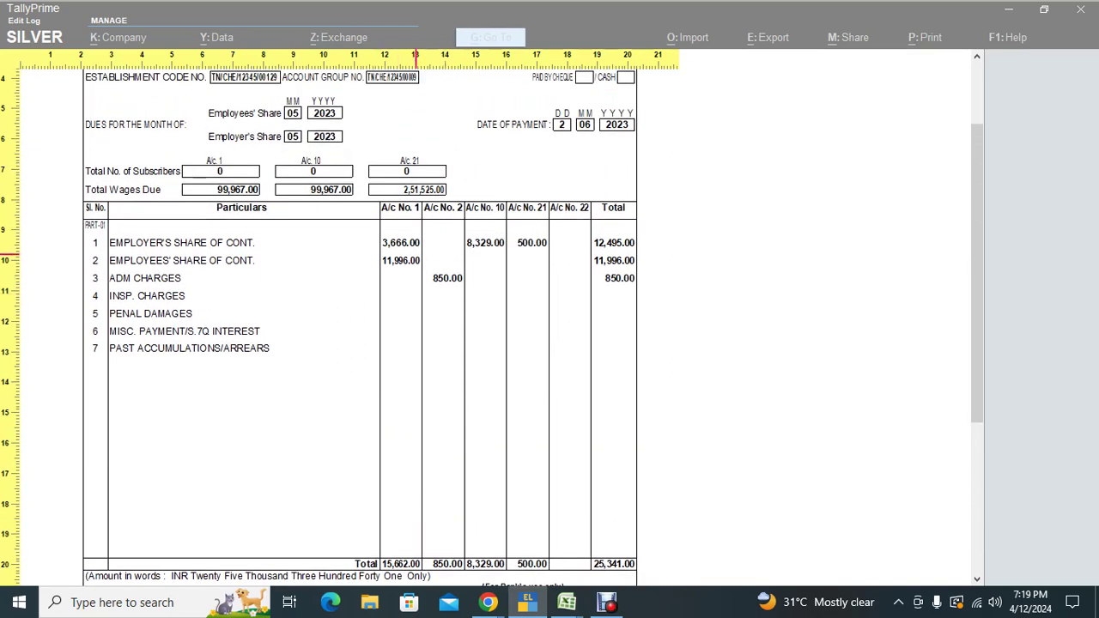
pyautogui.scroll(-1, 429, 292)
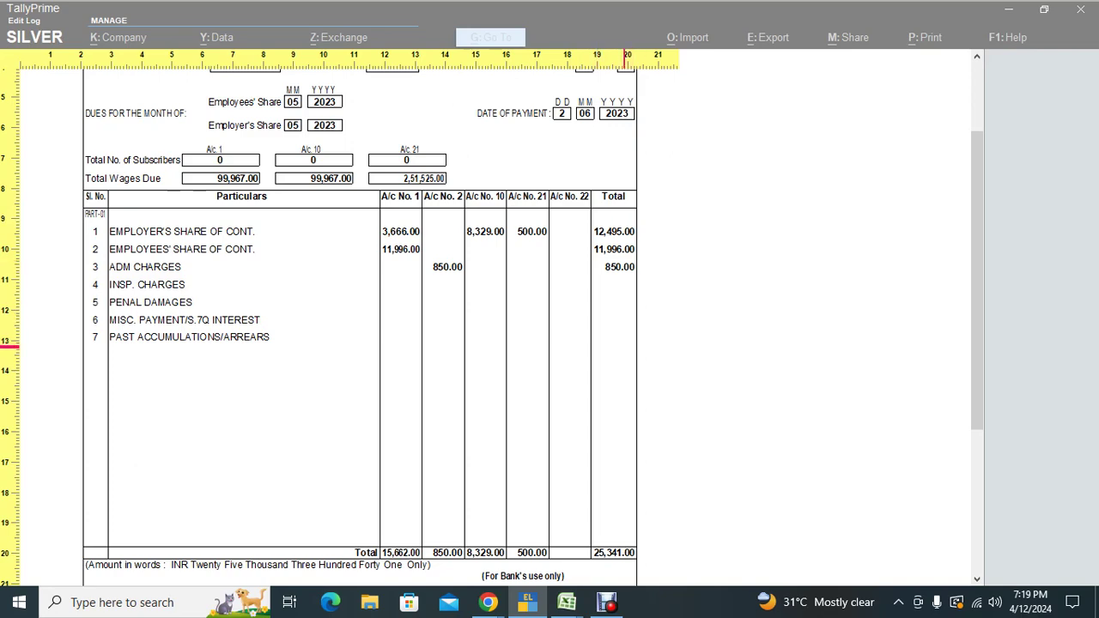
pyautogui.scroll(-5, 618, 344)
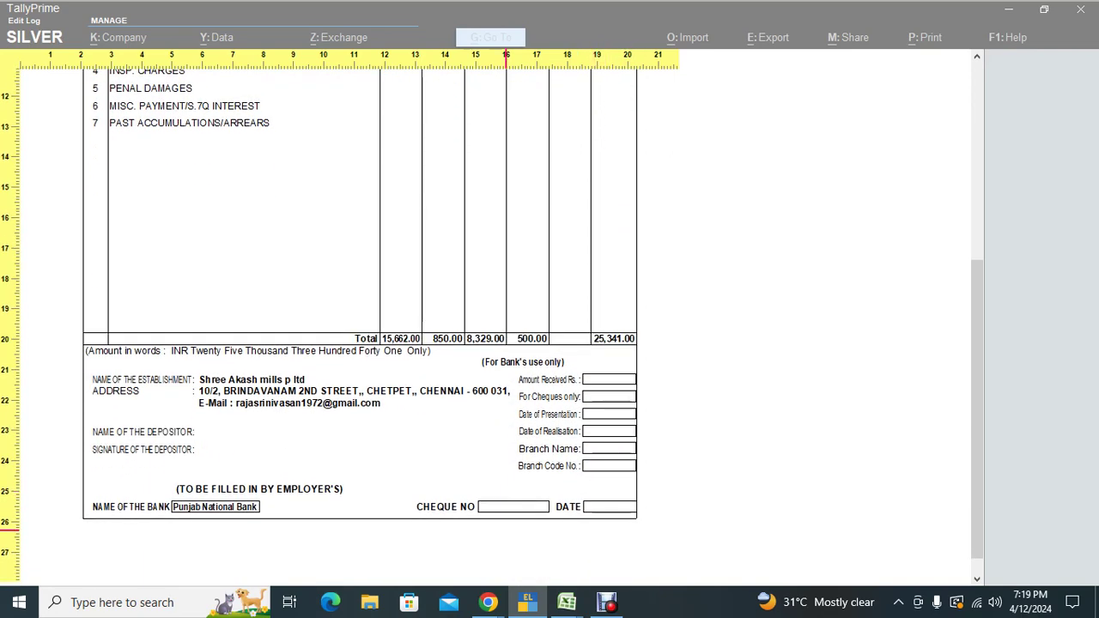
pyautogui.hotkey('alt', 'z')
pyautogui.press('Escape')
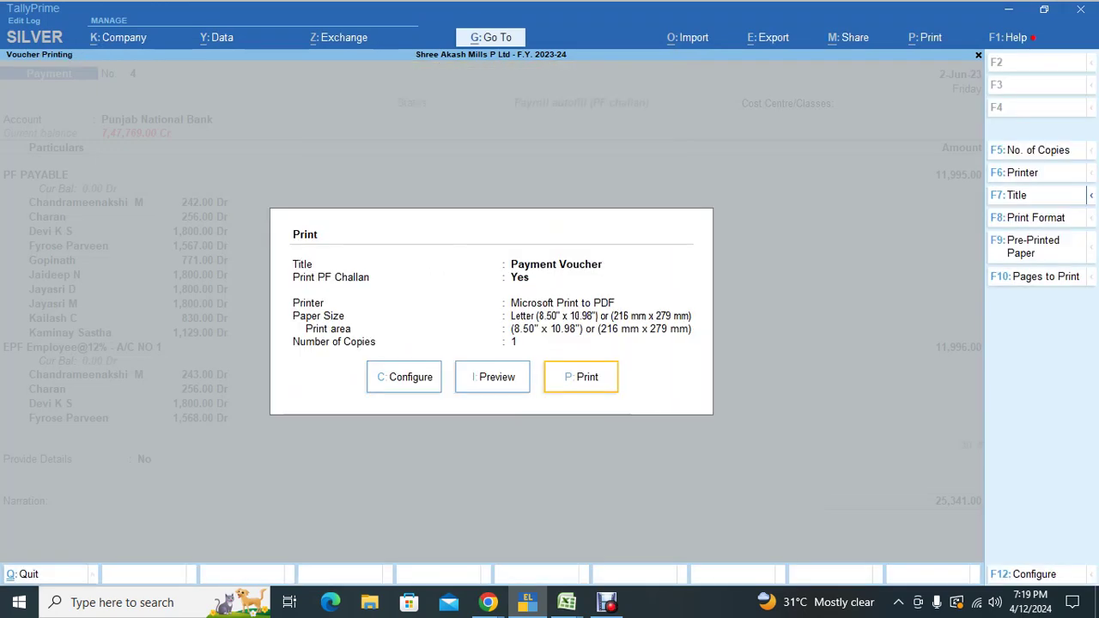
# Step: In the print configuration, set the A/c. 1 total number of subscribers to 10
pyautogui.press('c')
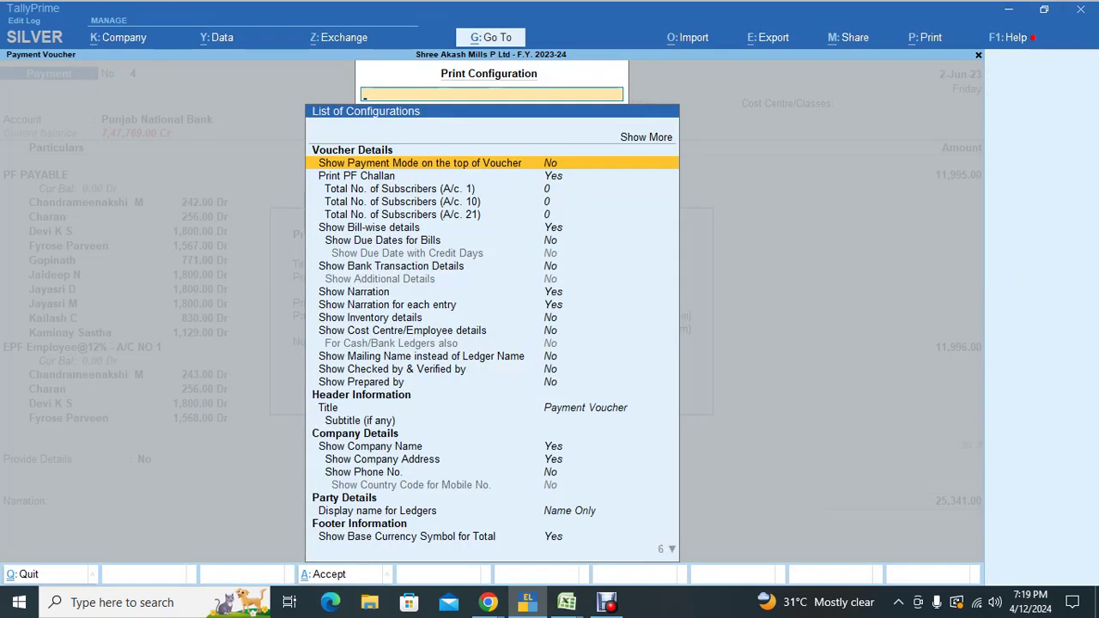
pyautogui.press('Down')
pyautogui.press('Down')
pyautogui.press('Down')
pyautogui.press('Down')
pyautogui.press('Down')
pyautogui.press('Down')
pyautogui.press('Down')
pyautogui.press('Down')
pyautogui.press('Down')
pyautogui.press('Down')
pyautogui.press('Down')
pyautogui.press('Down')
pyautogui.press('Down')
pyautogui.press('Down')
pyautogui.press('Down')
pyautogui.press('Down')
pyautogui.press('Down')
pyautogui.press('Down')
pyautogui.press('Down')
pyautogui.press('Down')
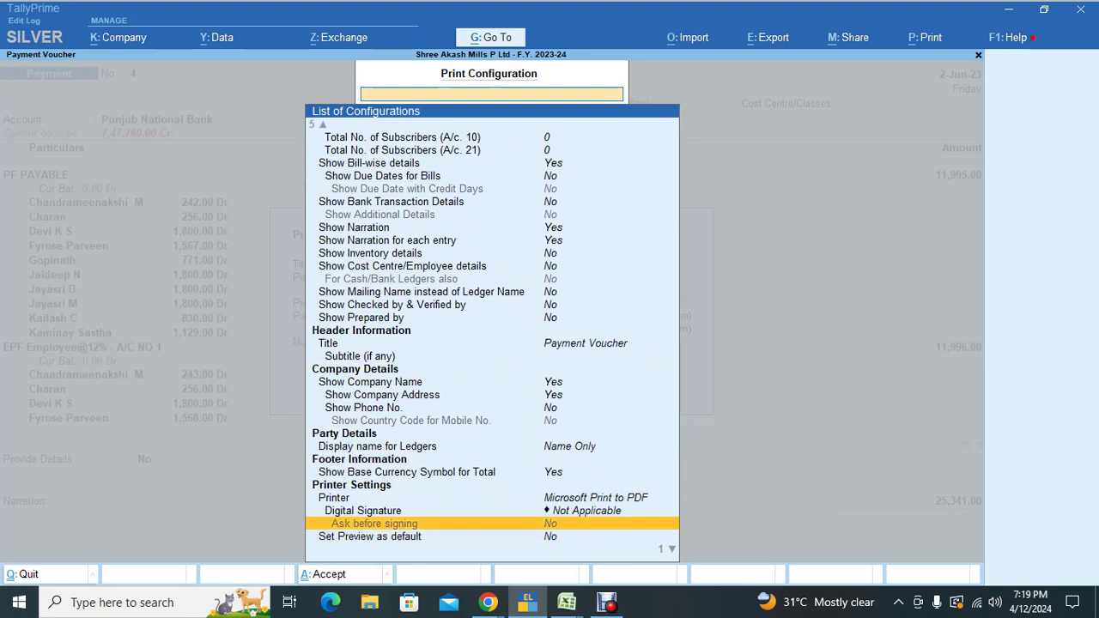
pyautogui.press('Up')
pyautogui.press('Up')
pyautogui.press('Up')
pyautogui.press('Up')
pyautogui.press('Up')
pyautogui.press('Up')
pyautogui.press('Up')
pyautogui.press('Up')
pyautogui.press('Up')
pyautogui.press('Up')
pyautogui.press('Up')
pyautogui.press('Up')
pyautogui.press('Up')
pyautogui.press('Up')
pyautogui.press('Up')
pyautogui.press('Up')
pyautogui.press('Up')
pyautogui.press('Up')
pyautogui.press('Up')
pyautogui.press('Up')
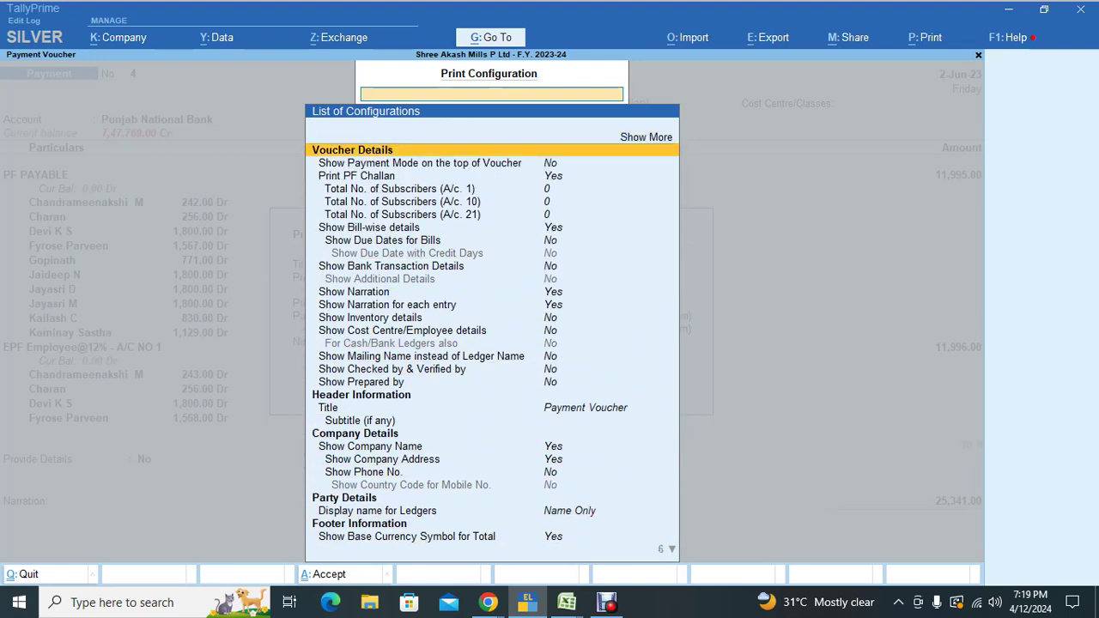
pyautogui.press('Down')
pyautogui.press('Down')
pyautogui.press('Down')
pyautogui.press('Up')
pyautogui.press('Down')
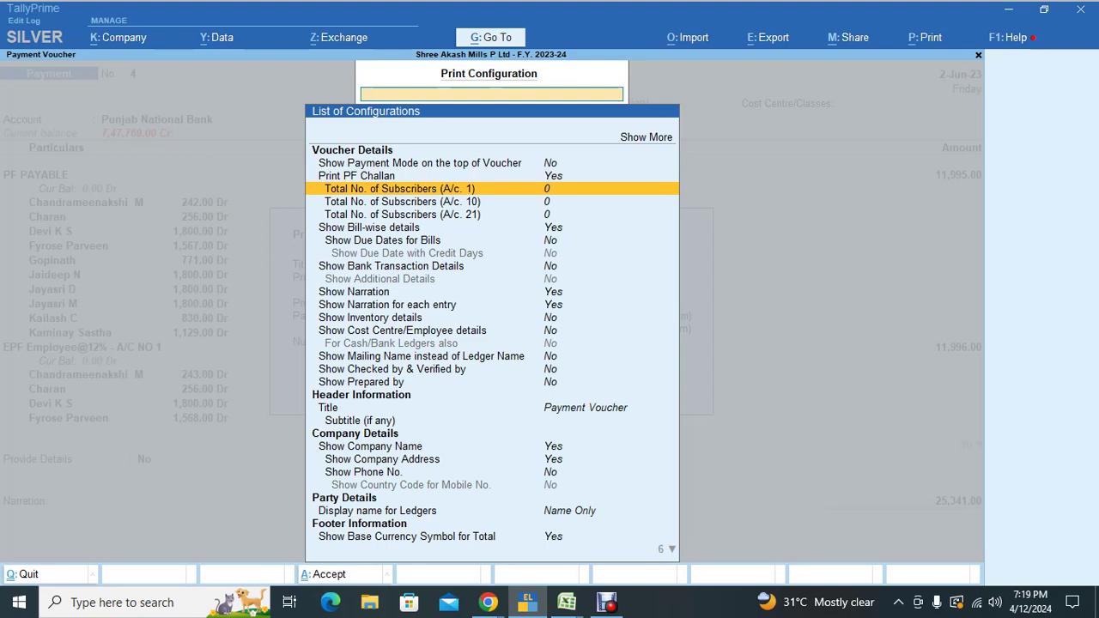
pyautogui.press('Return')
pyautogui.write('10')
pyautogui.press('Return')
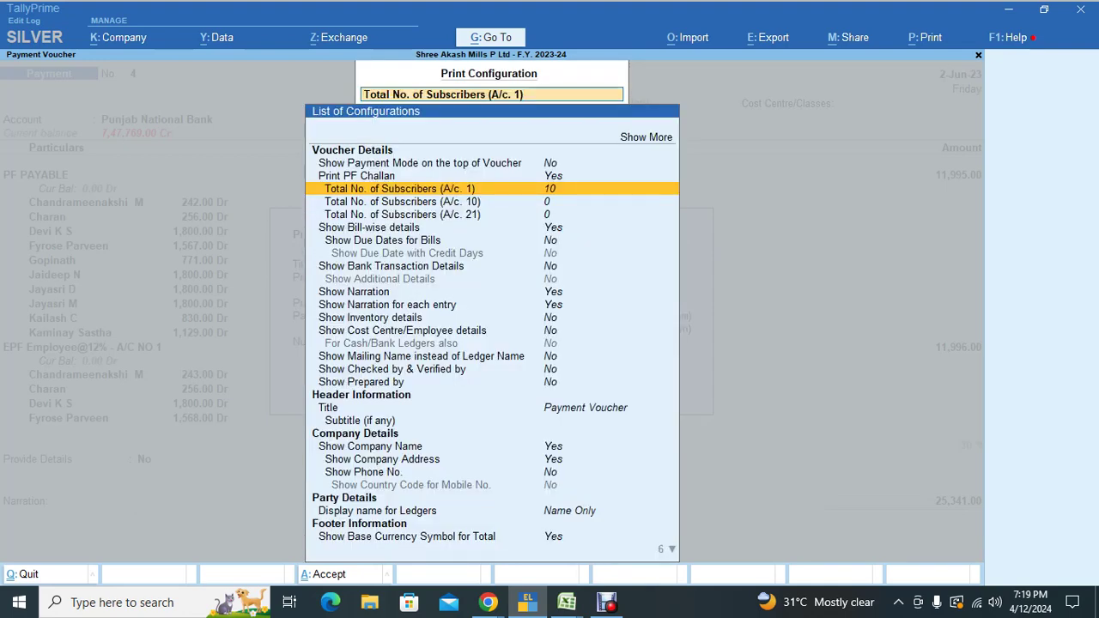
# Step: Set A/c. 10 and A/c. 21 subscribers to 10 each and accept the configuration
pyautogui.press('Down')
pyautogui.press('Return')
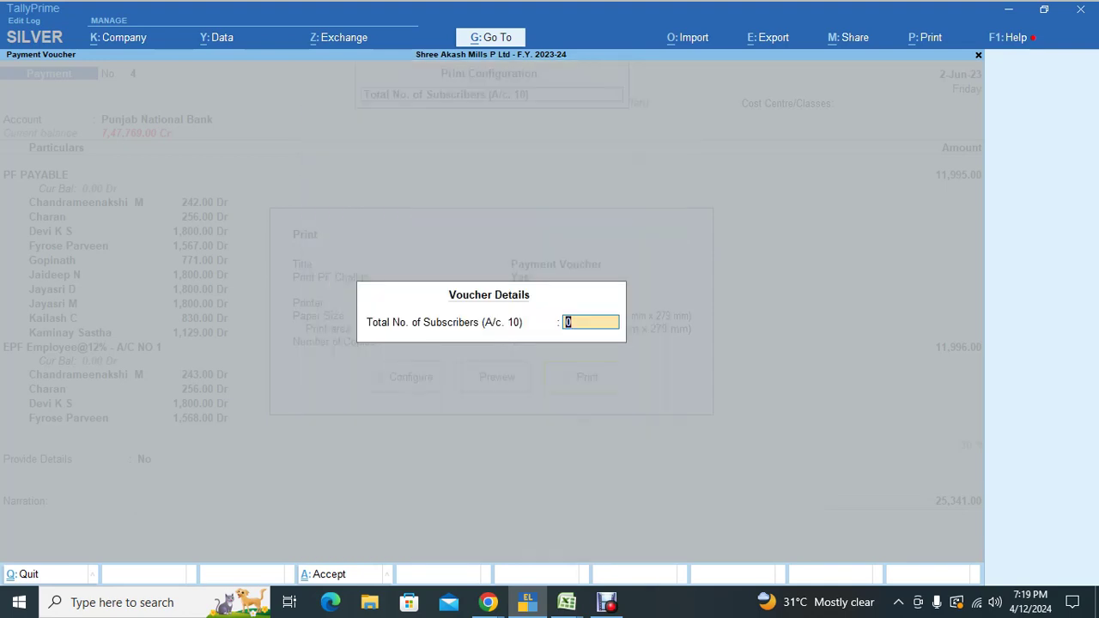
pyautogui.press('Return')
pyautogui.press('Down')
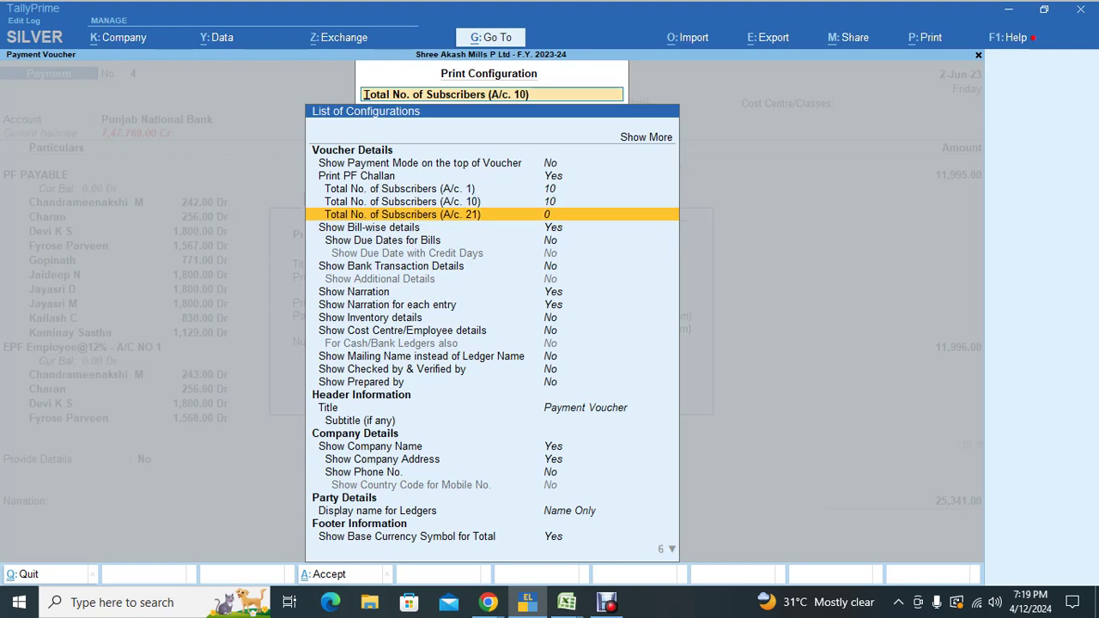
pyautogui.press('Return')
pyautogui.write('10')
pyautogui.press('Return')
pyautogui.hotkey('ctrl', 'a')
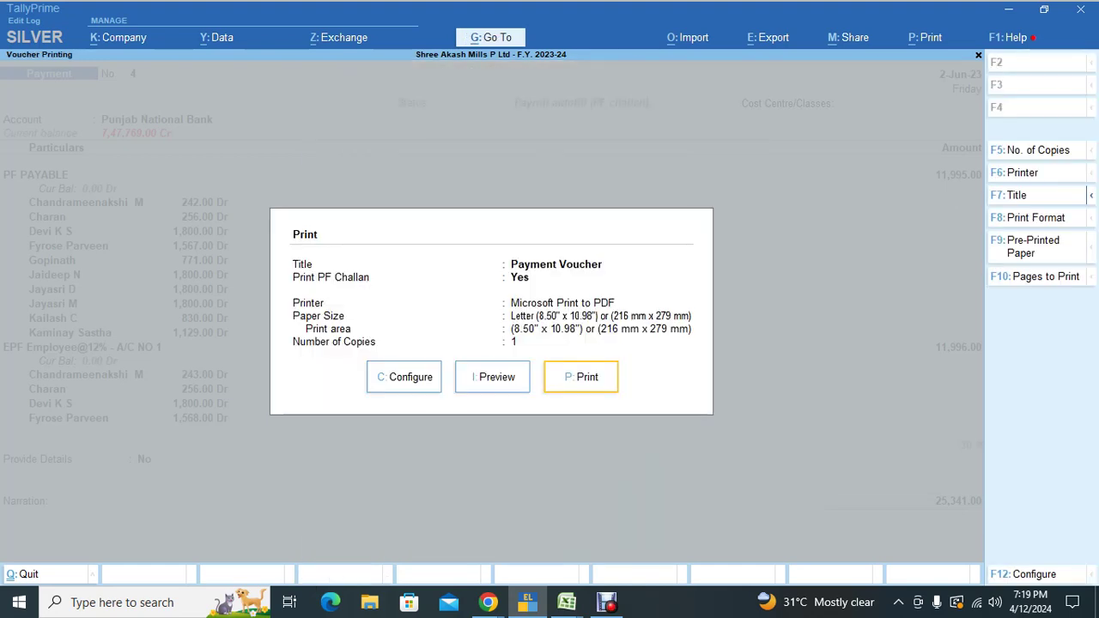
# Step: Preview the PF challan zoomed in, checking 10 subscribers per account, then zoom out to the full page
pyautogui.press('i')
pyautogui.press('z')
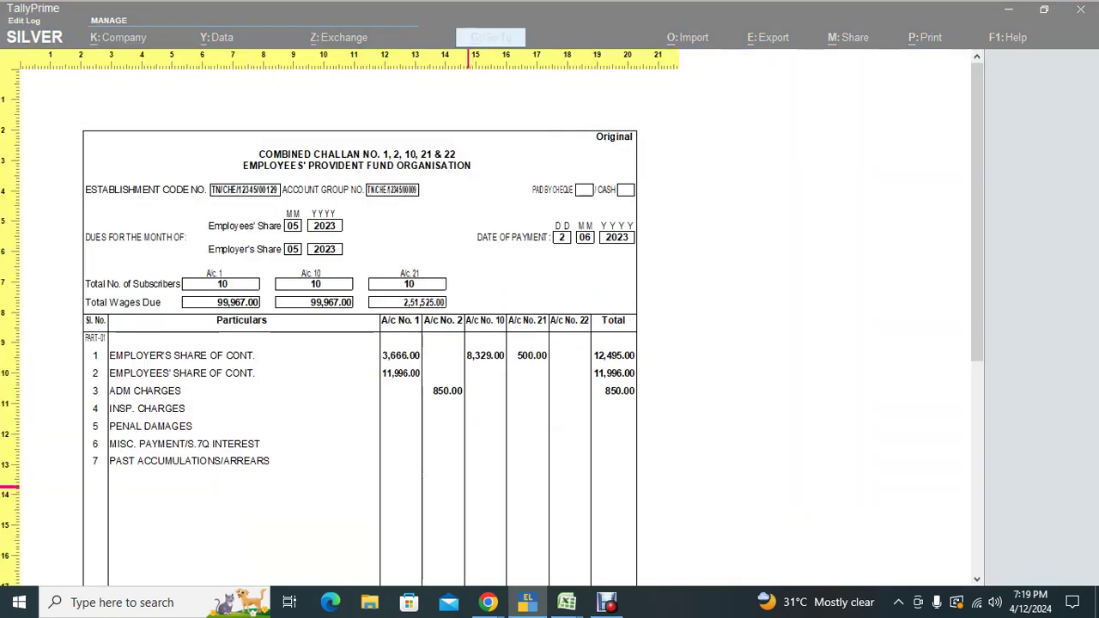
pyautogui.press('Down')
pyautogui.press('Down')
pyautogui.press('Down')
pyautogui.press('Down')
pyautogui.press('Down')
pyautogui.press('Down')
pyautogui.press('Down')
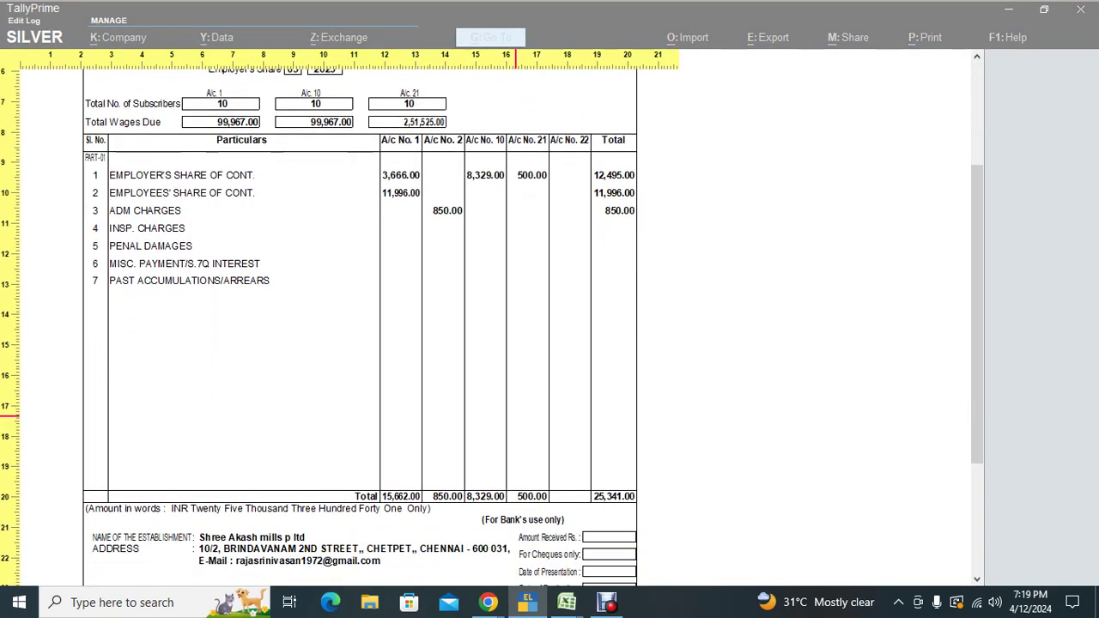
pyautogui.press('Down')
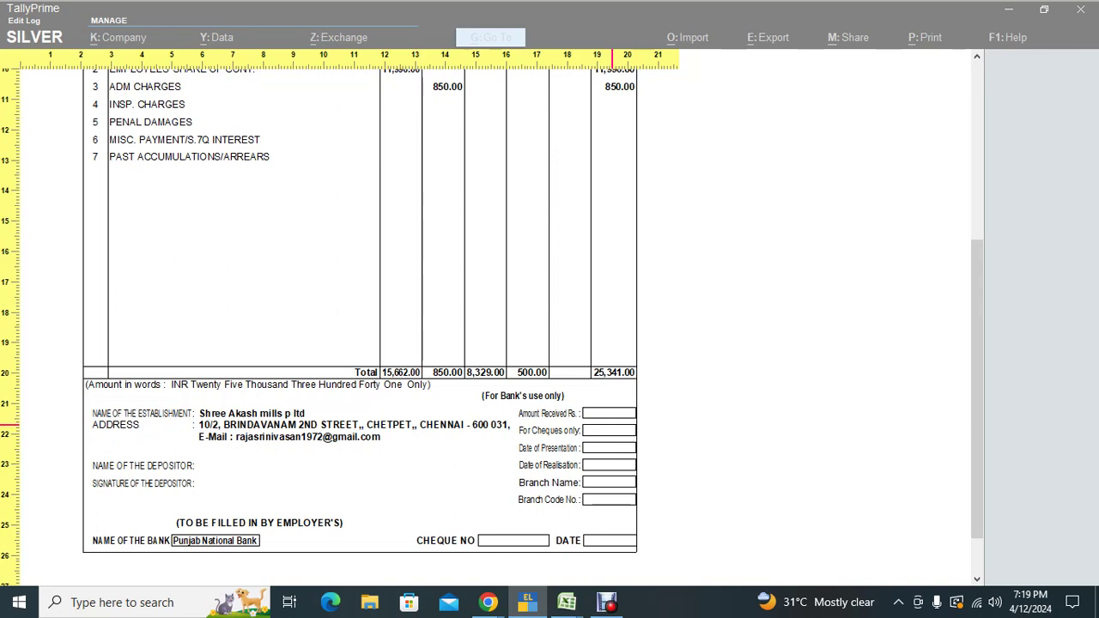
pyautogui.press('Up')
pyautogui.press('Up')
pyautogui.press('Up')
pyautogui.press('Up')
pyautogui.press('Up')
pyautogui.press('Up')
pyautogui.press('Up')
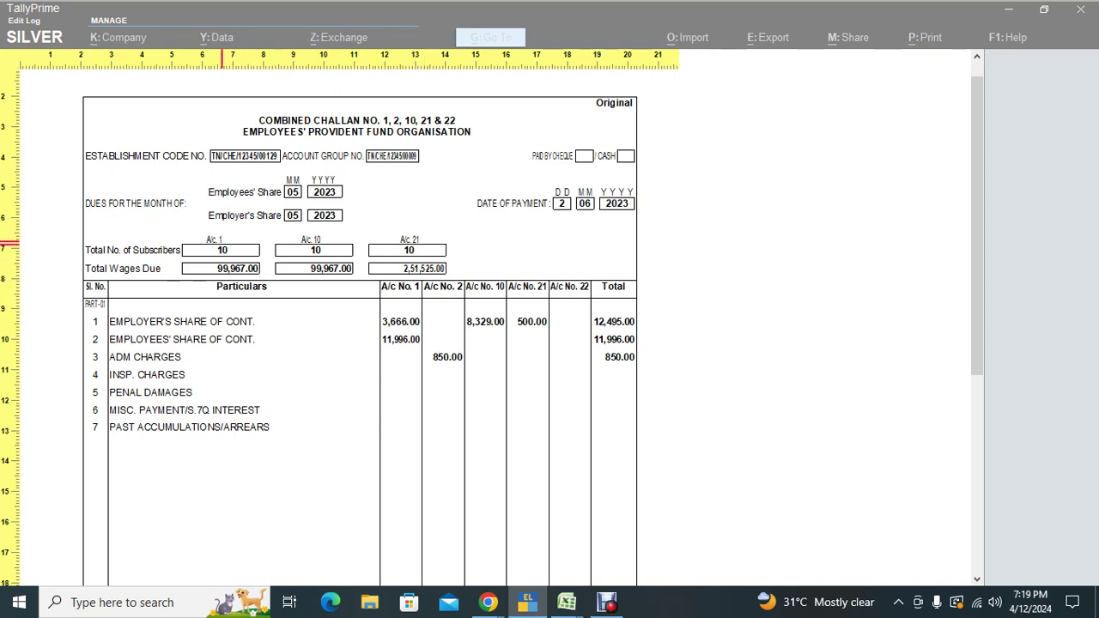
pyautogui.scroll(-2, 438, 352)
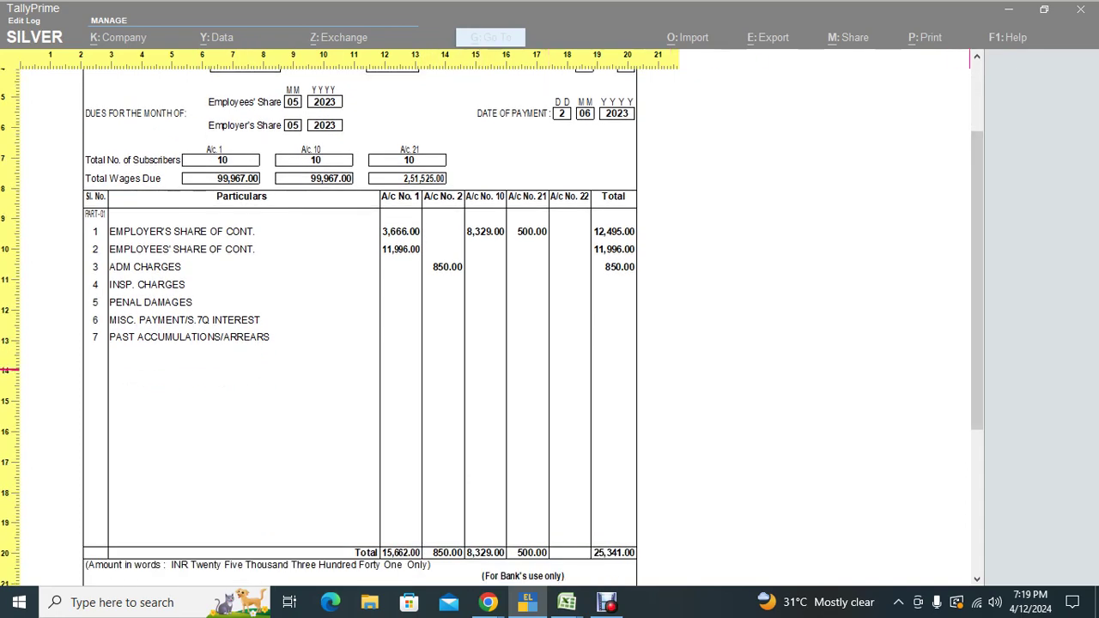
pyautogui.scroll(-5, 361, 326)
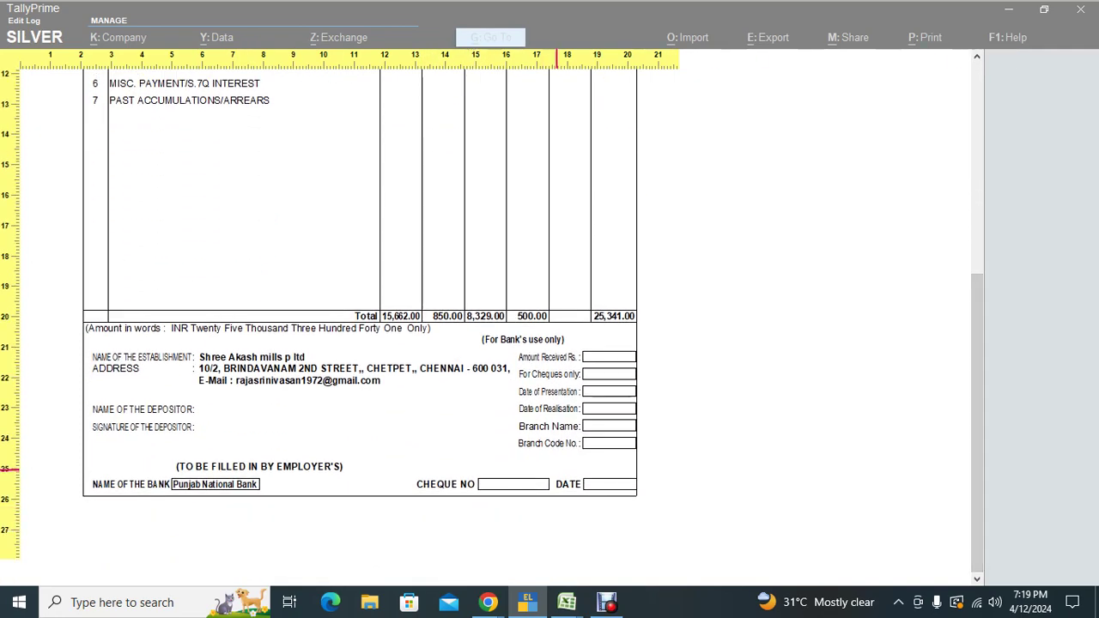
pyautogui.click(557, 468)
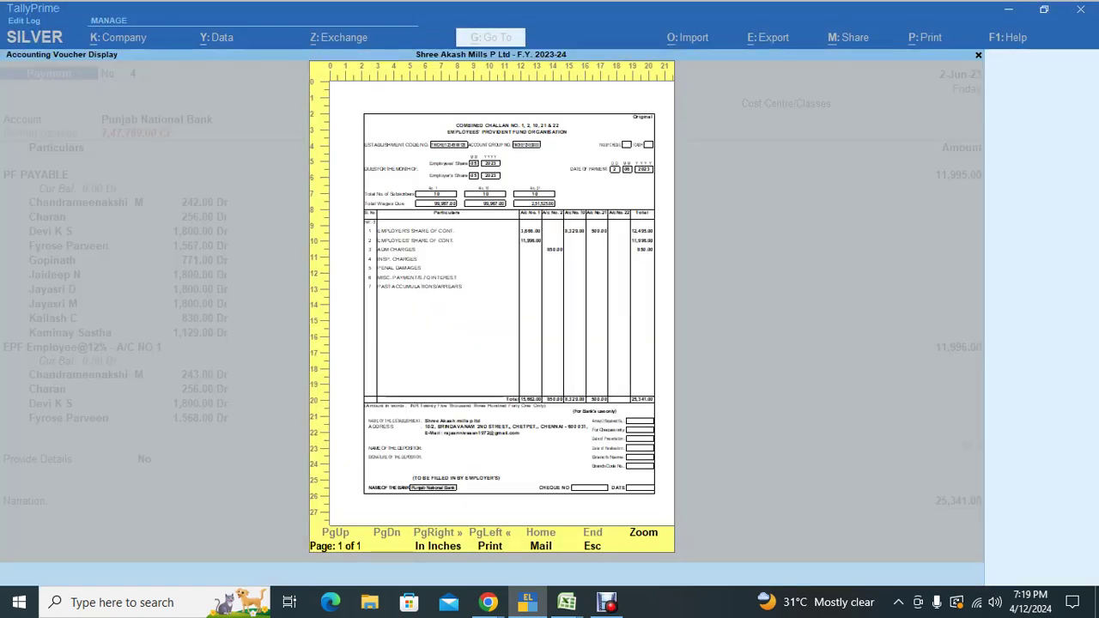
# Step: Close the PF challan preview and search the print configuration for 'Che'
pyautogui.press('Escape')
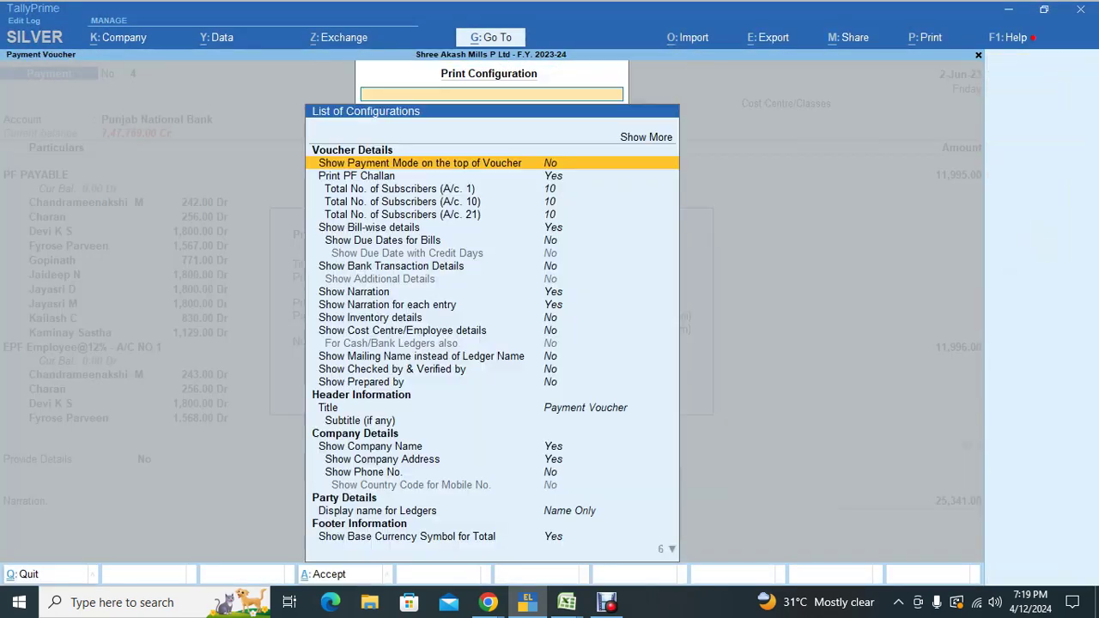
pyautogui.write('c')
pyautogui.write('Ch')
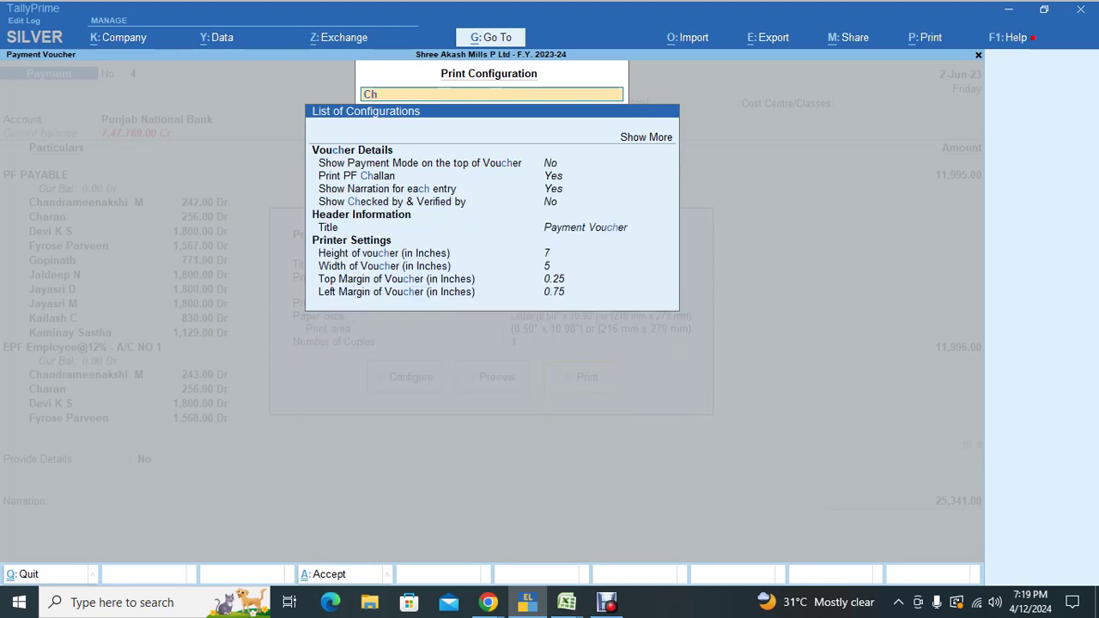
pyautogui.write('e')
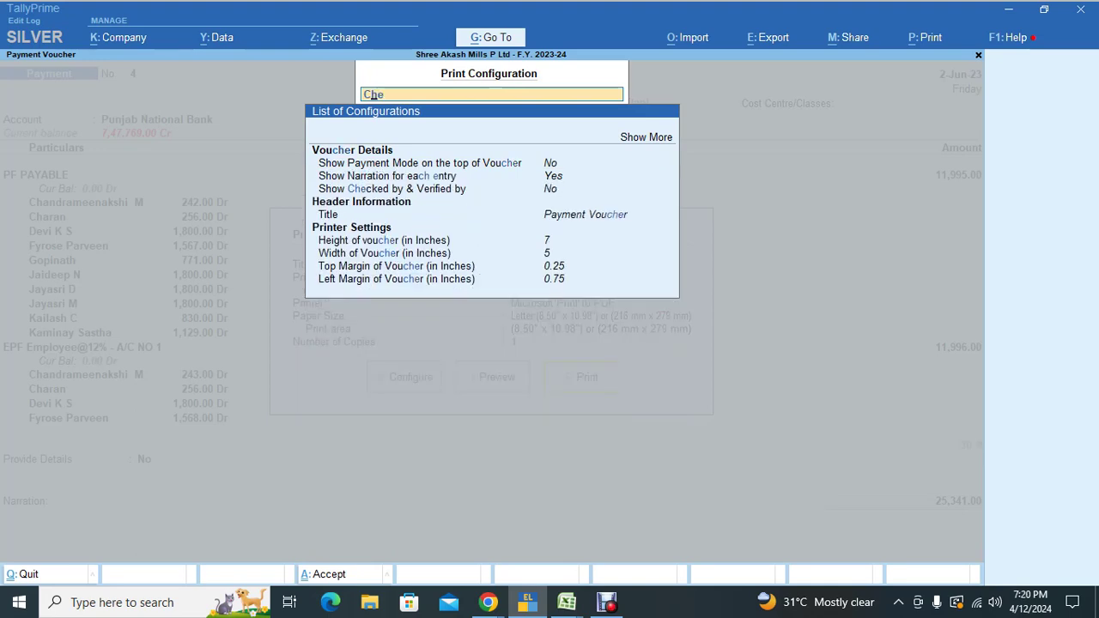
pyautogui.press('Down')
pyautogui.press('Down')
pyautogui.press('Down')
pyautogui.press('Down')
pyautogui.press('Down')
pyautogui.press('Down')
pyautogui.press('Up')
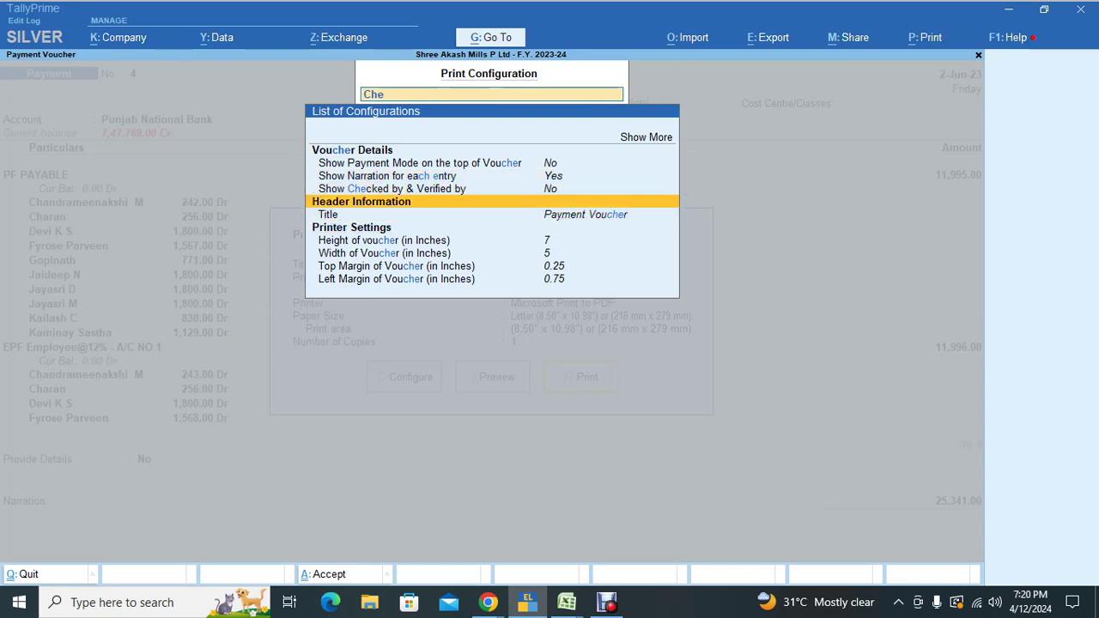
pyautogui.press('Up')
pyautogui.press('Up')
pyautogui.press('Up')
pyautogui.press('Up')
pyautogui.press('Up')
pyautogui.press('Return')
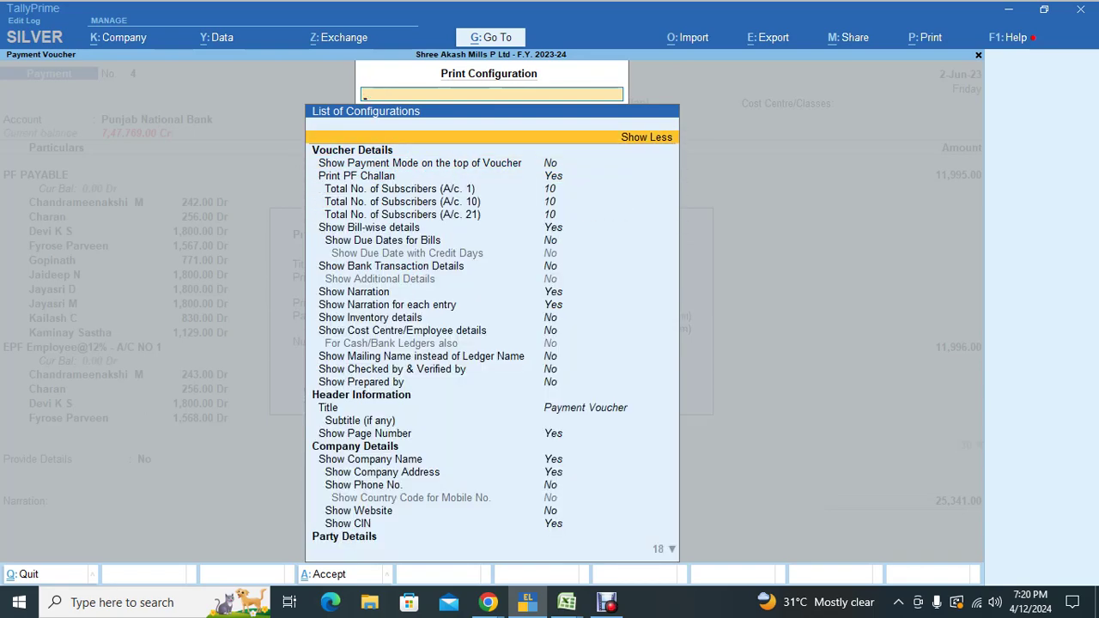
# Step: Browse the full settings matching 'Che', exit printing unchanged, and switch to Google Meet
pyautogui.write('Che')
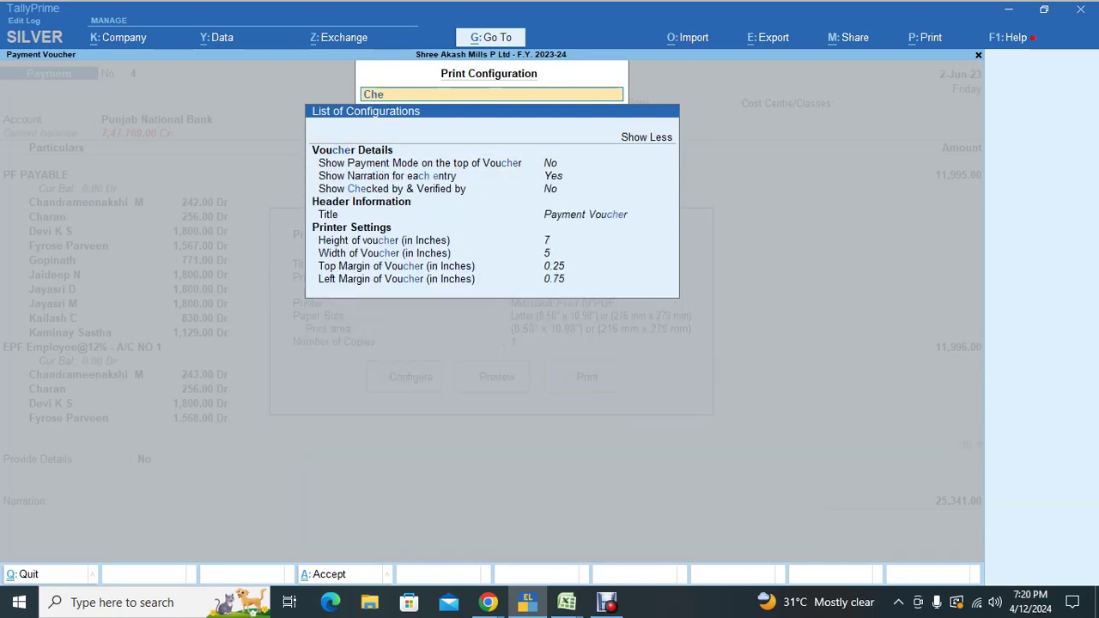
pyautogui.press('Down')
pyautogui.press('Down')
pyautogui.press('Down')
pyautogui.press('Down')
pyautogui.press('Down')
pyautogui.press('Down')
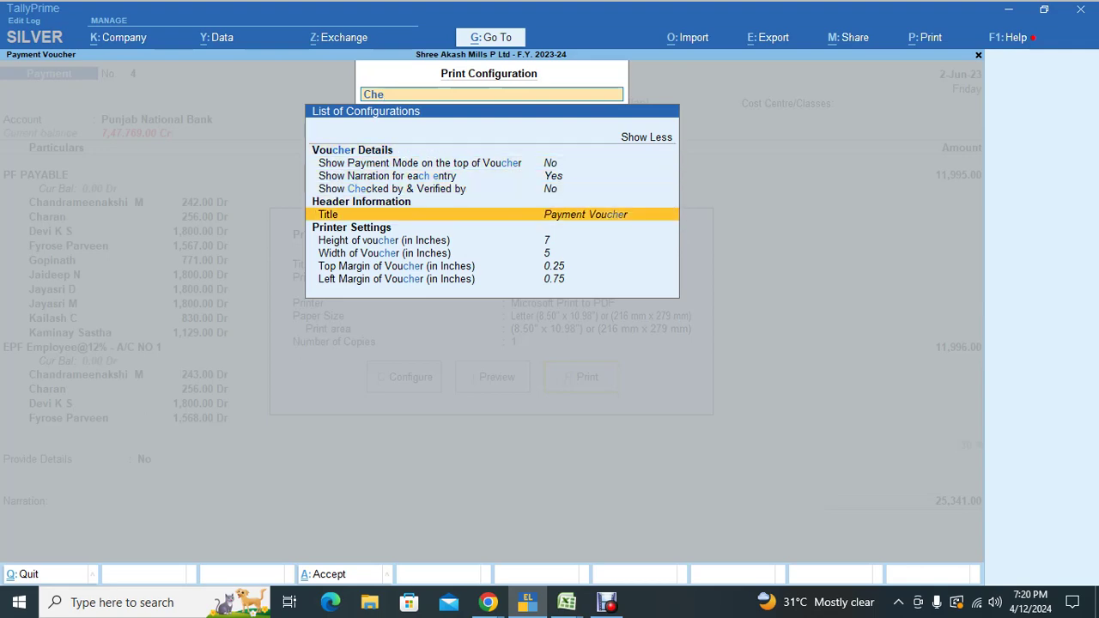
pyautogui.press('Down')
pyautogui.press('Down')
pyautogui.press('Down')
pyautogui.press('BackSpace')
pyautogui.press('BackSpace')
pyautogui.press('BackSpace')
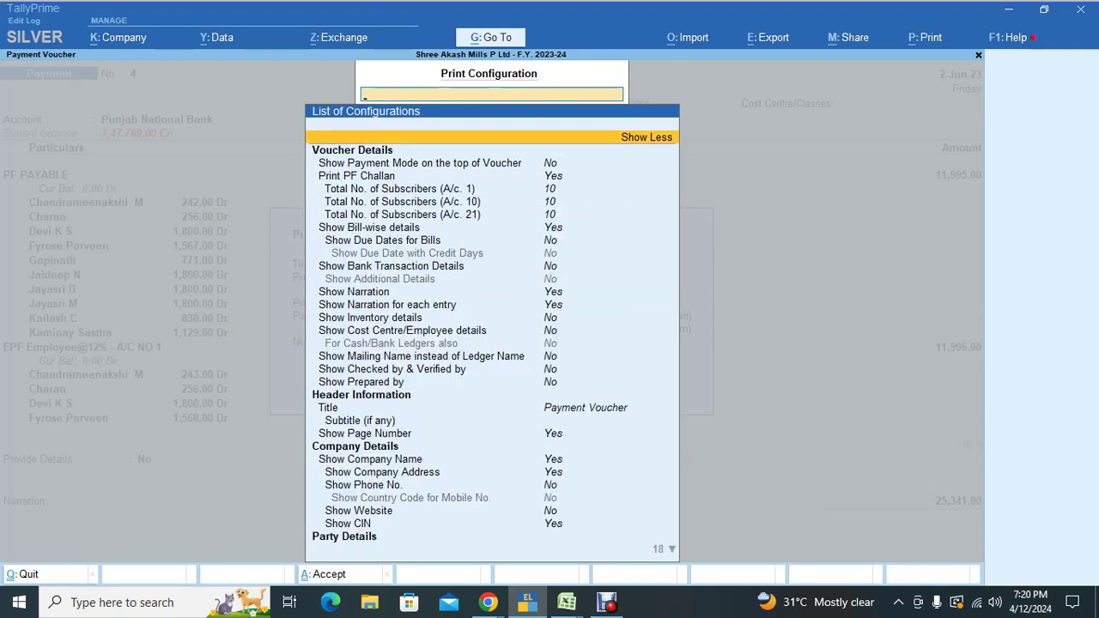
pyautogui.press('Escape')
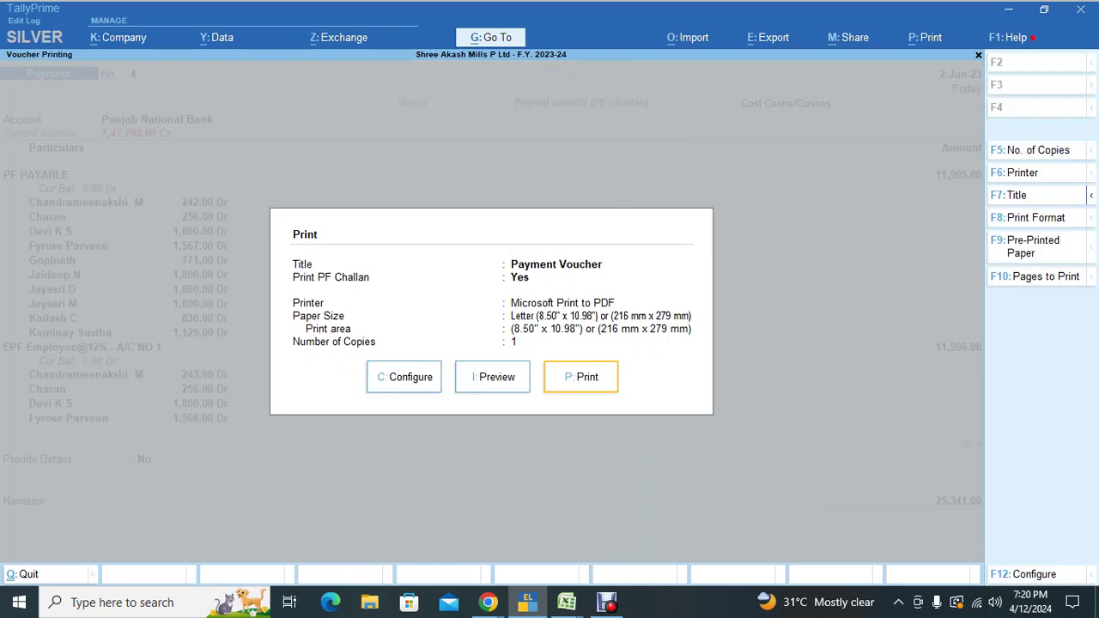
pyautogui.press('Escape')
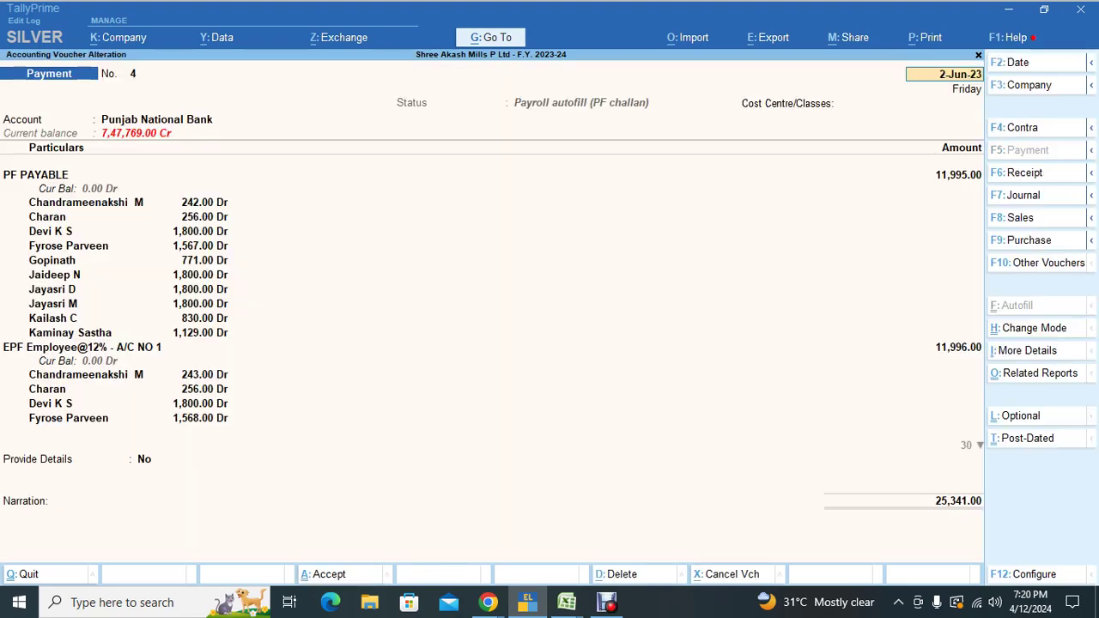
pyautogui.hotkey('alt', 'Tab')
pyautogui.hotkey('alt', 'Tab')
pyautogui.hotkey('alt', 'Tab')
pyautogui.hotkey('alt', 'Tab')
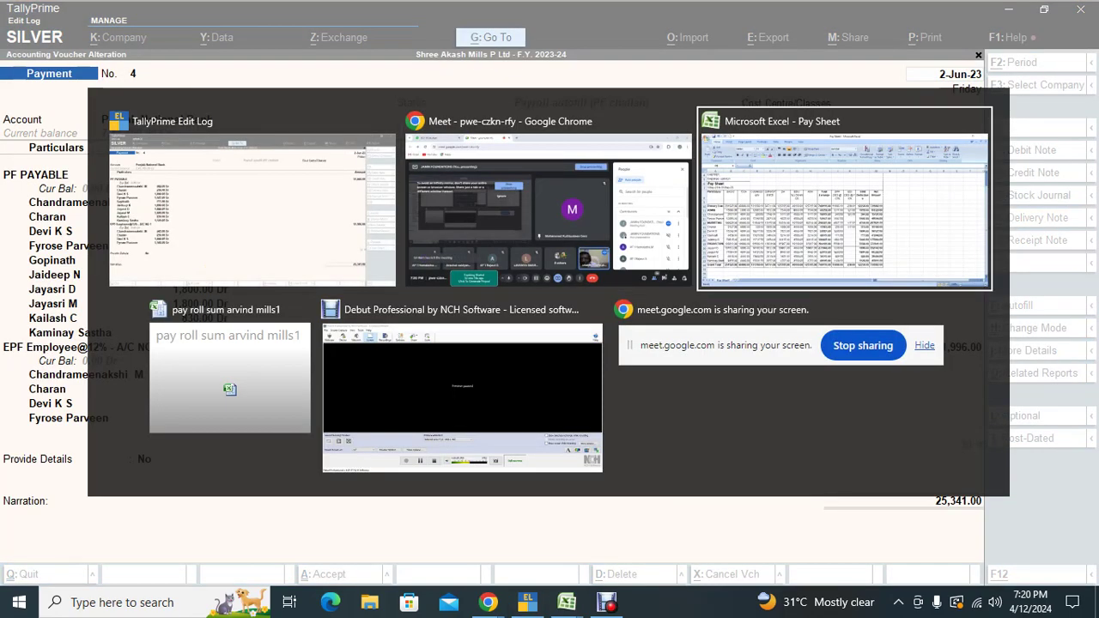
pyautogui.hotkey('alt', 'Tab')
pyautogui.hotkey('alt', 'Tab')
pyautogui.hotkey('alt', 'Tab')
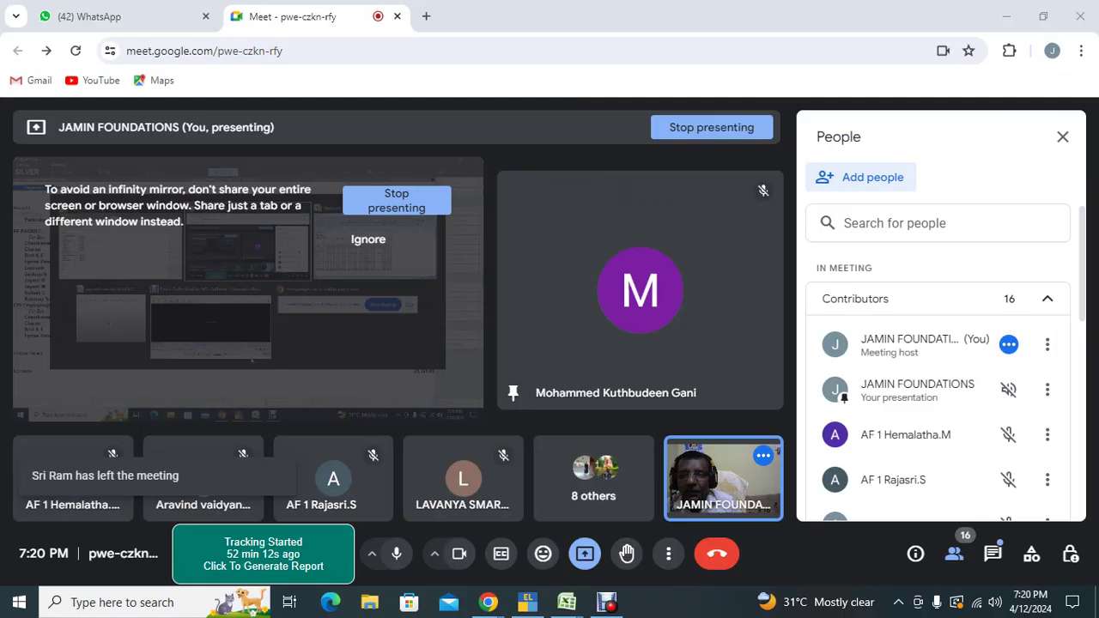